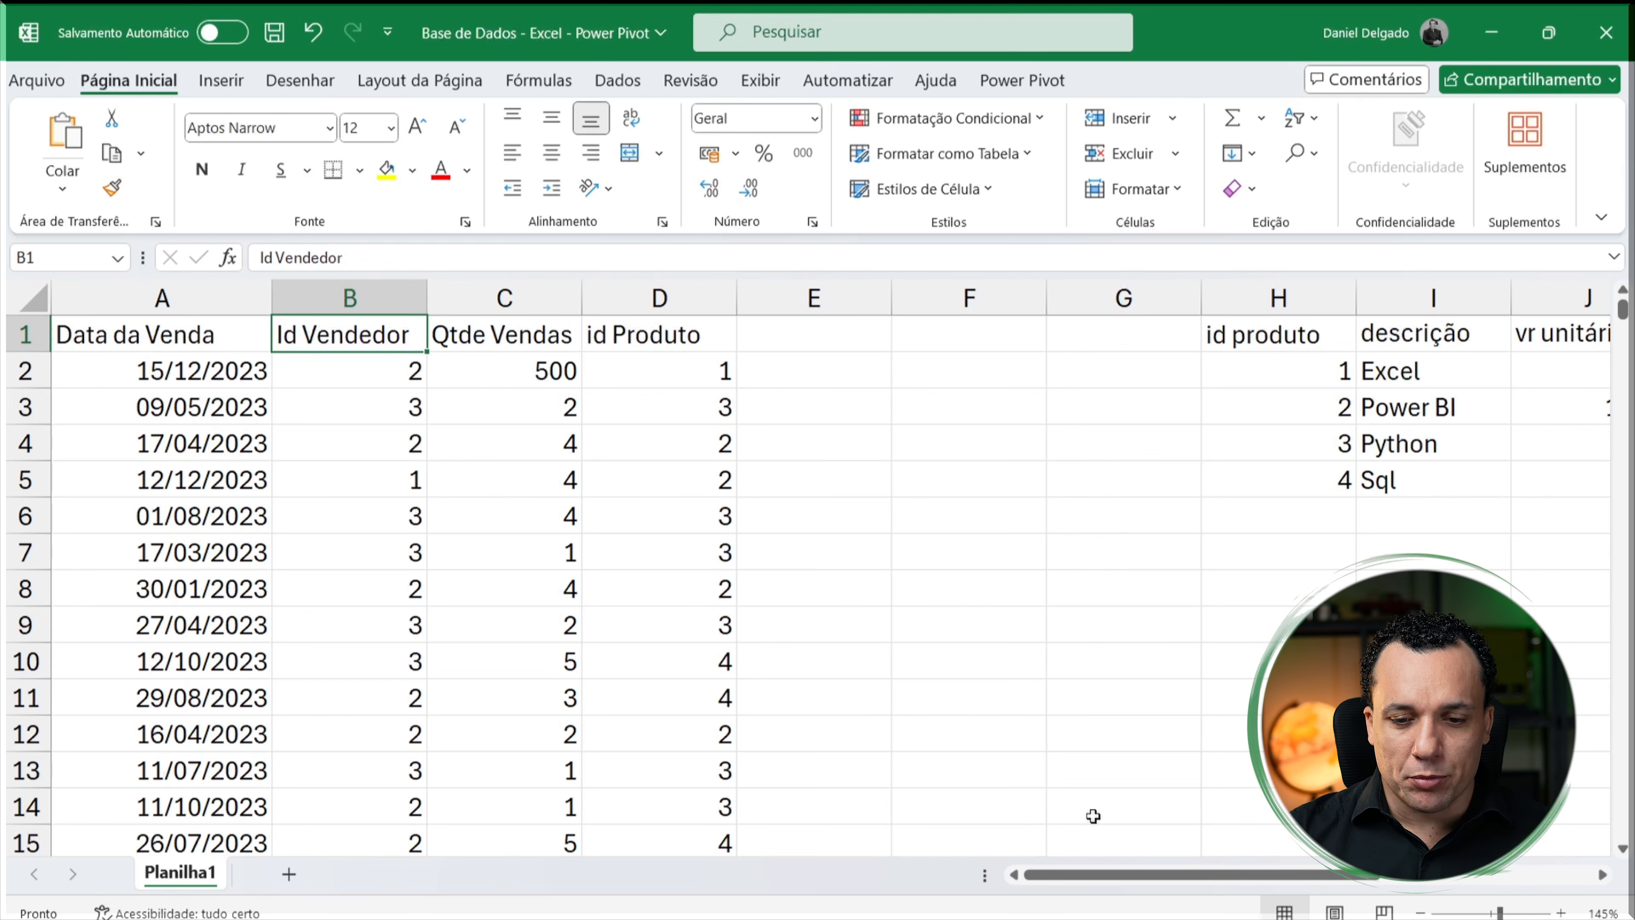
# Step: Examine the product table in columns H to J and the seller table in columns M and N
pyautogui.moveTo(1139, 874); pyautogui.dragTo(1306, 876)
pyautogui.click(724, 372)
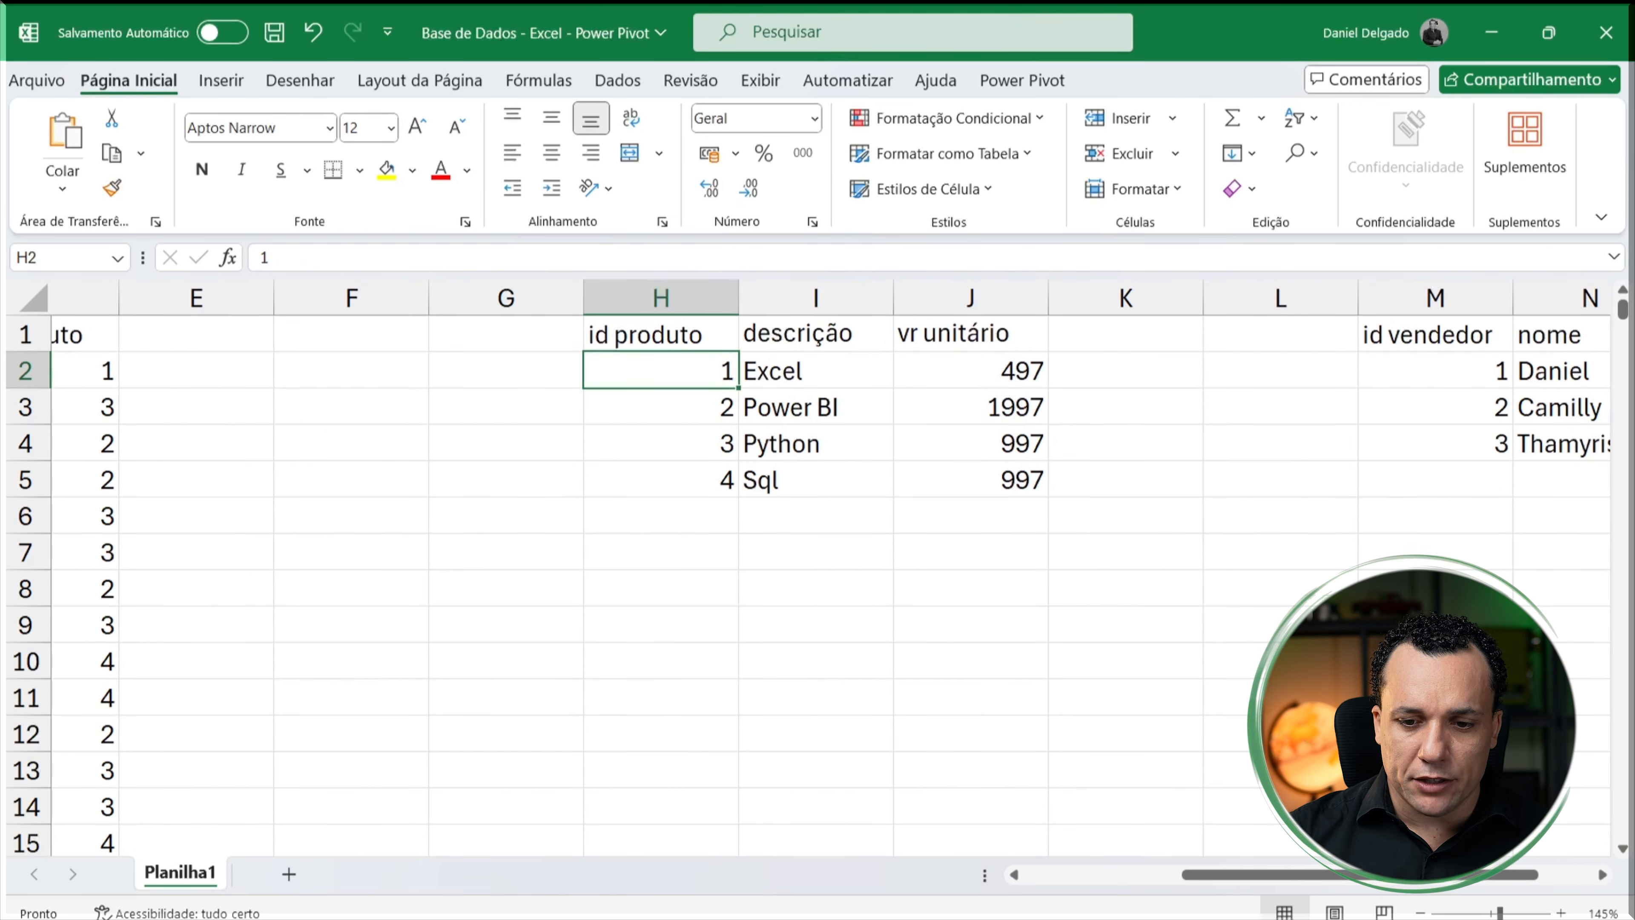
pyautogui.hscroll(2, 1352, 451)
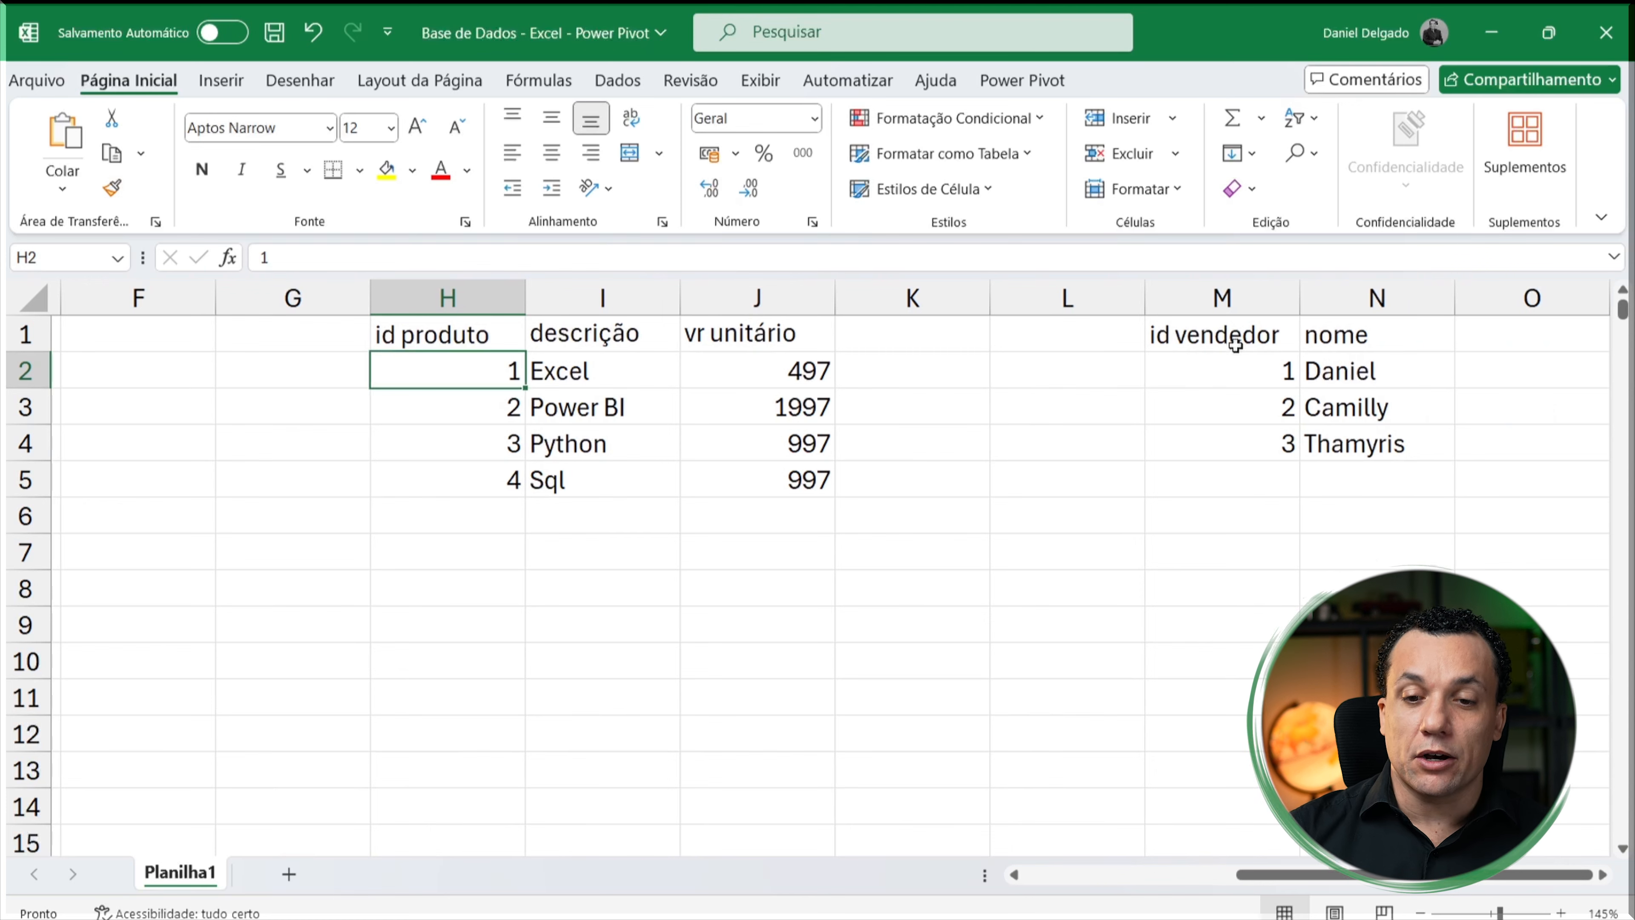
pyautogui.click(1241, 367)
pyautogui.click(1256, 399)
pyautogui.click(1255, 438)
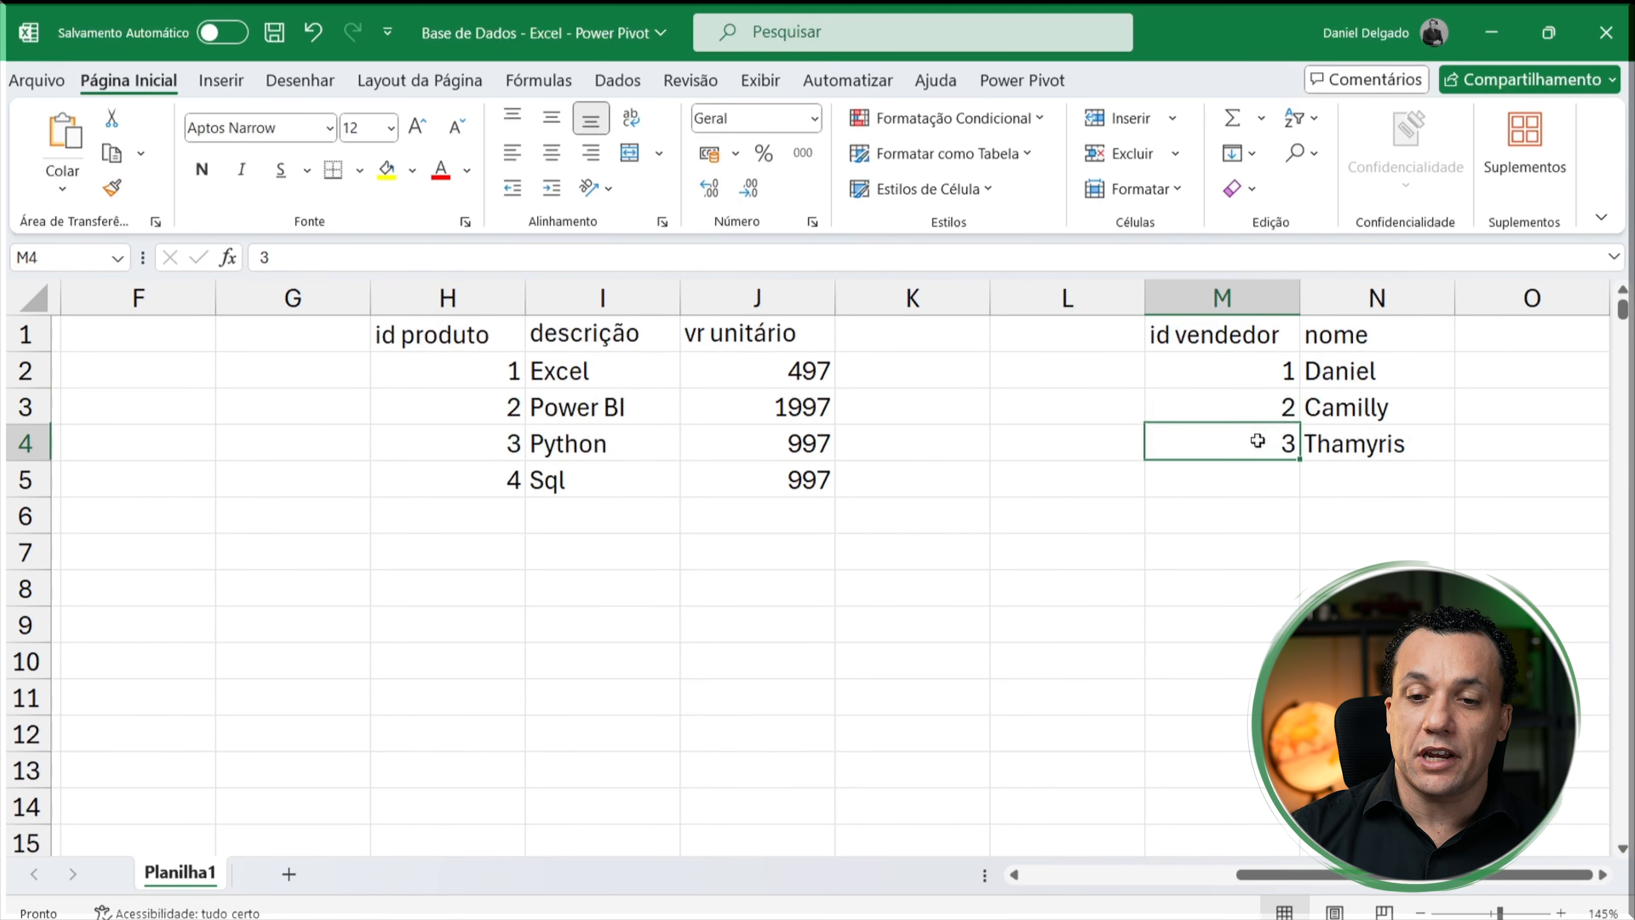
pyautogui.click(1352, 377)
pyautogui.click(1355, 416)
pyautogui.click(1356, 438)
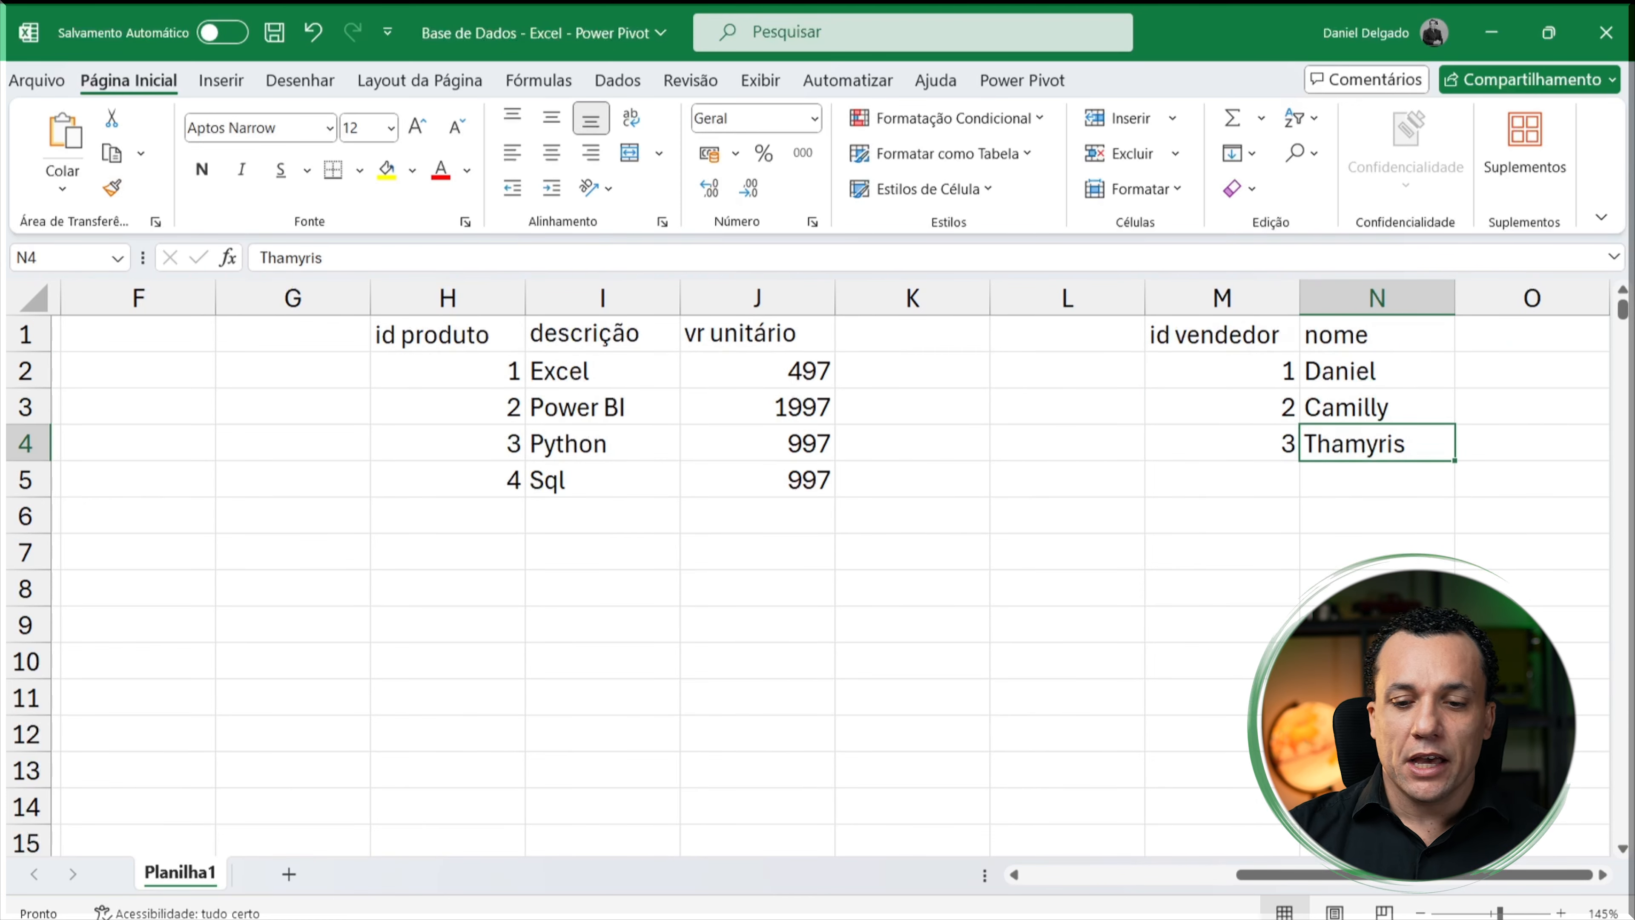
pyautogui.moveTo(1345, 874); pyautogui.dragTo(1134, 866)
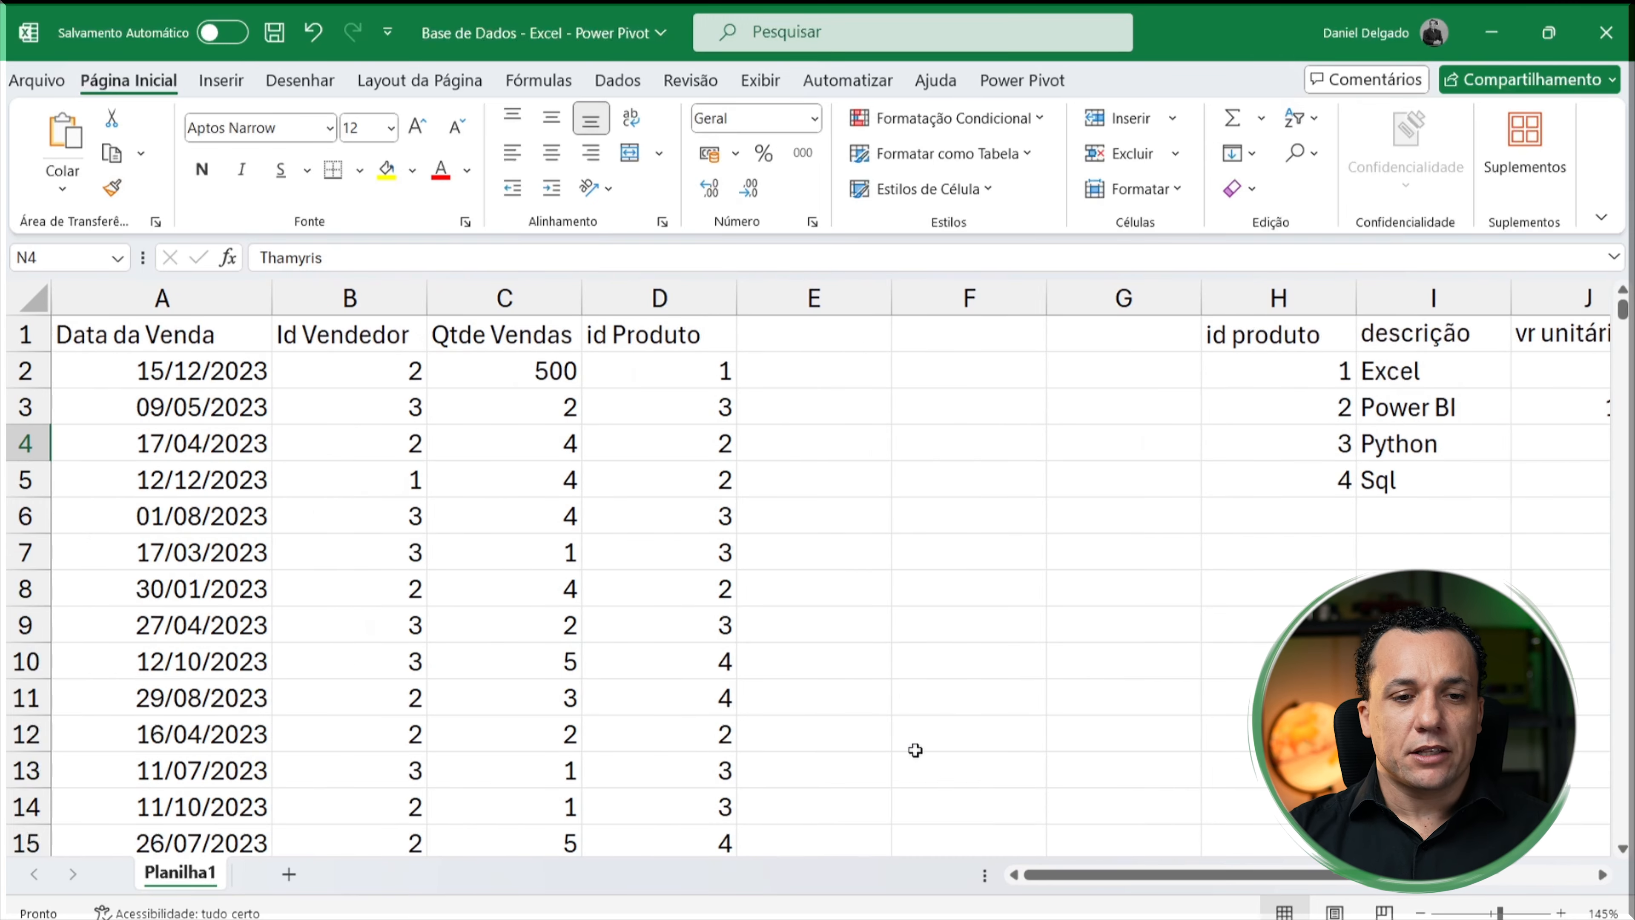
# Step: Review the sales table's date, seller id, quantity and product id columns in A to D
pyautogui.click(400, 377)
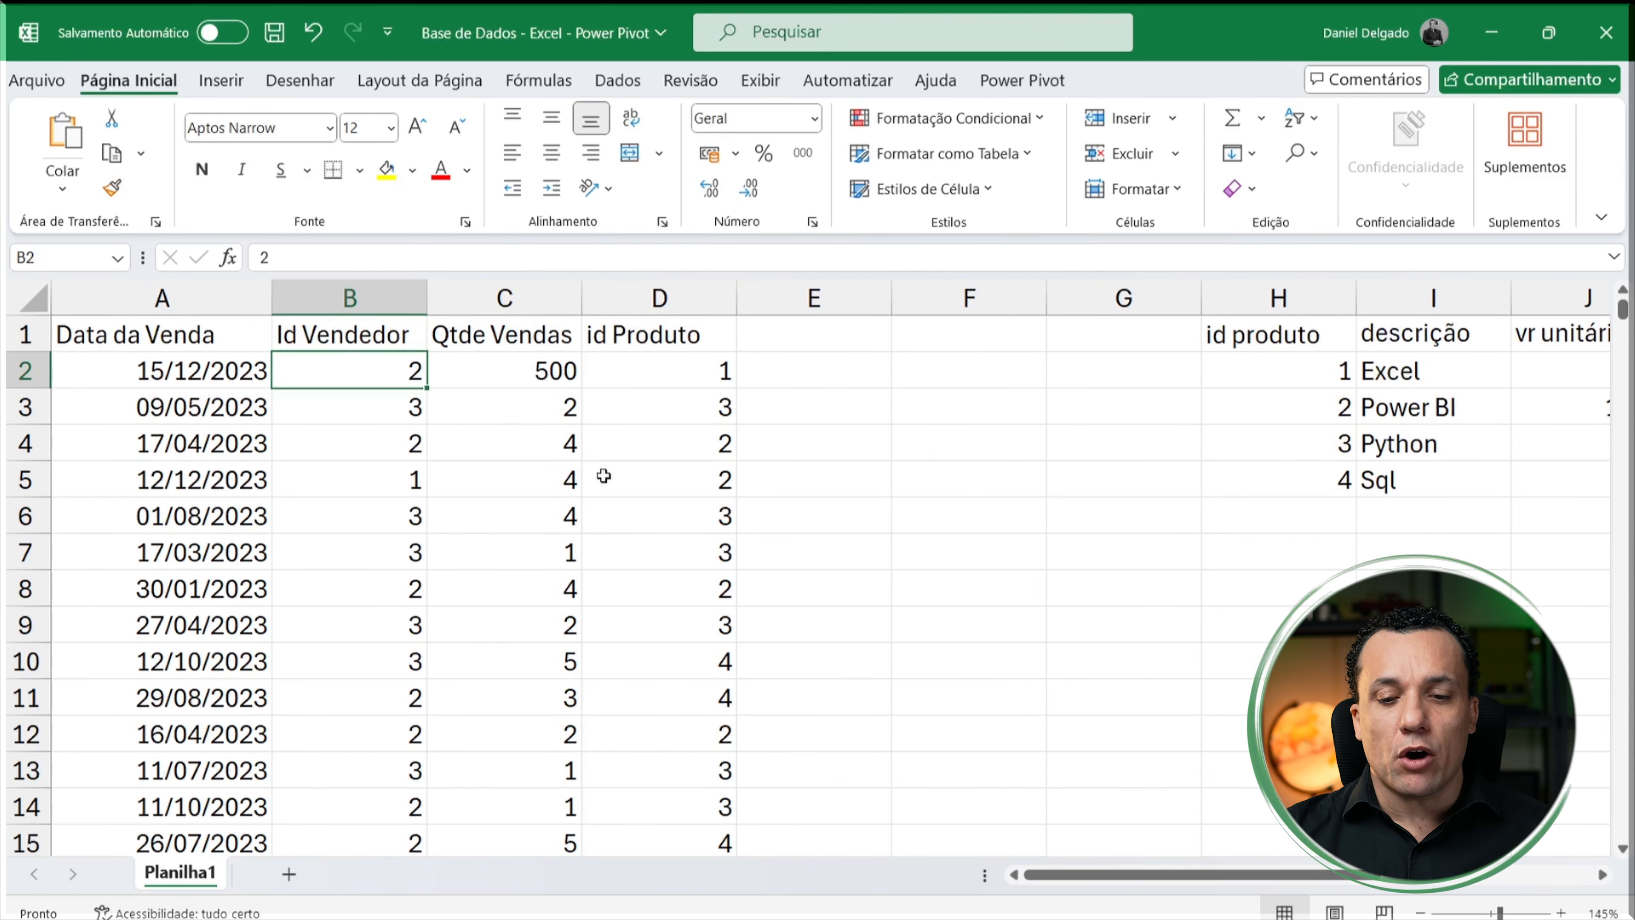
pyautogui.moveTo(1075, 874)
pyautogui.mouseDown()
pyautogui.moveTo(1263, 851)
pyautogui.moveTo(1071, 866)
pyautogui.mouseUp()
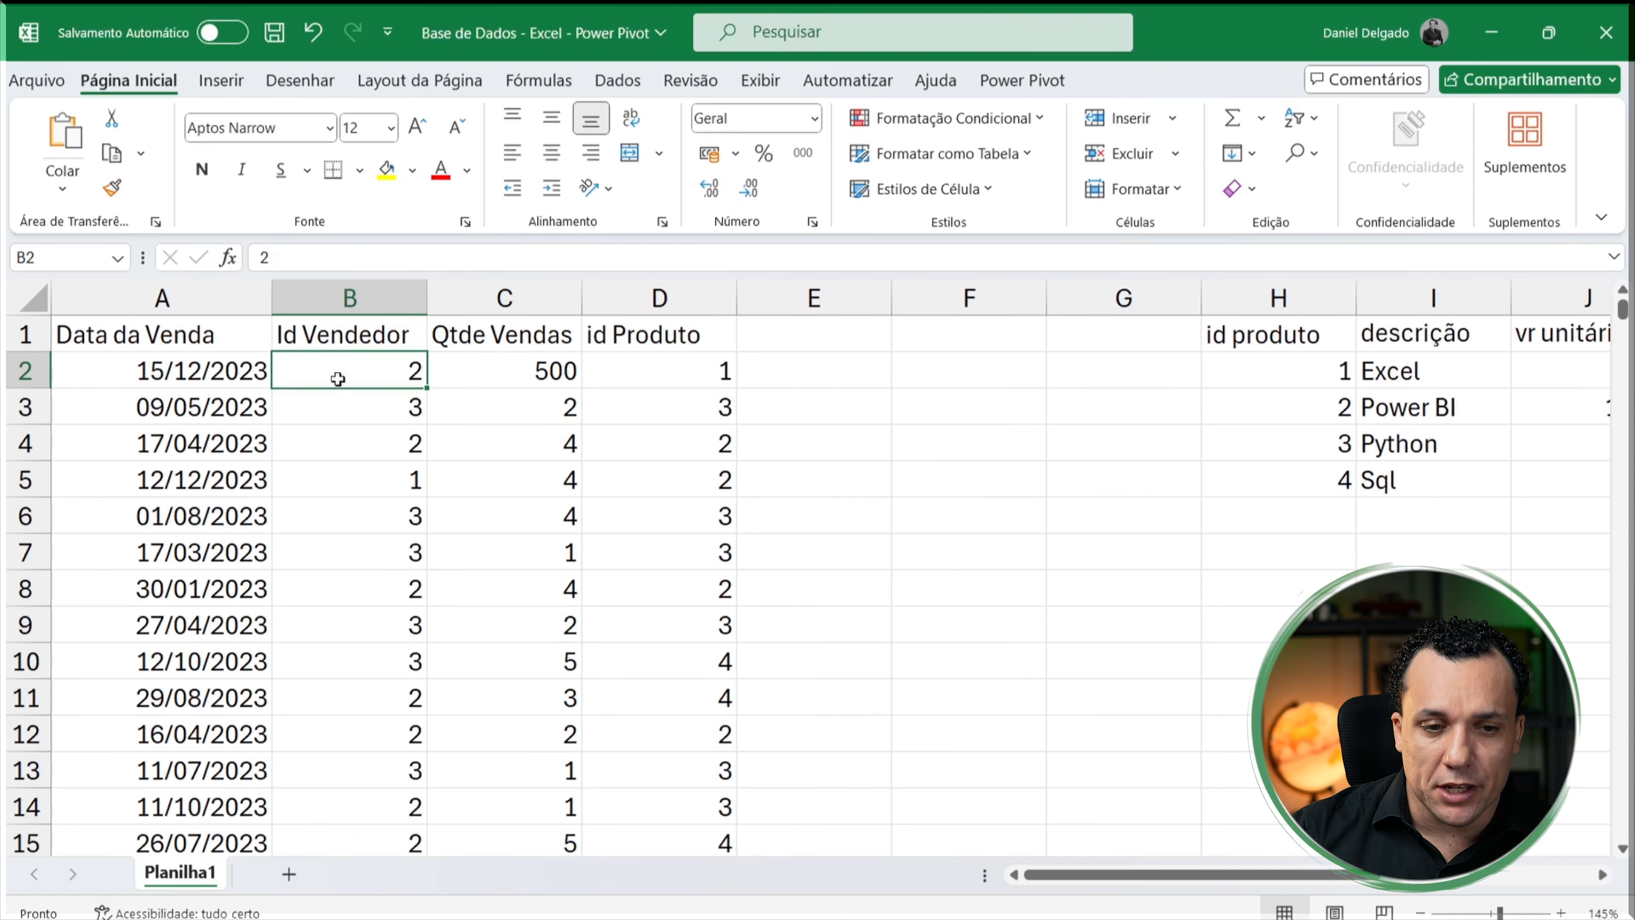
pyautogui.click(228, 368)
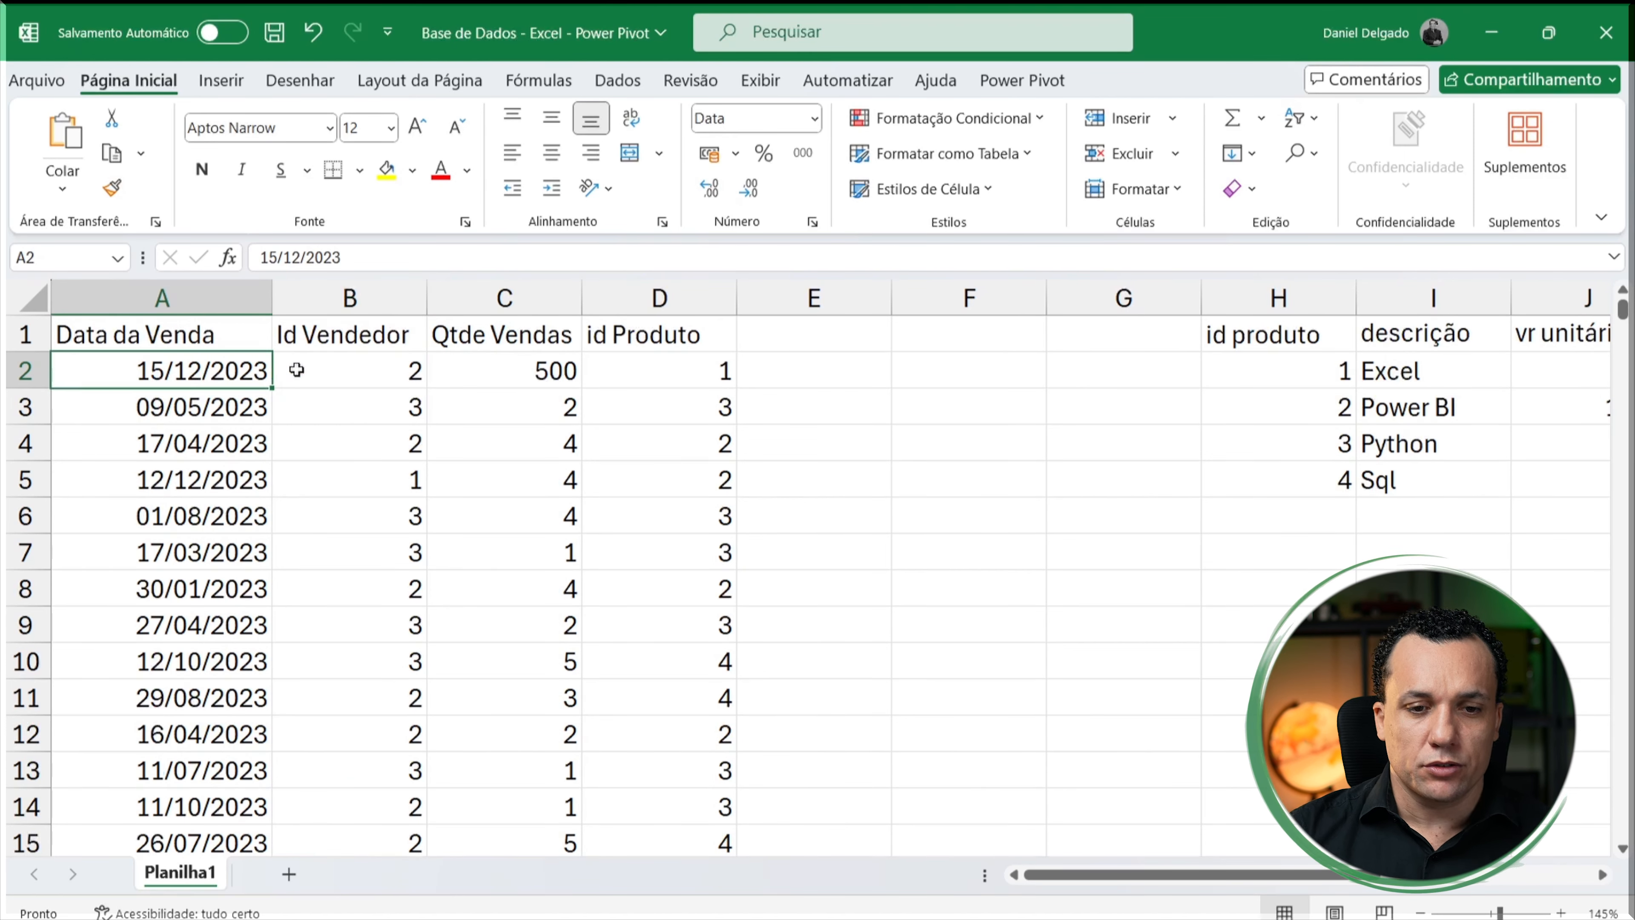
pyautogui.click(572, 364)
pyautogui.click(682, 366)
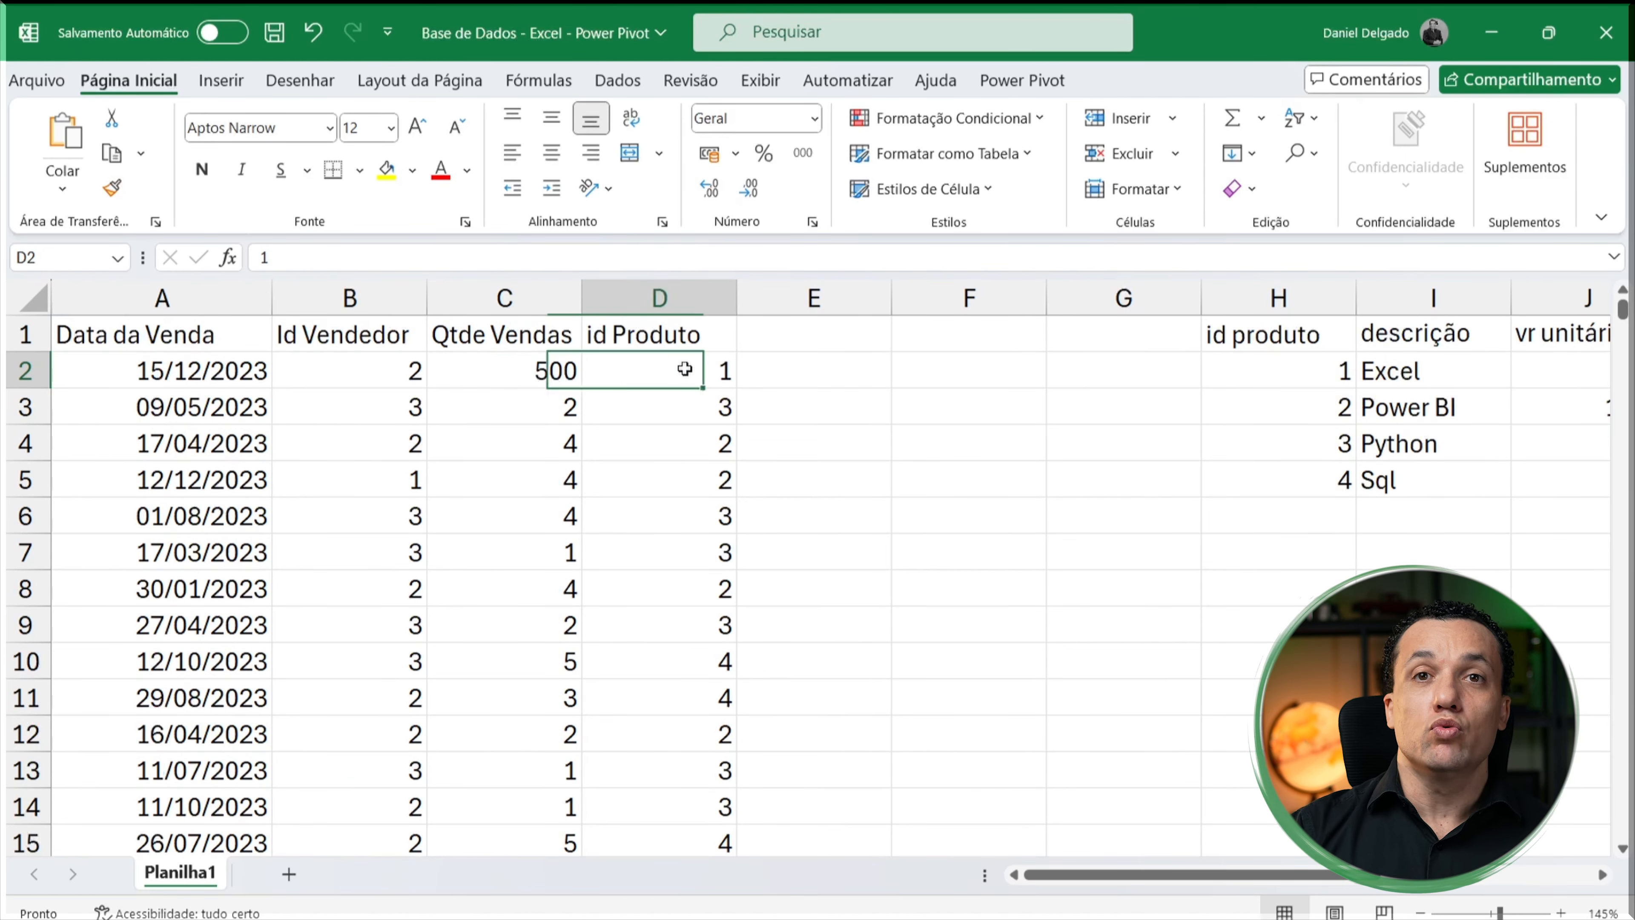
pyautogui.click(624, 328)
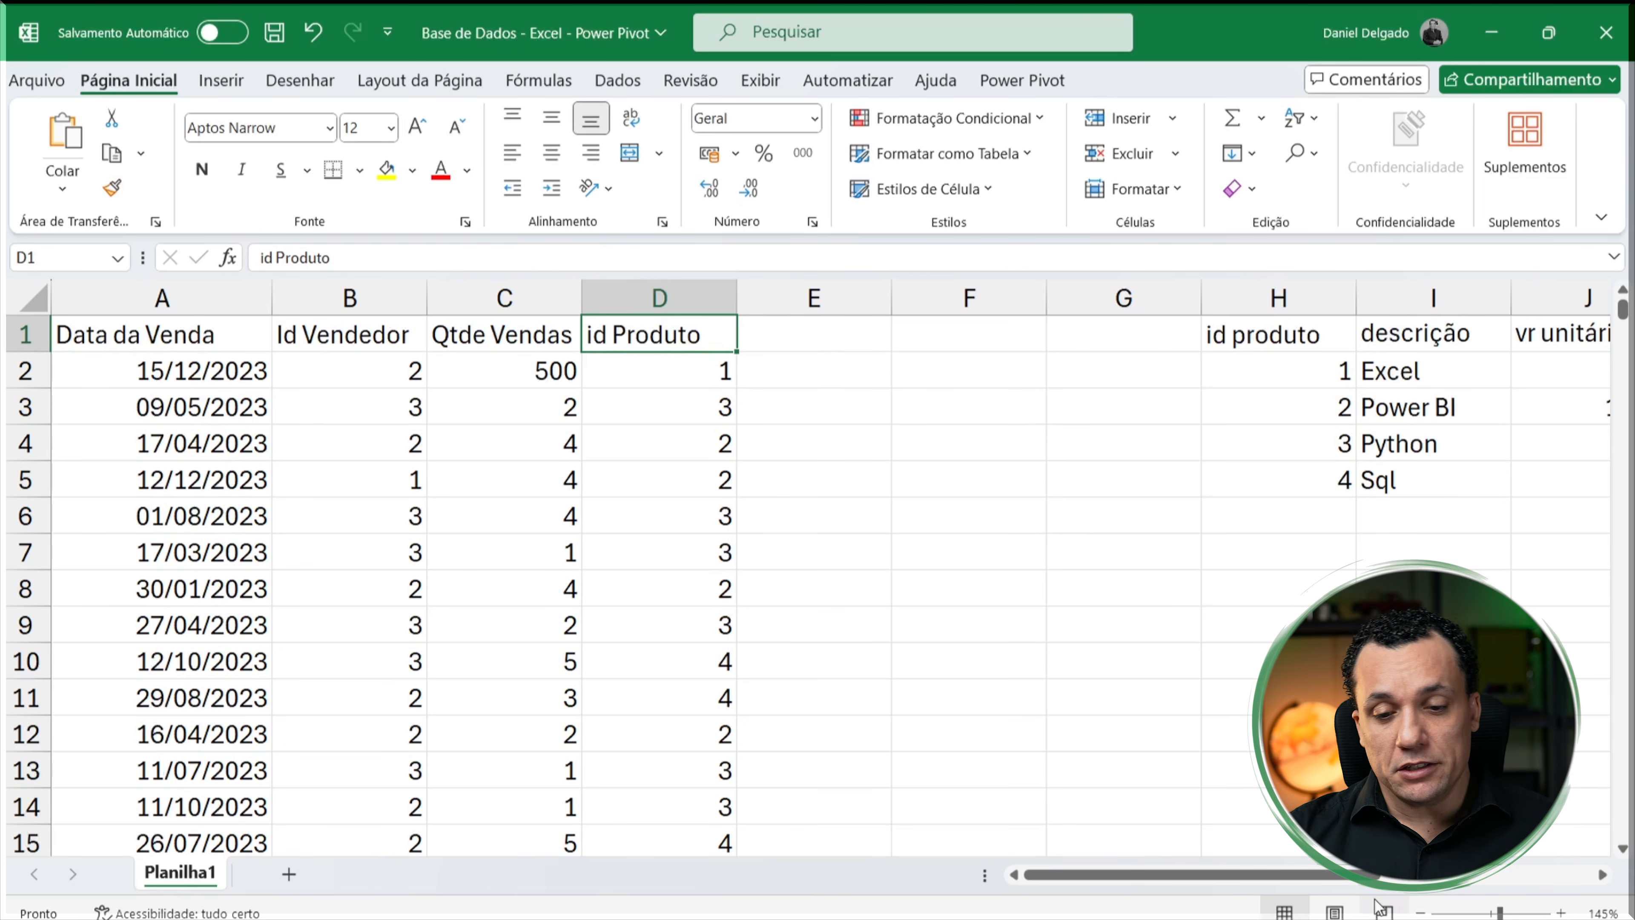
# Step: Compare the product table's id, description and unit price with the sales table, and look through the sales rows
pyautogui.moveTo(1313, 874); pyautogui.dragTo(1474, 876)
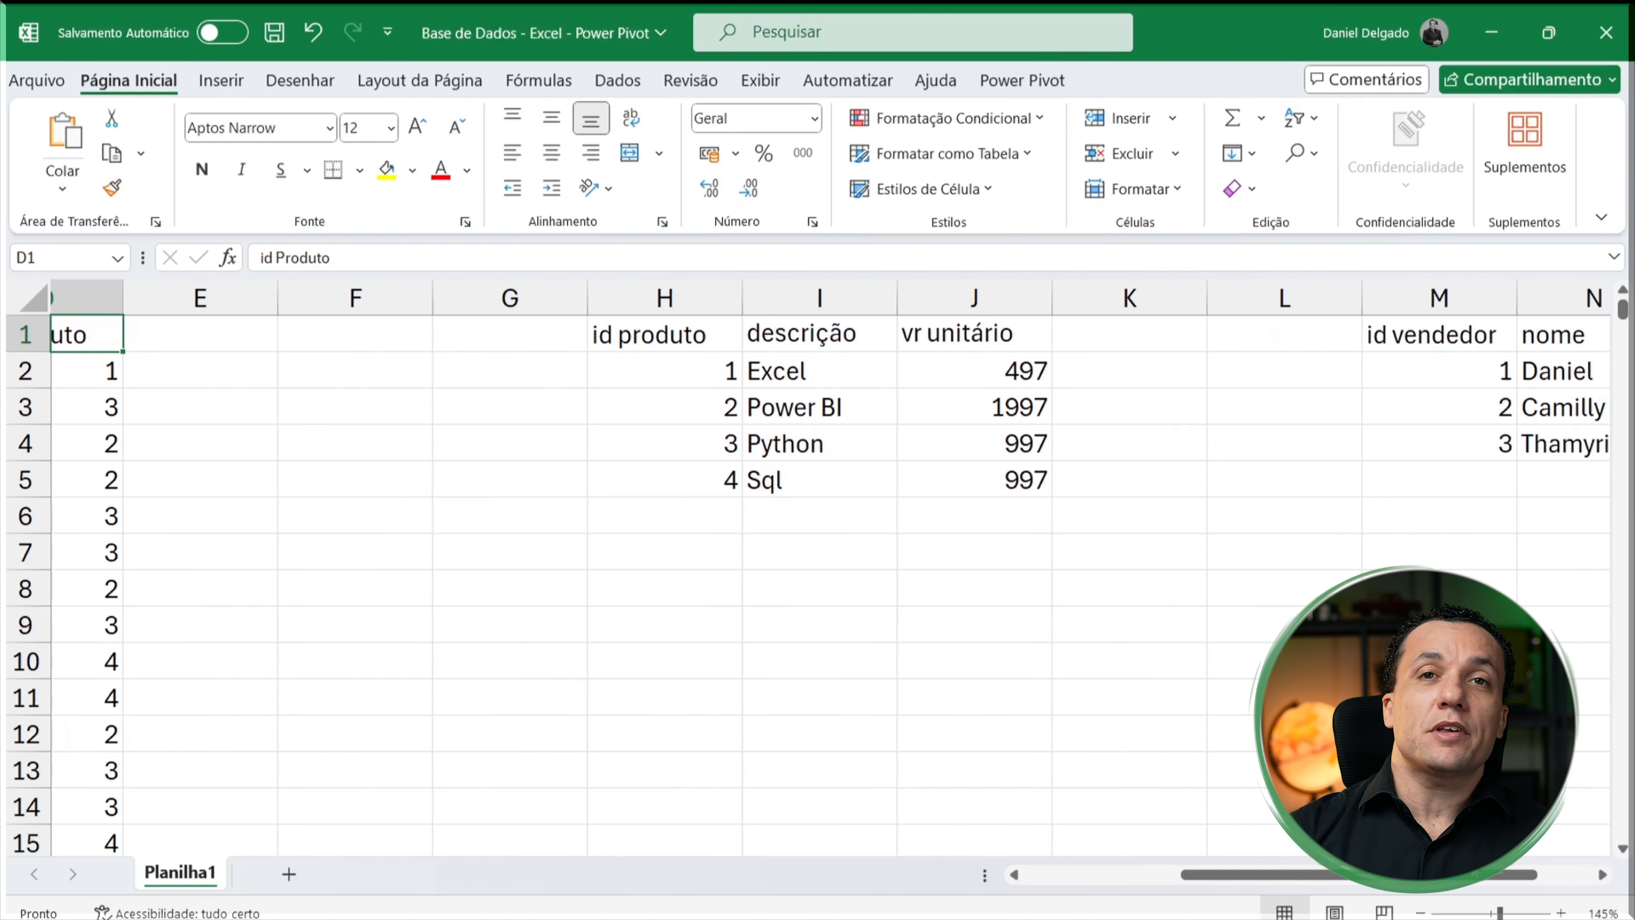
pyautogui.click(708, 372)
pyautogui.click(818, 373)
pyautogui.click(973, 377)
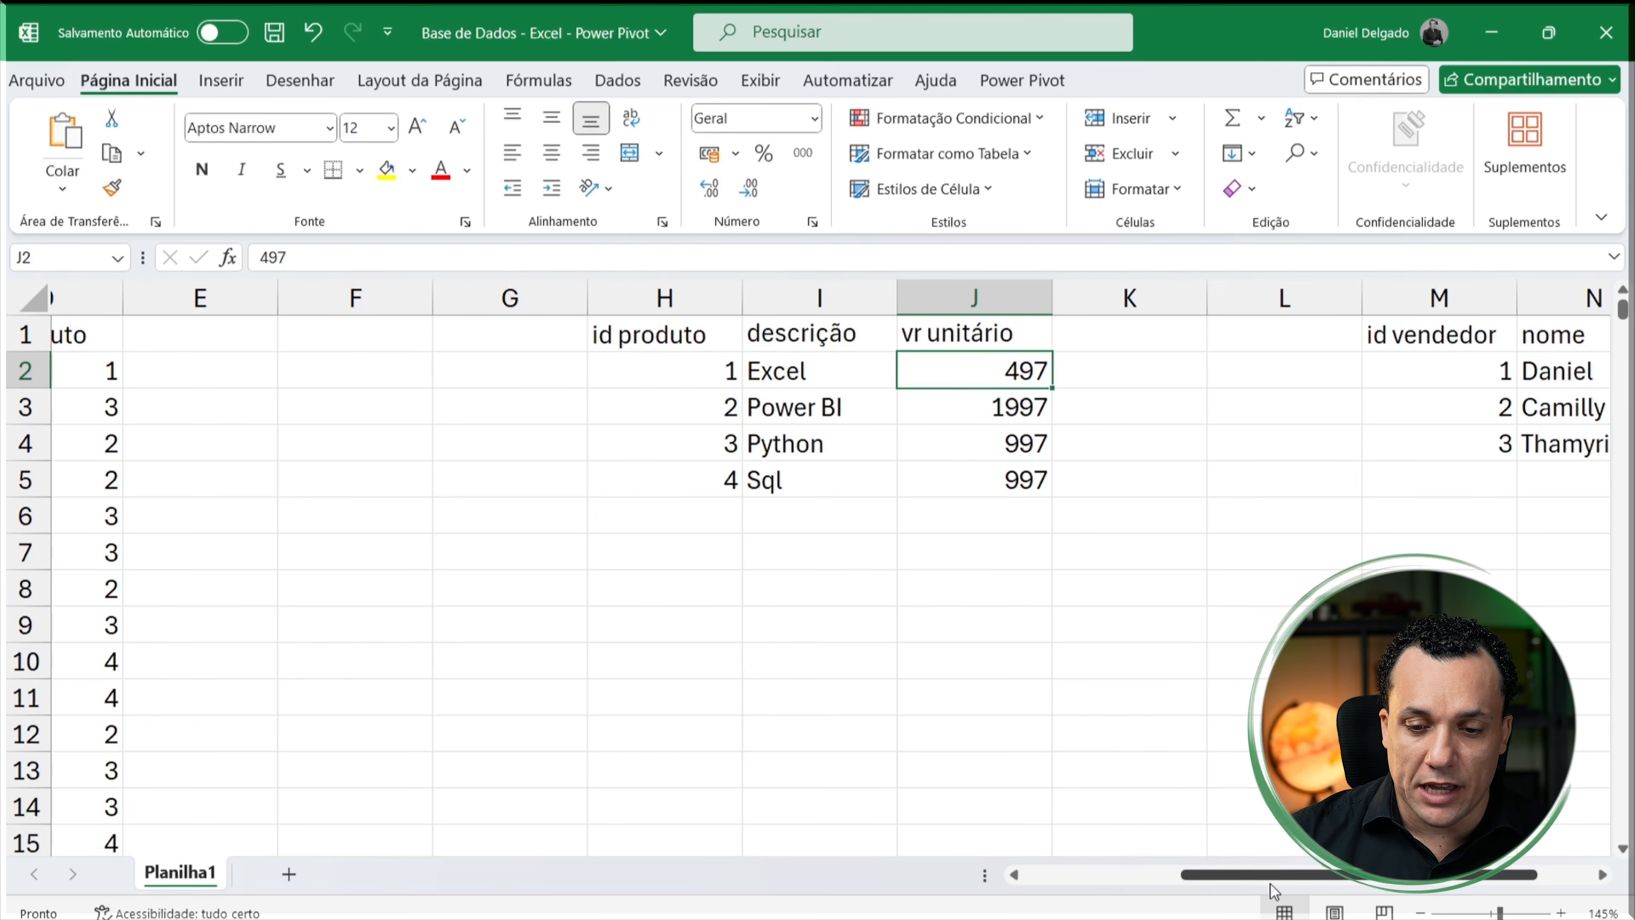
pyautogui.moveTo(1255, 874); pyautogui.dragTo(990, 881)
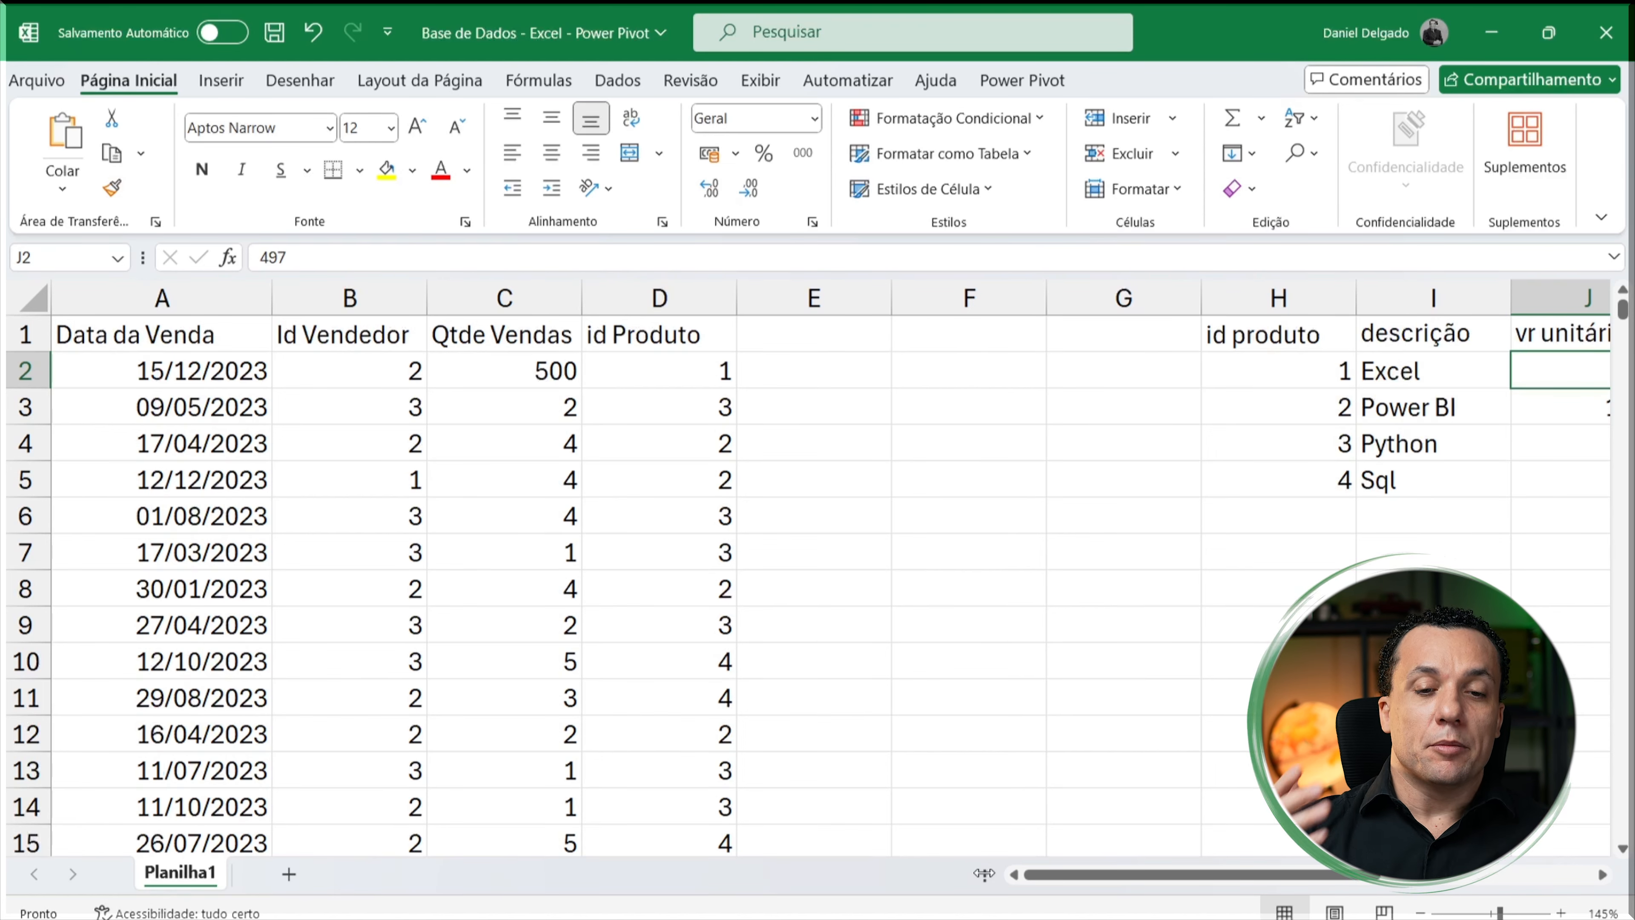
pyautogui.scroll(-3, 697, 738)
pyautogui.scroll(-8, 696, 738)
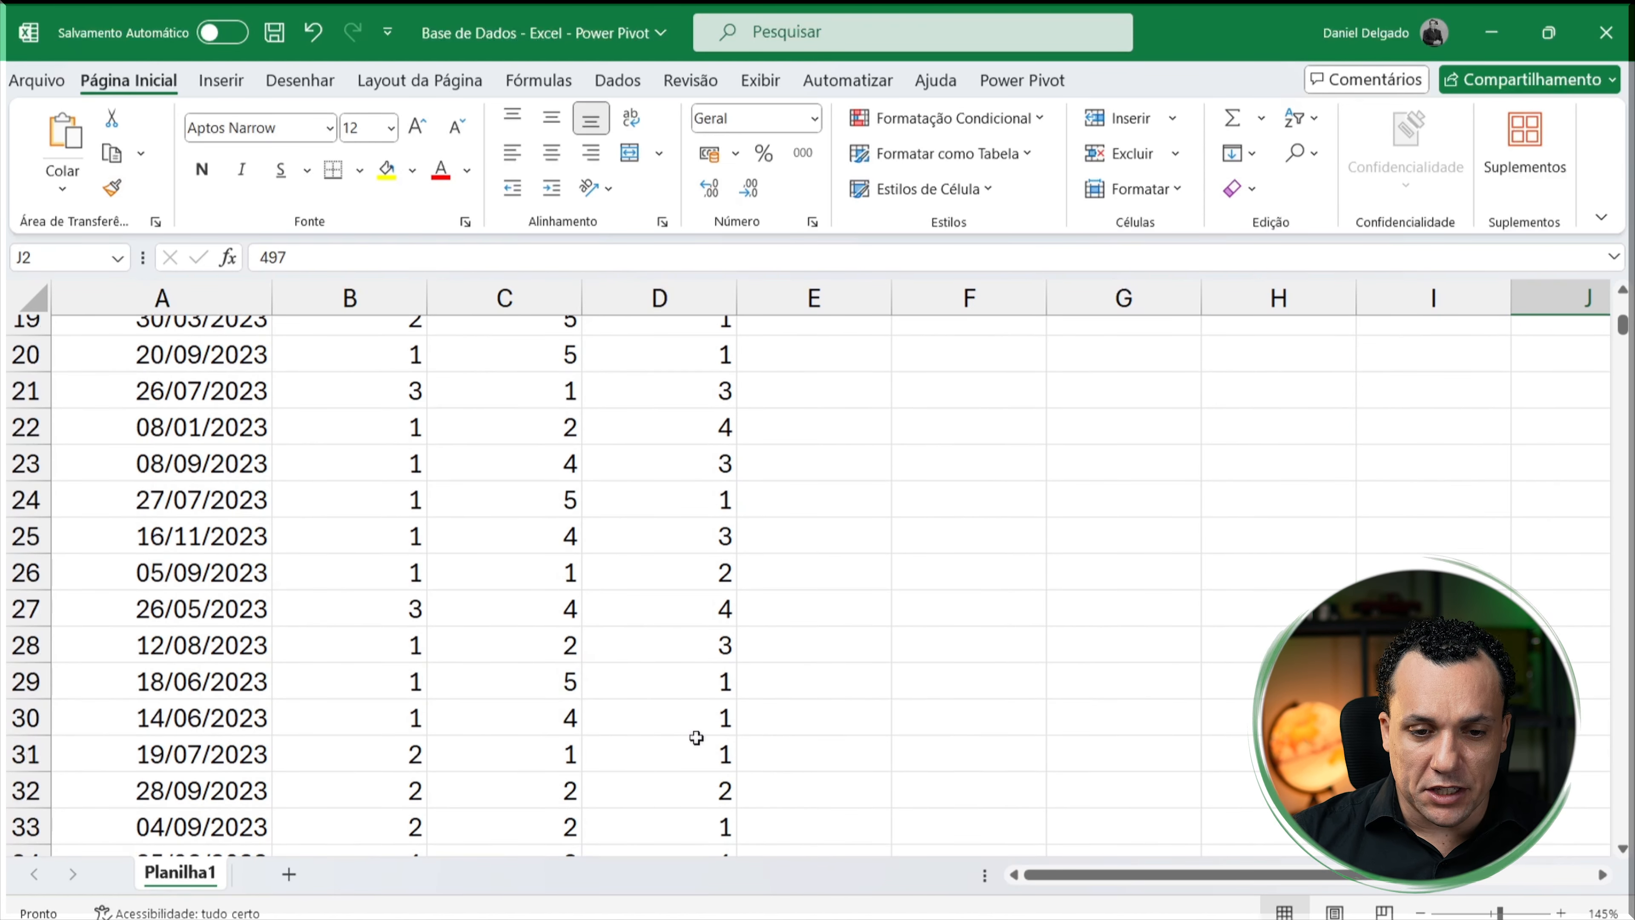
pyautogui.scroll(10, 694, 740)
pyautogui.moveTo(1285, 873)
pyautogui.mouseDown()
pyautogui.moveTo(1350, 871)
pyautogui.moveTo(1285, 867)
pyautogui.mouseUp()
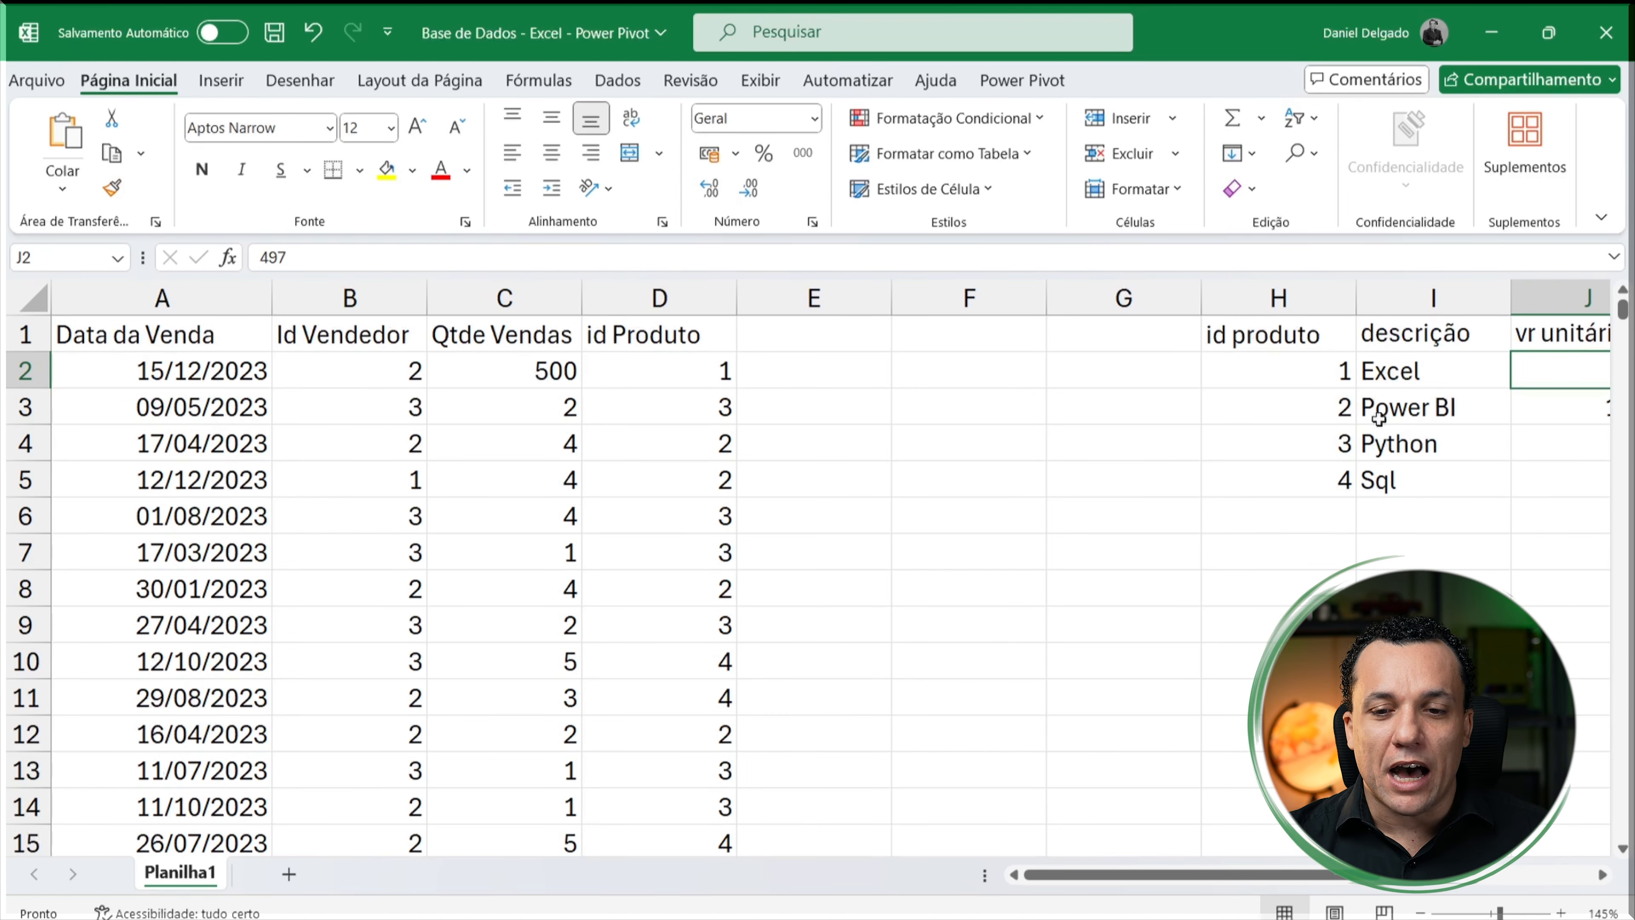
# Step: Try out a description column header in cell E1 beside id Produto, and clear the cell again
pyautogui.click(1414, 380)
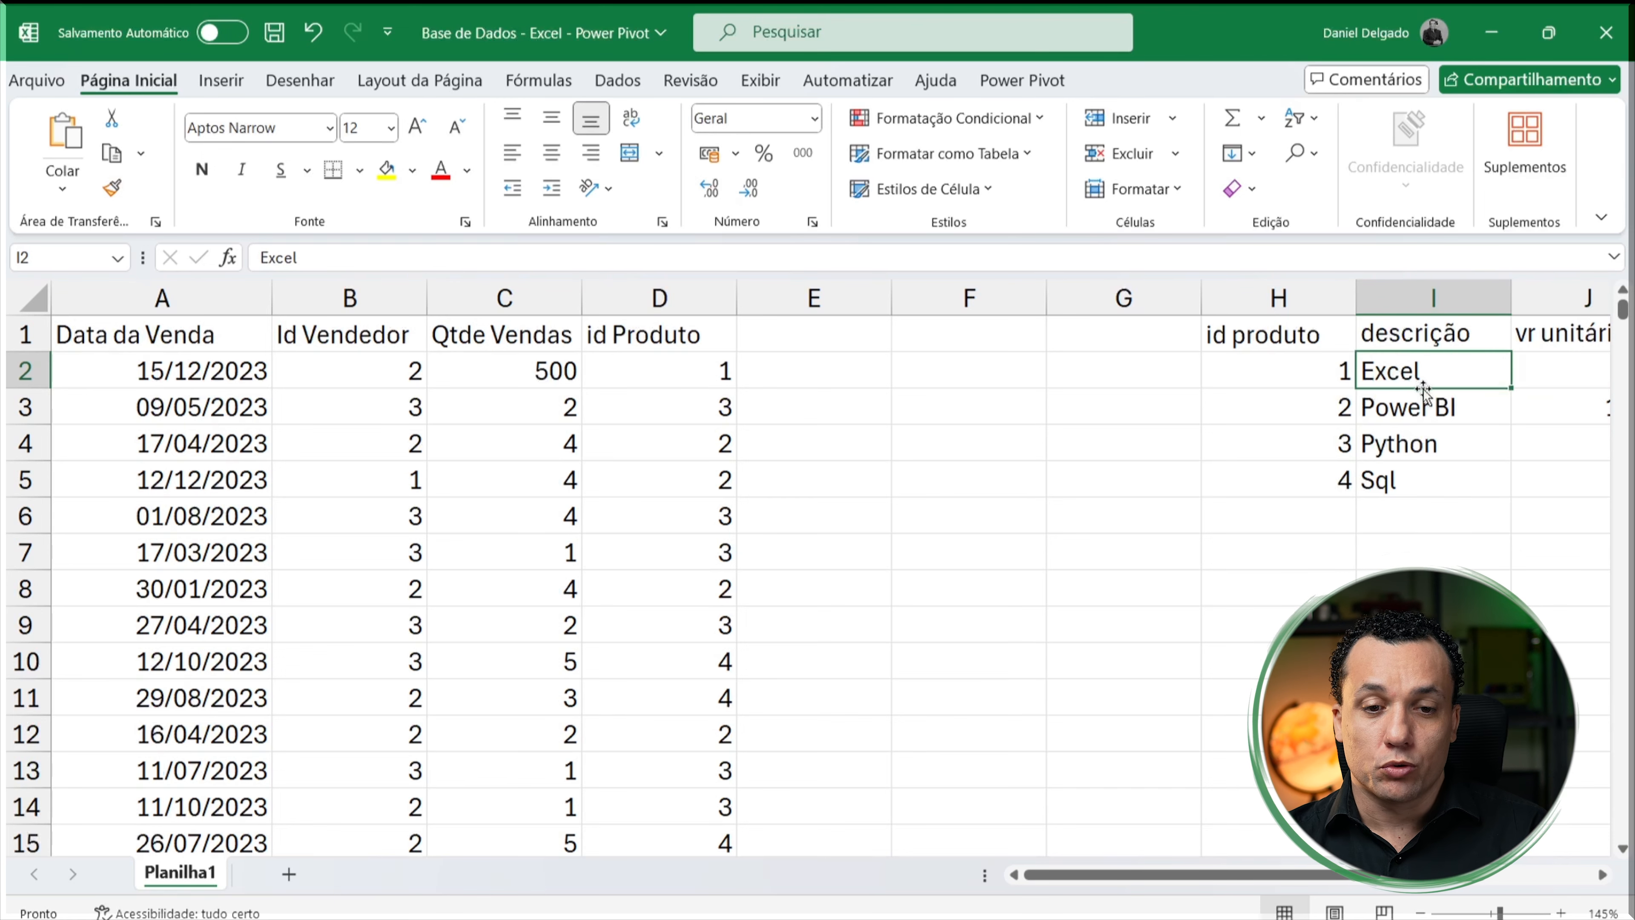
pyautogui.click(812, 399)
pyautogui.click(823, 338)
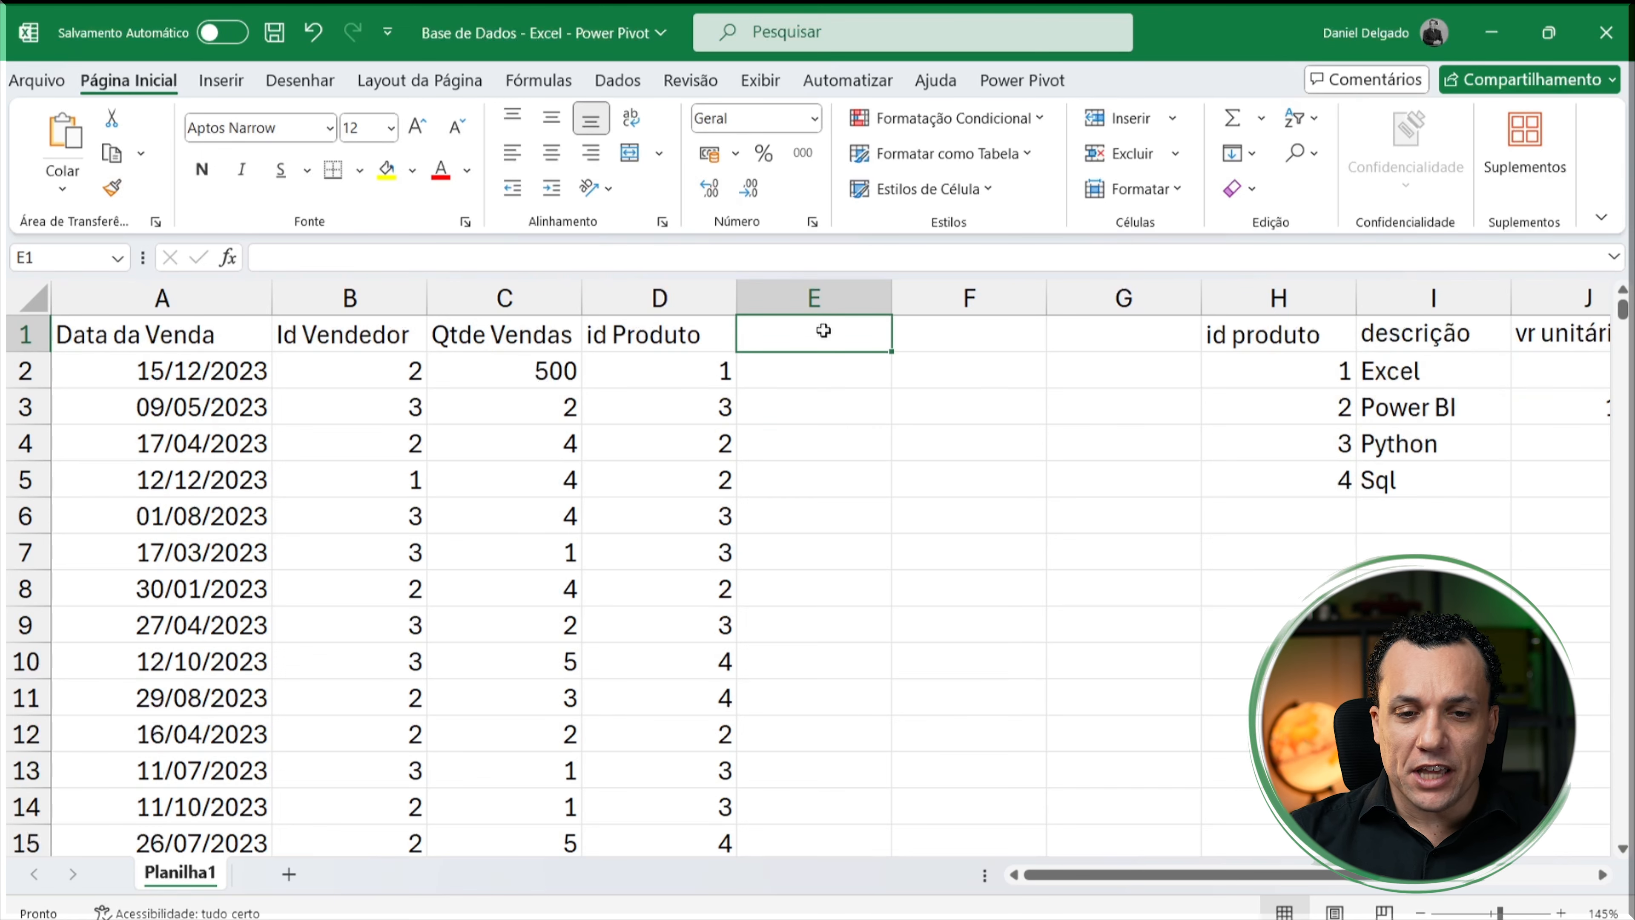
pyautogui.write('Descrilcçc')
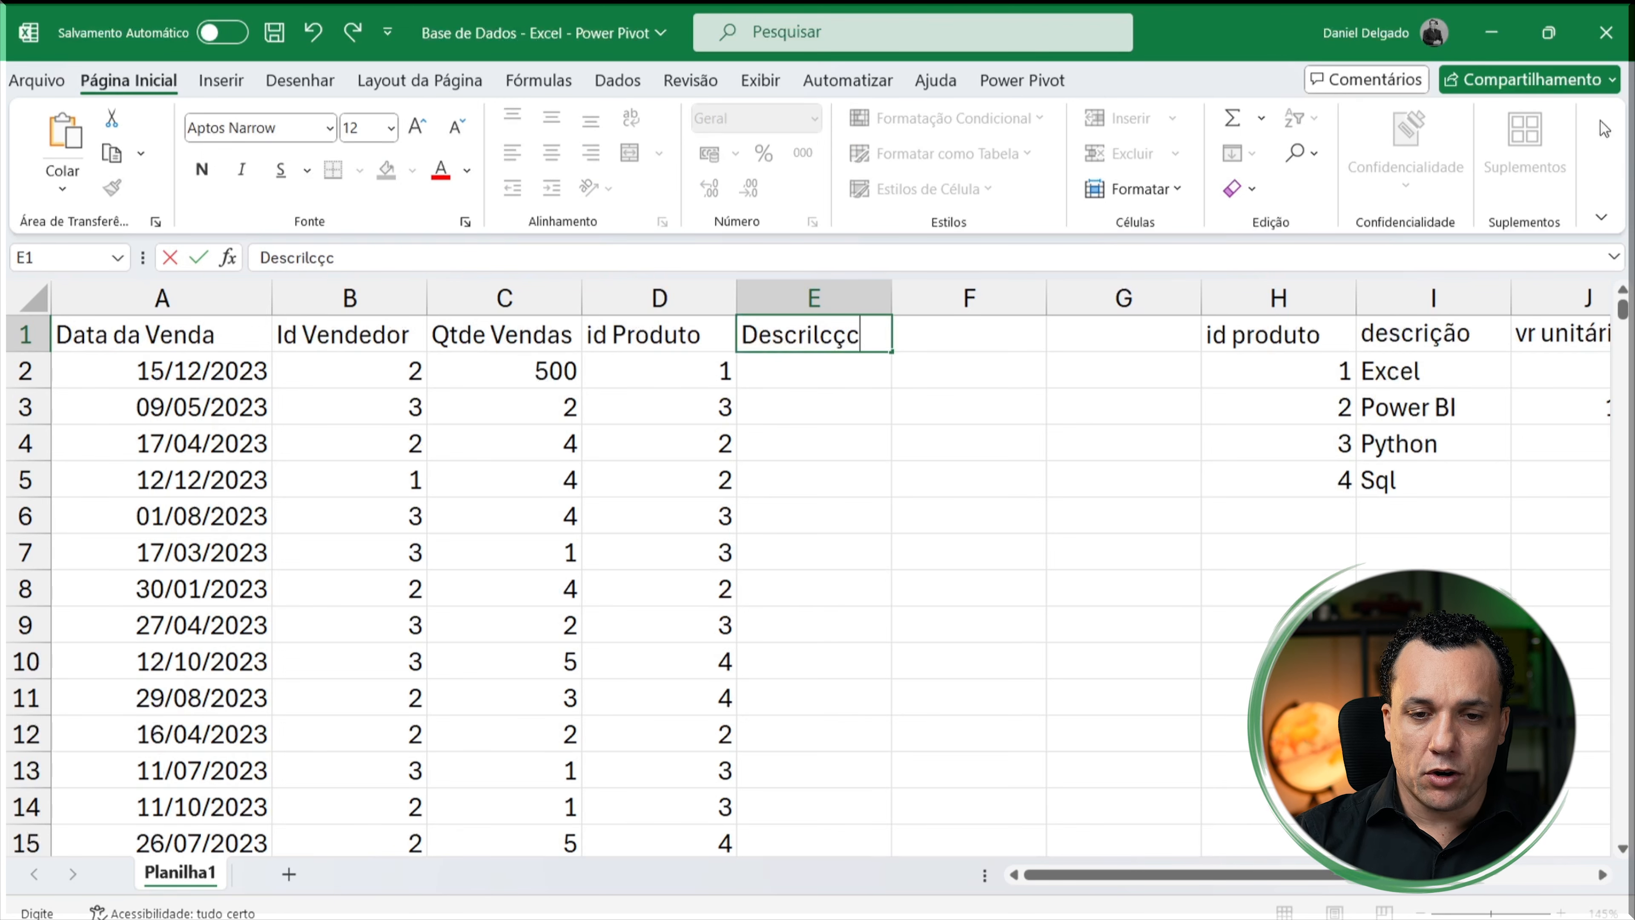
pyautogui.write('l~c')
pyautogui.press('BackSpace')
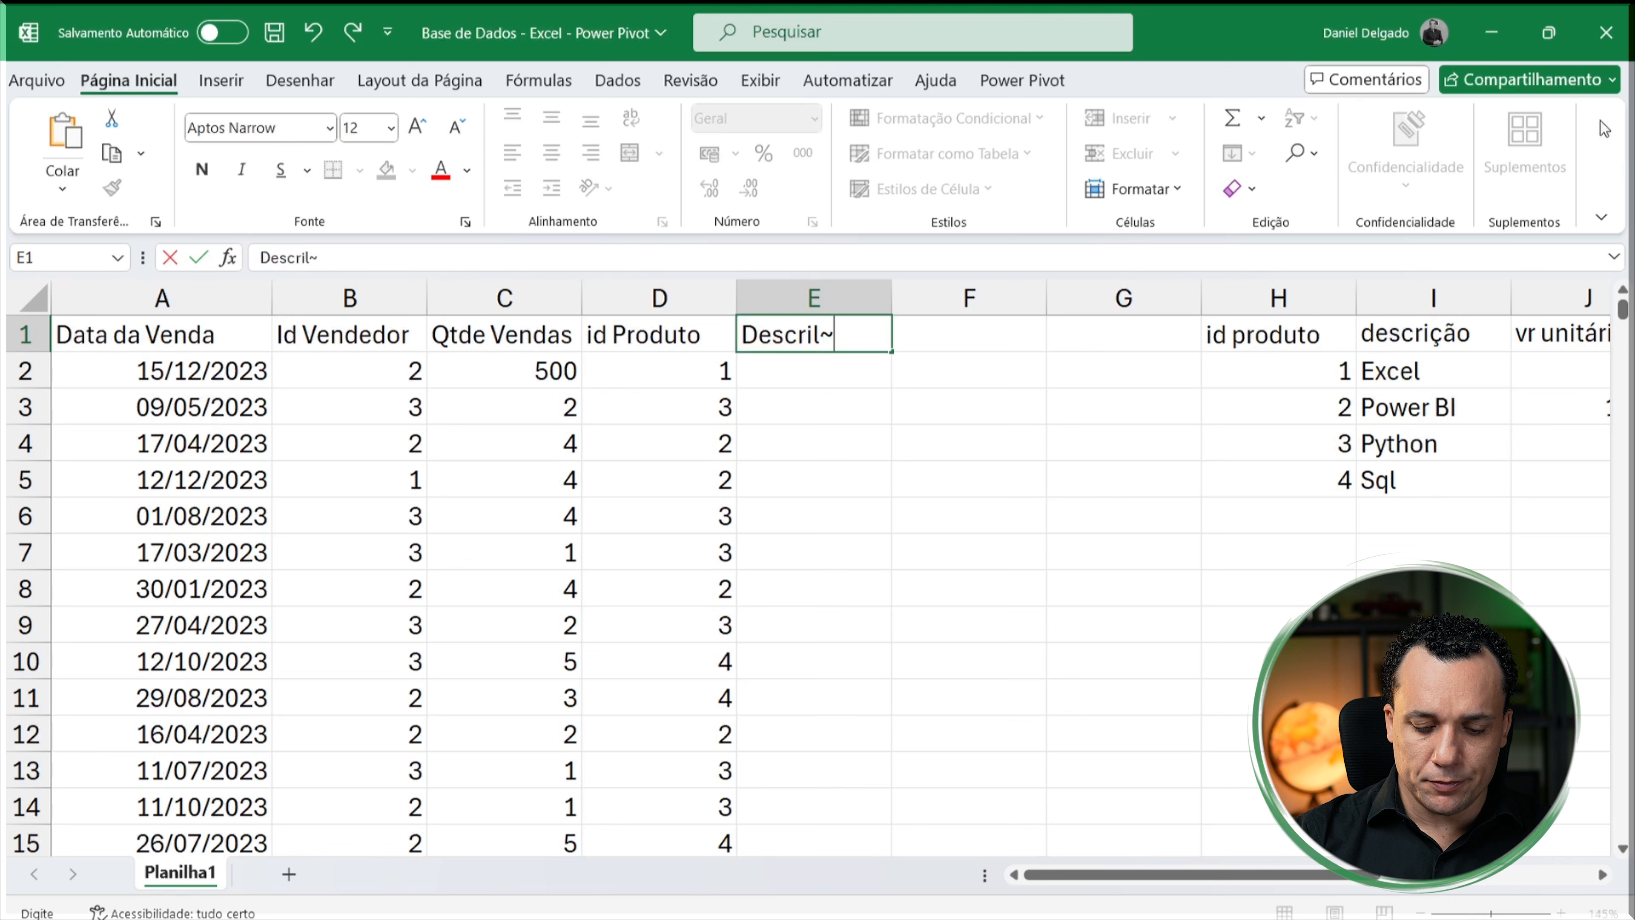
pyautogui.press('BackSpace')
pyautogui.write('ção')
pyautogui.press('Return')
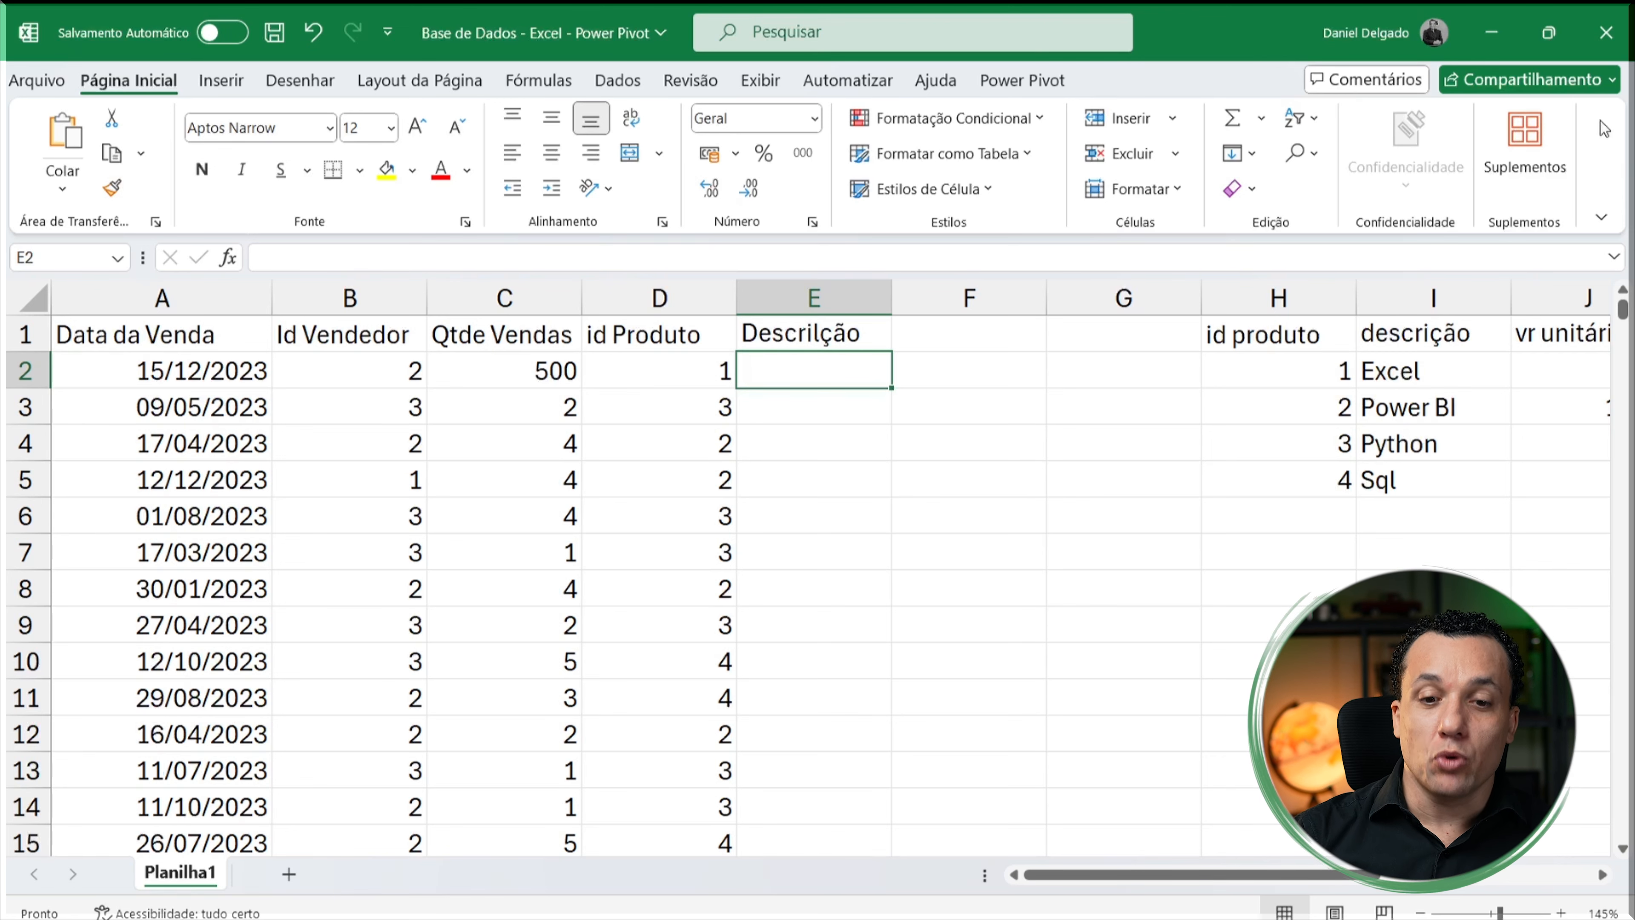
pyautogui.press('Up')
pyautogui.press('Delete')
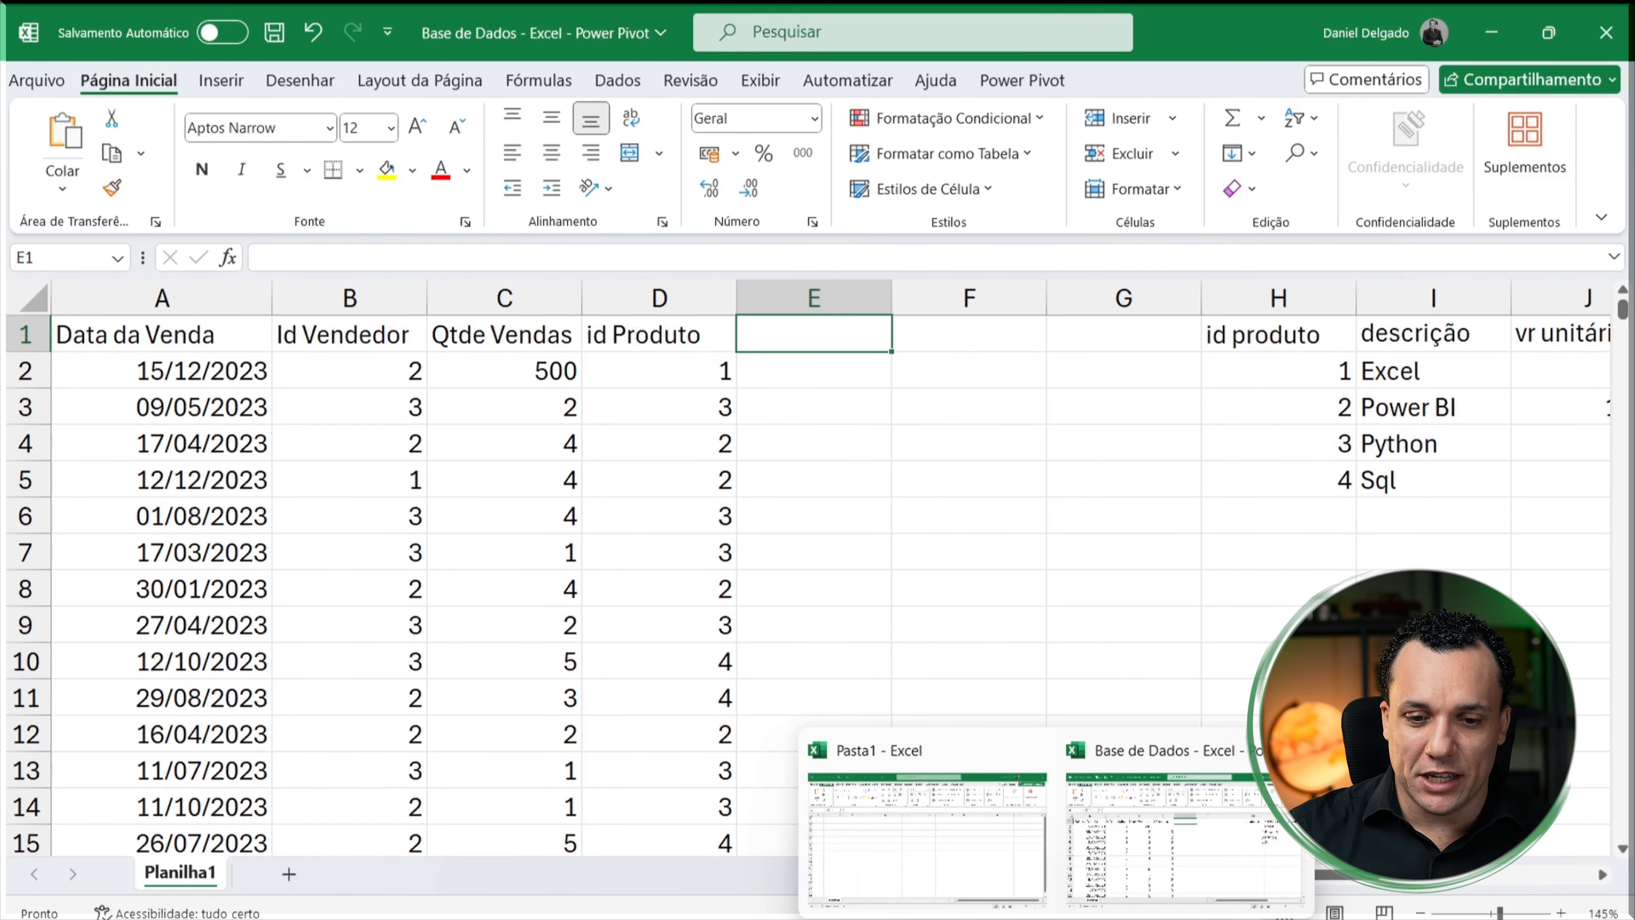
# Step: Switch to the blank workbook Pasta1 and look at the options for getting data from a file, such as an Excel workbook
pyautogui.click(924, 844)
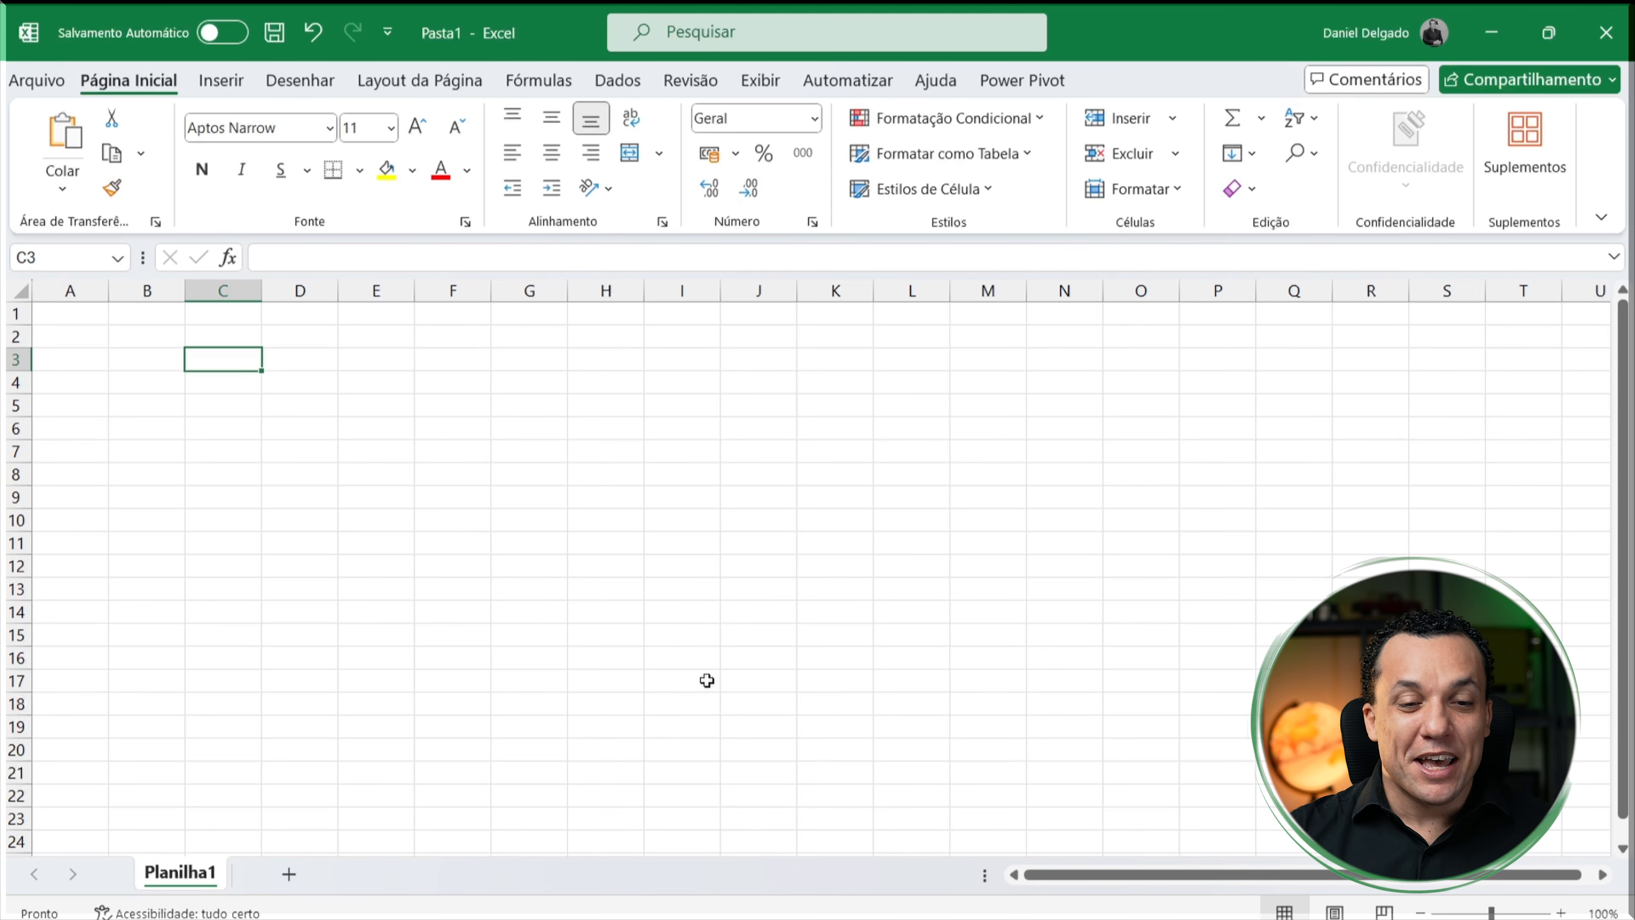
pyautogui.click(177, 375)
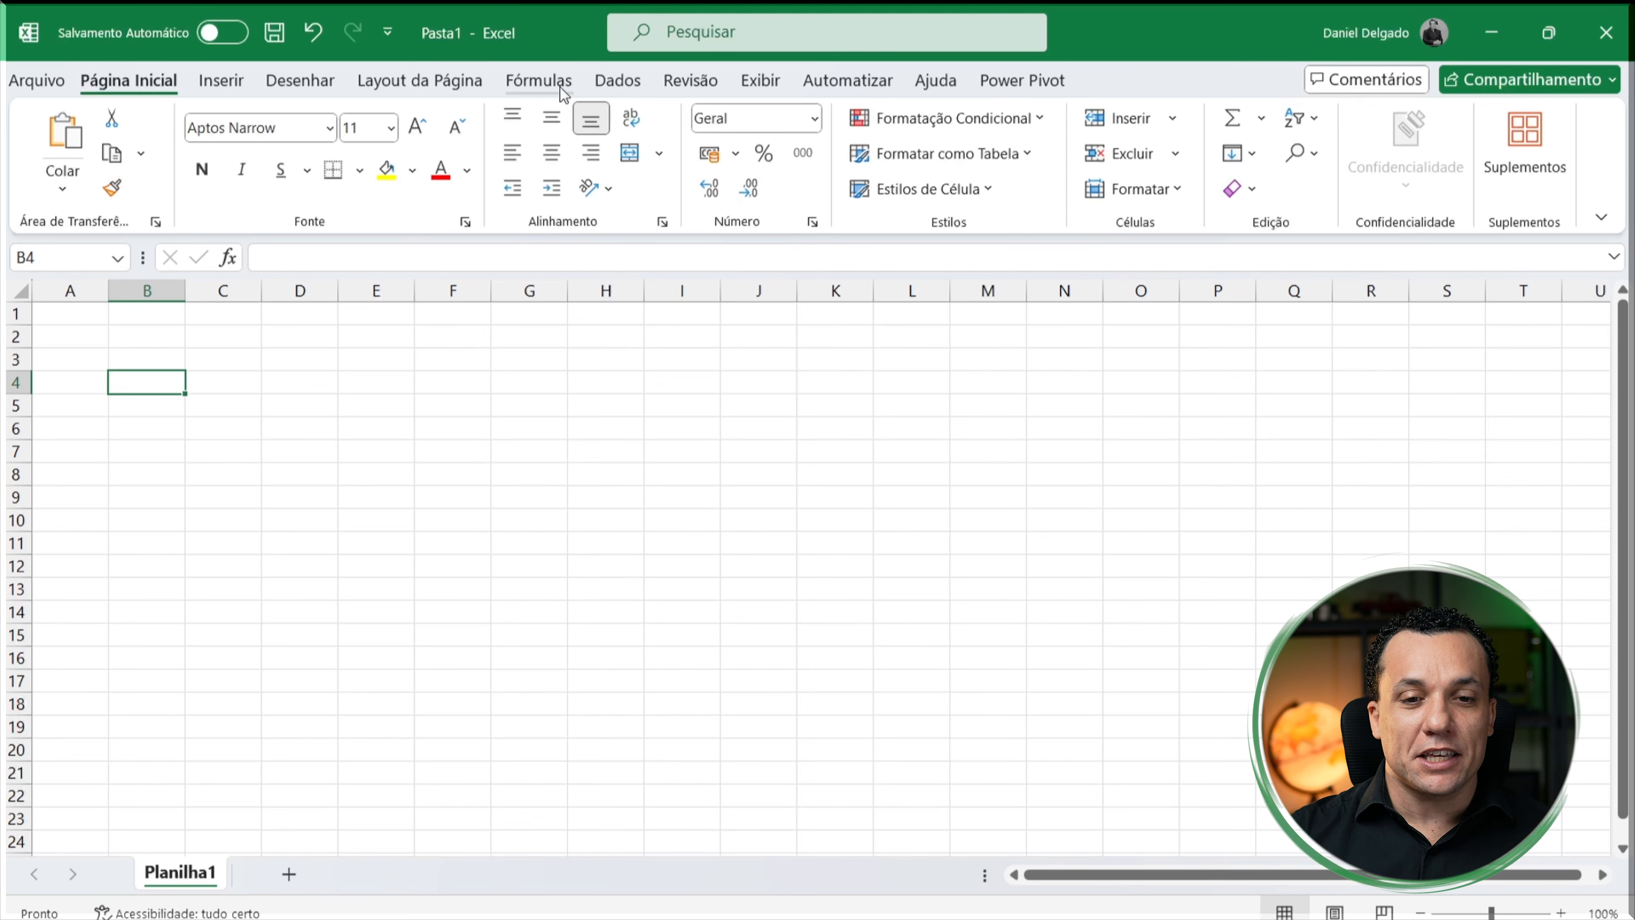
pyautogui.click(618, 83)
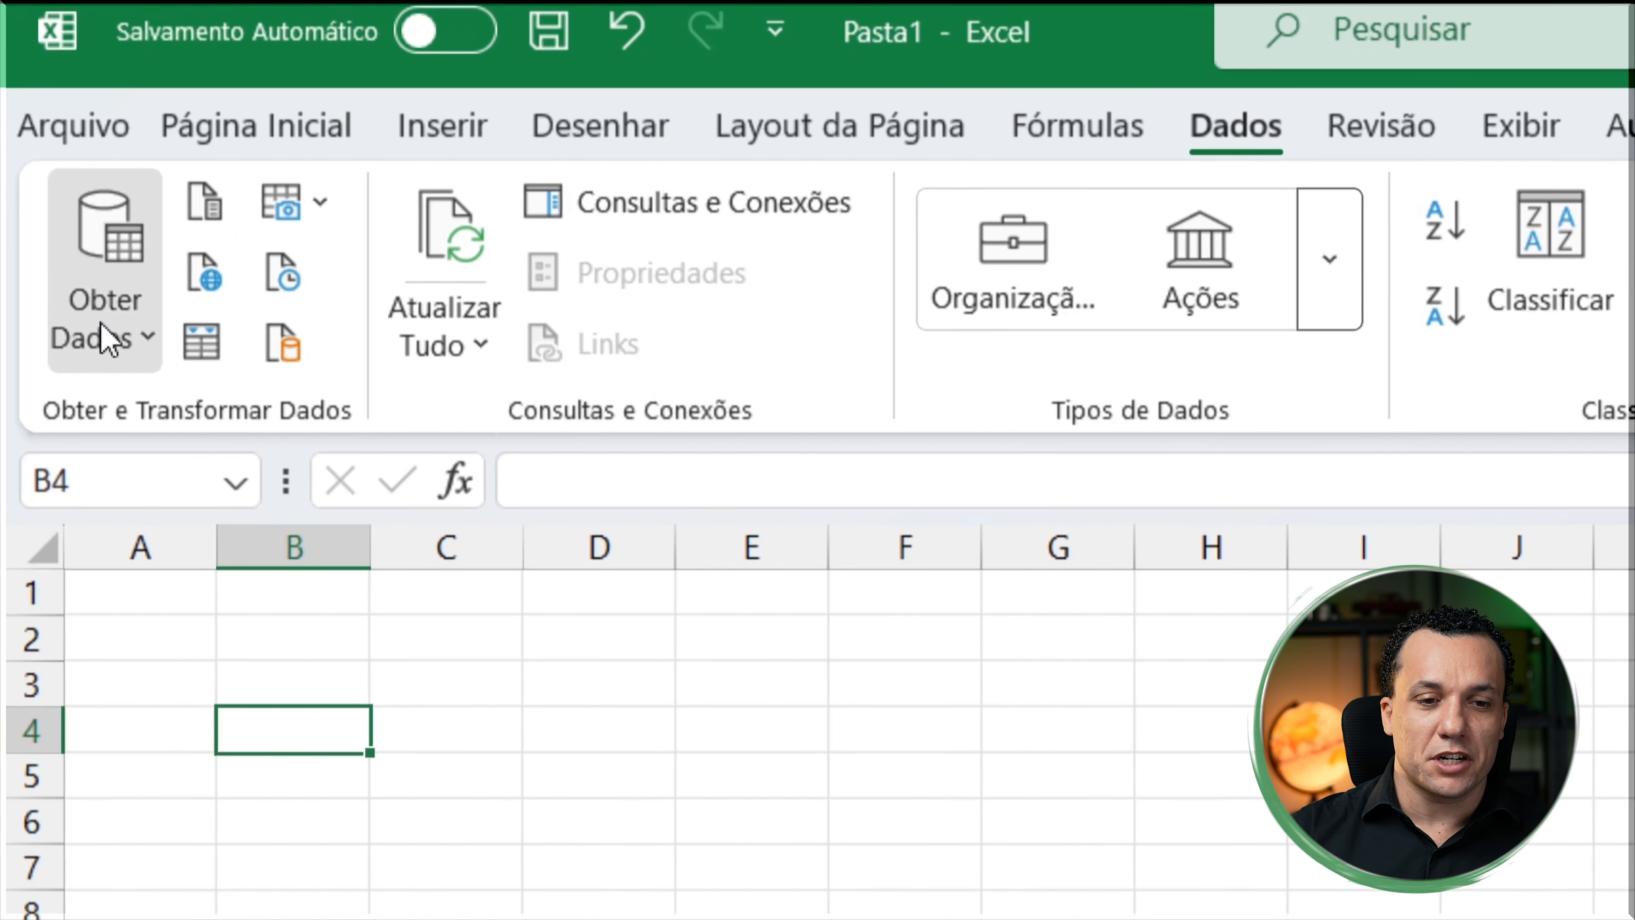
pyautogui.click(114, 342)
pyautogui.moveTo(317, 438)
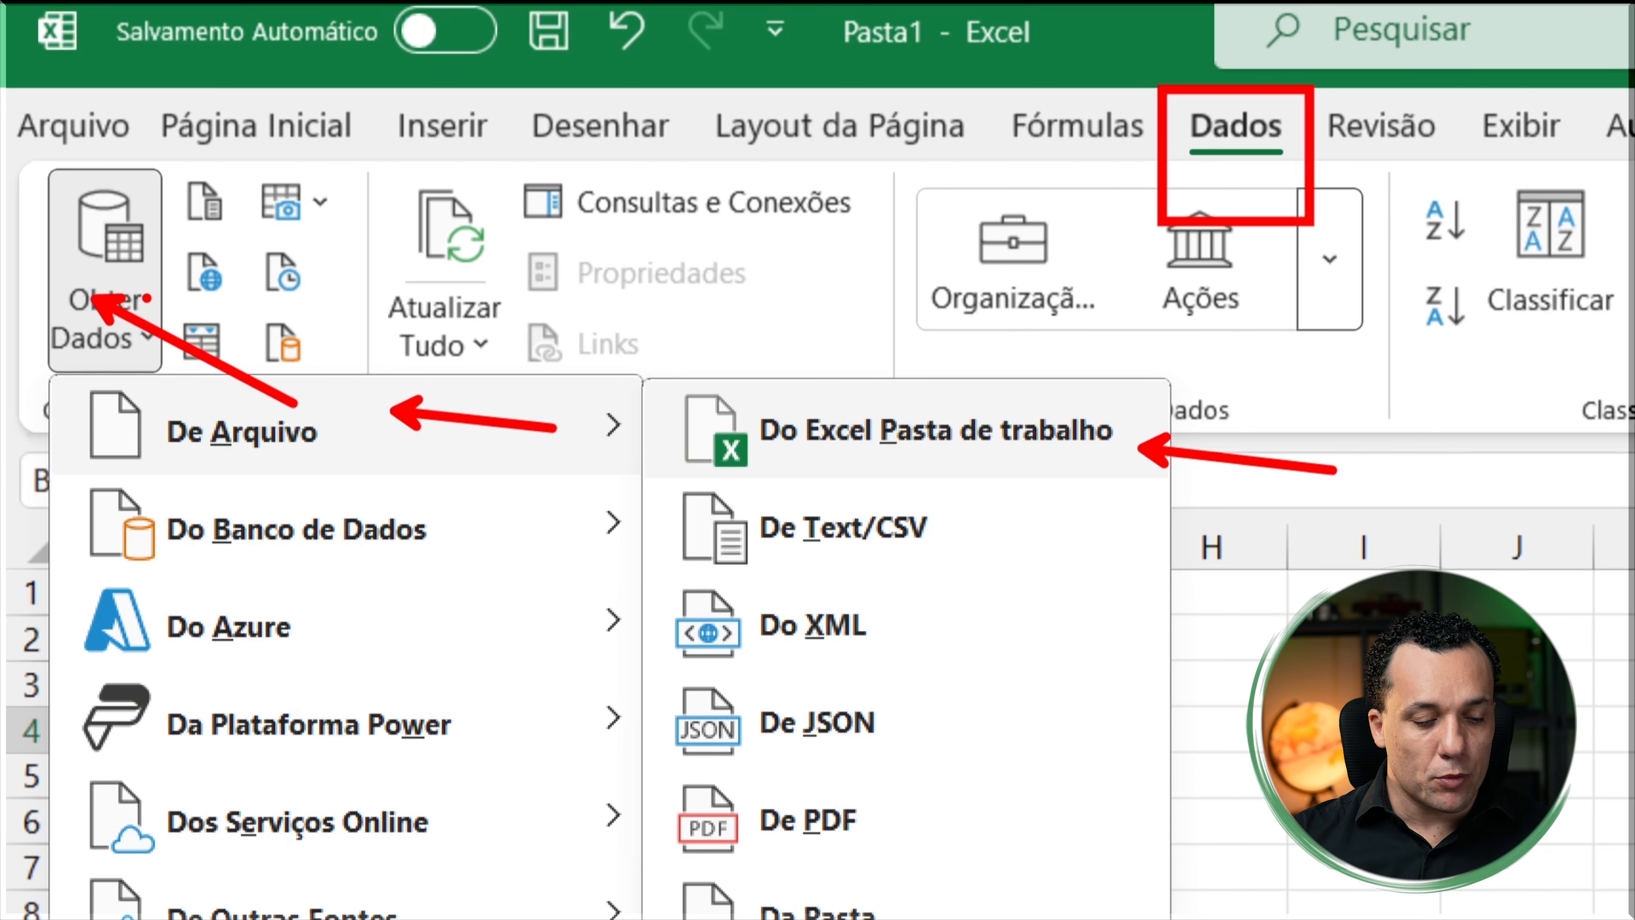
pyautogui.click(153, 314)
# Step: Enter the text "power query" in cell C1
pyautogui.click(565, 702)
pyautogui.click(407, 573)
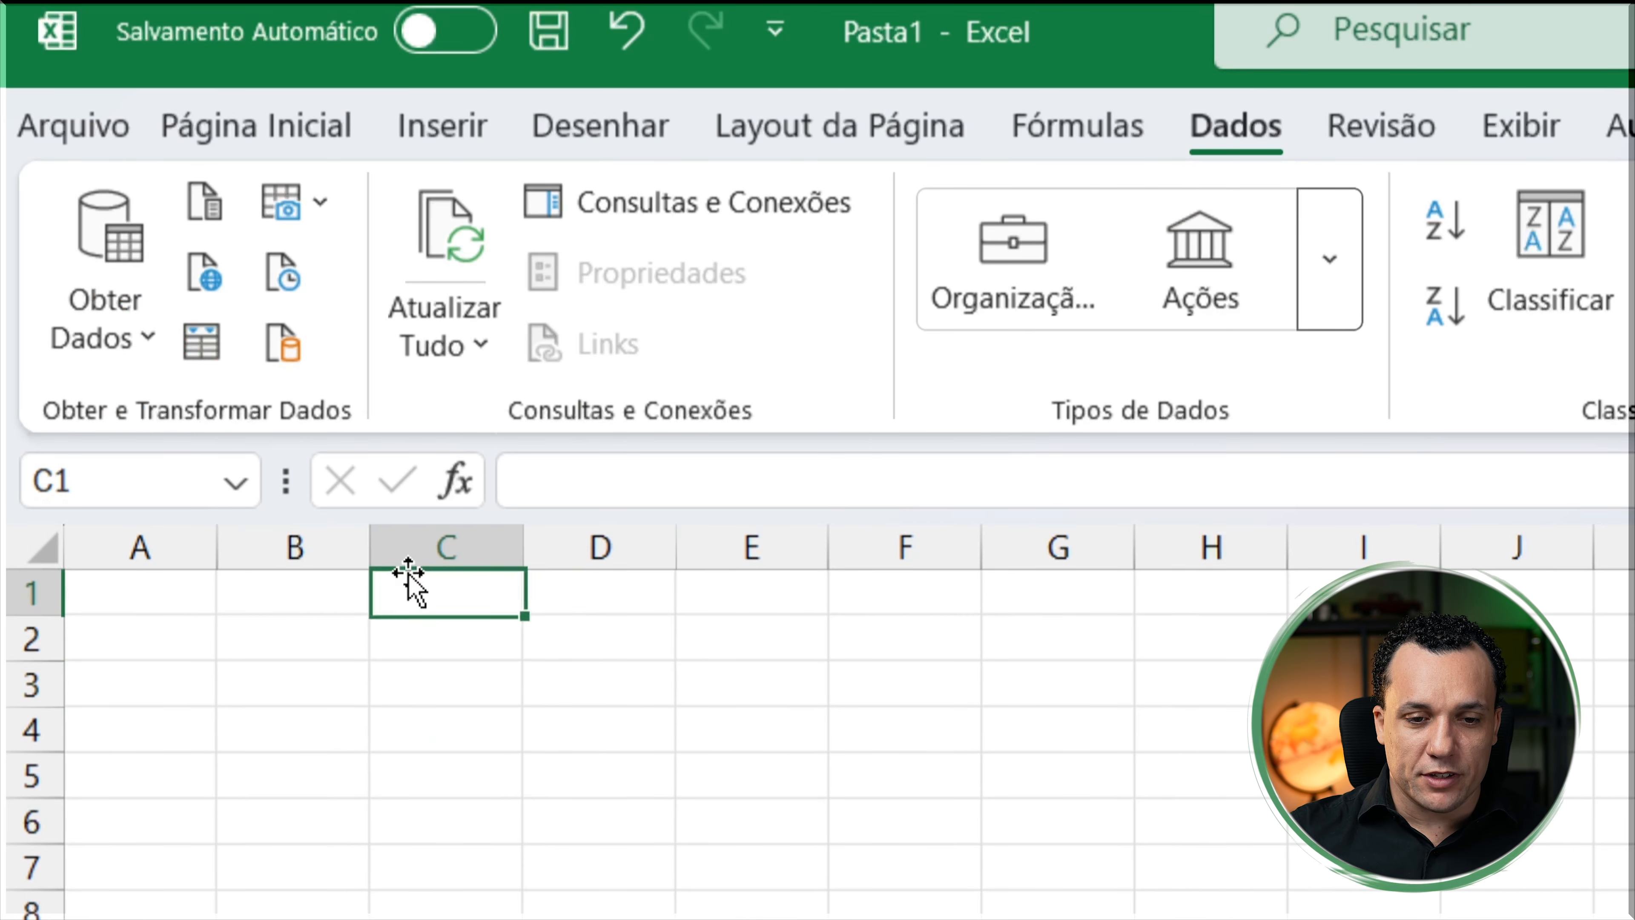
pyautogui.write('power query')
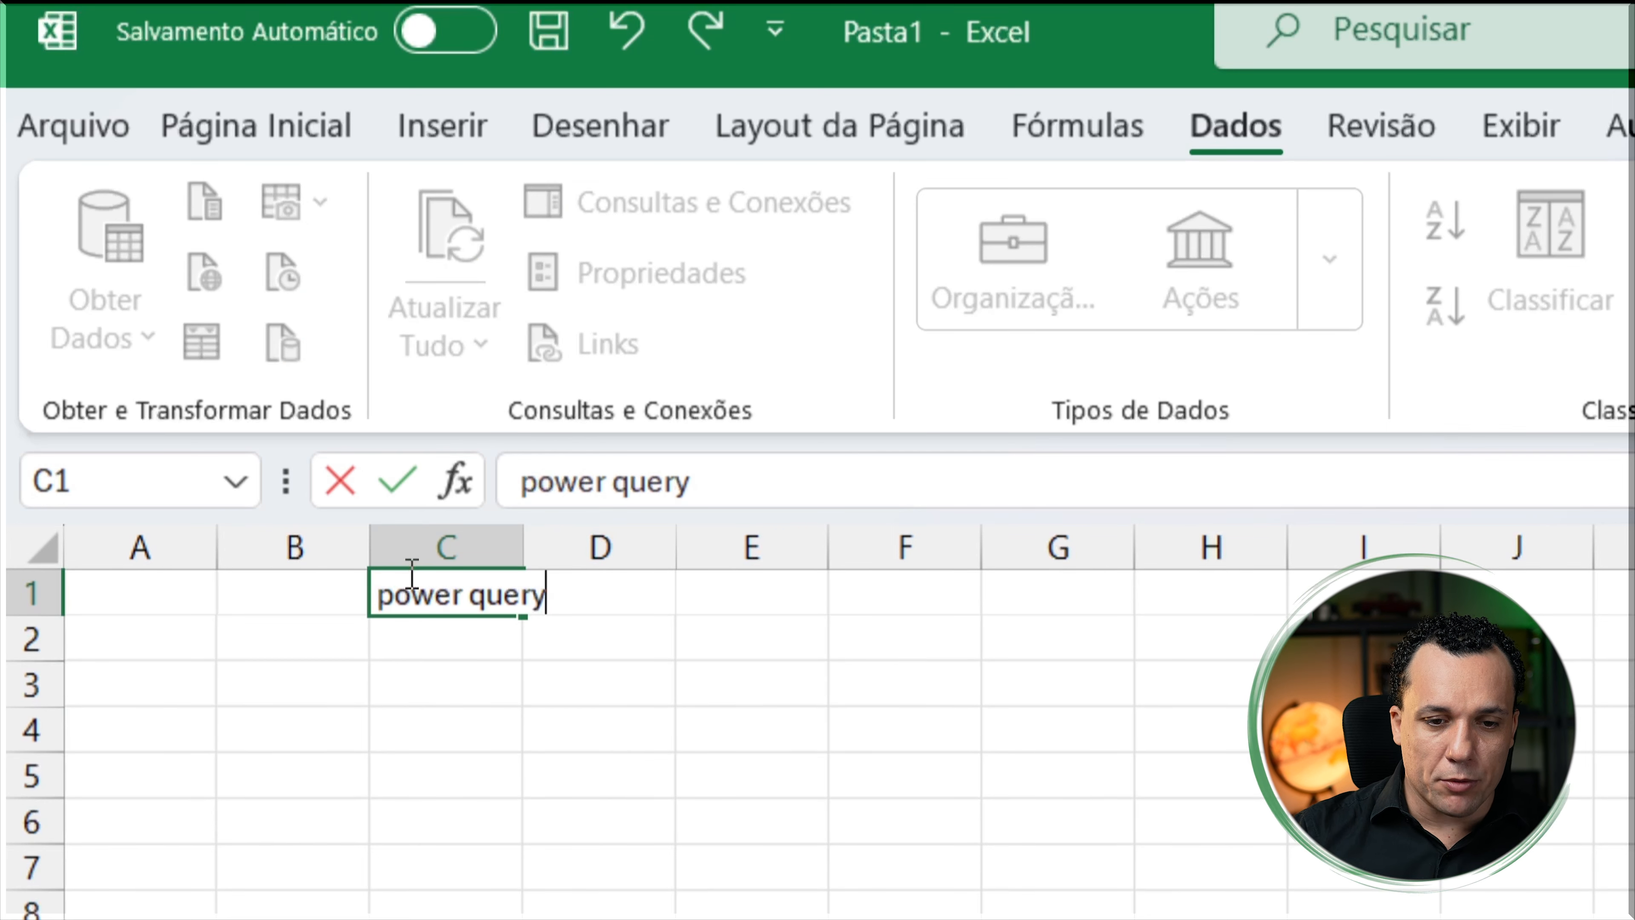
pyautogui.press('Return')
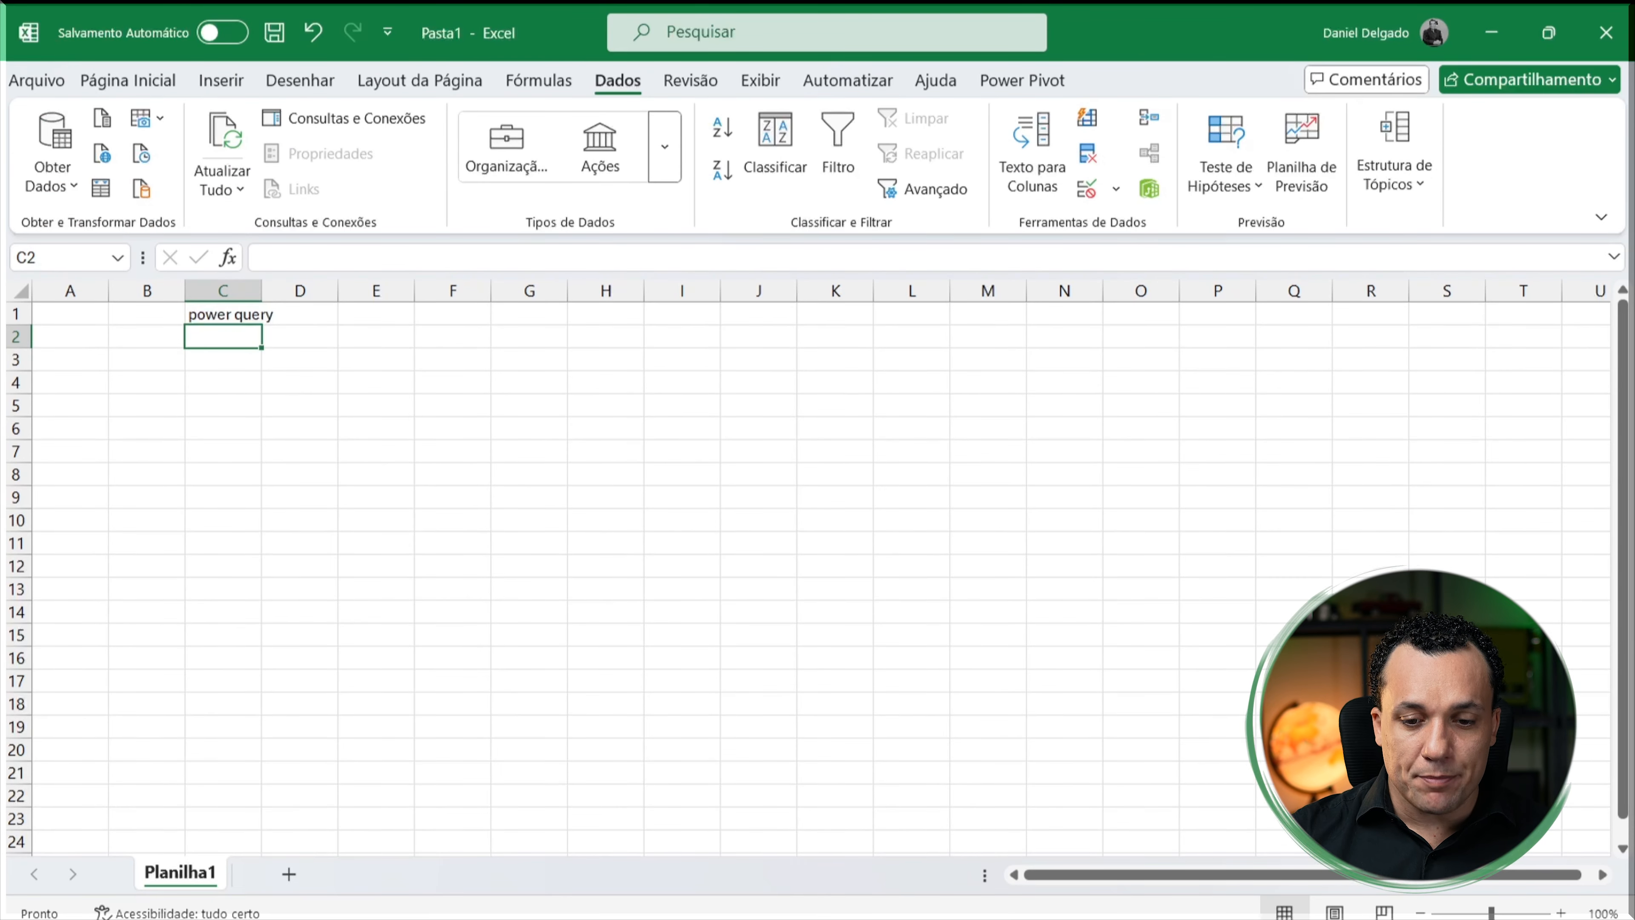
# Step: Switch to the Edge browser, search for "download power query", and display the download file choices on Microsoft's Power Query for Excel page
pyautogui.click(939, 917)
pyautogui.write('download power query')
pyautogui.press('Return')
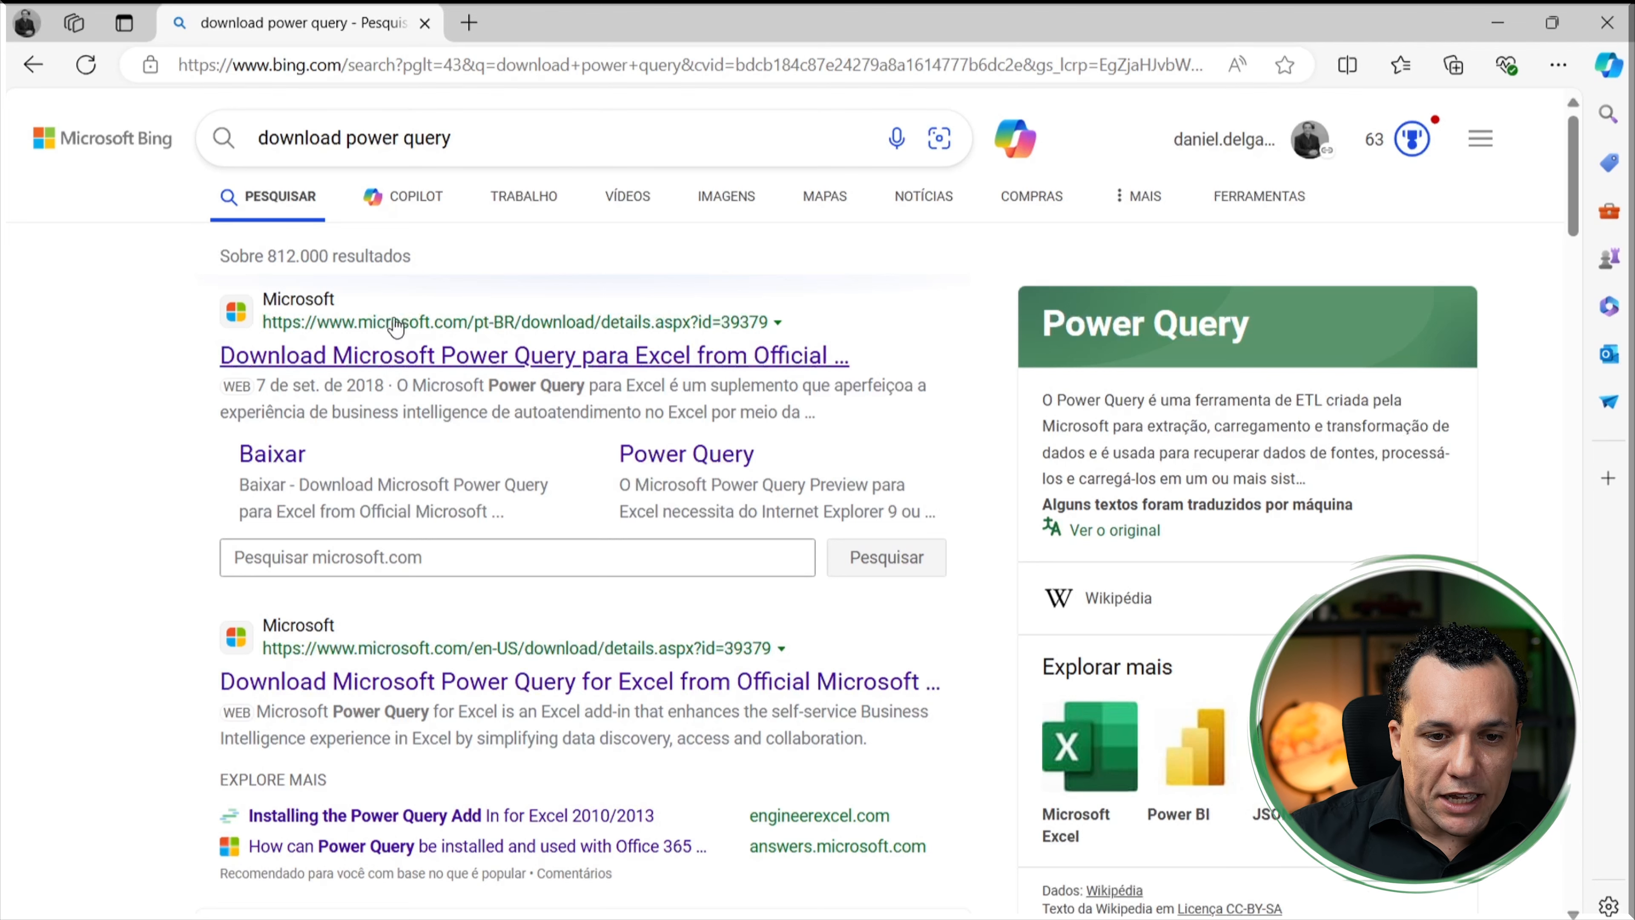
pyautogui.click(364, 360)
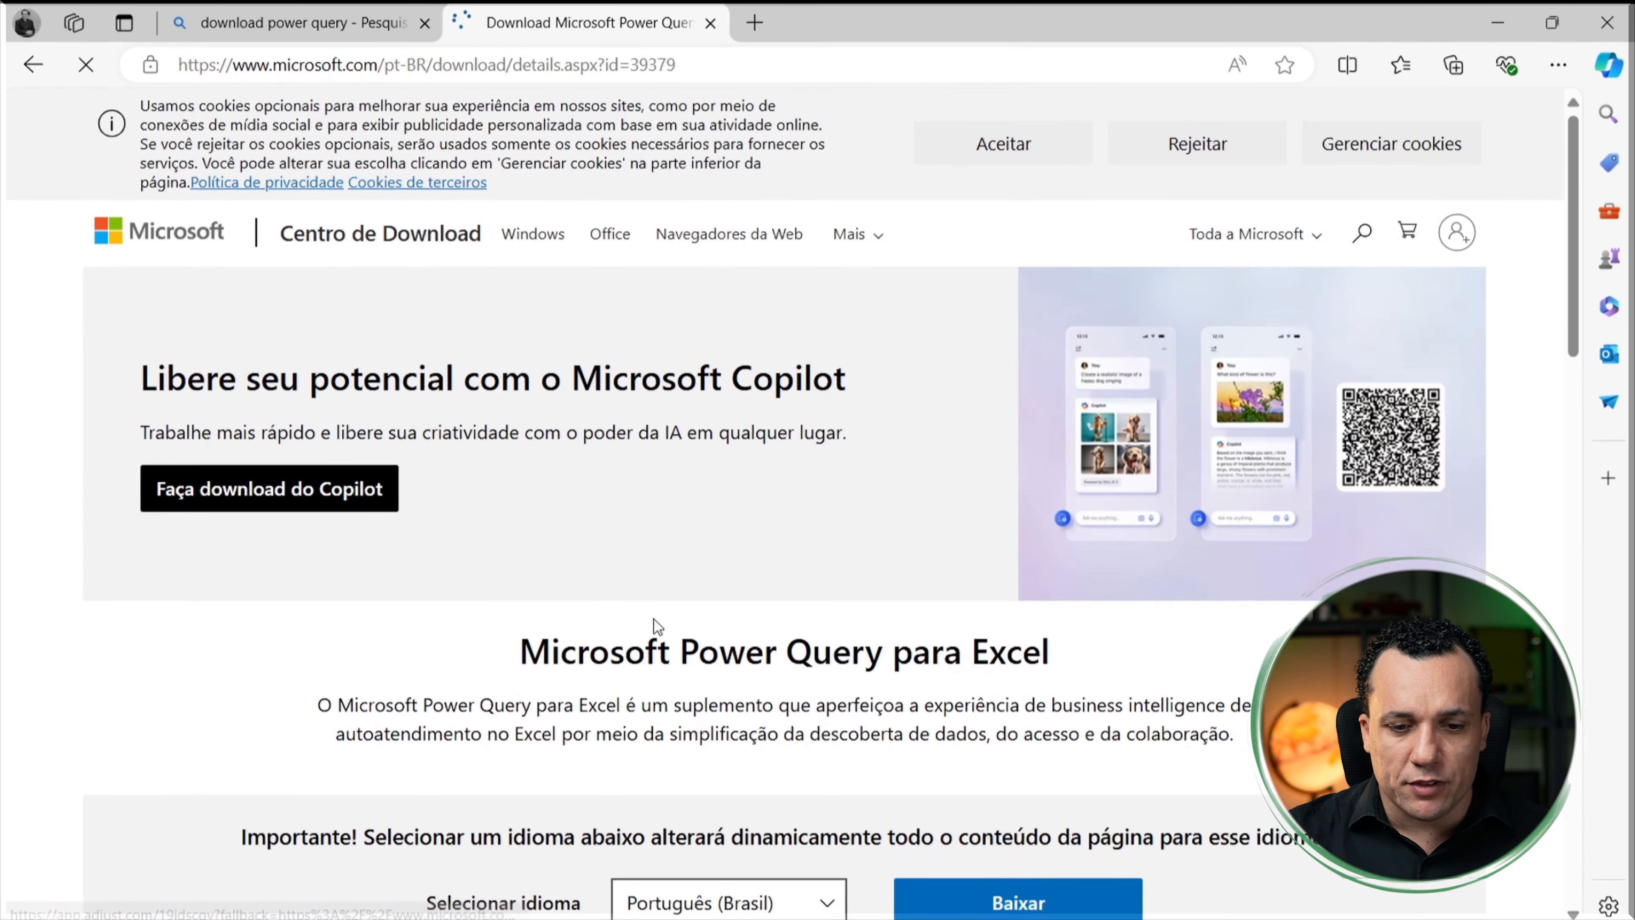
pyautogui.scroll(-3, 653, 628)
pyautogui.click(936, 725)
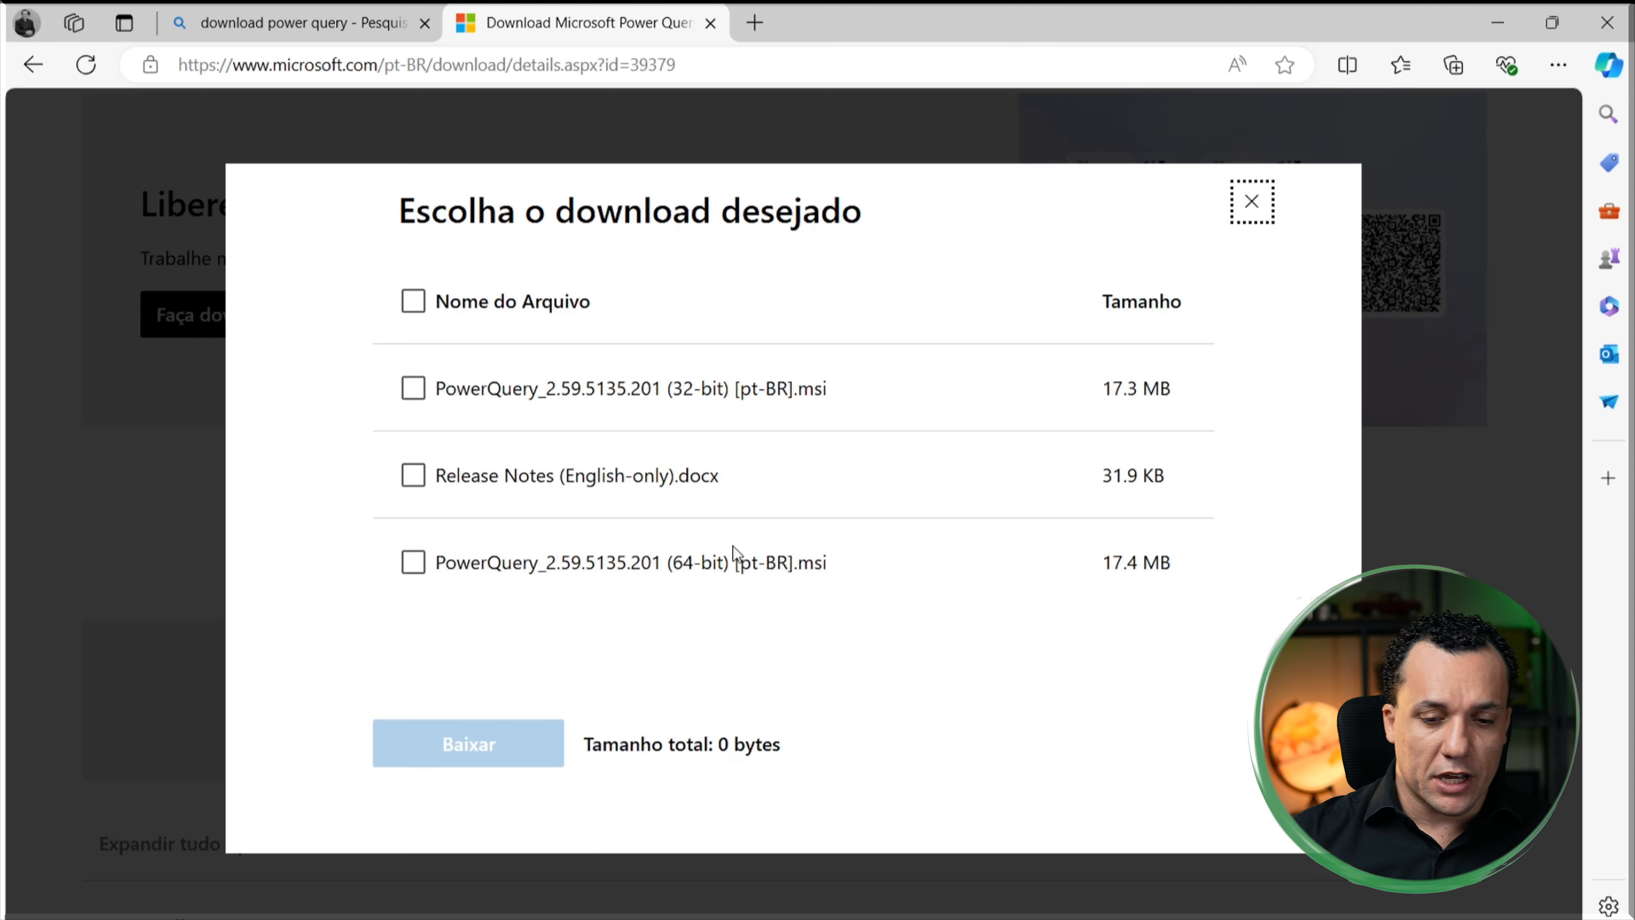
# Step: Find "sistema" in Windows and open the system information page to check whether the system type is 32-bit or 64-bit
pyautogui.press('super')
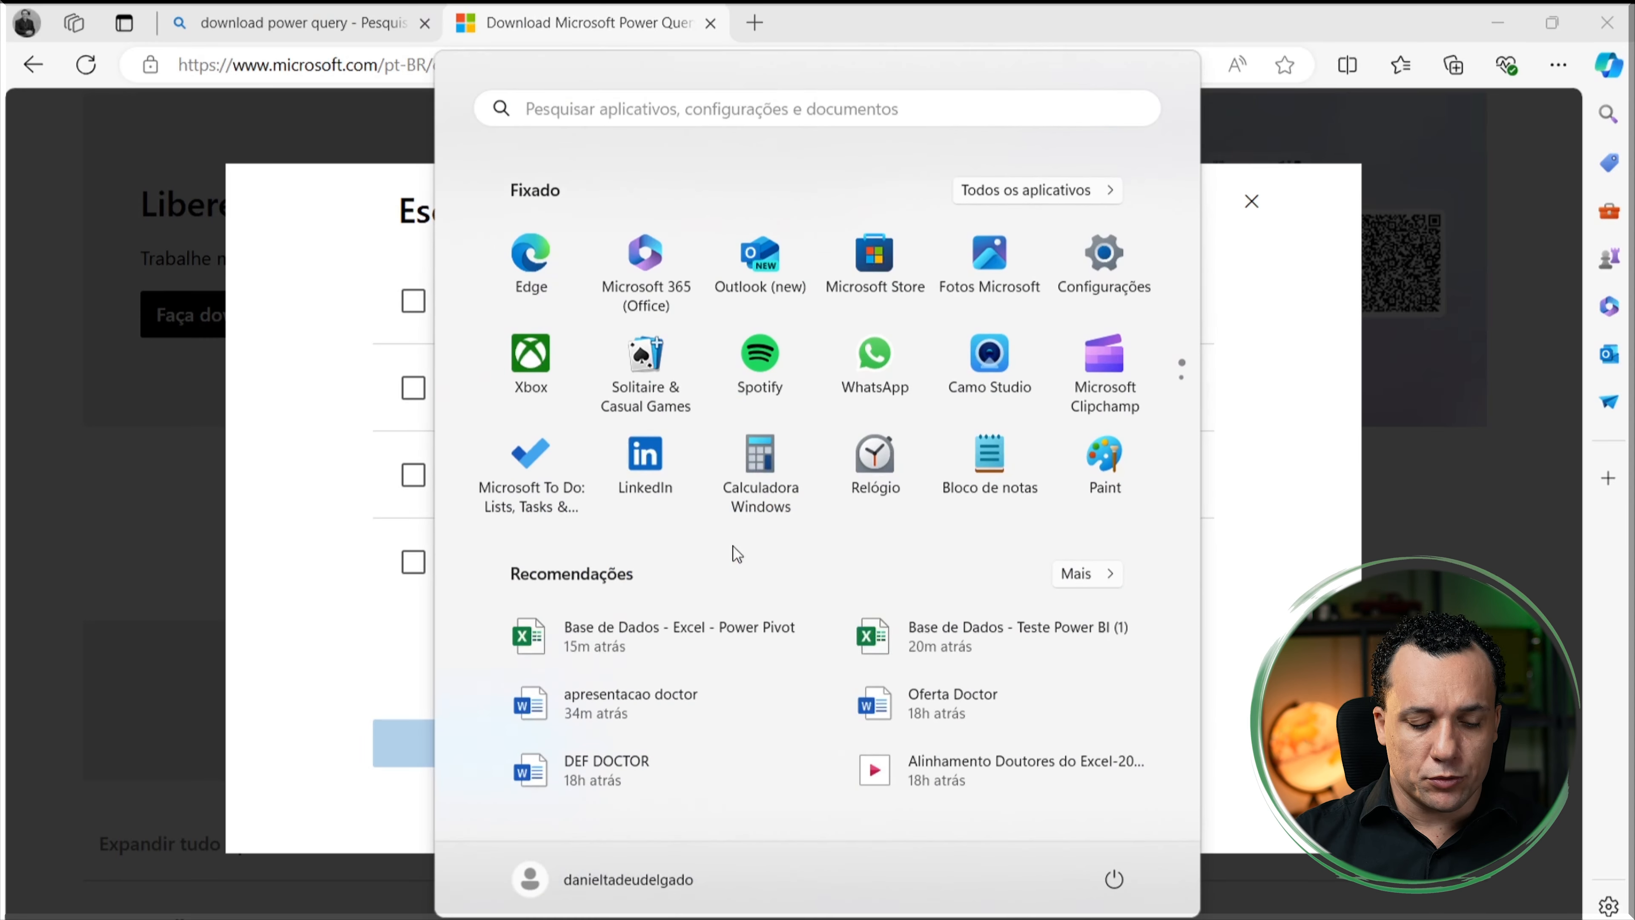
pyautogui.write('sistema')
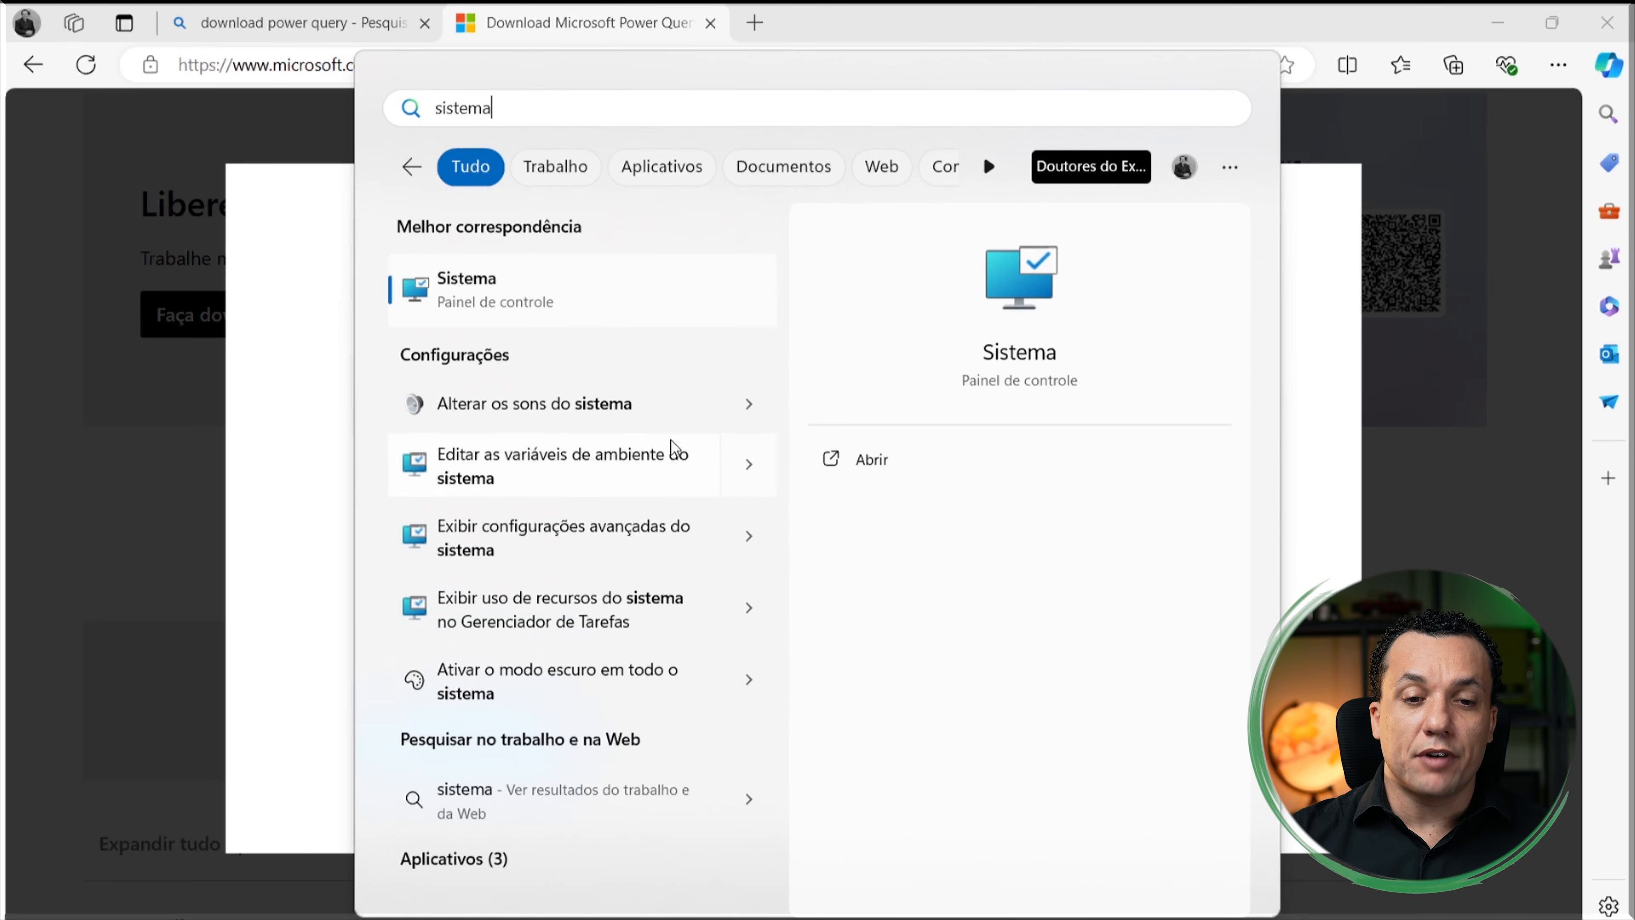
pyautogui.click(551, 298)
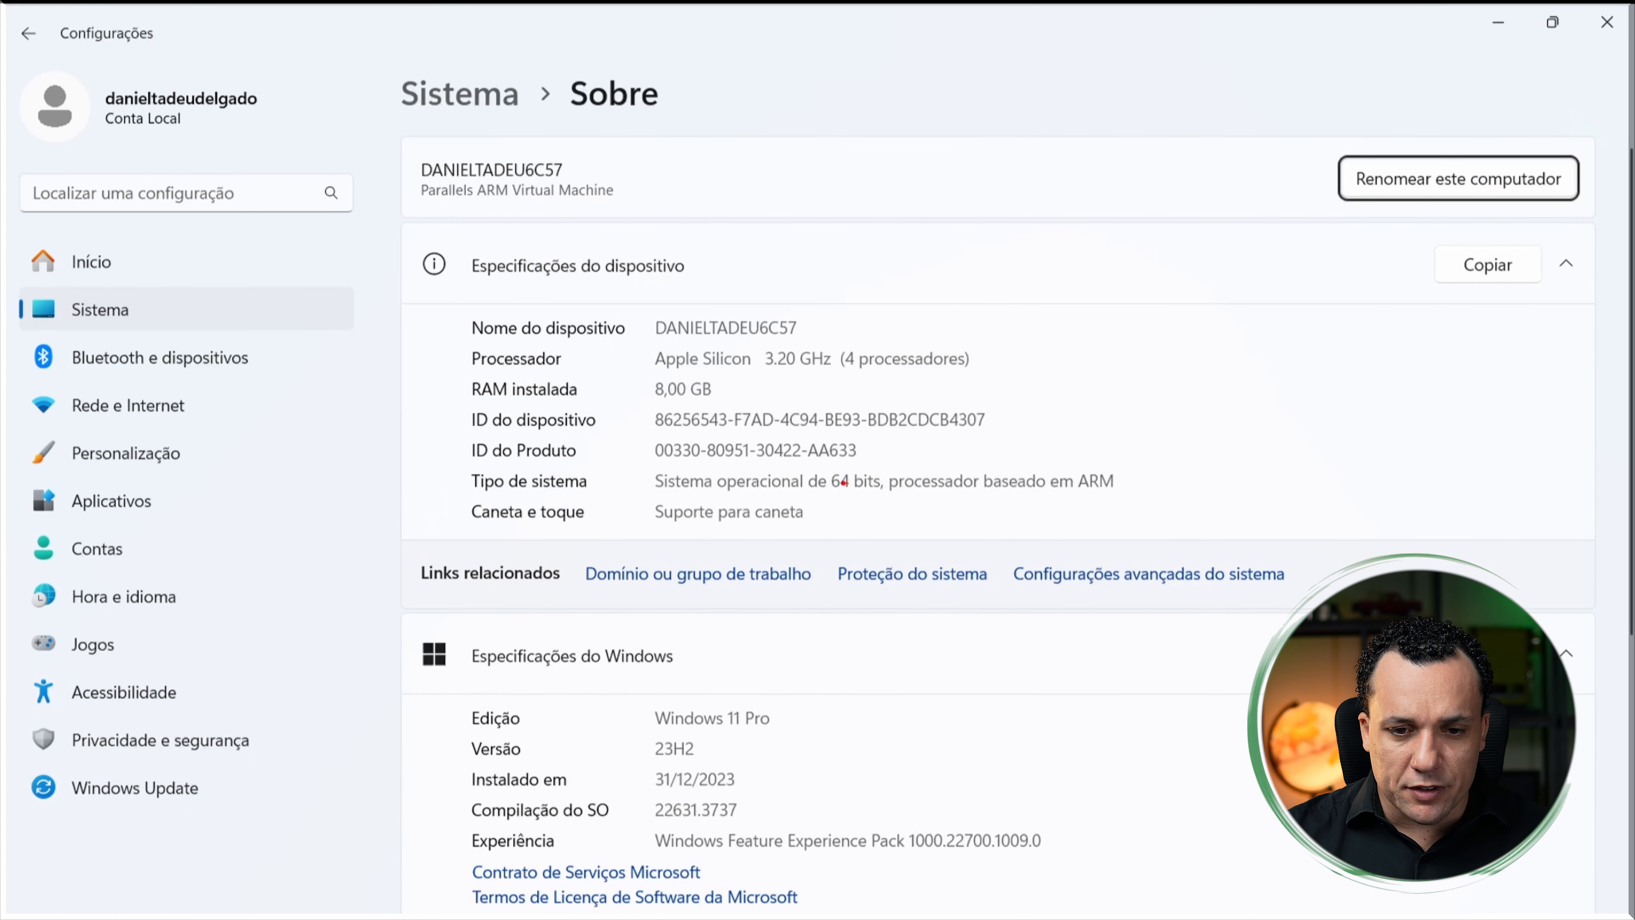
pyautogui.moveTo(821, 490)
pyautogui.mouseDown()
pyautogui.moveTo(864, 486)
pyautogui.moveTo(887, 509)
pyautogui.moveTo(864, 541)
pyautogui.moveTo(819, 521)
pyautogui.mouseUp()
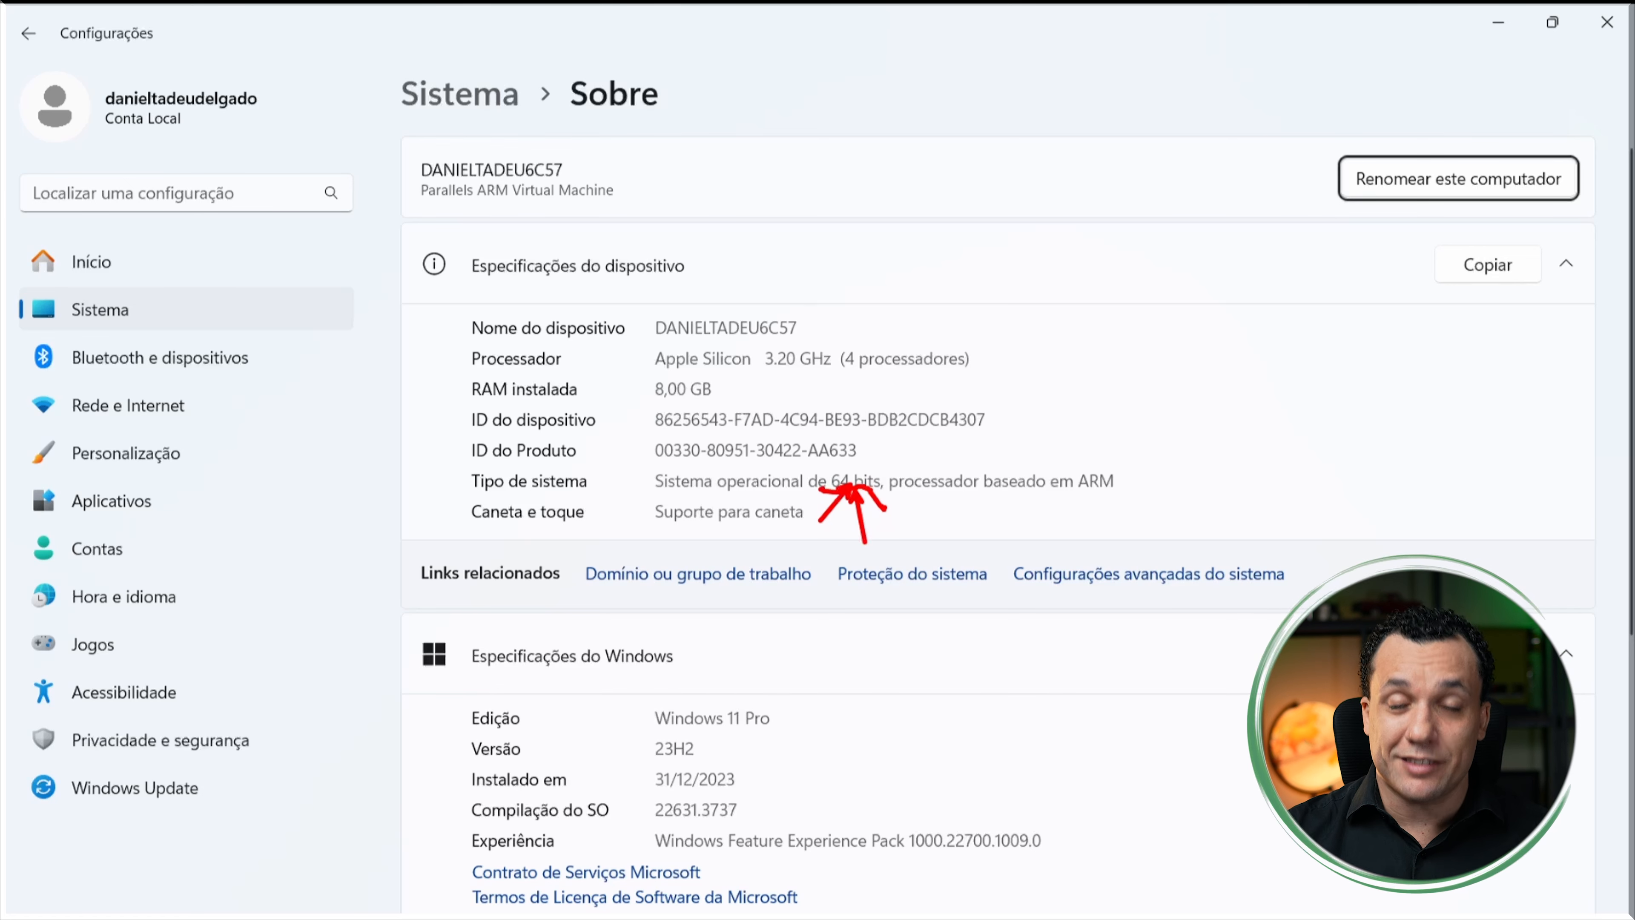
# Step: Close the system information page and dismiss the Power Query download file choices
pyautogui.press('Escape')
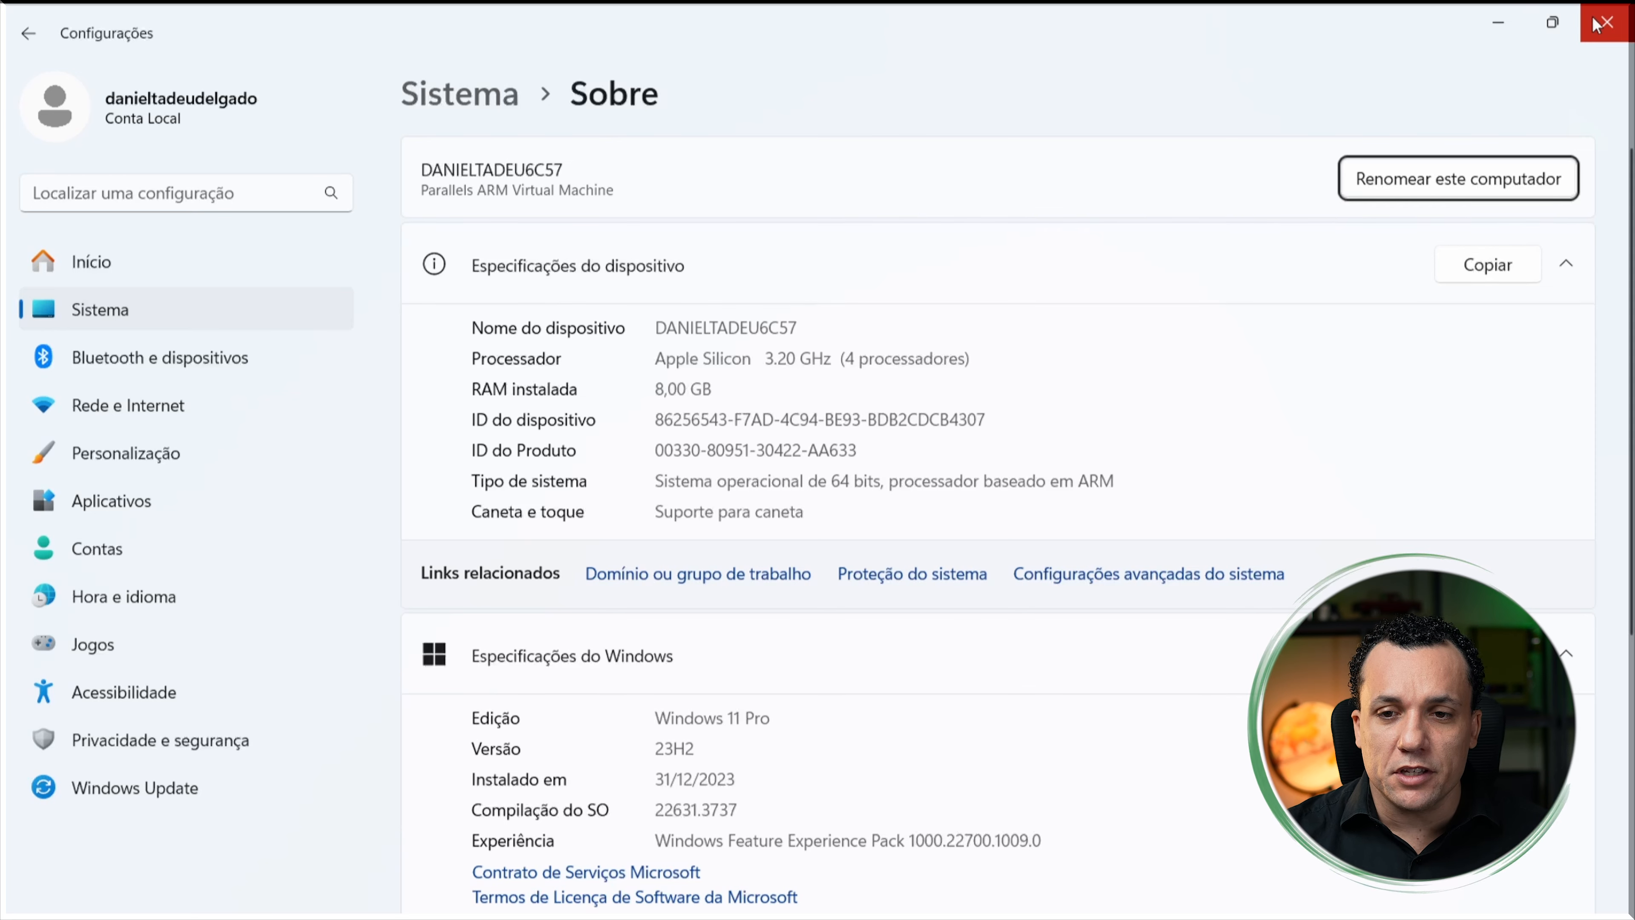
pyautogui.click(1607, 22)
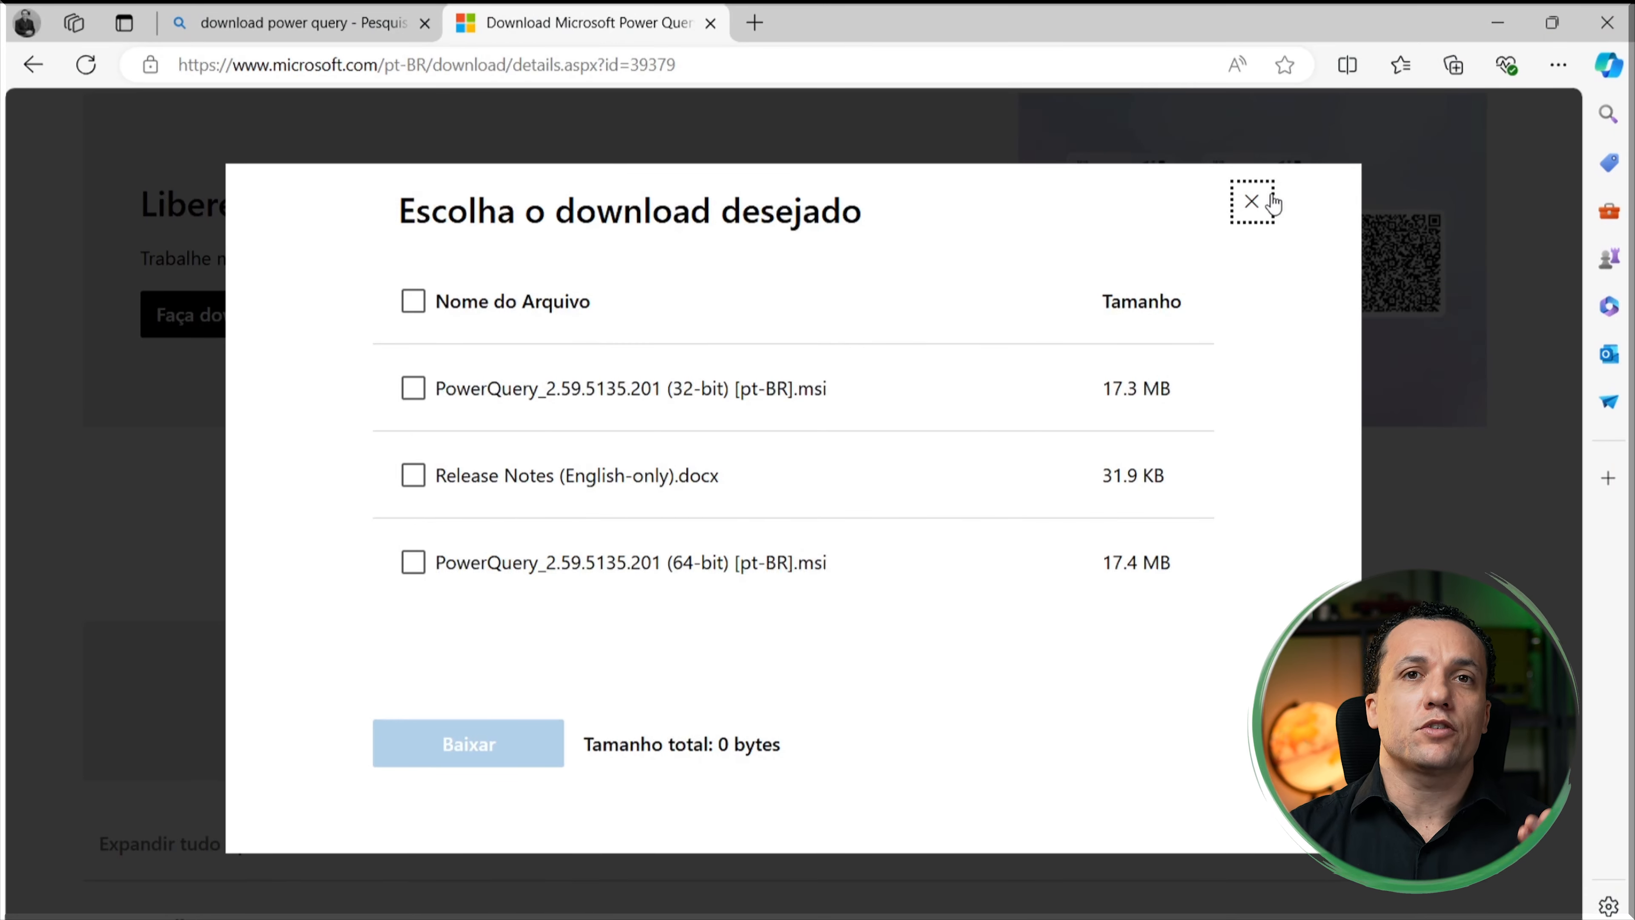
pyautogui.click(1272, 197)
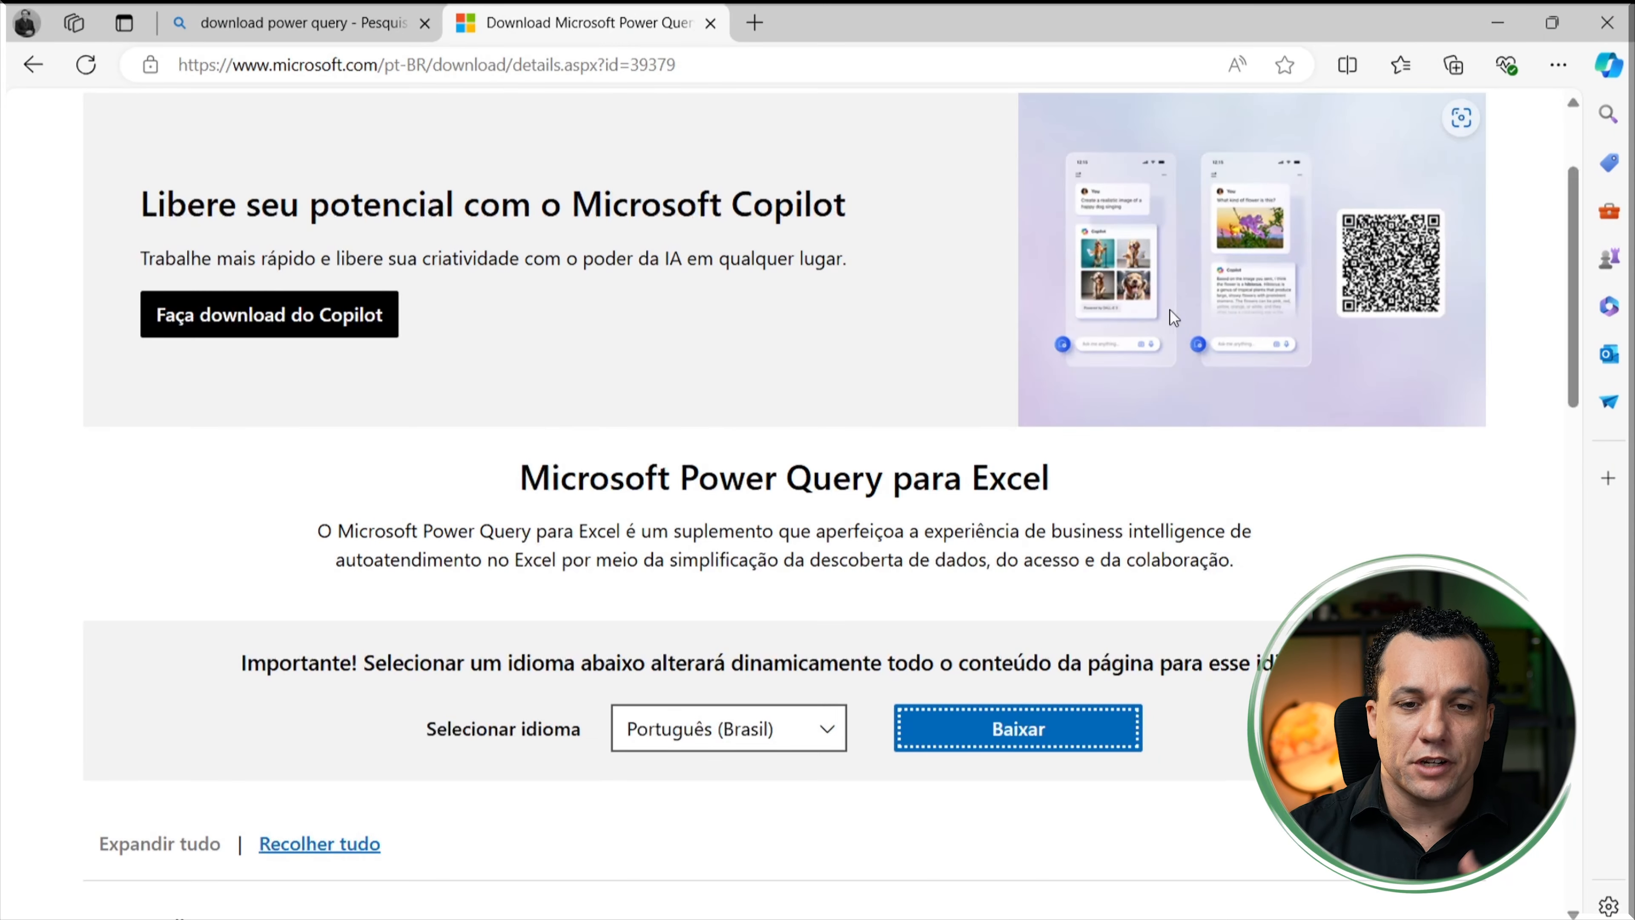
pyautogui.press('super+Tab')
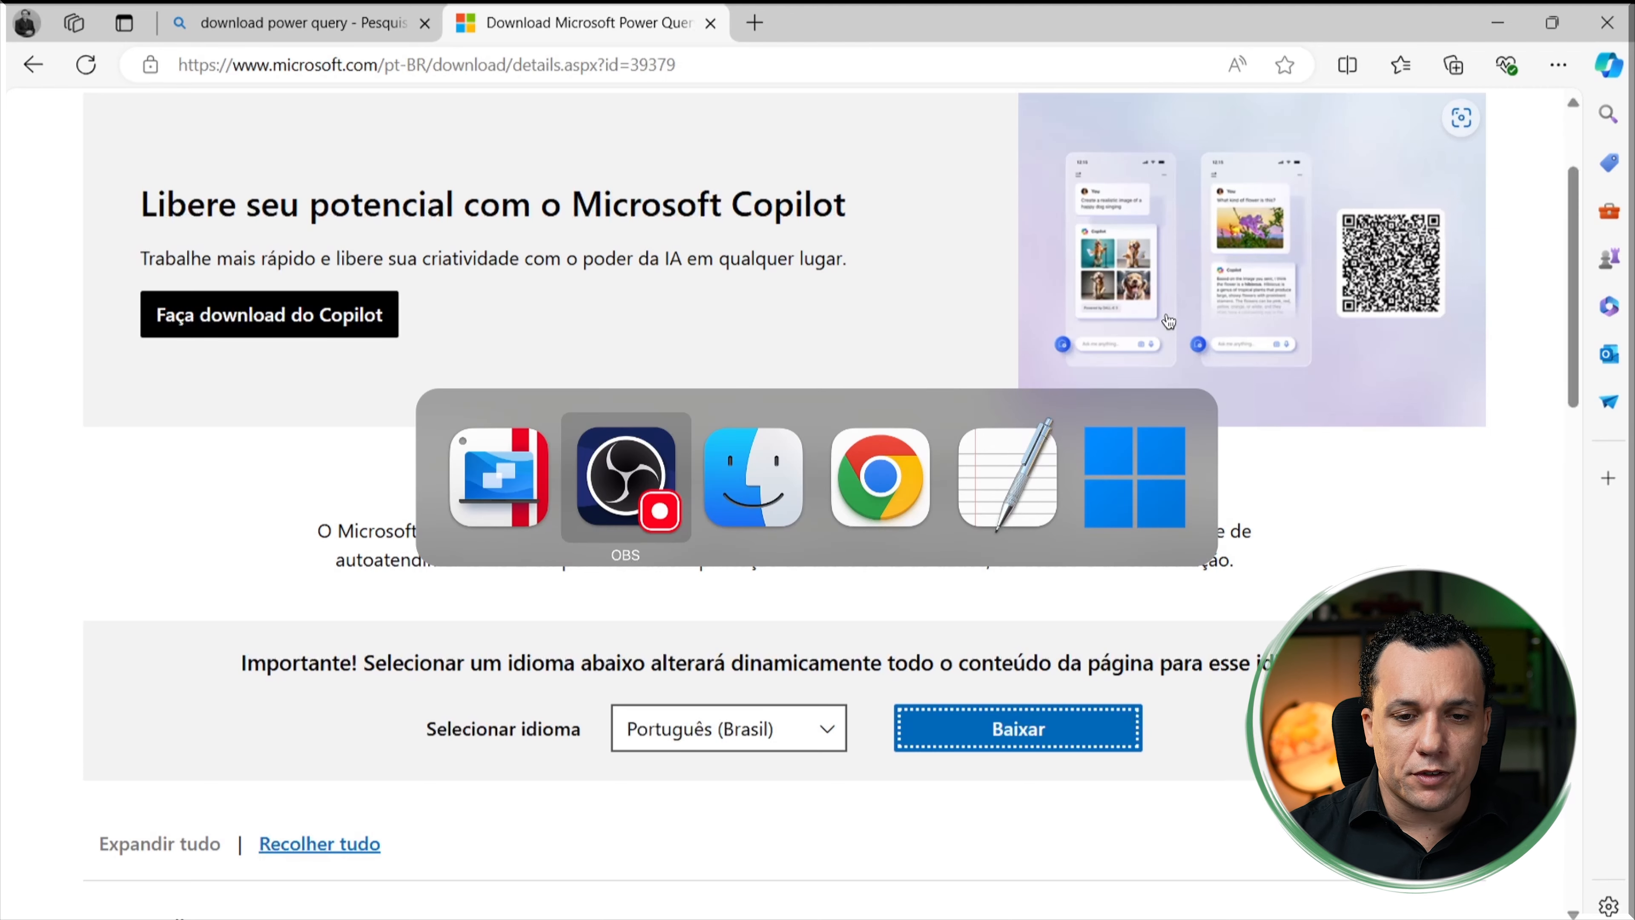
pyautogui.press('Escape')
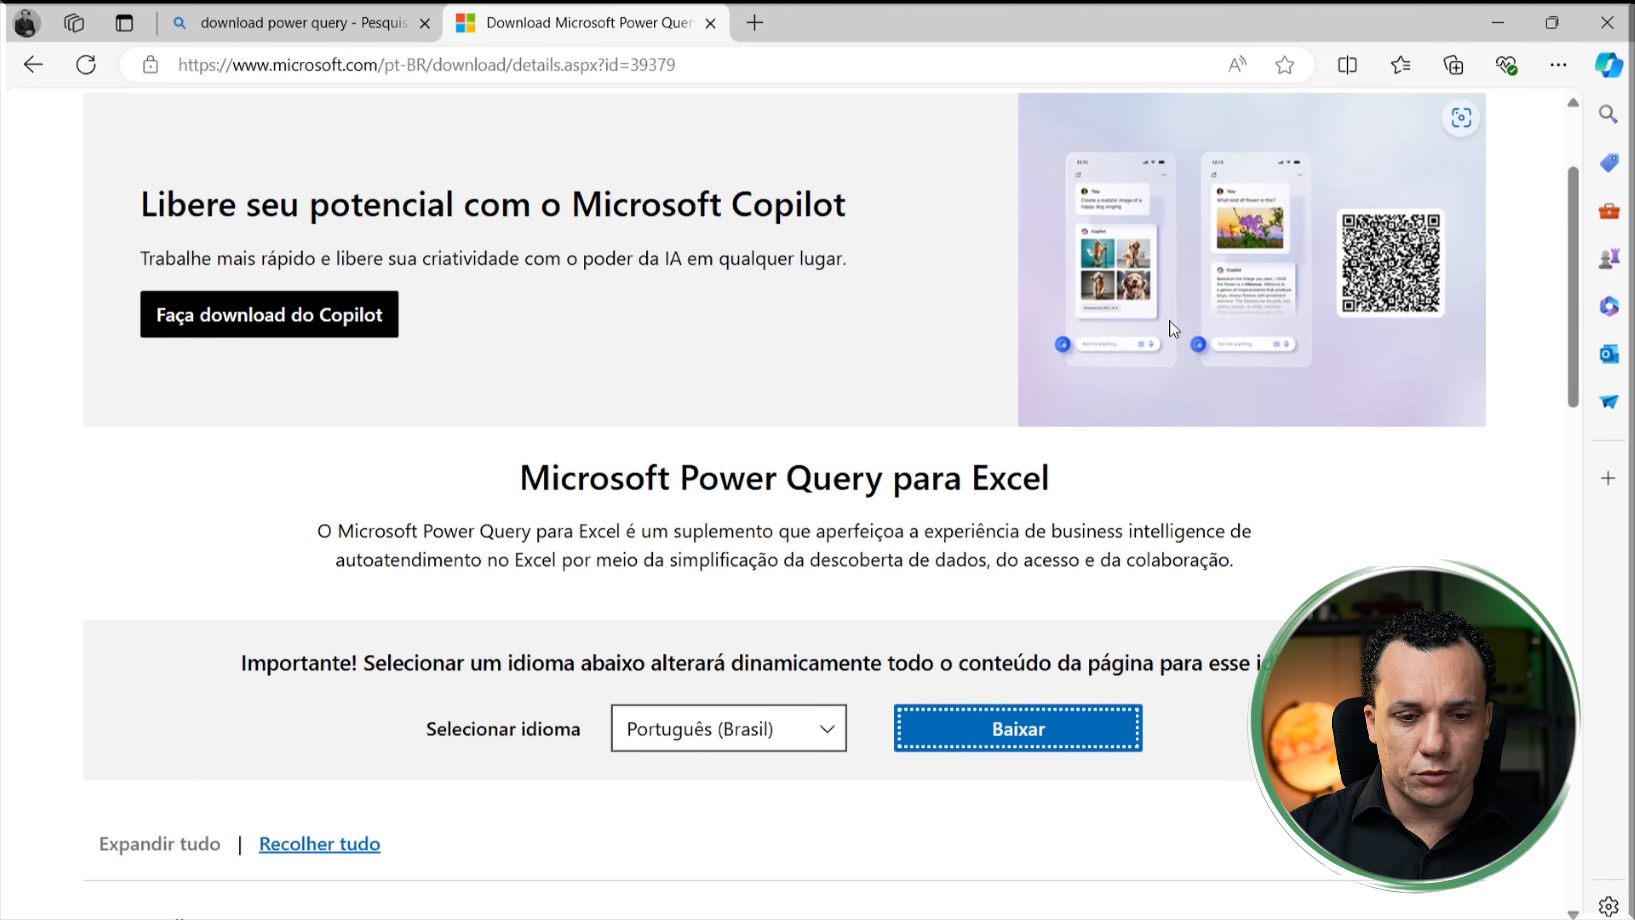
# Step: Switch to the Pasta1 workbook in Excel and look at the available Power Pivot commands
pyautogui.hotkey('alt', 'Tab')
pyautogui.hotkey('alt', 'Tab')
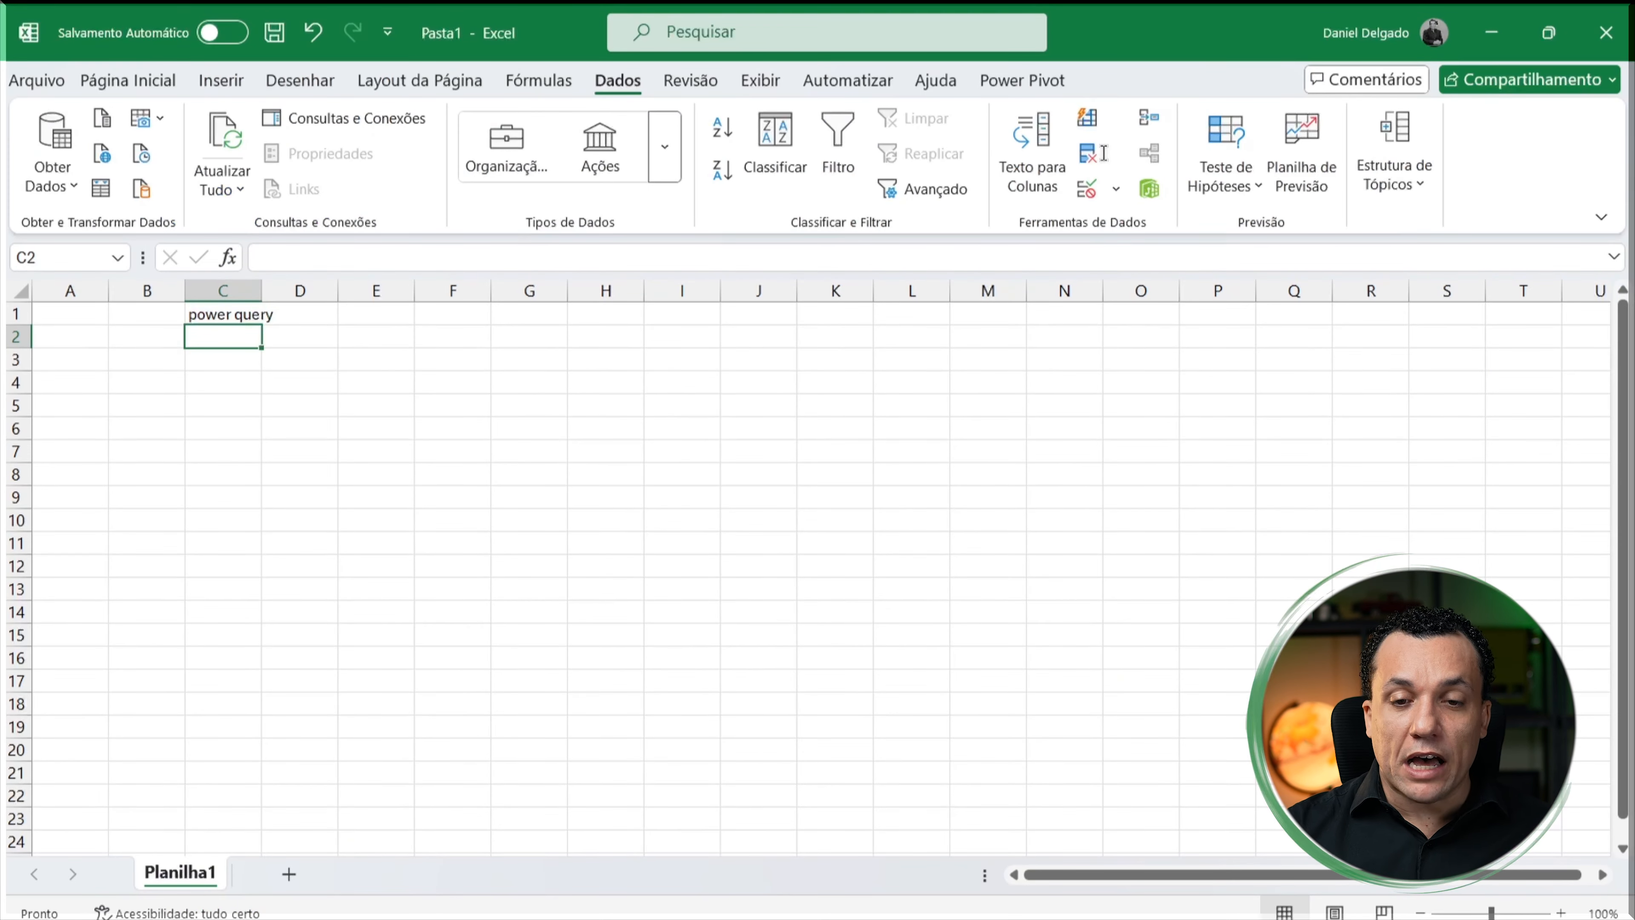
pyautogui.click(1020, 77)
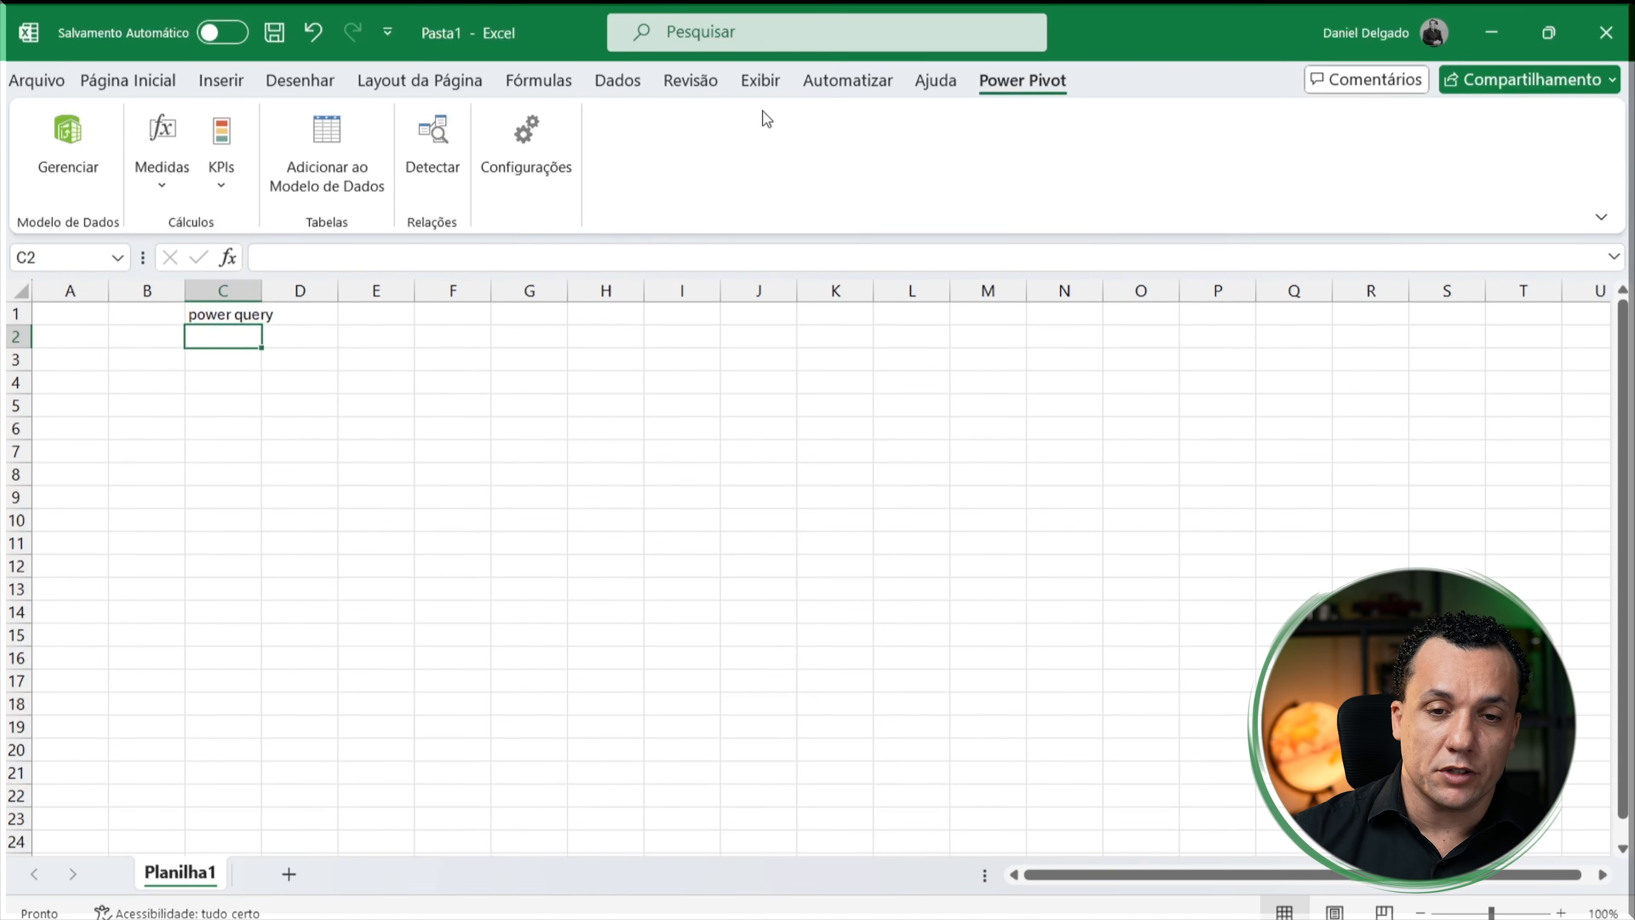
# Step: Import the Excel workbook "Base de Dados - Excel - Power Pivot" and open its Planilha1 sheet for transformation in the Power Query Editor
pyautogui.click(646, 82)
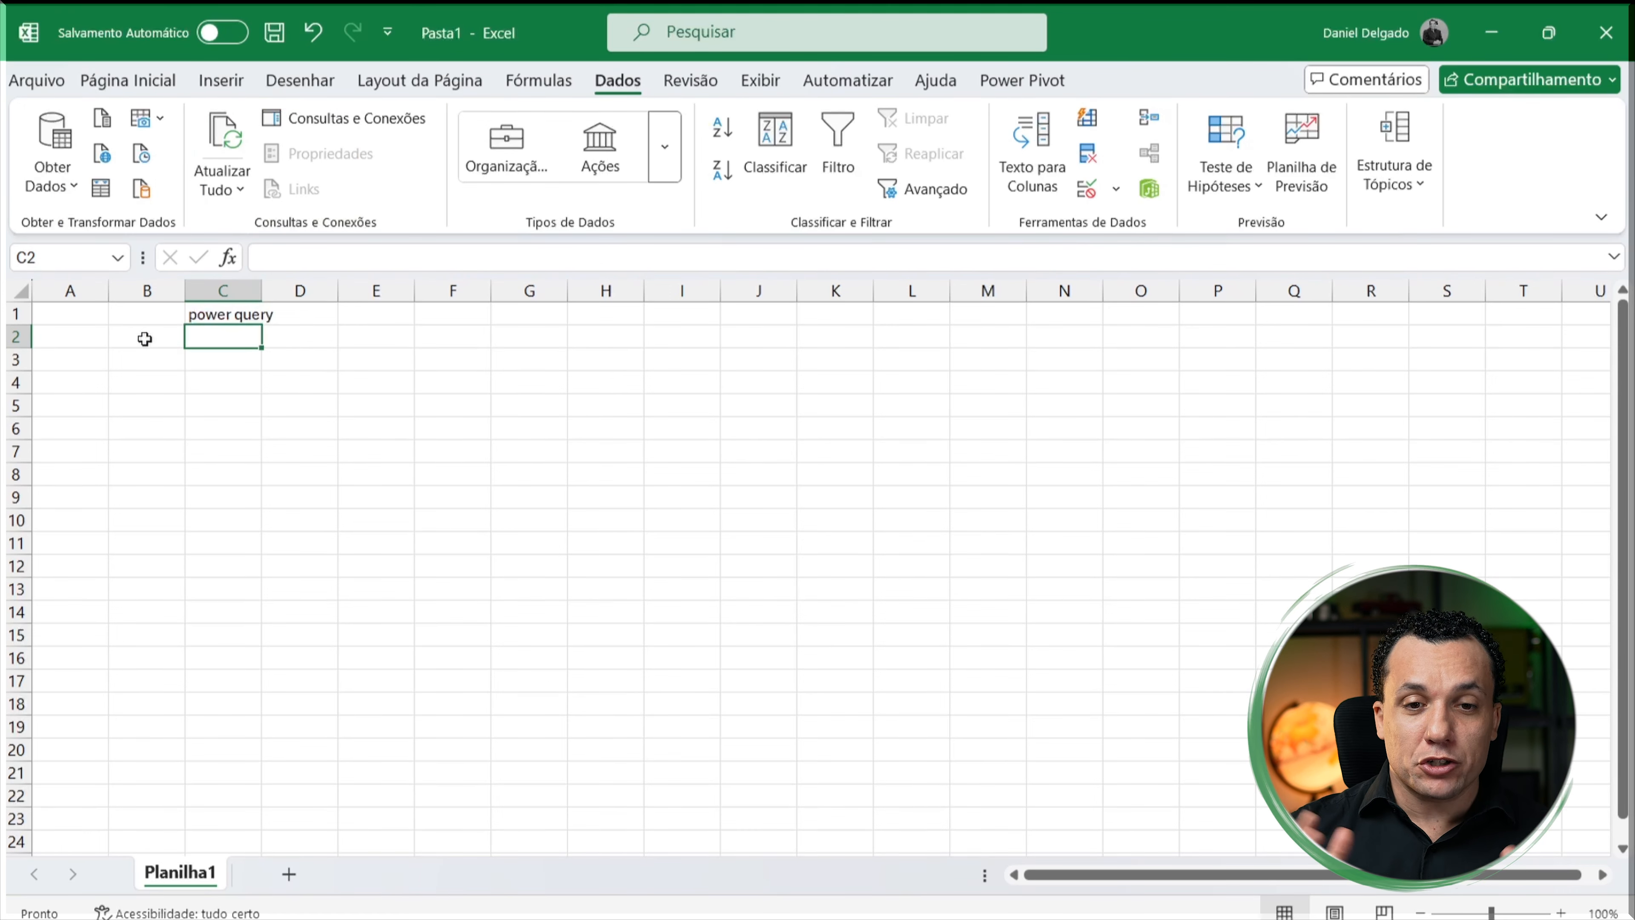
pyautogui.click(50, 171)
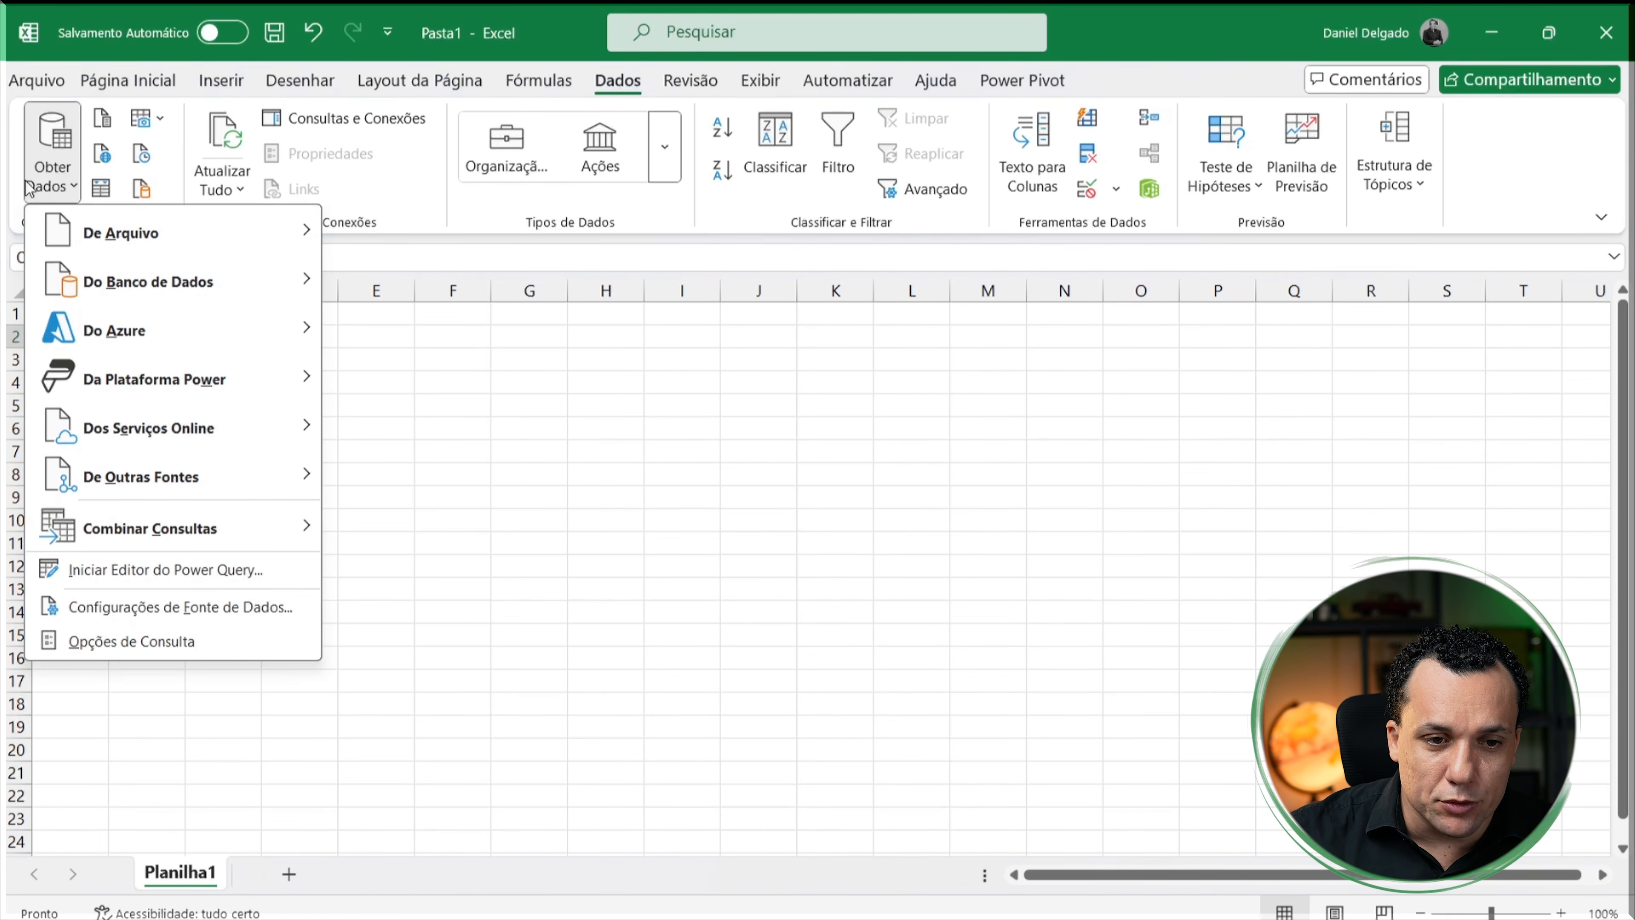
pyautogui.moveTo(111, 245)
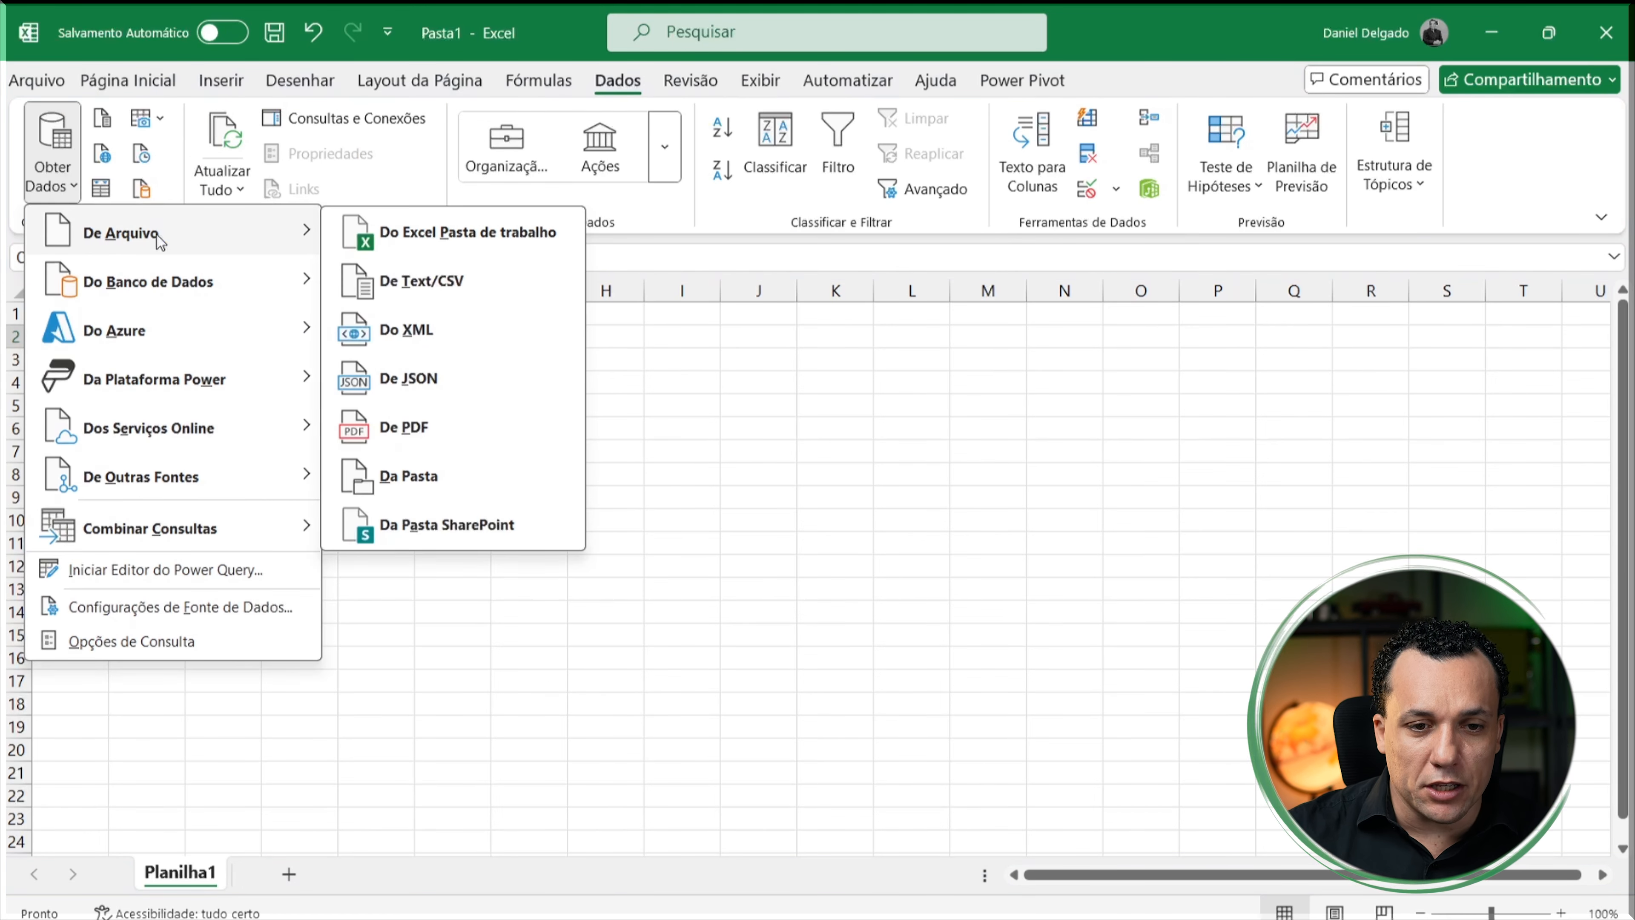
pyautogui.click(429, 244)
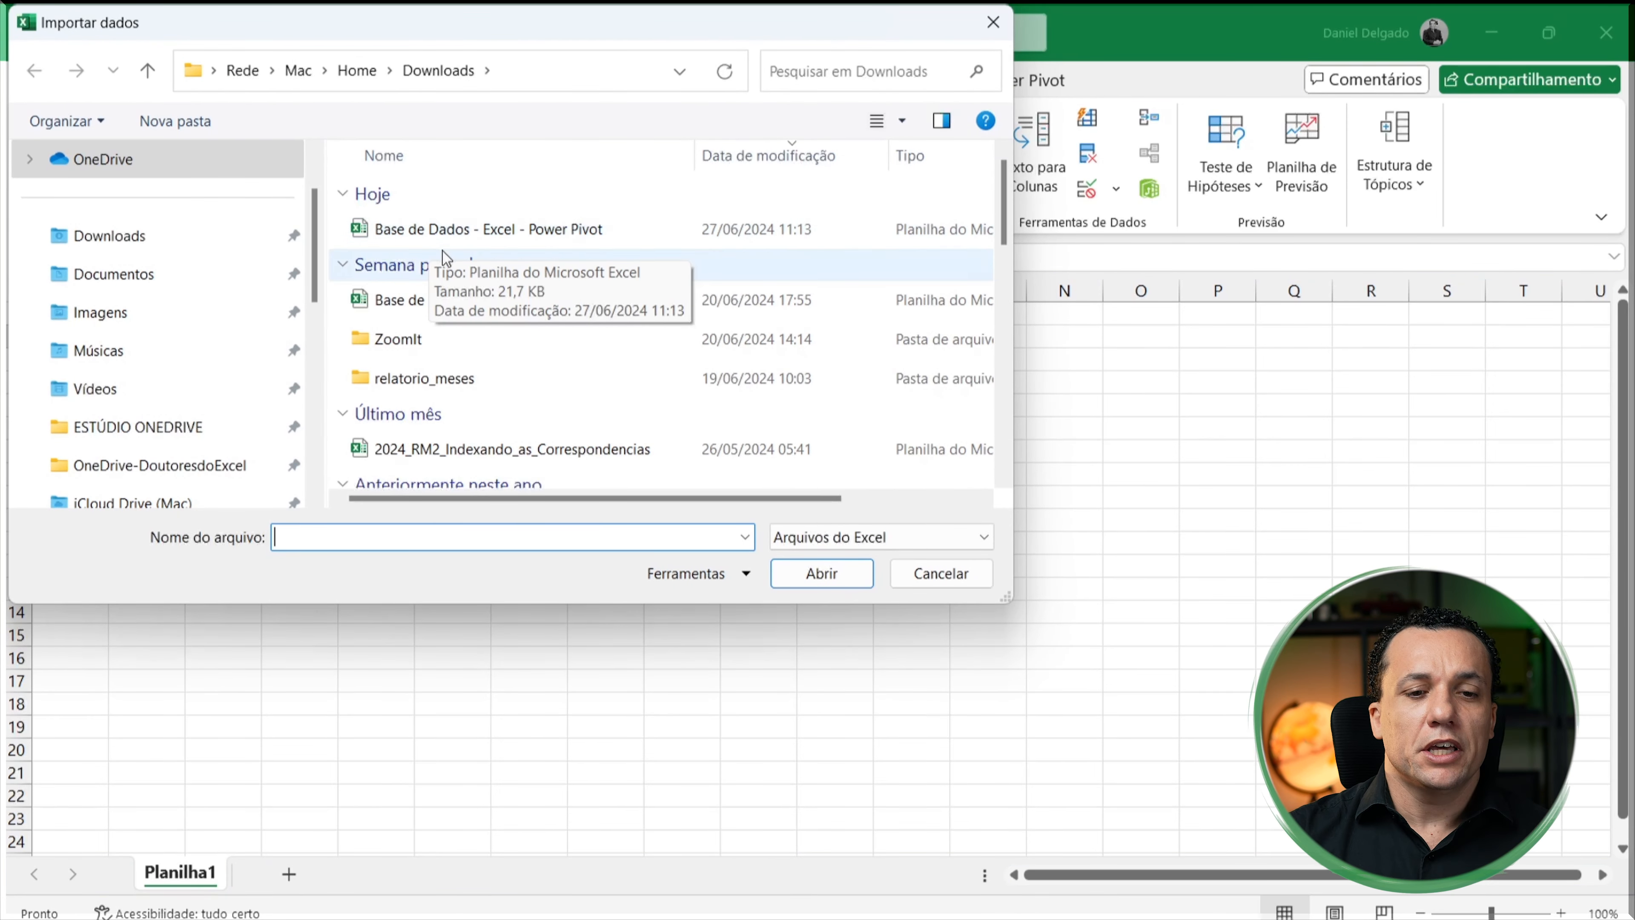
pyautogui.click(484, 236)
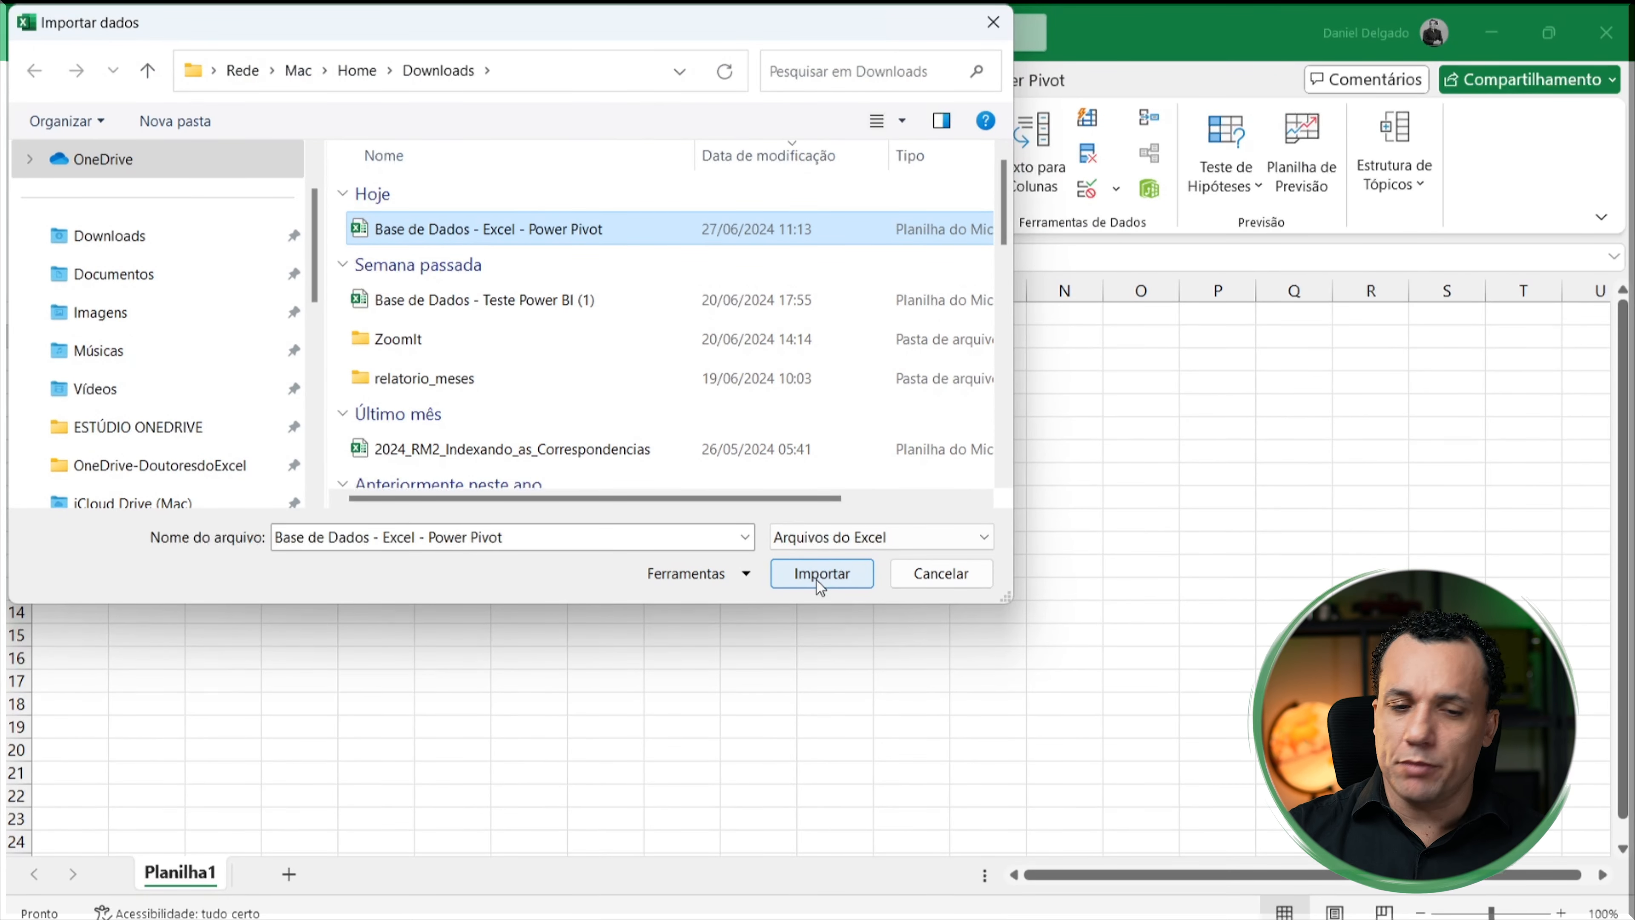
pyautogui.click(820, 585)
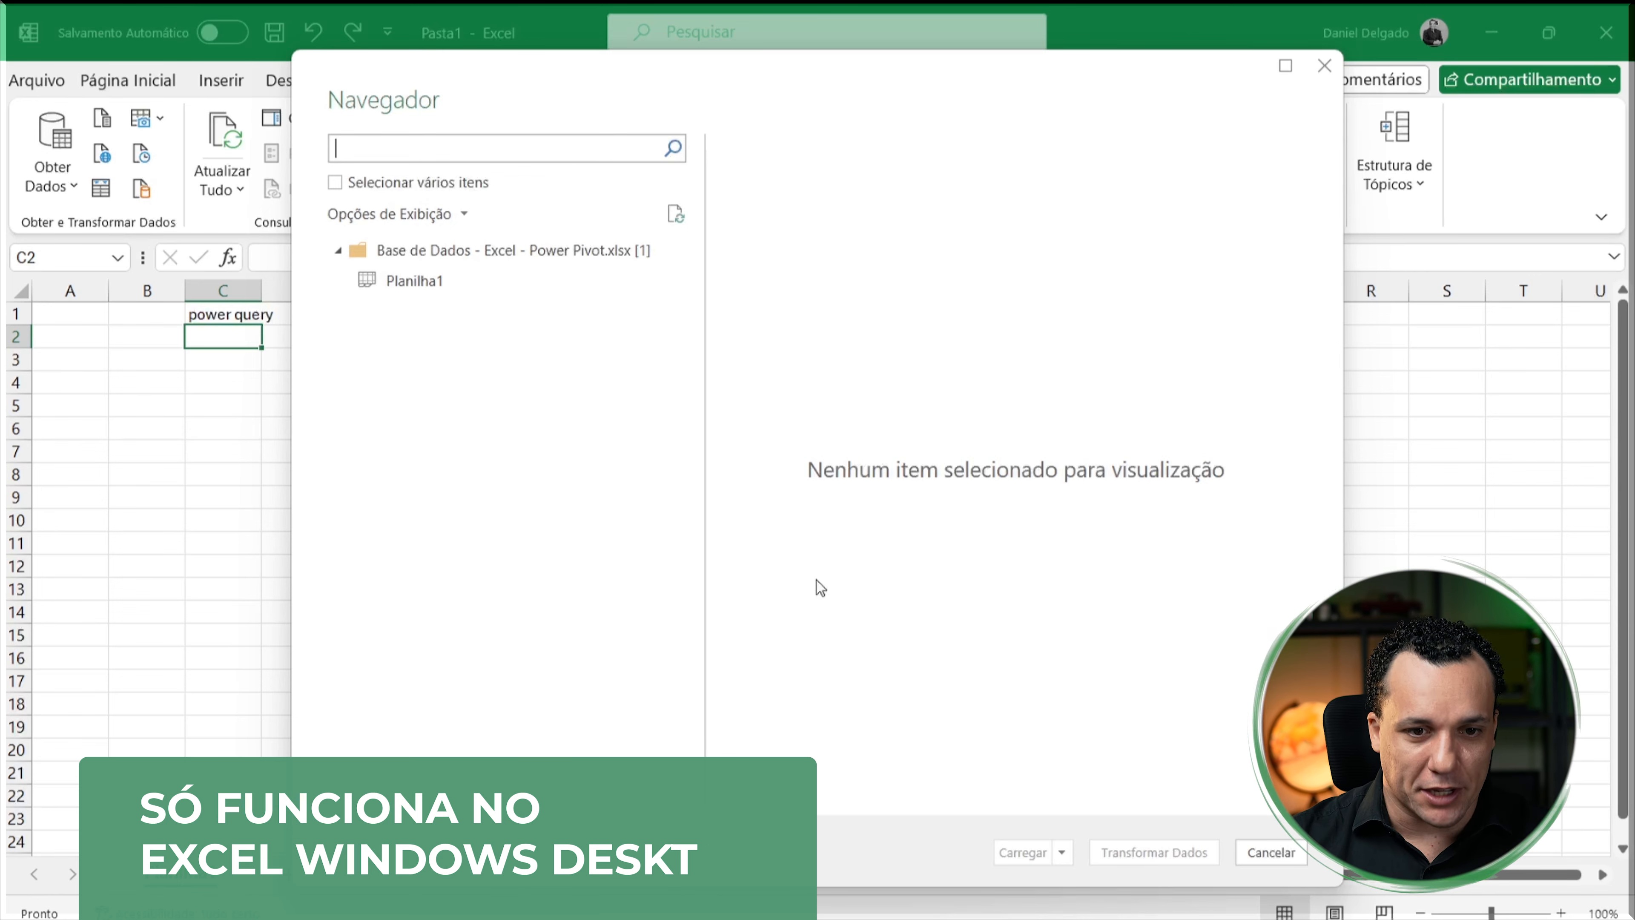
pyautogui.click(411, 283)
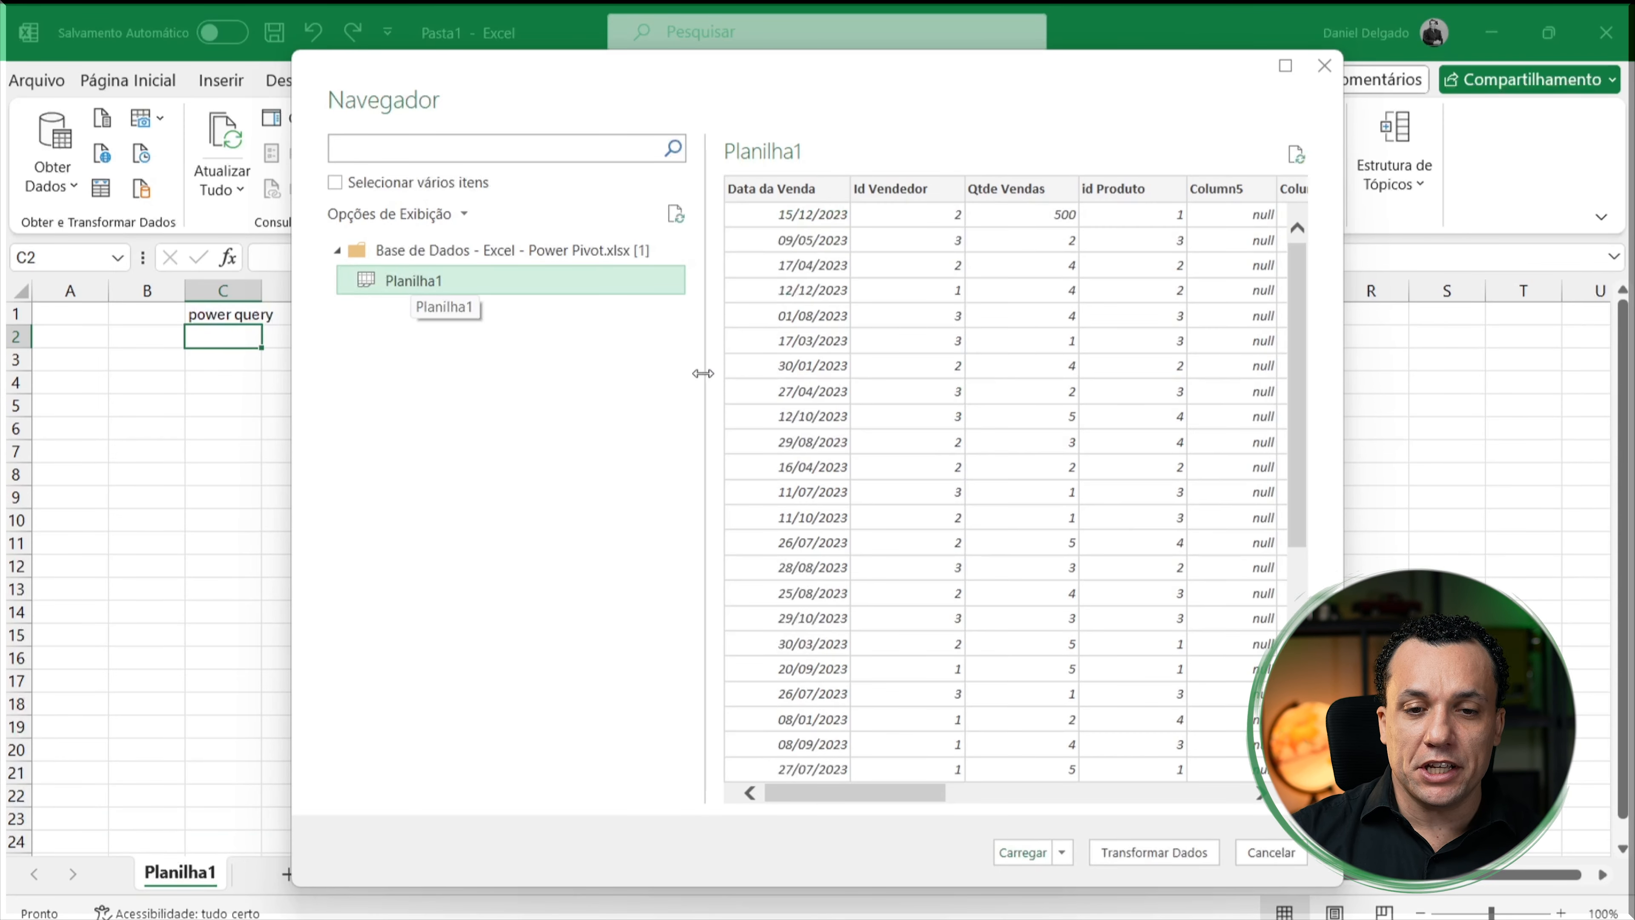
pyautogui.moveTo(878, 791); pyautogui.dragTo(1085, 789)
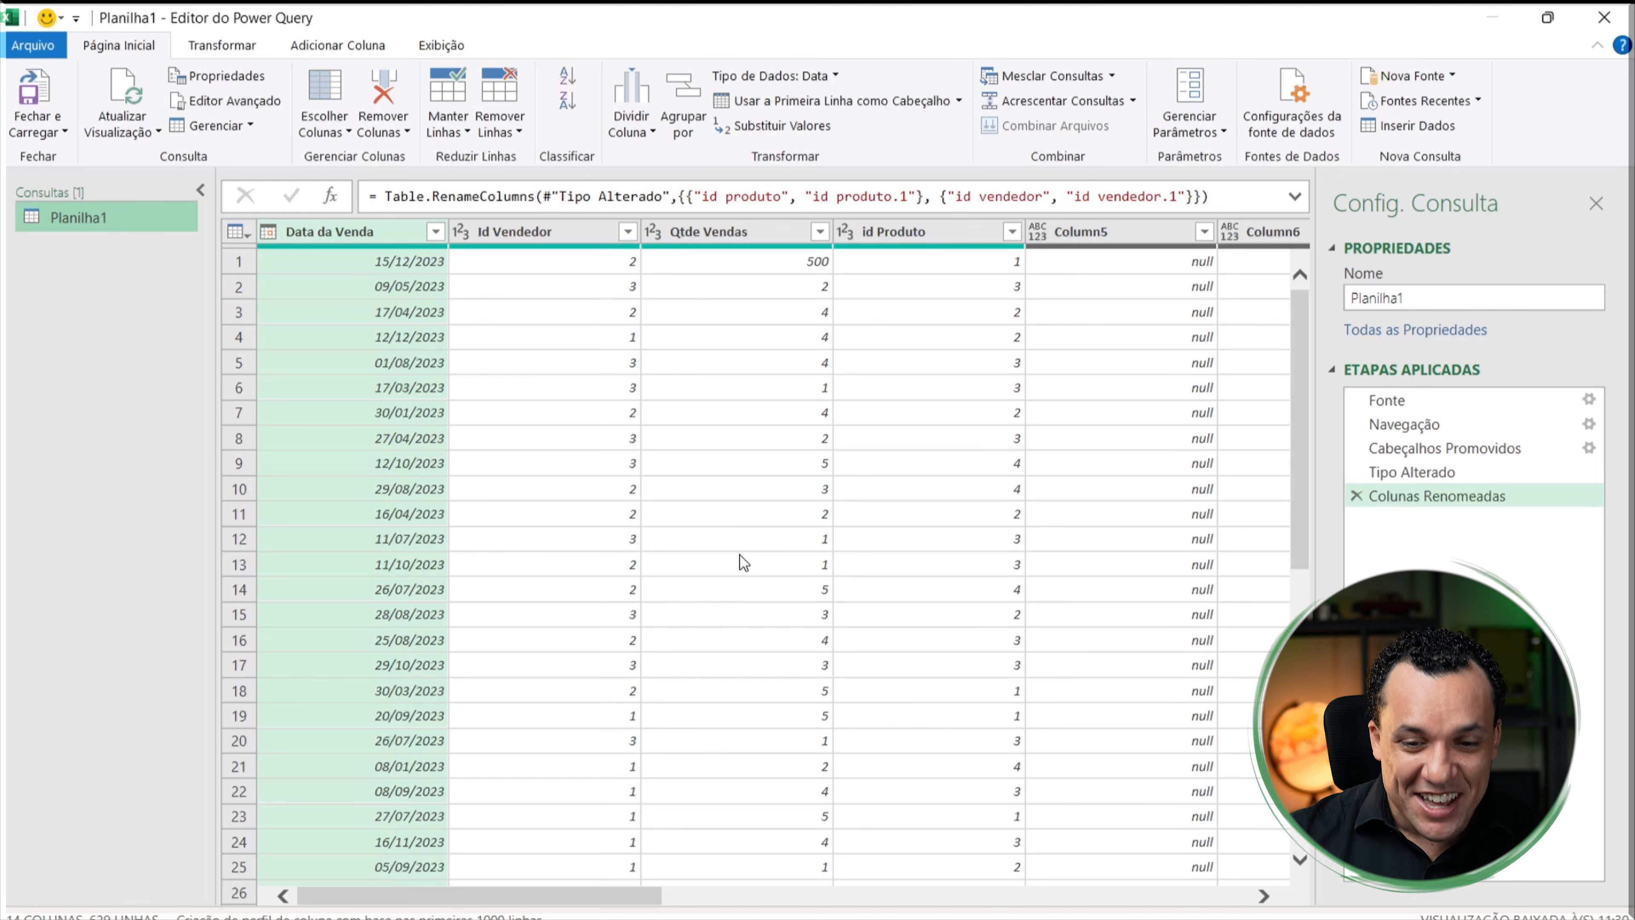
# Step: Switch to the Base de Dados source workbook to review its table layout, and return to the Power Query Editor
pyautogui.moveTo(966, 917)
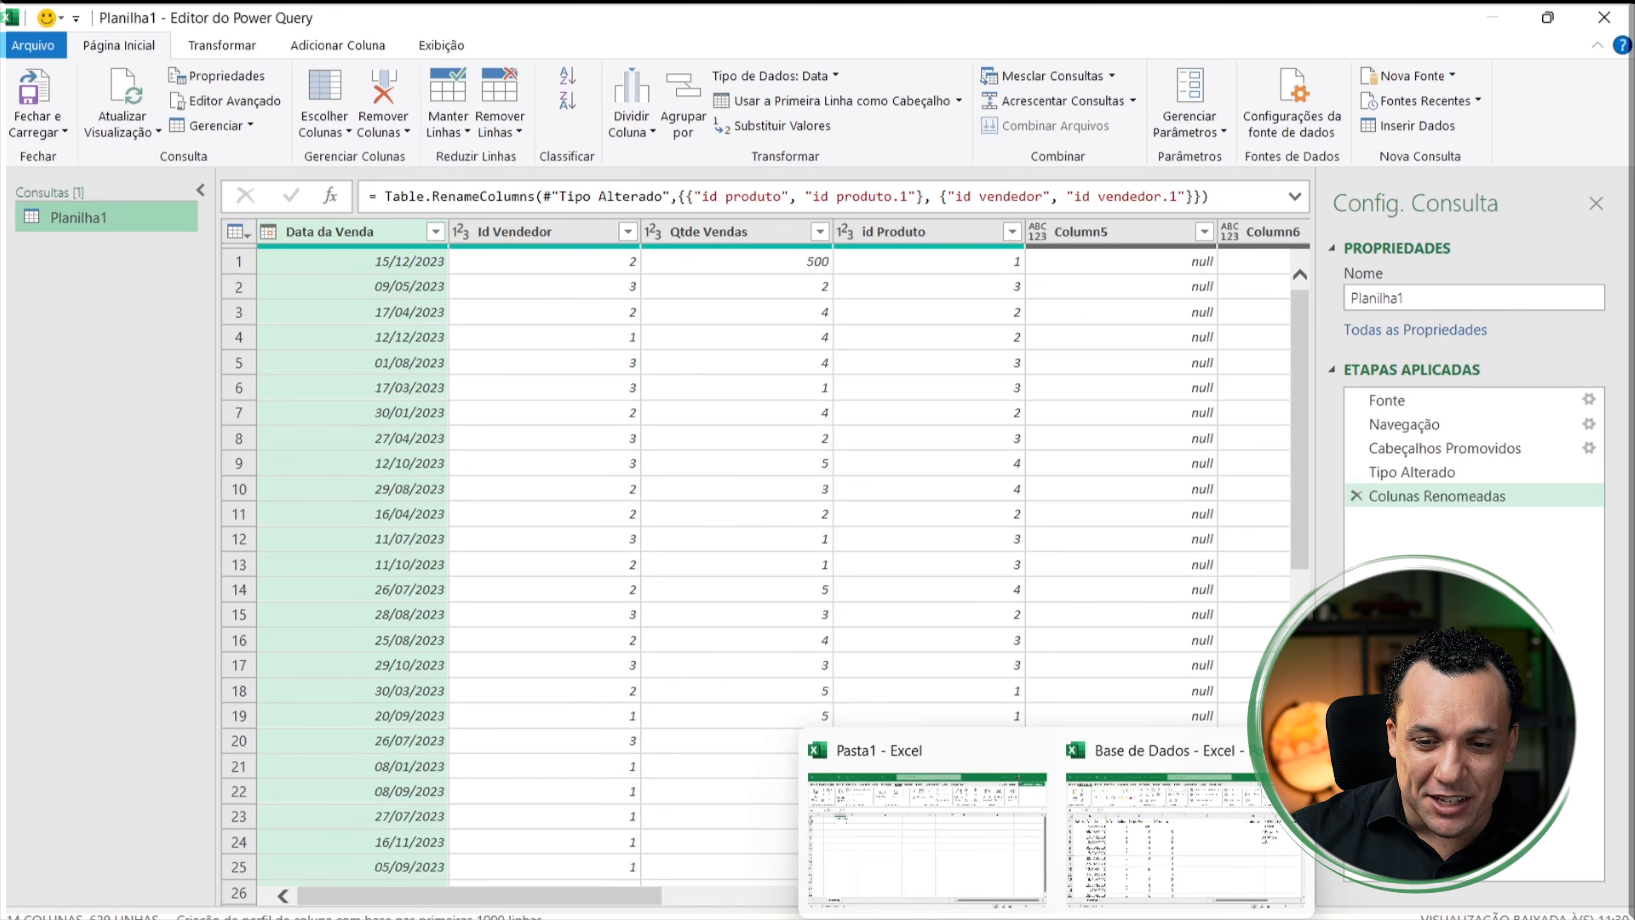
pyautogui.click(1143, 854)
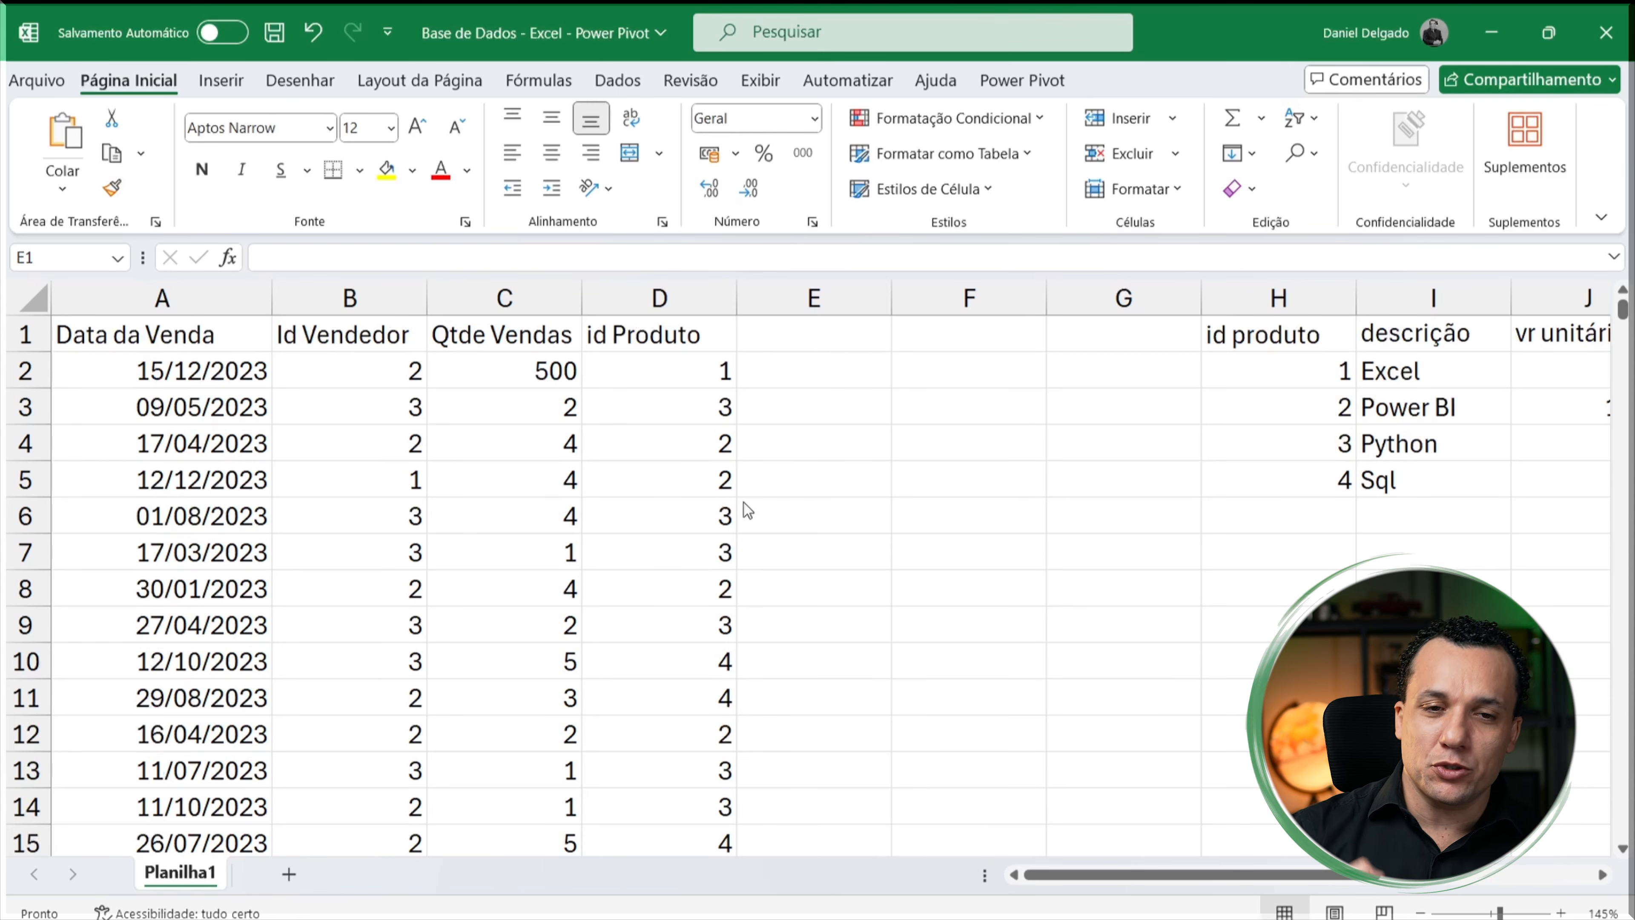
pyautogui.moveTo(950, 918)
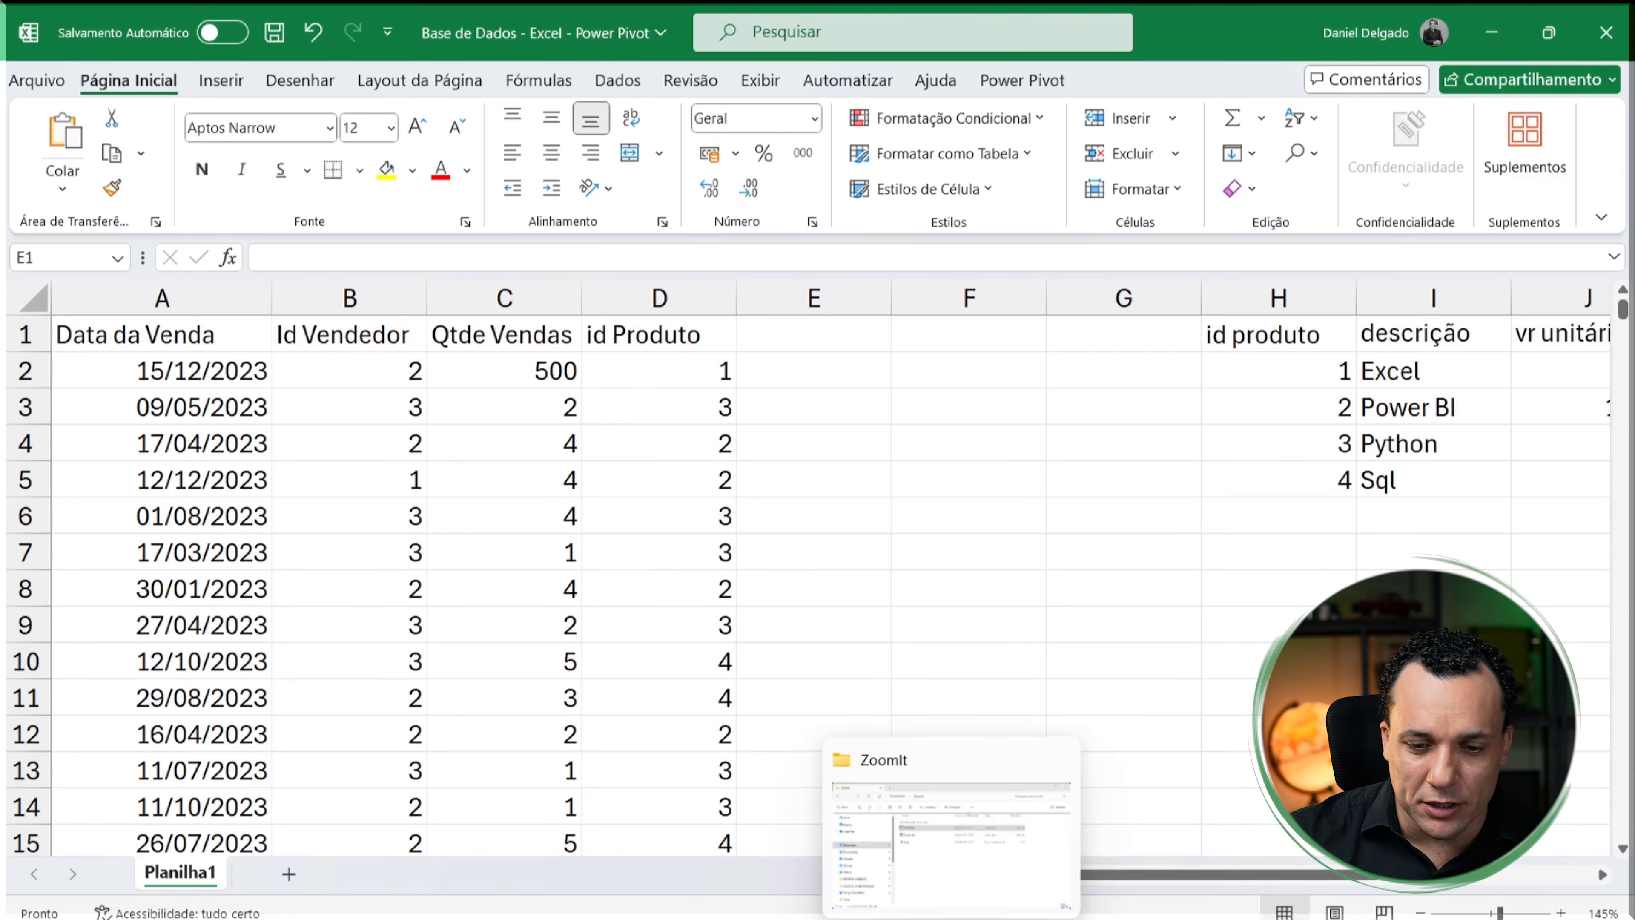
pyautogui.click(940, 844)
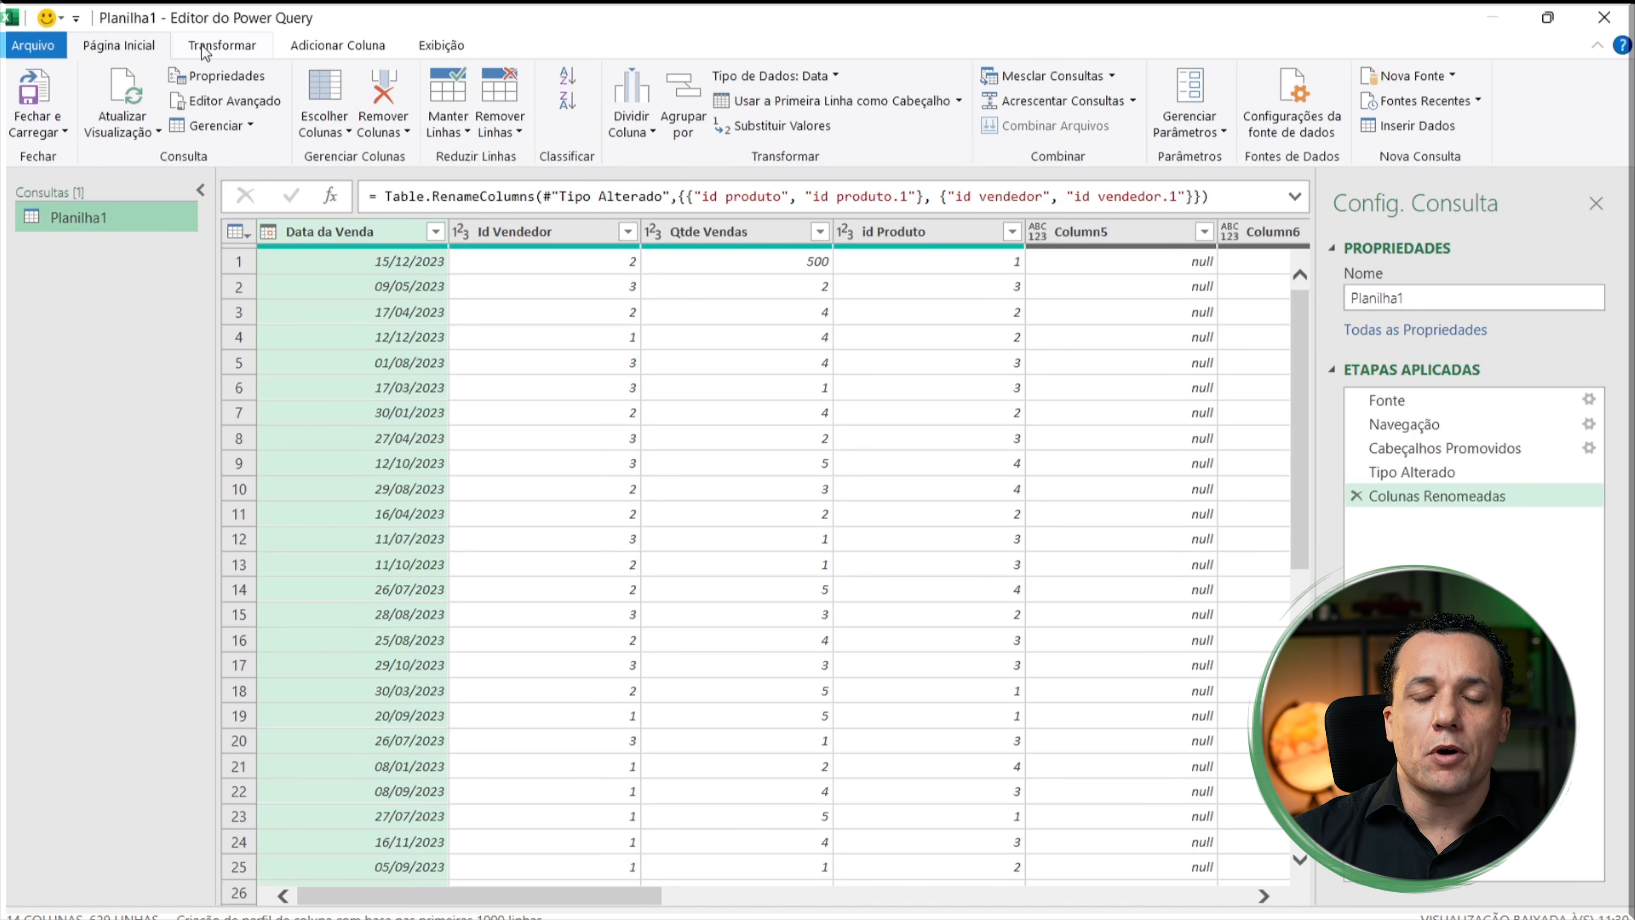
# Step: Examine which query columns form each table, selecting Data da Venda through id Produto for sales and id produto.1 through vr unitário for products
pyautogui.moveTo(541, 895)
pyautogui.mouseDown()
pyautogui.moveTo(1098, 909)
pyautogui.moveTo(528, 902)
pyautogui.mouseUp()
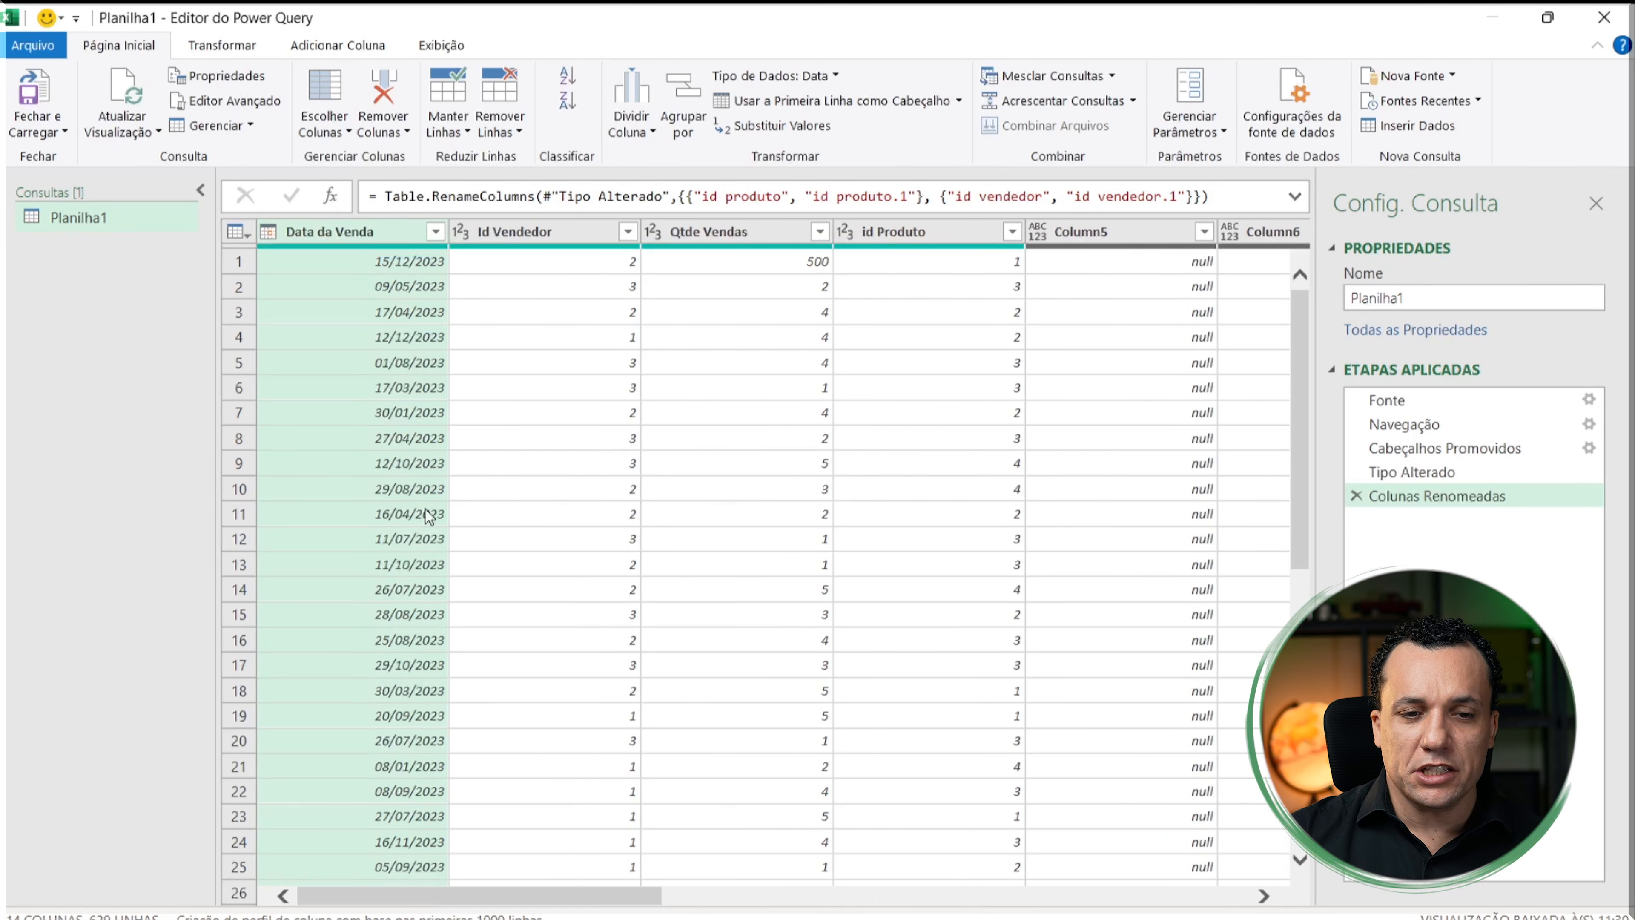
pyautogui.keyDown('shift'); pyautogui.click(946, 241); pyautogui.keyUp('shift')
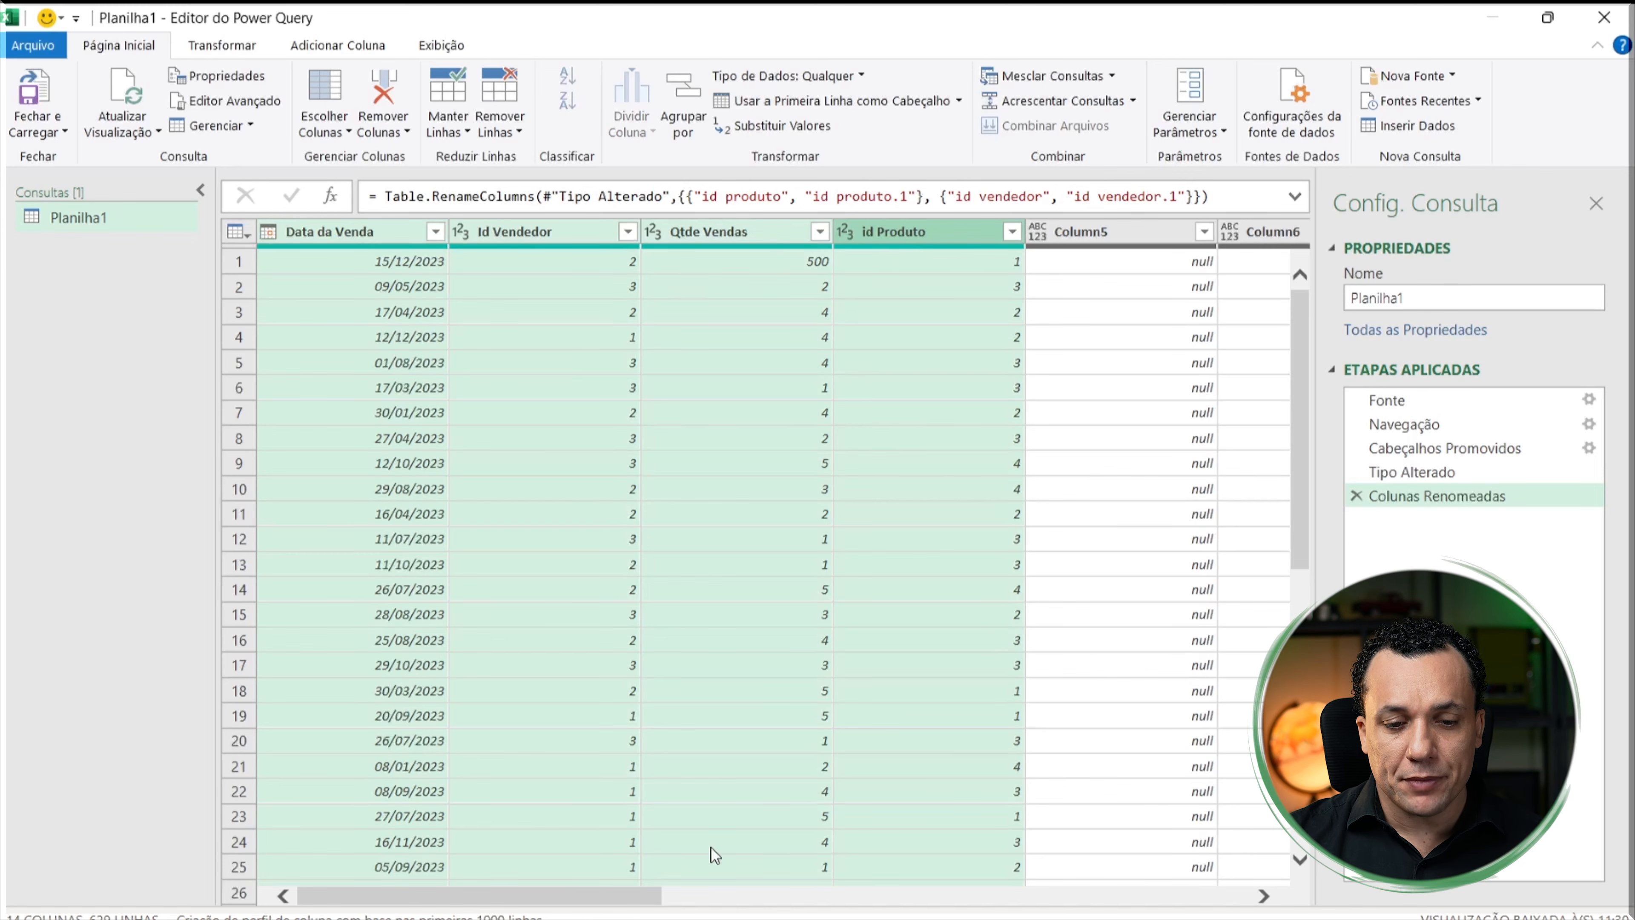
pyautogui.moveTo(584, 898); pyautogui.dragTo(1005, 866)
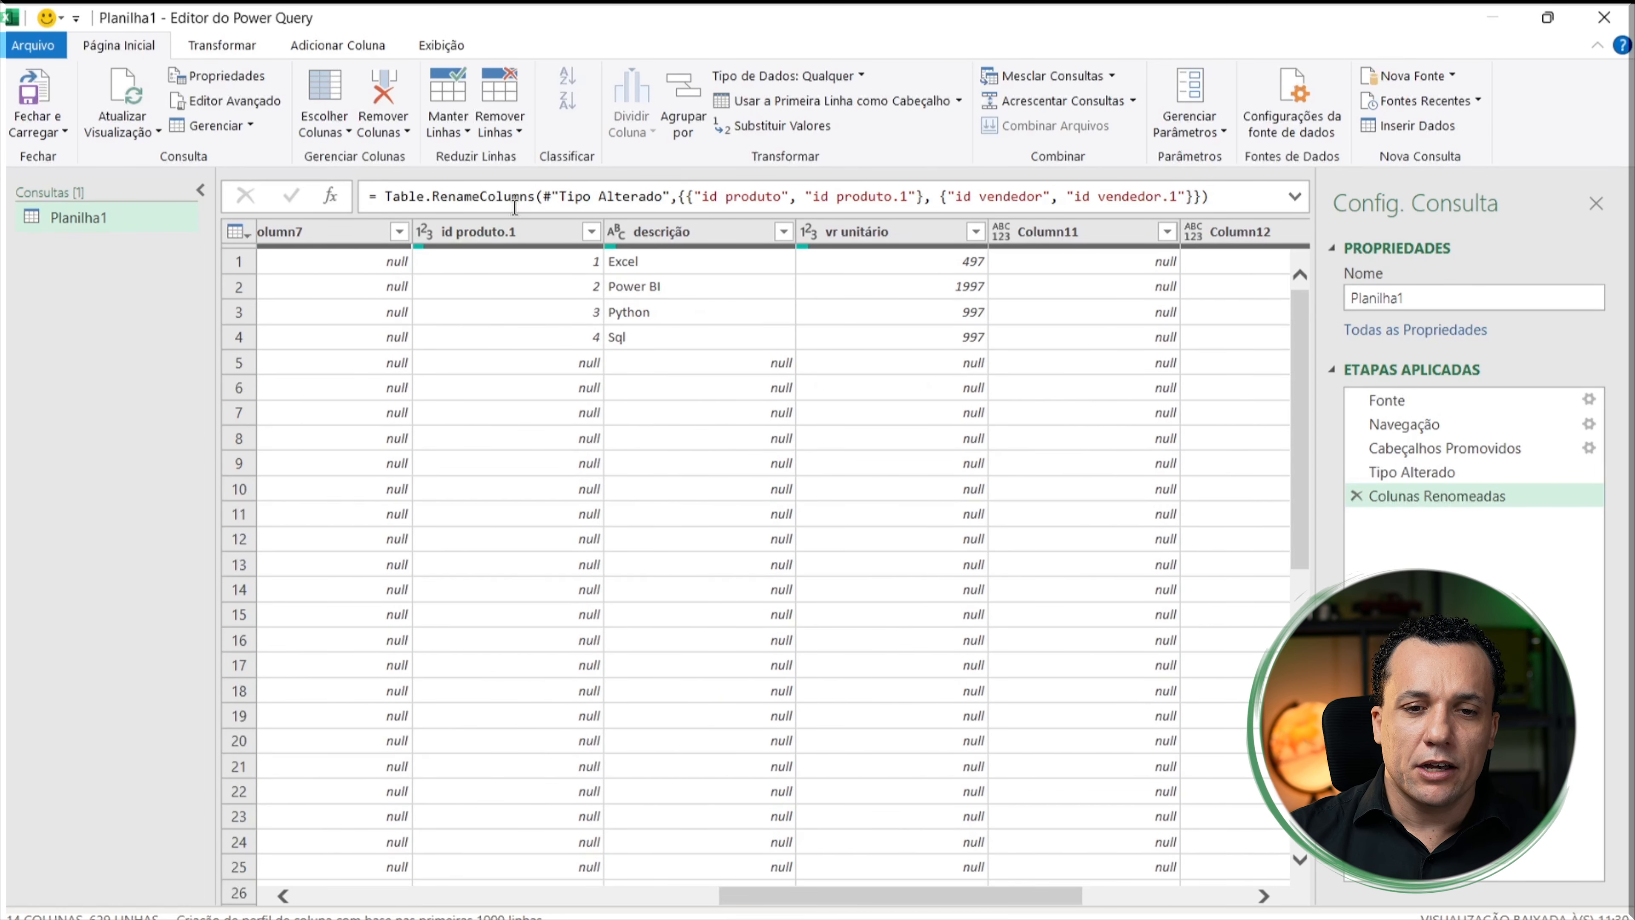
pyautogui.click(589, 240)
pyautogui.keyDown('shift'); pyautogui.click(855, 230); pyautogui.keyUp('shift')
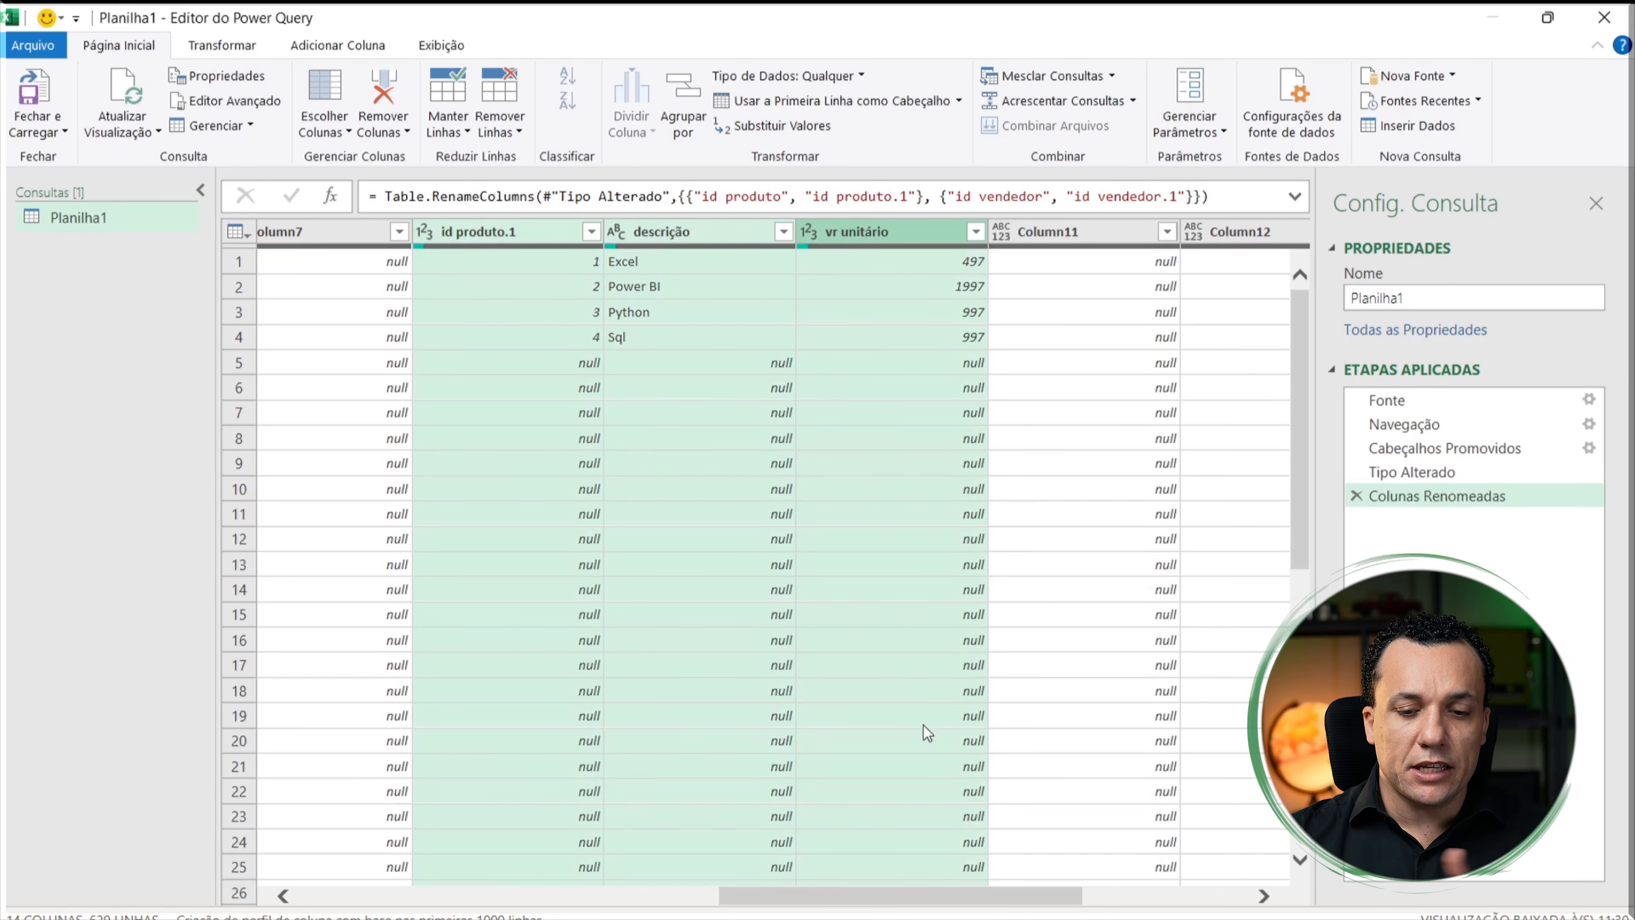
pyautogui.moveTo(953, 885); pyautogui.dragTo(420, 887)
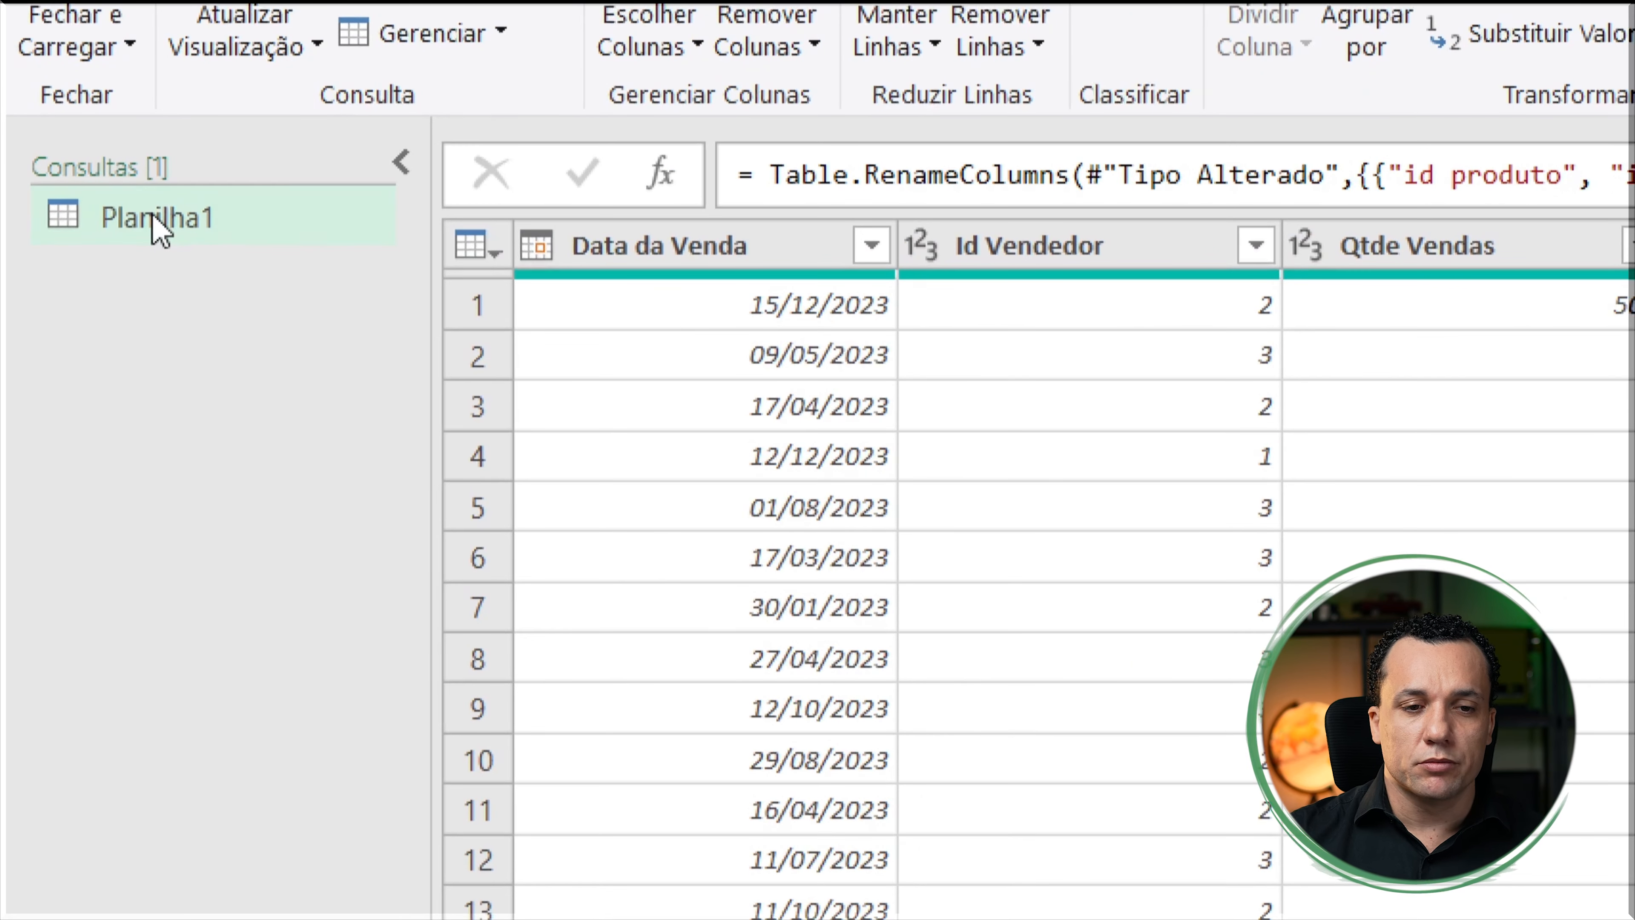
# Step: Rename the Planilha1 query as Base
pyautogui.doubleClick(152, 215)
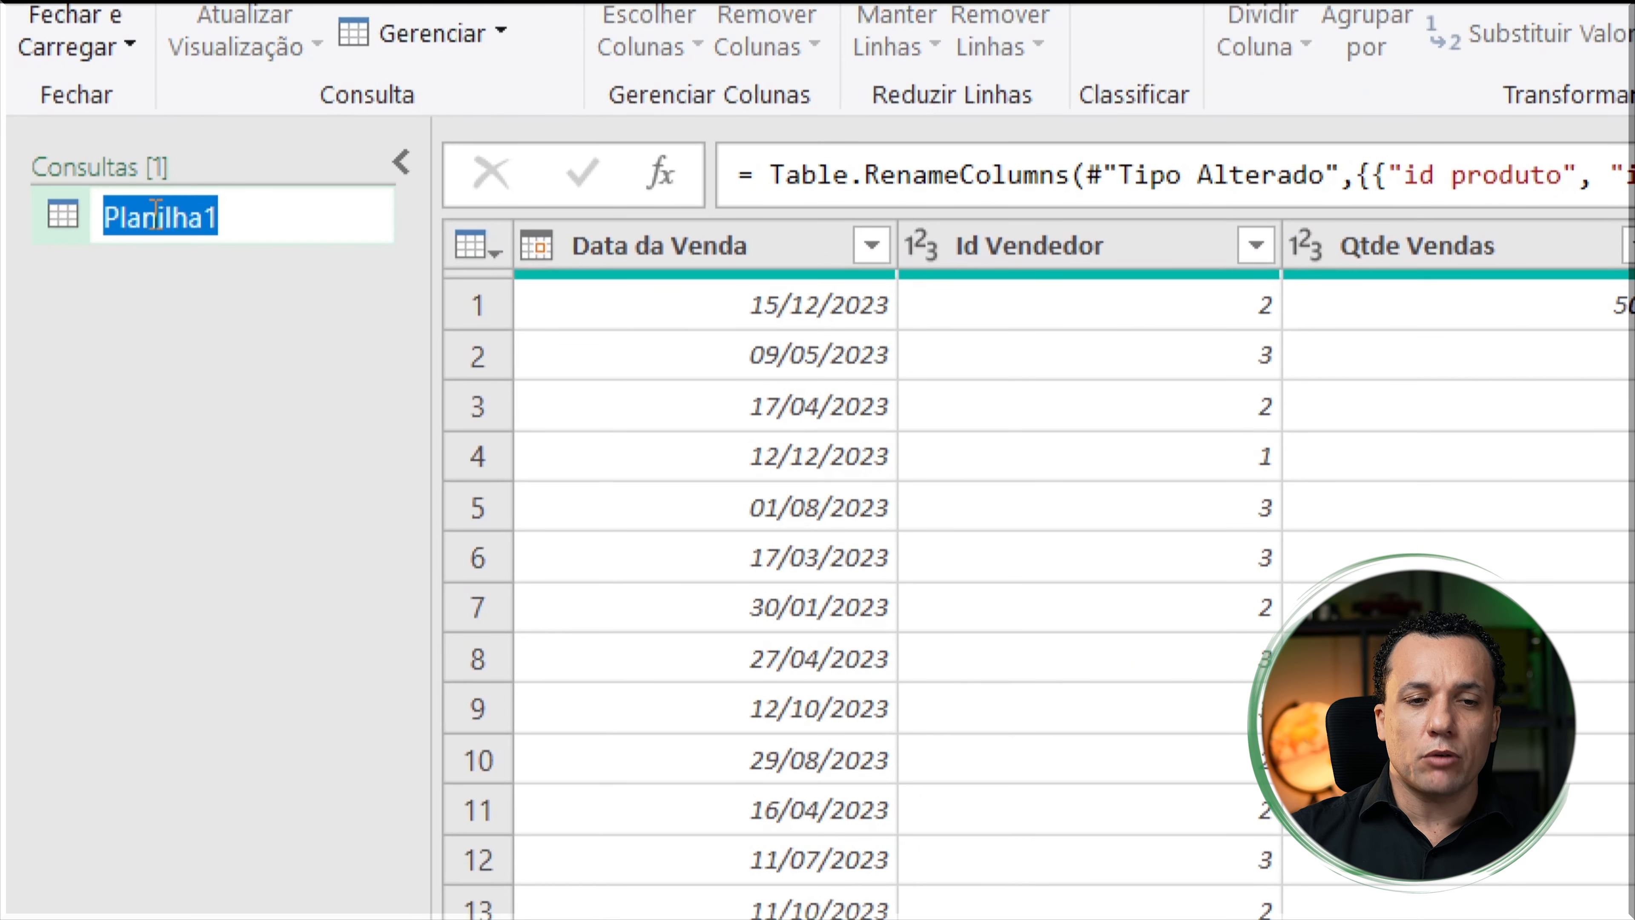
pyautogui.write('Base')
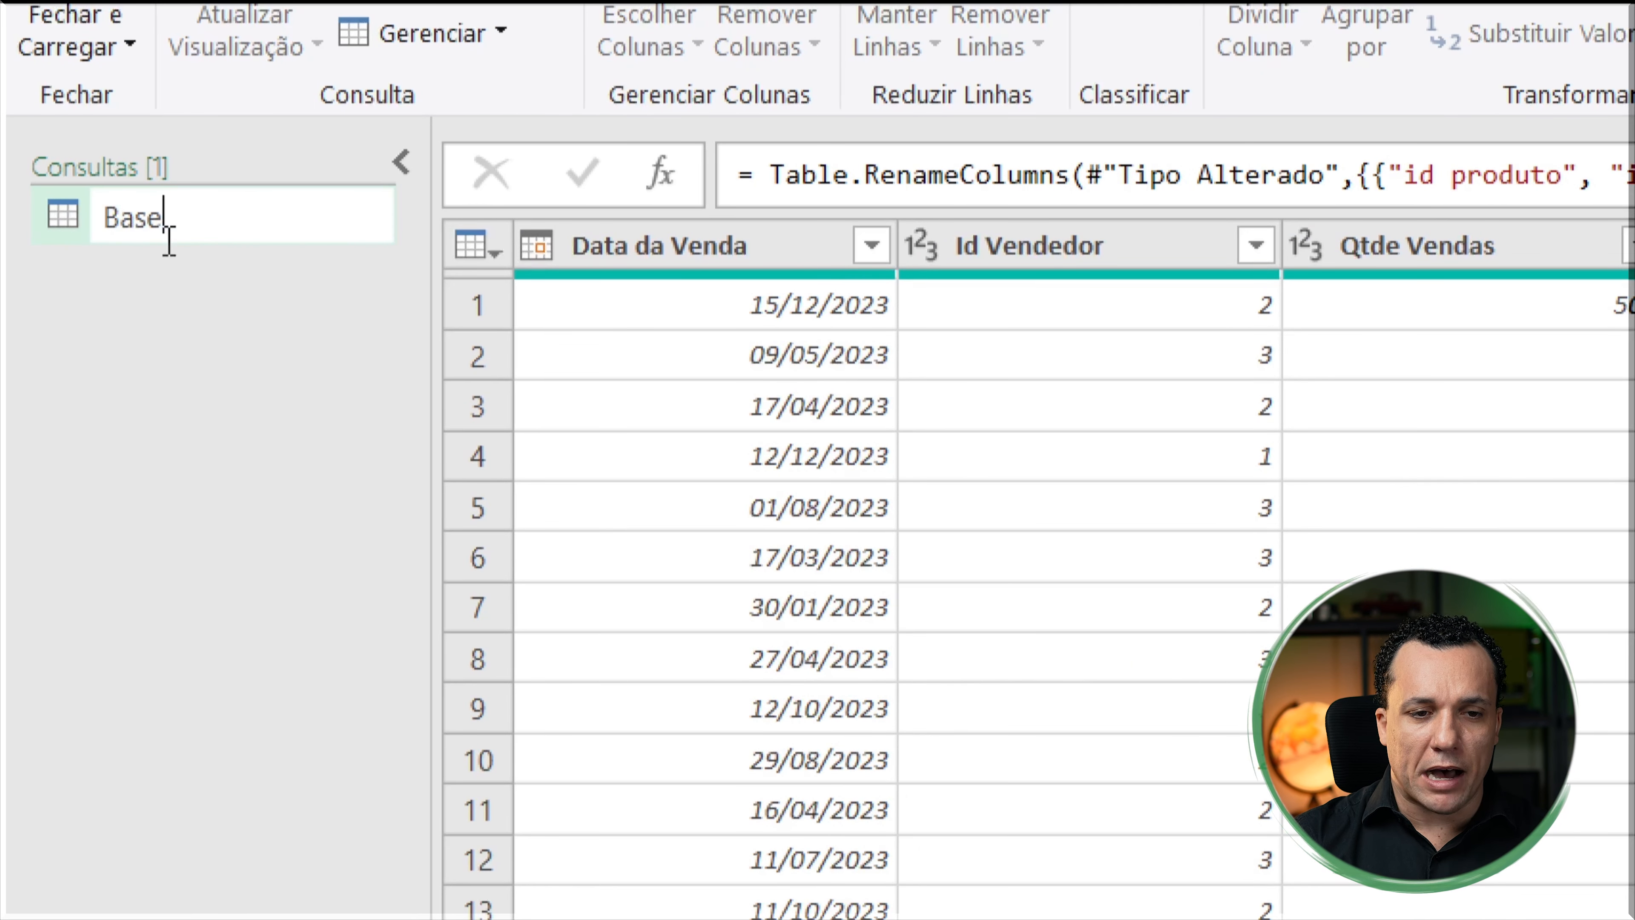
pyautogui.press('Return')
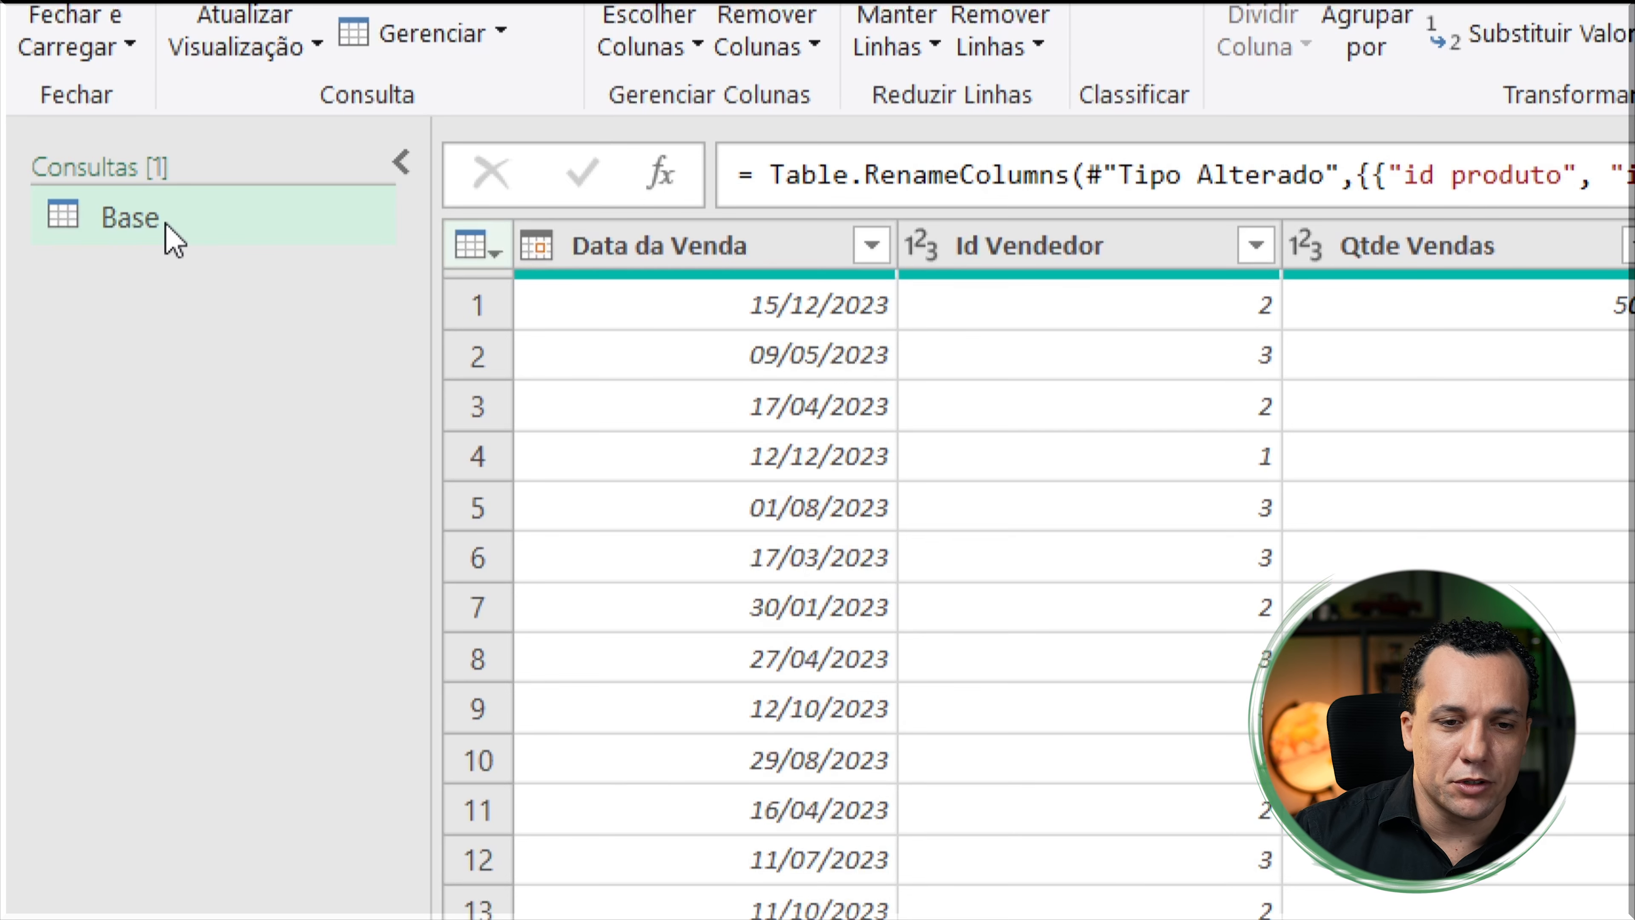
# Step: Create a reference query from Base and compare the original query with the new one
pyautogui.rightClick(166, 226)
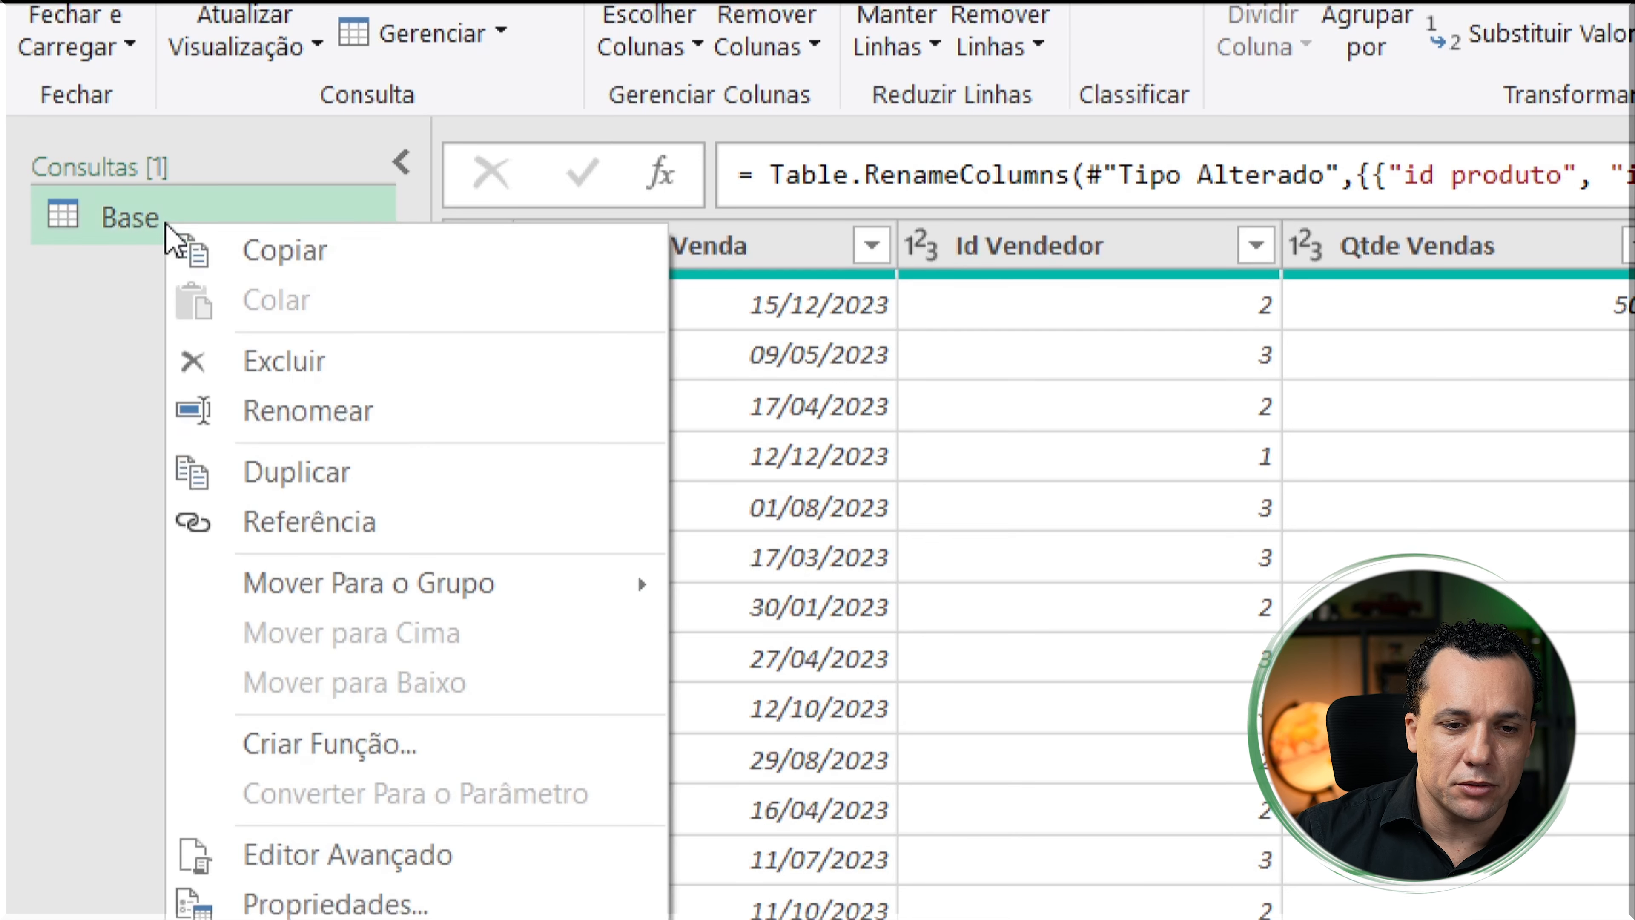
pyautogui.click(373, 541)
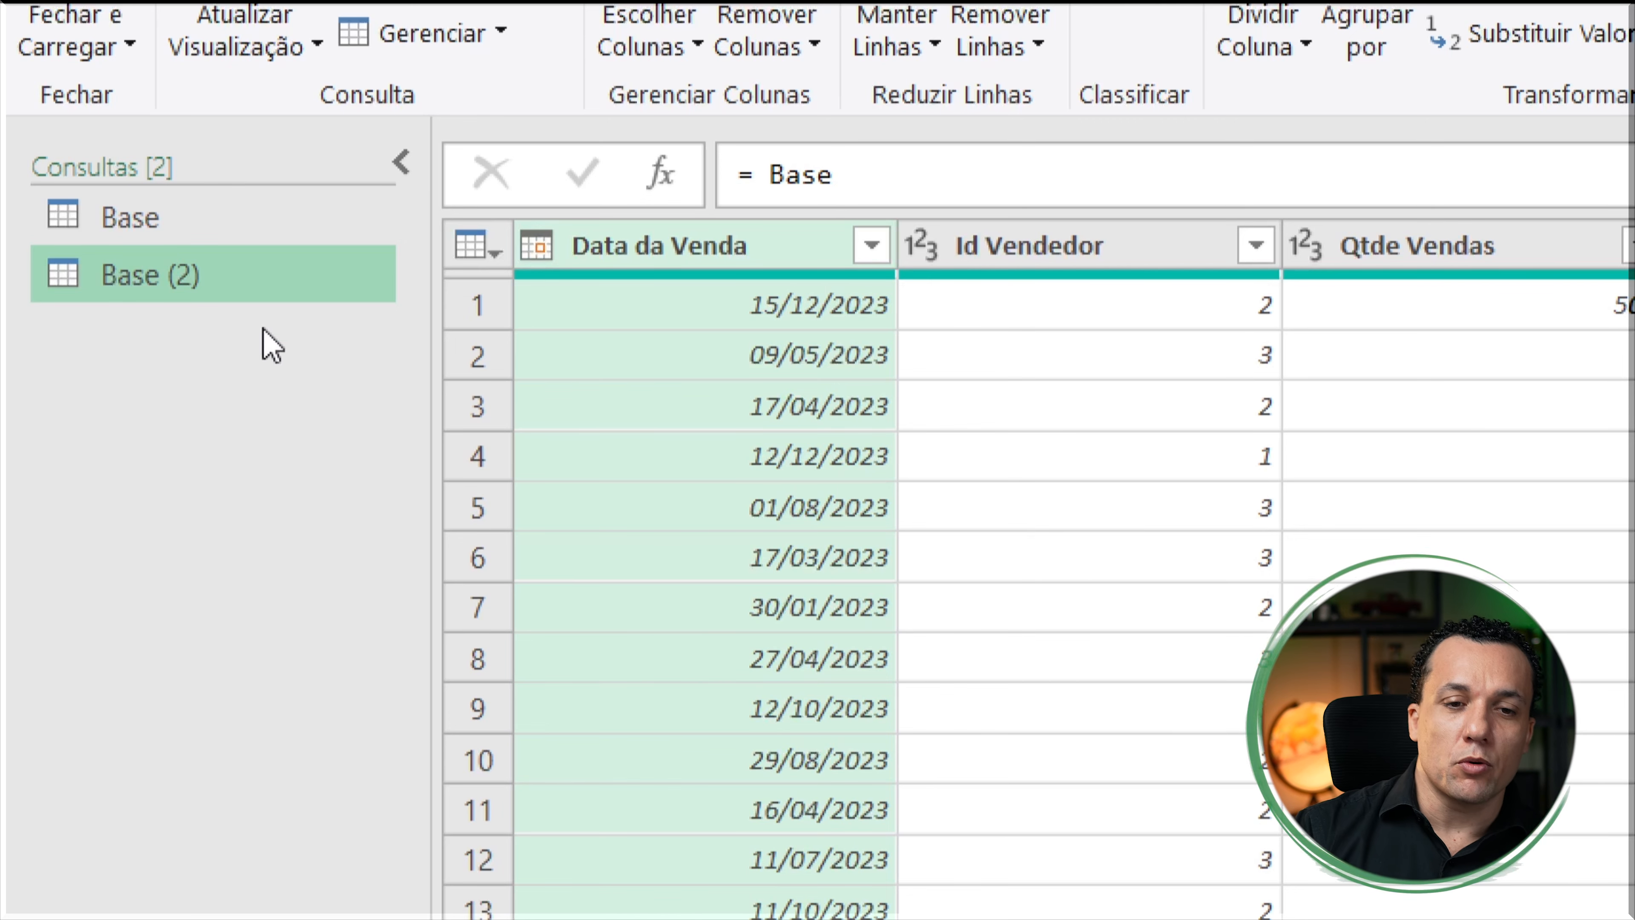
pyautogui.click(226, 223)
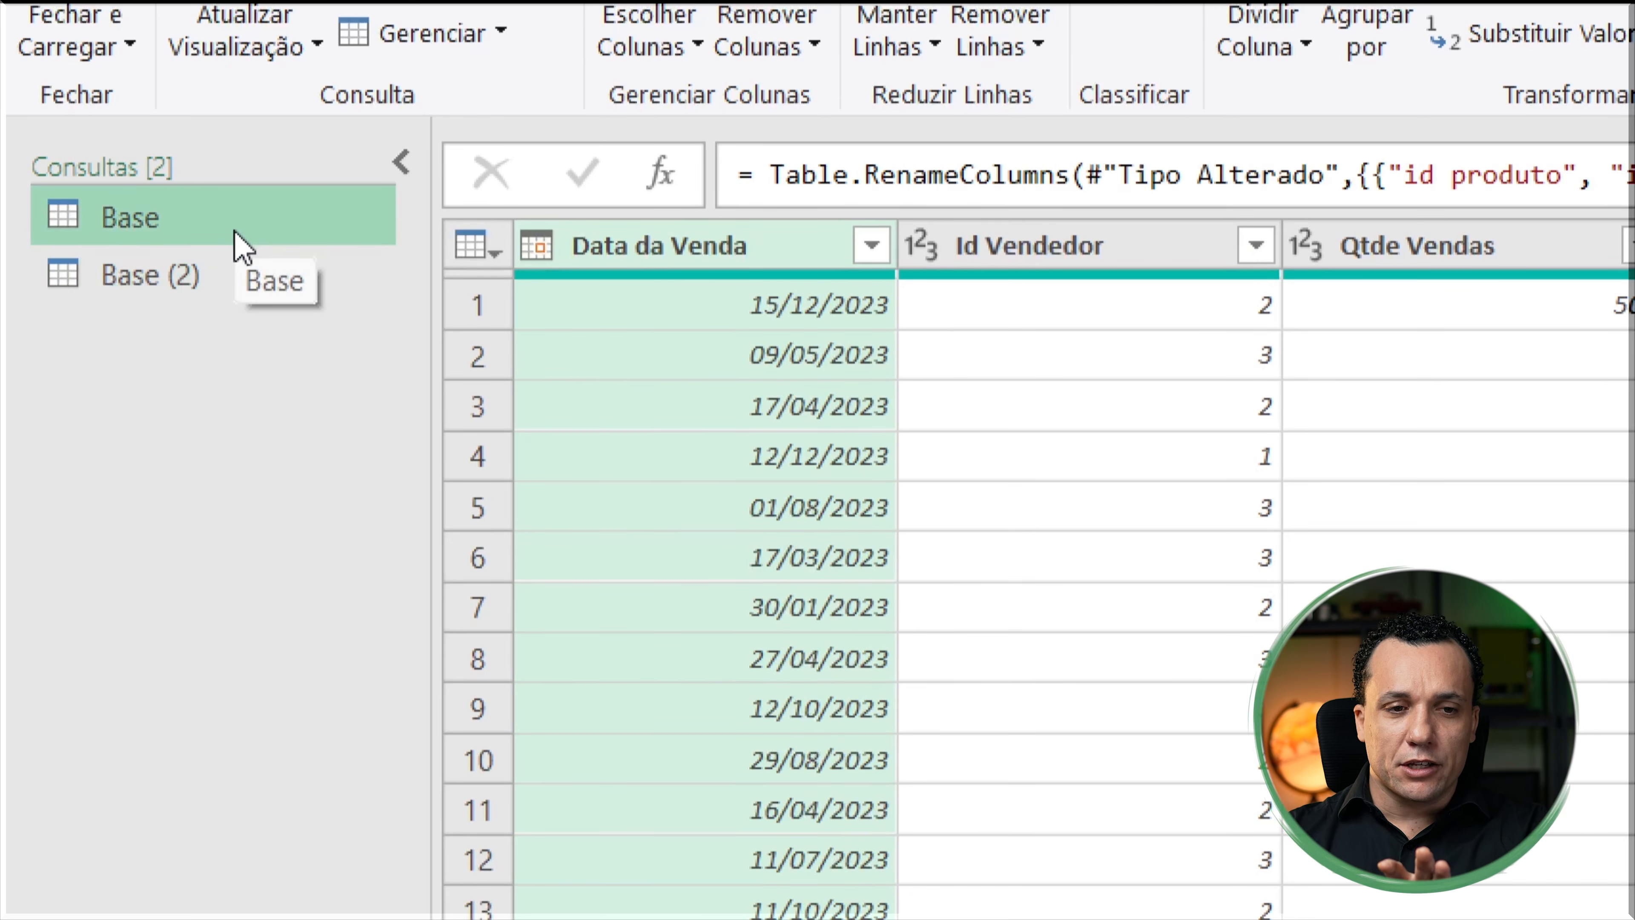
pyautogui.click(237, 280)
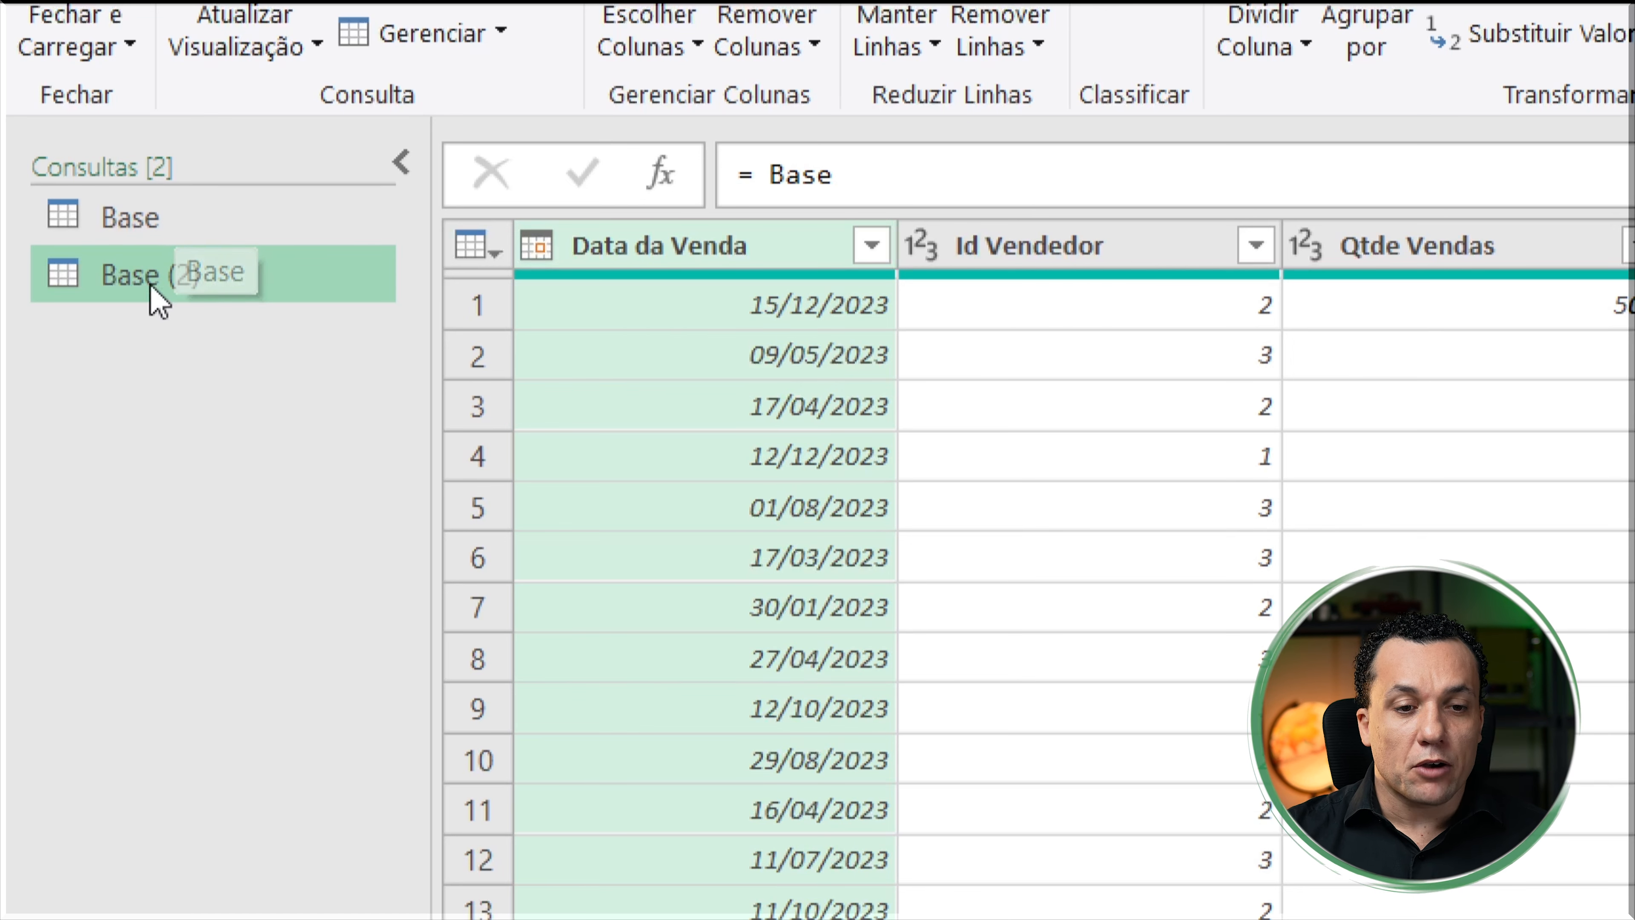
# Step: Rename the query that references Base as FatoVendas
pyautogui.doubleClick(153, 271)
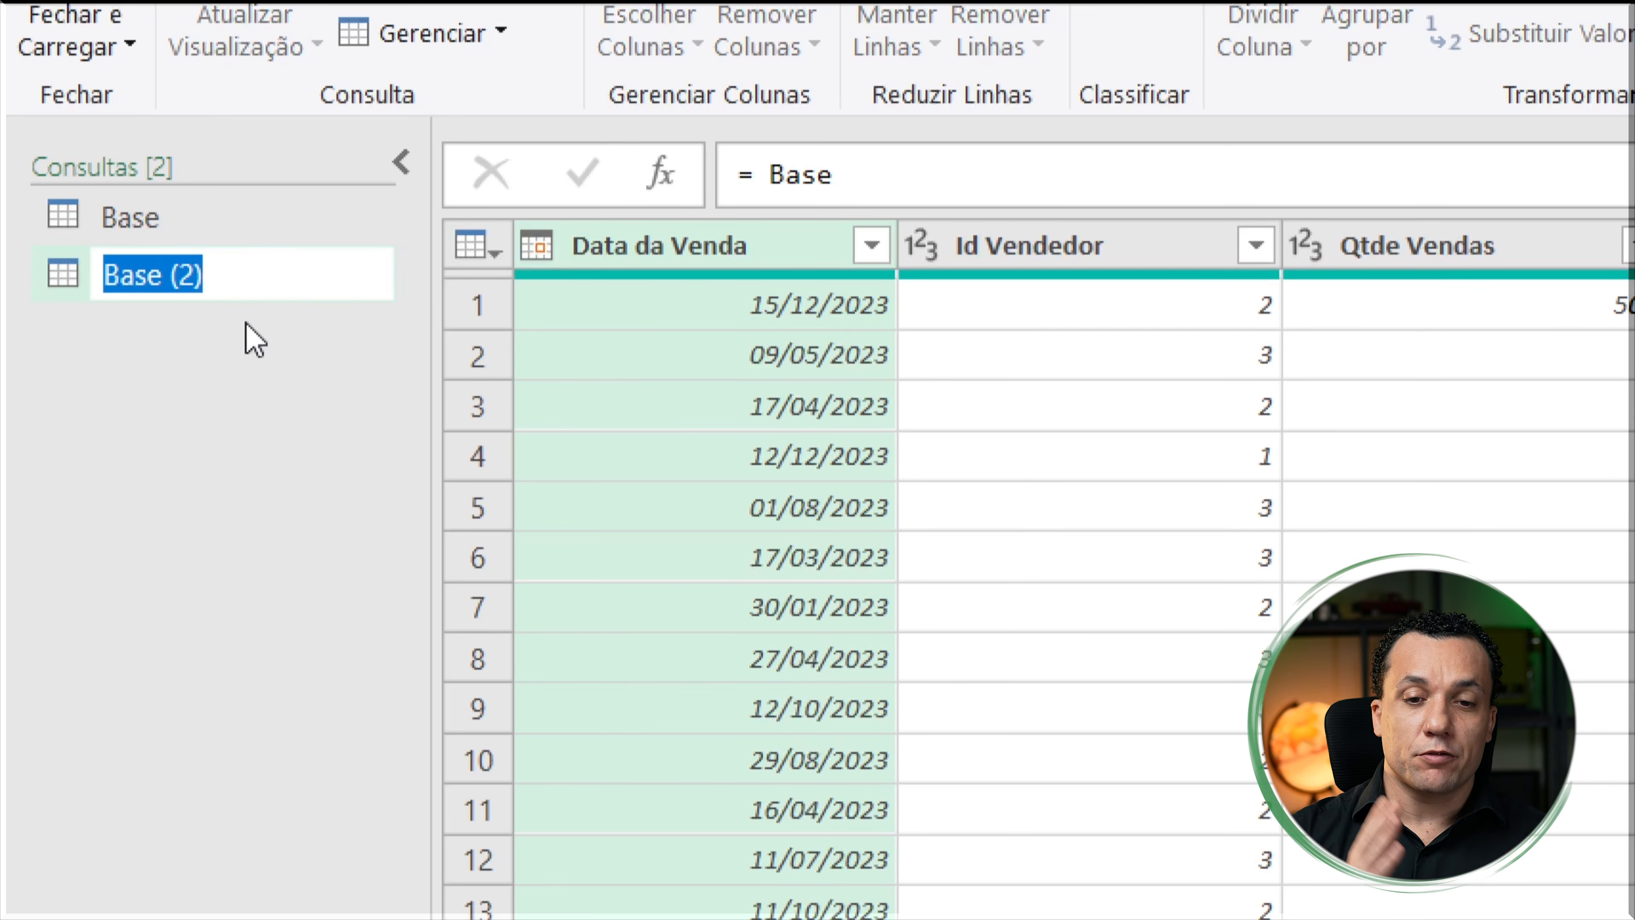
pyautogui.write('Fato')
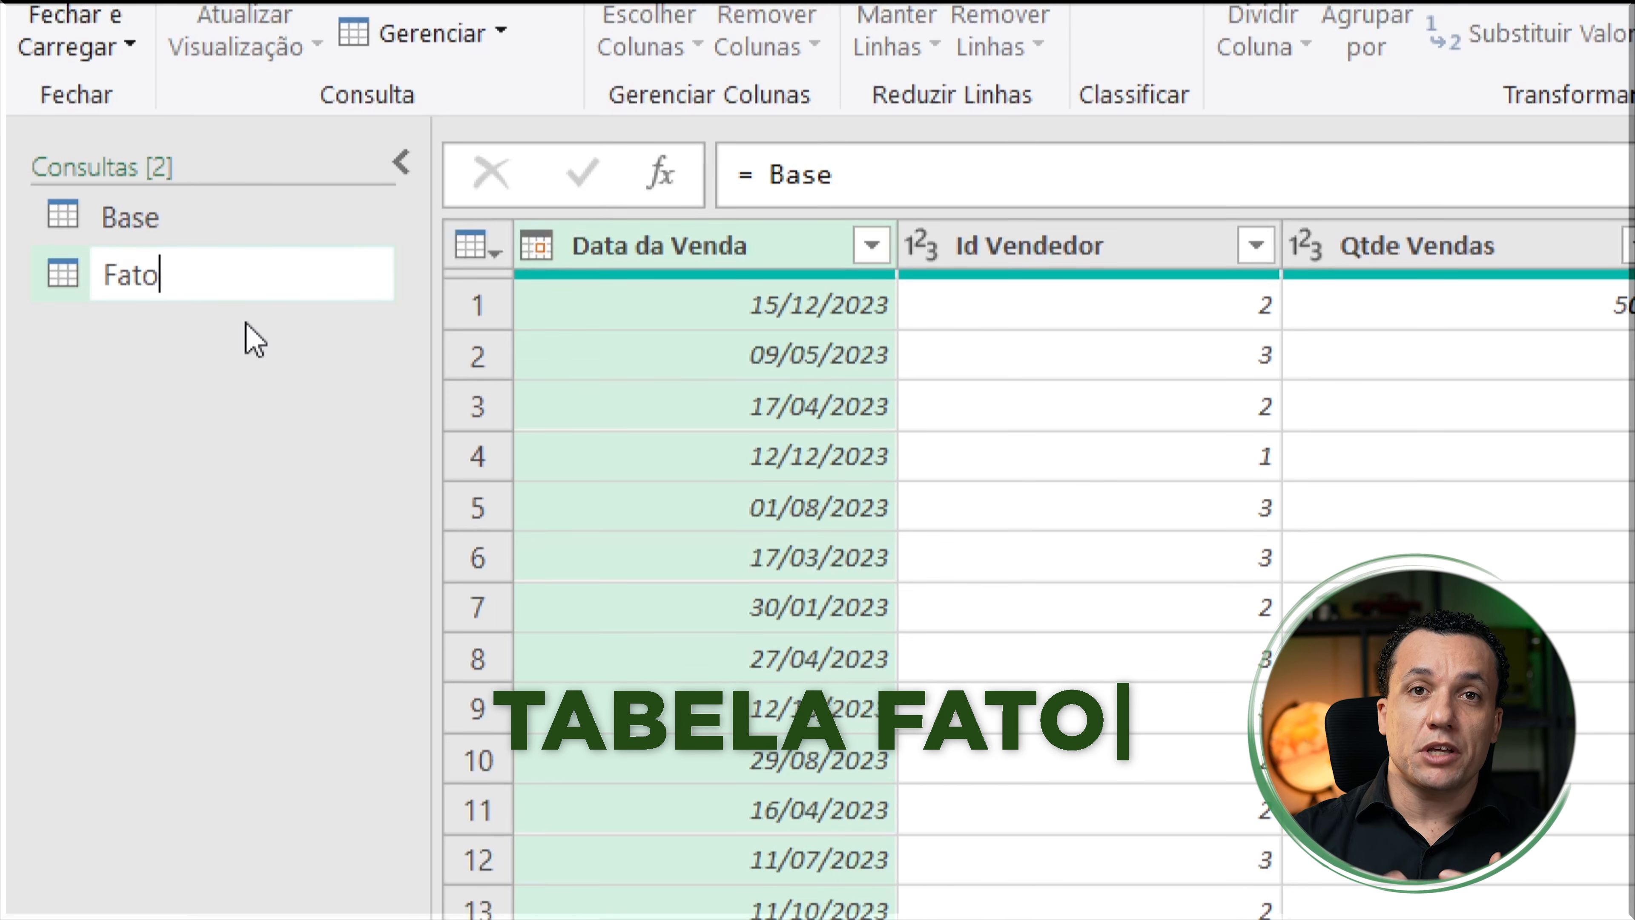
pyautogui.write('Vendas')
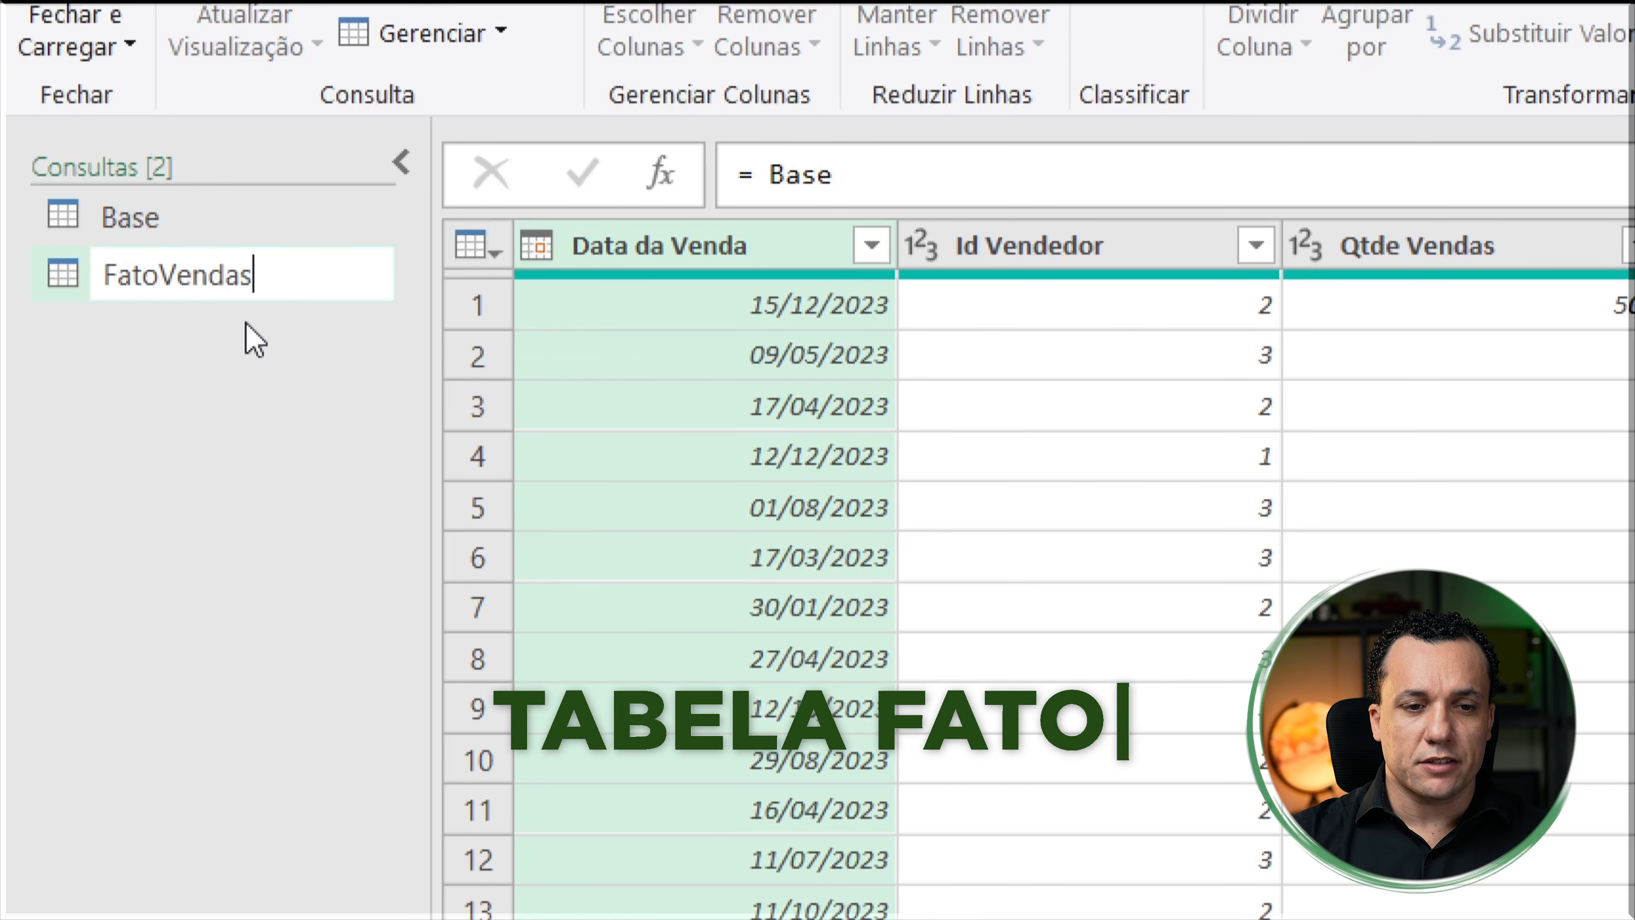
pyautogui.press('Return')
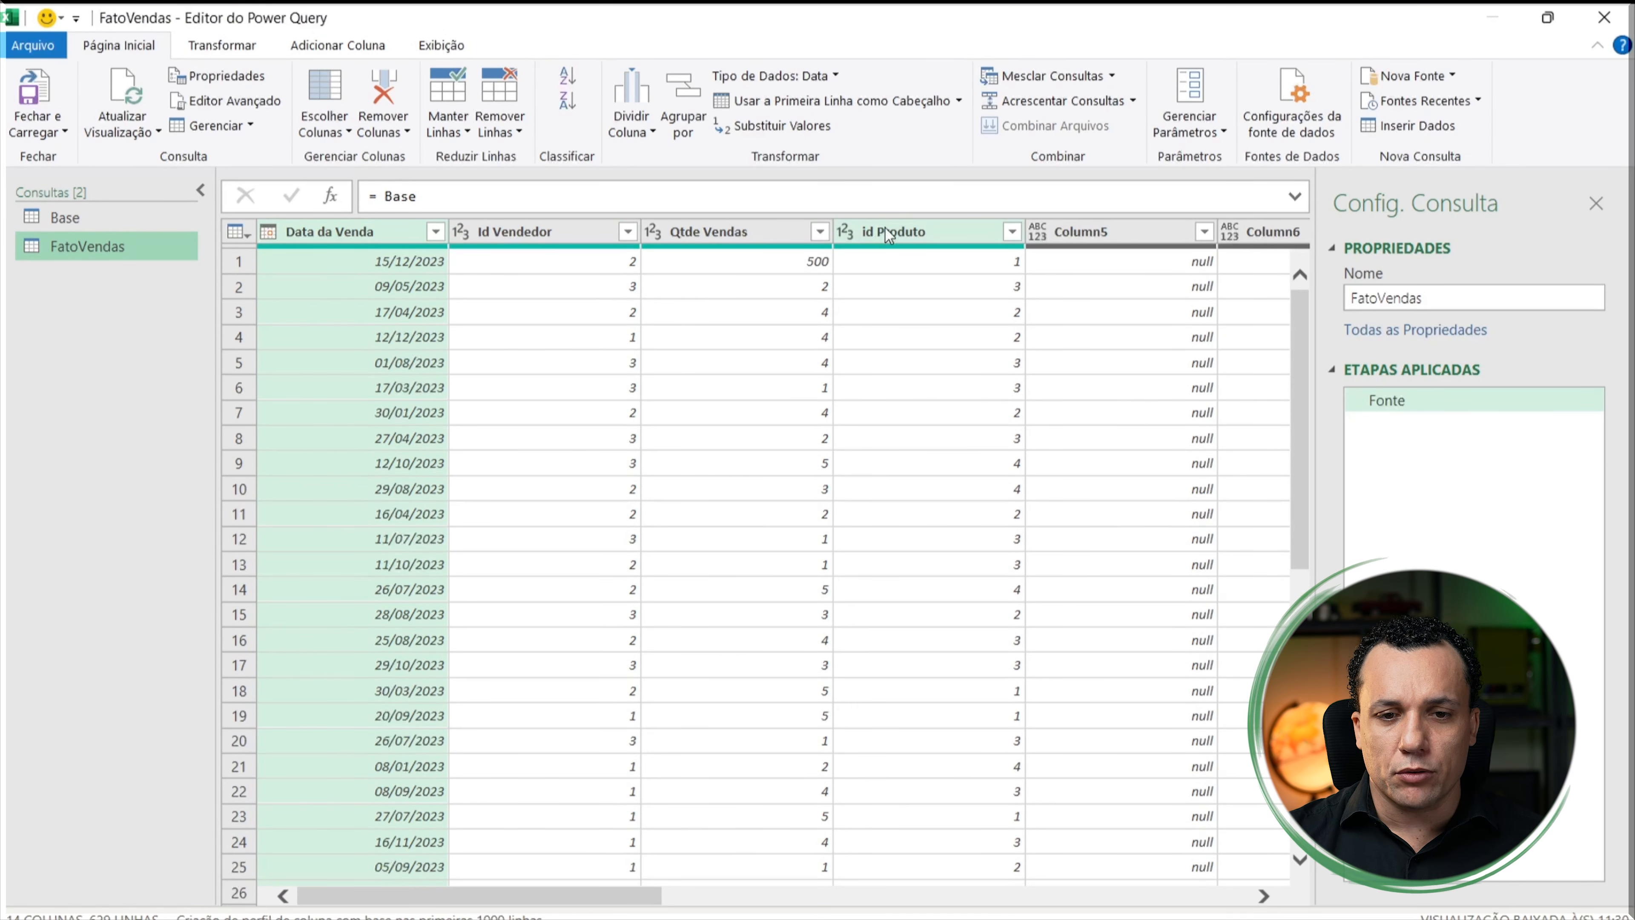
# Step: Keep only the columns Data da Venda through id Produto in the FatoVendas query, removing all other columns
pyautogui.keyDown('shift'); pyautogui.click(885, 229); pyautogui.keyUp('shift')
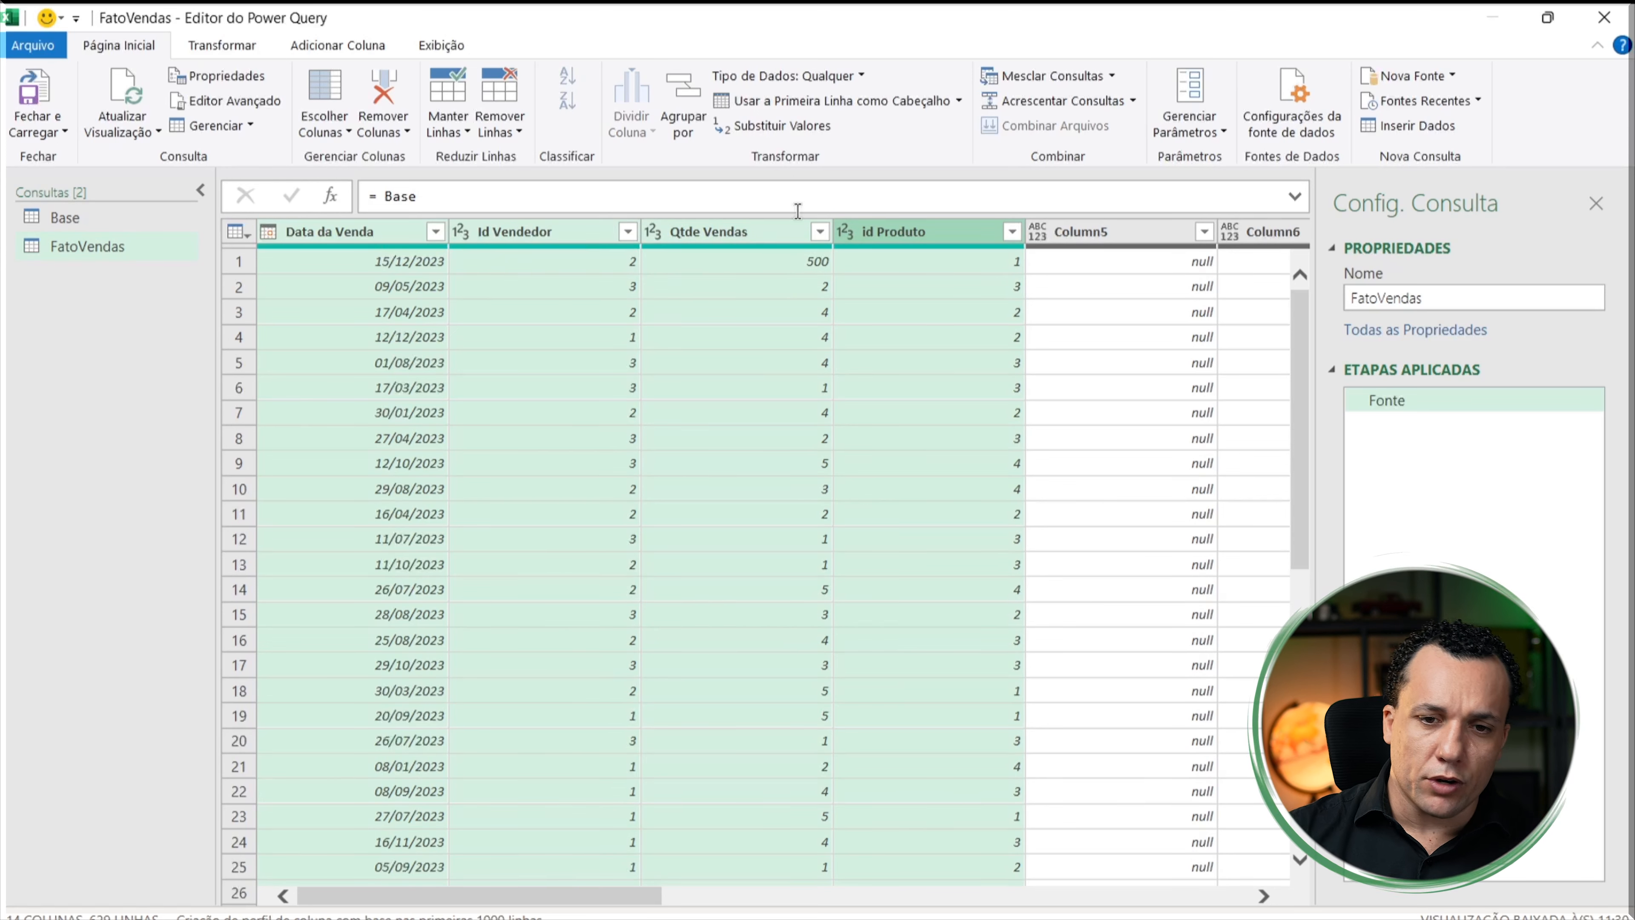
pyautogui.rightClick(887, 232)
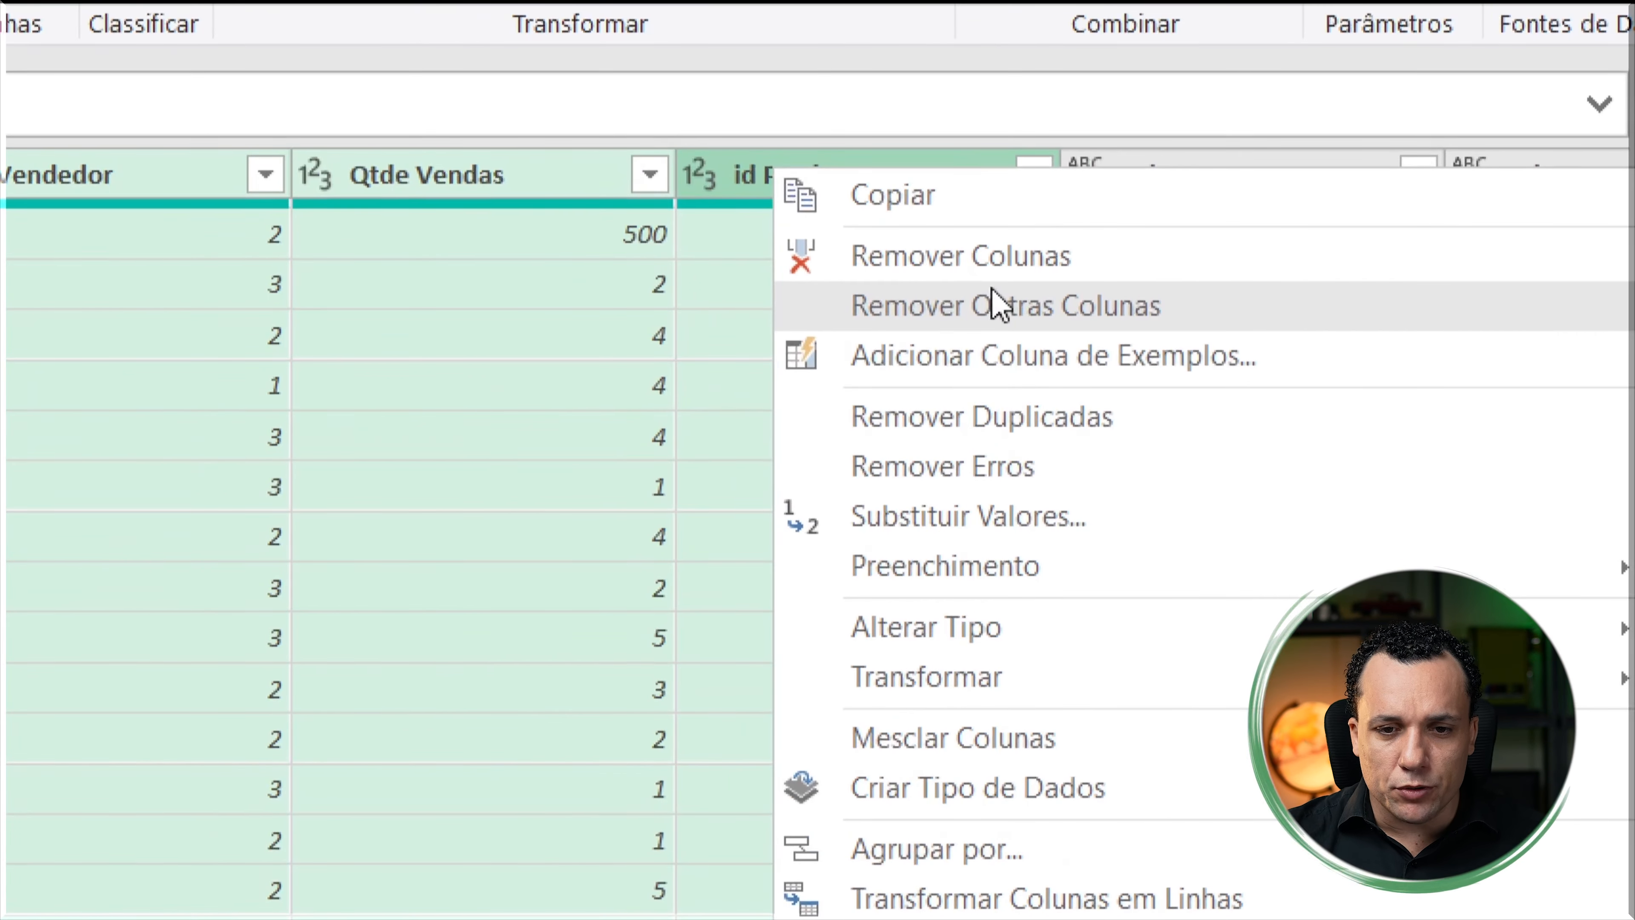
pyautogui.click(1028, 308)
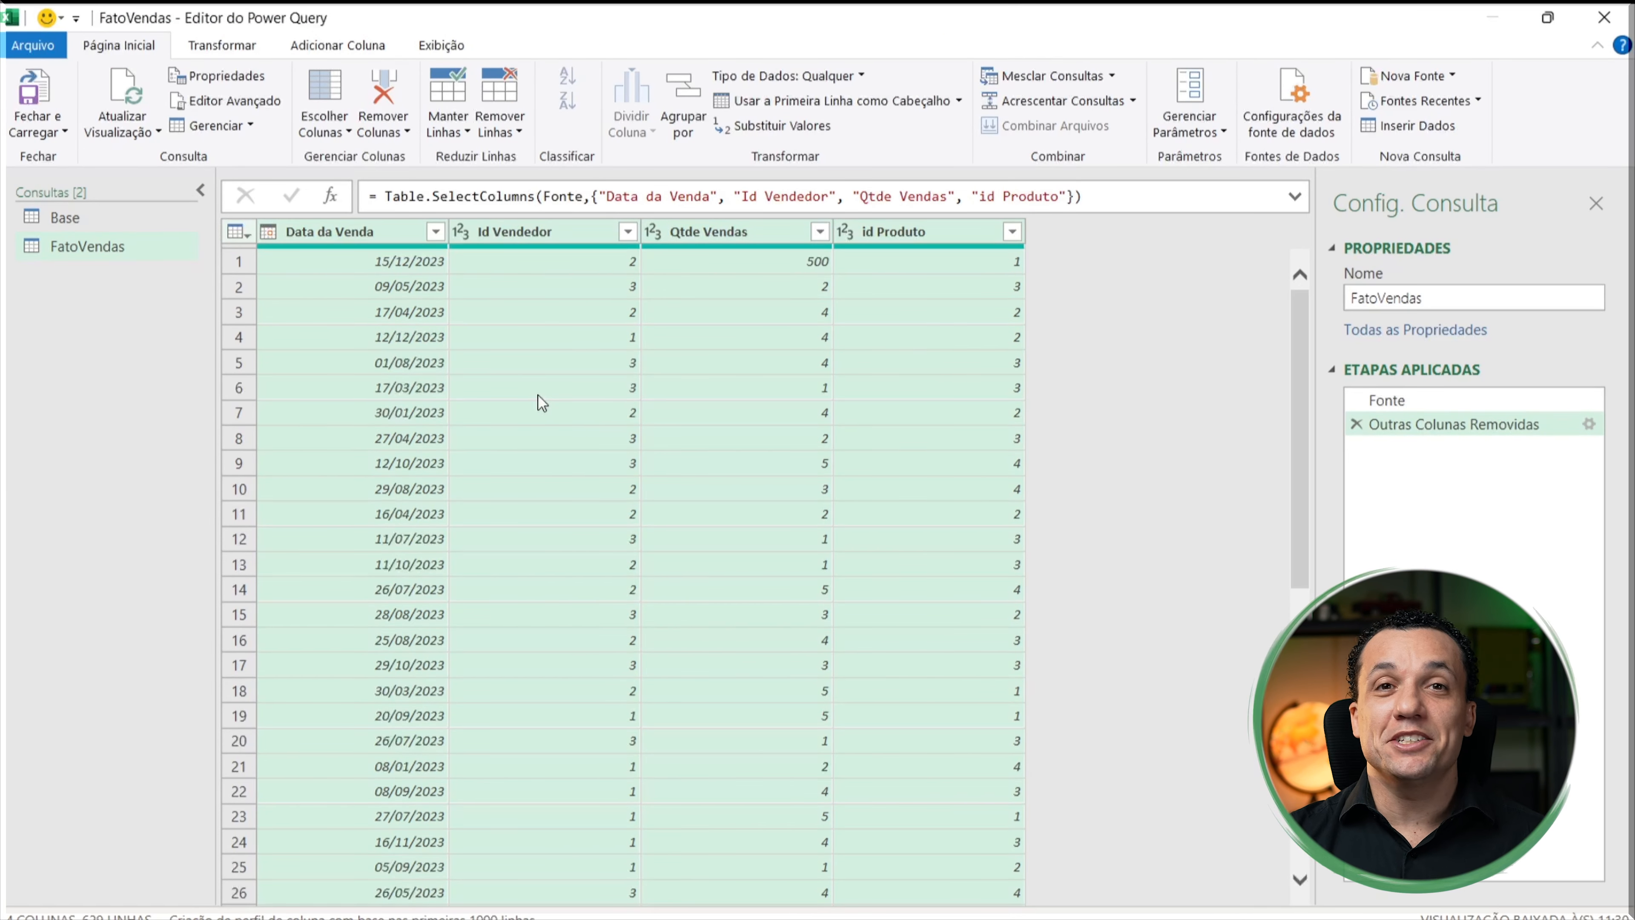
# Step: Create a second reference query from Base
pyautogui.click(100, 219)
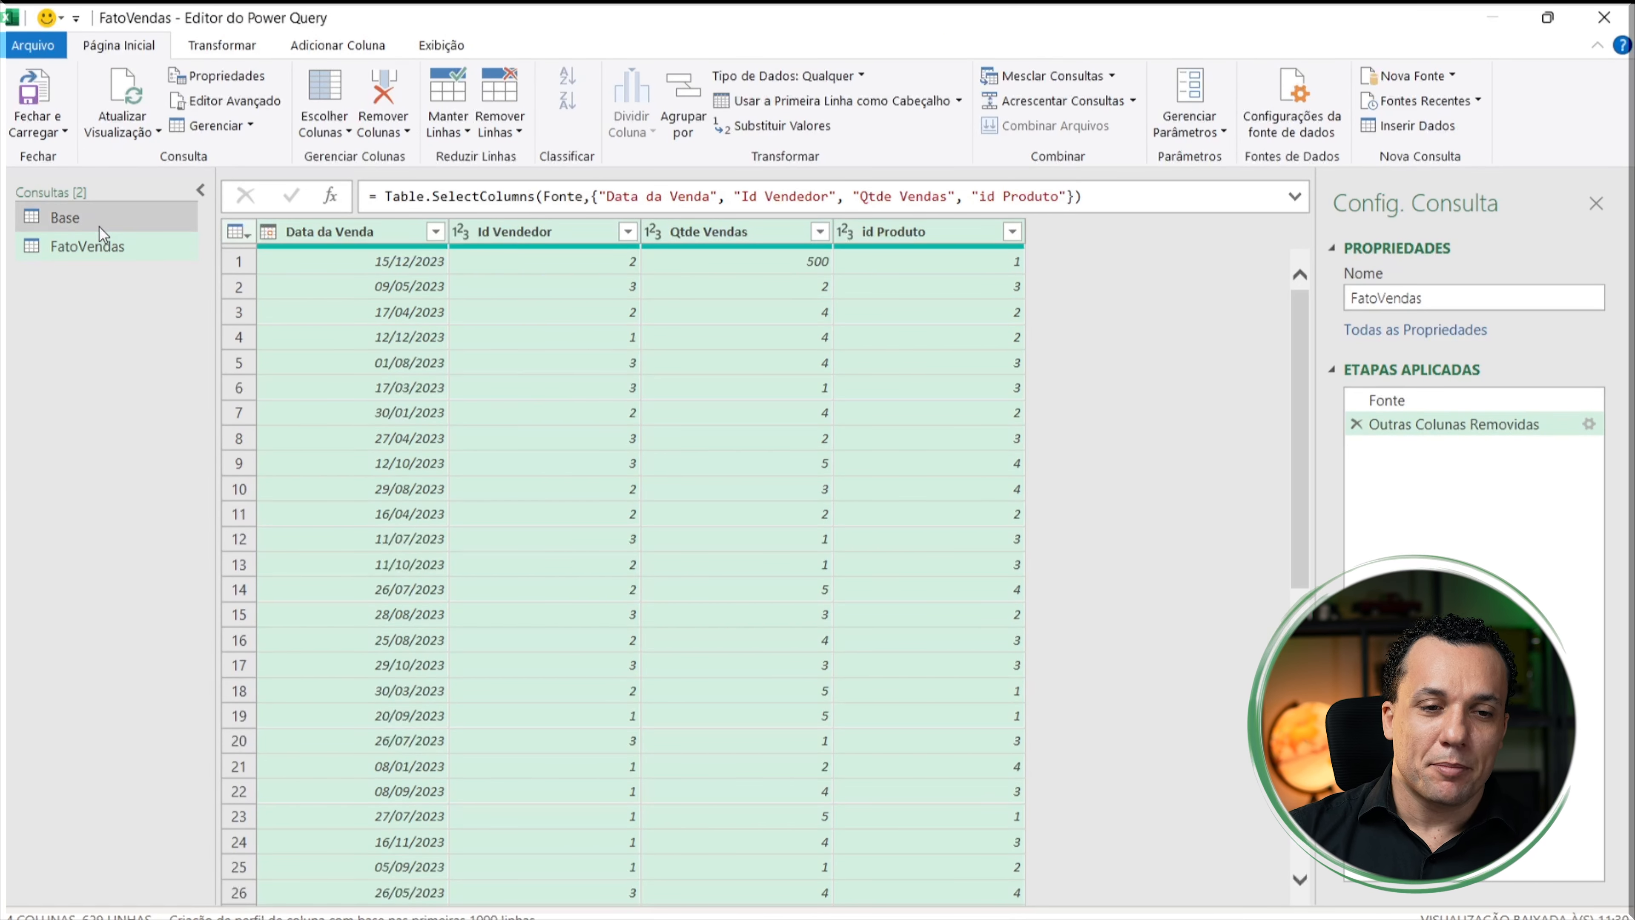
pyautogui.rightClick(101, 224)
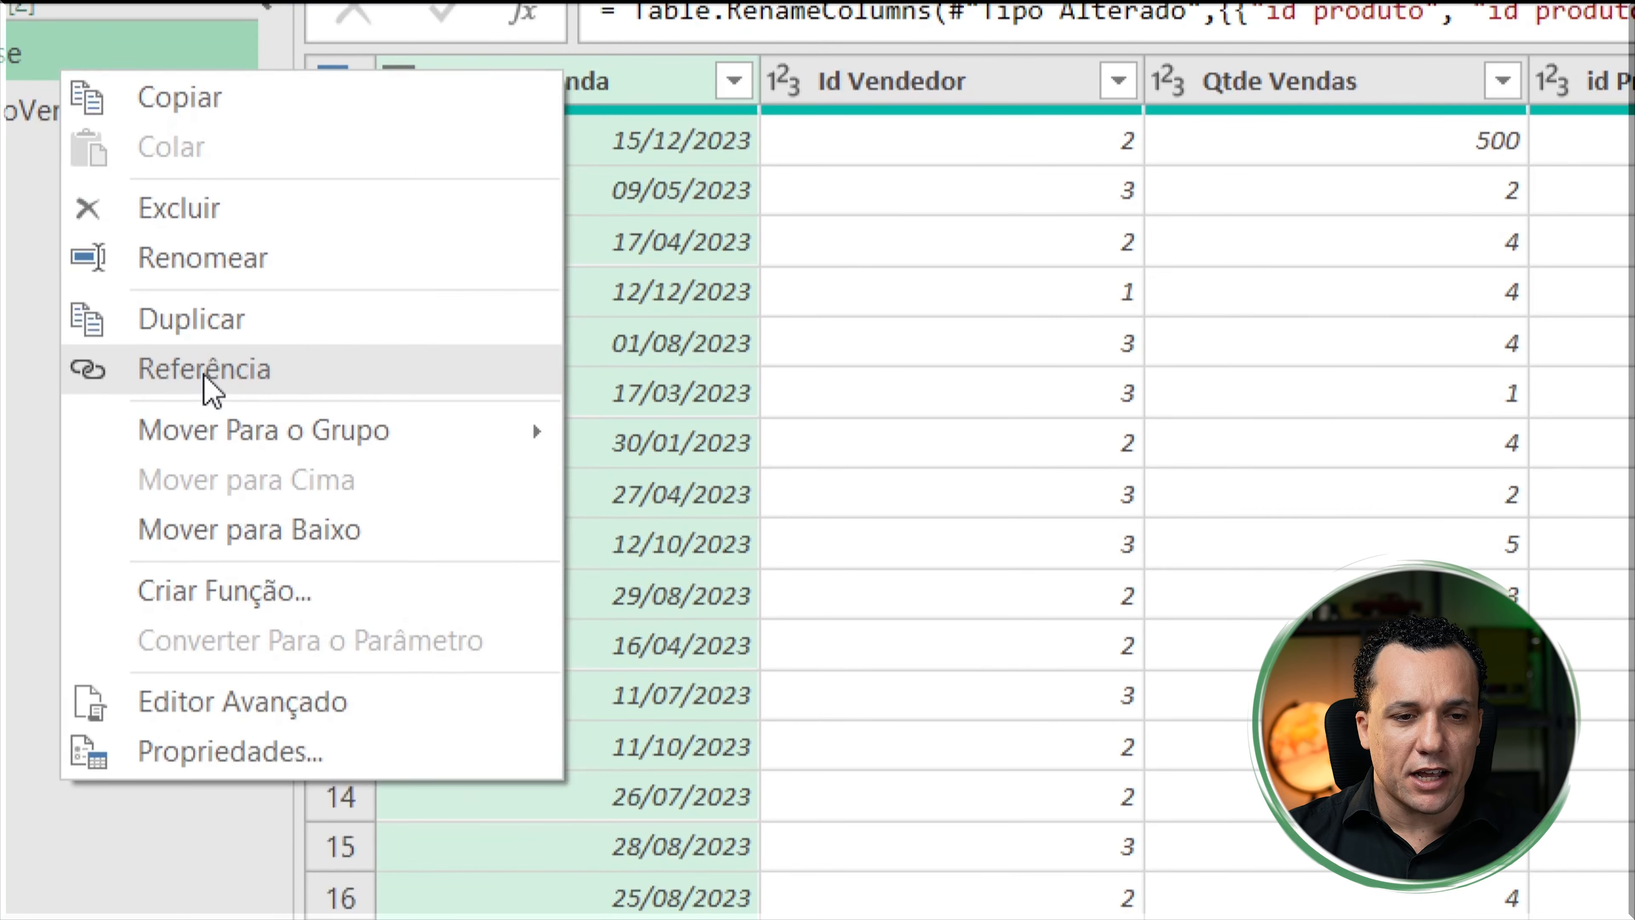
pyautogui.click(206, 380)
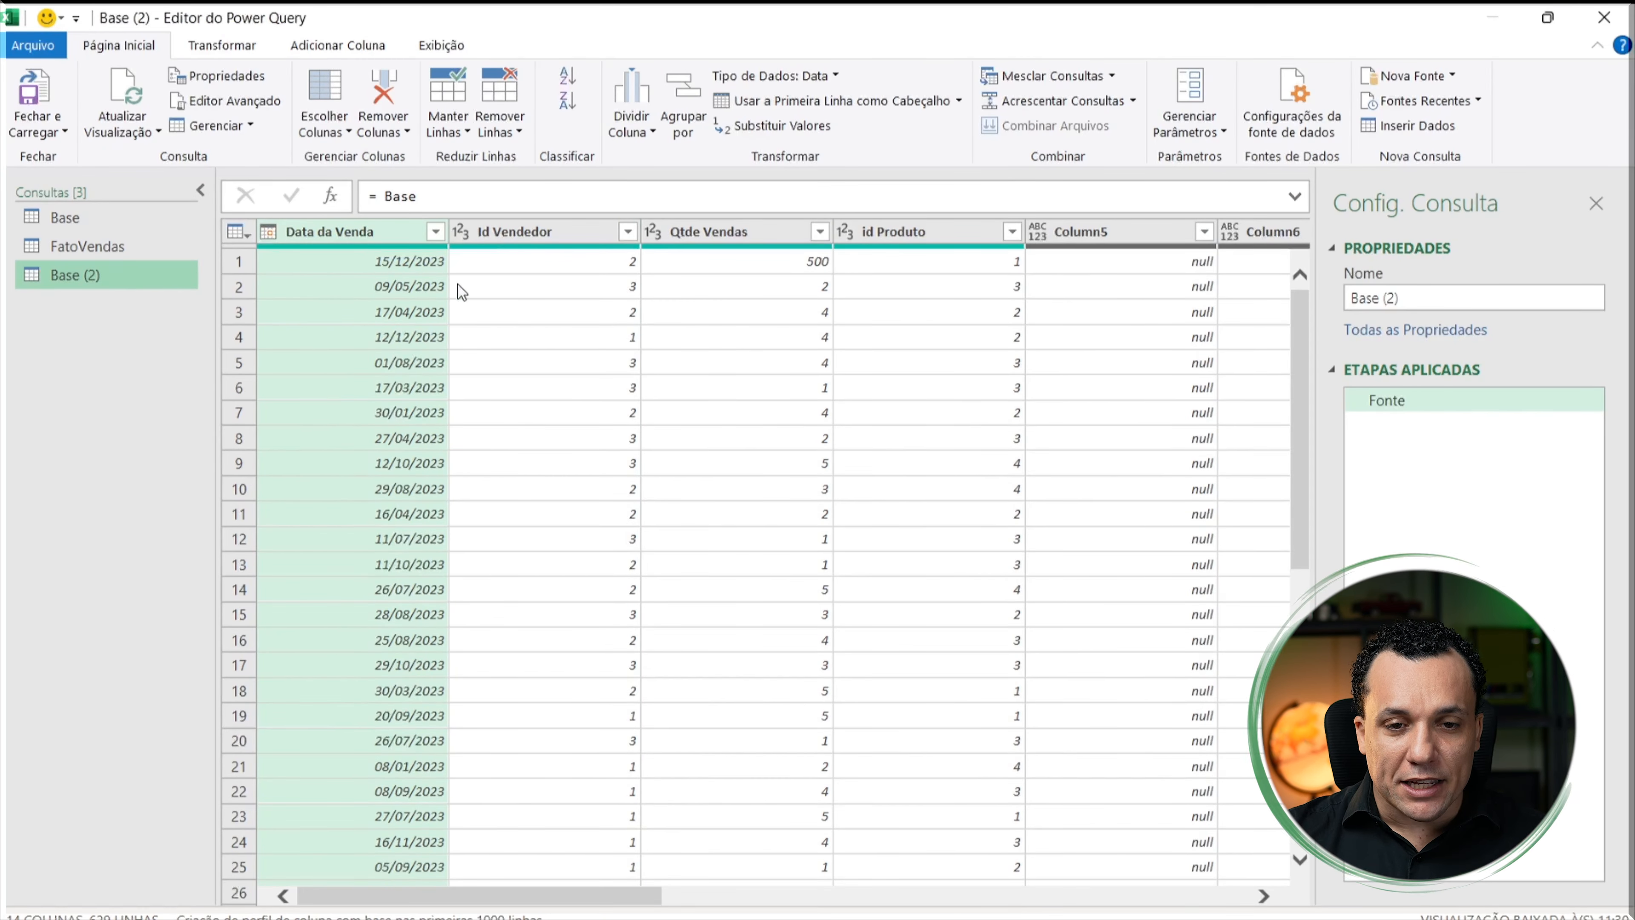
# Step: Keep only the id produto.1, descrição and vr unitário columns in the new reference query, removing all others
pyautogui.hscroll(5, 458, 285)
pyautogui.click(585, 228)
pyautogui.keyDown('shift'); pyautogui.click(925, 234); pyautogui.keyUp('shift')
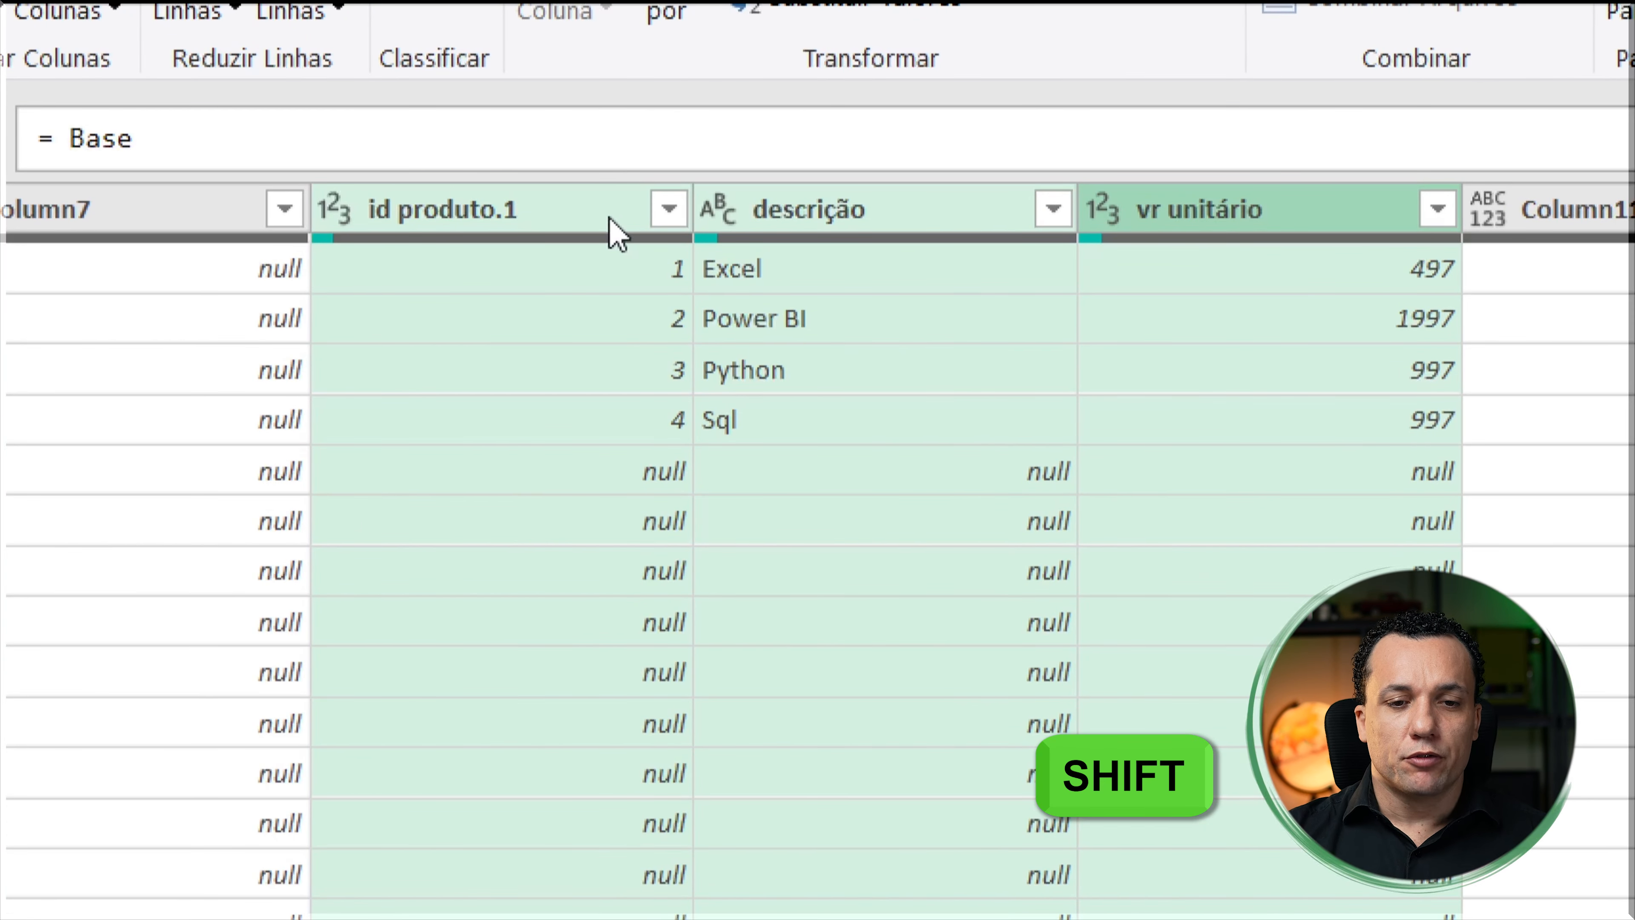
pyautogui.rightClick(587, 200)
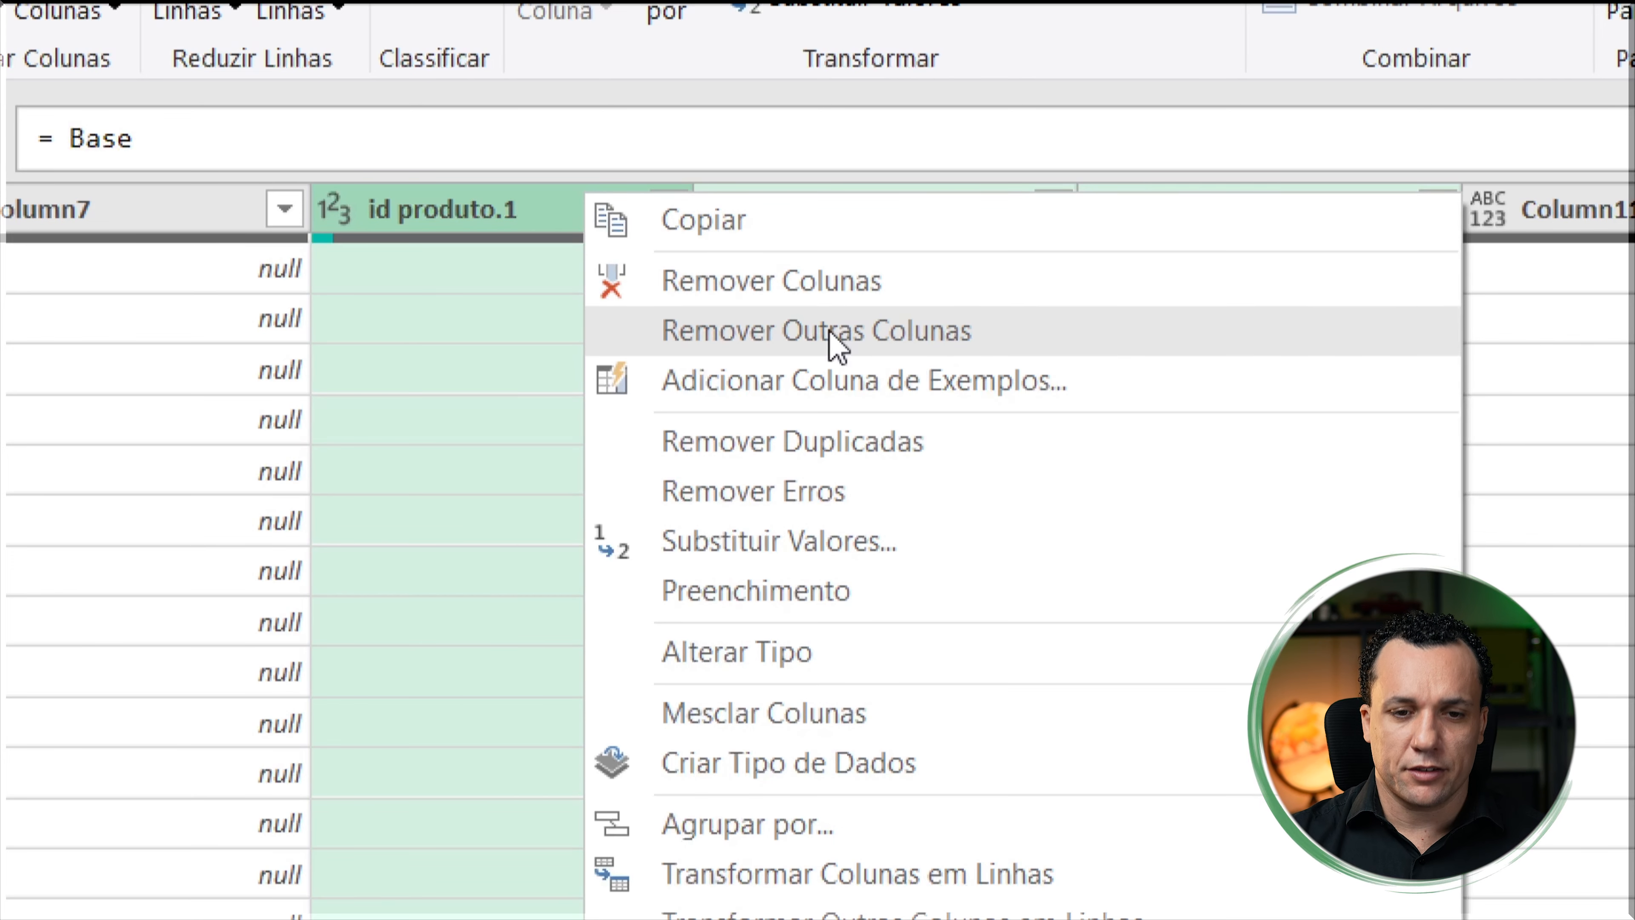
pyautogui.click(904, 345)
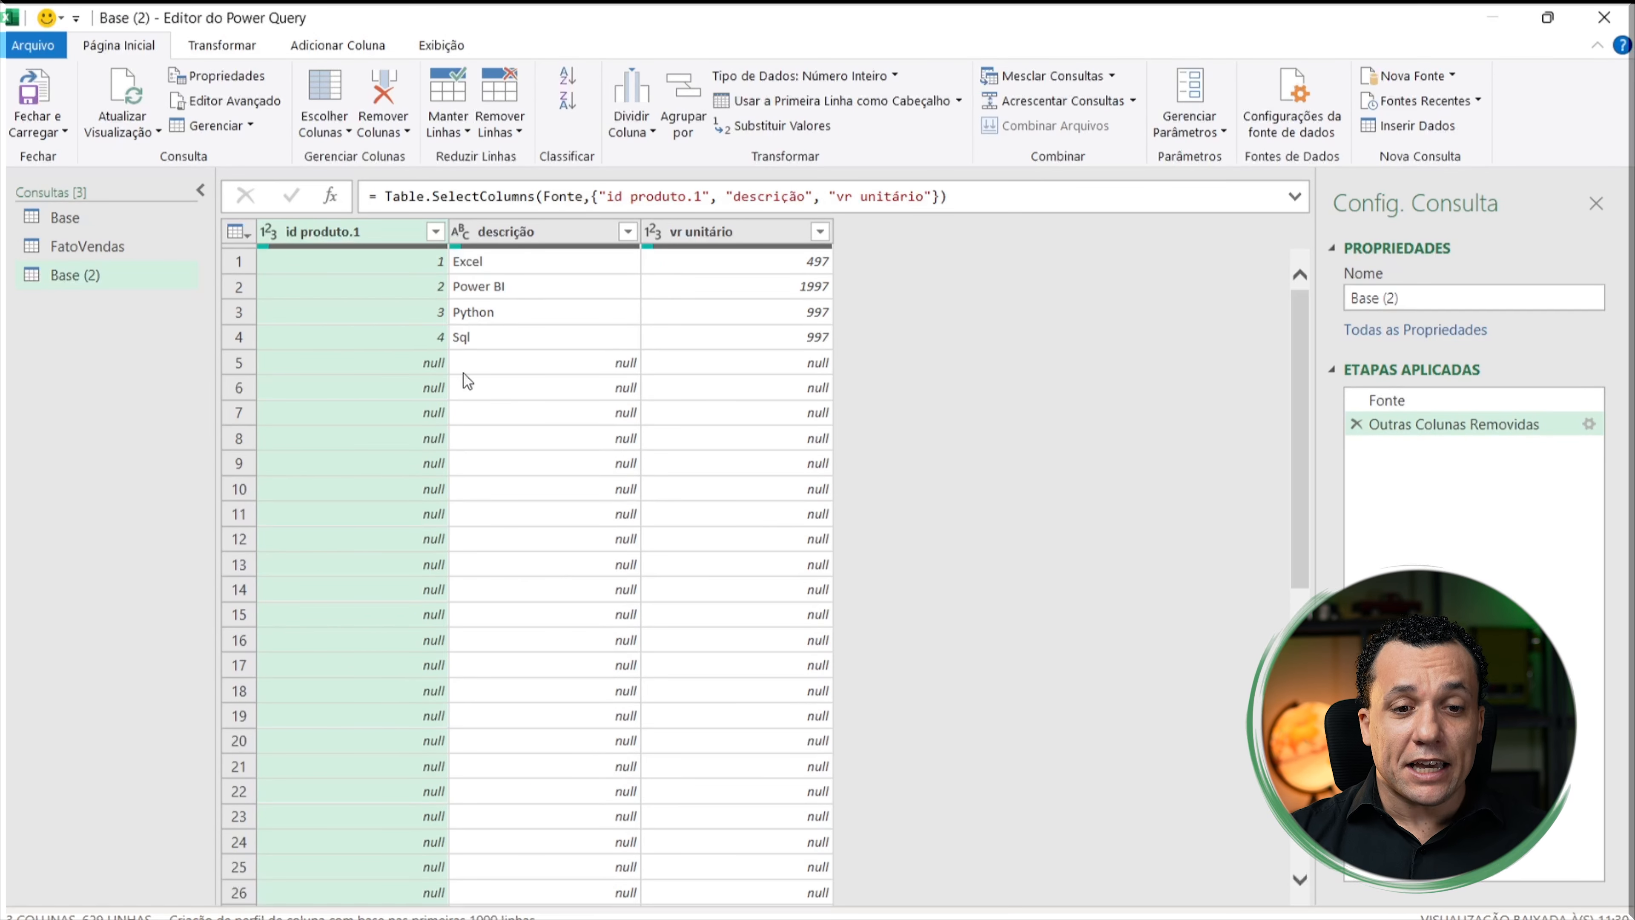
# Step: Filter the id produto.1 column to exclude null rows using the Diferente de number filter
pyautogui.click(428, 364)
pyautogui.click(407, 410)
pyautogui.click(410, 464)
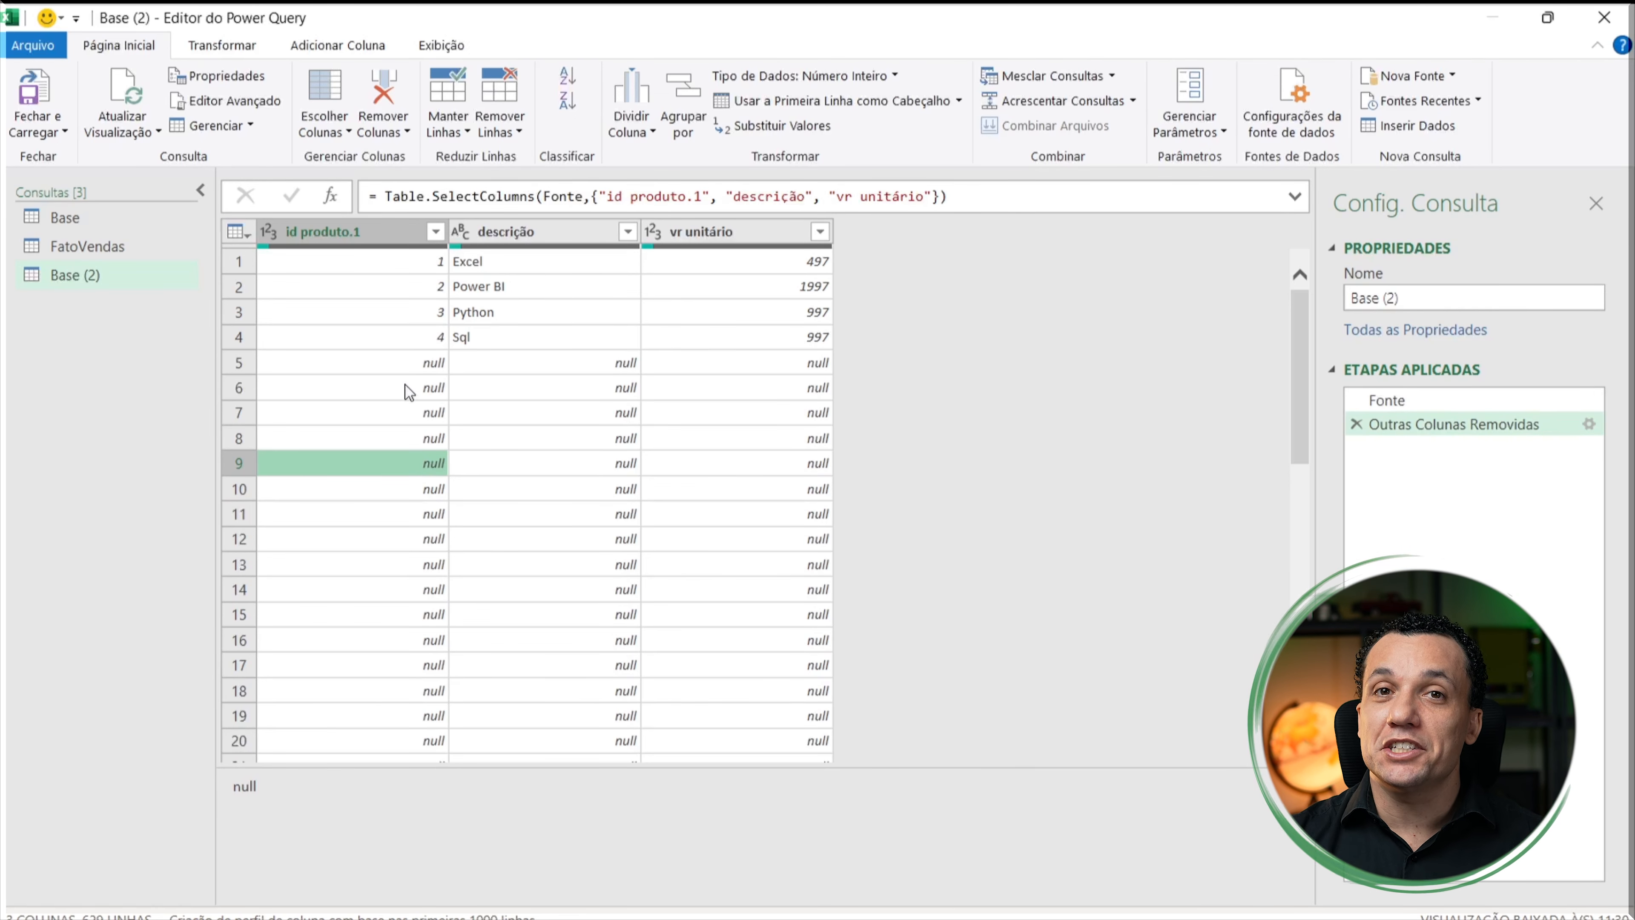
pyautogui.rightClick(407, 367)
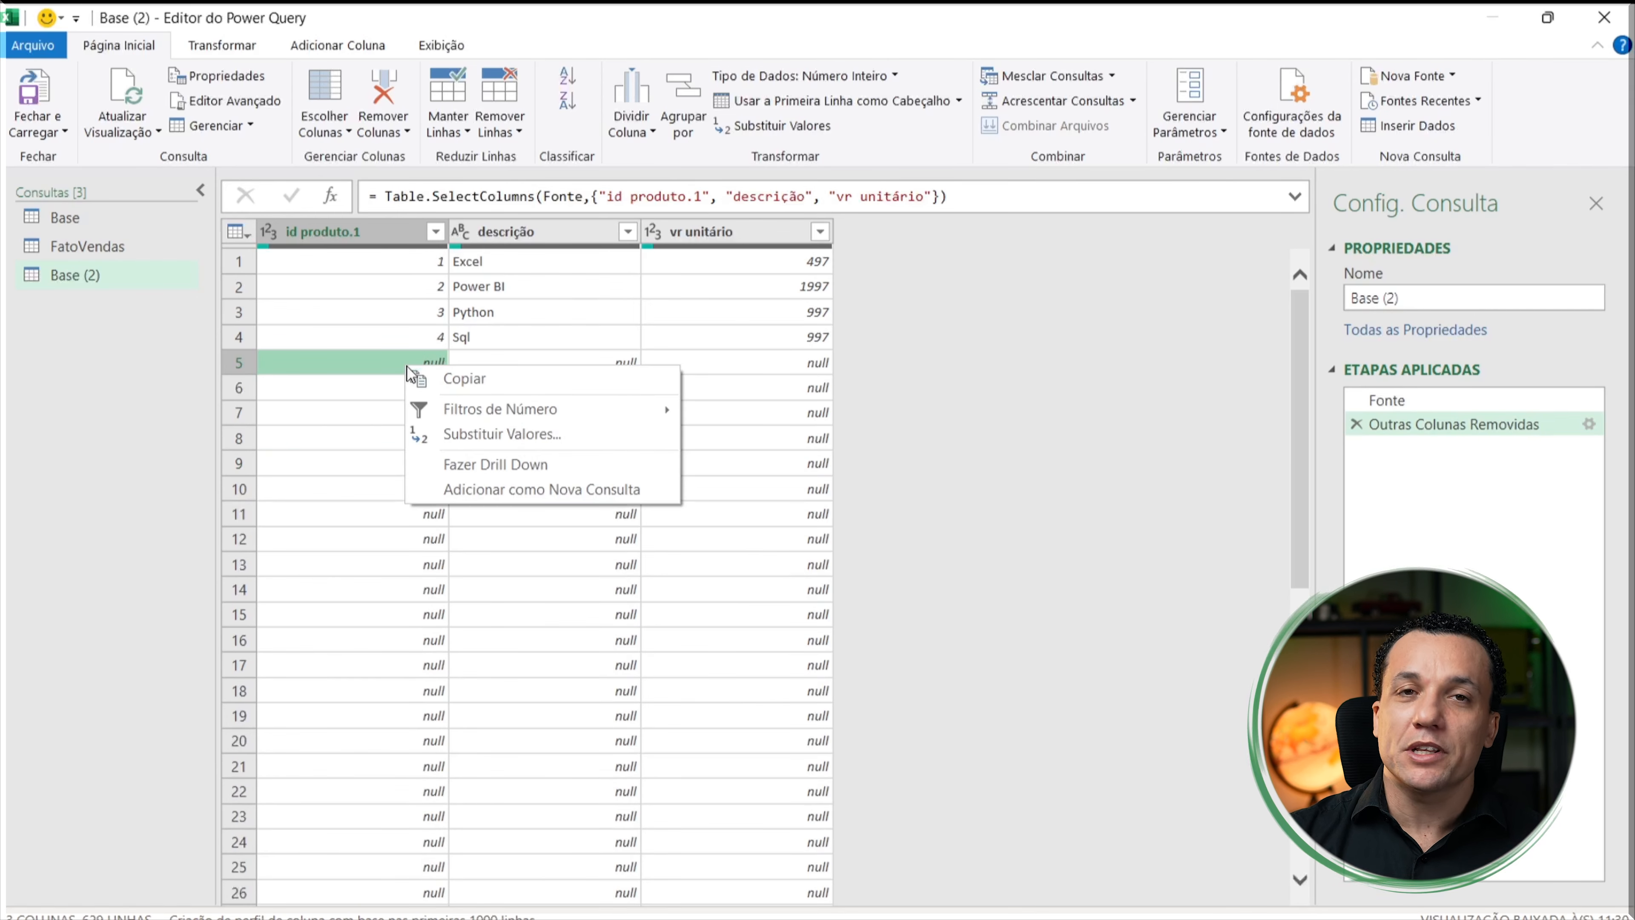
pyautogui.moveTo(483, 417)
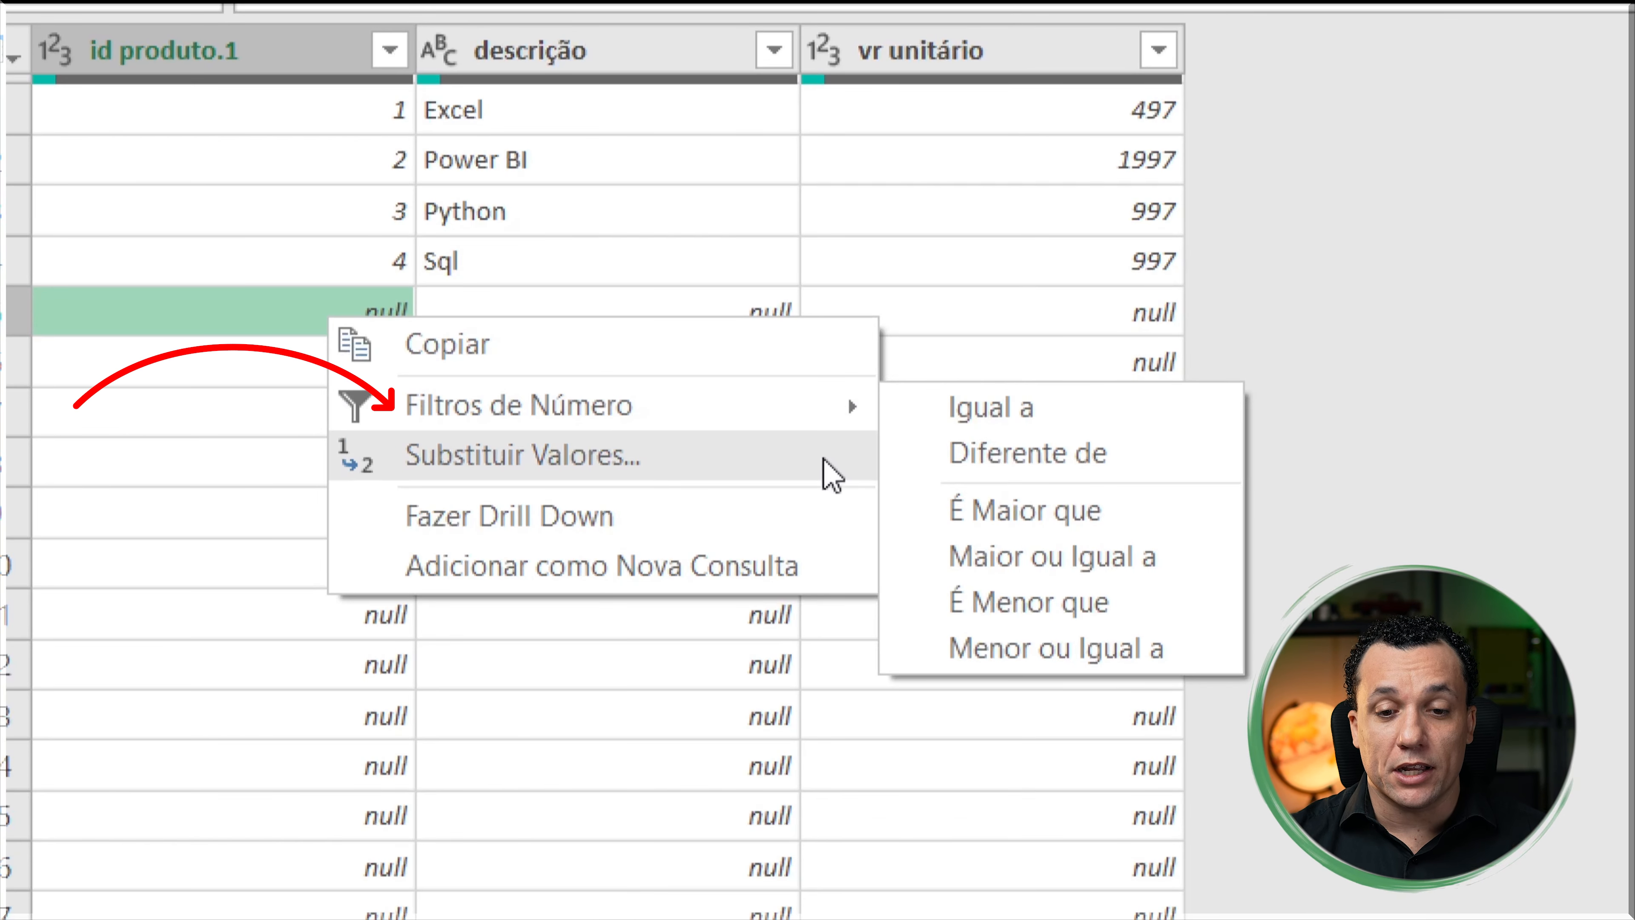
pyautogui.moveTo(726, 403)
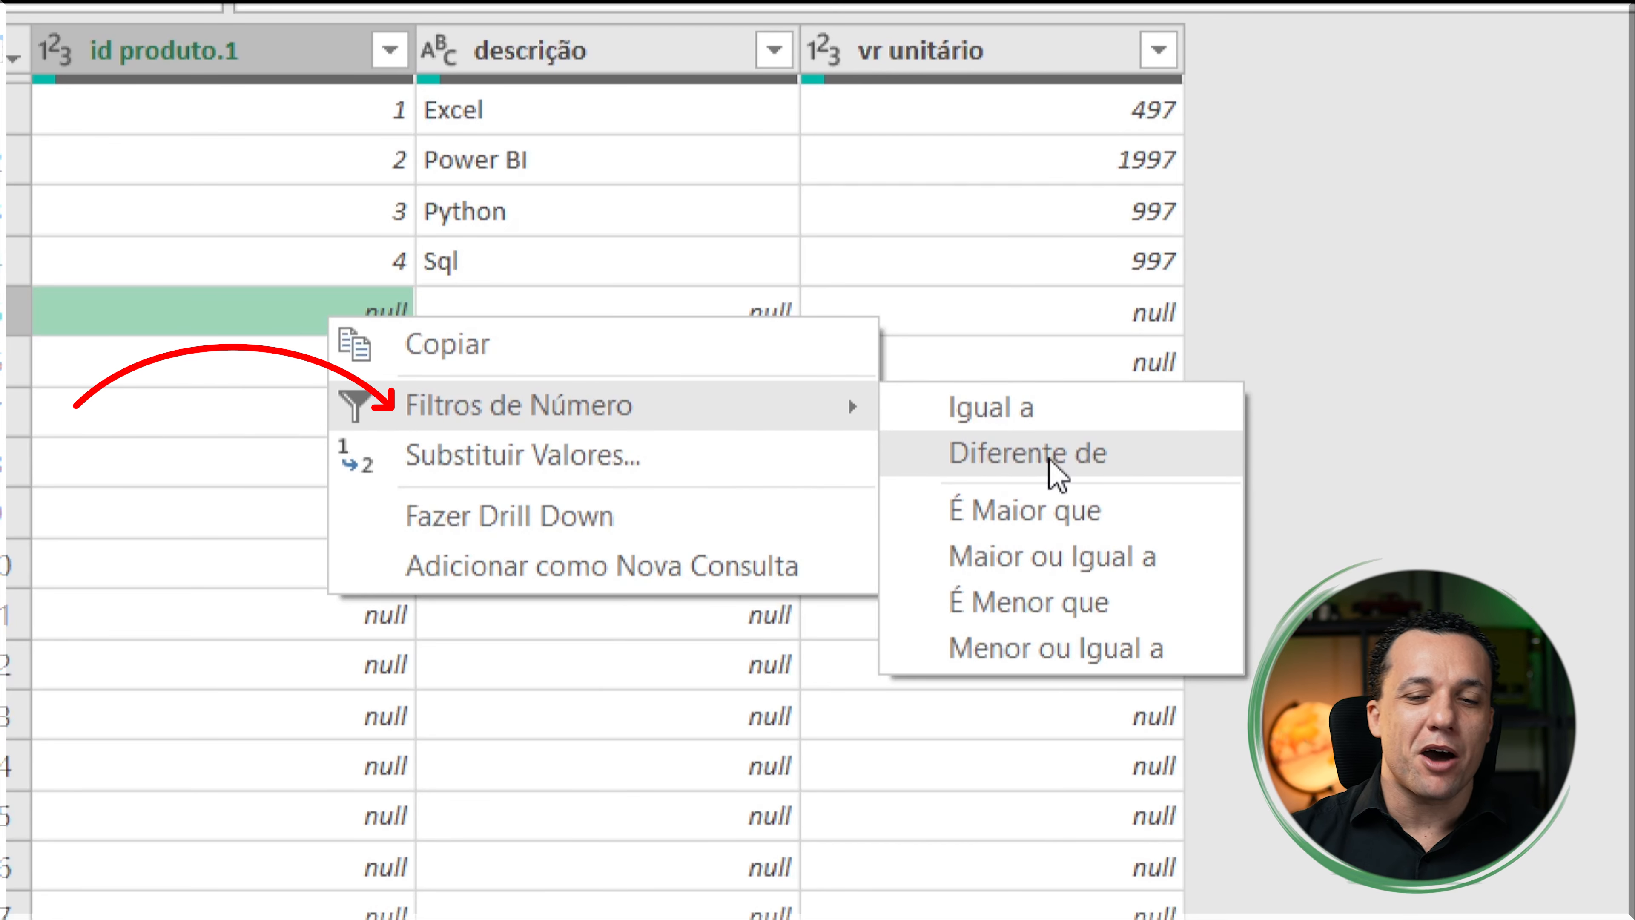
pyautogui.click(1050, 459)
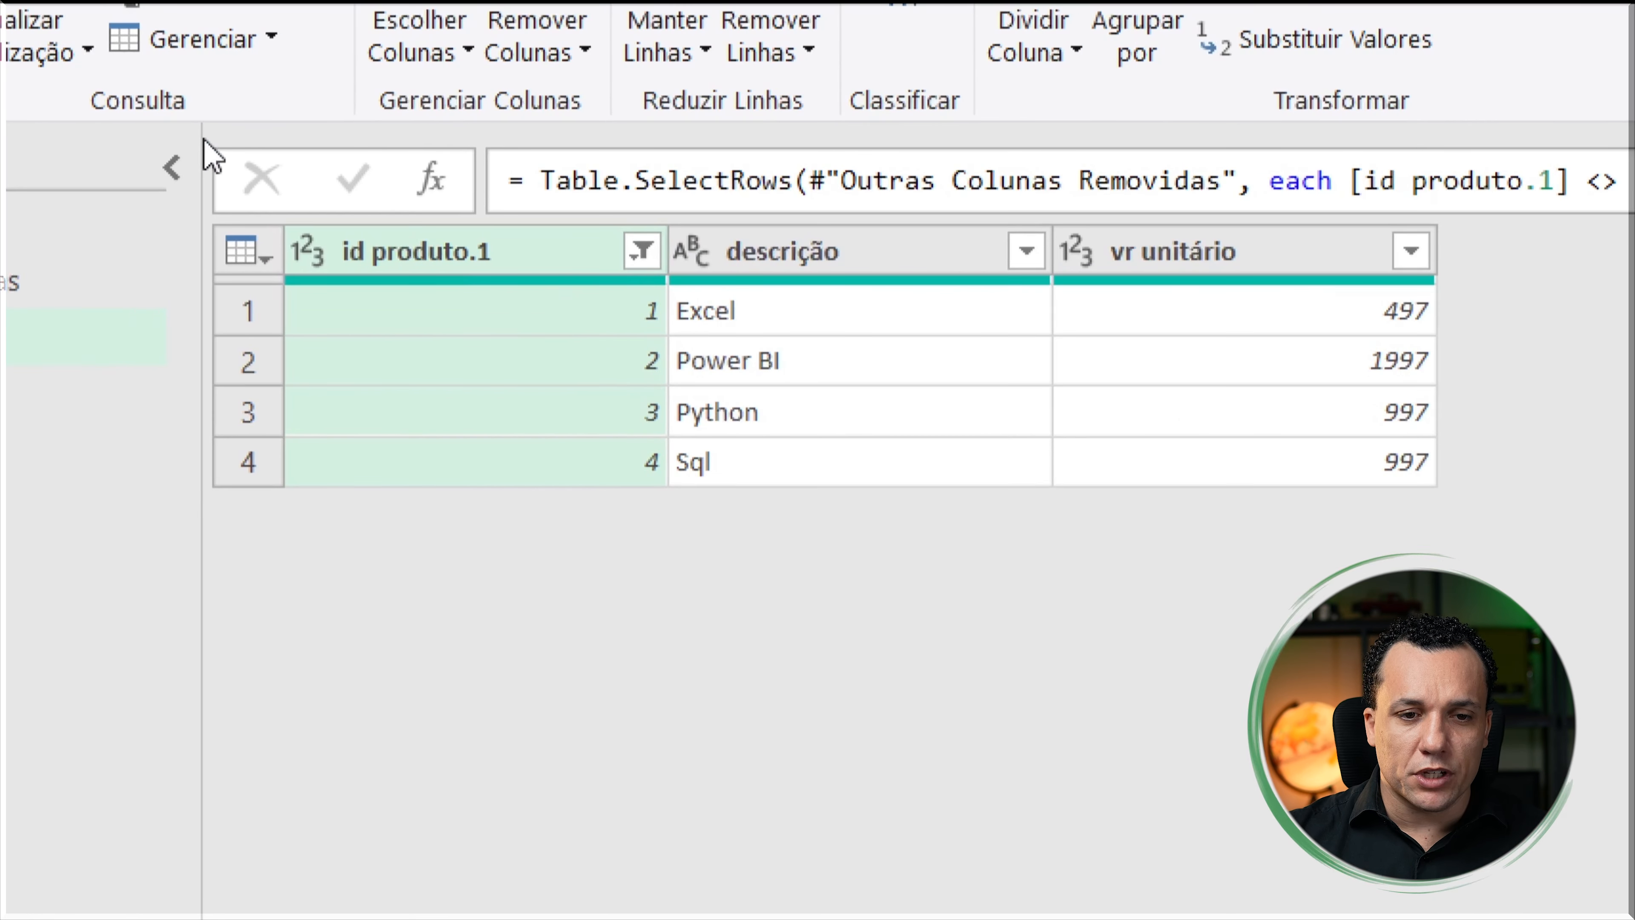
# Step: Rename the id produto.1 column as id produto
pyautogui.doubleClick(499, 252)
pyautogui.click(544, 238)
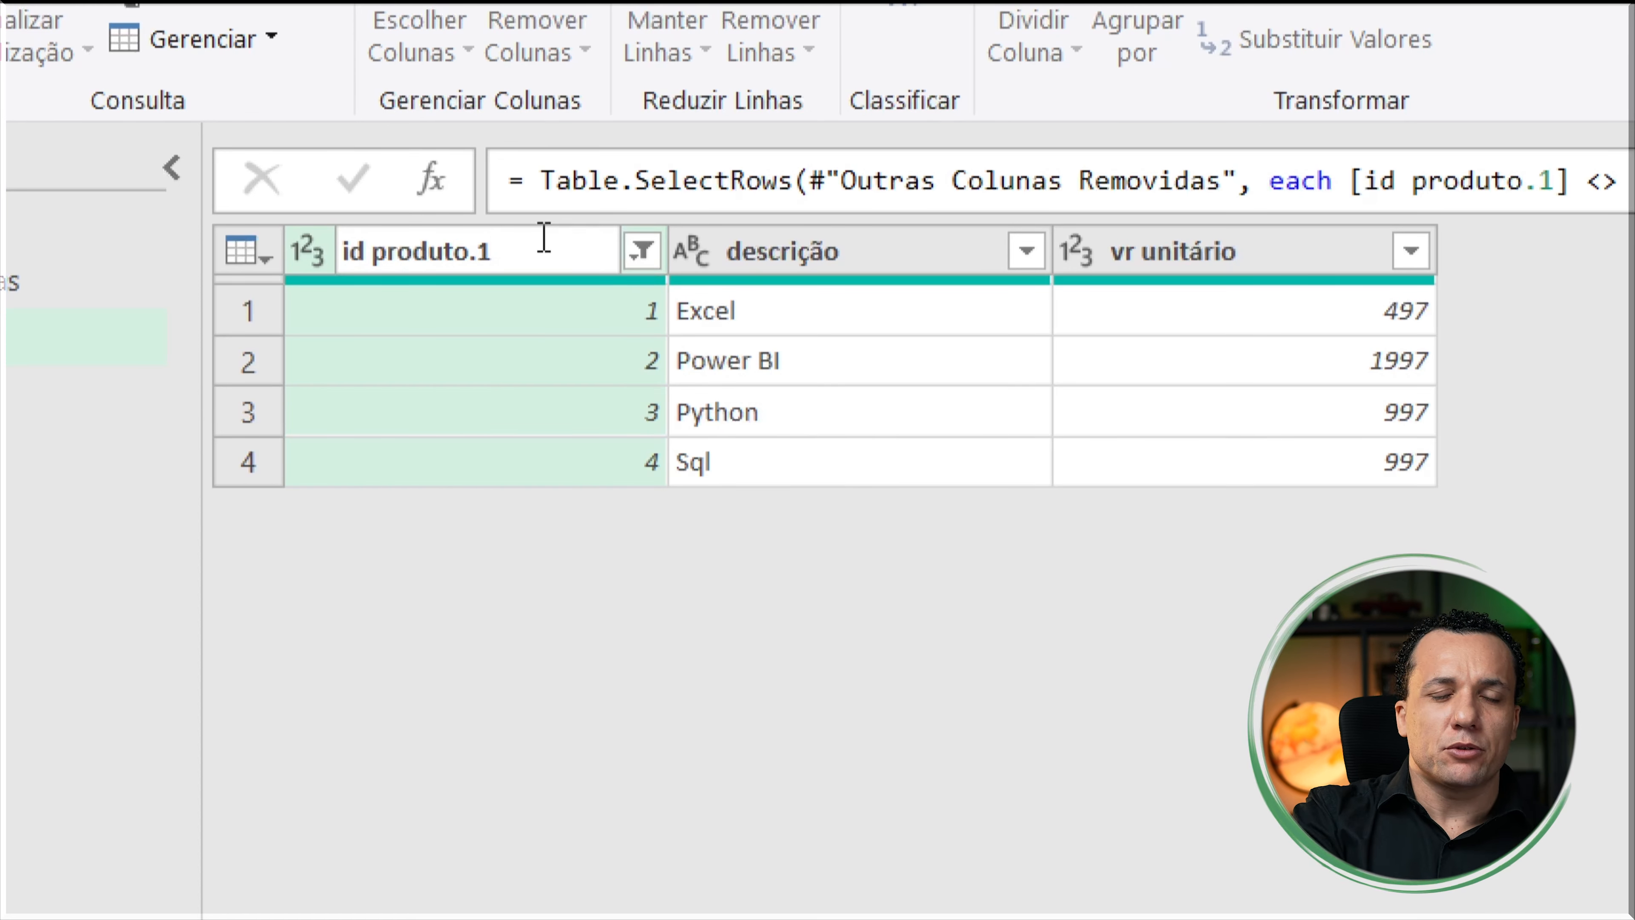
pyautogui.press('BackSpace')
pyautogui.press('BackSpace')
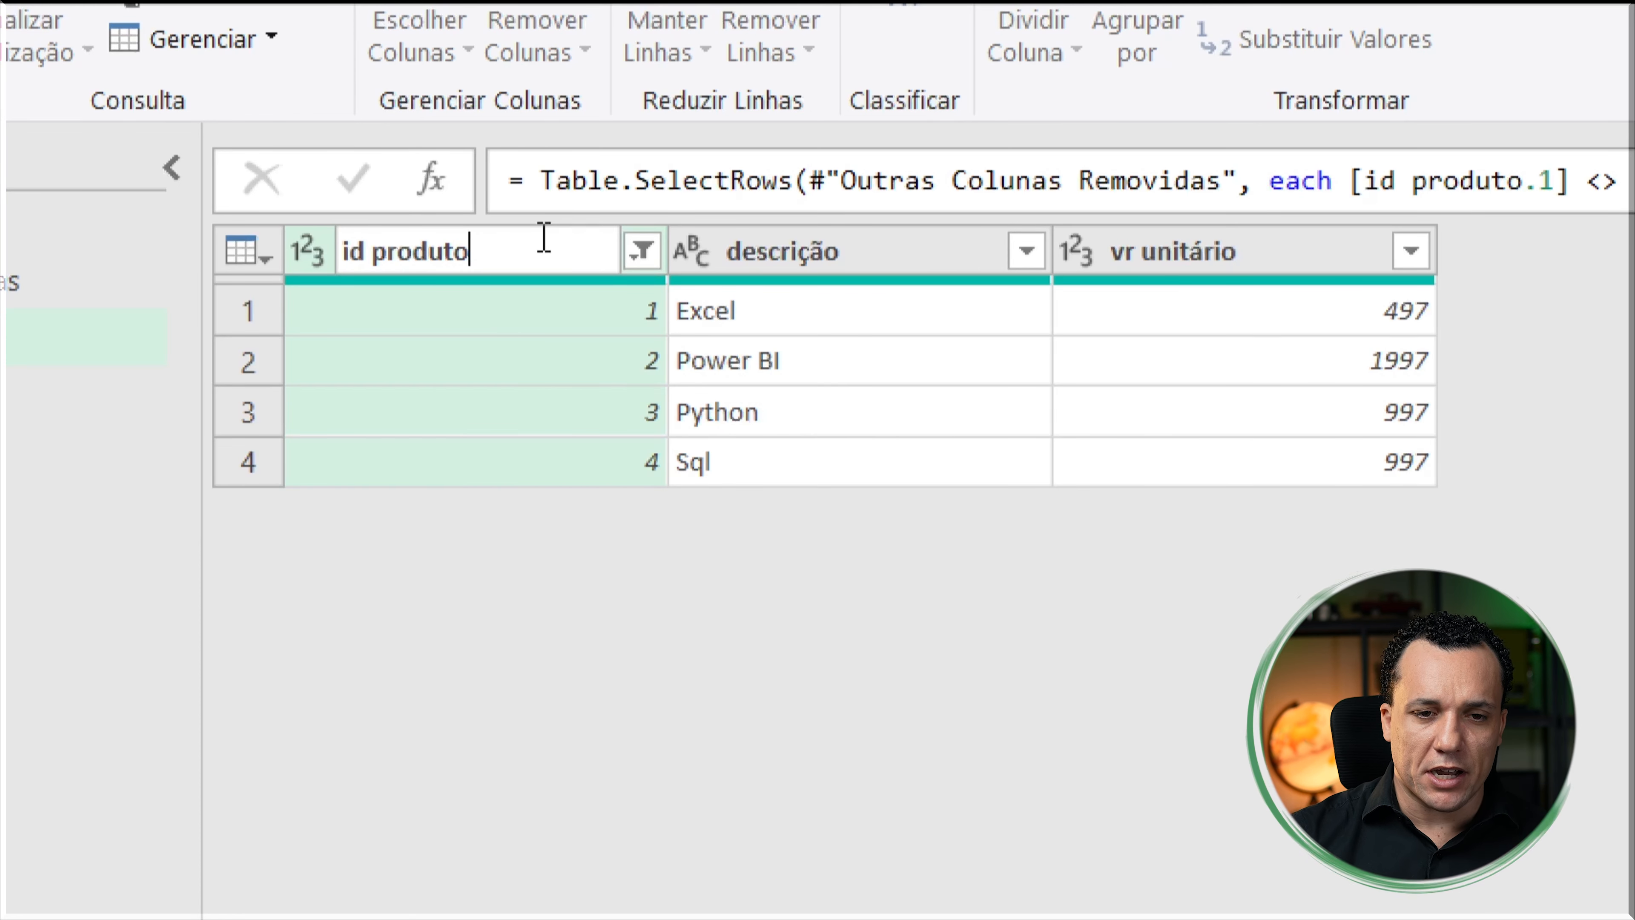
pyautogui.press('Return')
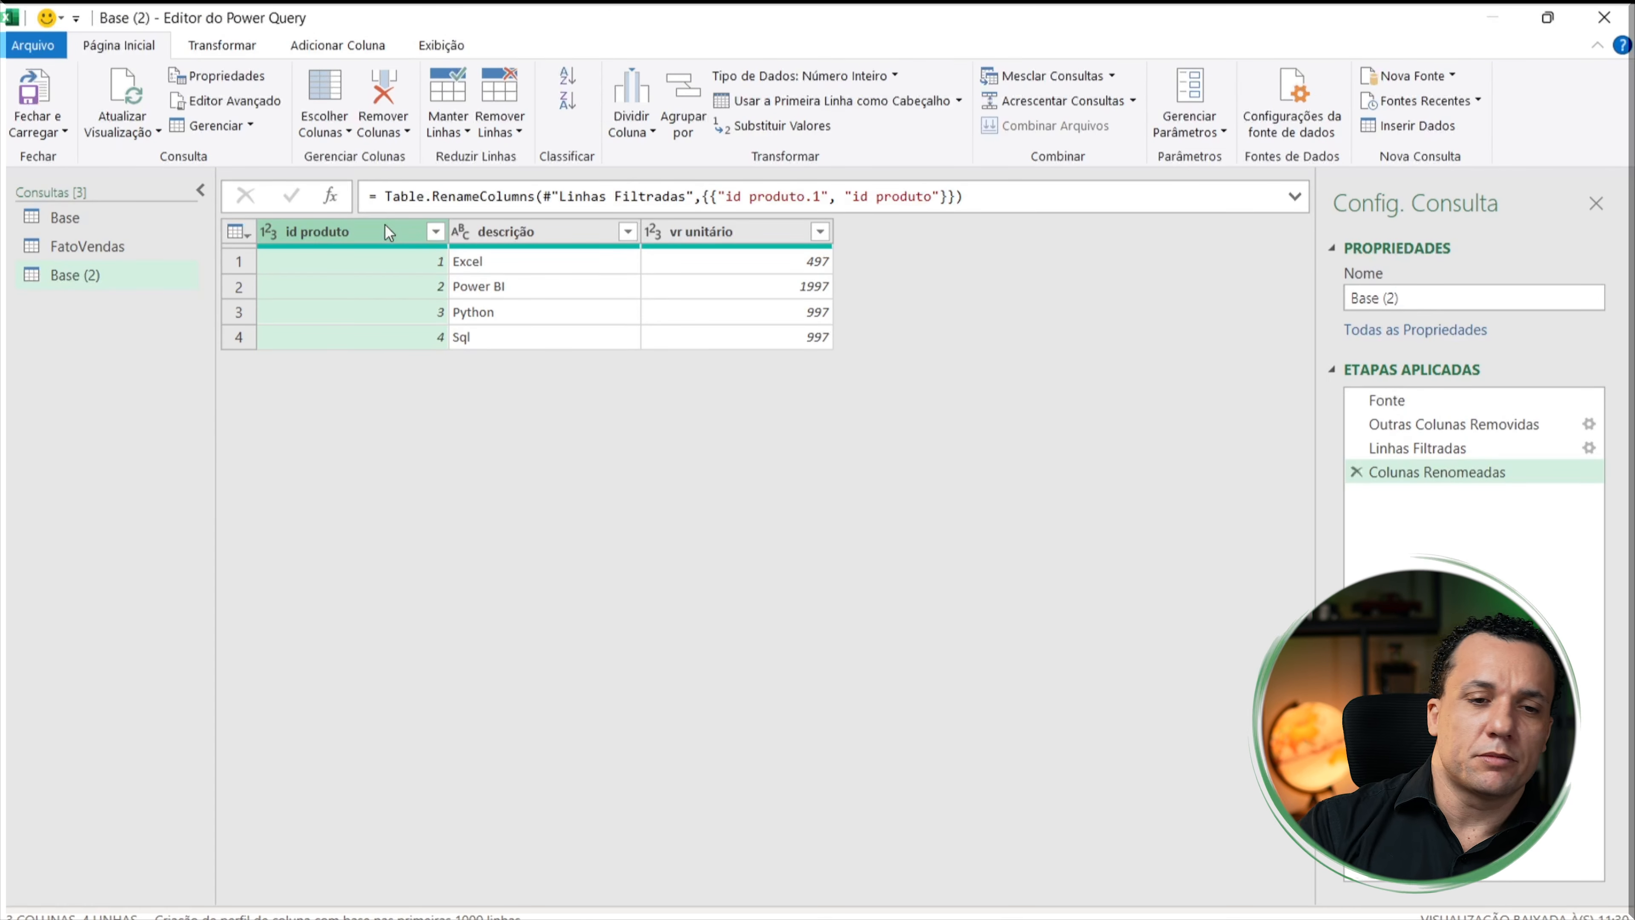
# Step: Review the Fonte and Navegação applied steps of the Base query
pyautogui.click(106, 225)
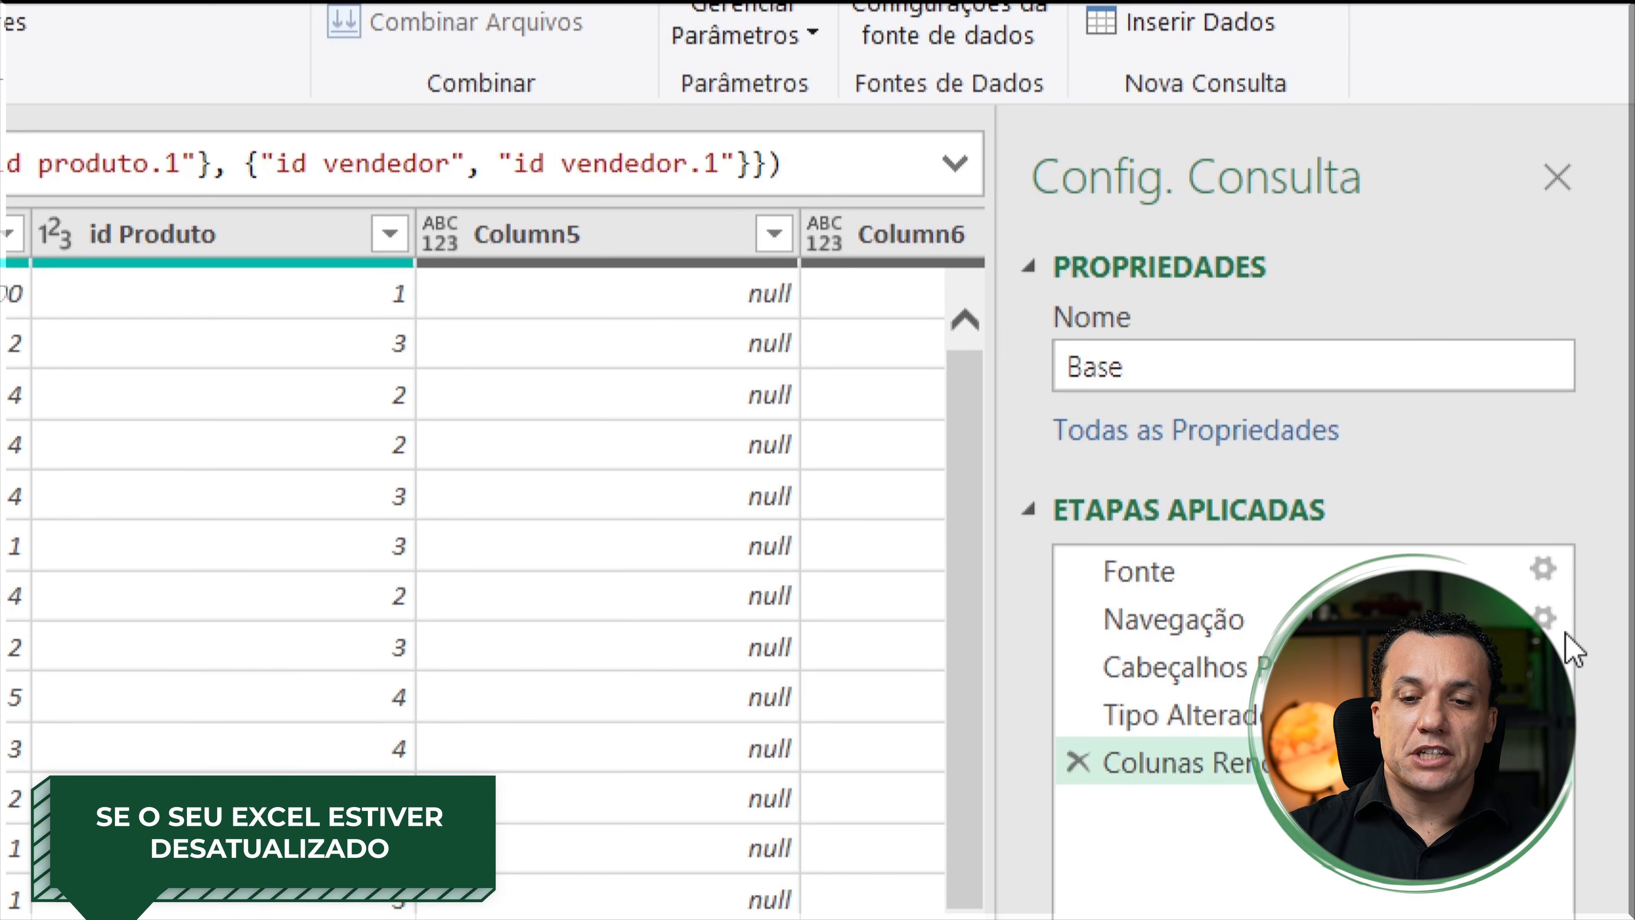
pyautogui.click(1145, 572)
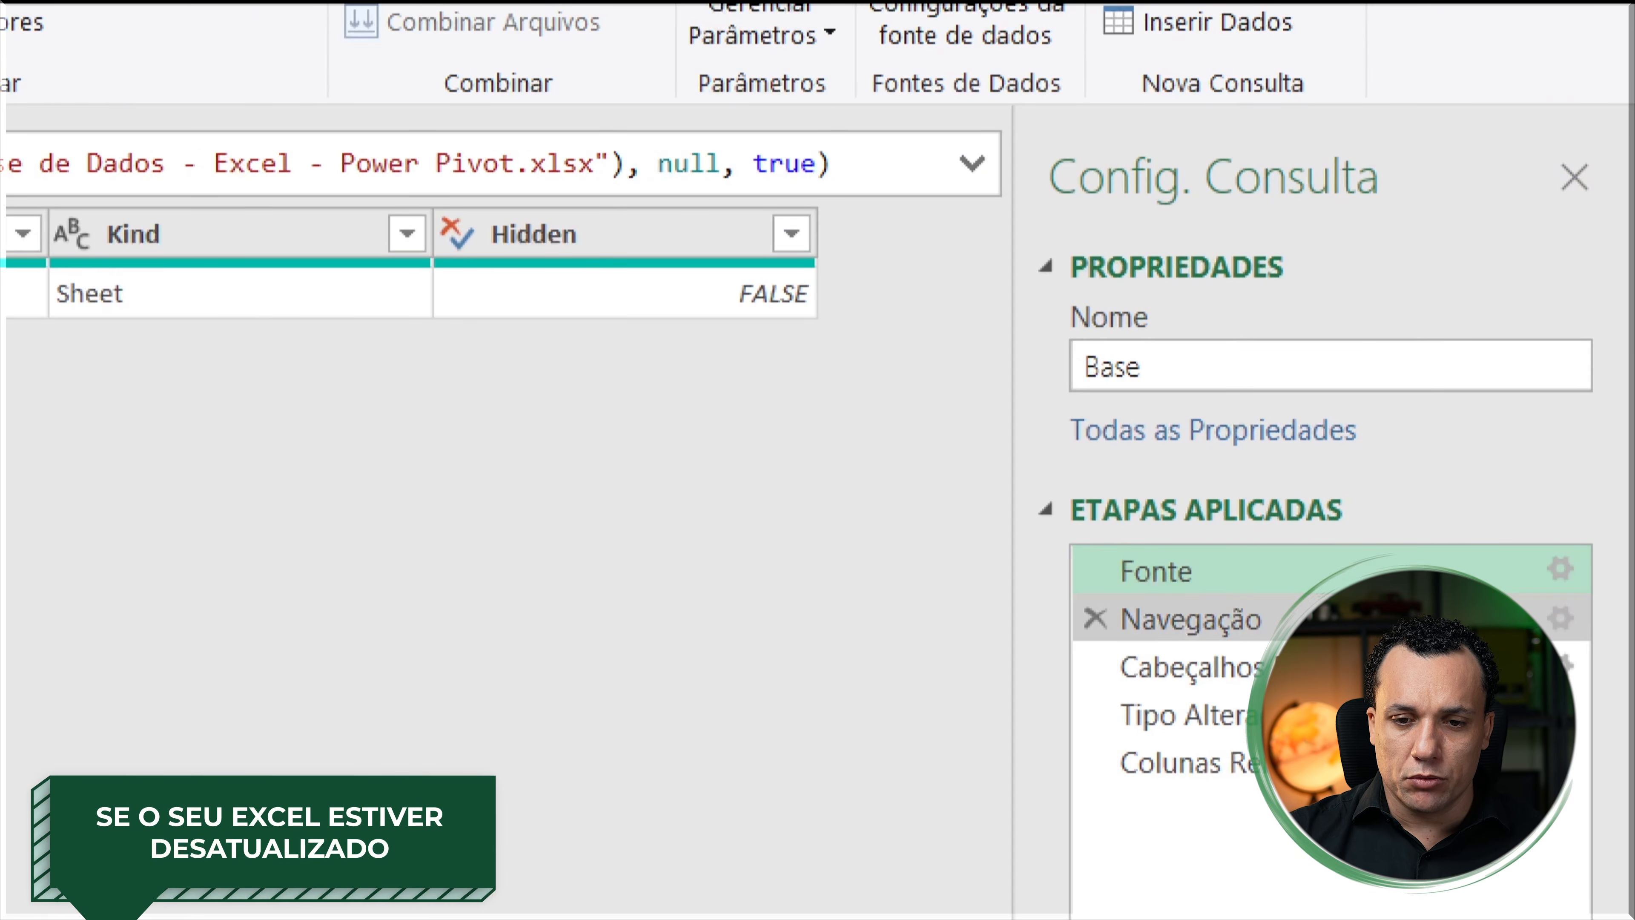
pyautogui.click(1326, 620)
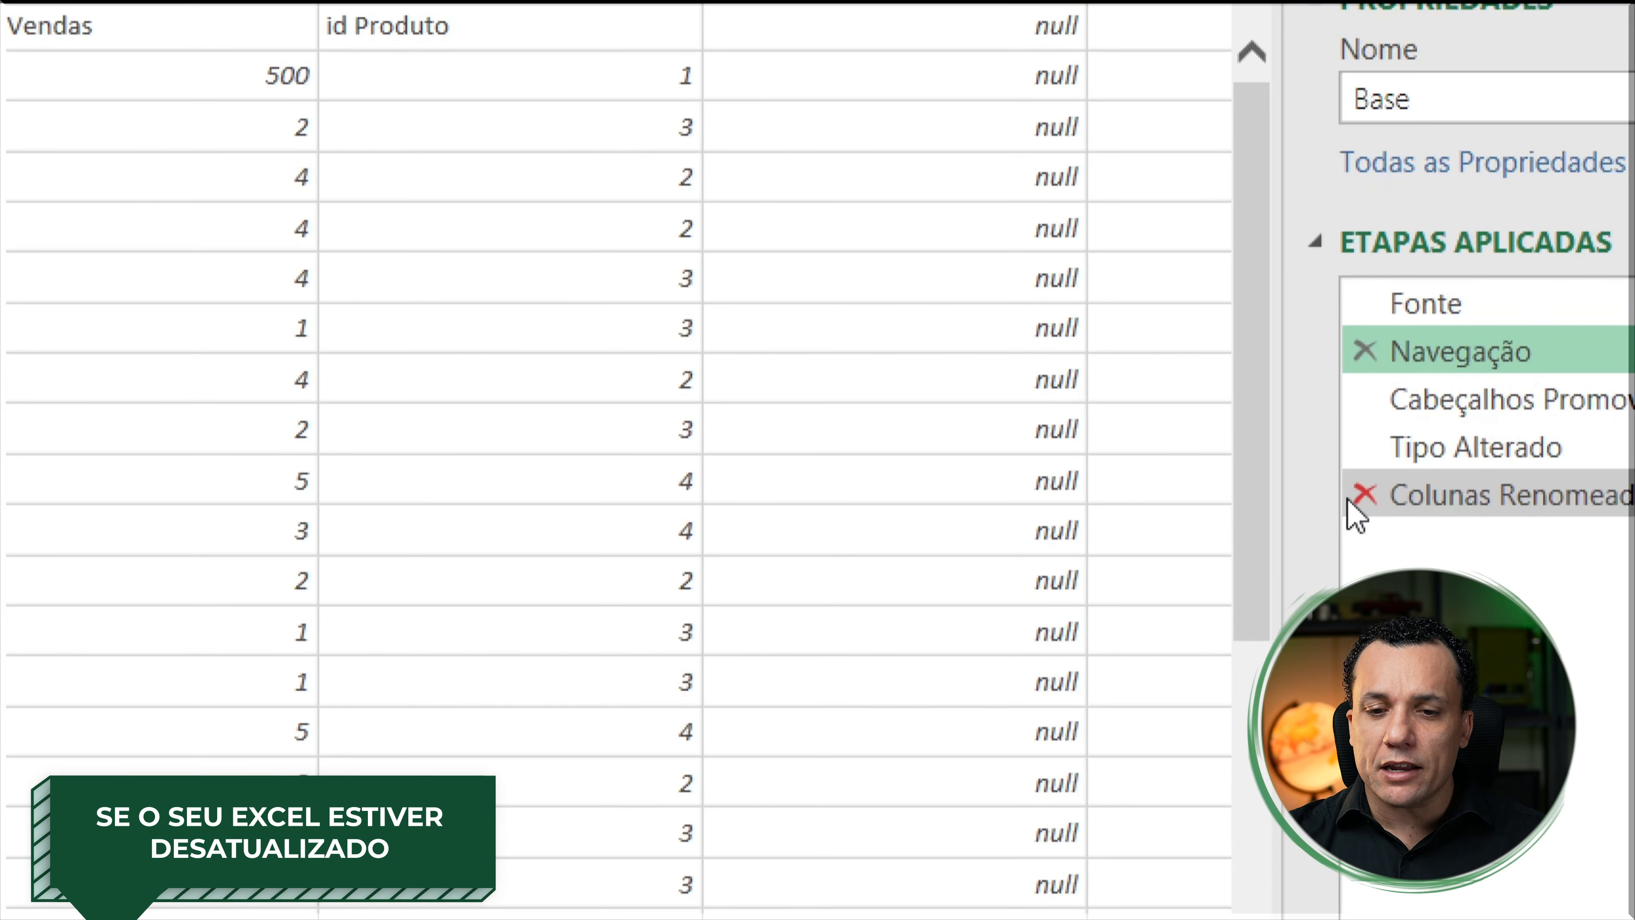
# Step: Delete every applied step after Navegação in Base, and use the first row as the column headers
pyautogui.click(1363, 496)
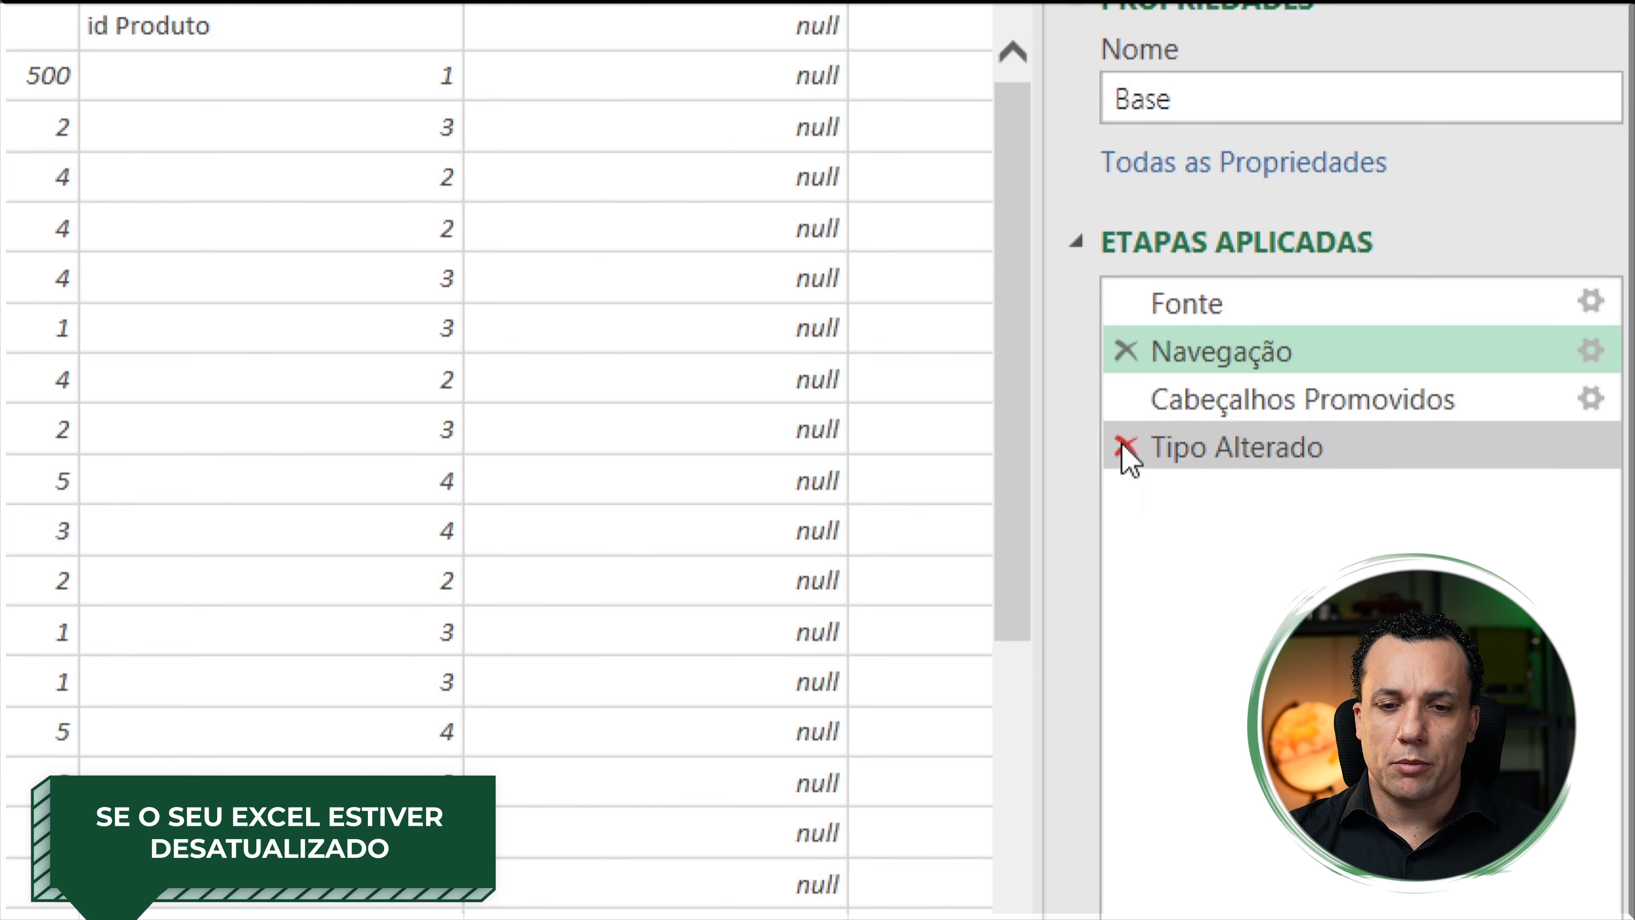
pyautogui.click(1125, 446)
pyautogui.click(1125, 398)
pyautogui.rightClick(1237, 361)
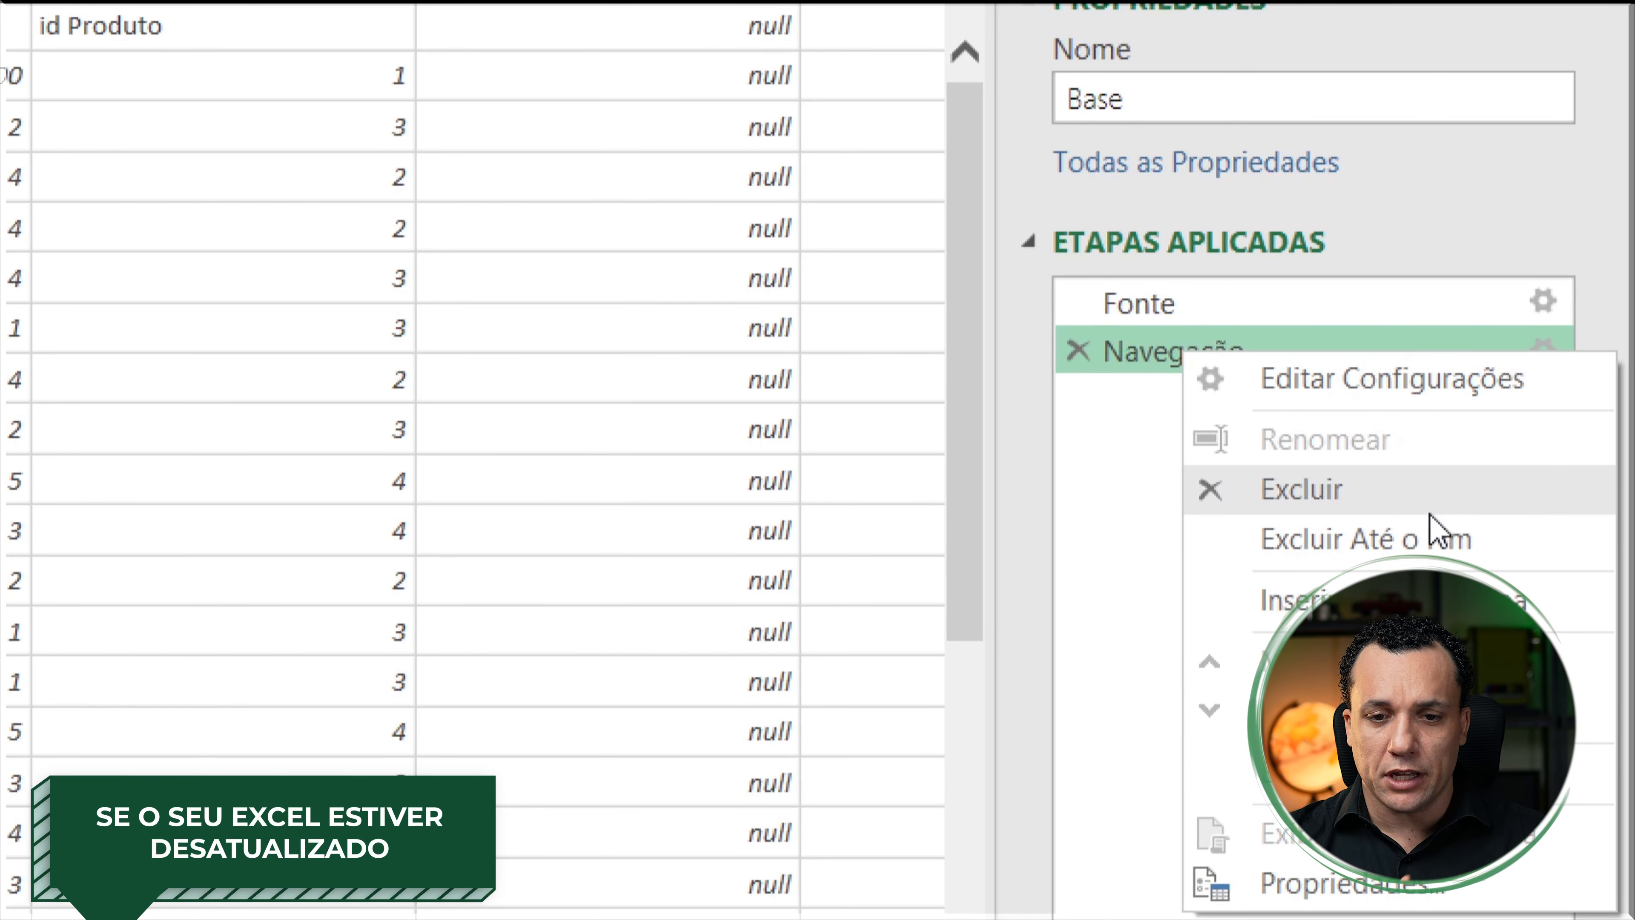
pyautogui.click(203, 250)
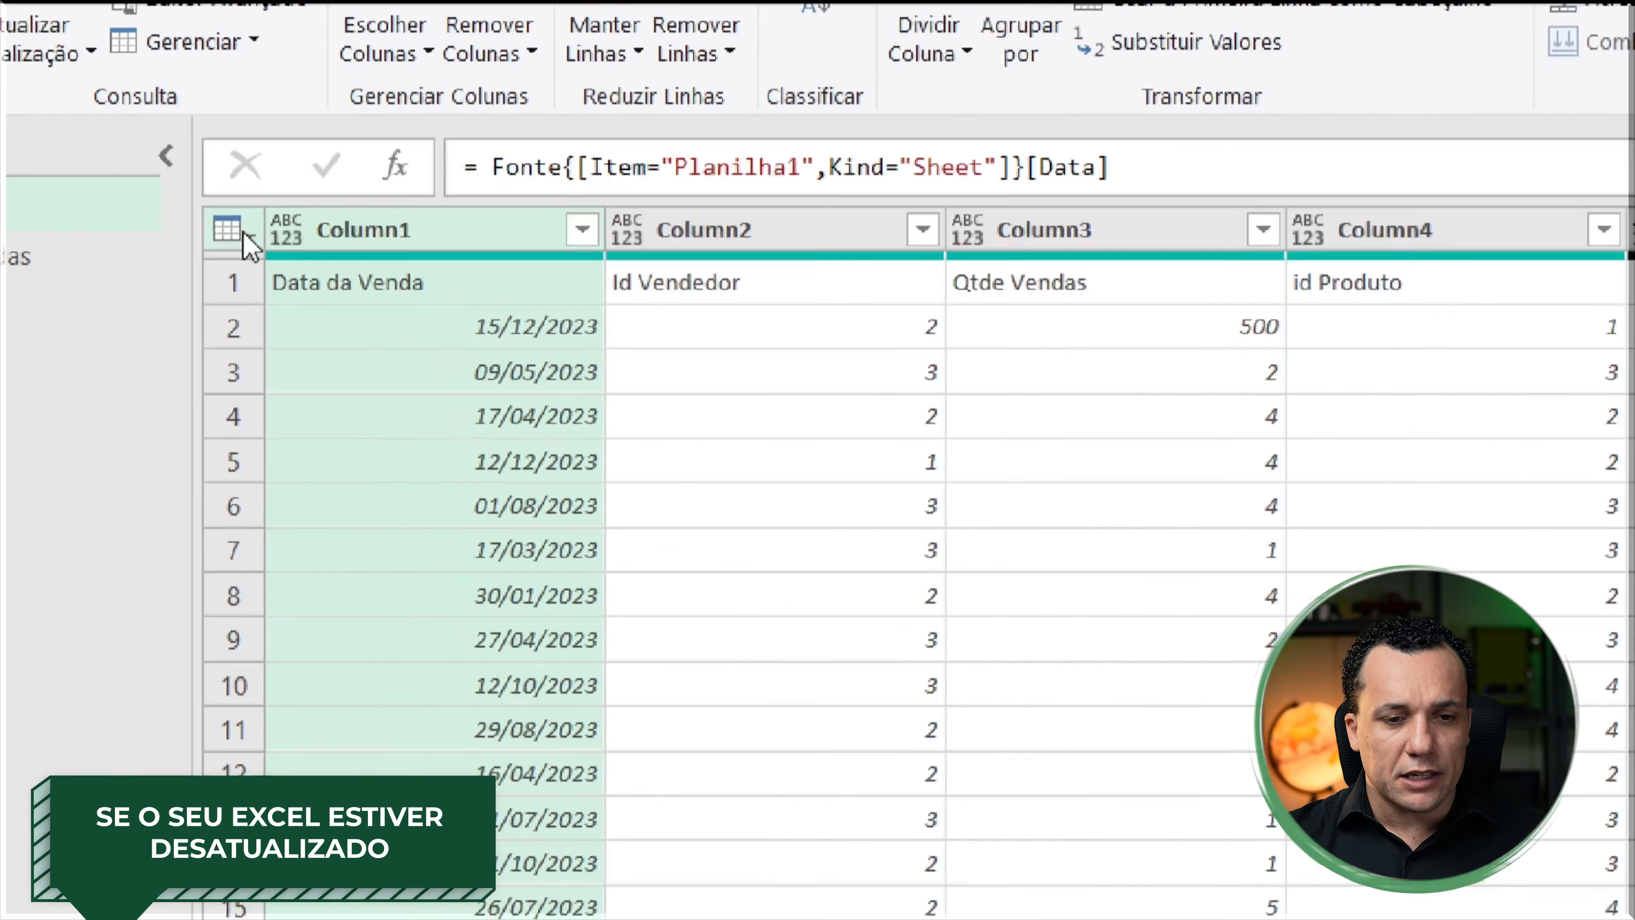
pyautogui.click(247, 243)
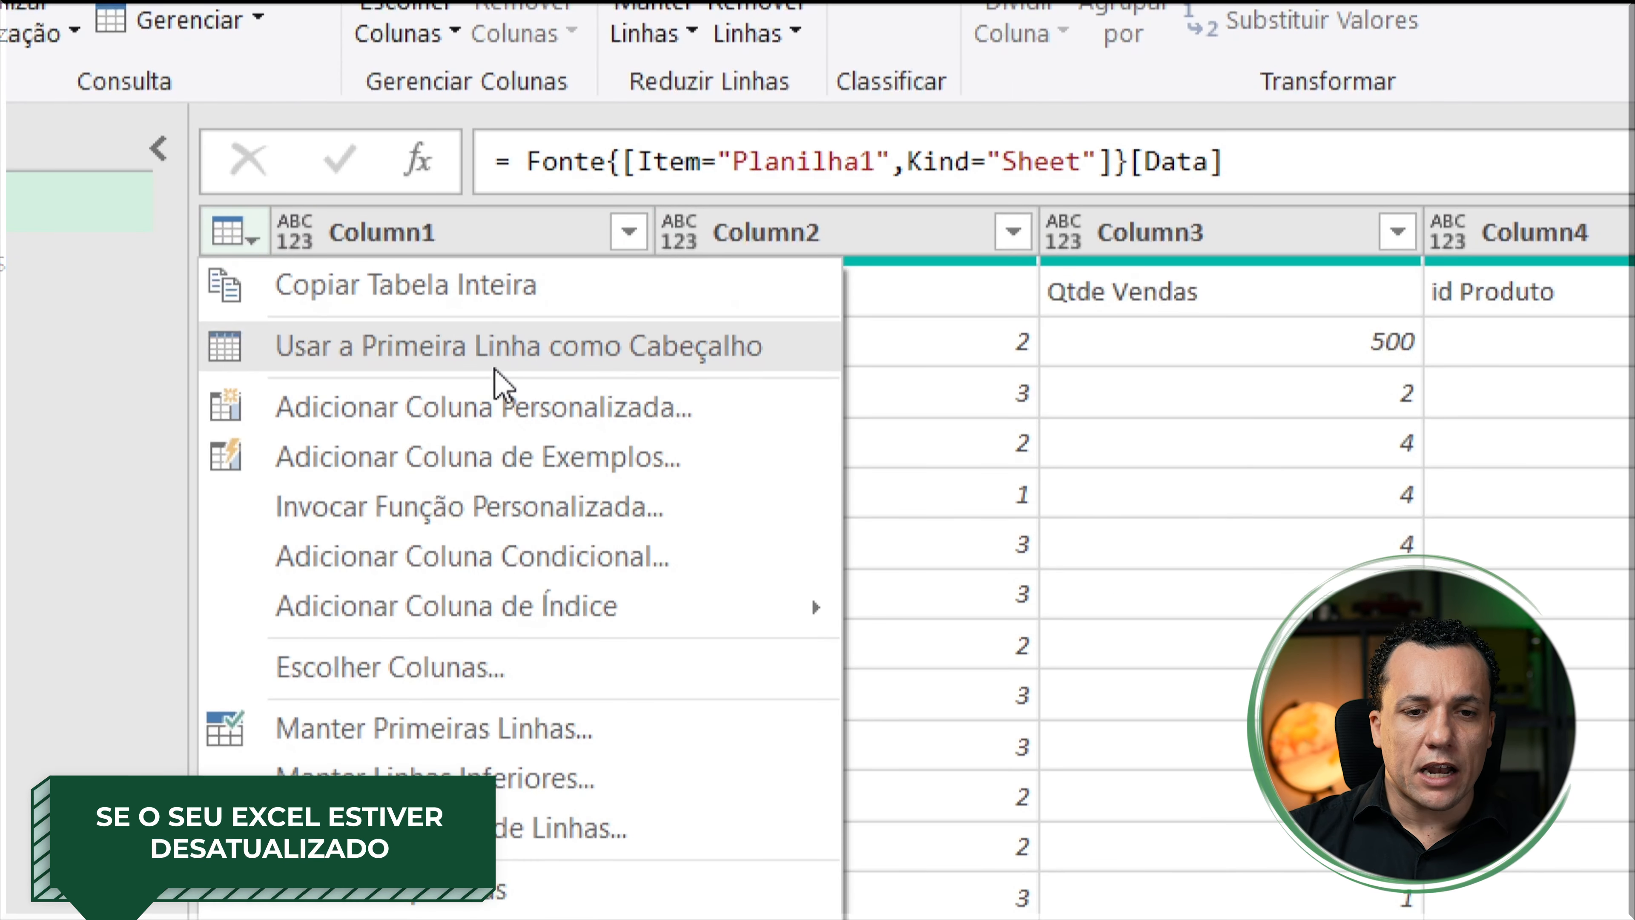
pyautogui.click(509, 349)
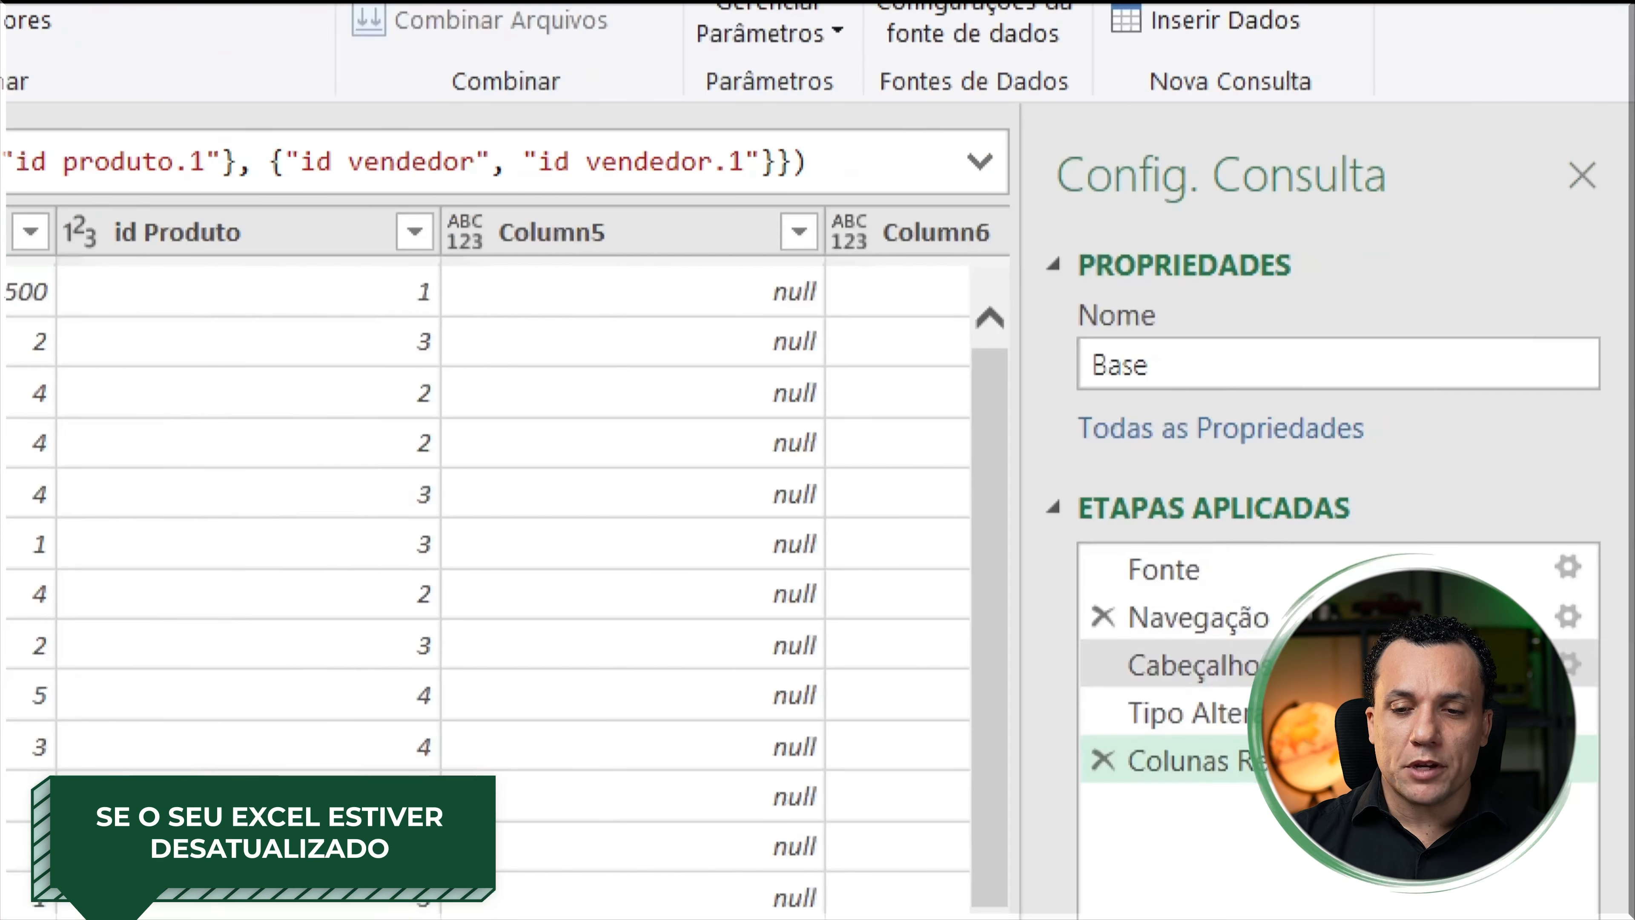
# Step: Examine Base's Tipo Alterado and Colunas Renomeadas steps and the data type options for the Data da Venda column
pyautogui.click(1329, 714)
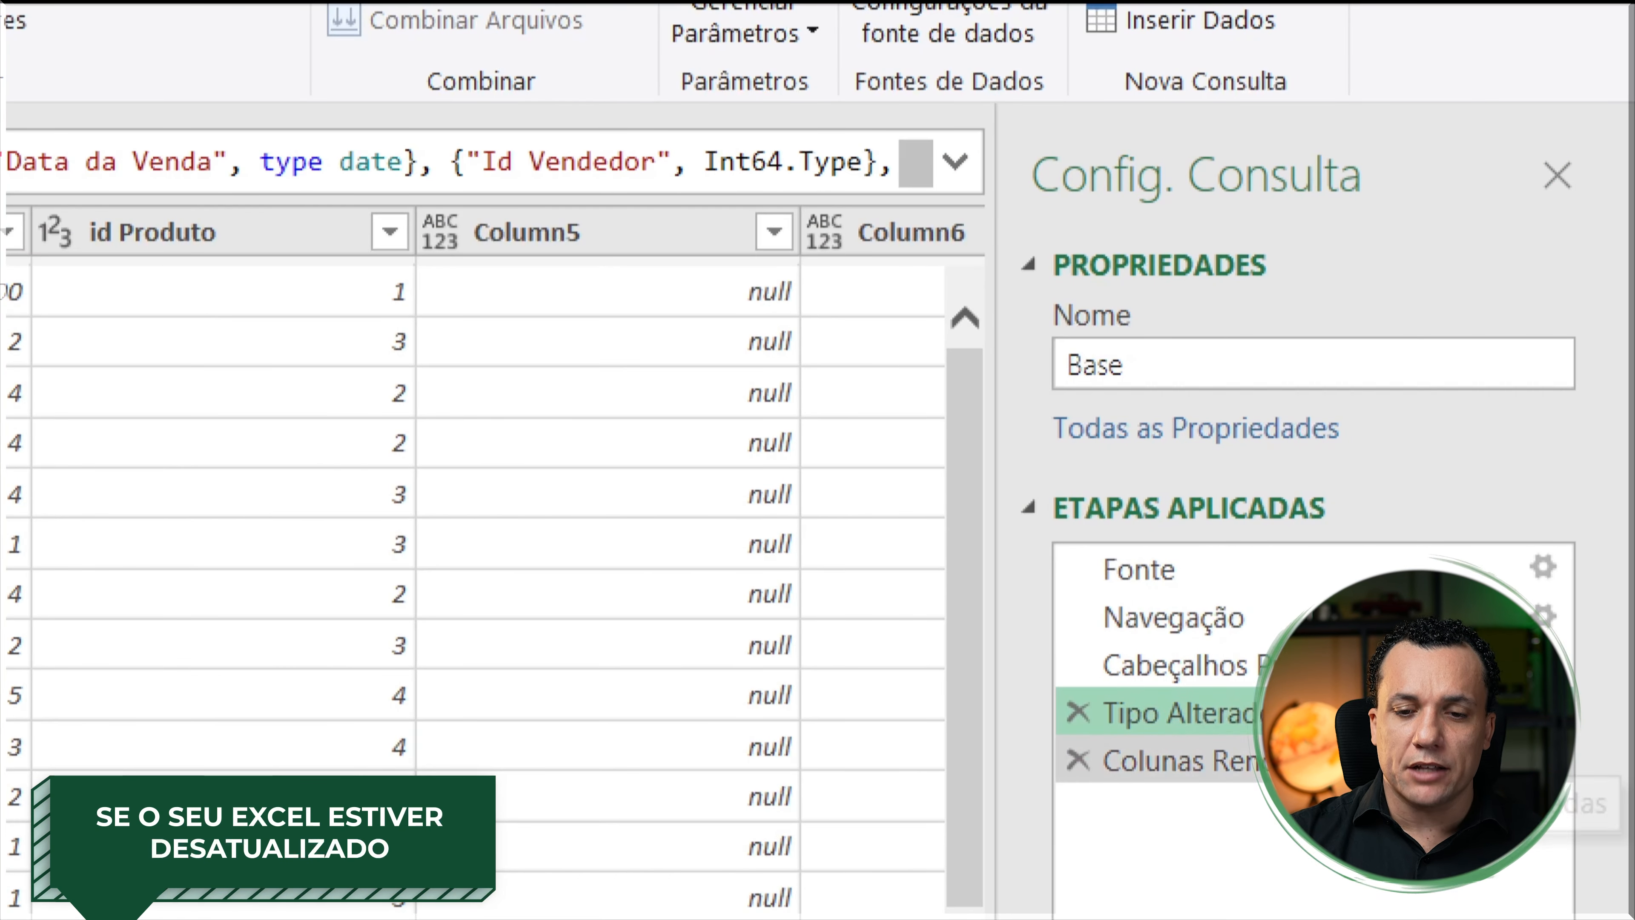
pyautogui.click(1329, 752)
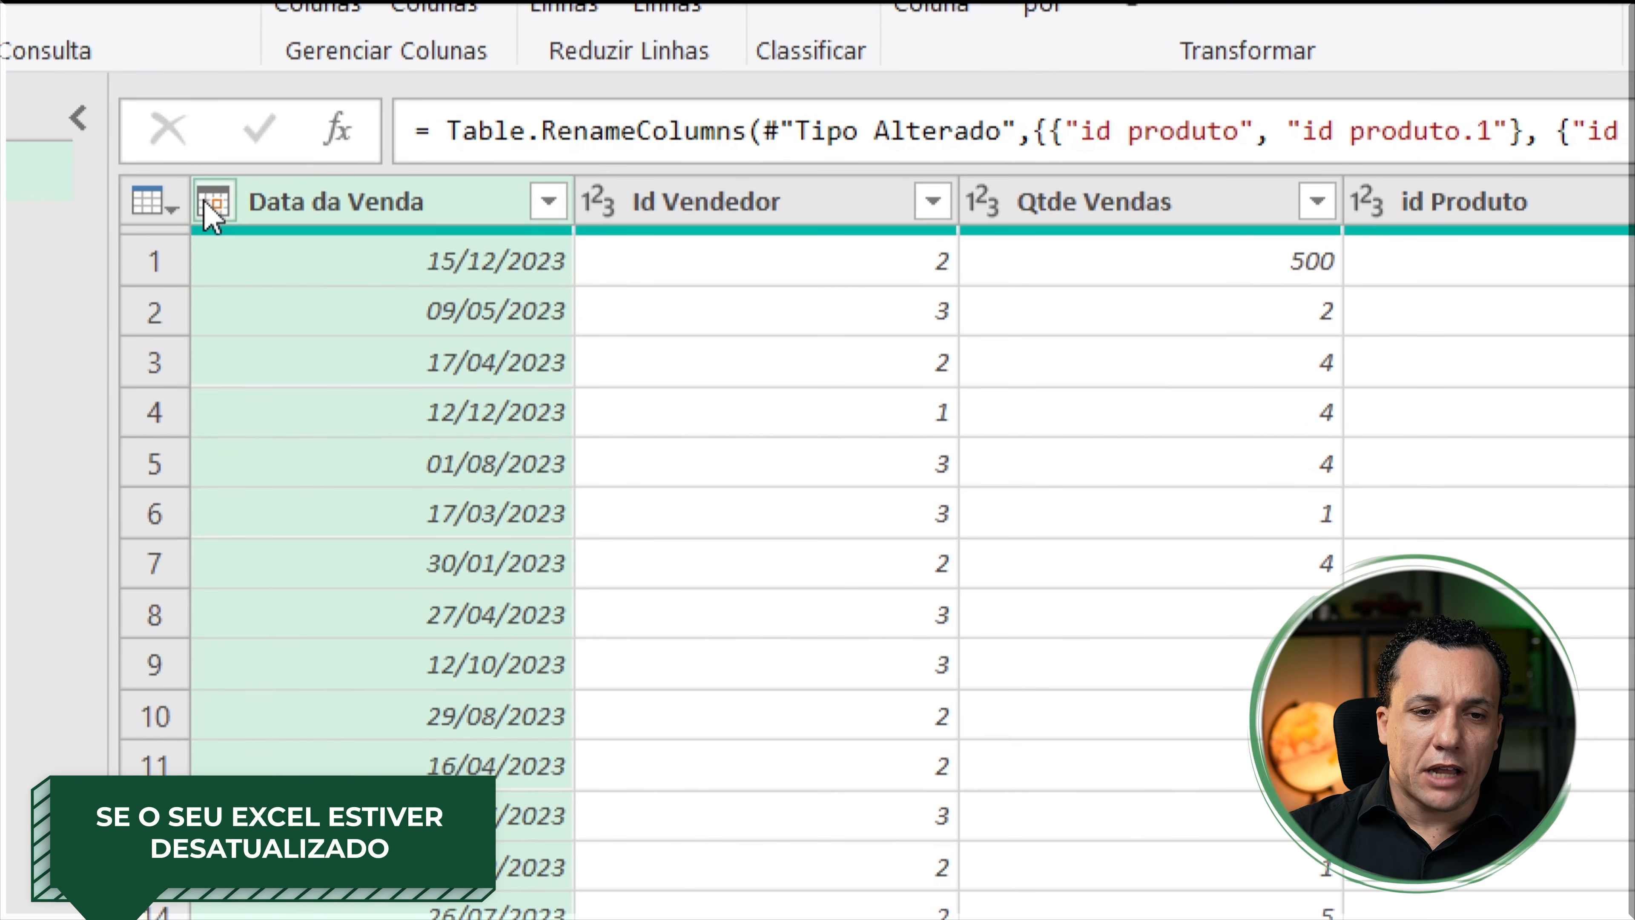
pyautogui.click(267, 231)
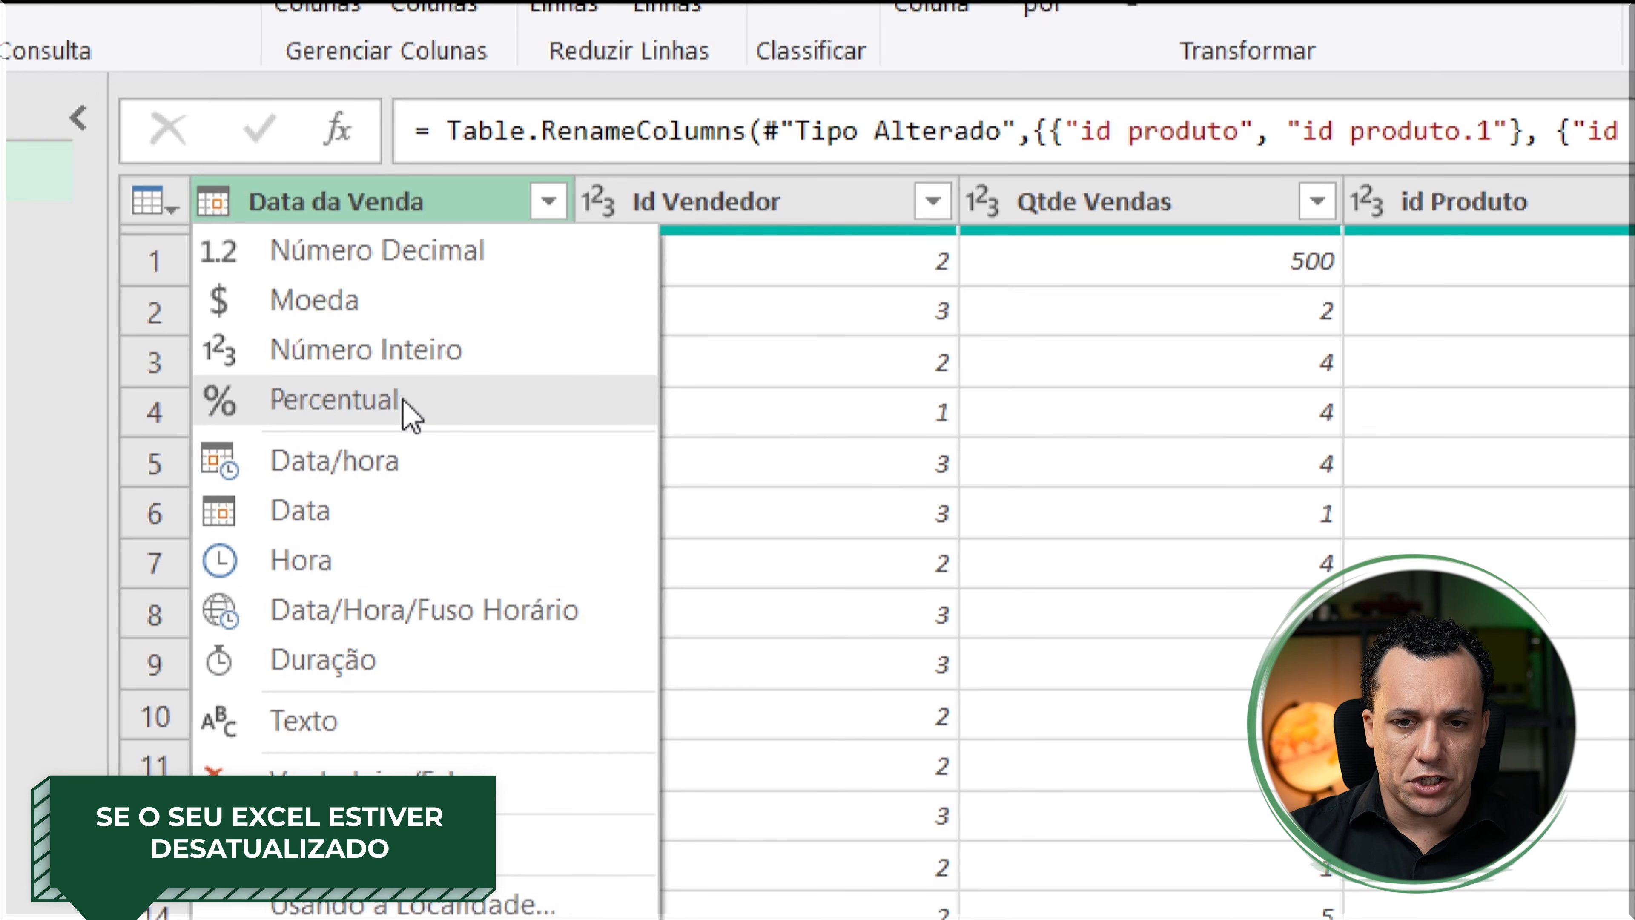
pyautogui.click(215, 203)
pyautogui.click(214, 203)
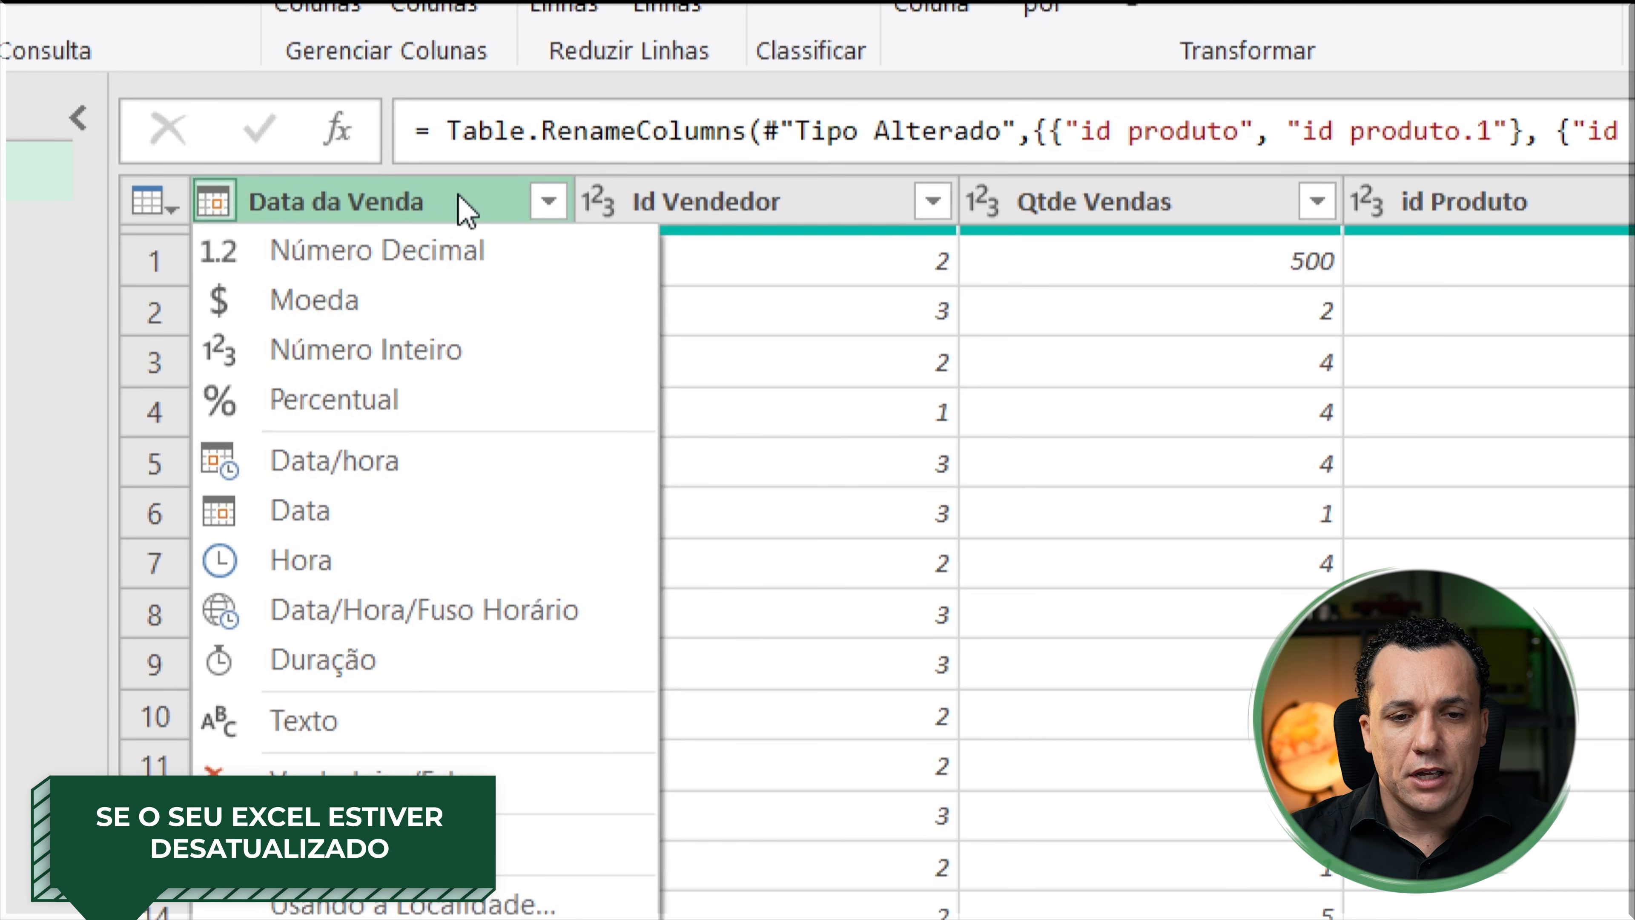
pyautogui.click(551, 205)
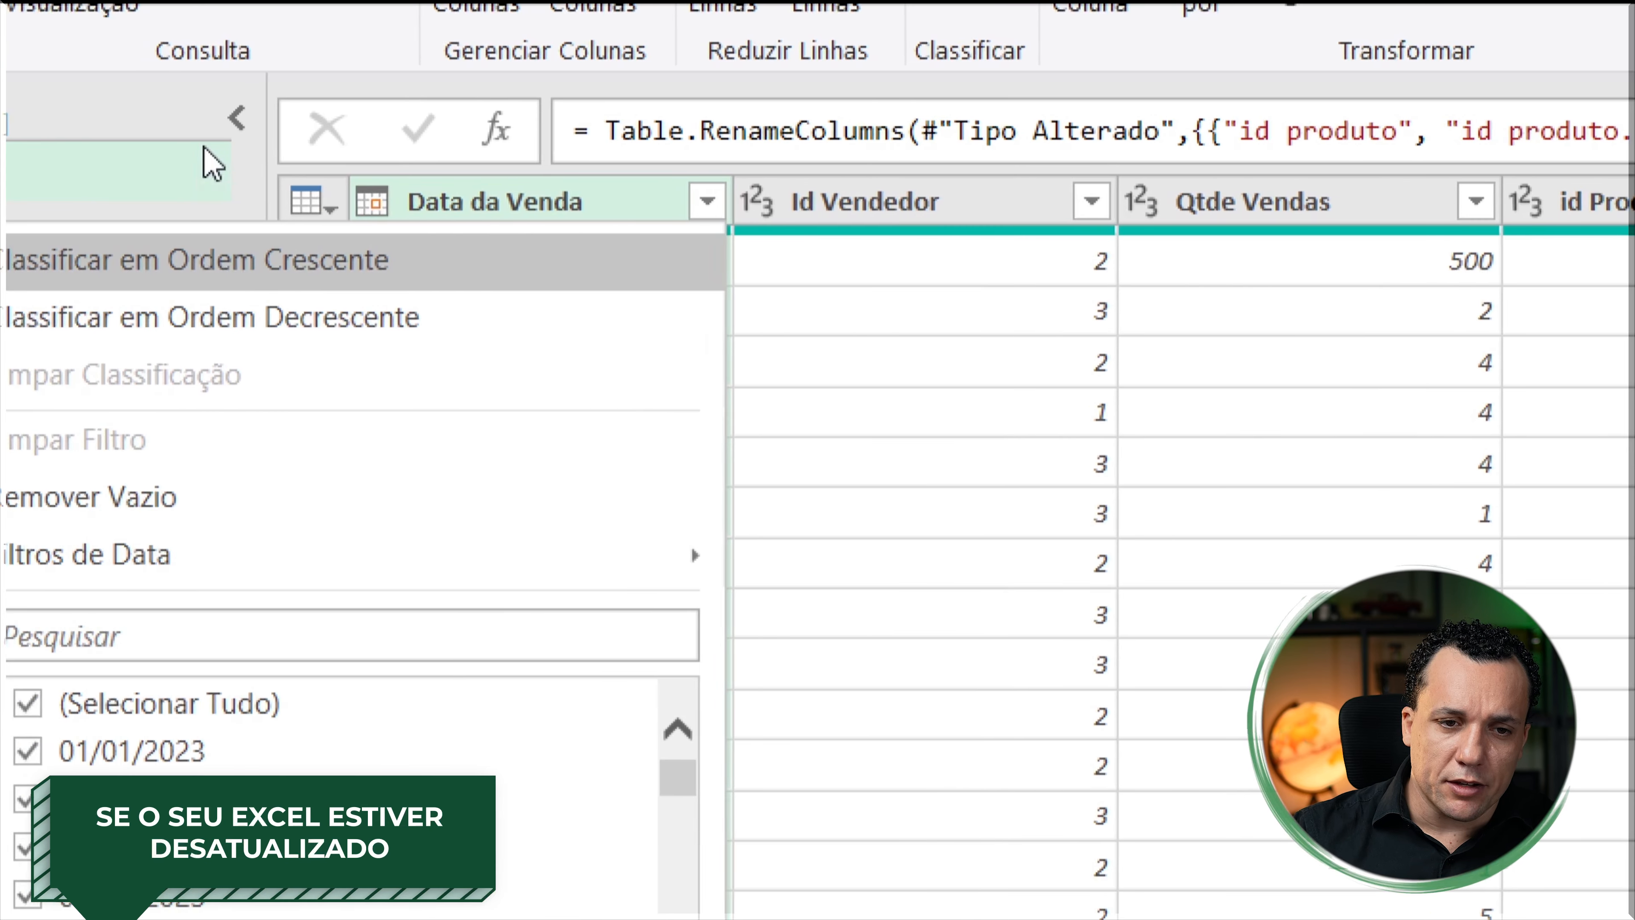
pyautogui.rightClick(578, 201)
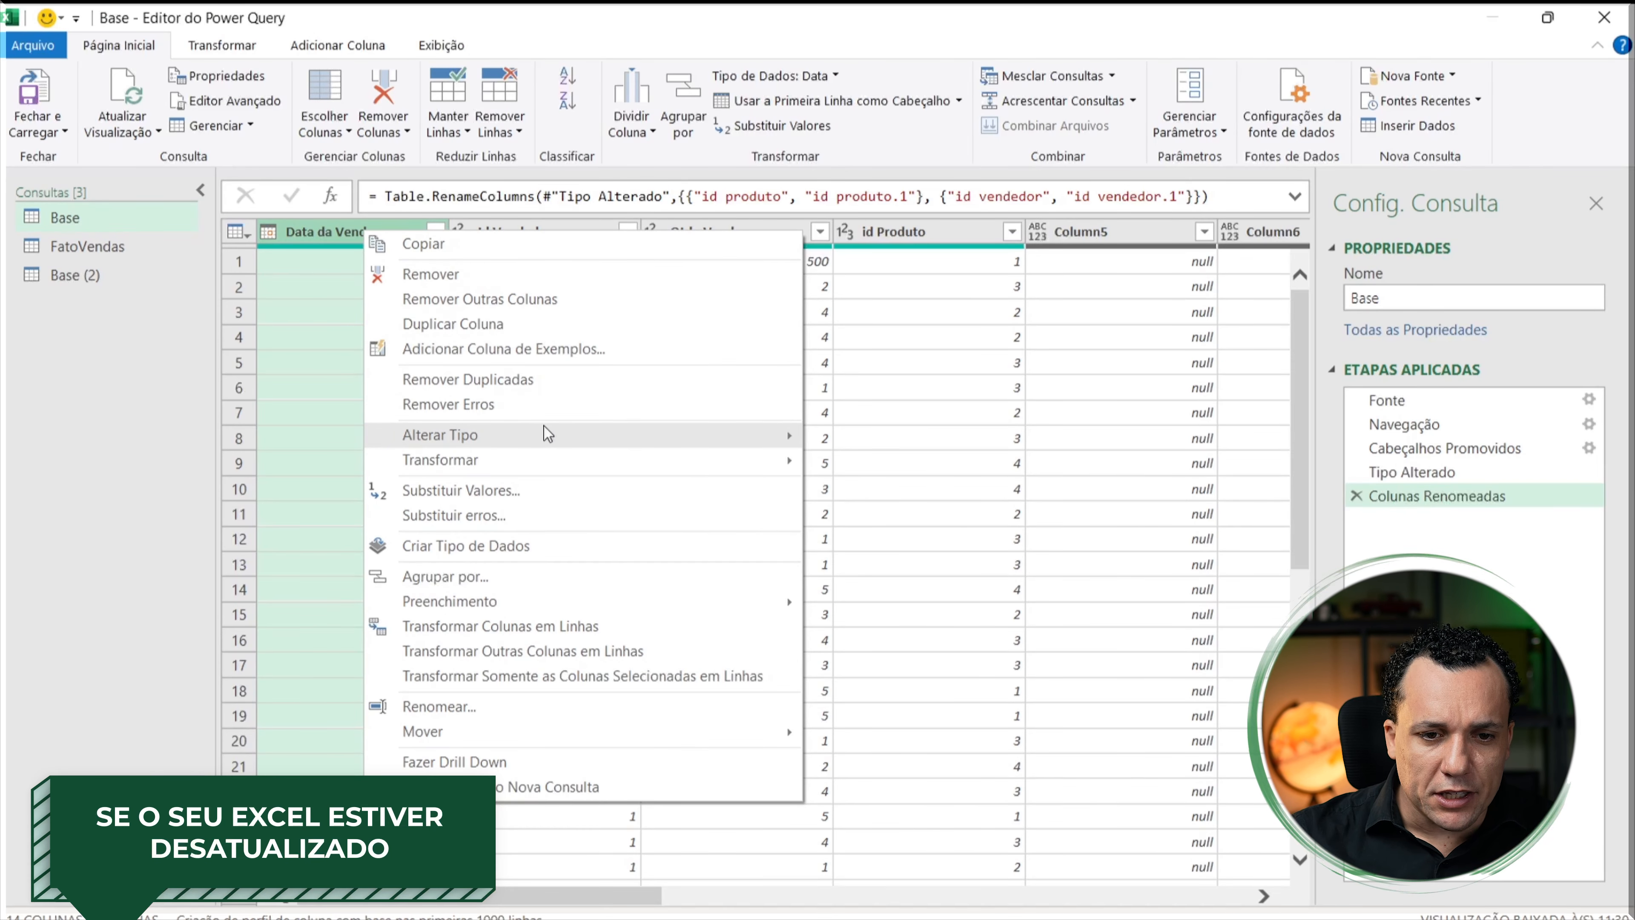
pyautogui.moveTo(544, 428)
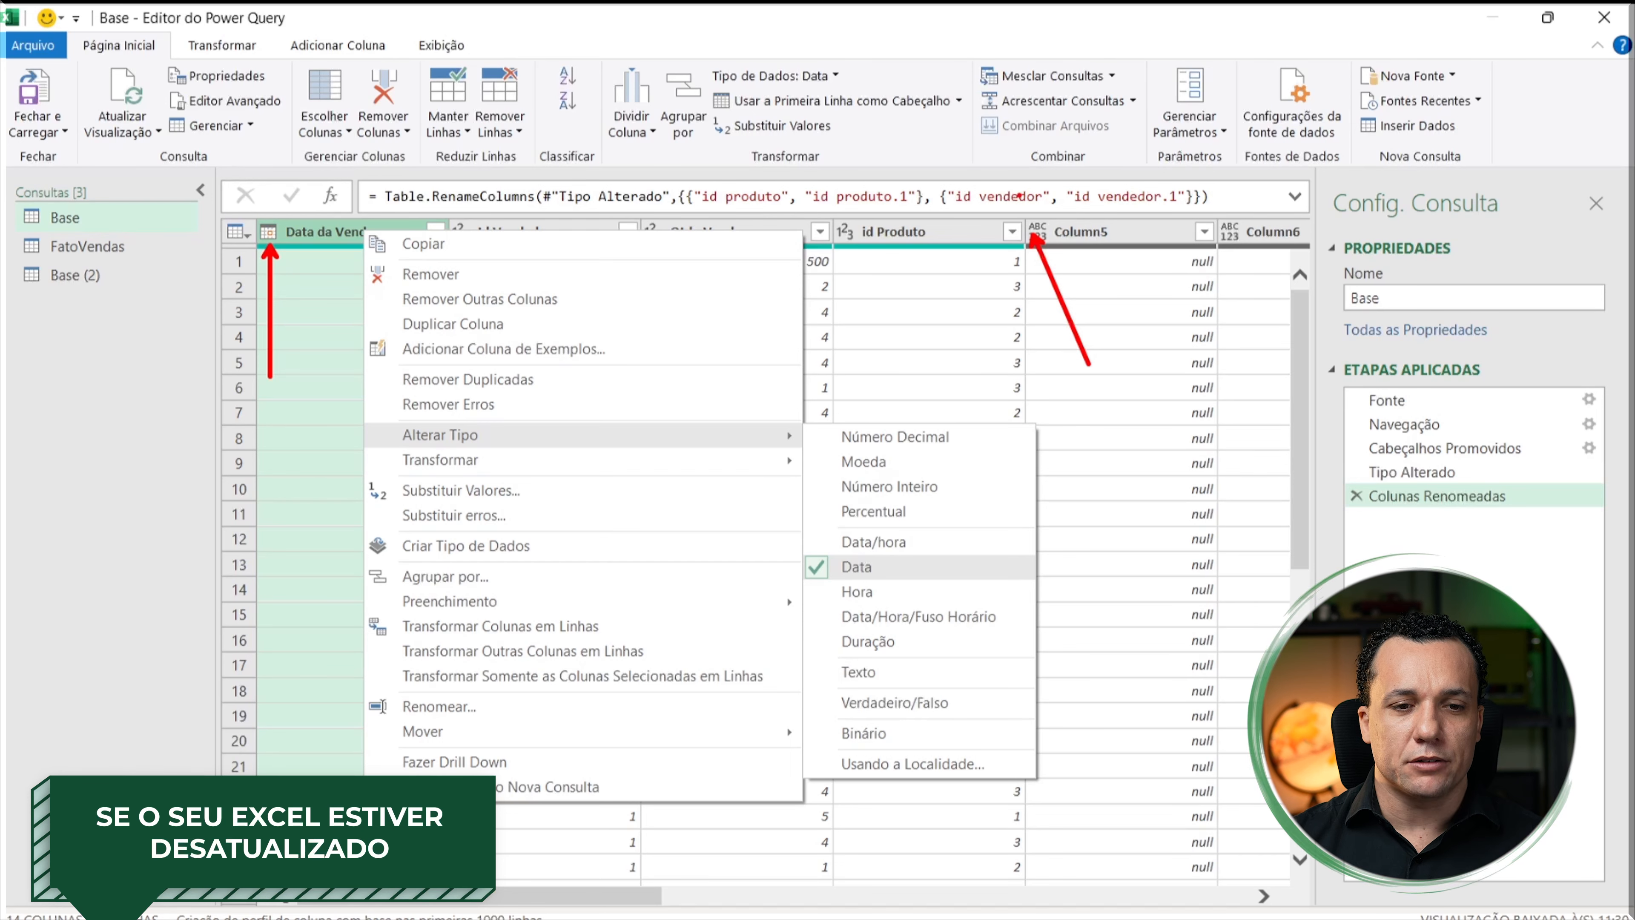
pyautogui.click(1021, 197)
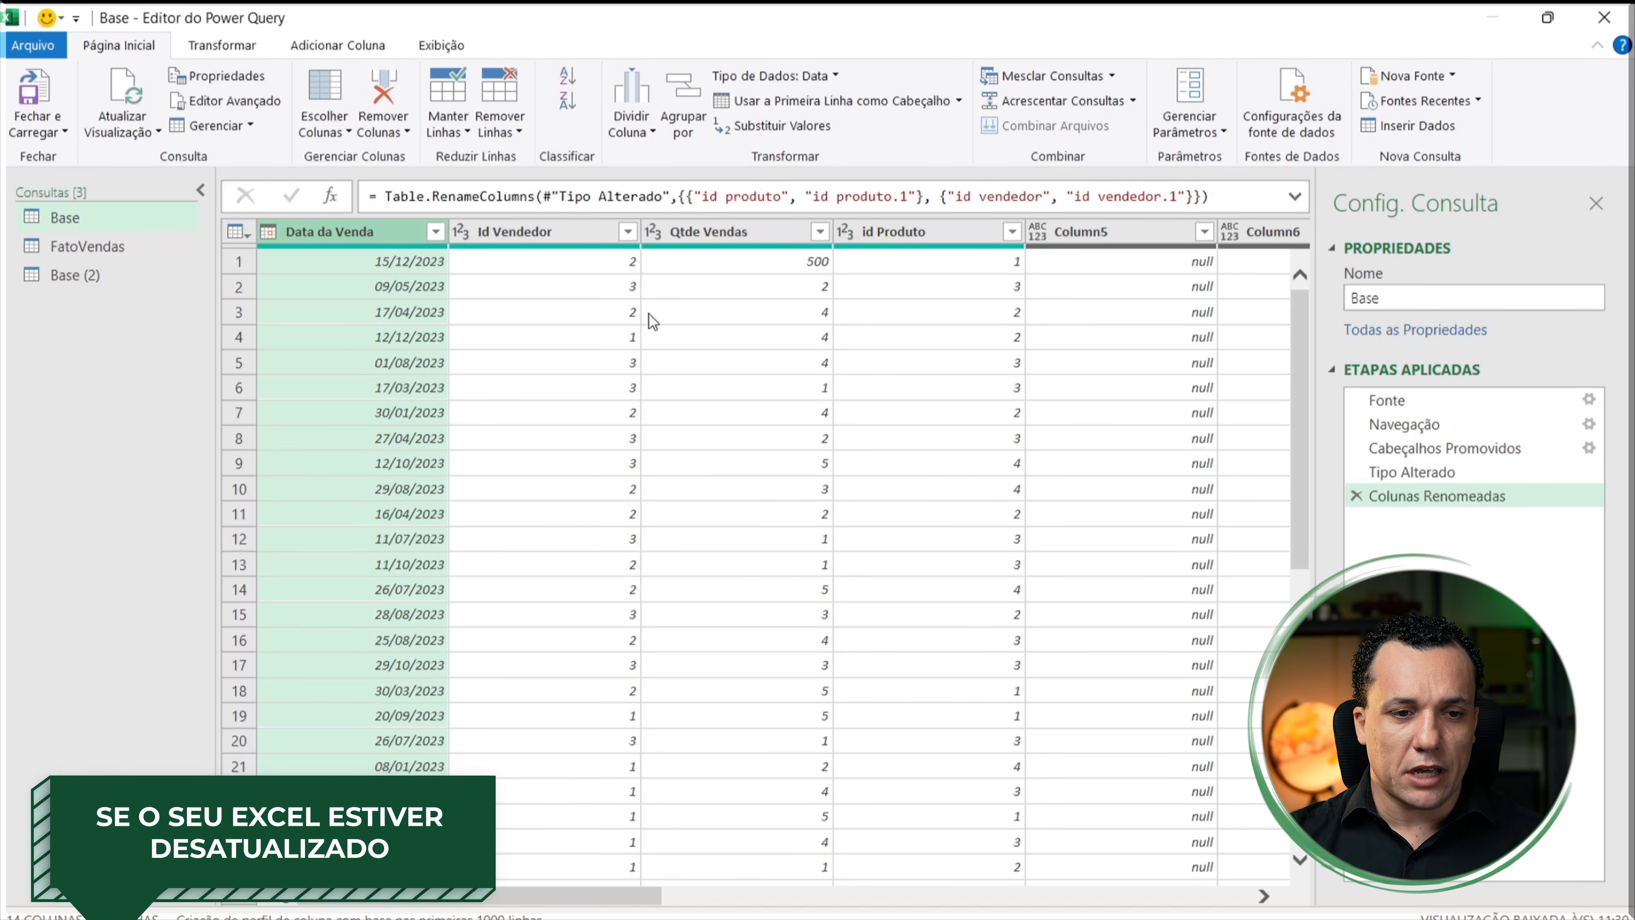
# Step: Review the FatoVendas query and the filtered product query Base (2)
pyautogui.click(137, 246)
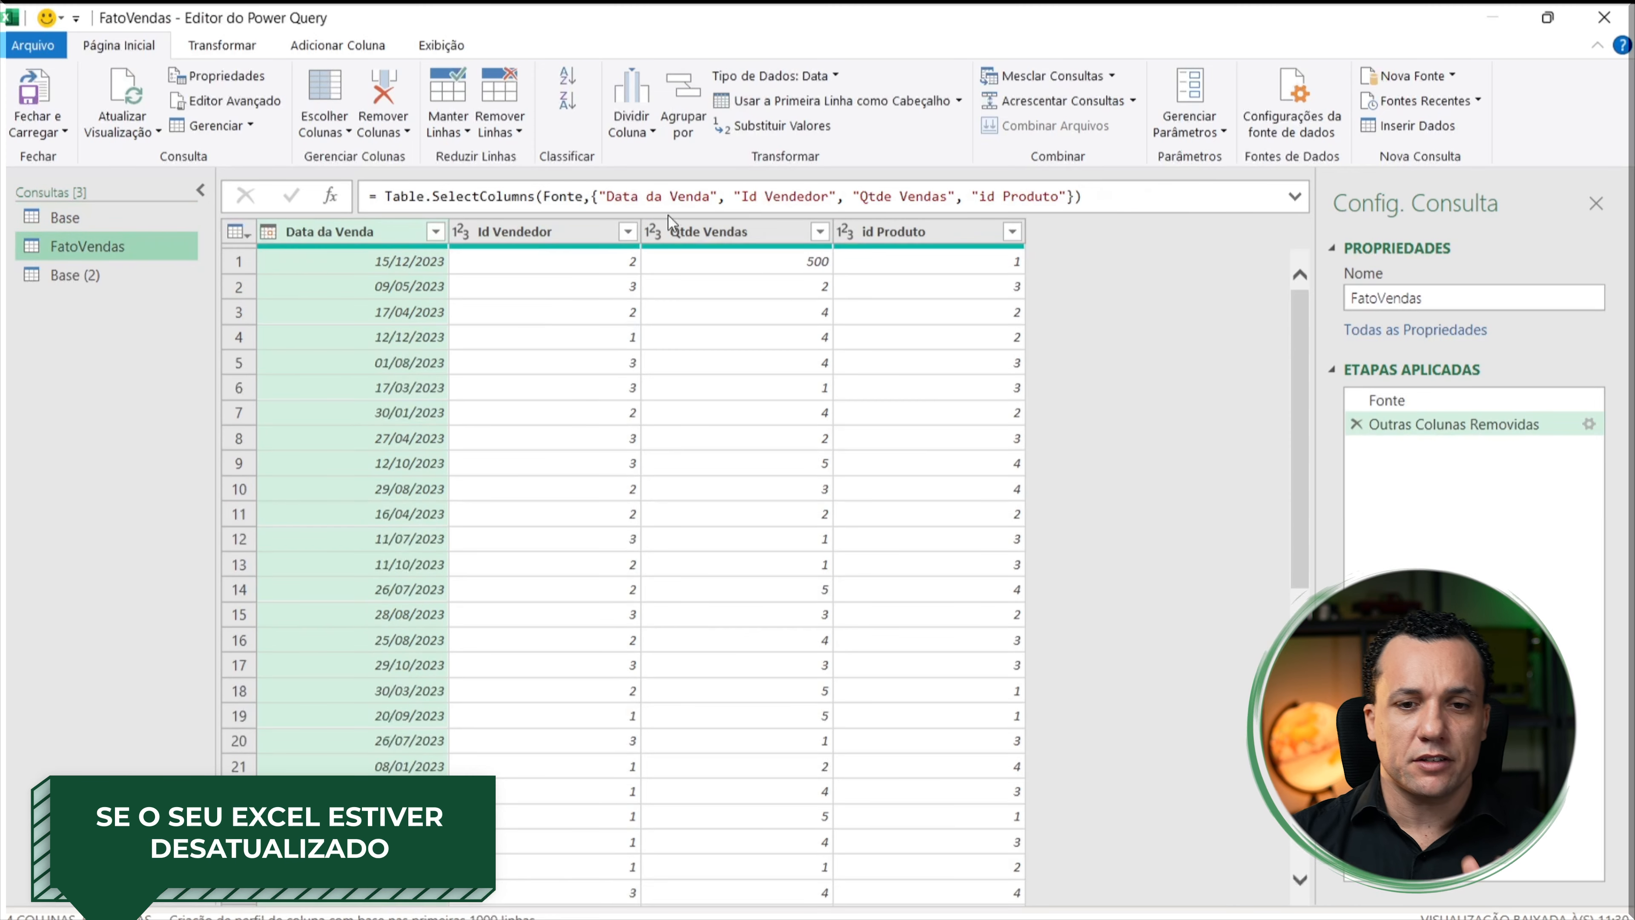
pyautogui.click(38, 275)
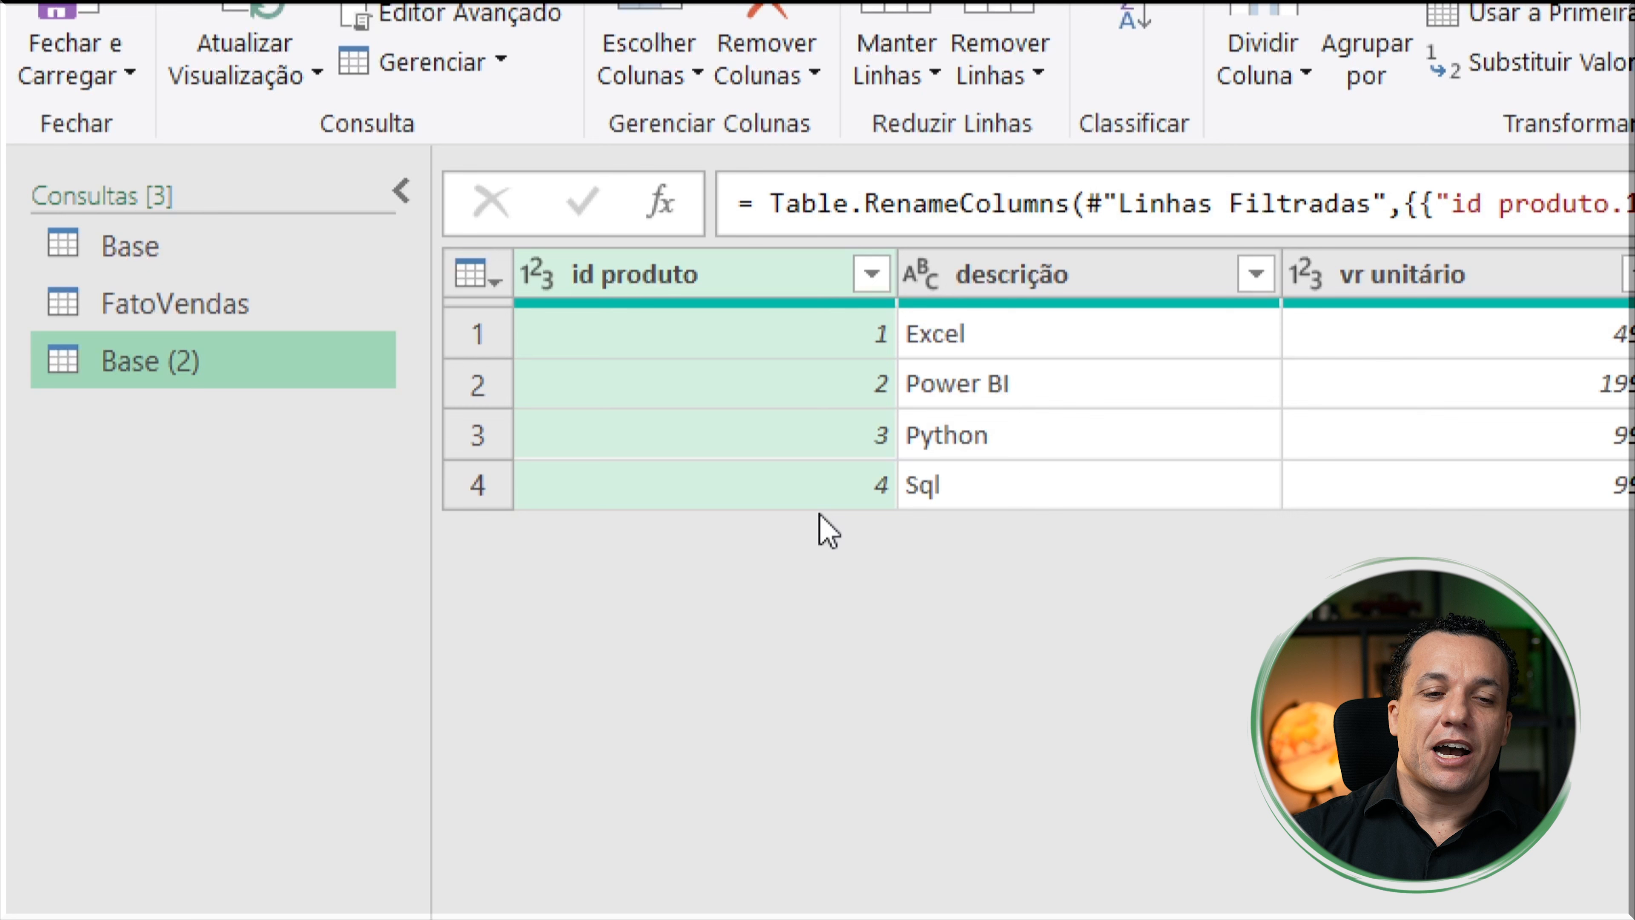
# Step: Rename the product query Base (2) as DimProdutos
pyautogui.doubleClick(195, 374)
pyautogui.write('DimPRodutos')
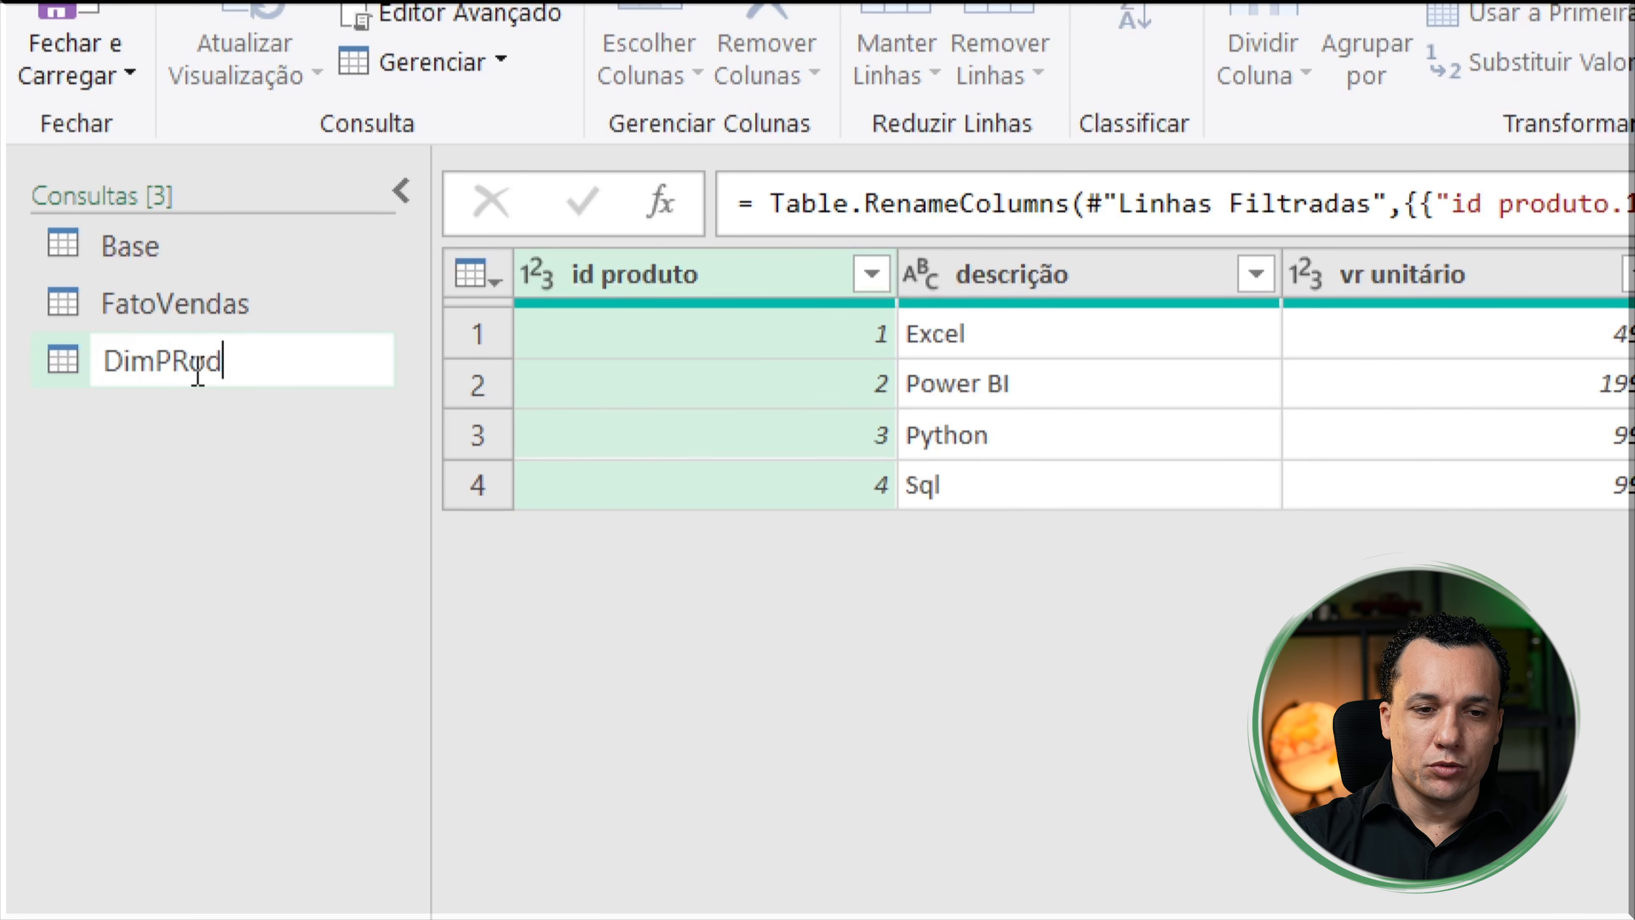
pyautogui.press('BackSpace')
pyautogui.press('BackSpace')
pyautogui.press('BackSpace')
pyautogui.press('BackSpace')
pyautogui.press('BackSpace')
pyautogui.press('BackSpace')
pyautogui.press('BackSpace')
pyautogui.write('rtpo')
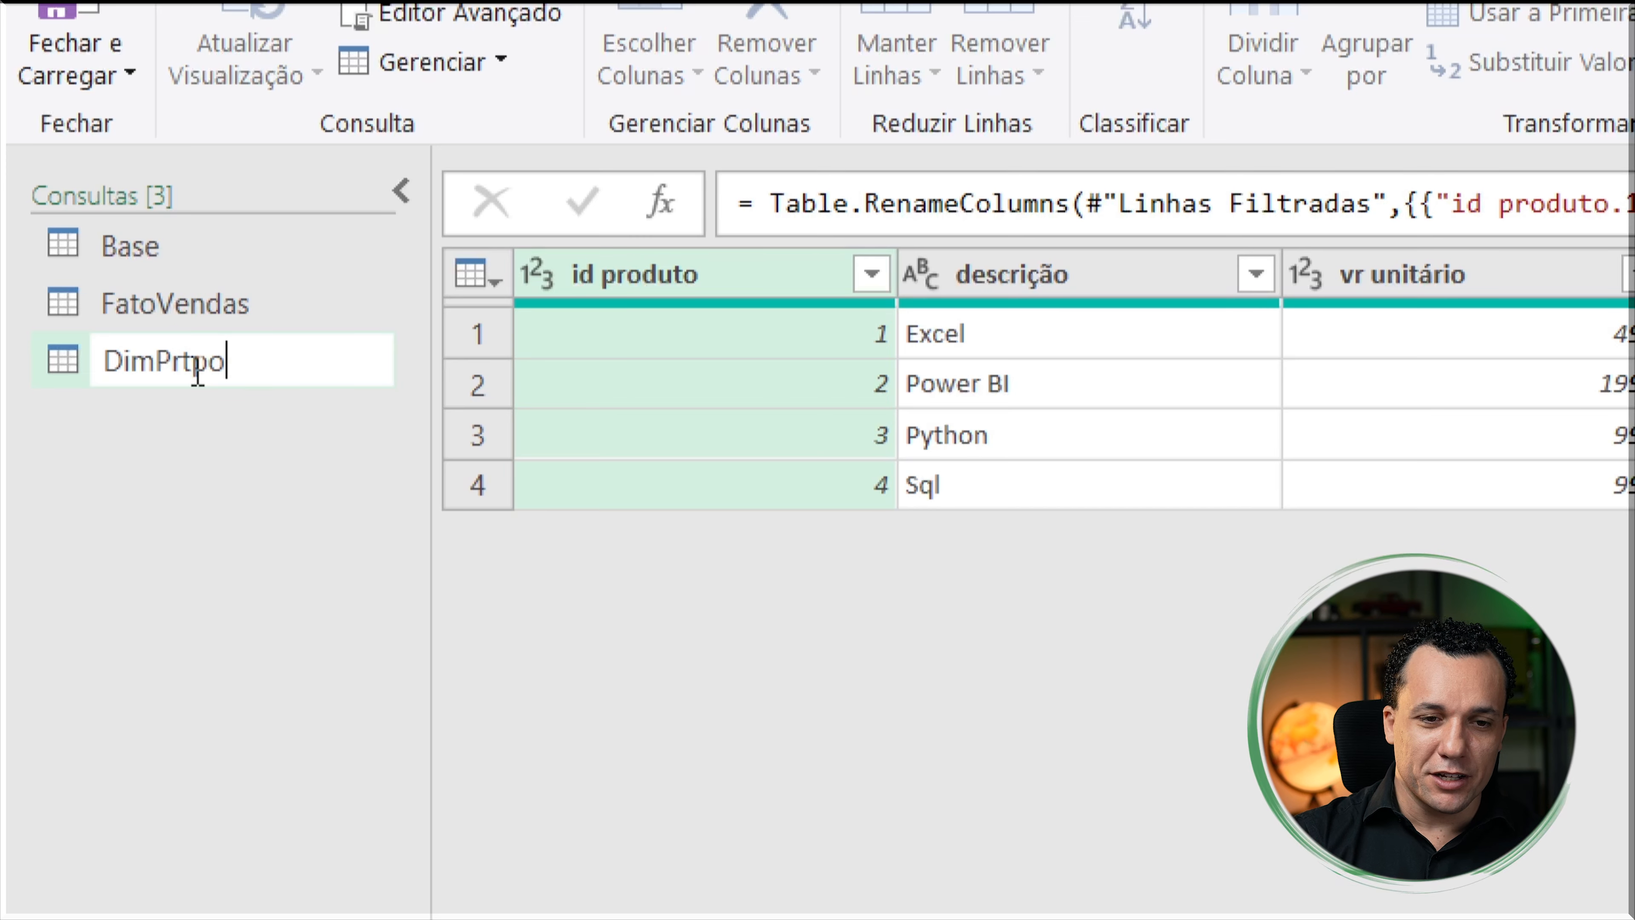
pyautogui.press('BackSpace')
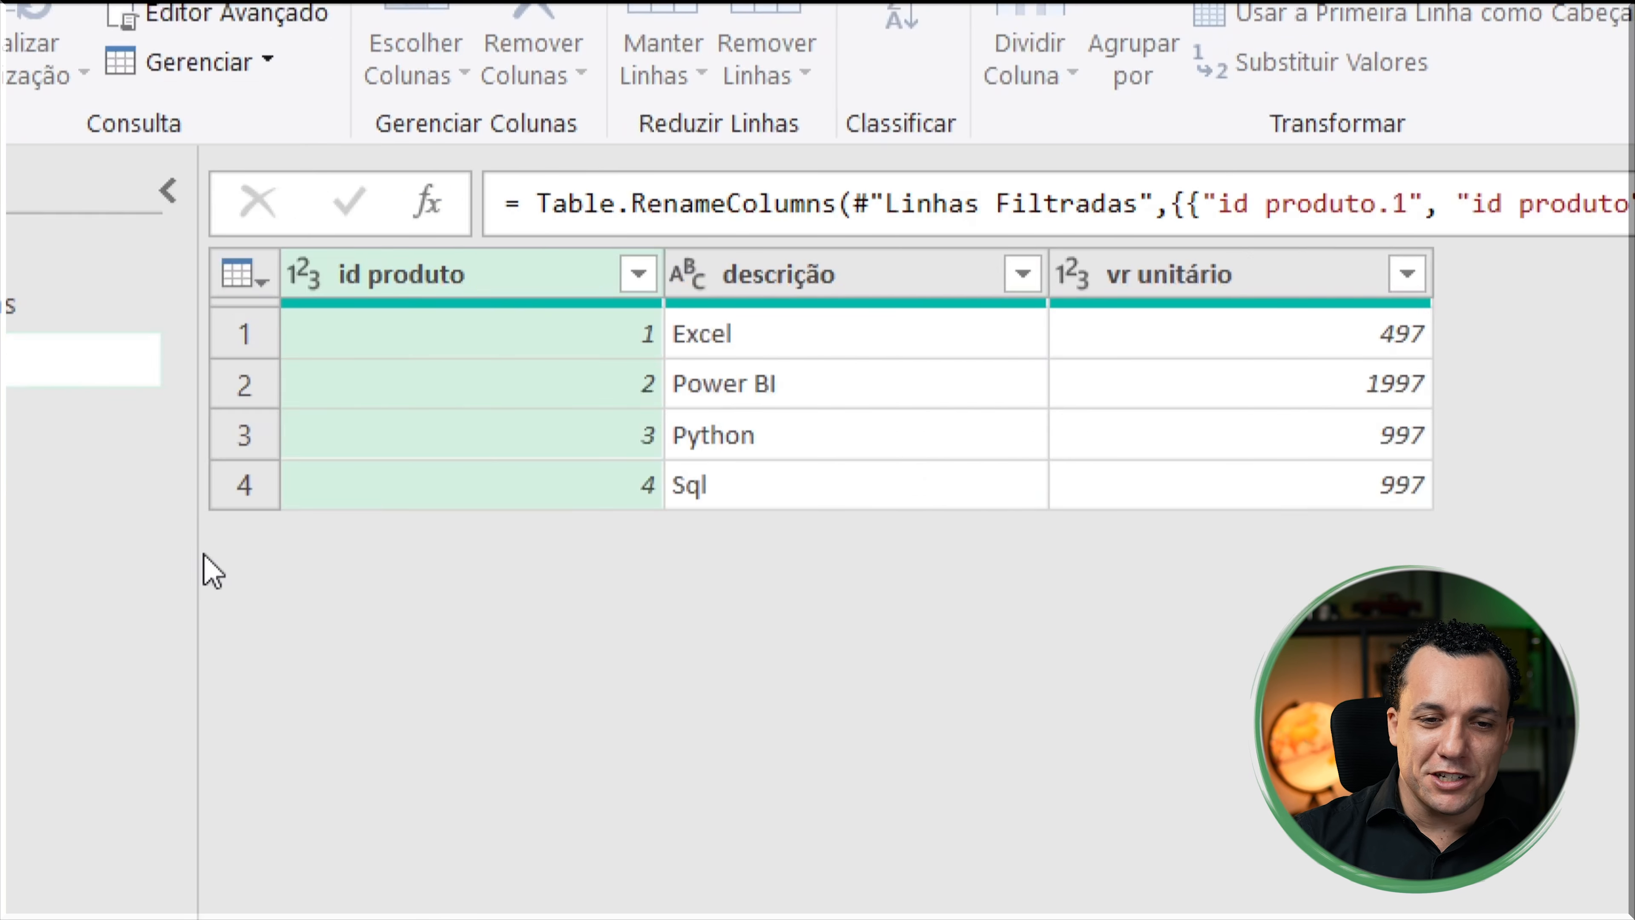
pyautogui.press('BackSpace')
pyautogui.press('BackSpace')
pyautogui.write('odutos')
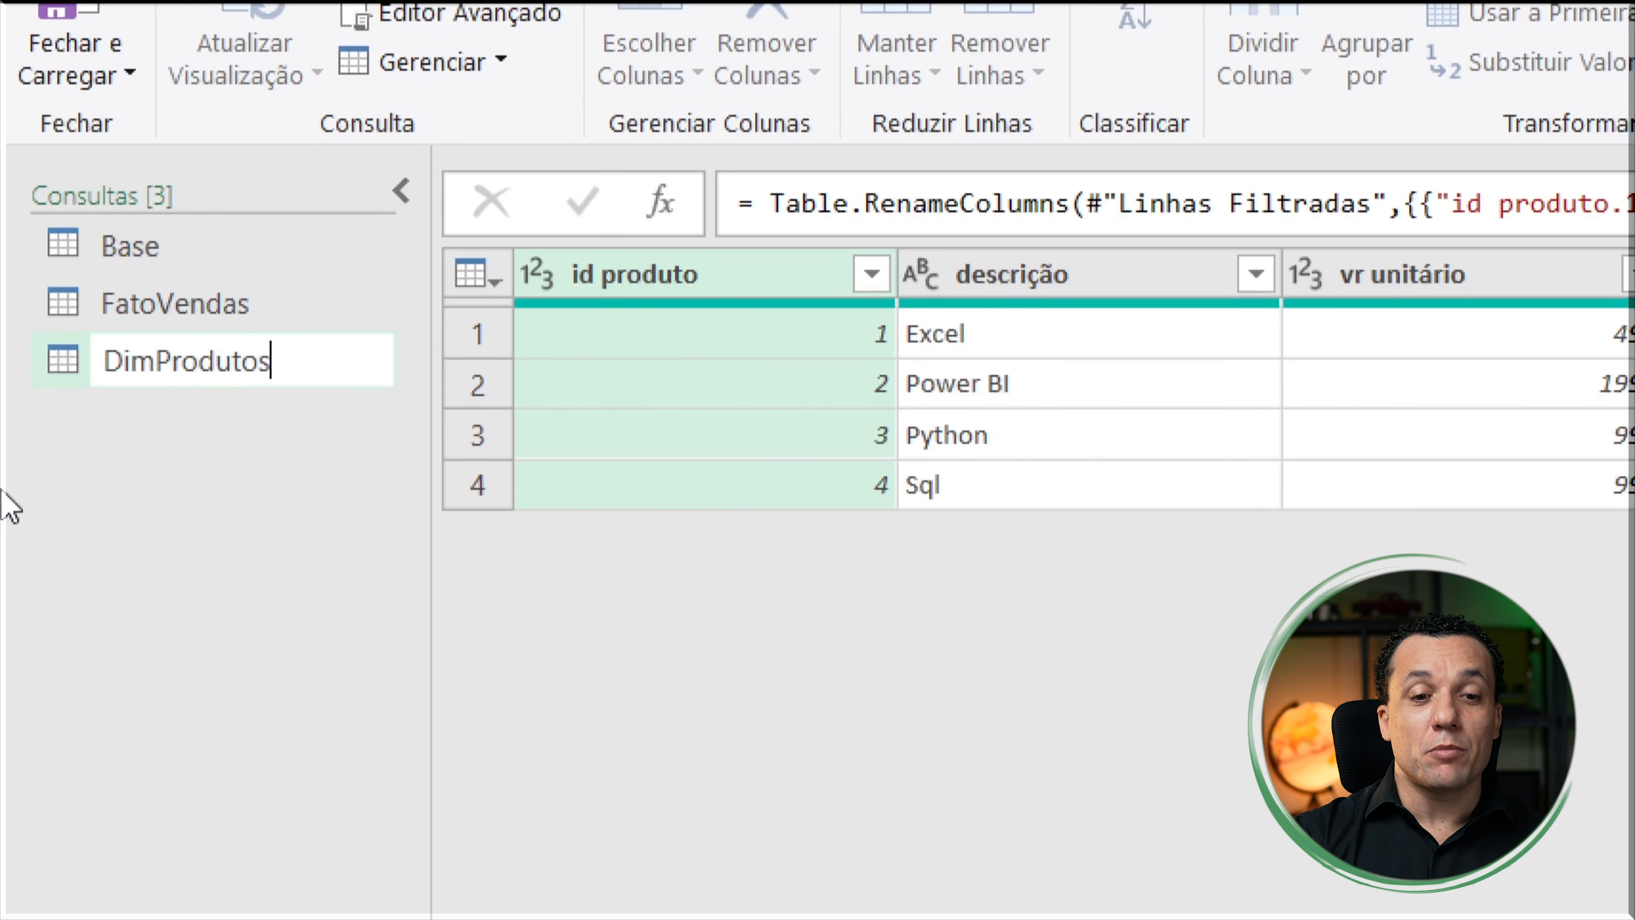
pyautogui.press('Return')
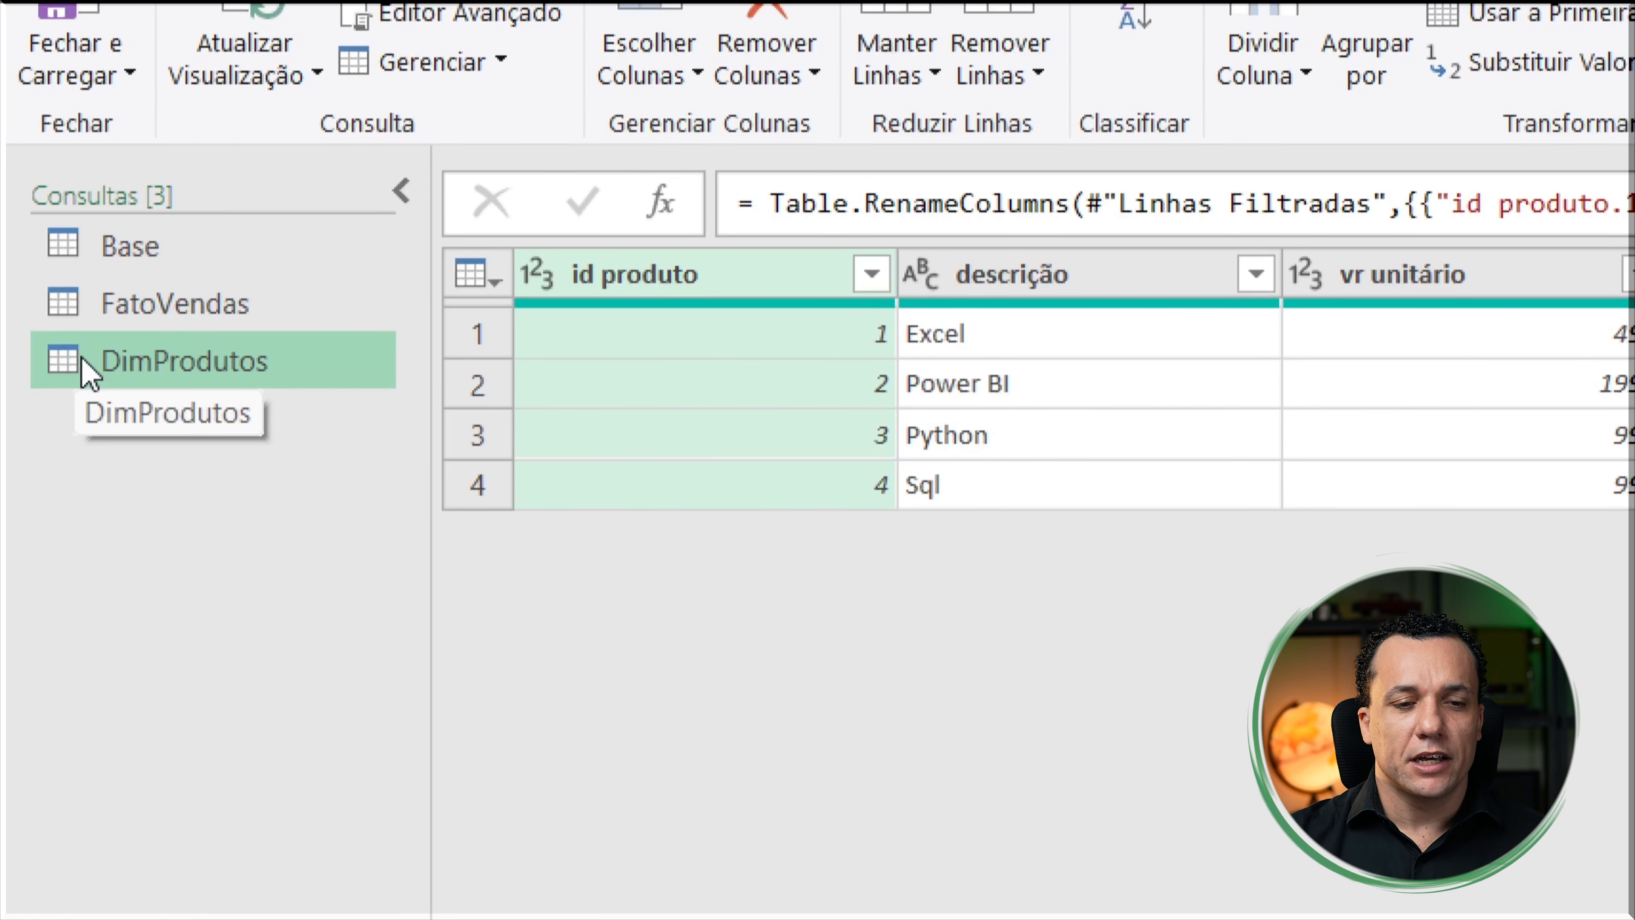
# Step: Create another query that references Base
pyautogui.click(147, 248)
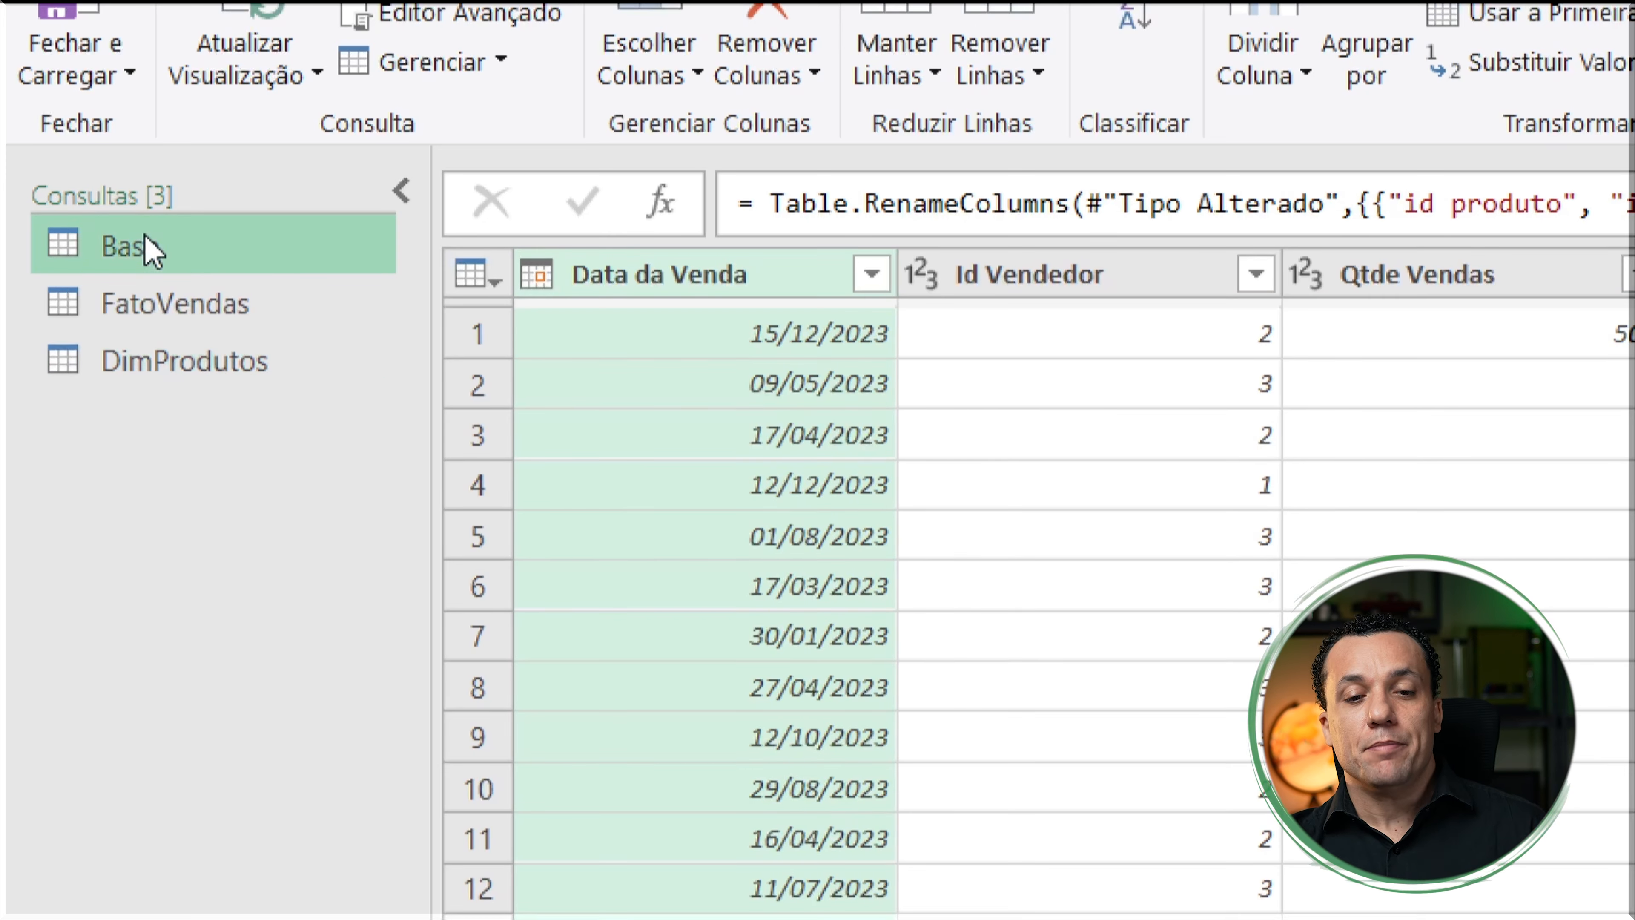
pyautogui.rightClick(146, 236)
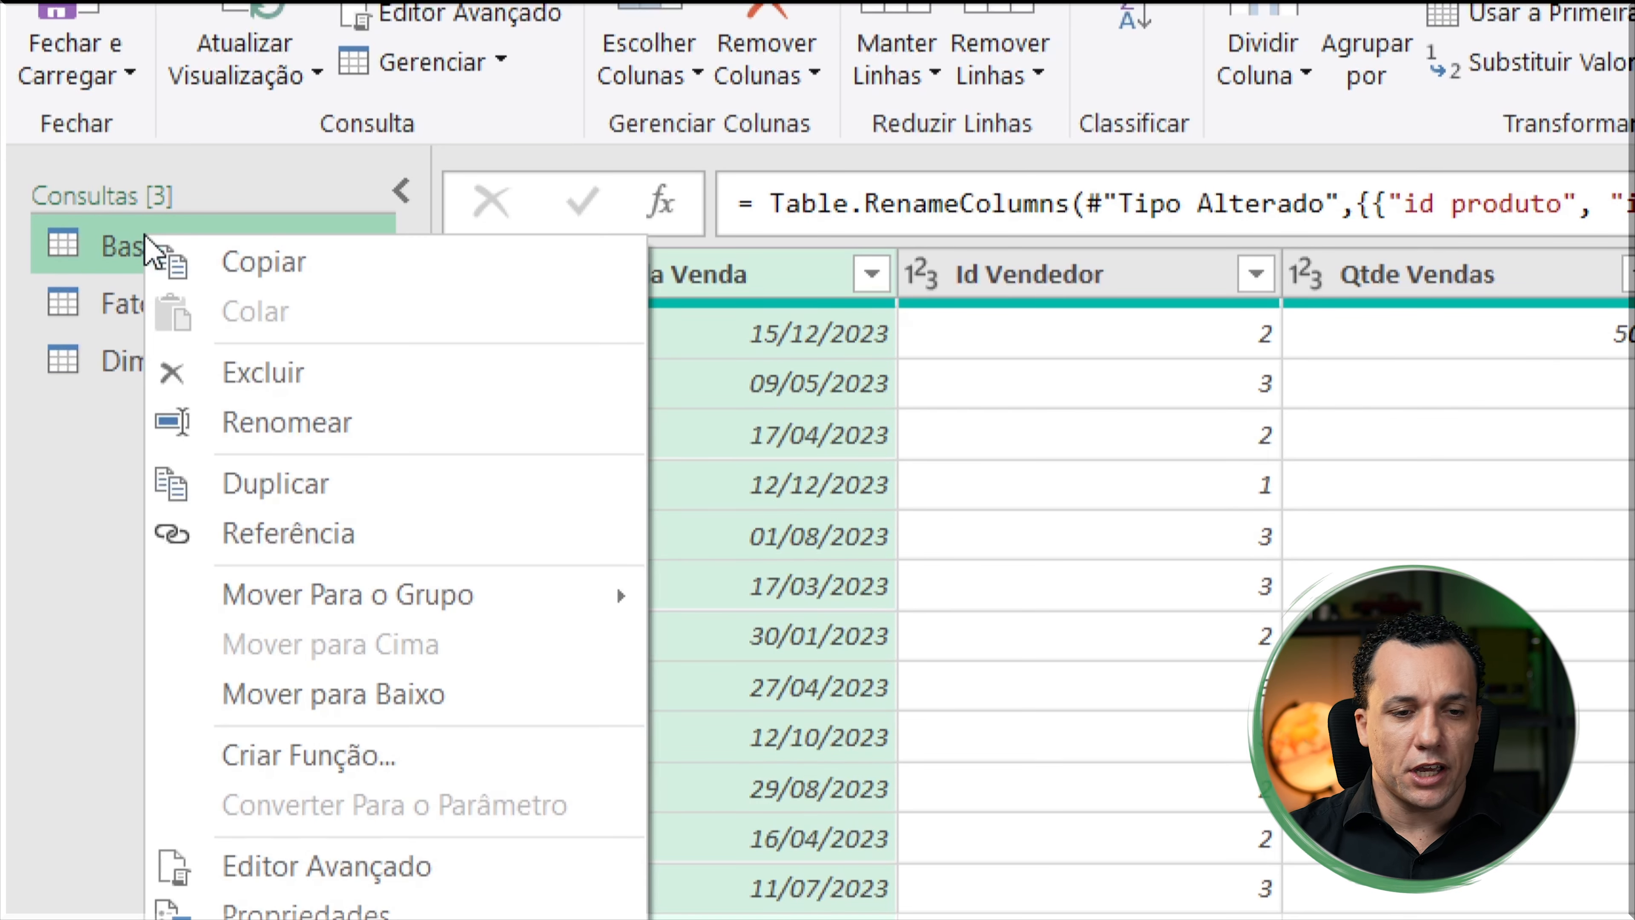
pyautogui.click(303, 531)
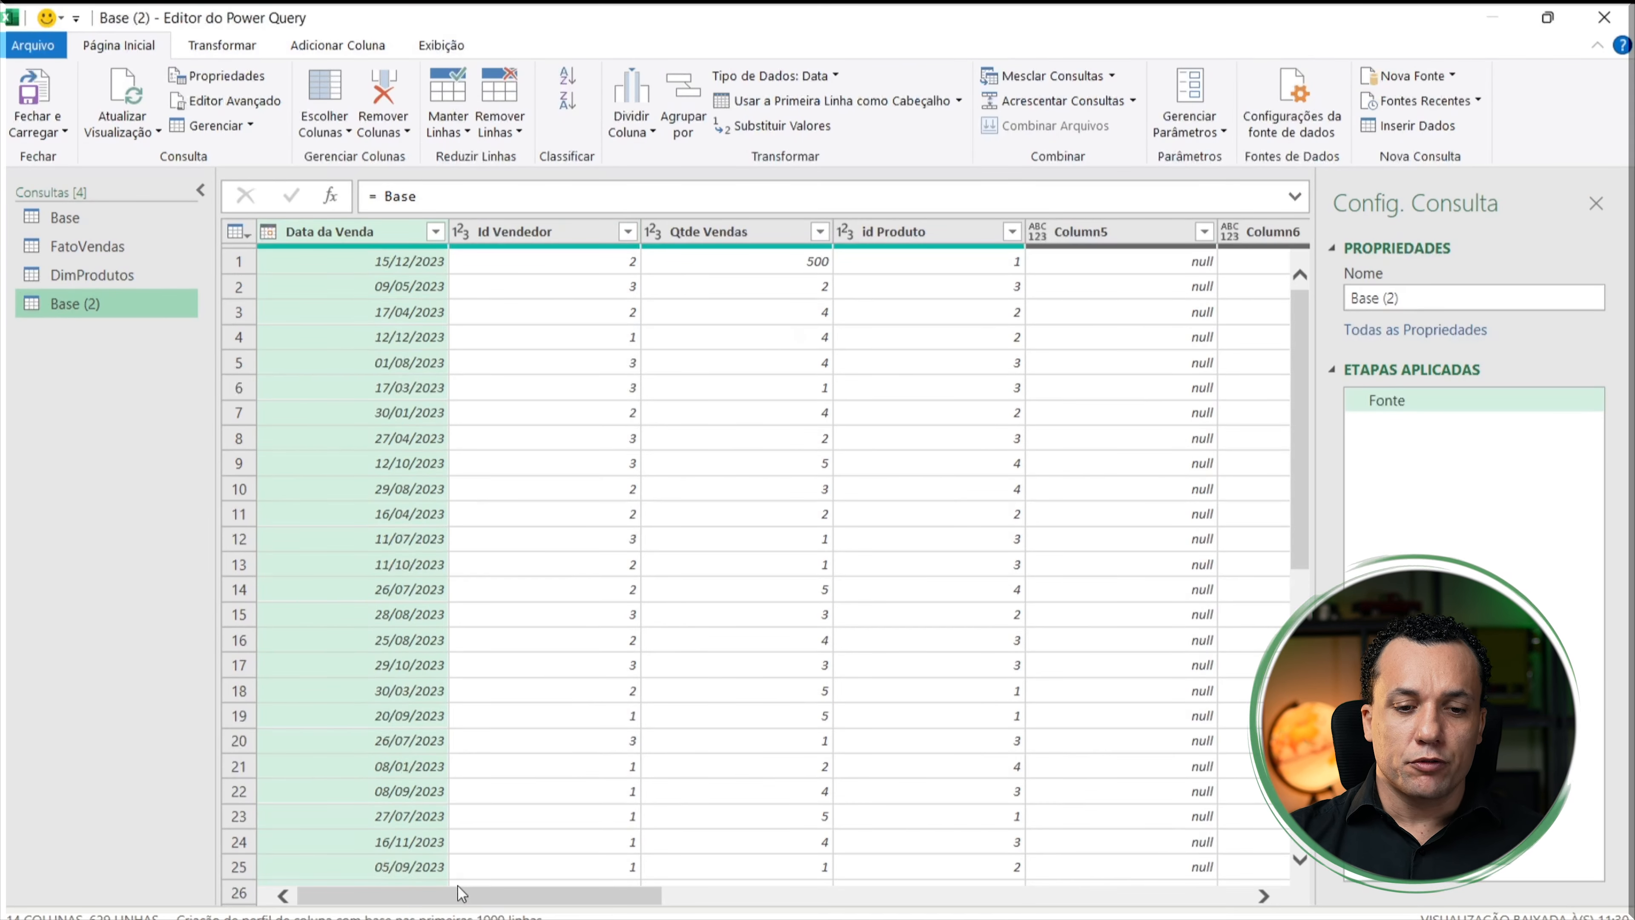
# Step: Remove all columns except id vendedor.1 and nome from the new reference query Base (2)
pyautogui.moveTo(458, 886); pyautogui.dragTo(1112, 873)
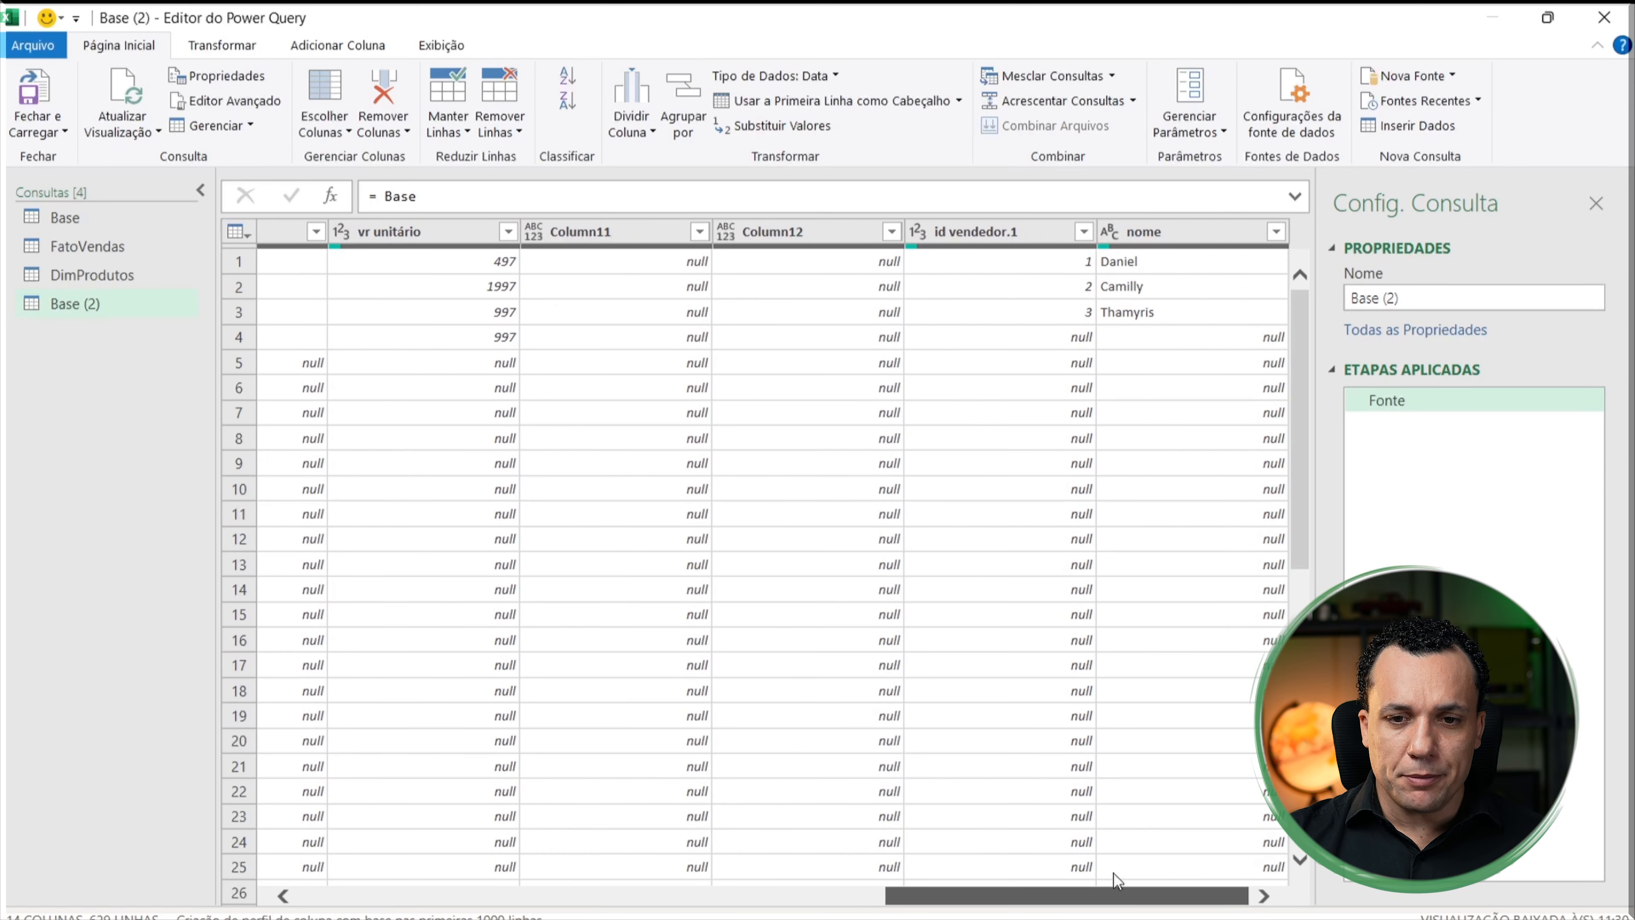
pyautogui.click(1025, 221)
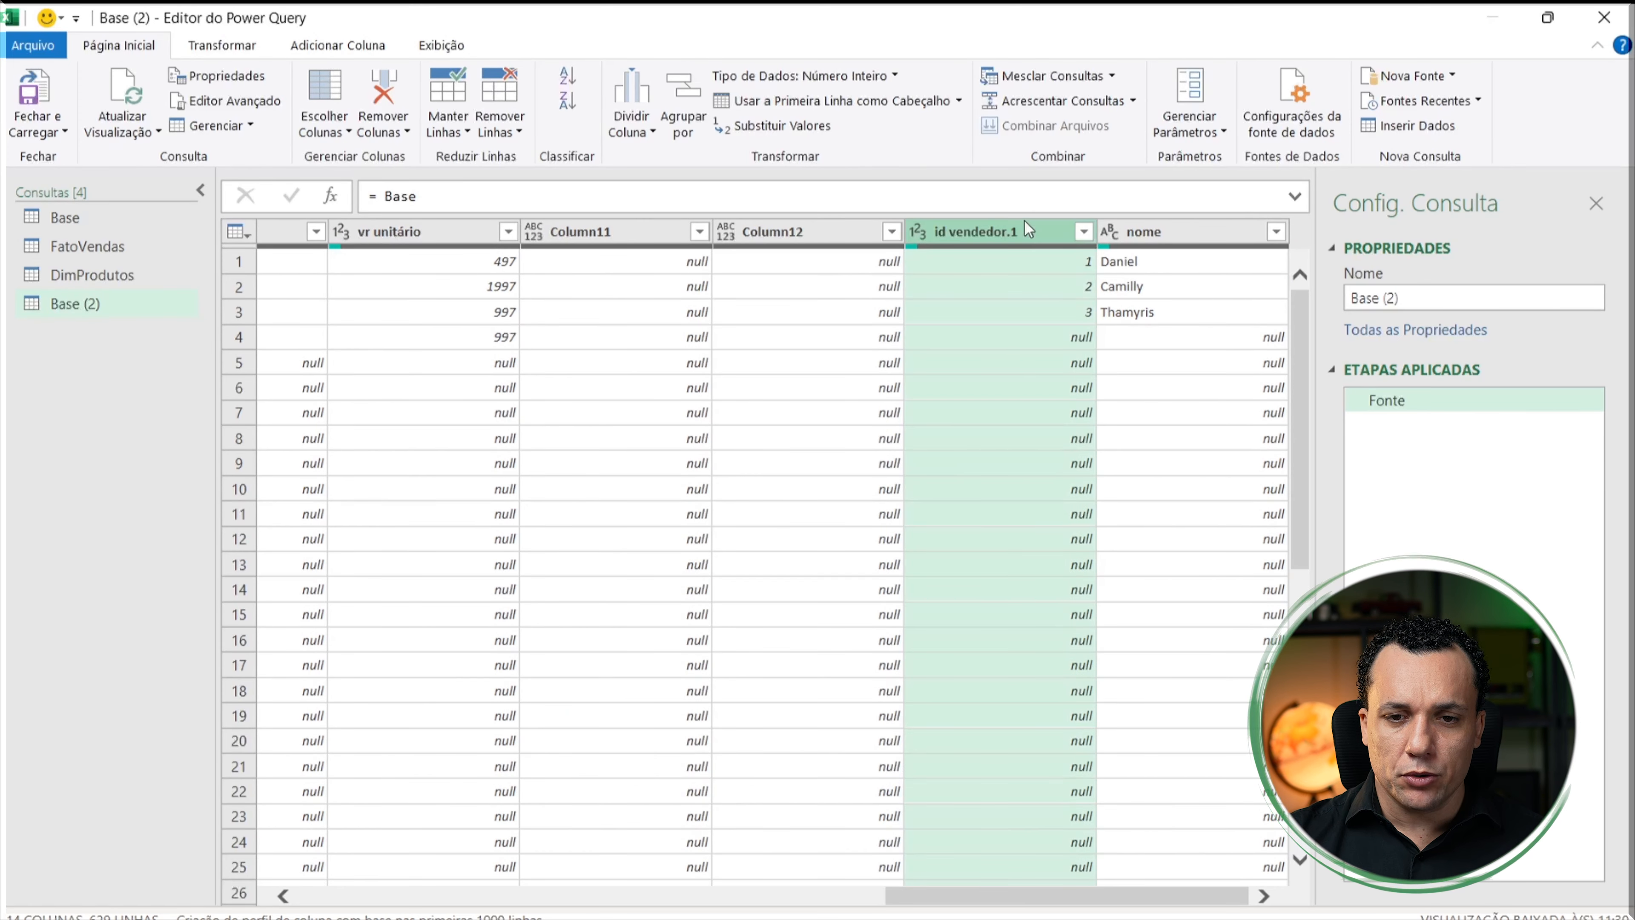
pyautogui.keyDown('ctrl'); pyautogui.click(1181, 228); pyautogui.keyUp('ctrl')
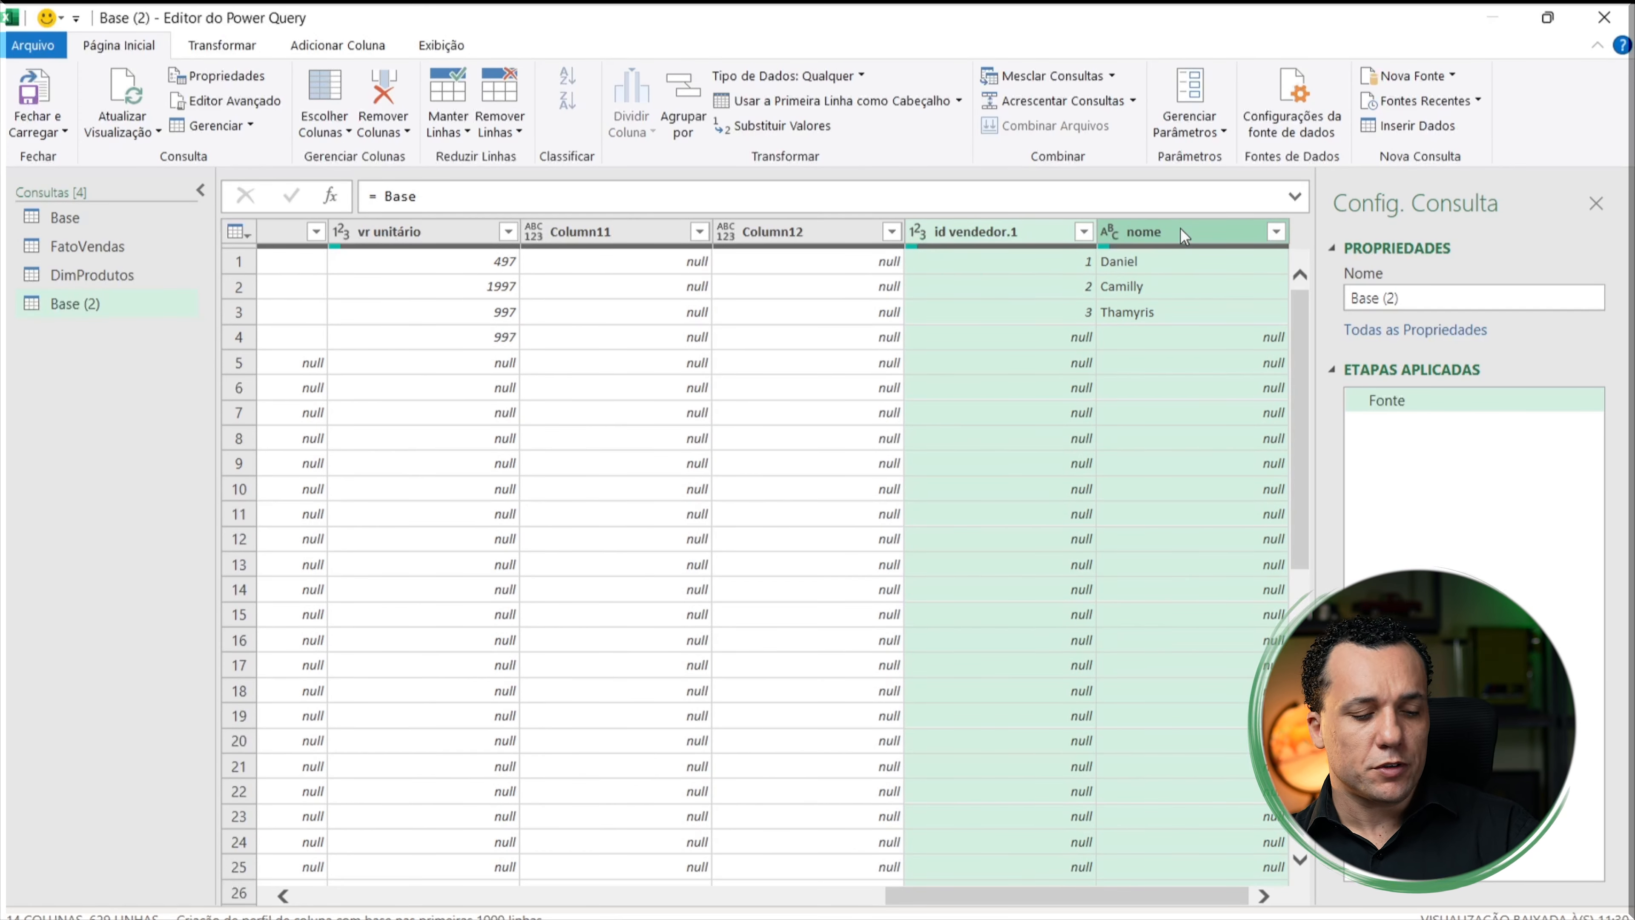
pyautogui.rightClick(1181, 230)
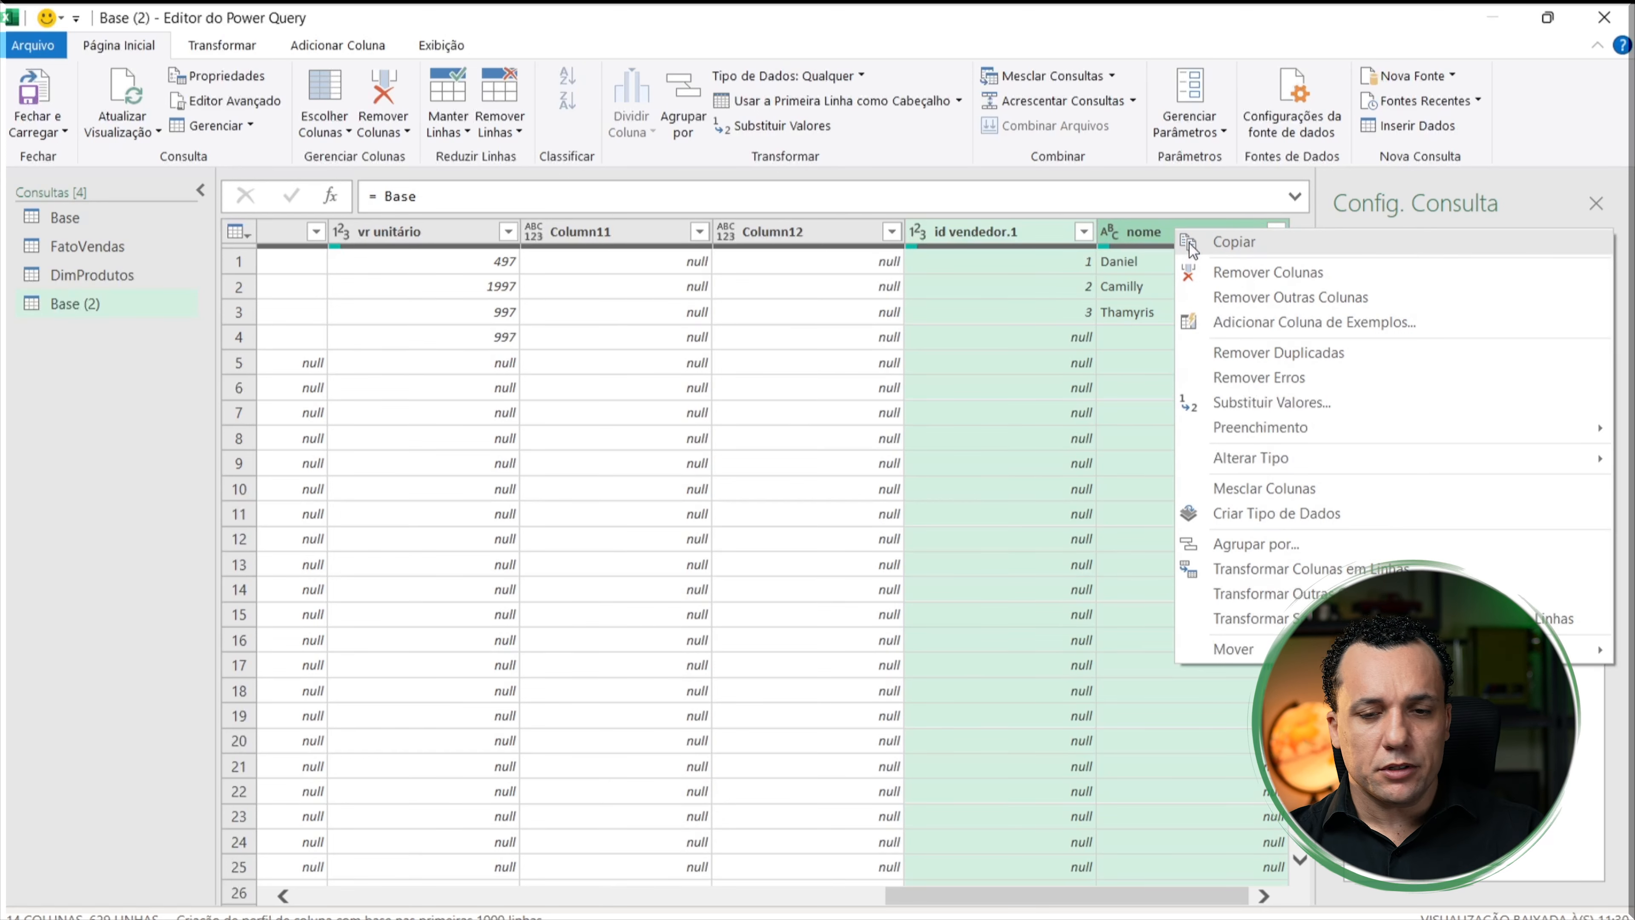
pyautogui.click(1264, 301)
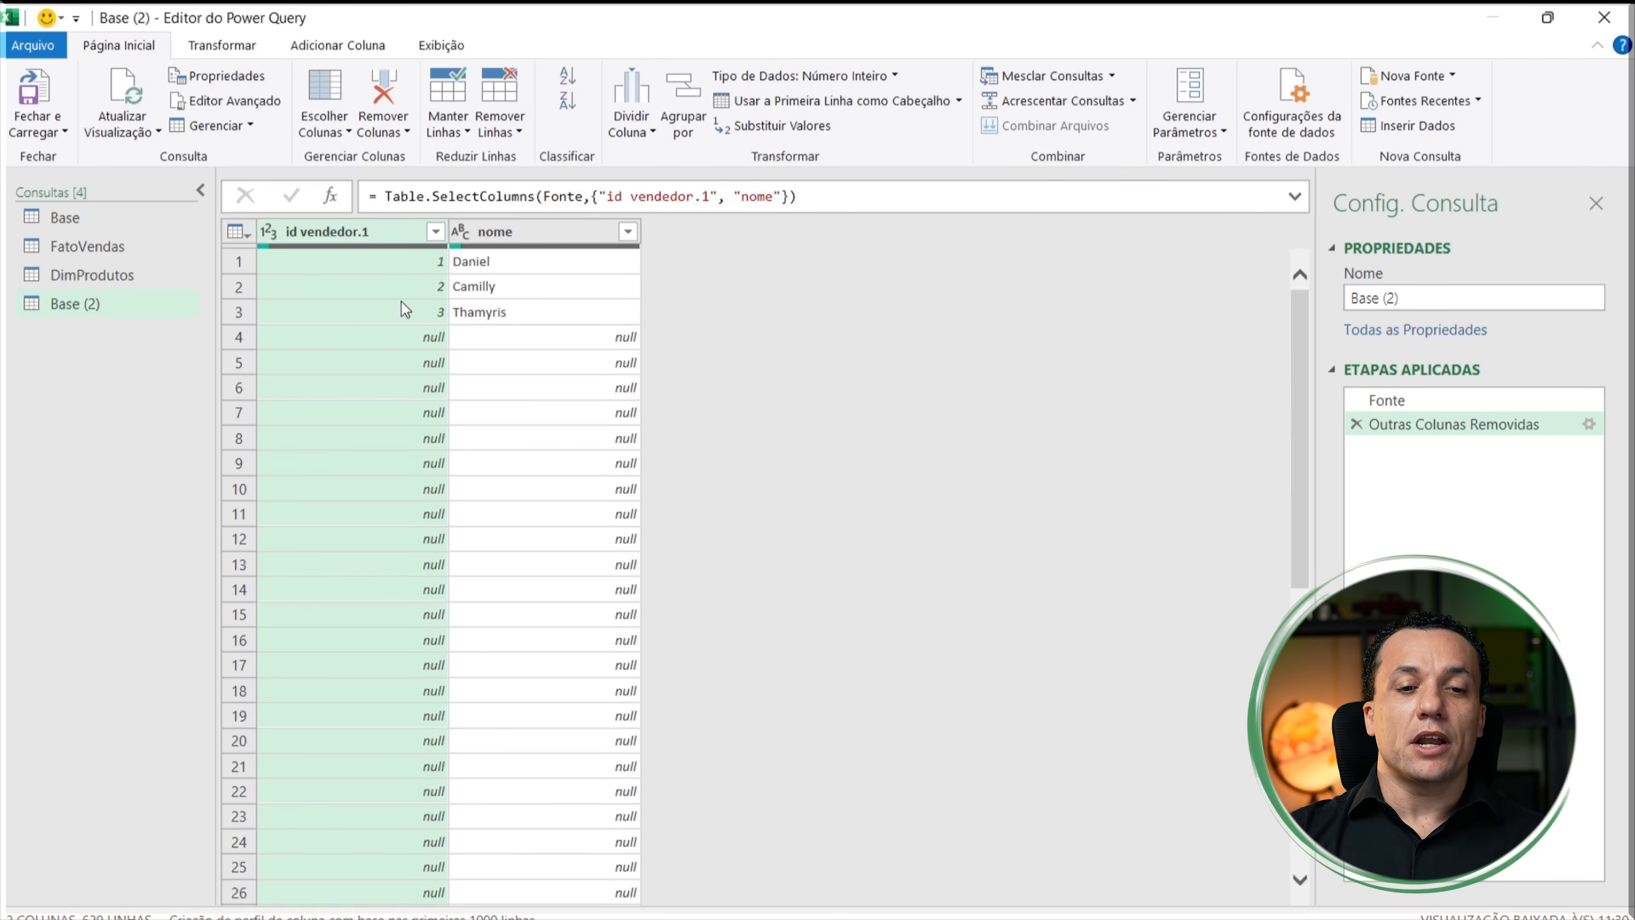
pyautogui.click(400, 296)
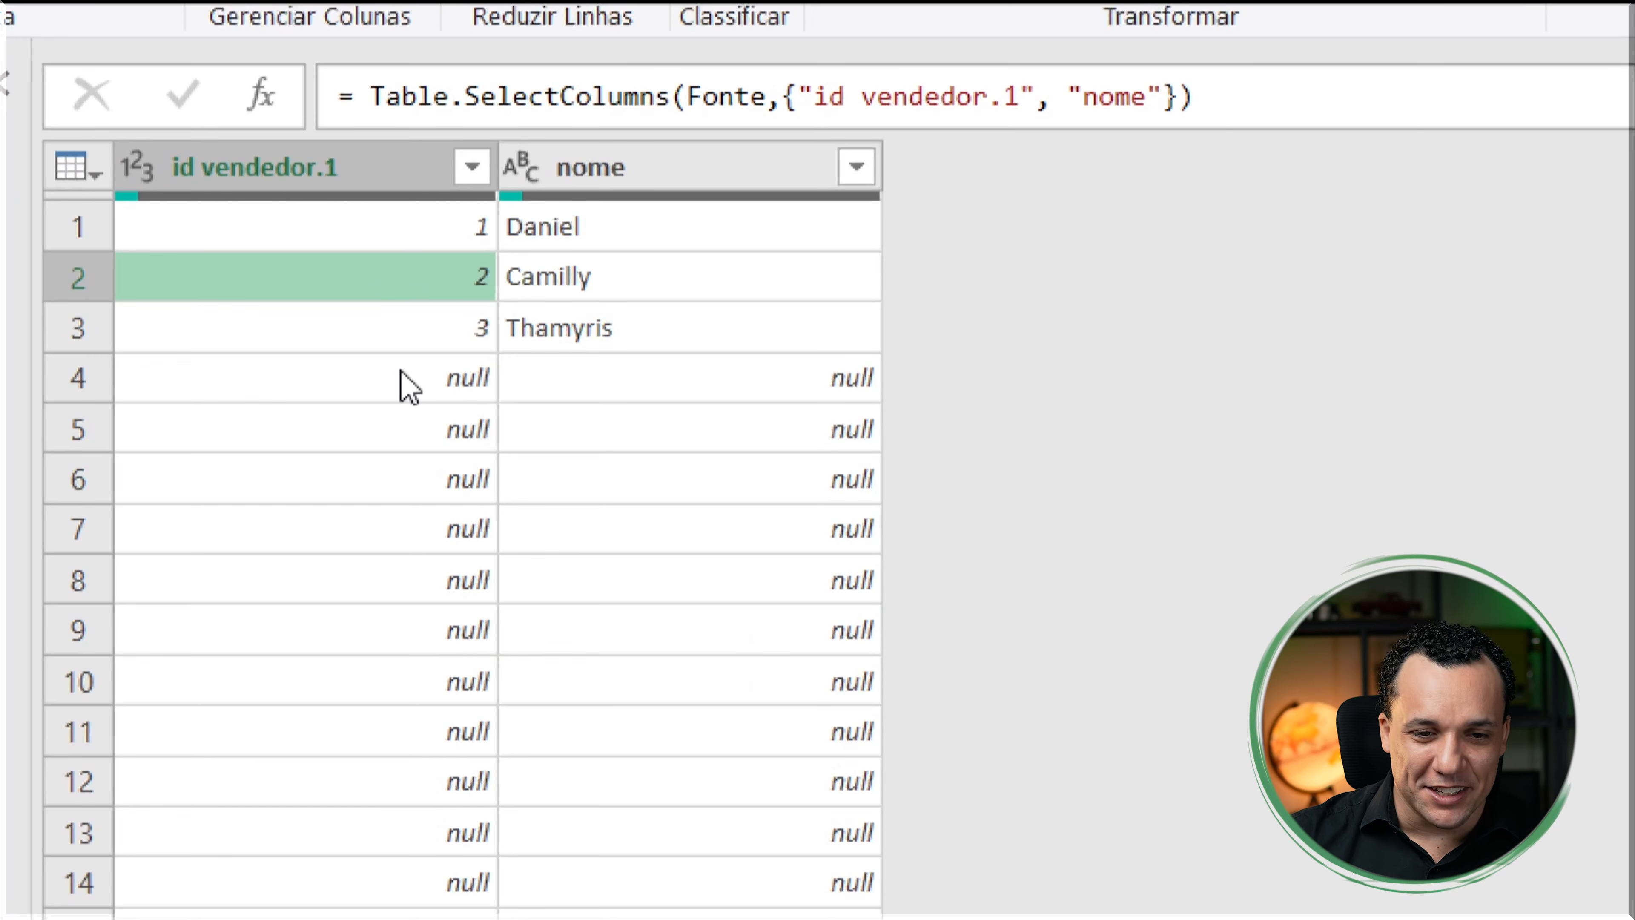
pyautogui.click(403, 340)
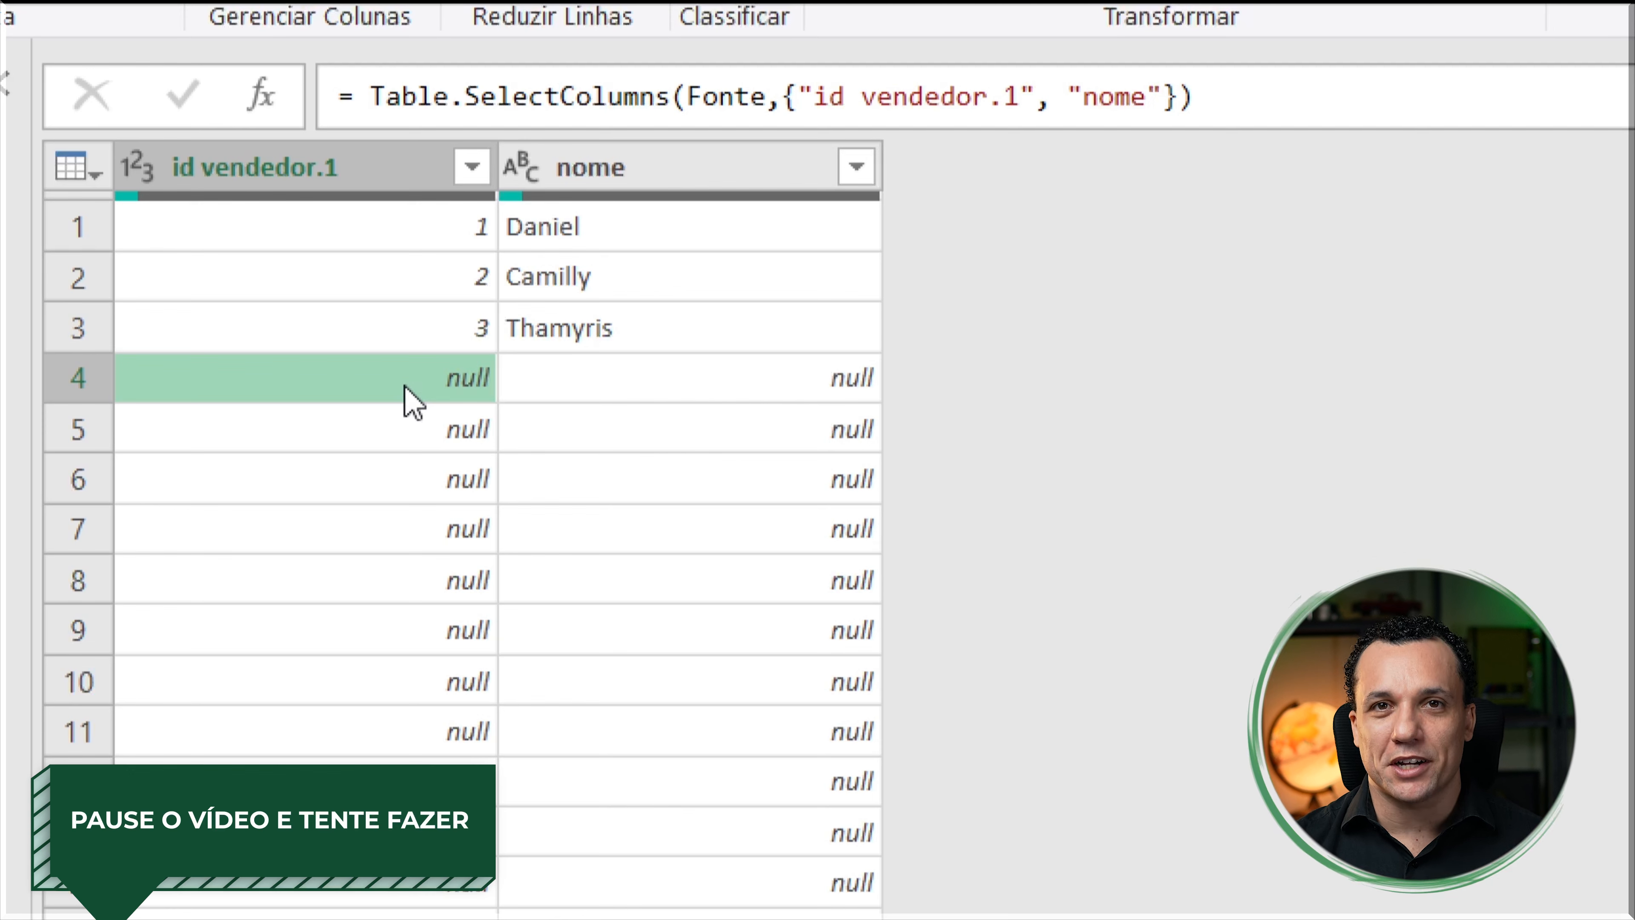
pyautogui.rightClick(405, 389)
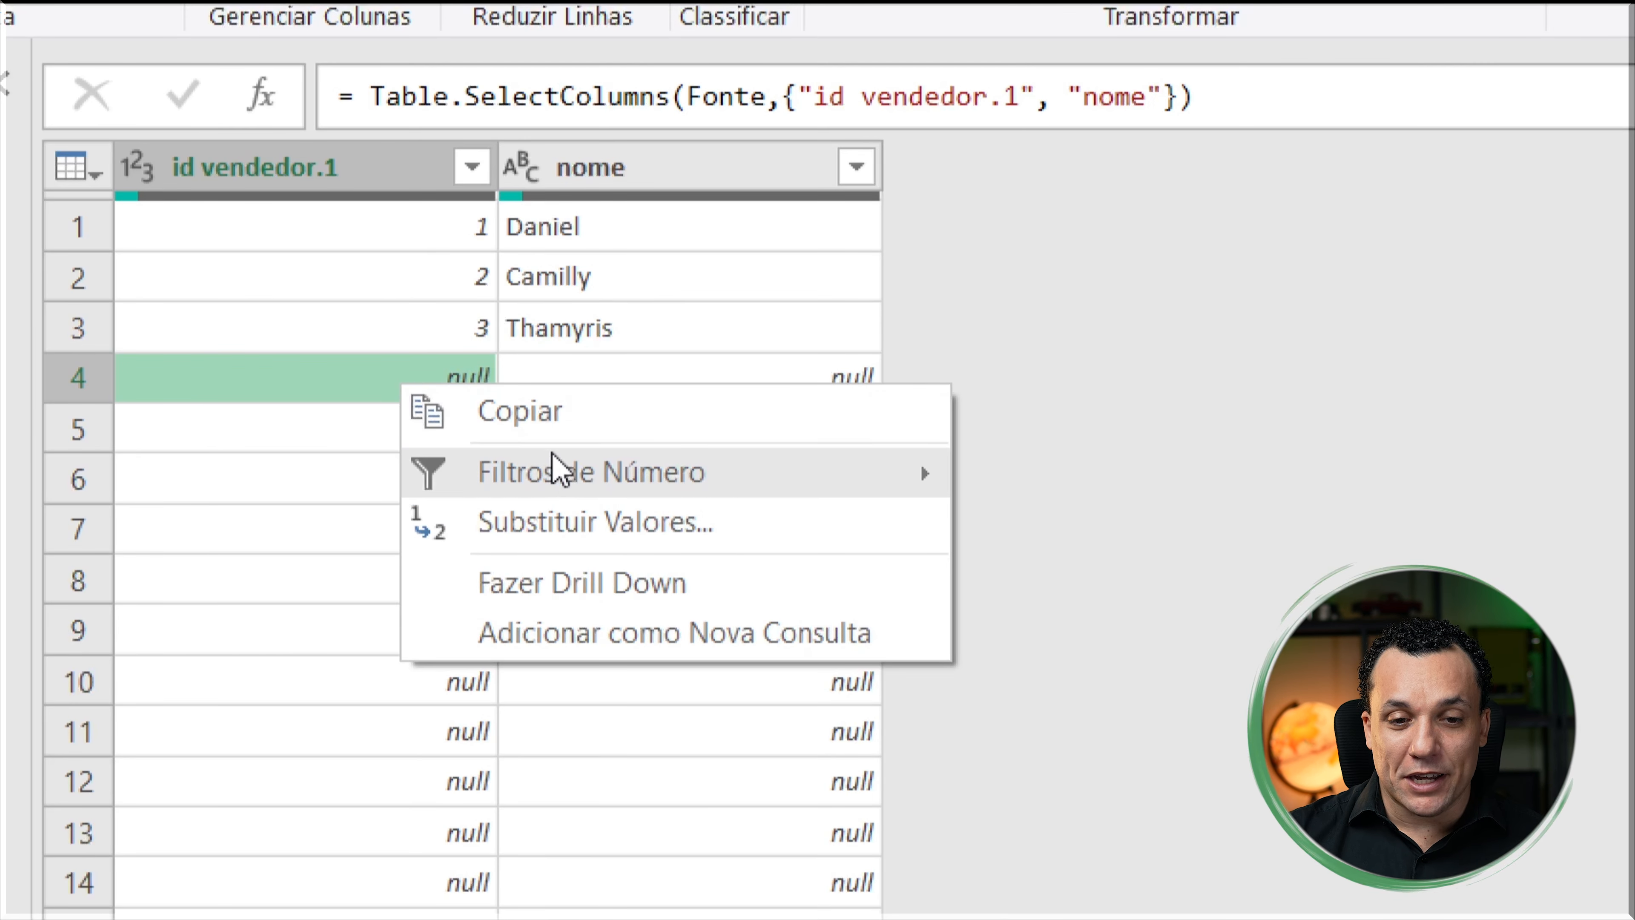
pyautogui.moveTo(561, 477)
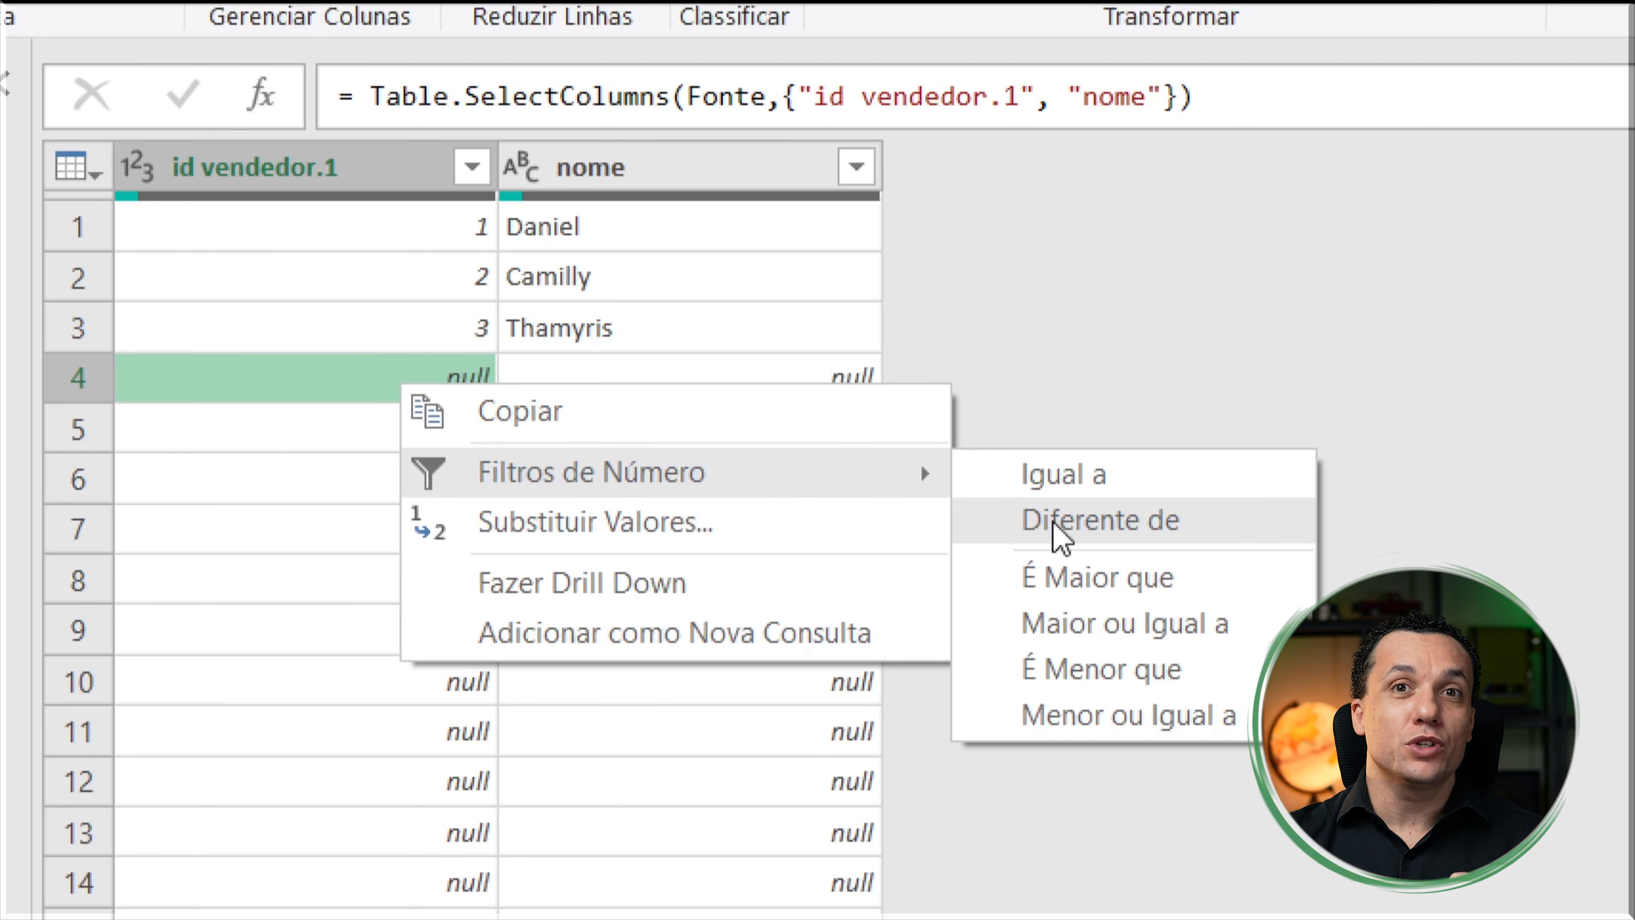
pyautogui.click(405, 222)
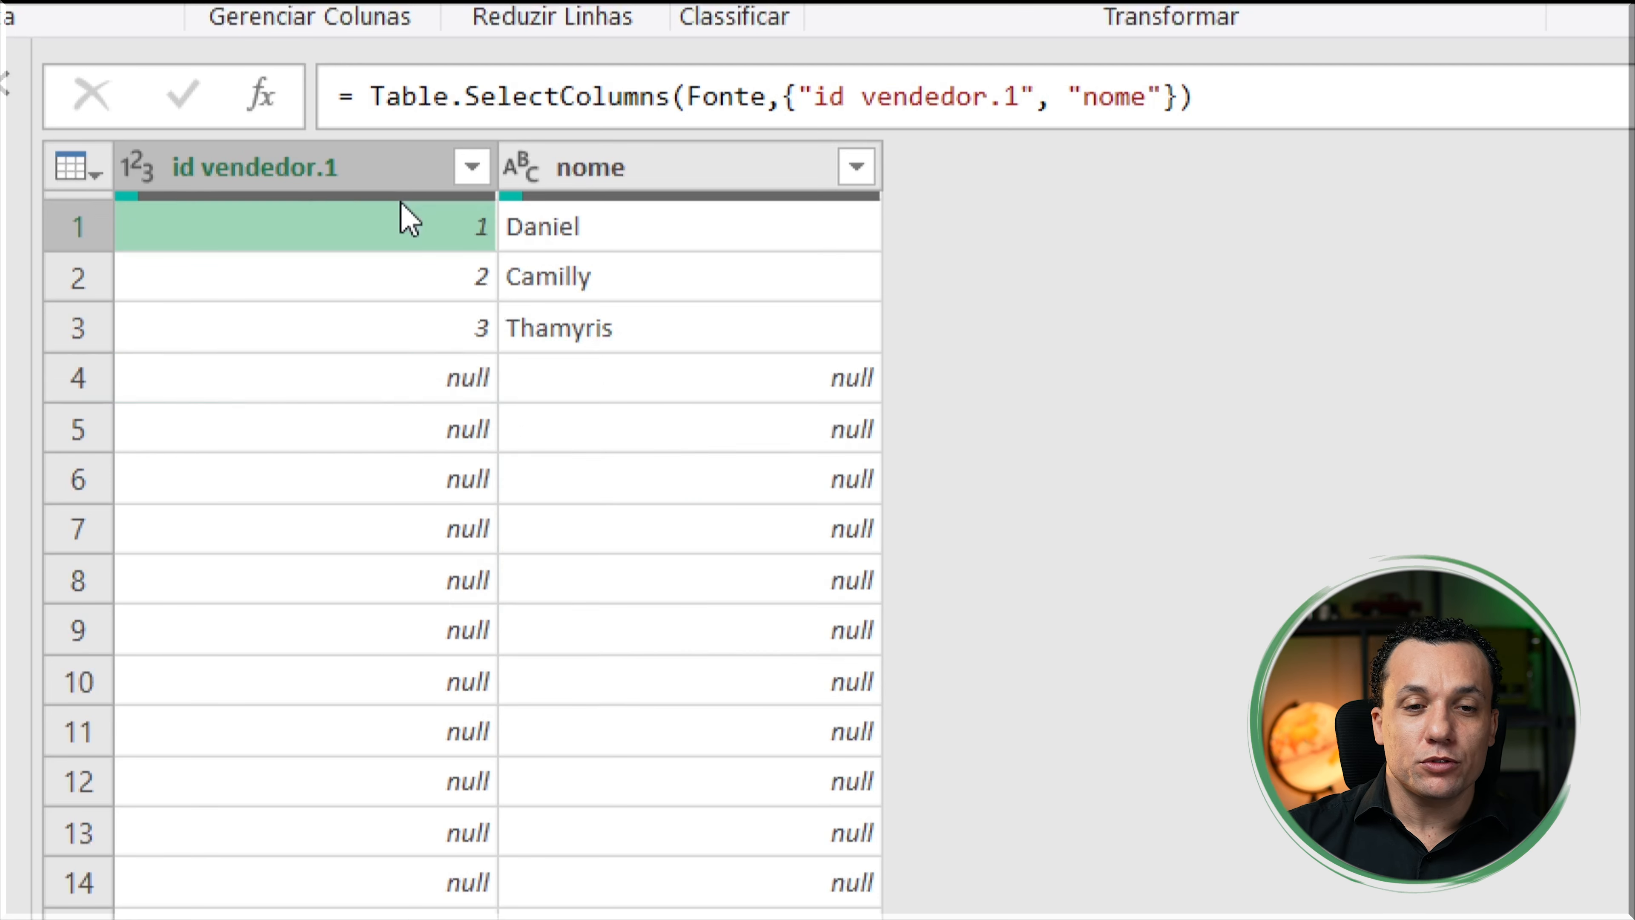
# Step: Filter the null rows out of the id vendedor.1 column
pyautogui.click(472, 166)
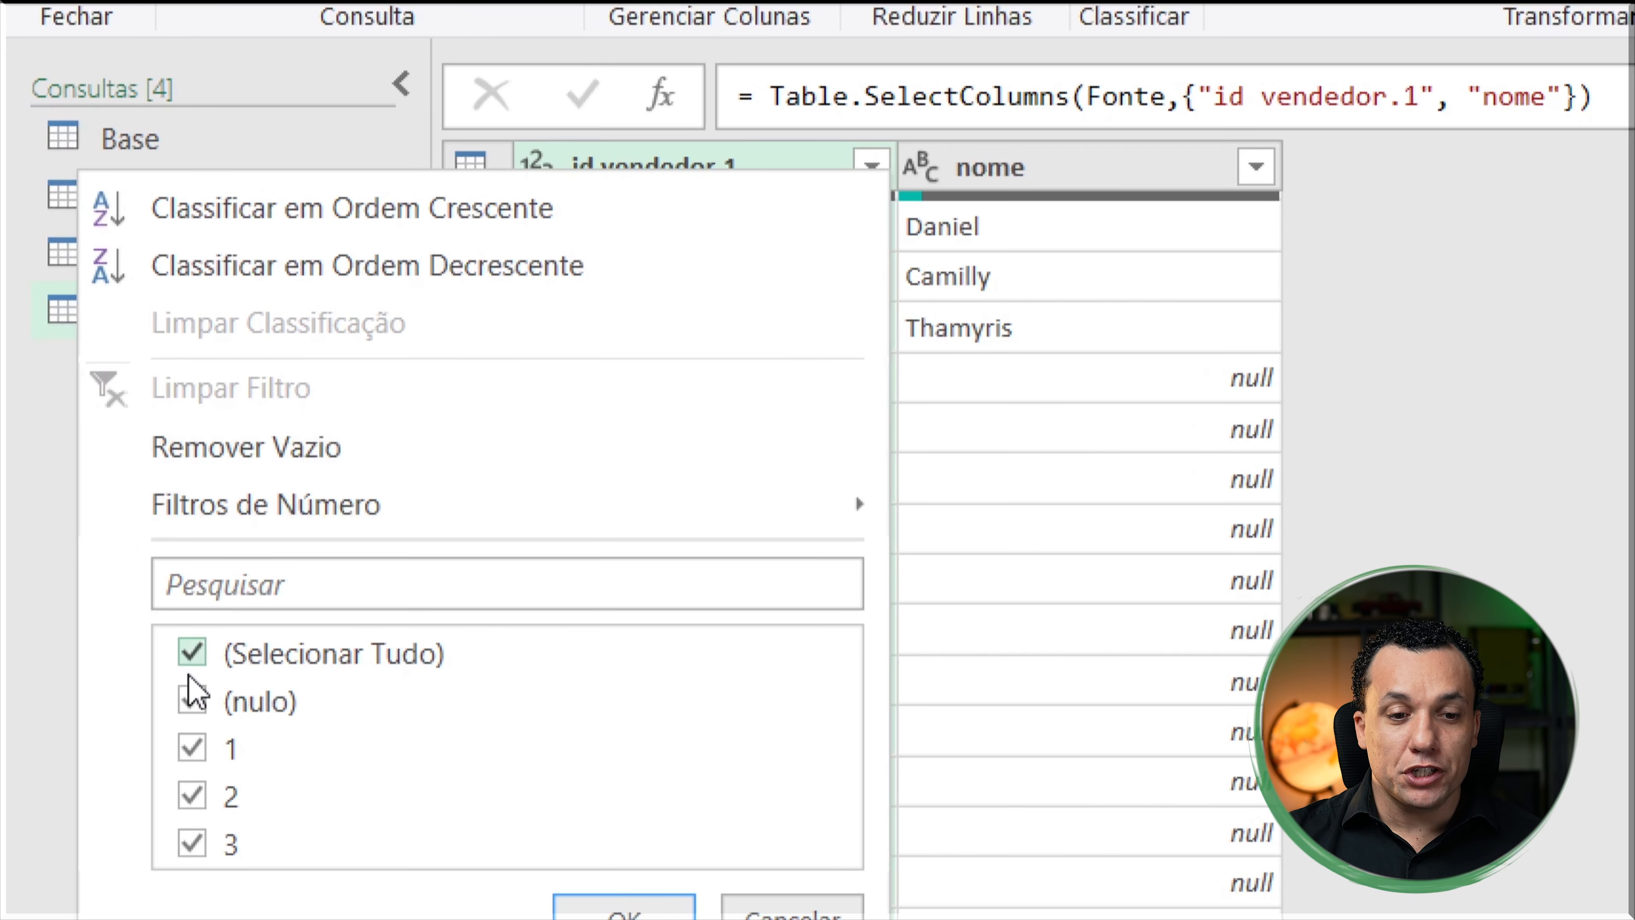
pyautogui.click(194, 702)
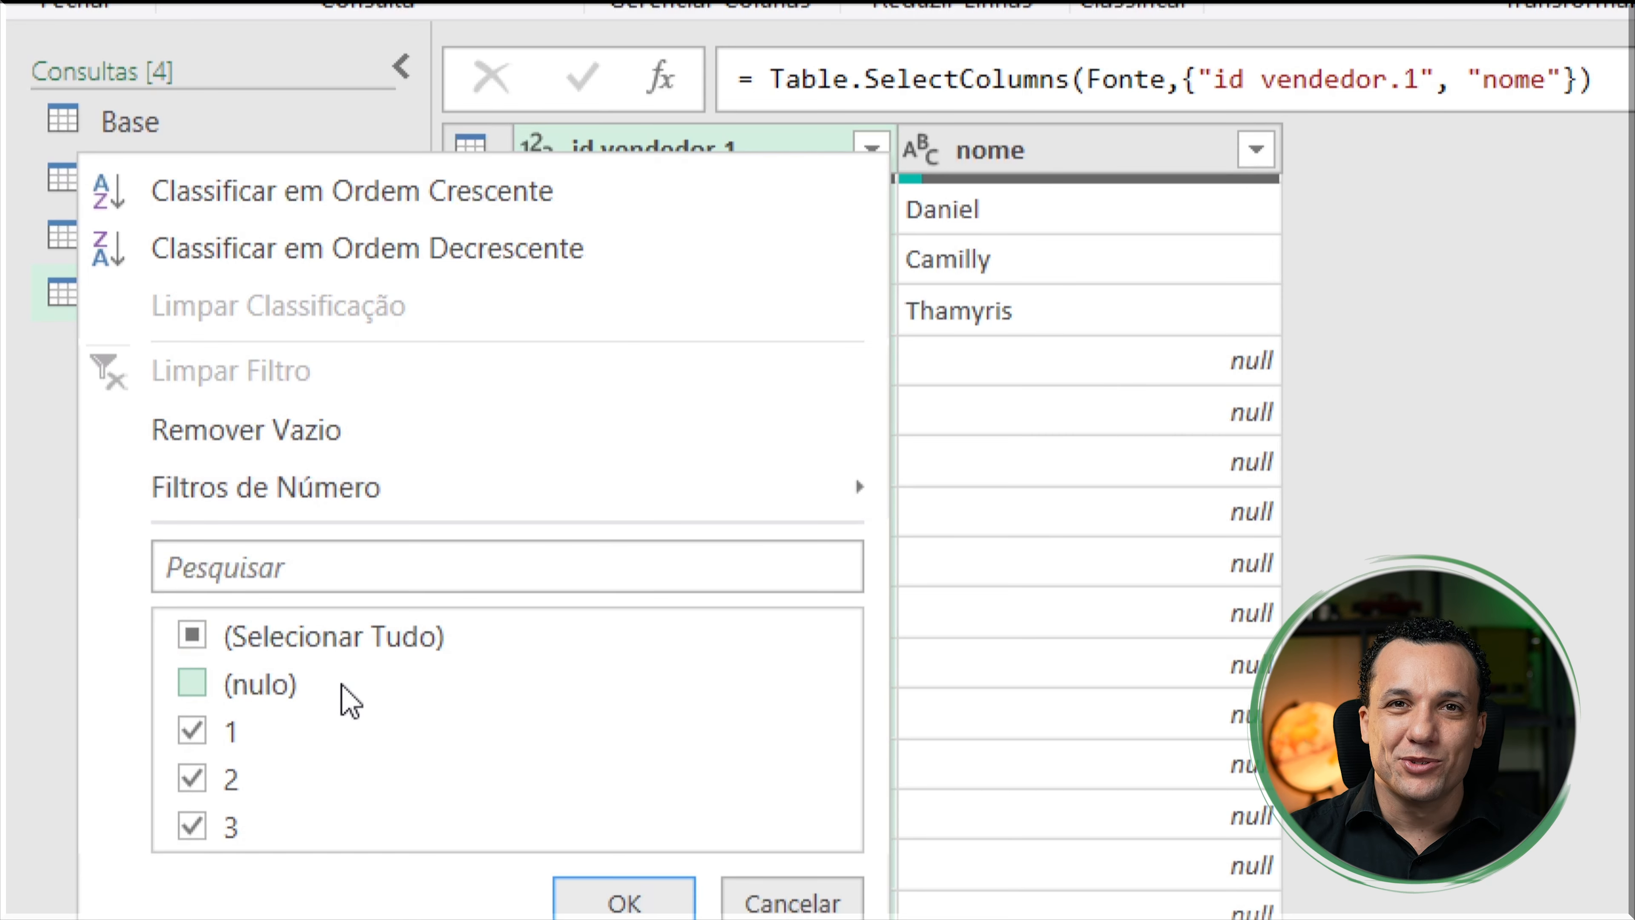
pyautogui.click(673, 902)
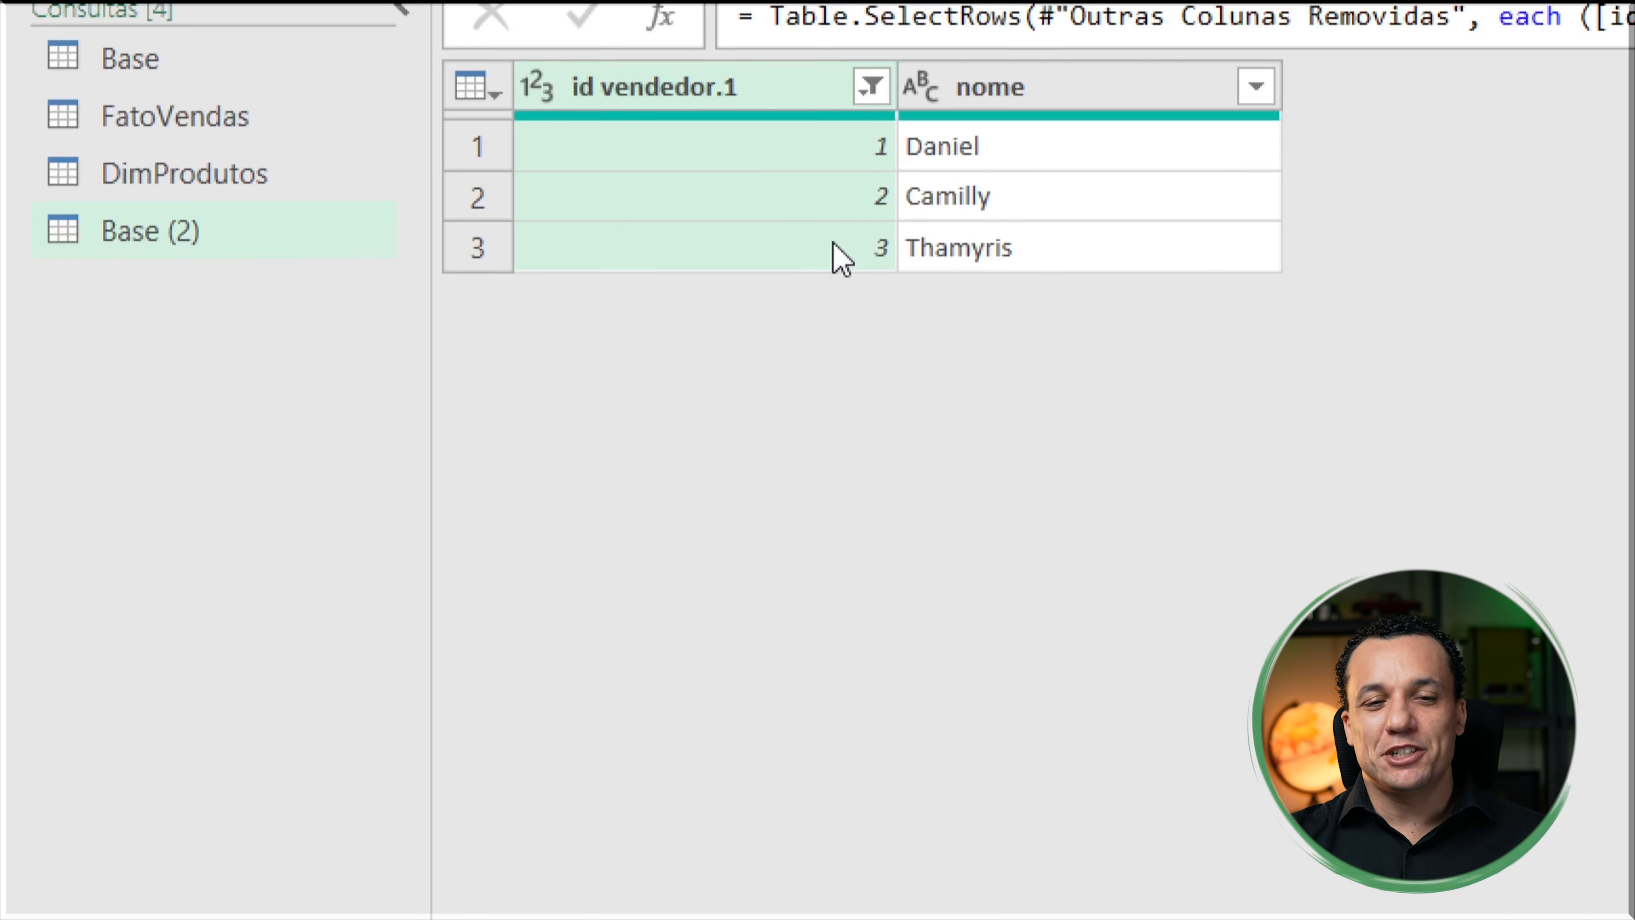
# Step: Rename the id vendedor.1 column as id vendedor
pyautogui.doubleClick(762, 155)
pyautogui.click(753, 147)
pyautogui.press('BackSpace')
pyautogui.press('BackSpace')
pyautogui.press('Return')
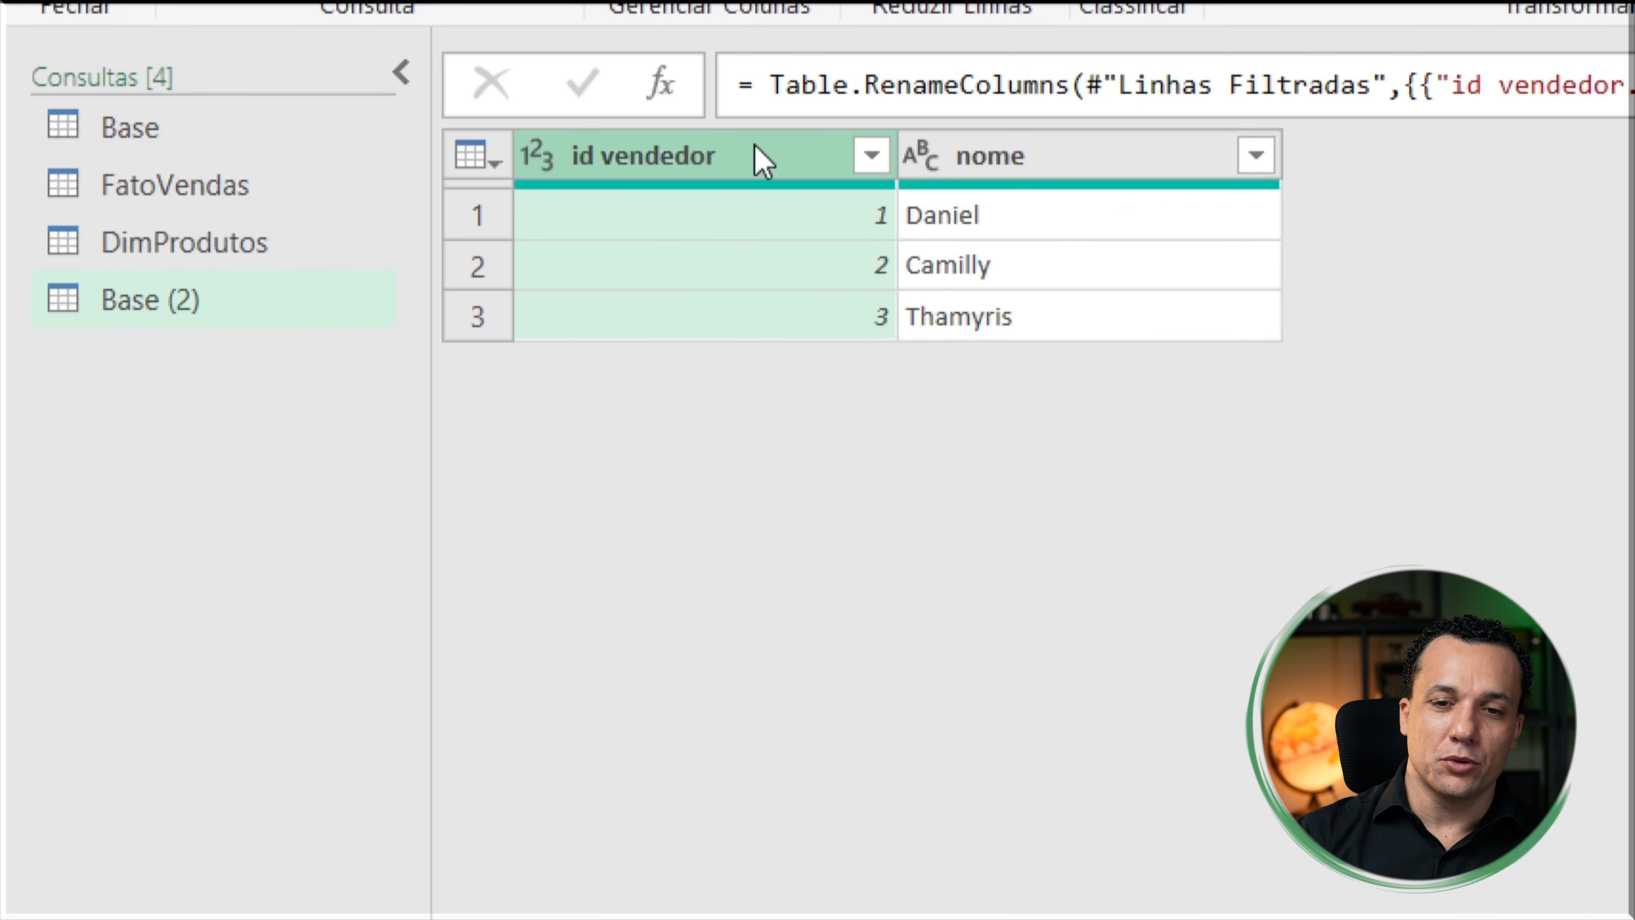
# Step: Rename the seller query Base (2) as DimVendedor
pyautogui.doubleClick(215, 301)
pyautogui.write('Dim')
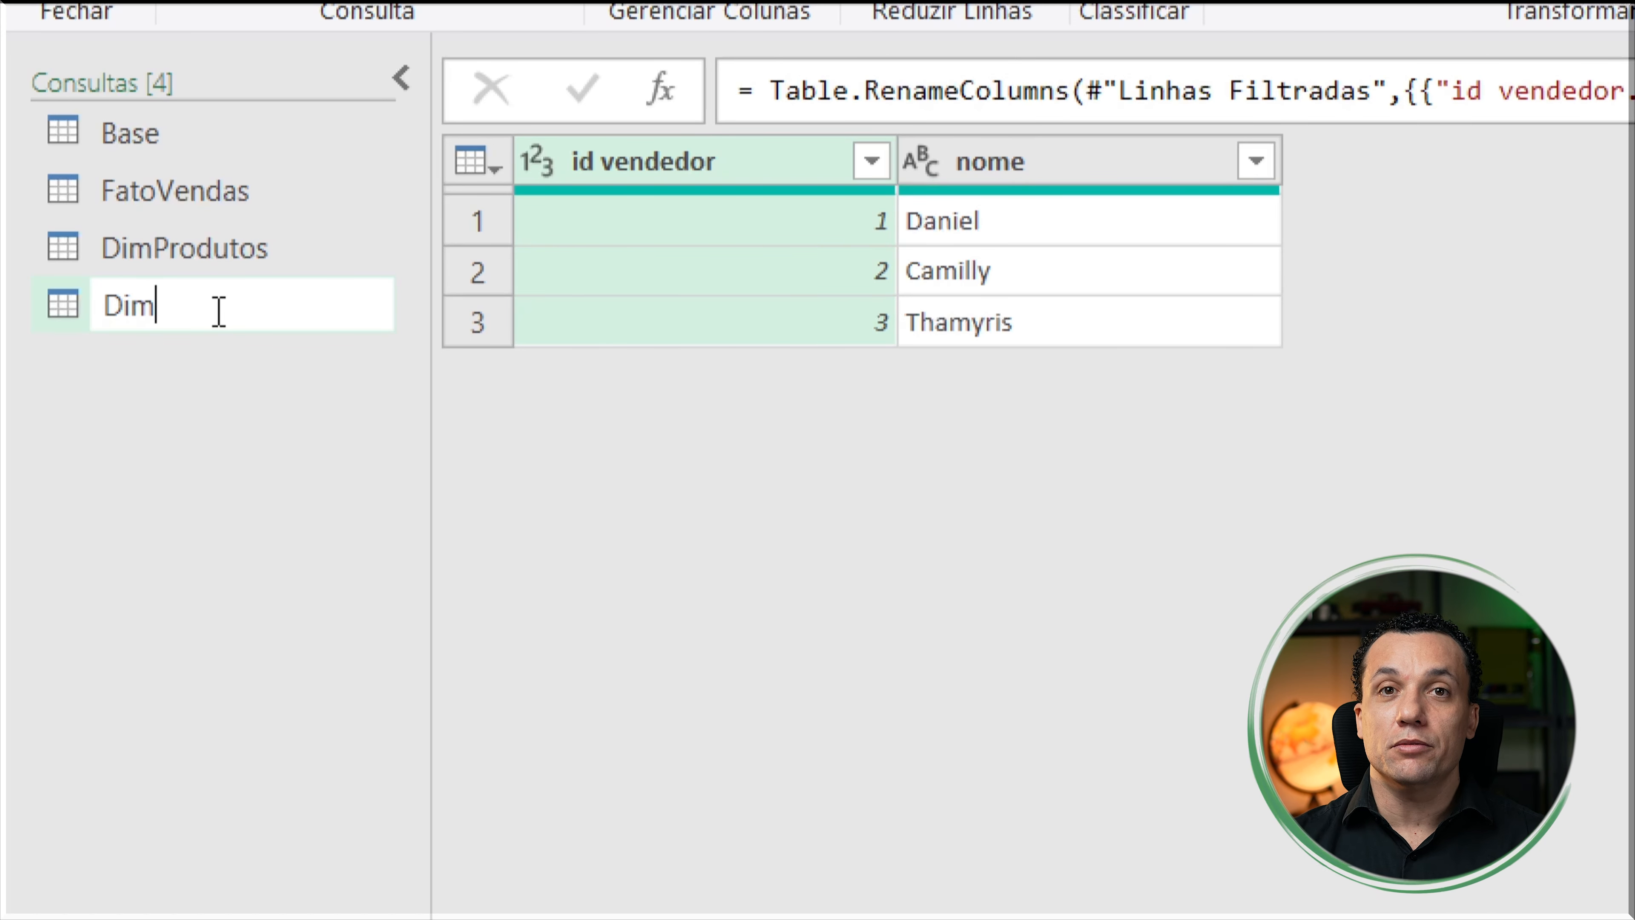
pyautogui.write('Vendedor')
pyautogui.press('Return')
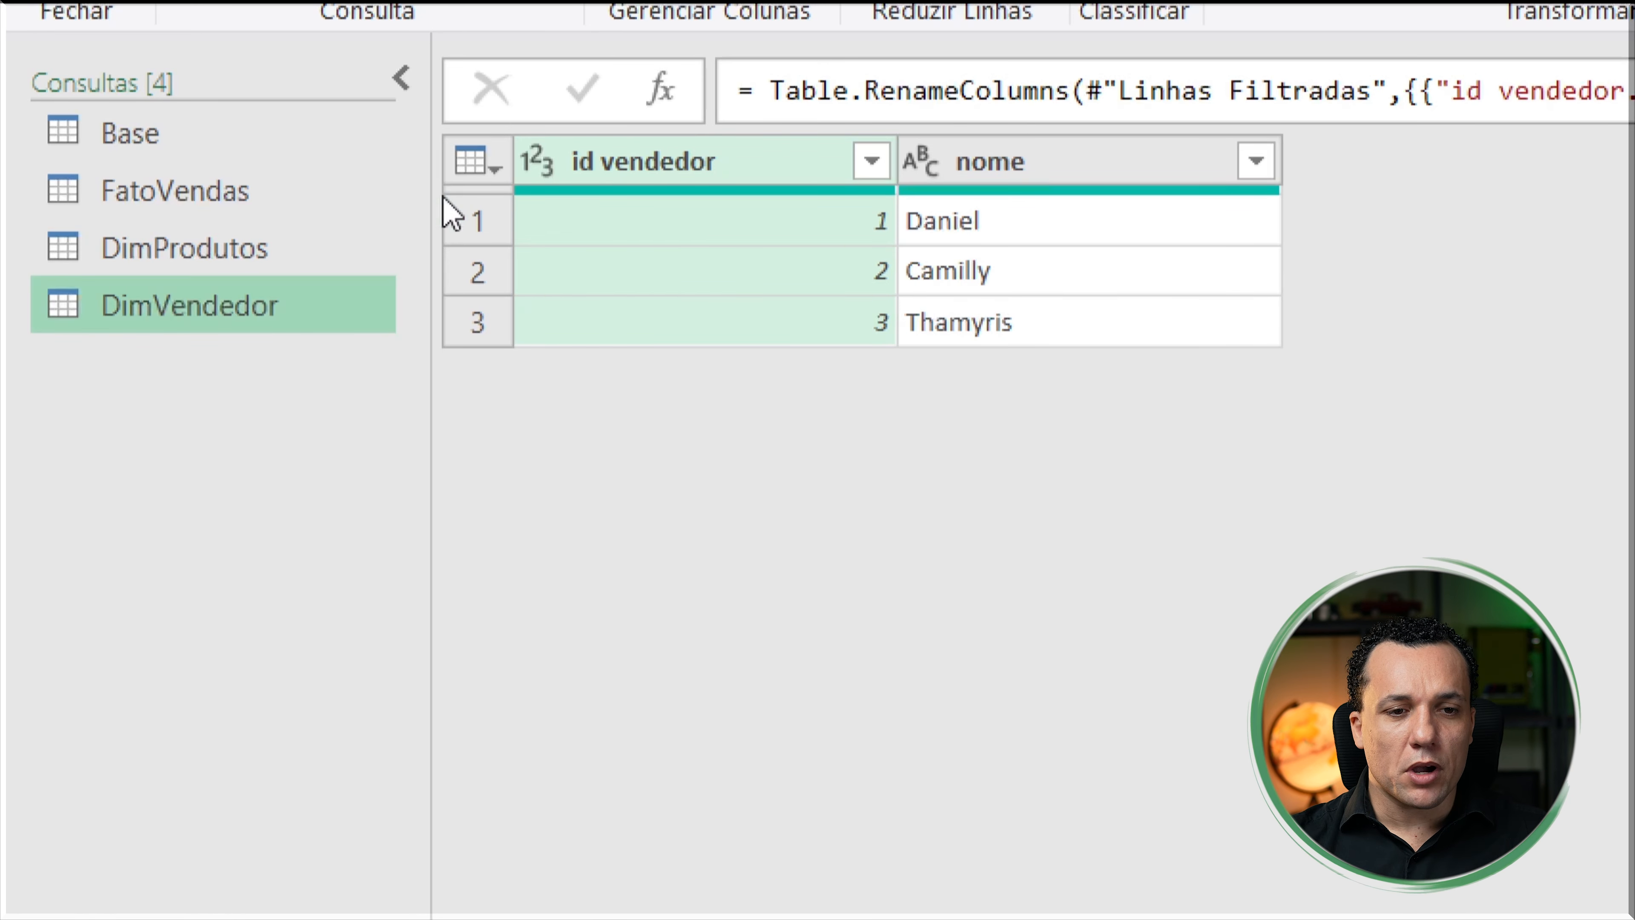
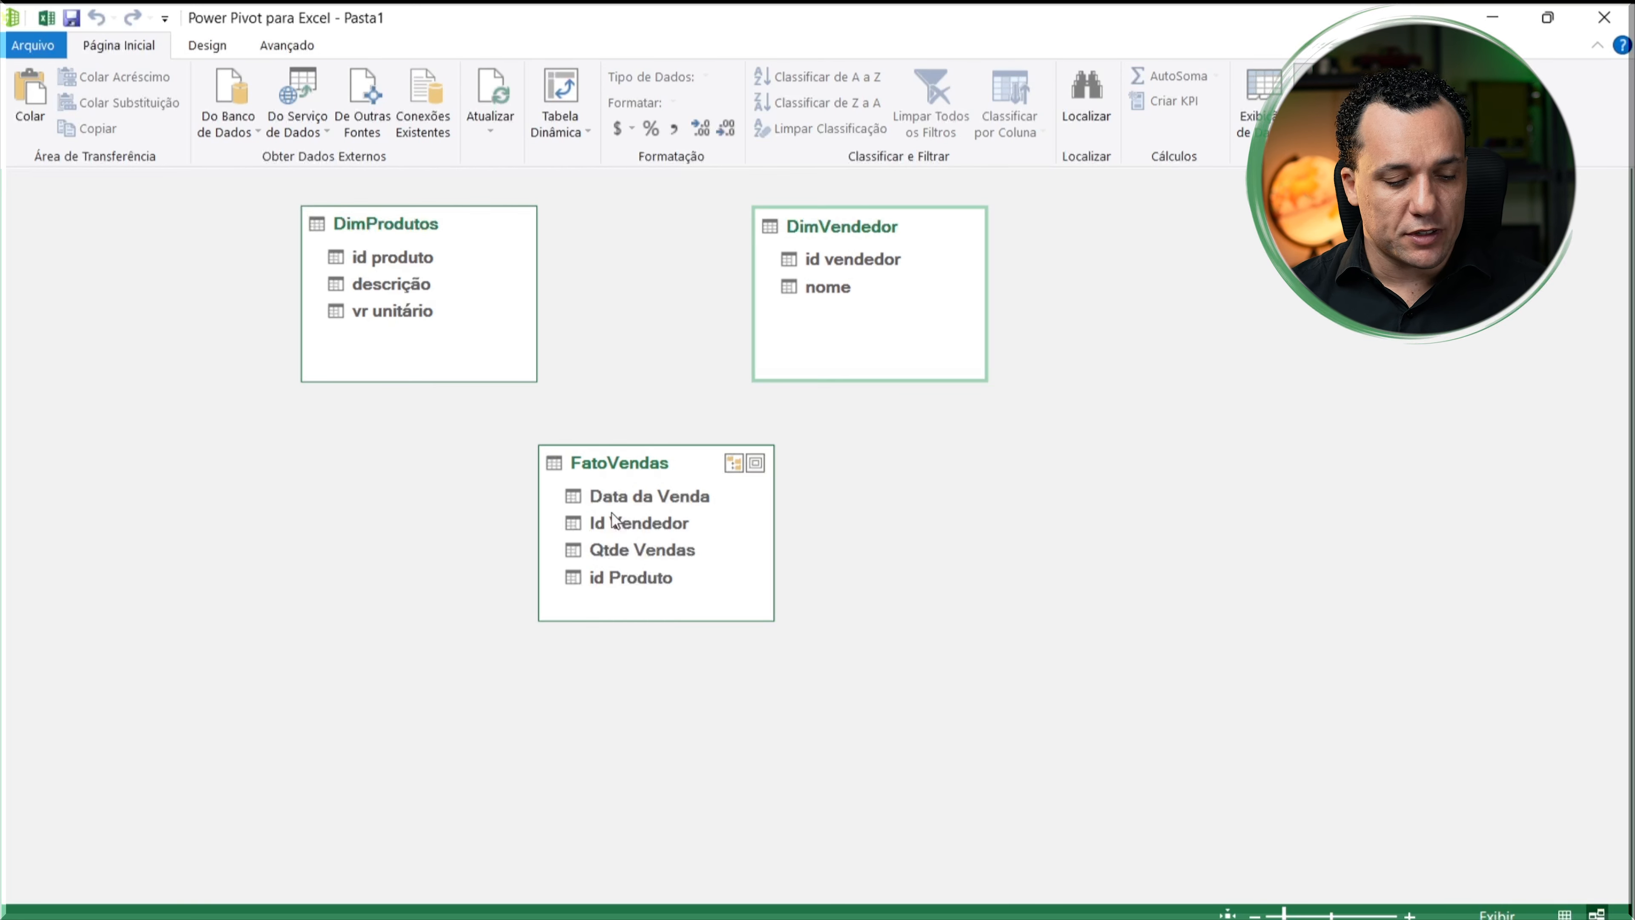
pyautogui.moveTo(746, 247); pyautogui.dragTo(929, 276)
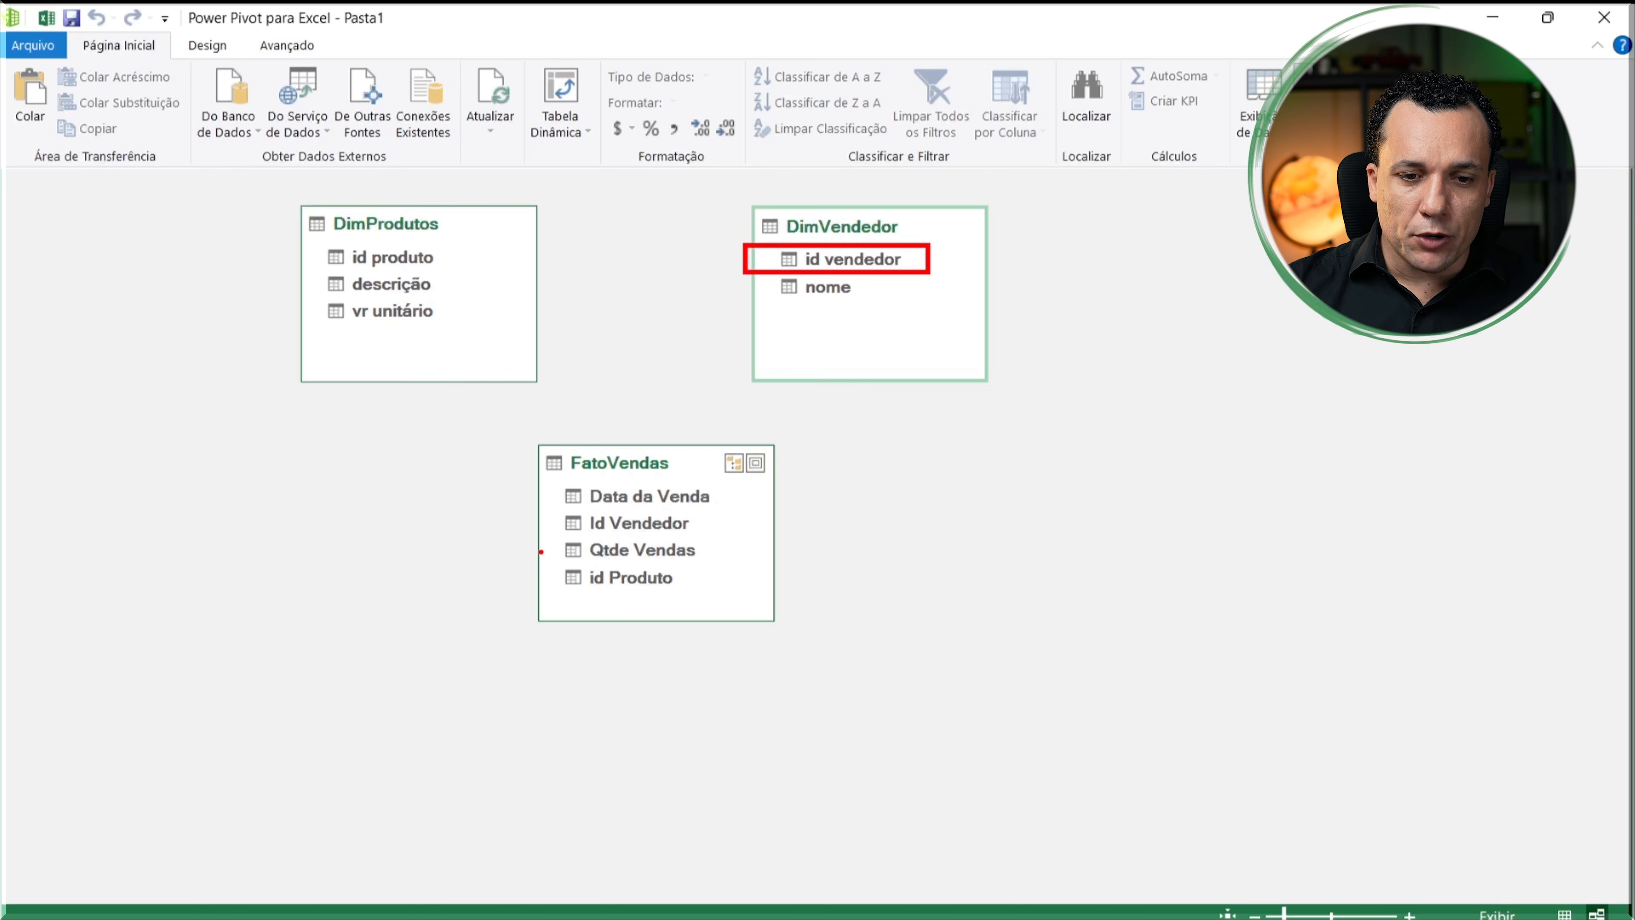
pyautogui.moveTo(549, 506)
pyautogui.mouseDown()
pyautogui.moveTo(727, 541)
pyautogui.moveTo(708, 535)
pyautogui.moveTo(713, 325)
pyautogui.moveTo(741, 302)
pyautogui.mouseUp()
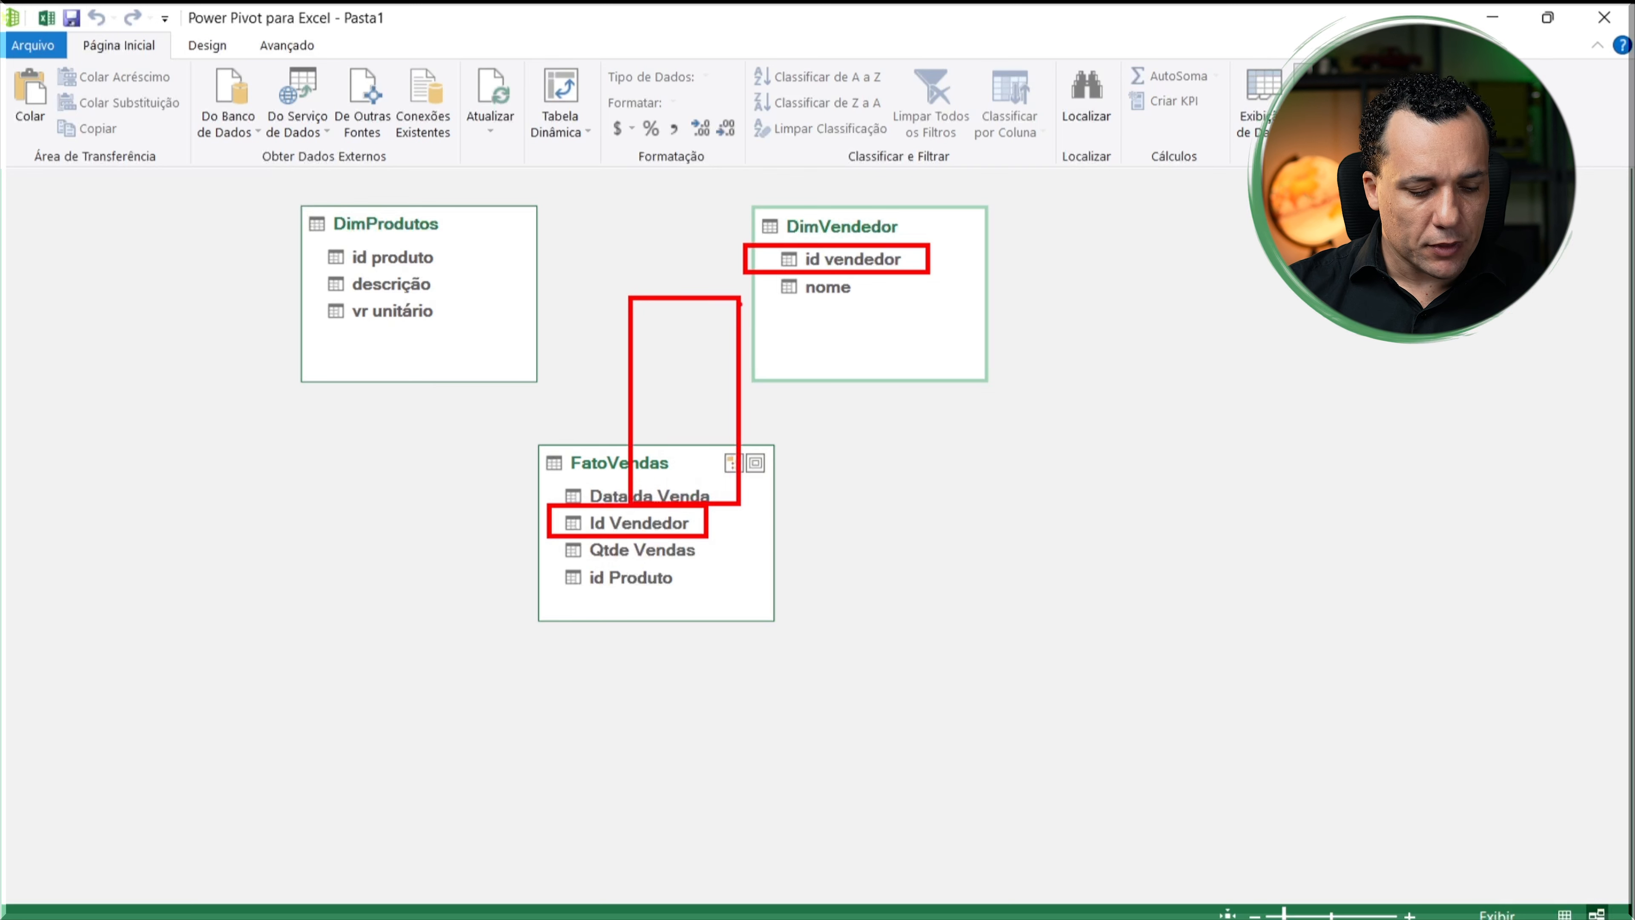
pyautogui.hotkey('ctrl', 'z')
pyautogui.moveTo(651, 505); pyautogui.dragTo(748, 270)
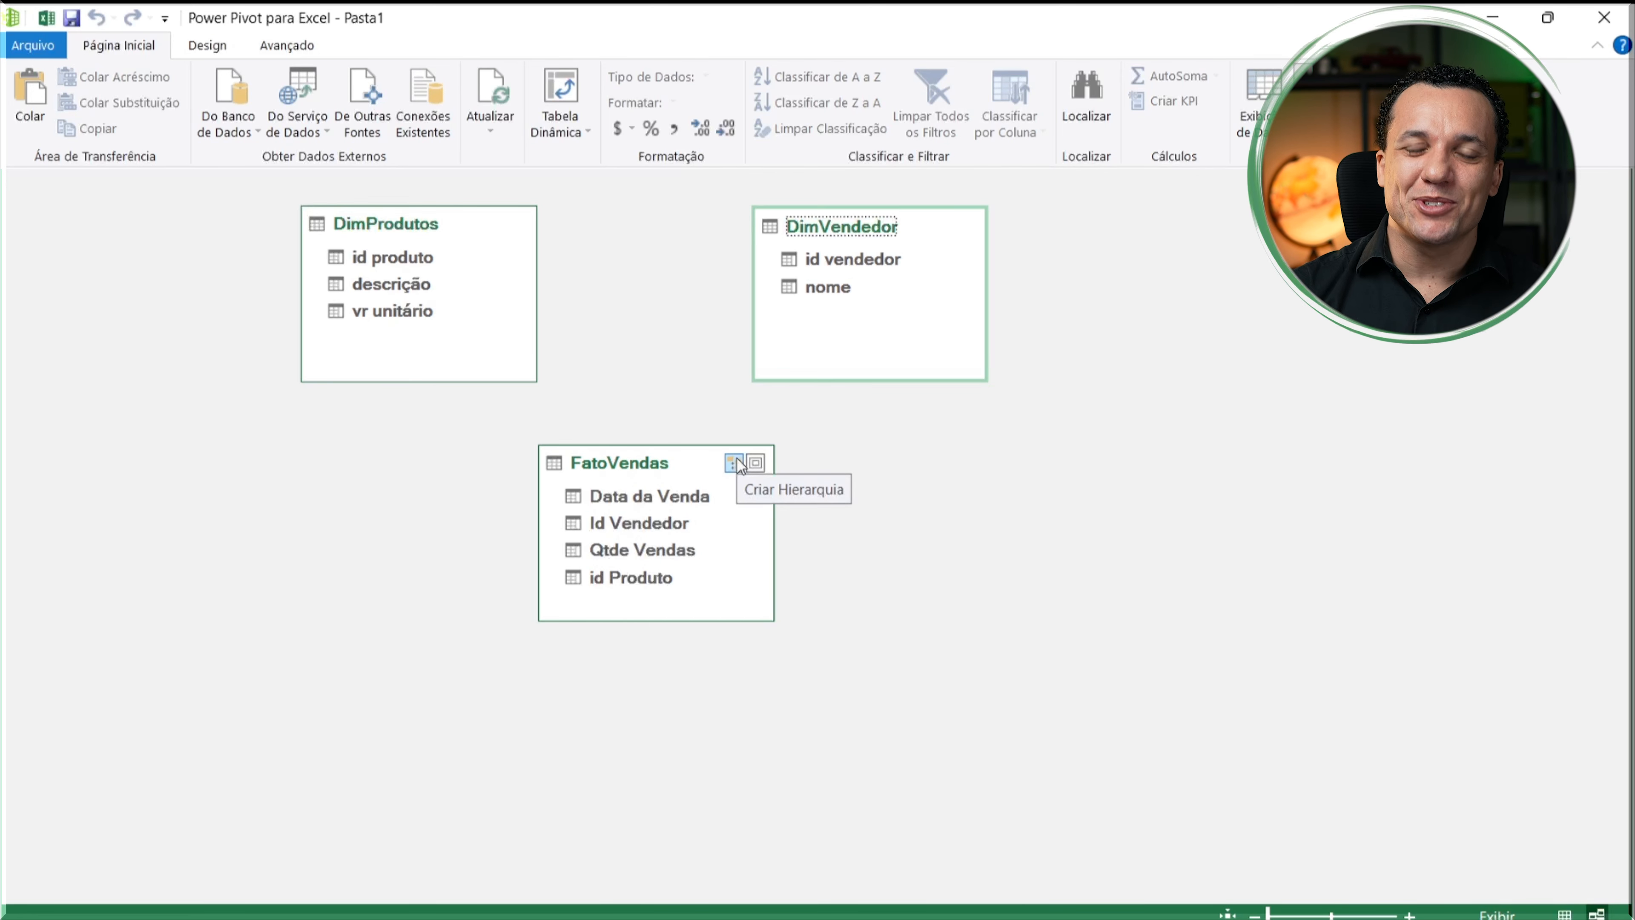
# Step: Relate DimProdutos' id produto and DimVendedor's id vendedor to the matching id Produto and Id Vendedor columns of FatoVendas
pyautogui.click(418, 256)
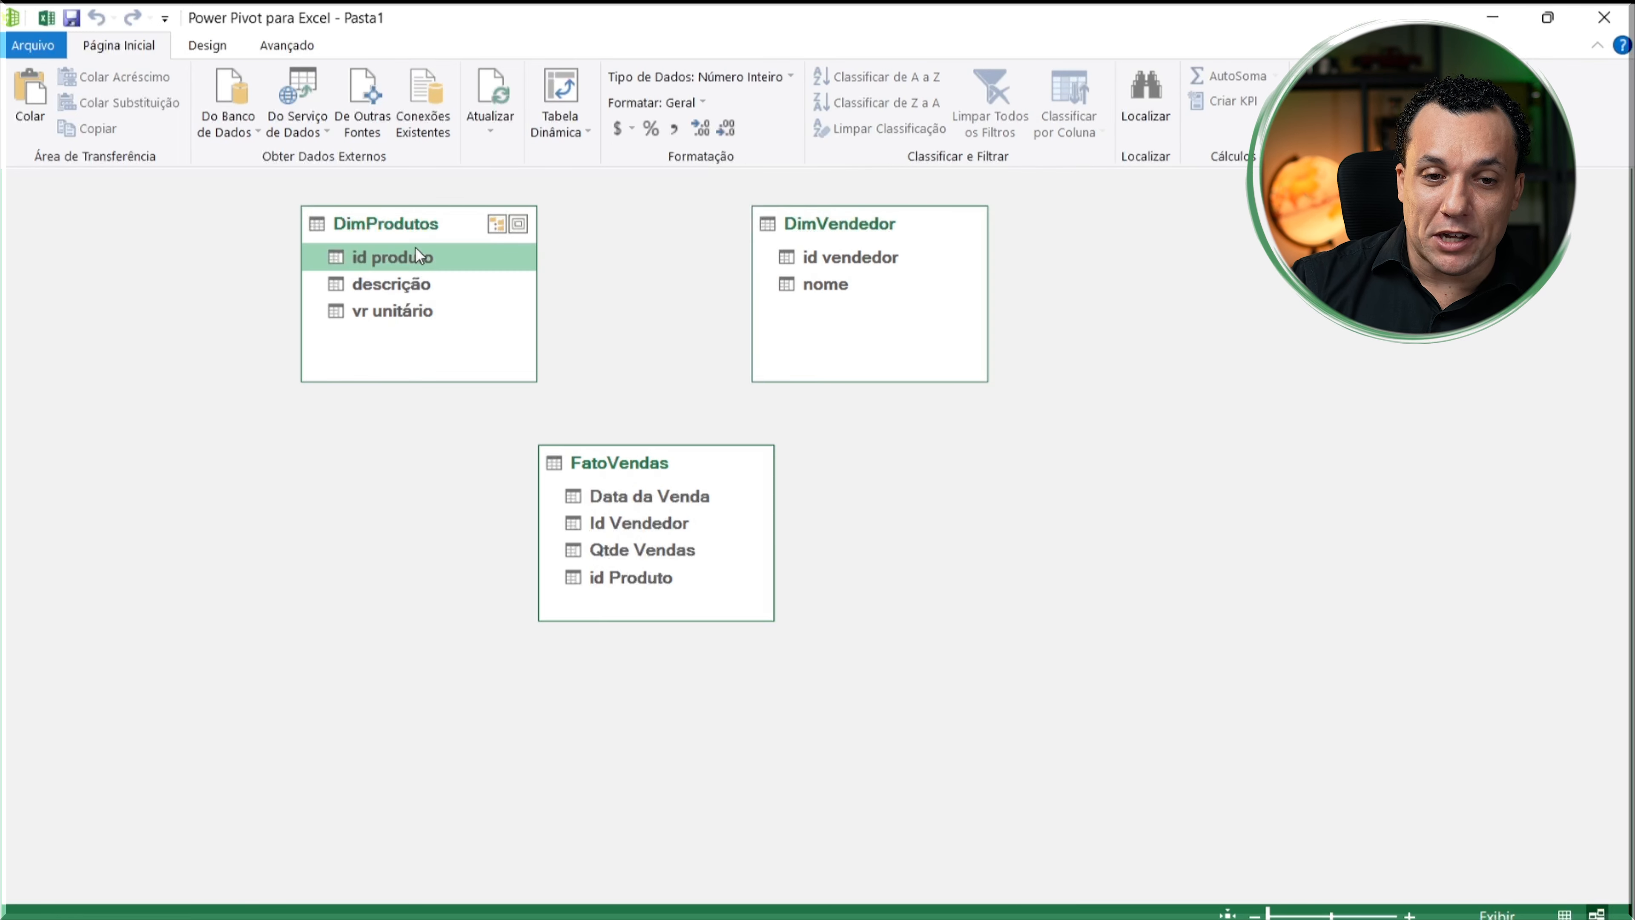
pyautogui.click(618, 577)
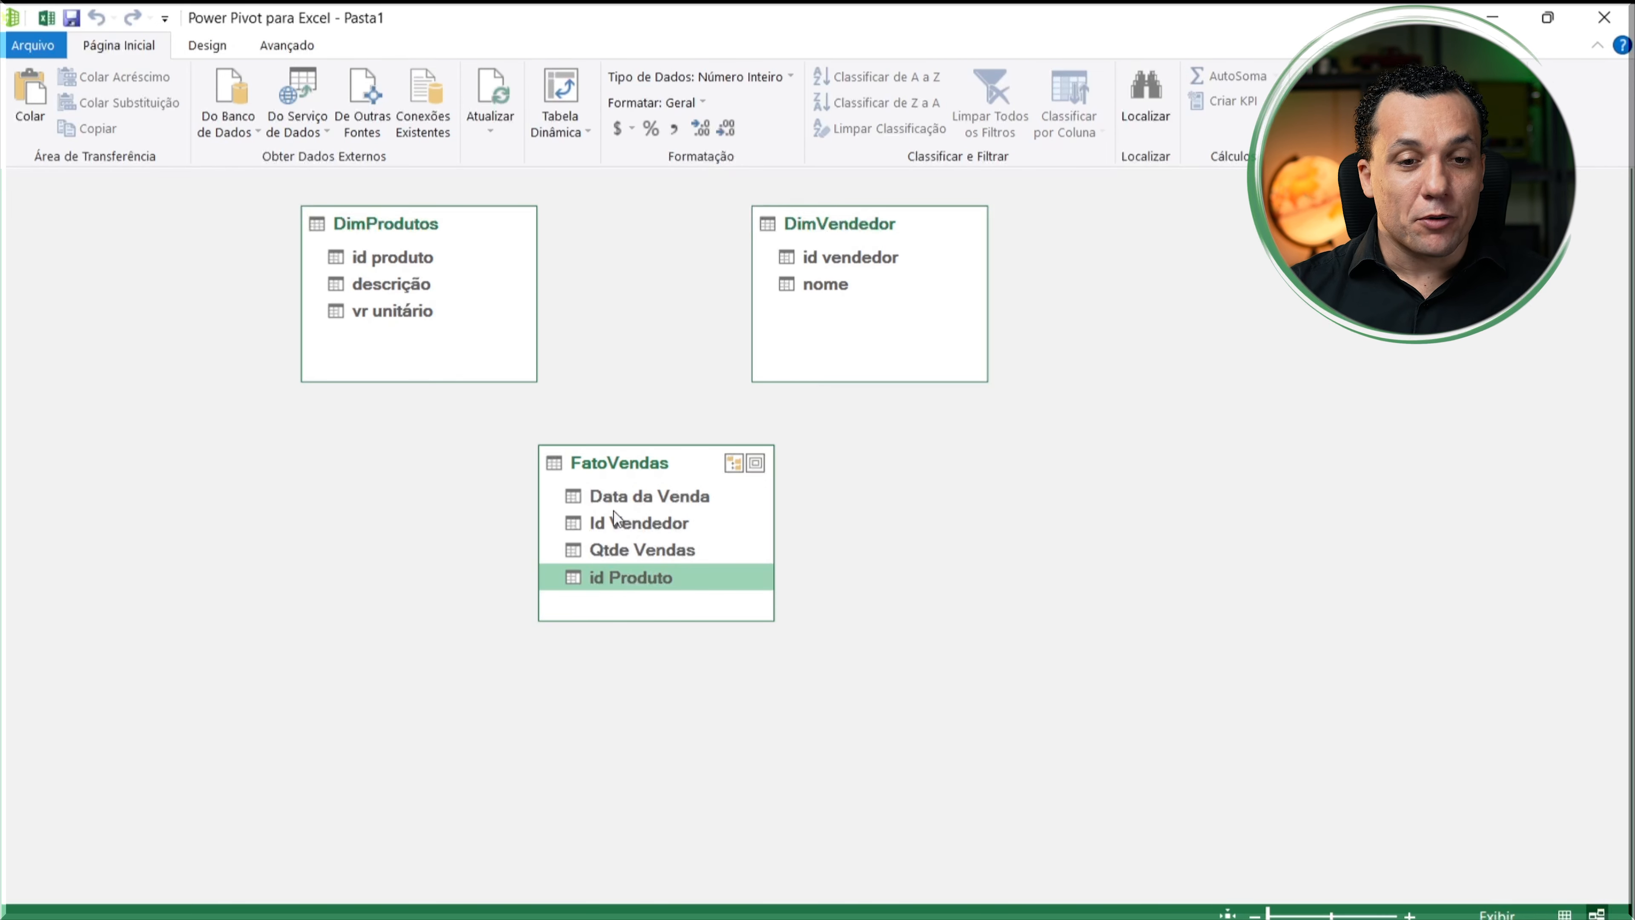
pyautogui.moveTo(420, 258); pyautogui.dragTo(620, 580)
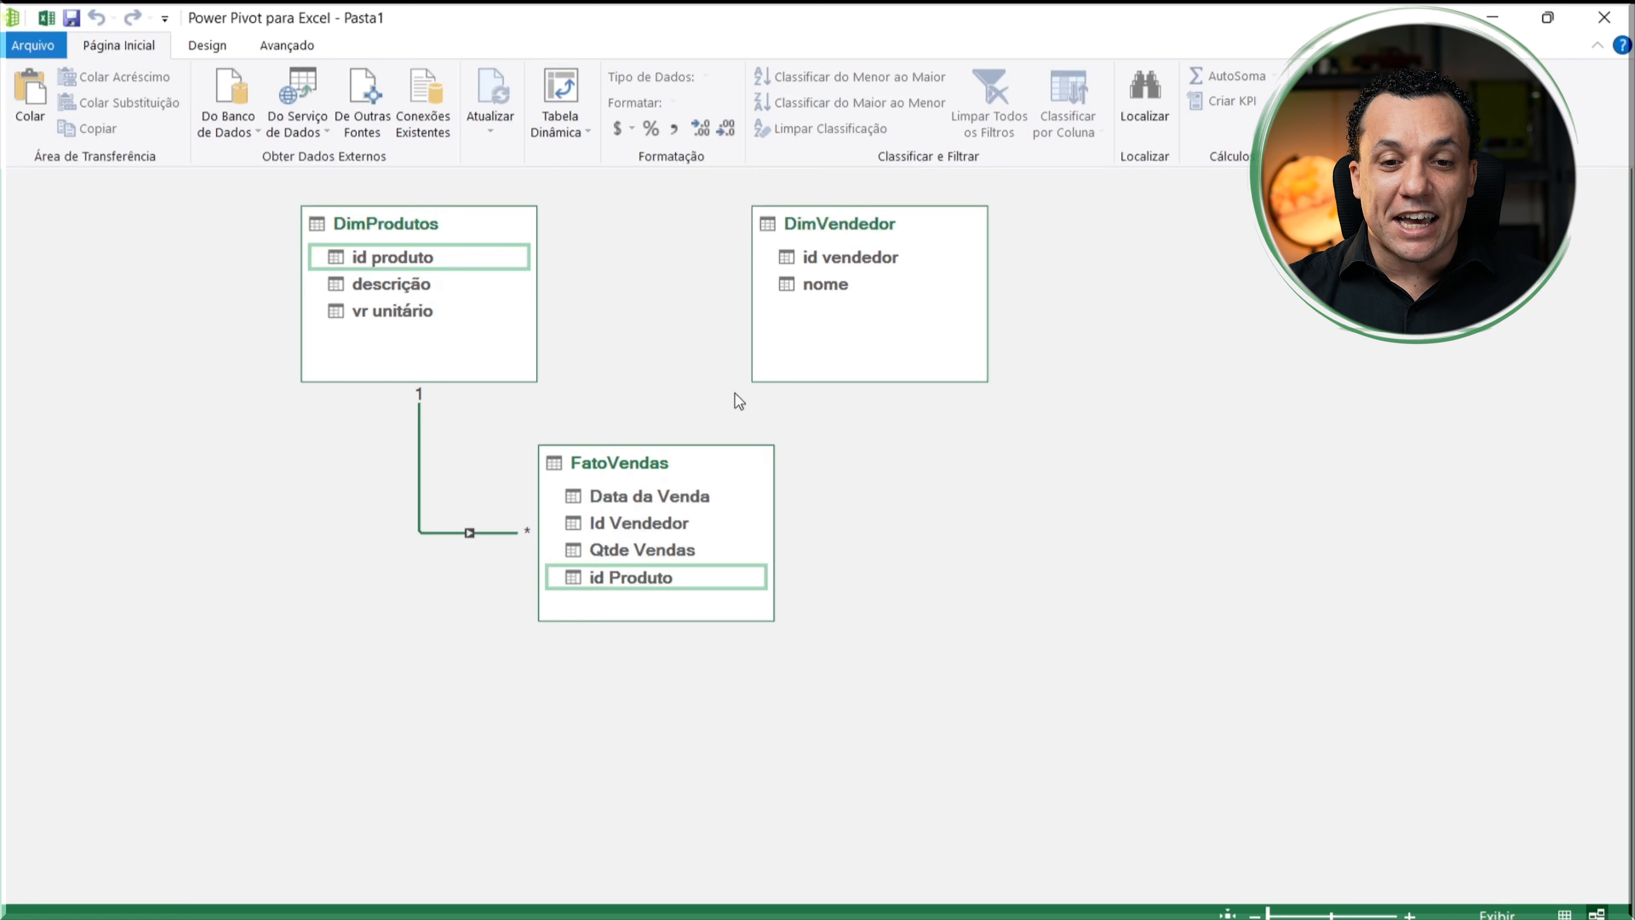
pyautogui.moveTo(865, 258); pyautogui.dragTo(676, 523)
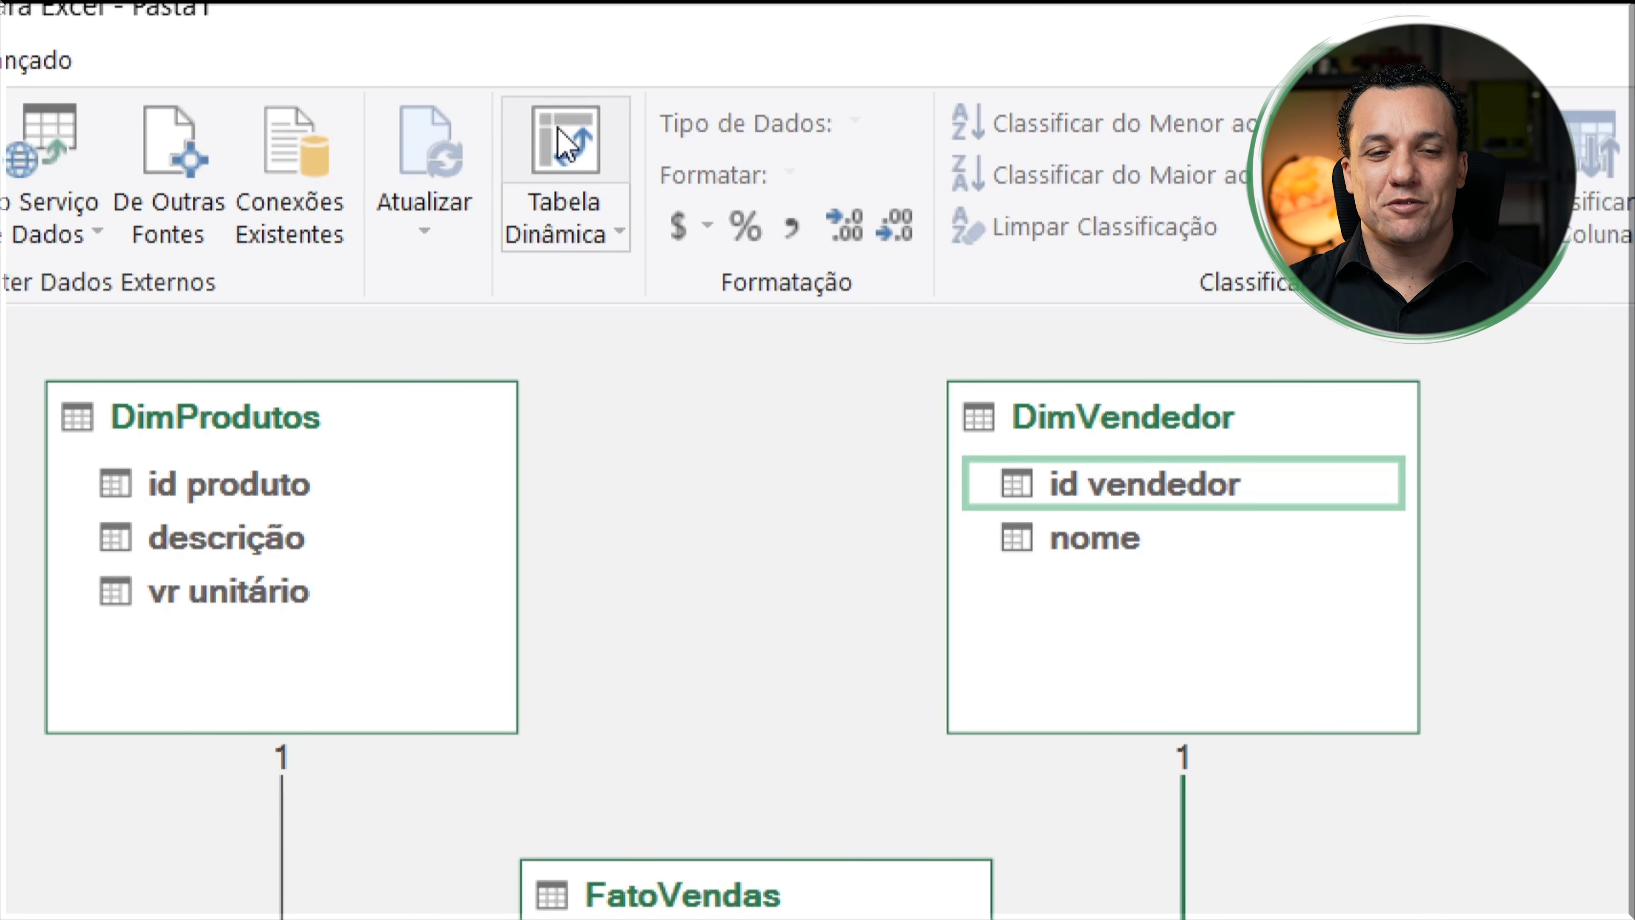
# Step: Create a PivotTable from the data model on a new worksheet and expand the DimVendedor table's fields
pyautogui.click(564, 143)
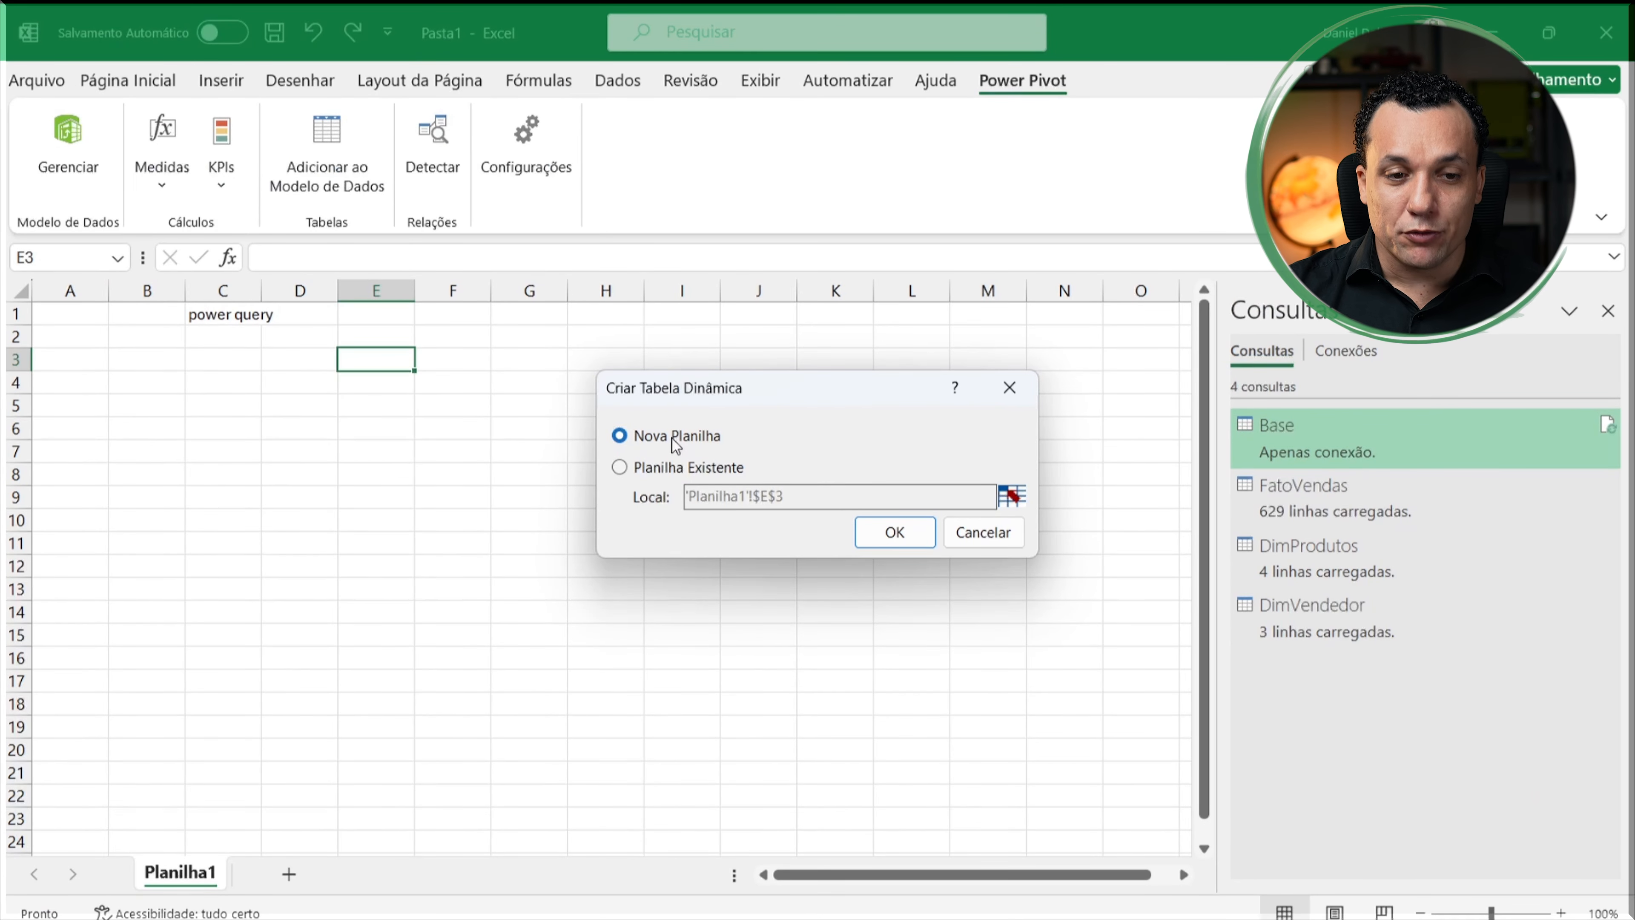
pyautogui.click(874, 531)
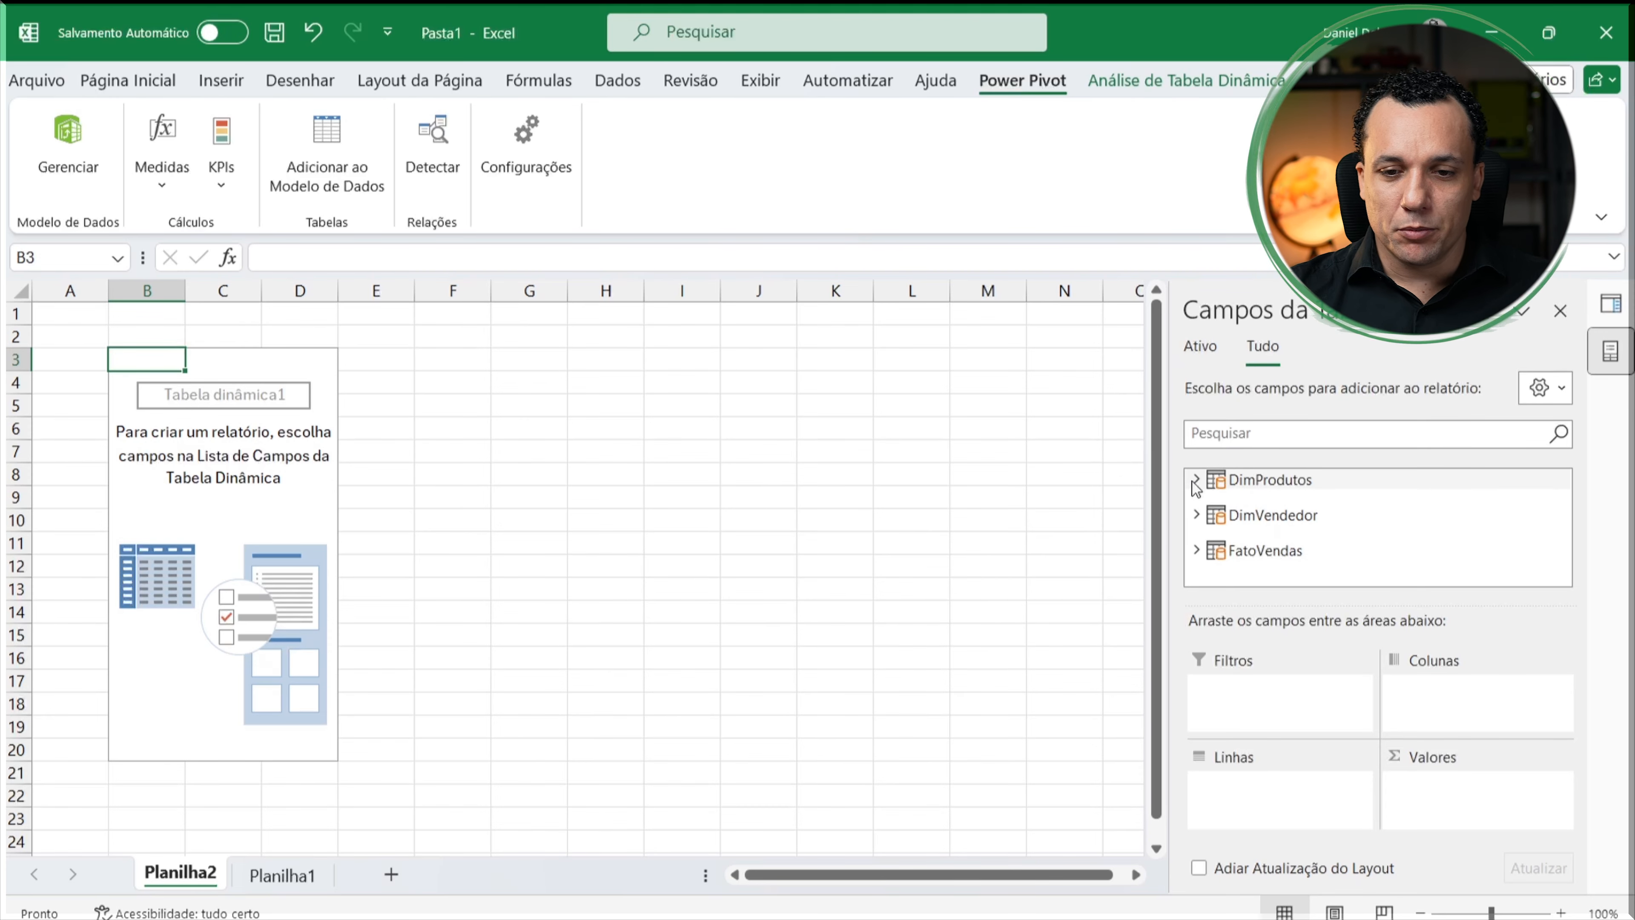
pyautogui.click(1196, 515)
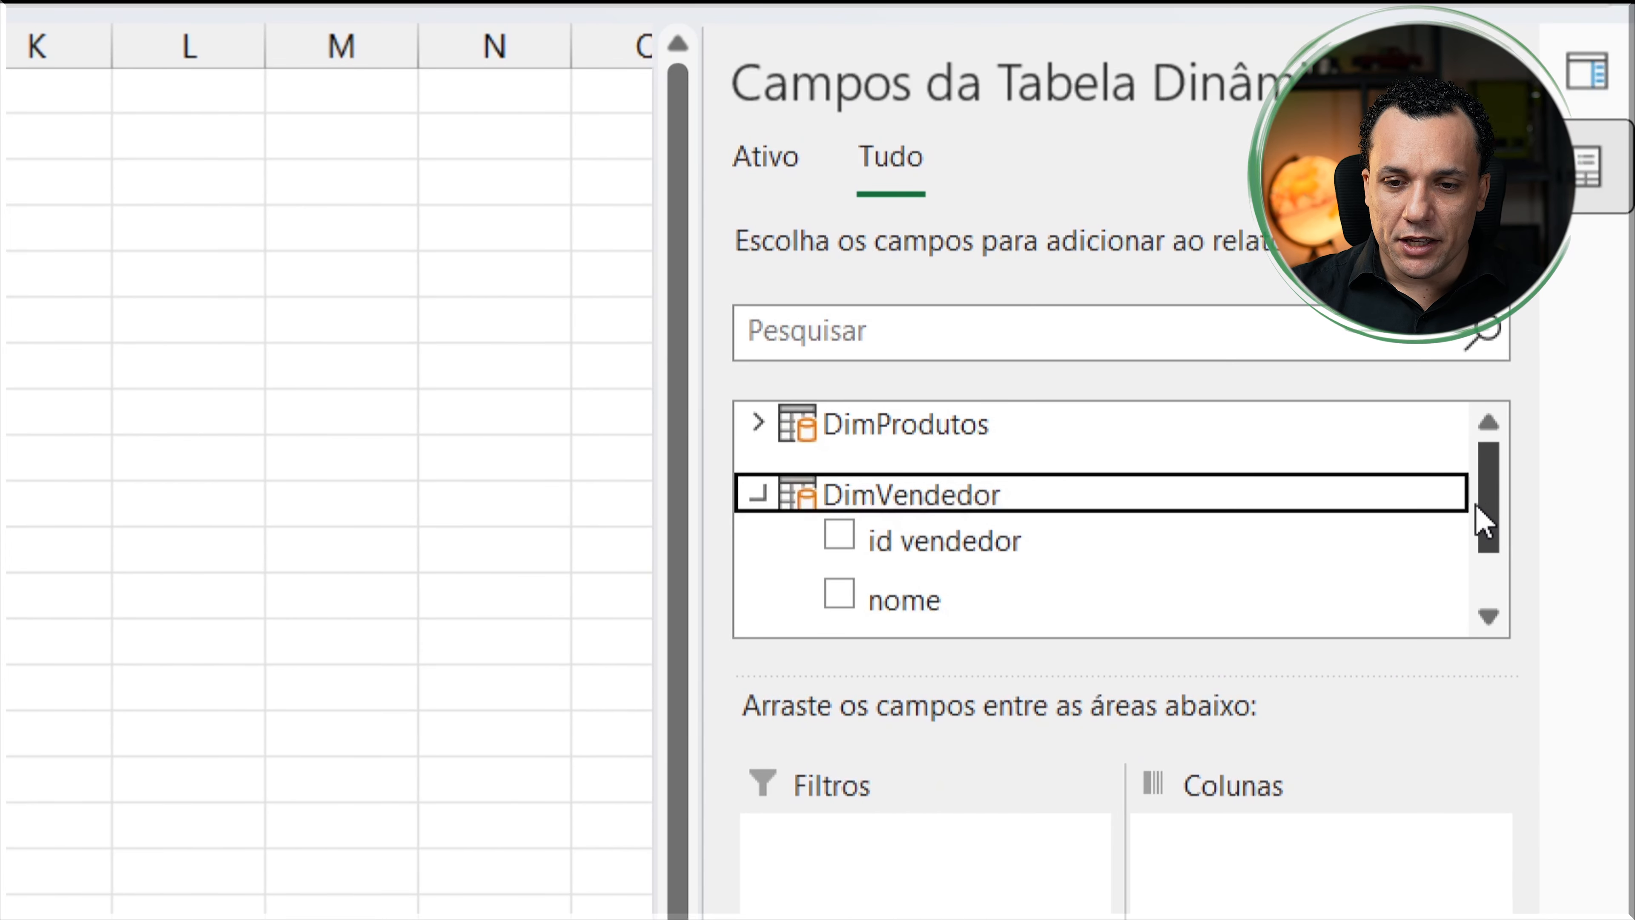
# Step: Add DimVendedor's nome field to the PivotTable rows
pyautogui.scroll(-2, 1477, 535)
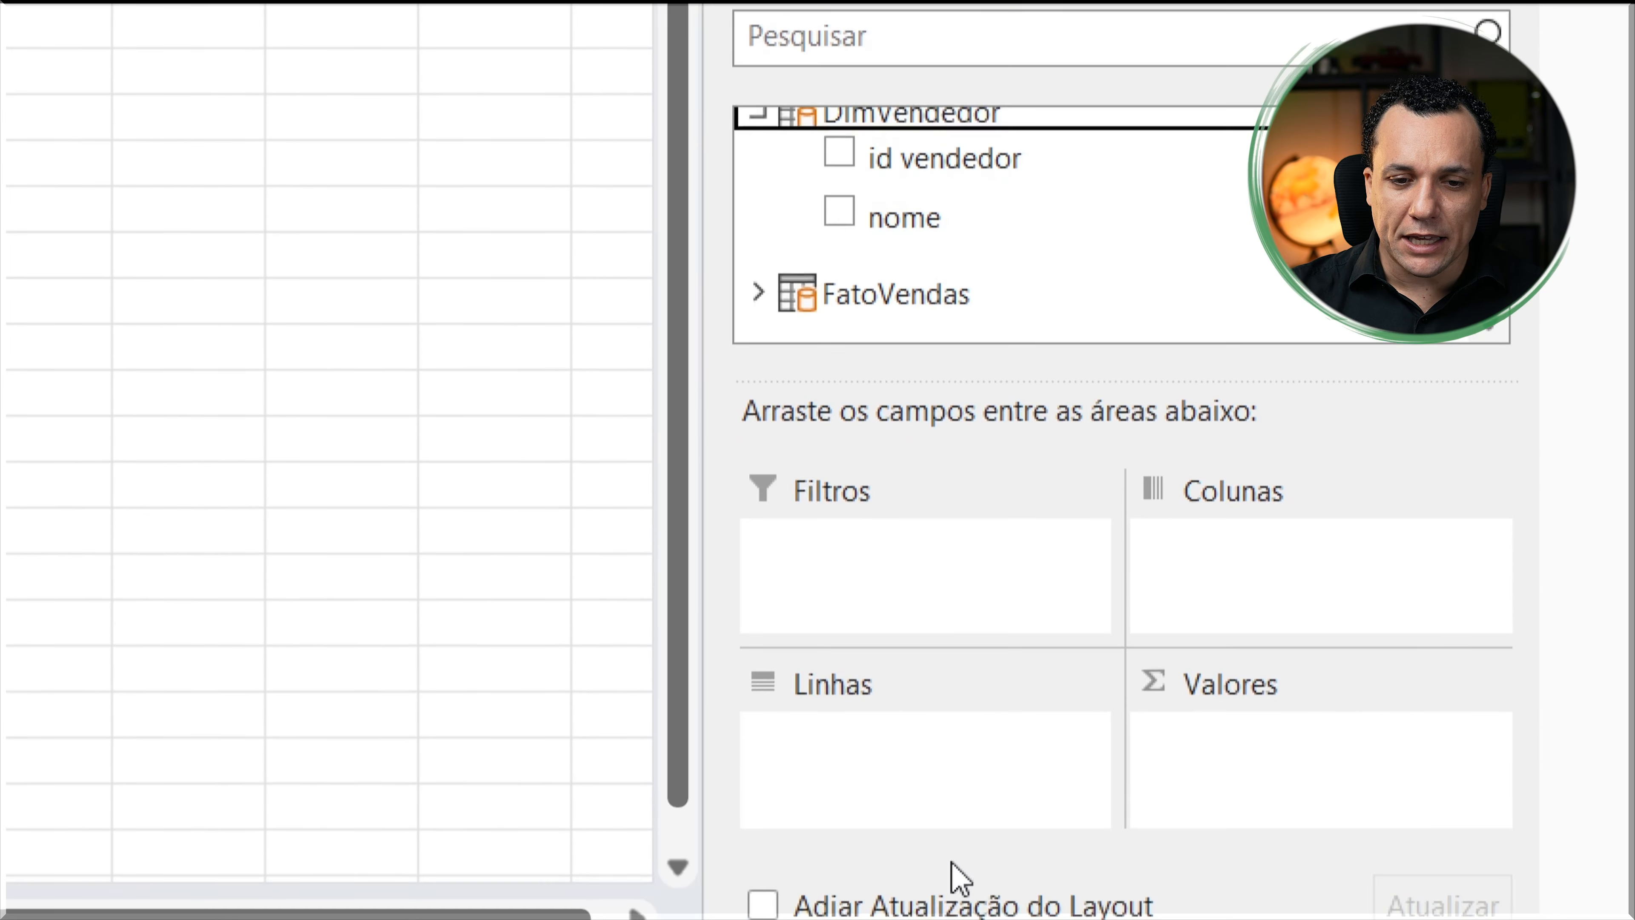
pyautogui.moveTo(934, 227); pyautogui.dragTo(877, 715)
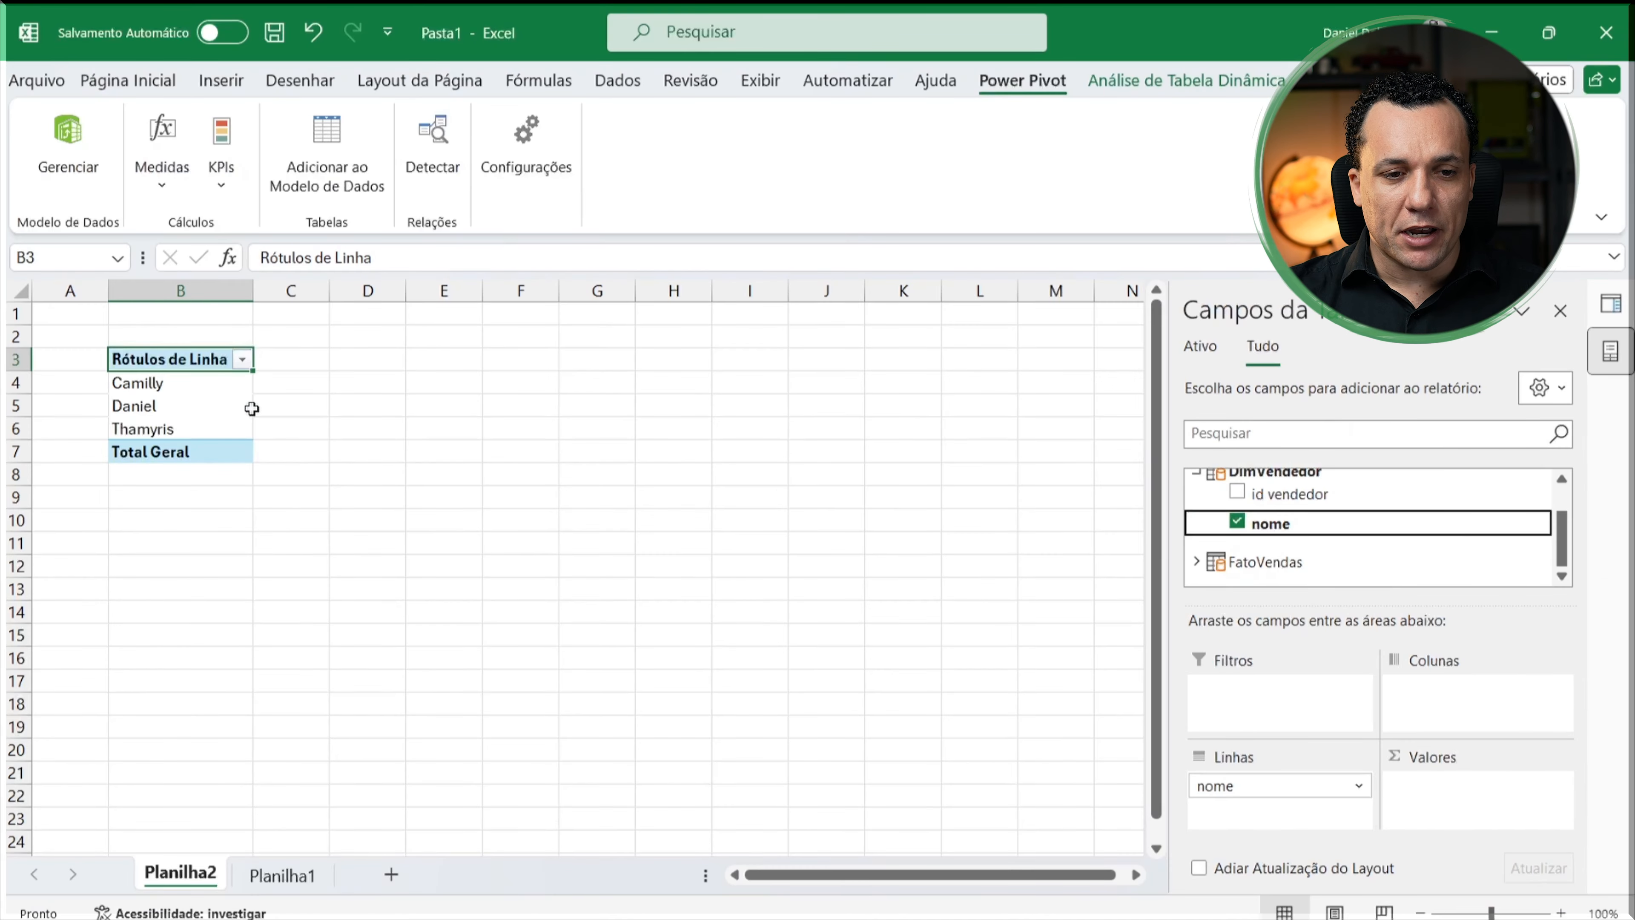
pyautogui.click(184, 384)
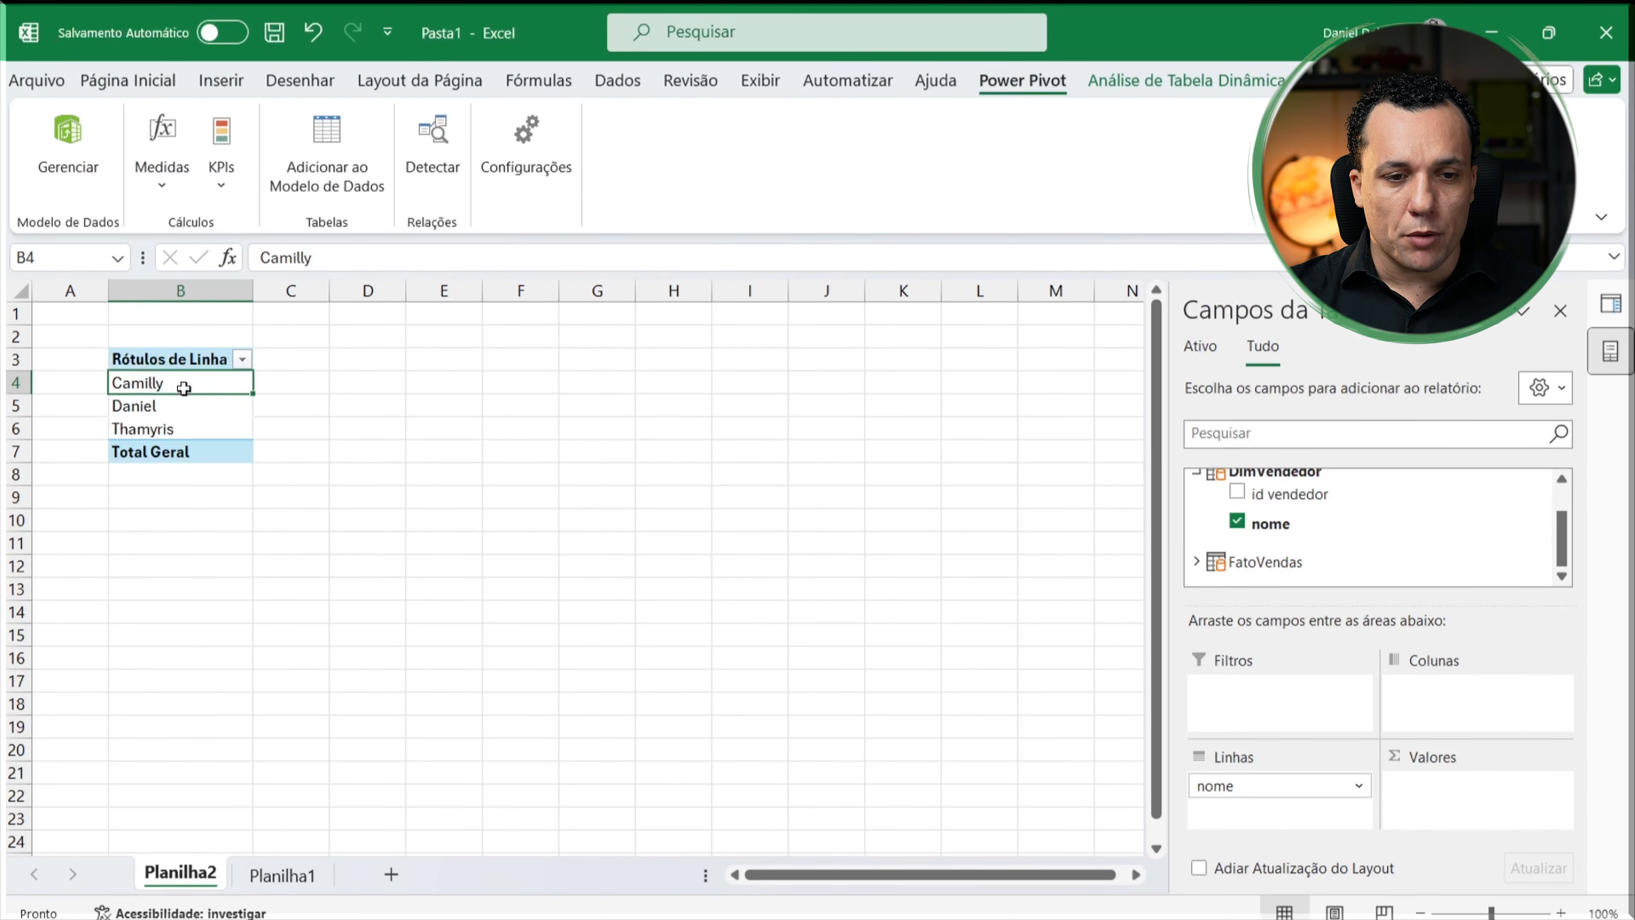
pyautogui.moveTo(184, 384); pyautogui.dragTo(175, 424)
pyautogui.moveTo(17, 382); pyautogui.dragTo(3, 425)
pyautogui.click(206, 515)
pyautogui.scroll(5, 211, 512)
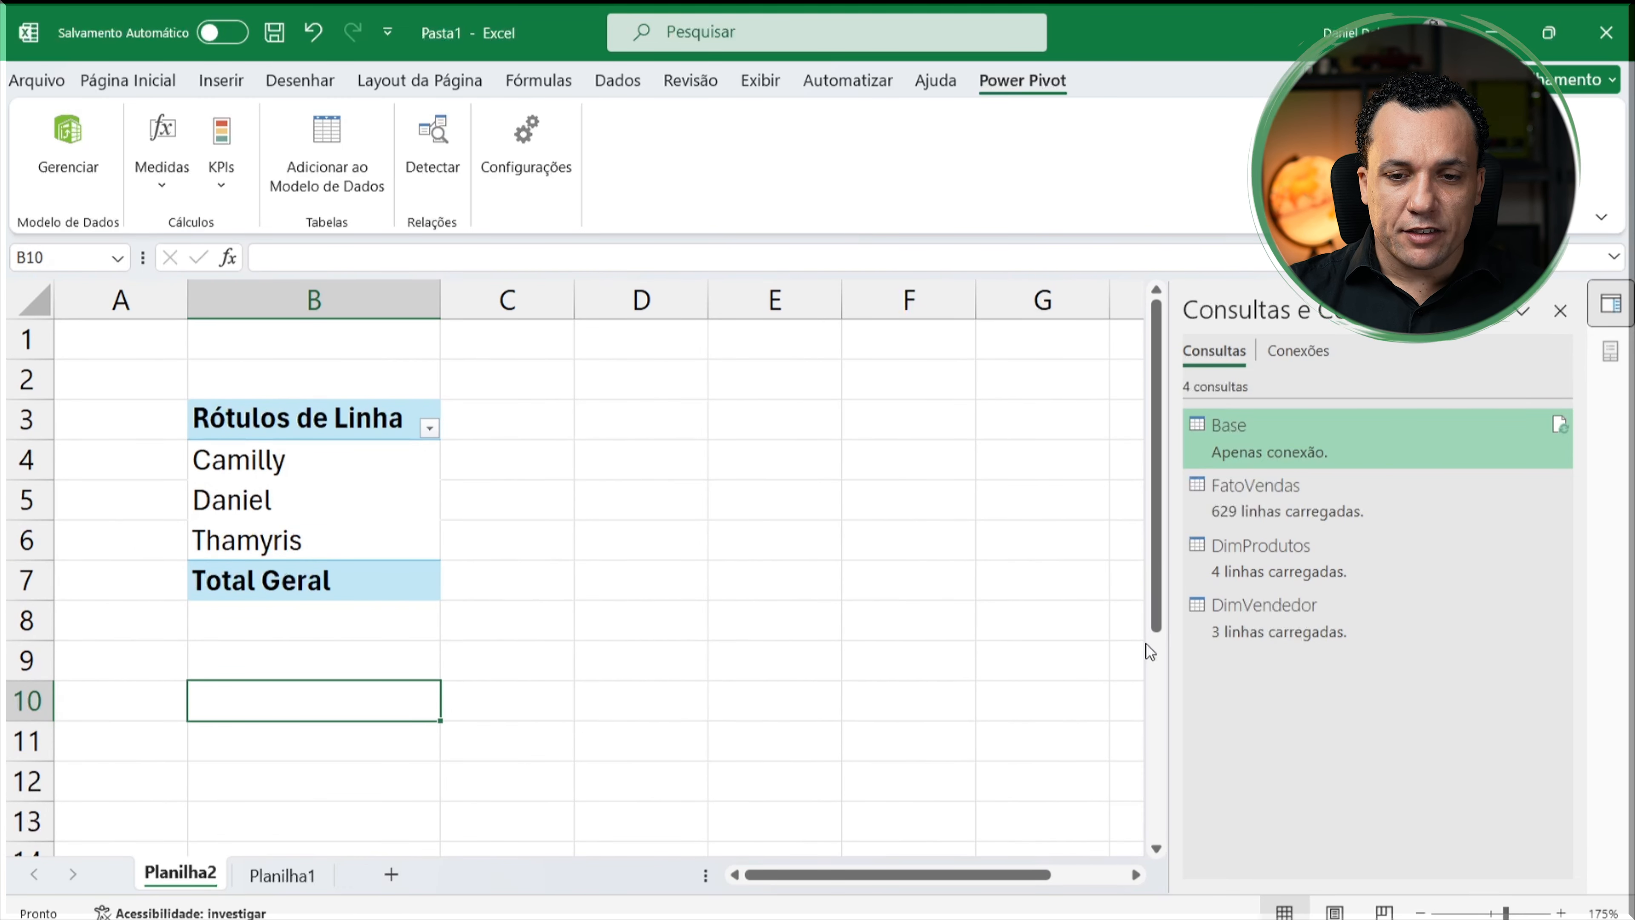
pyautogui.click(364, 524)
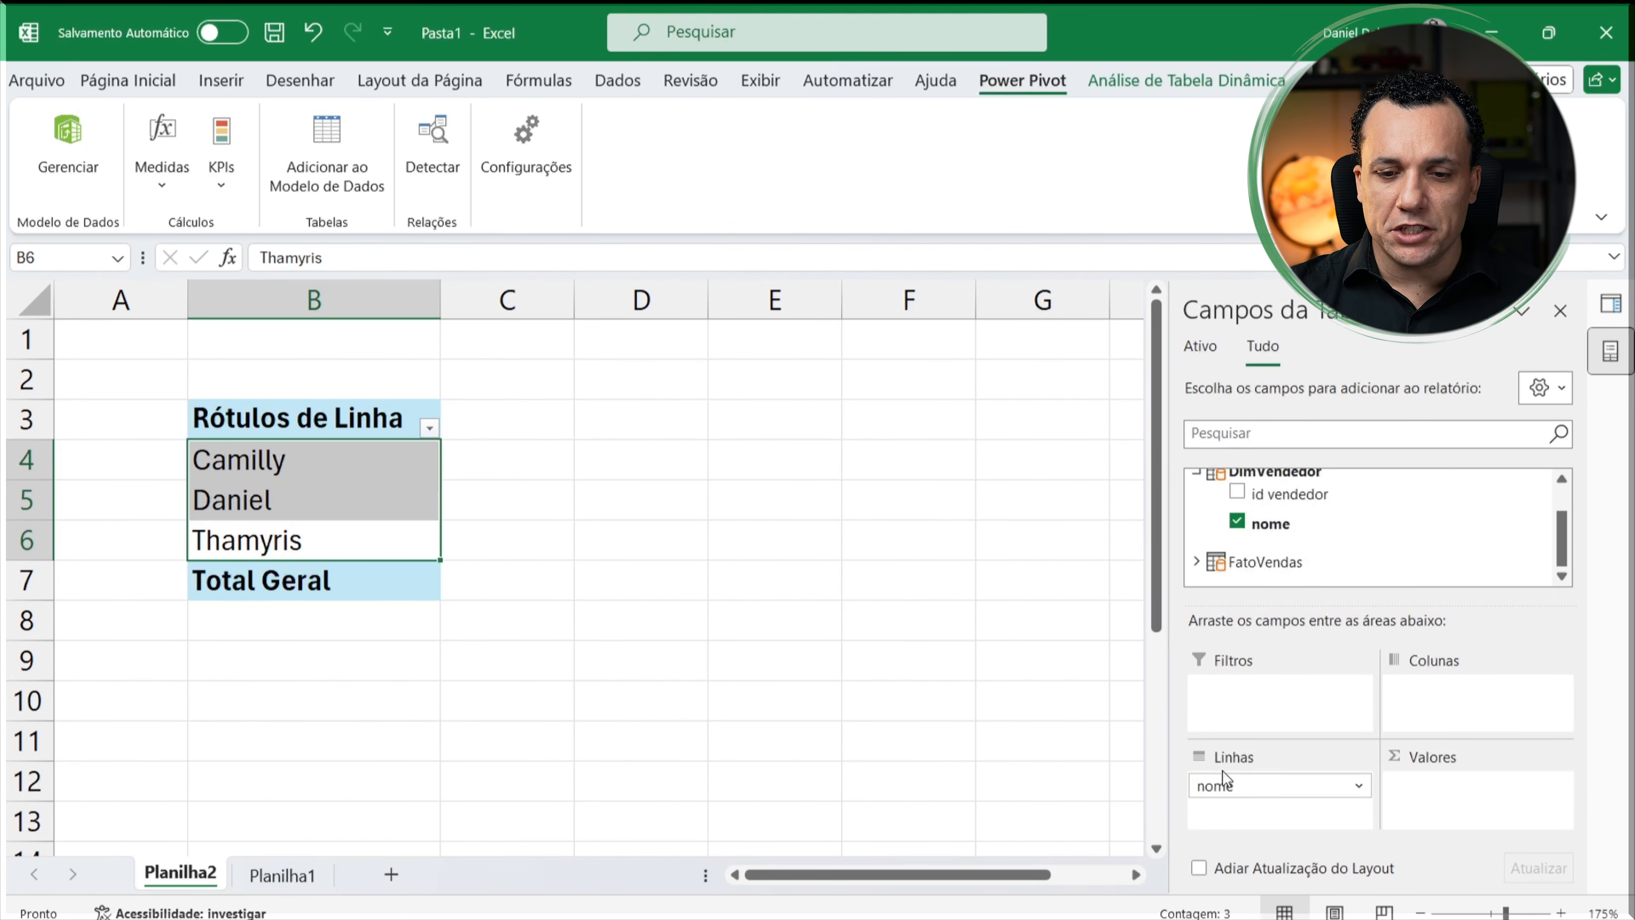
# Step: Try the nome field as PivotTable columns, then return it to the rows
pyautogui.moveTo(1242, 789); pyautogui.dragTo(1458, 691)
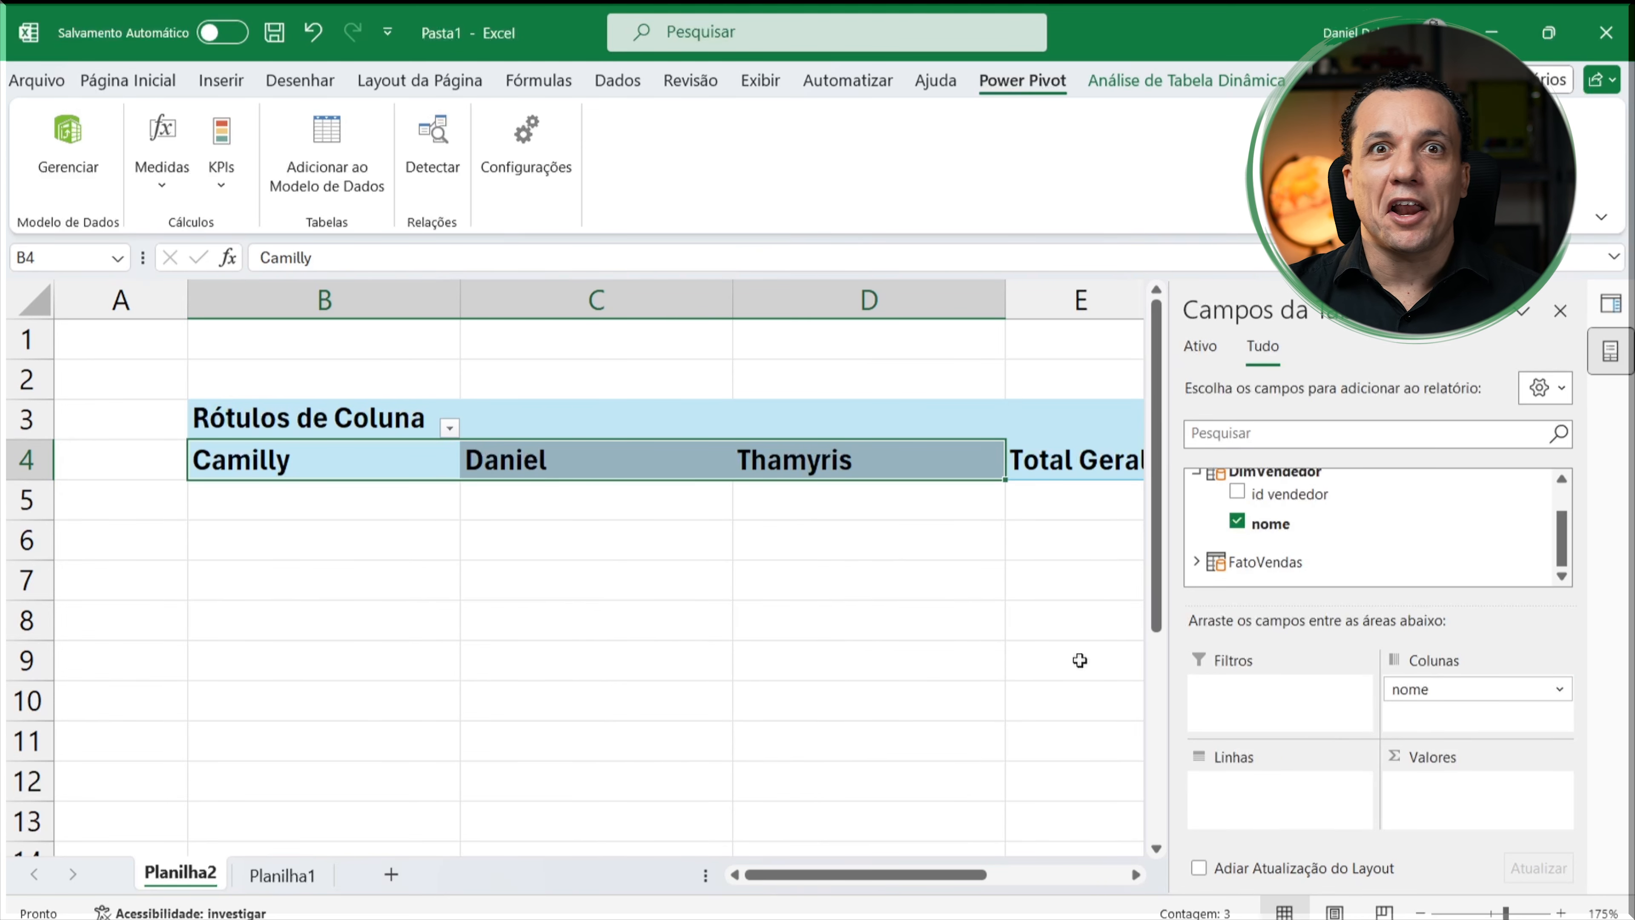
pyautogui.moveTo(1448, 712); pyautogui.dragTo(1263, 791)
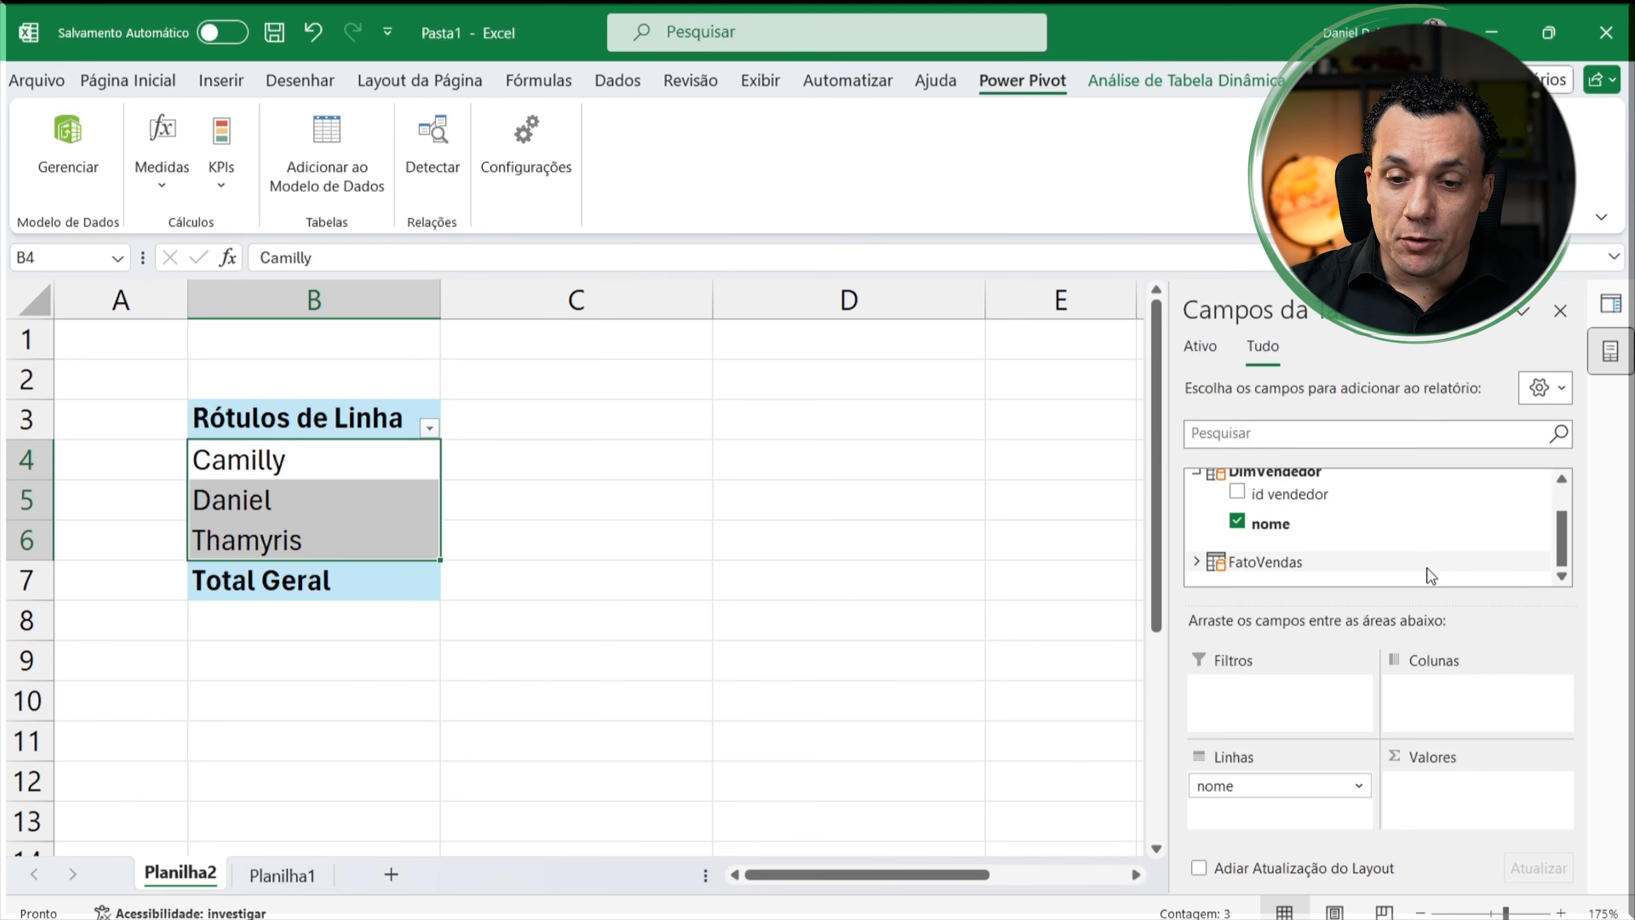
# Step: Add FatoVendas' Qtde Vendas field to the PivotTable values as a sum
pyautogui.click(1196, 562)
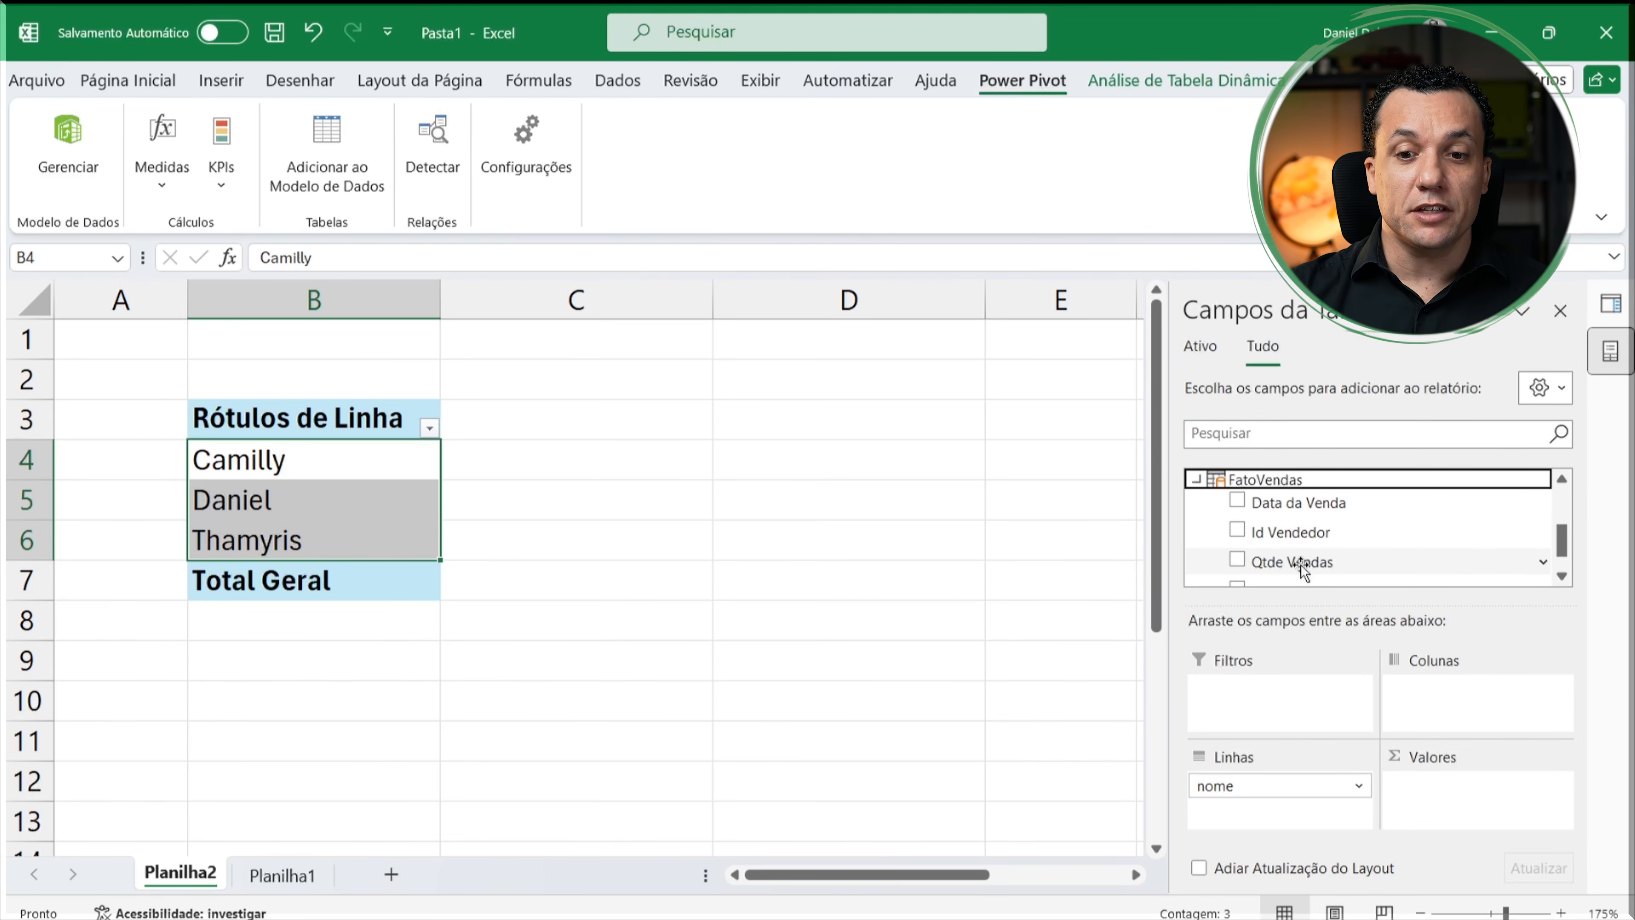
pyautogui.moveTo(1300, 565); pyautogui.dragTo(1452, 813)
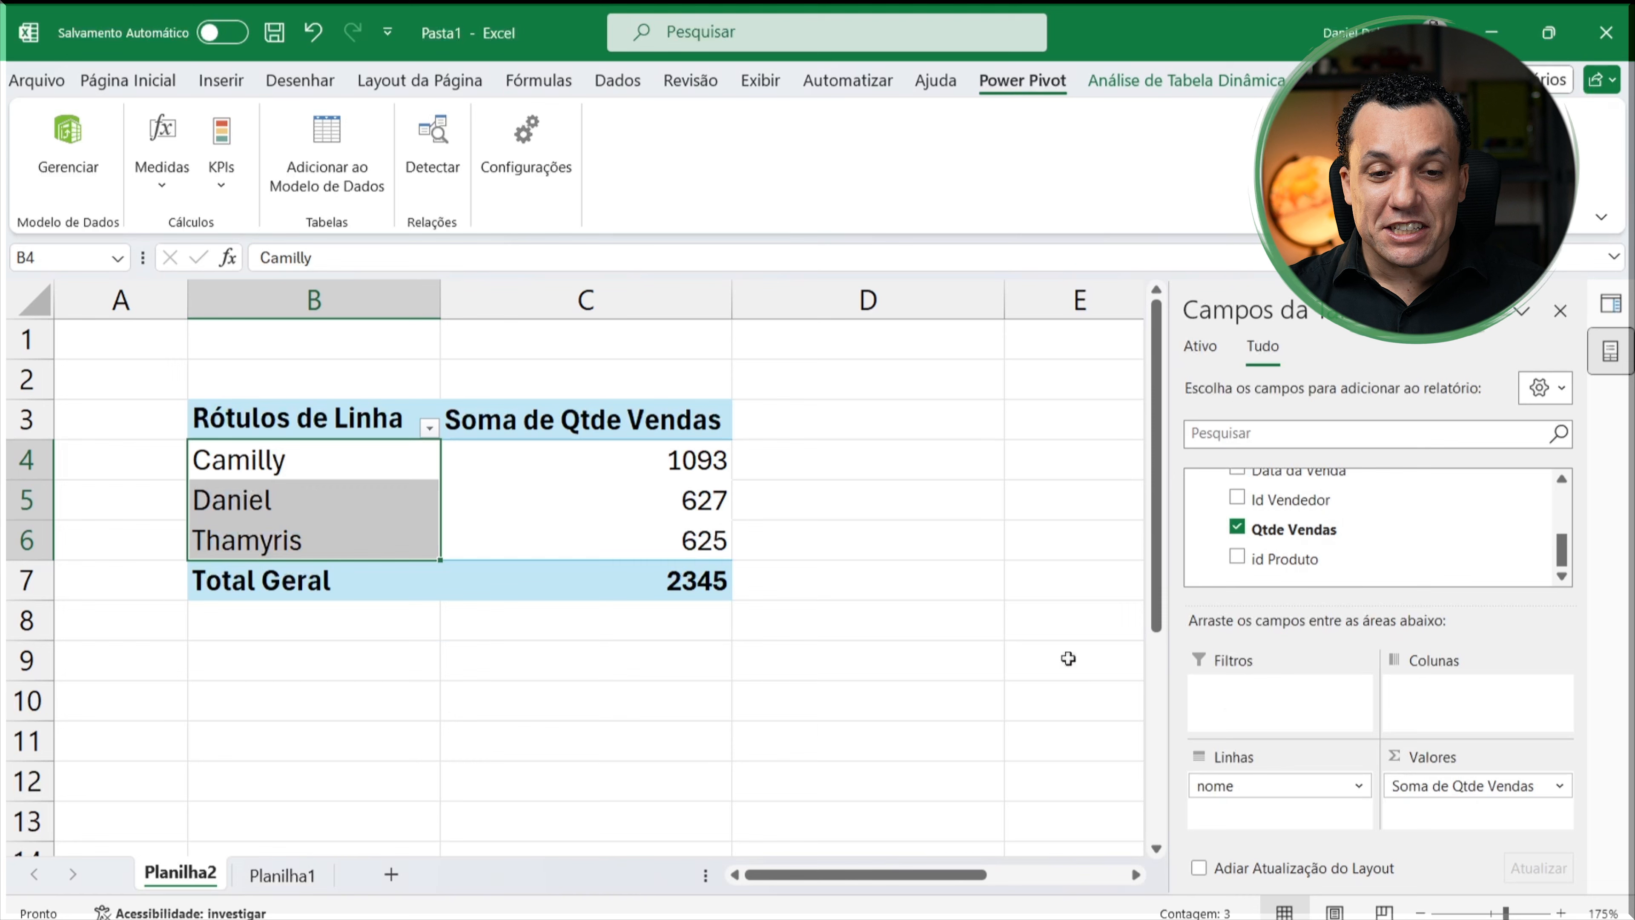
pyautogui.click(673, 453)
pyautogui.click(675, 540)
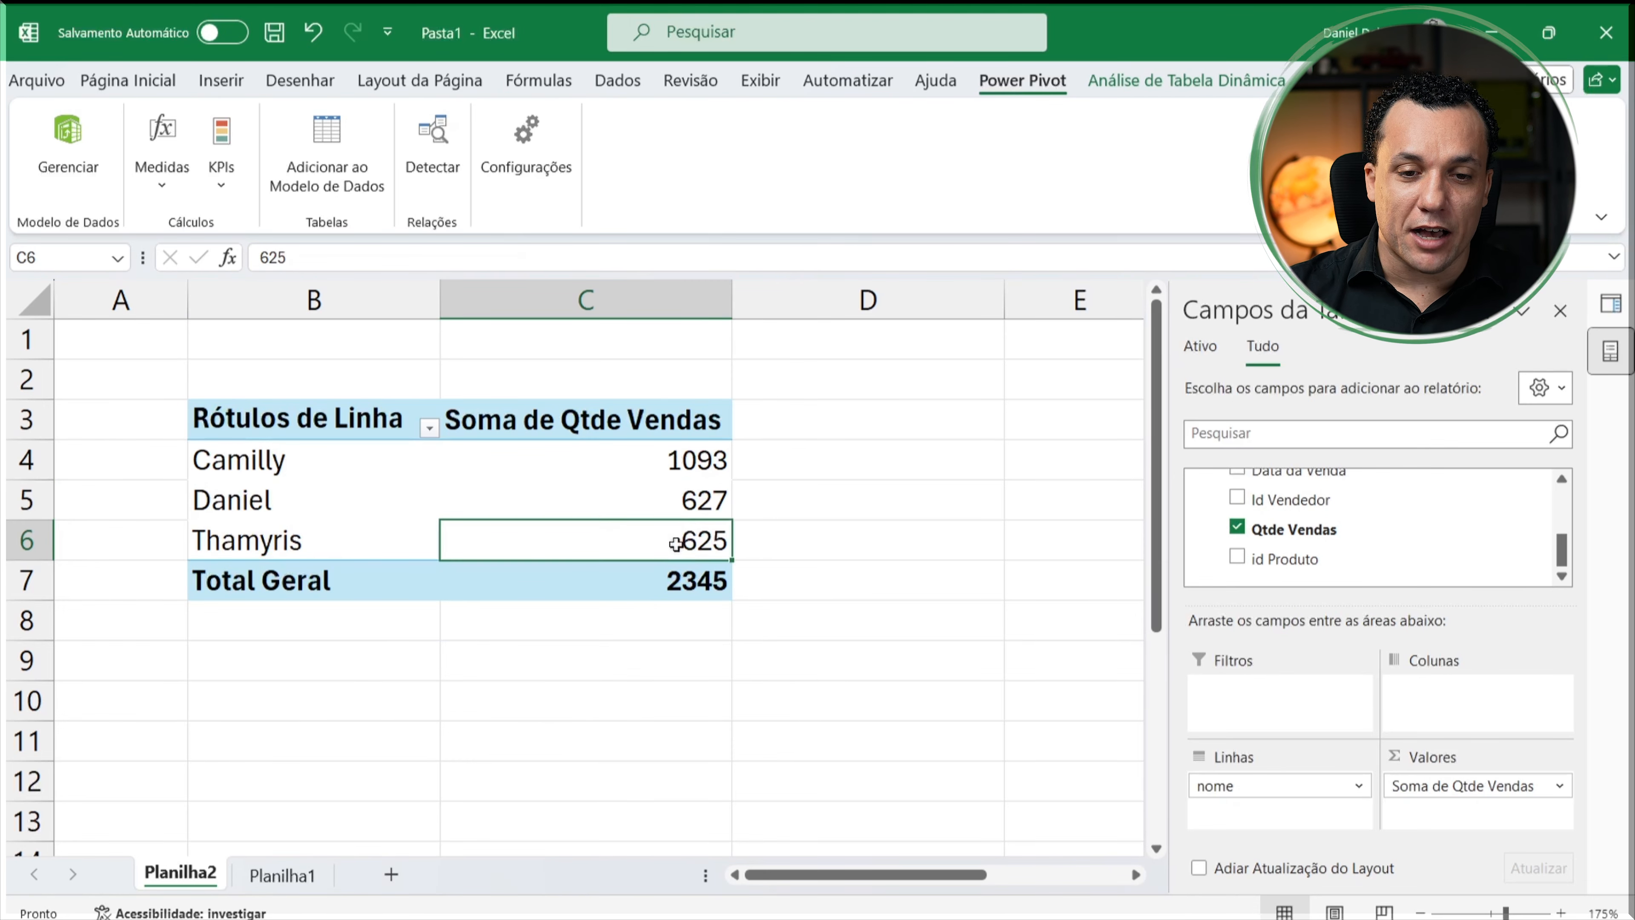
pyautogui.click(291, 456)
pyautogui.click(287, 515)
pyautogui.moveTo(287, 519); pyautogui.dragTo(426, 529)
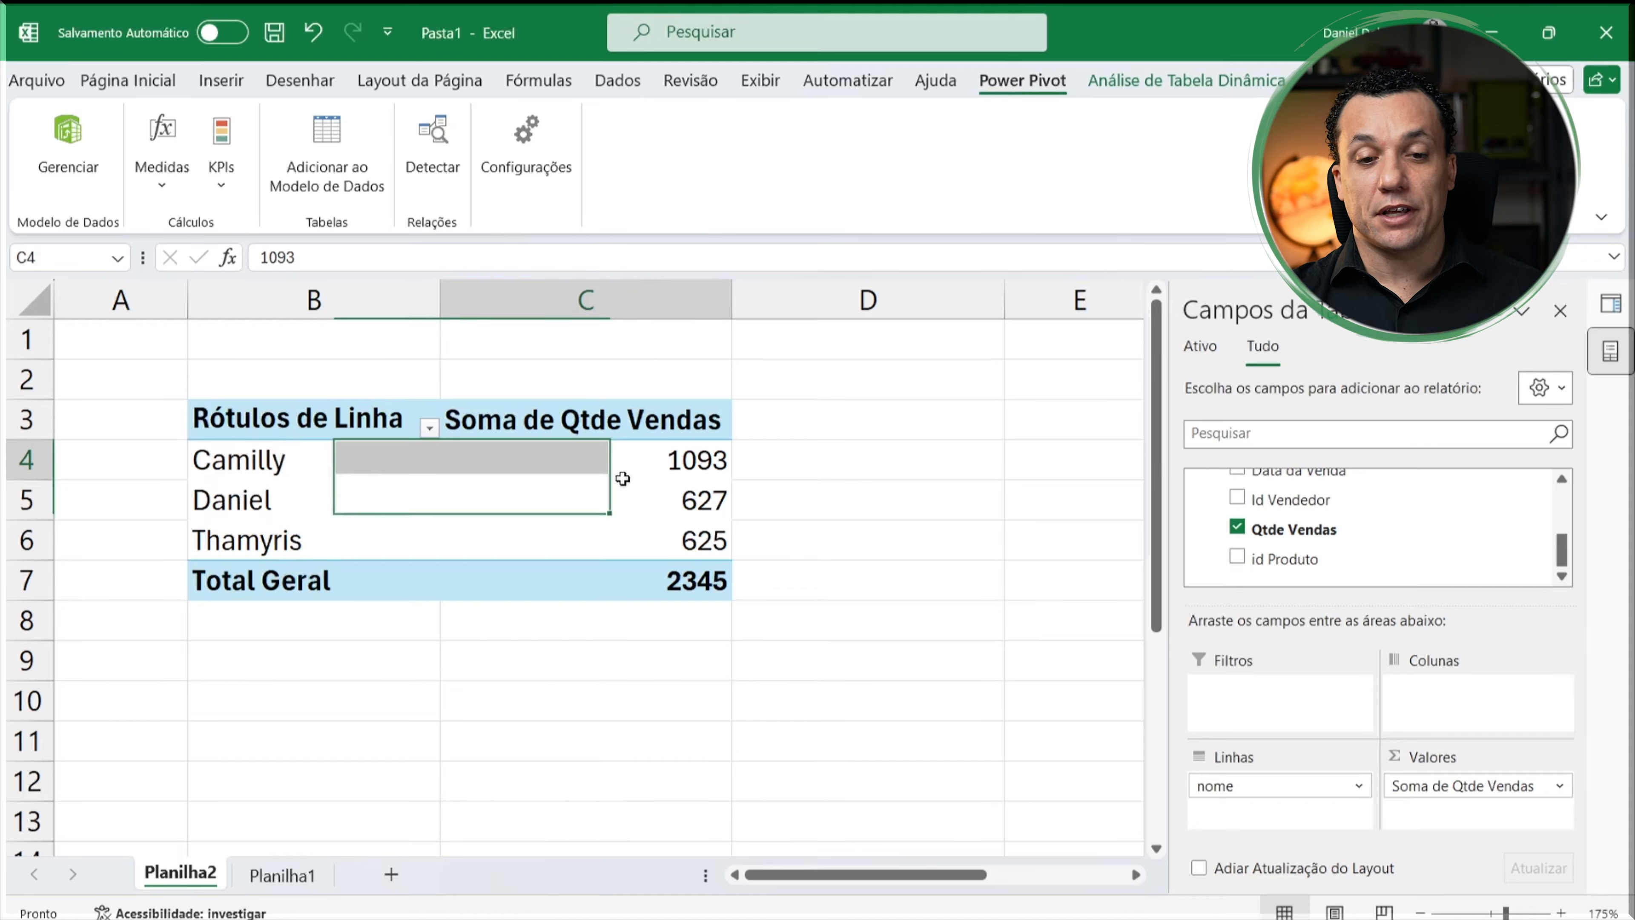
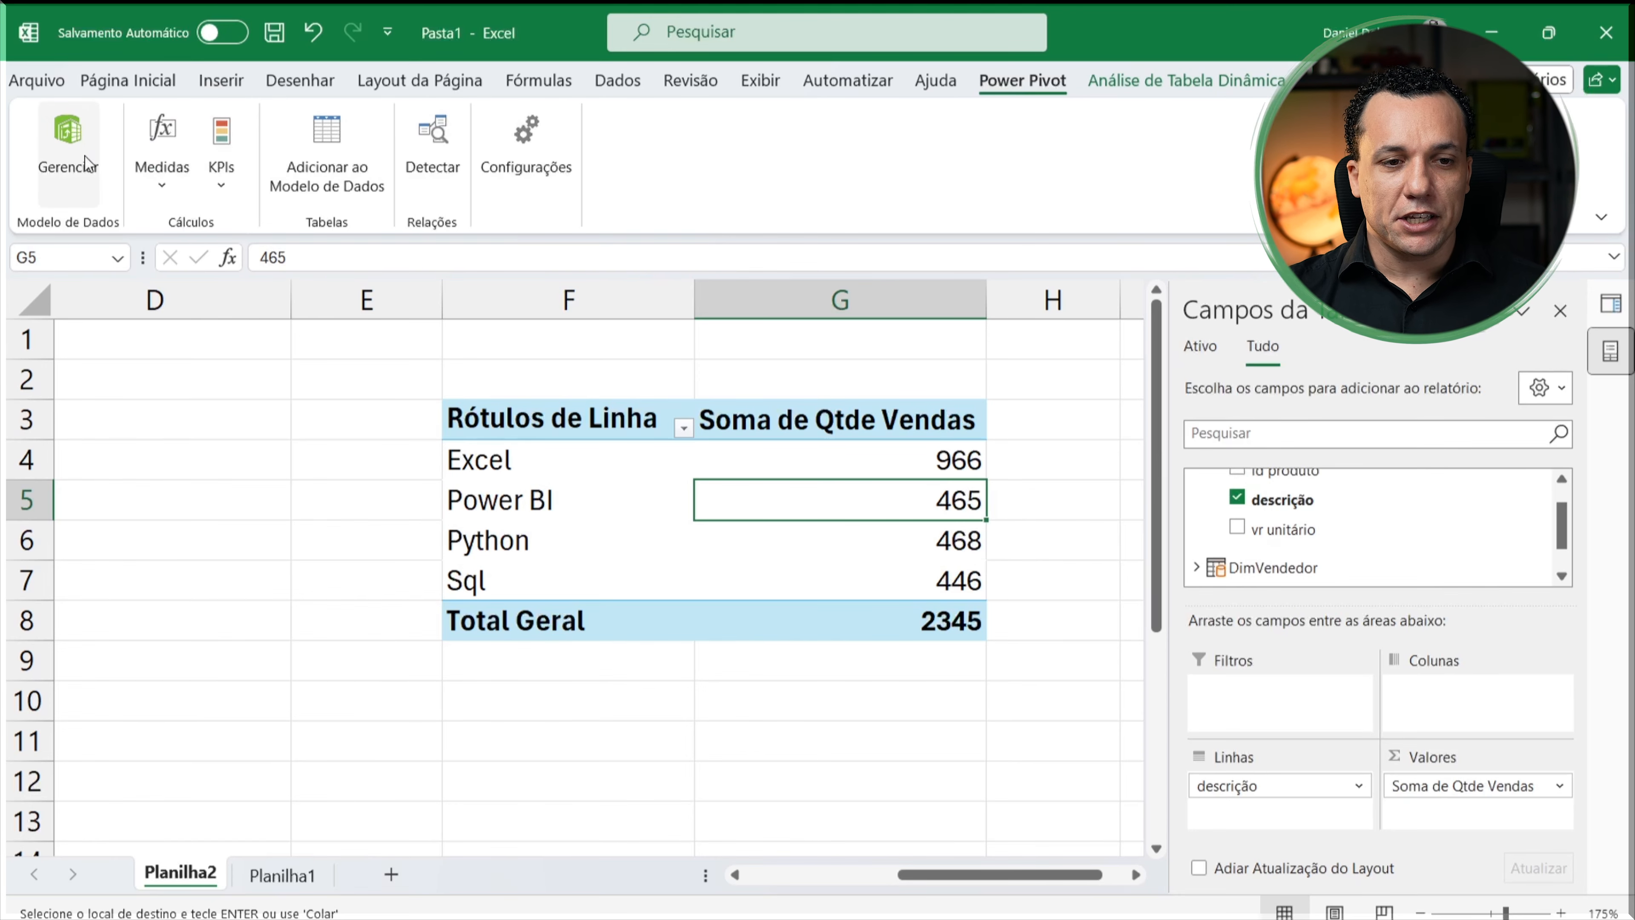
# Step: Open the data model in data view and examine FatoVendas' Id Vendedor, Qtde Vendas and id Produto columns
pyautogui.click(57, 152)
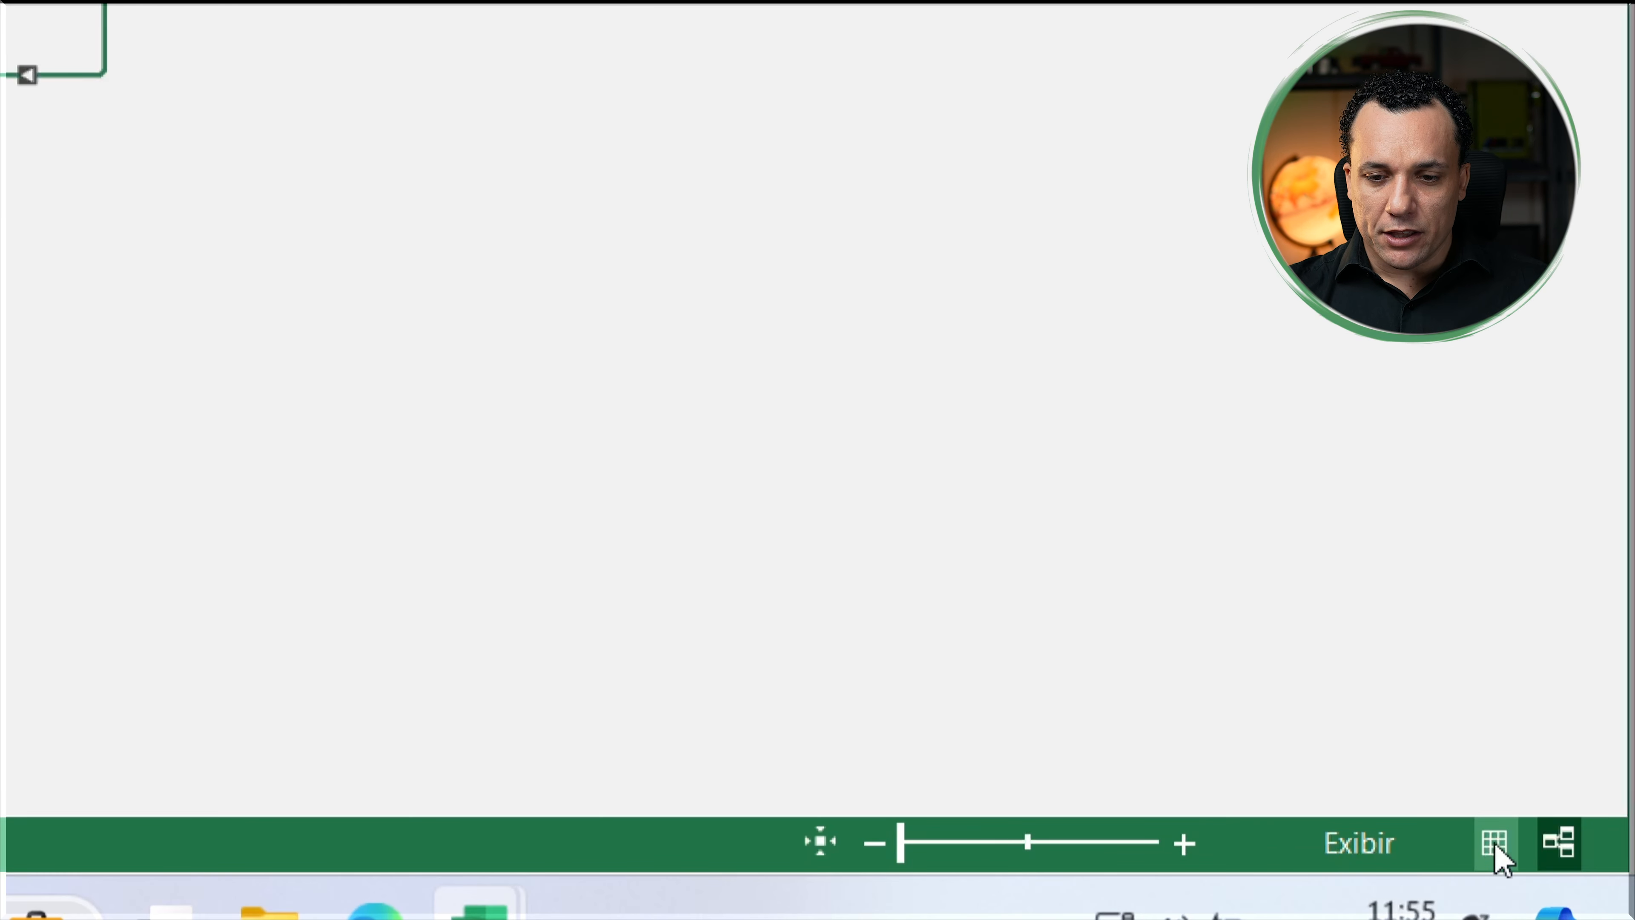
pyautogui.click(1491, 845)
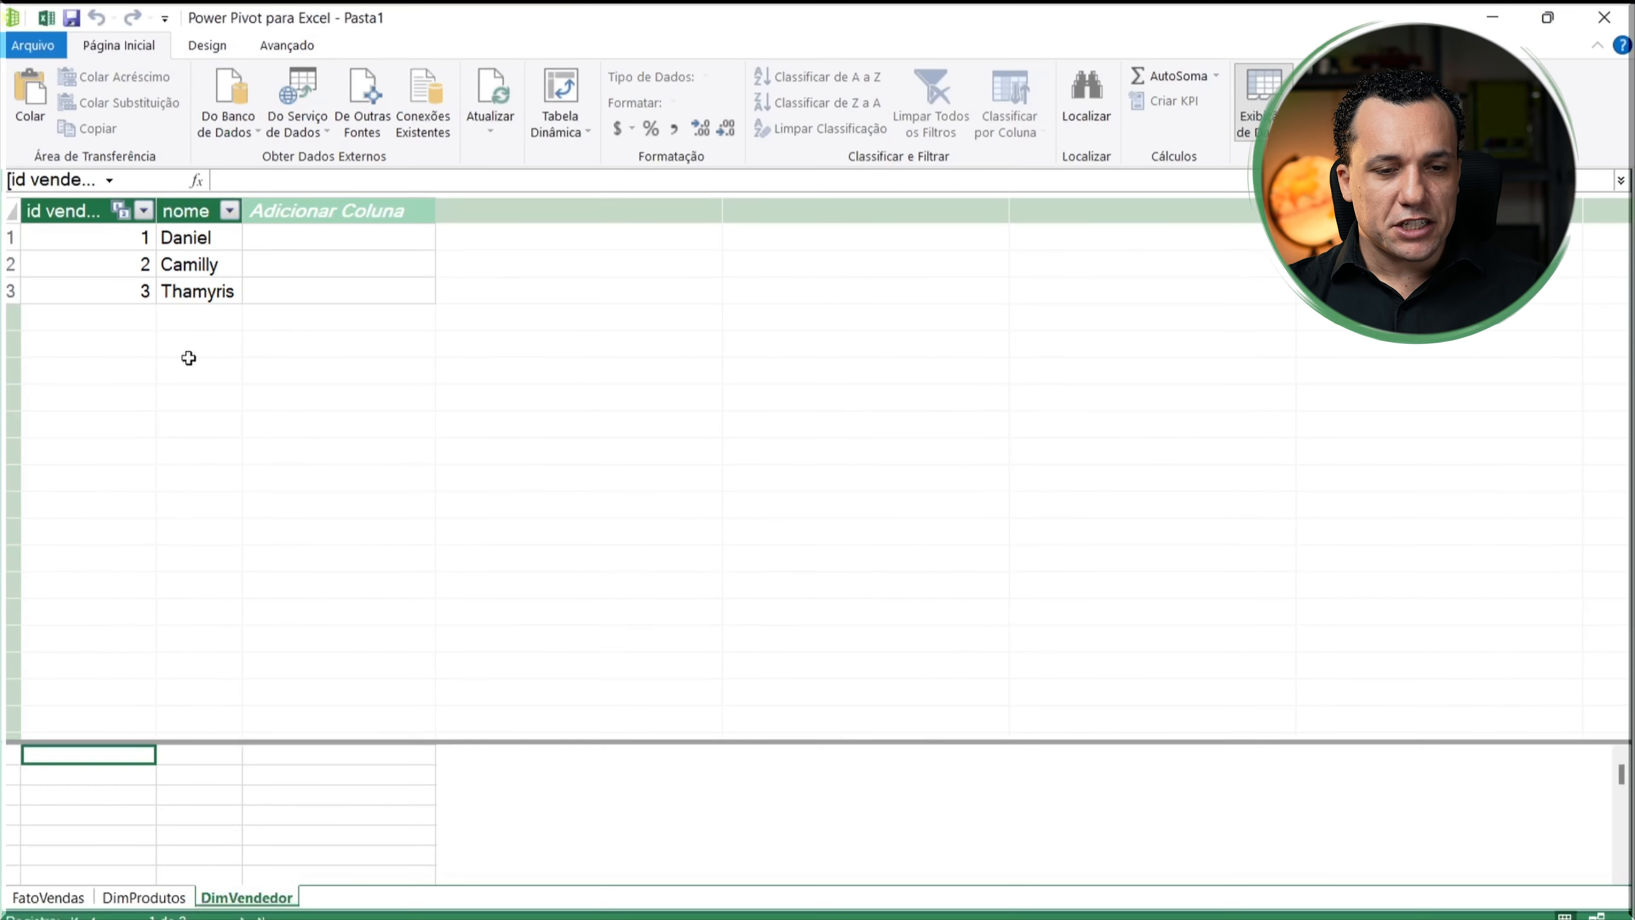
pyautogui.click(46, 898)
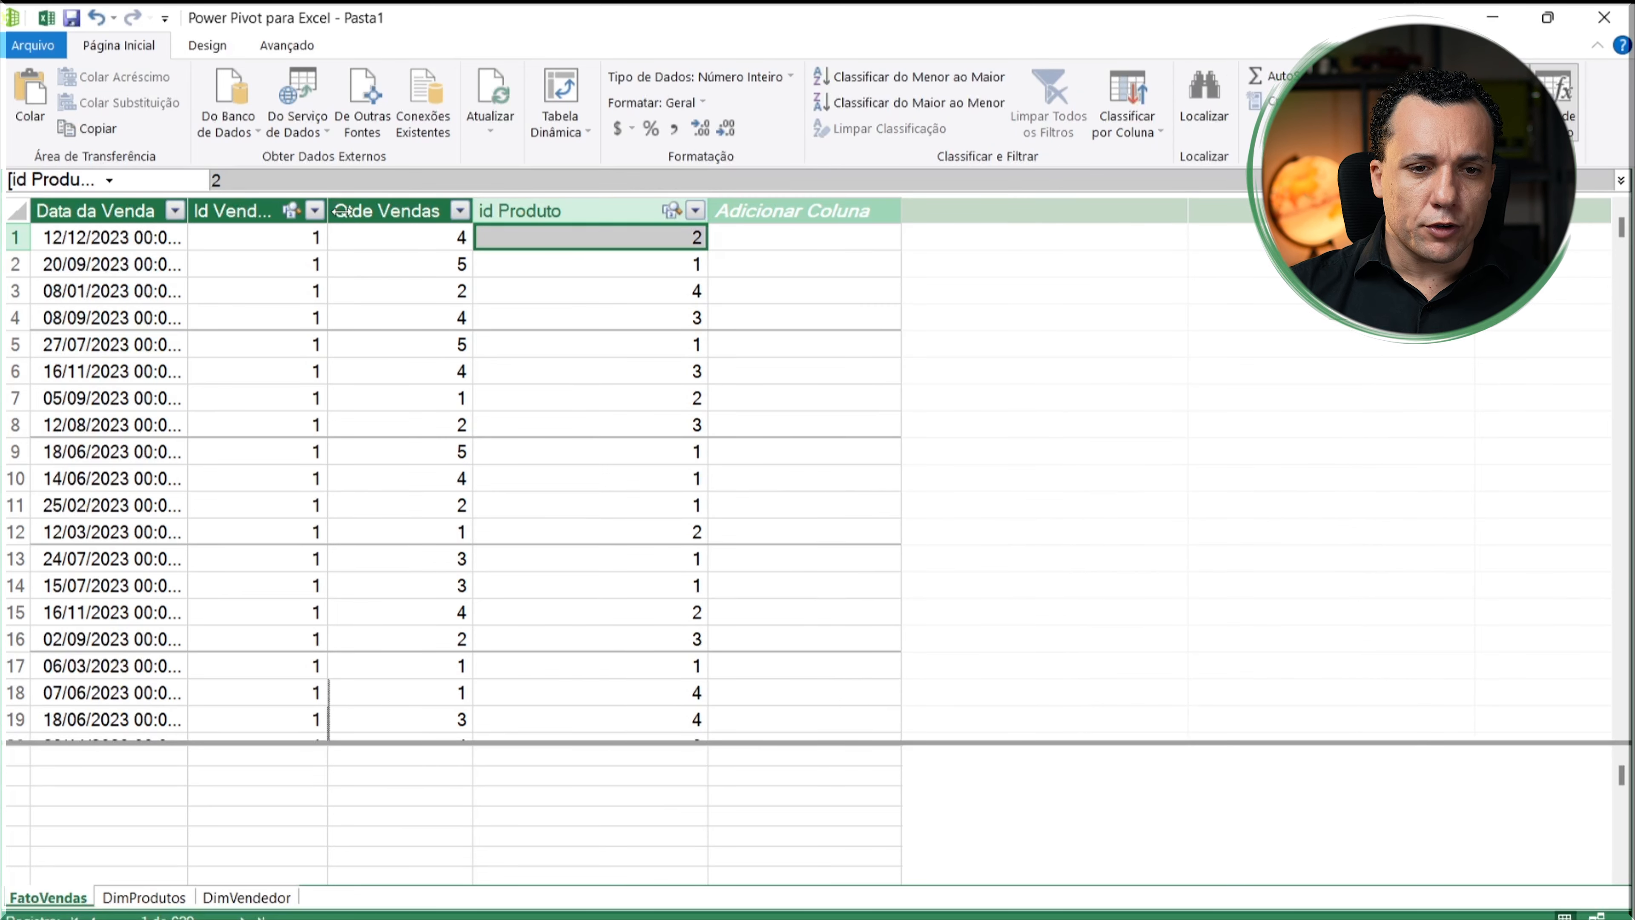
pyautogui.click(317, 233)
pyautogui.click(504, 235)
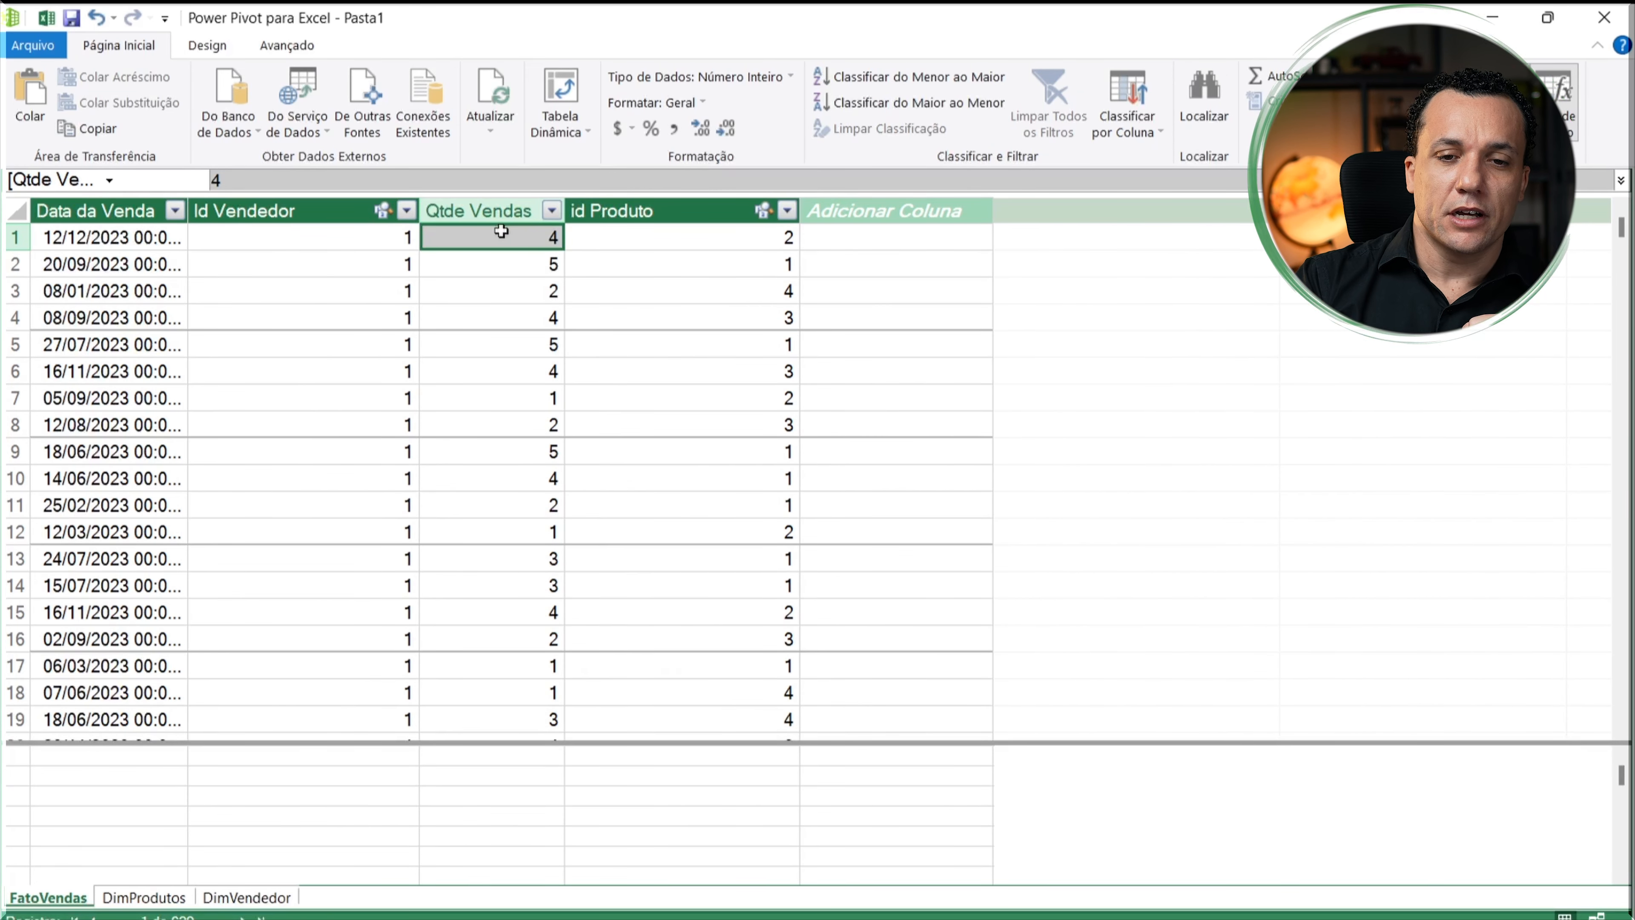
pyautogui.click(640, 236)
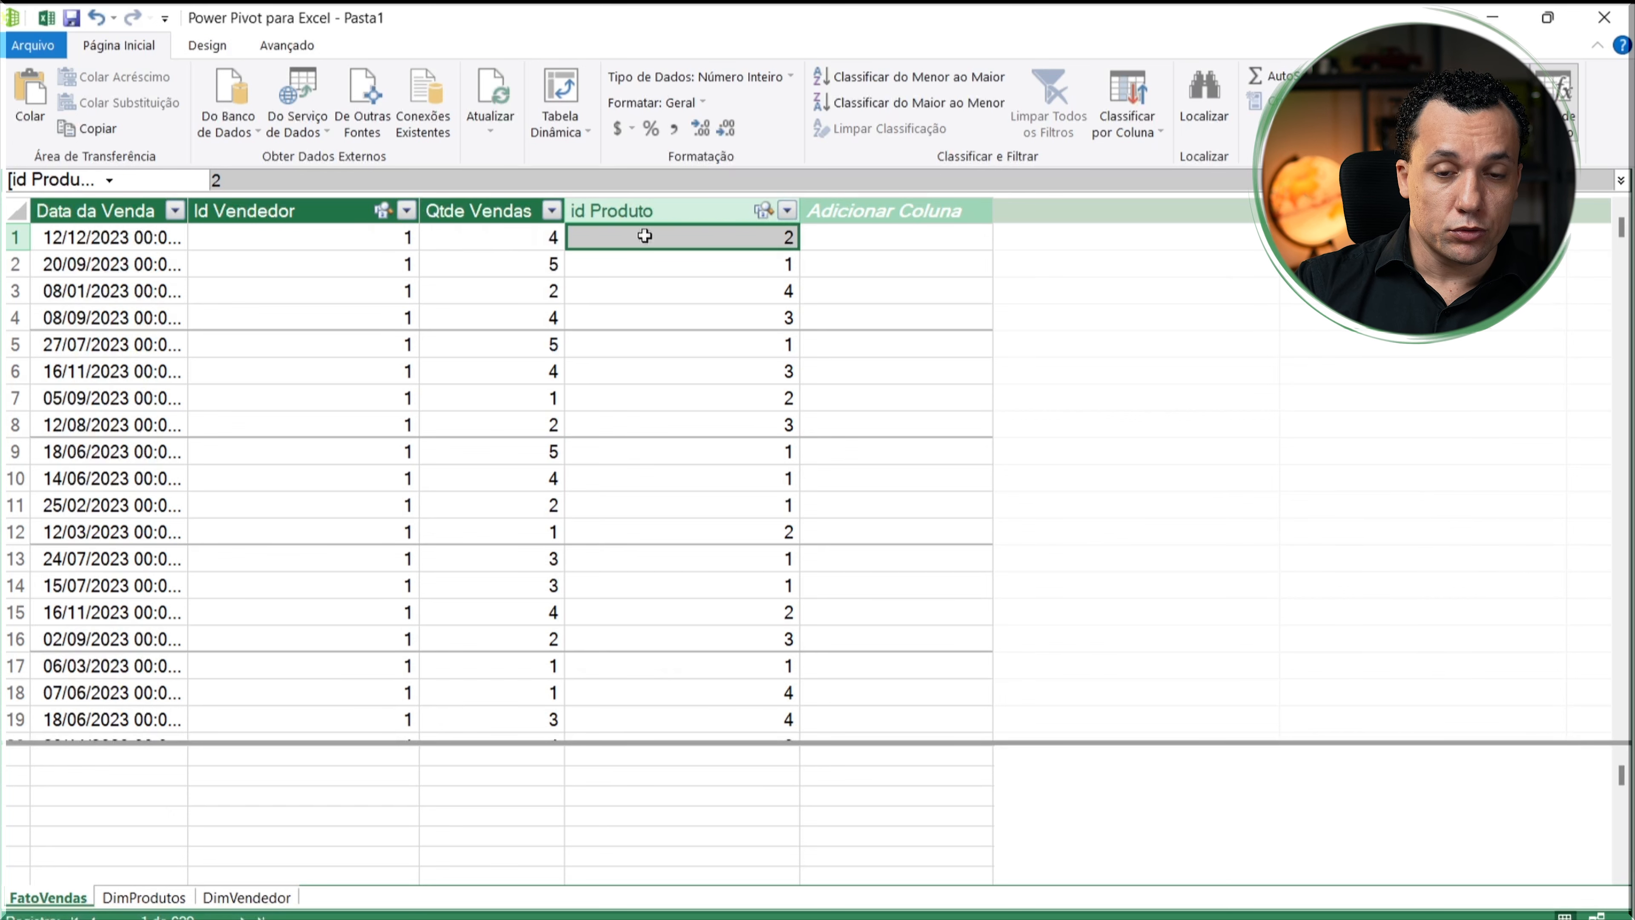
# Step: Examine DimProdutos' id produto, descrição and vr unitário columns and compare them with FatoVendas' Qtde Vendas and id Produto
pyautogui.click(161, 903)
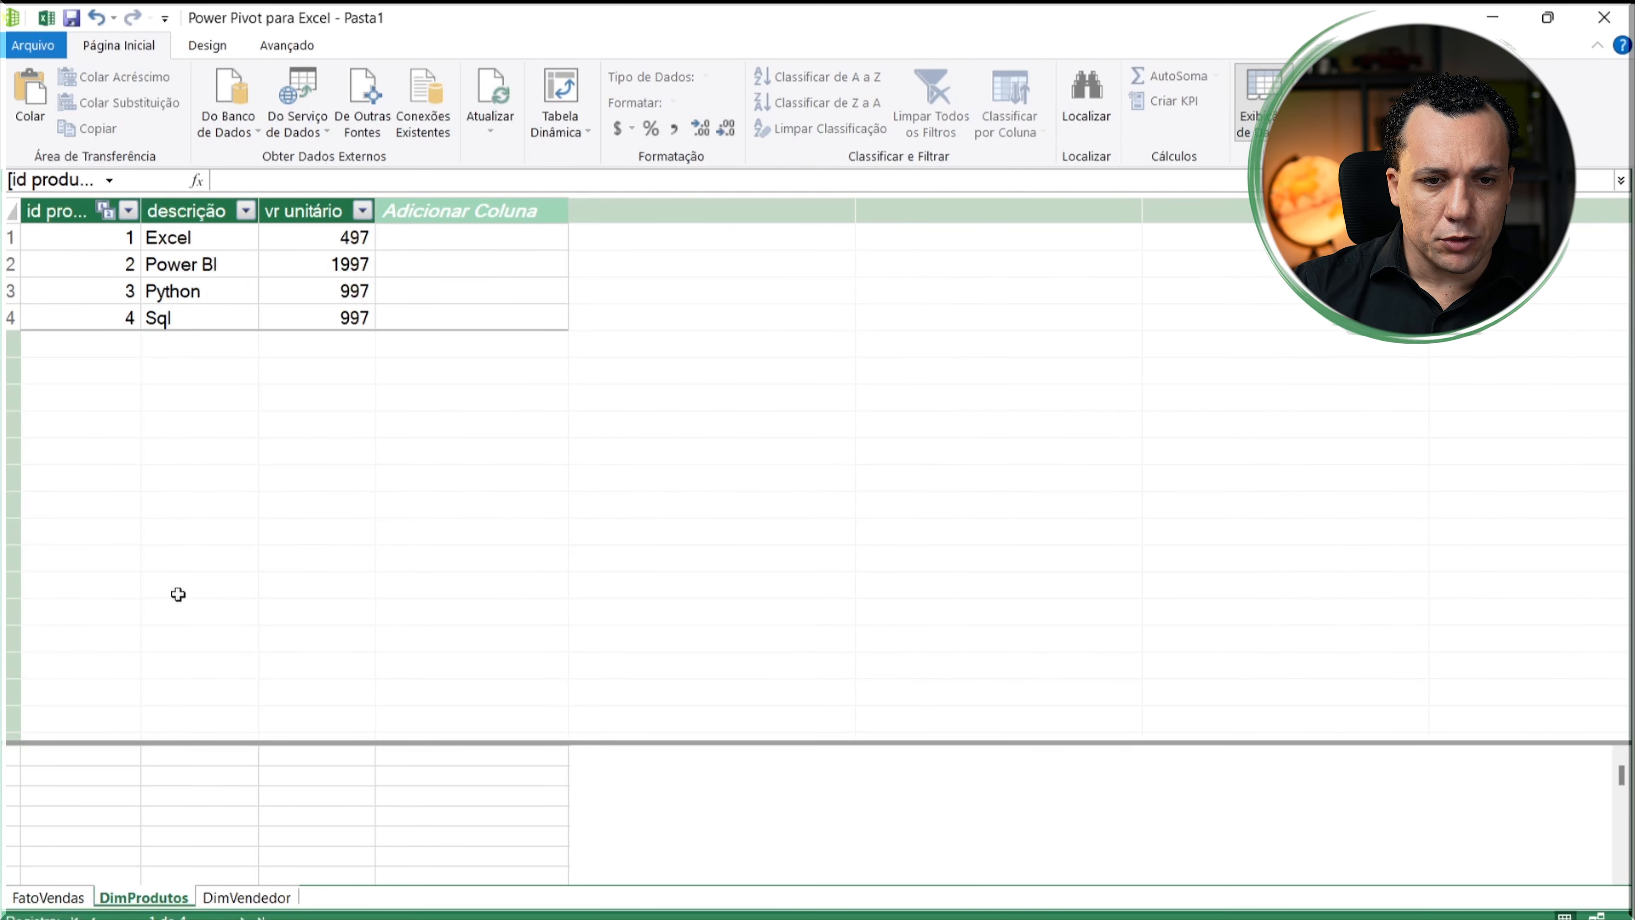
pyautogui.click(132, 263)
pyautogui.click(197, 265)
pyautogui.click(316, 266)
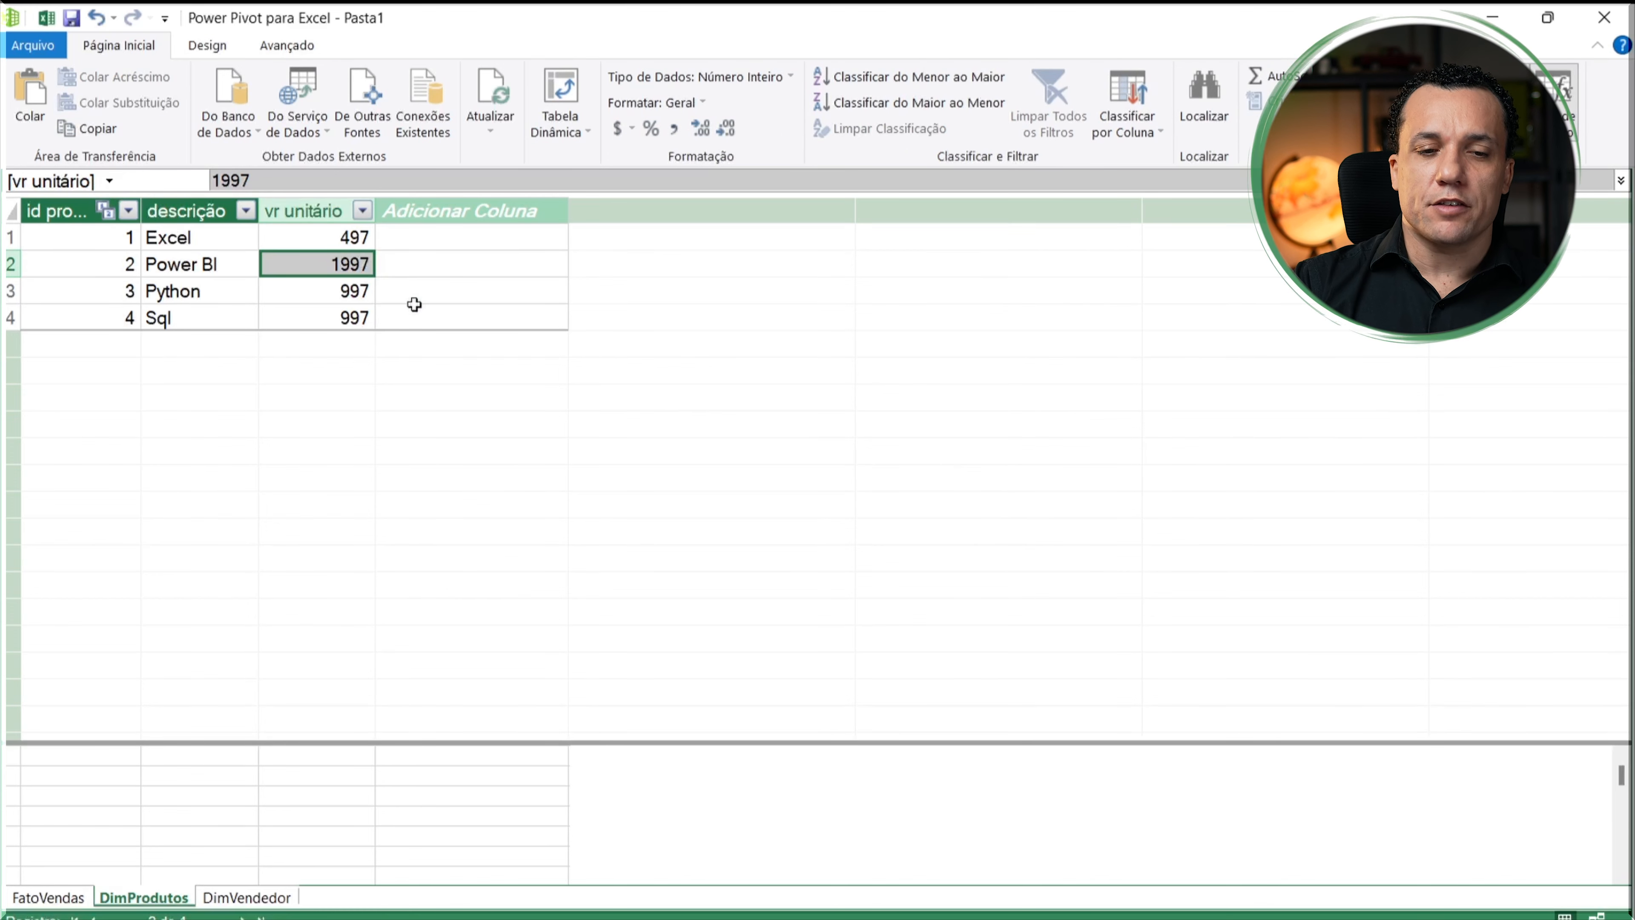
pyautogui.click(58, 897)
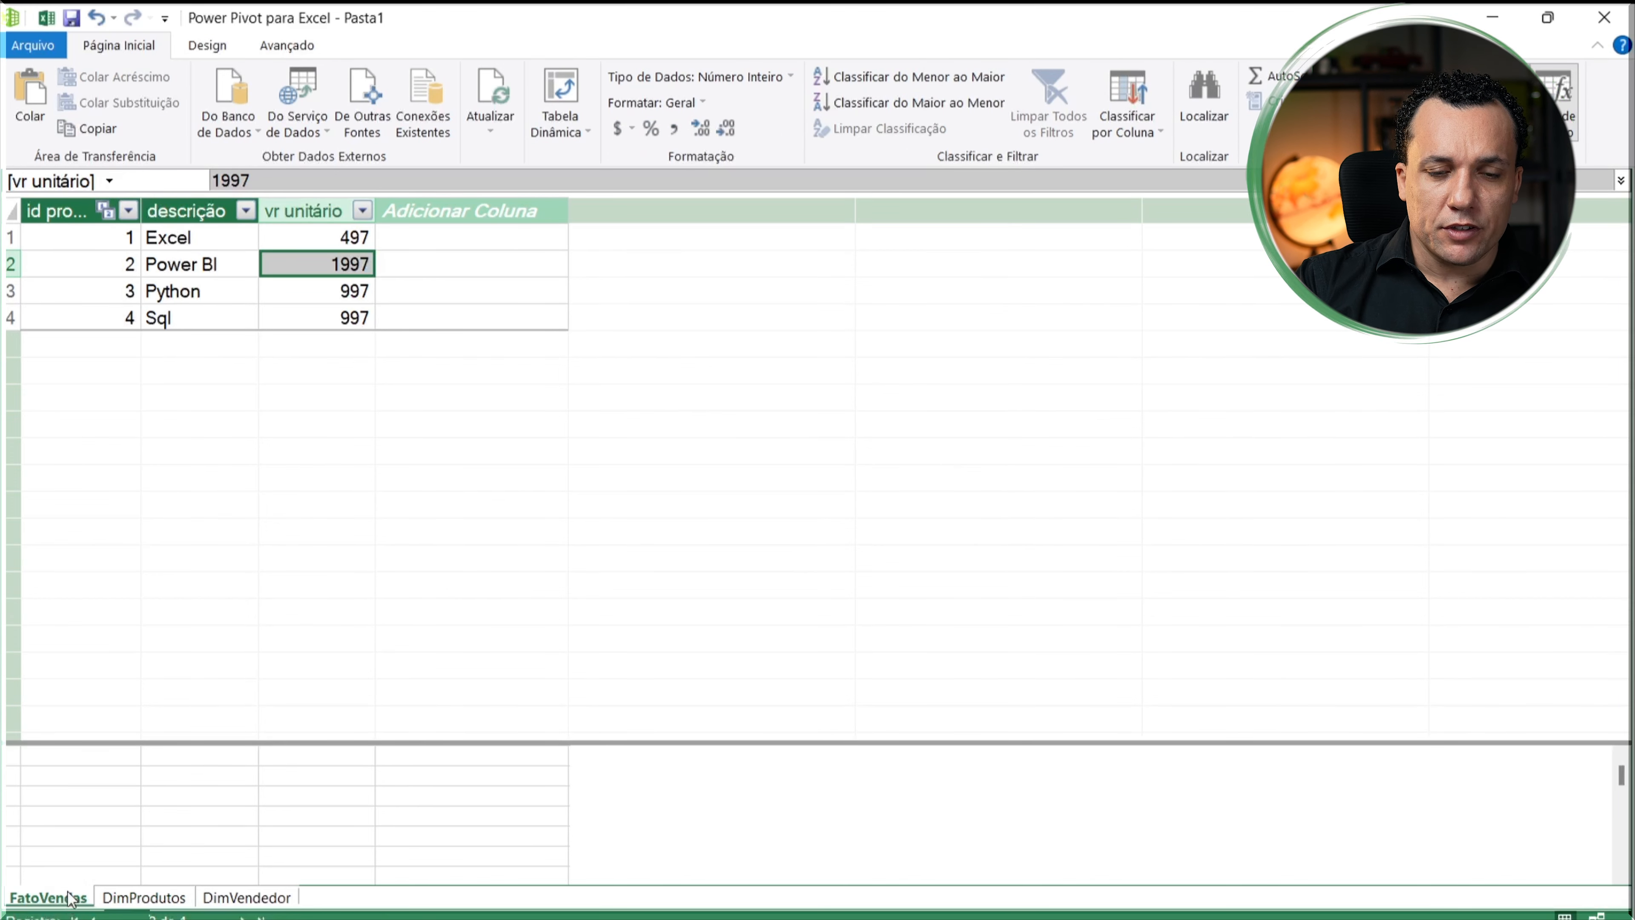
pyautogui.click(533, 240)
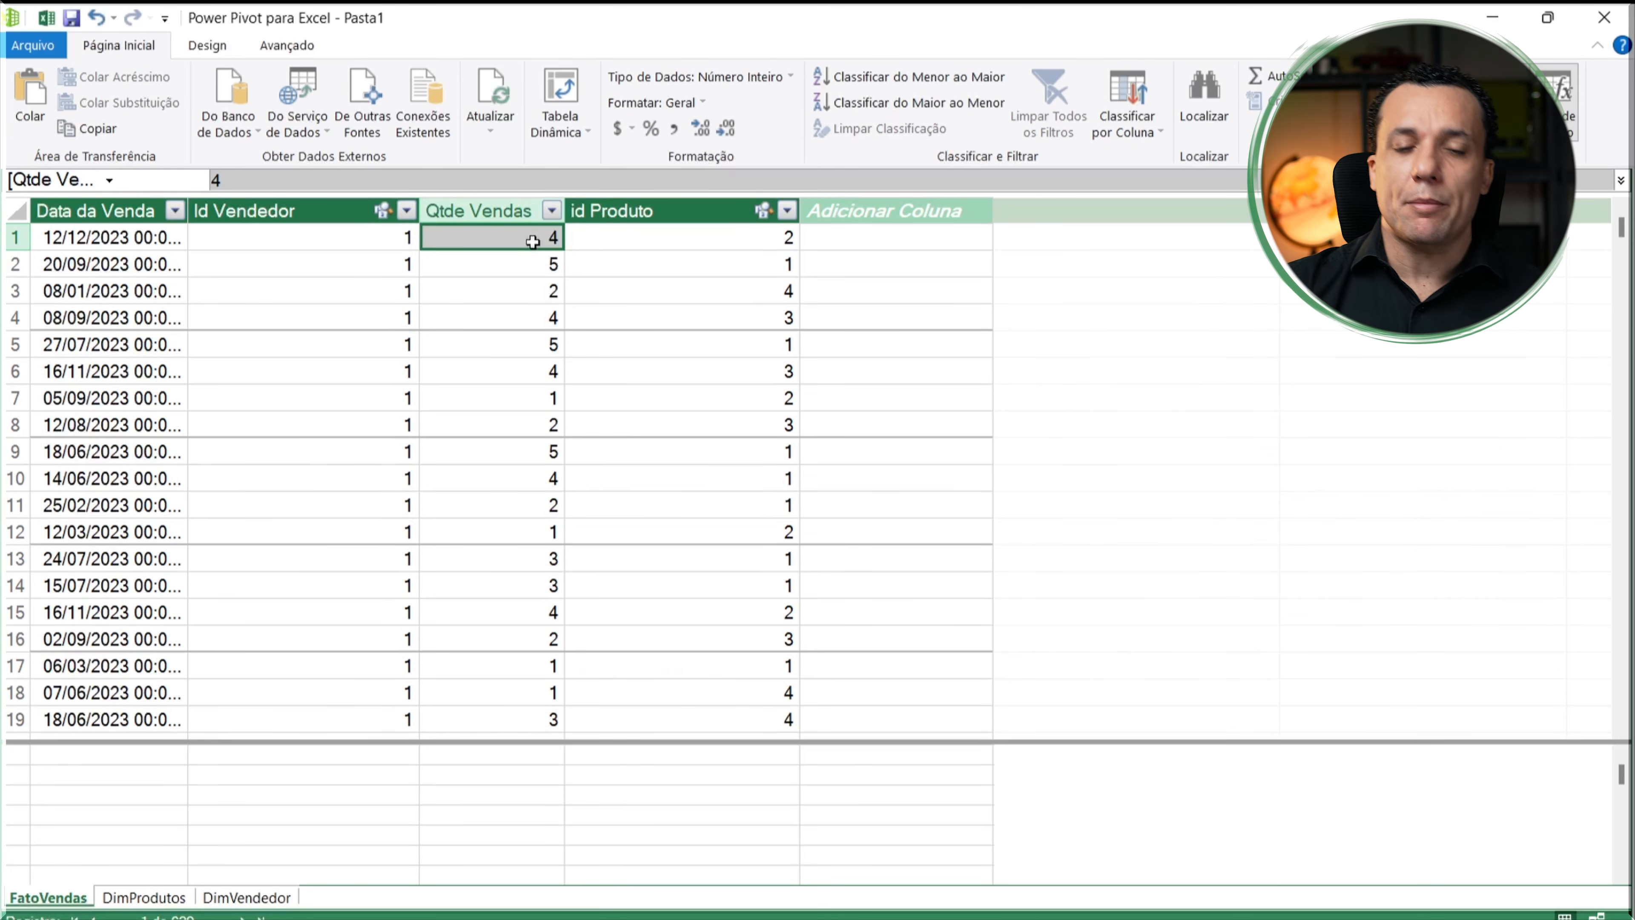
pyautogui.click(645, 242)
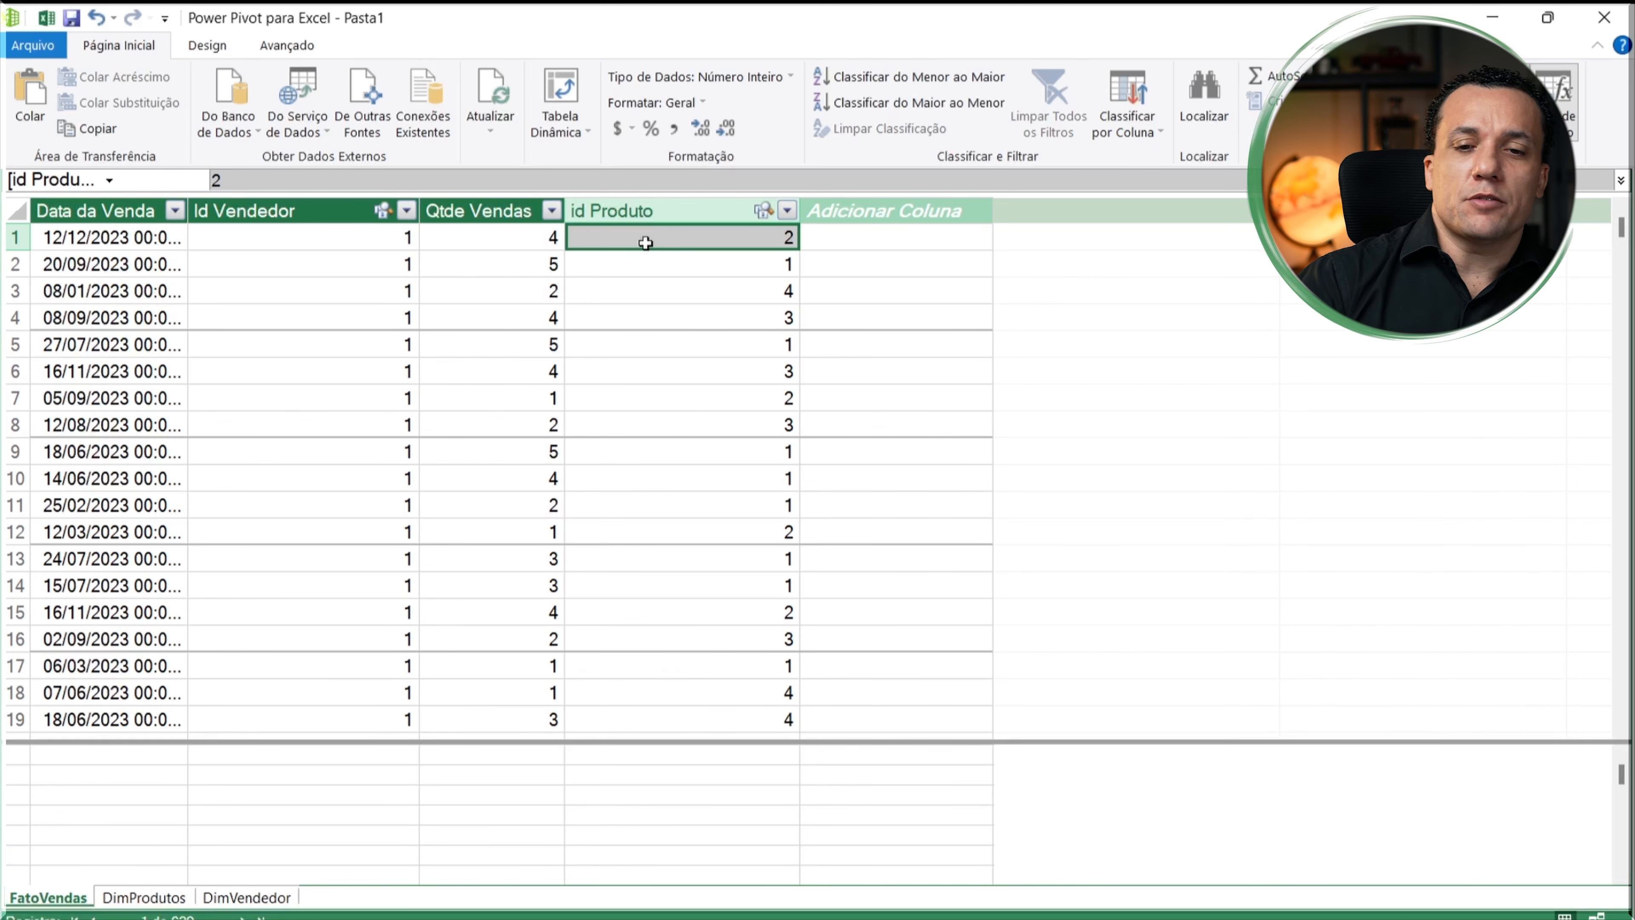
# Step: Start a measure named Faturamento in FatoVendas' calculation area, below the Id Vendedor column
pyautogui.click(867, 238)
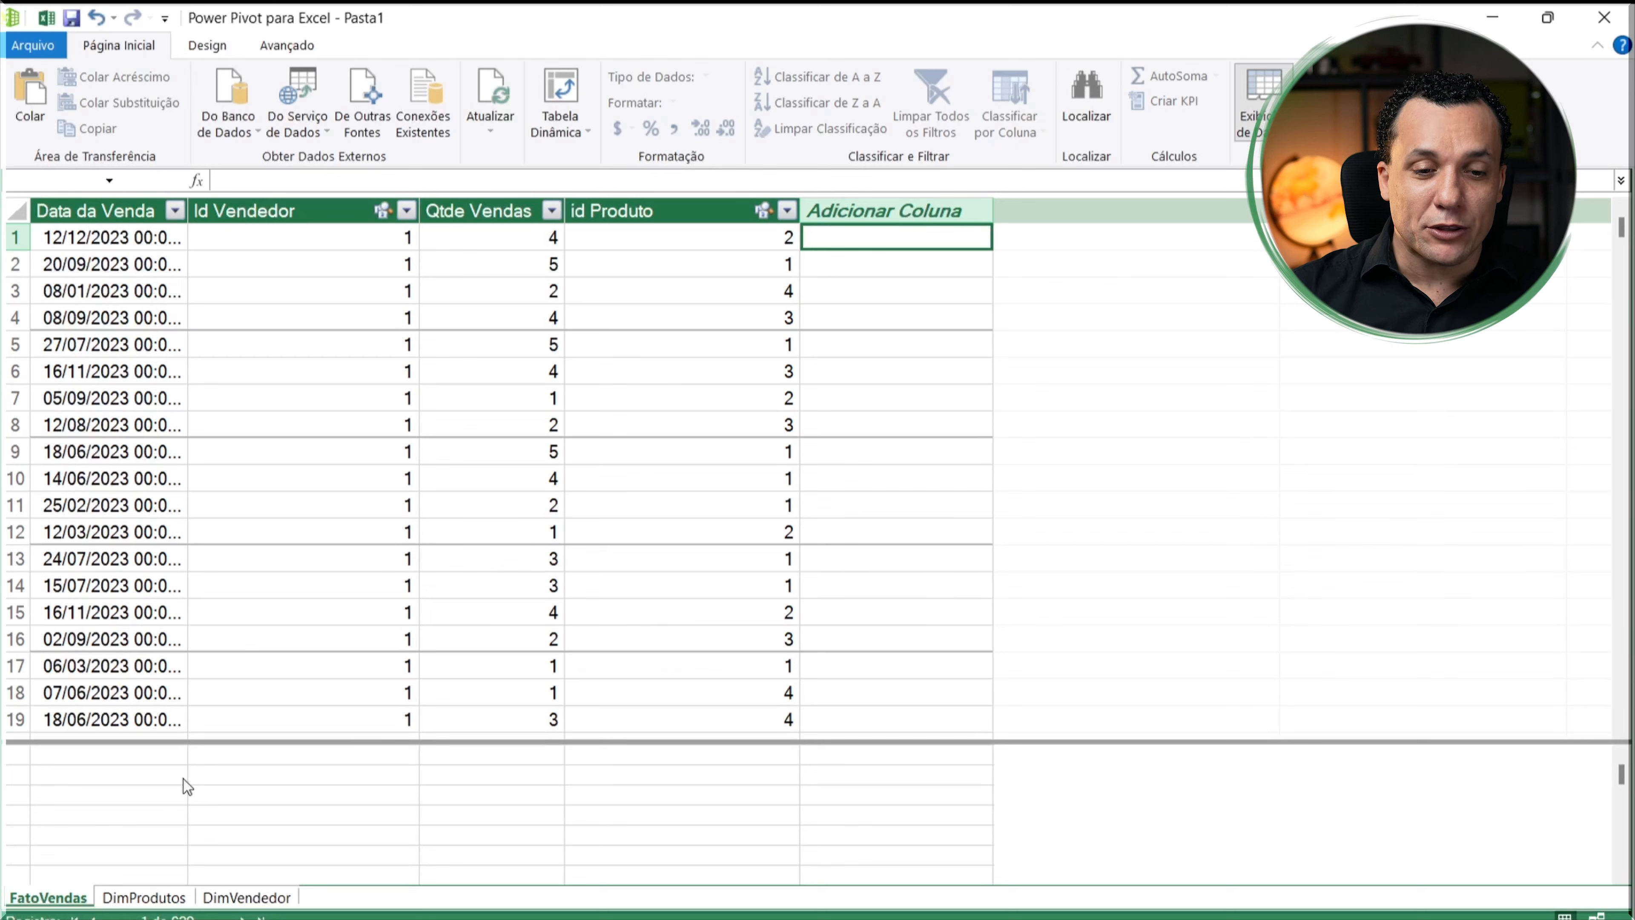
pyautogui.click(138, 774)
pyautogui.click(249, 800)
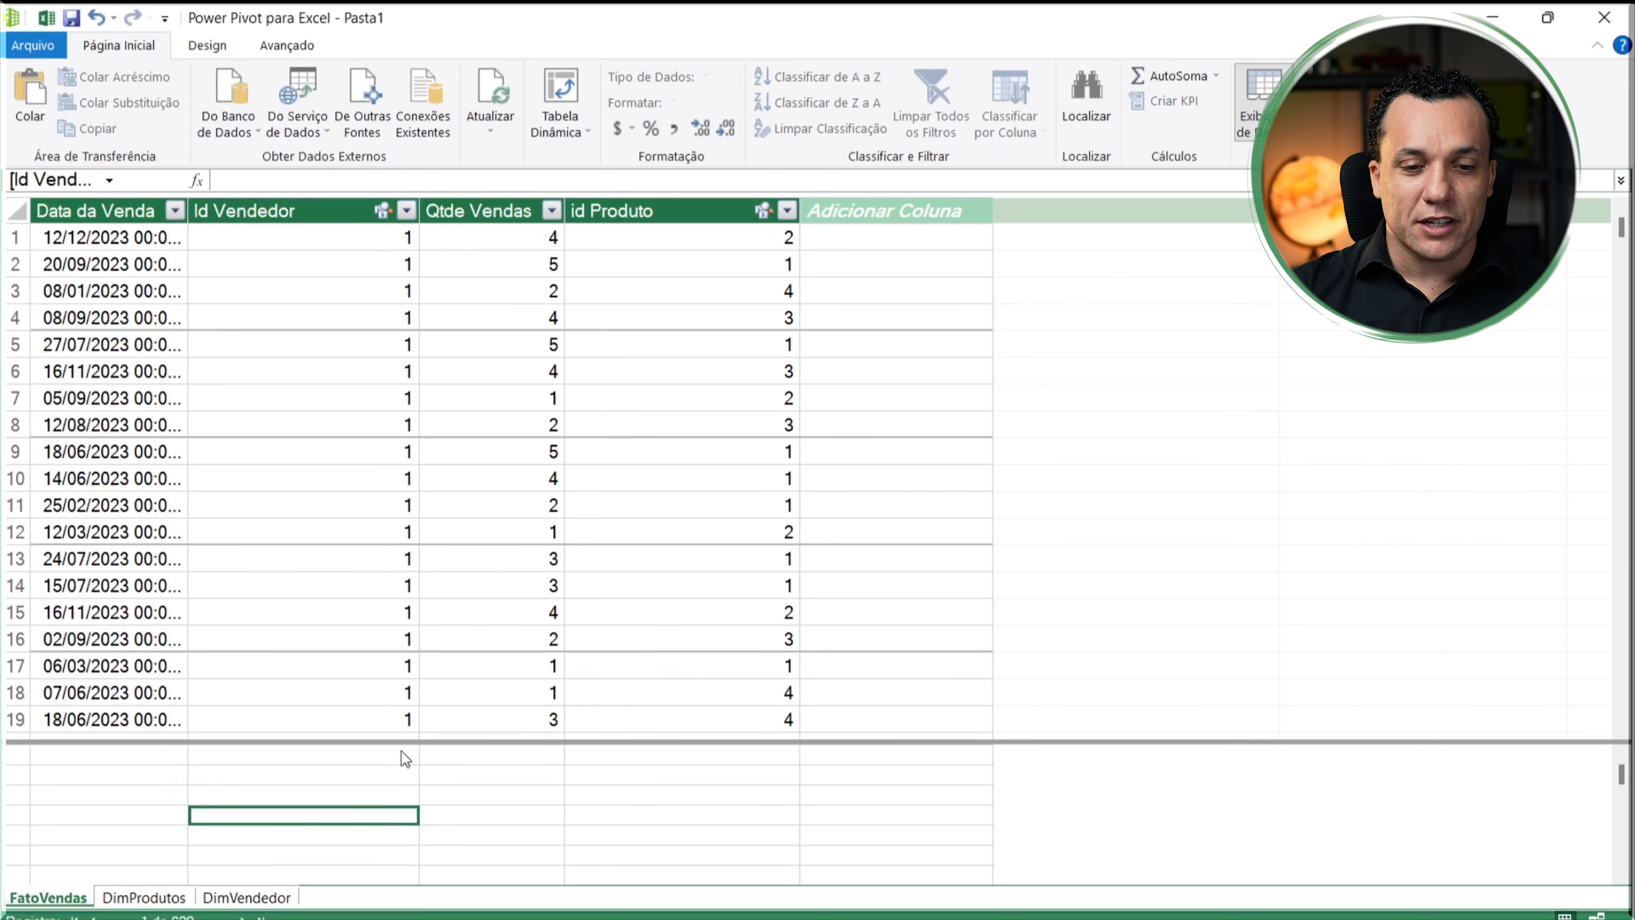
pyautogui.click(385, 777)
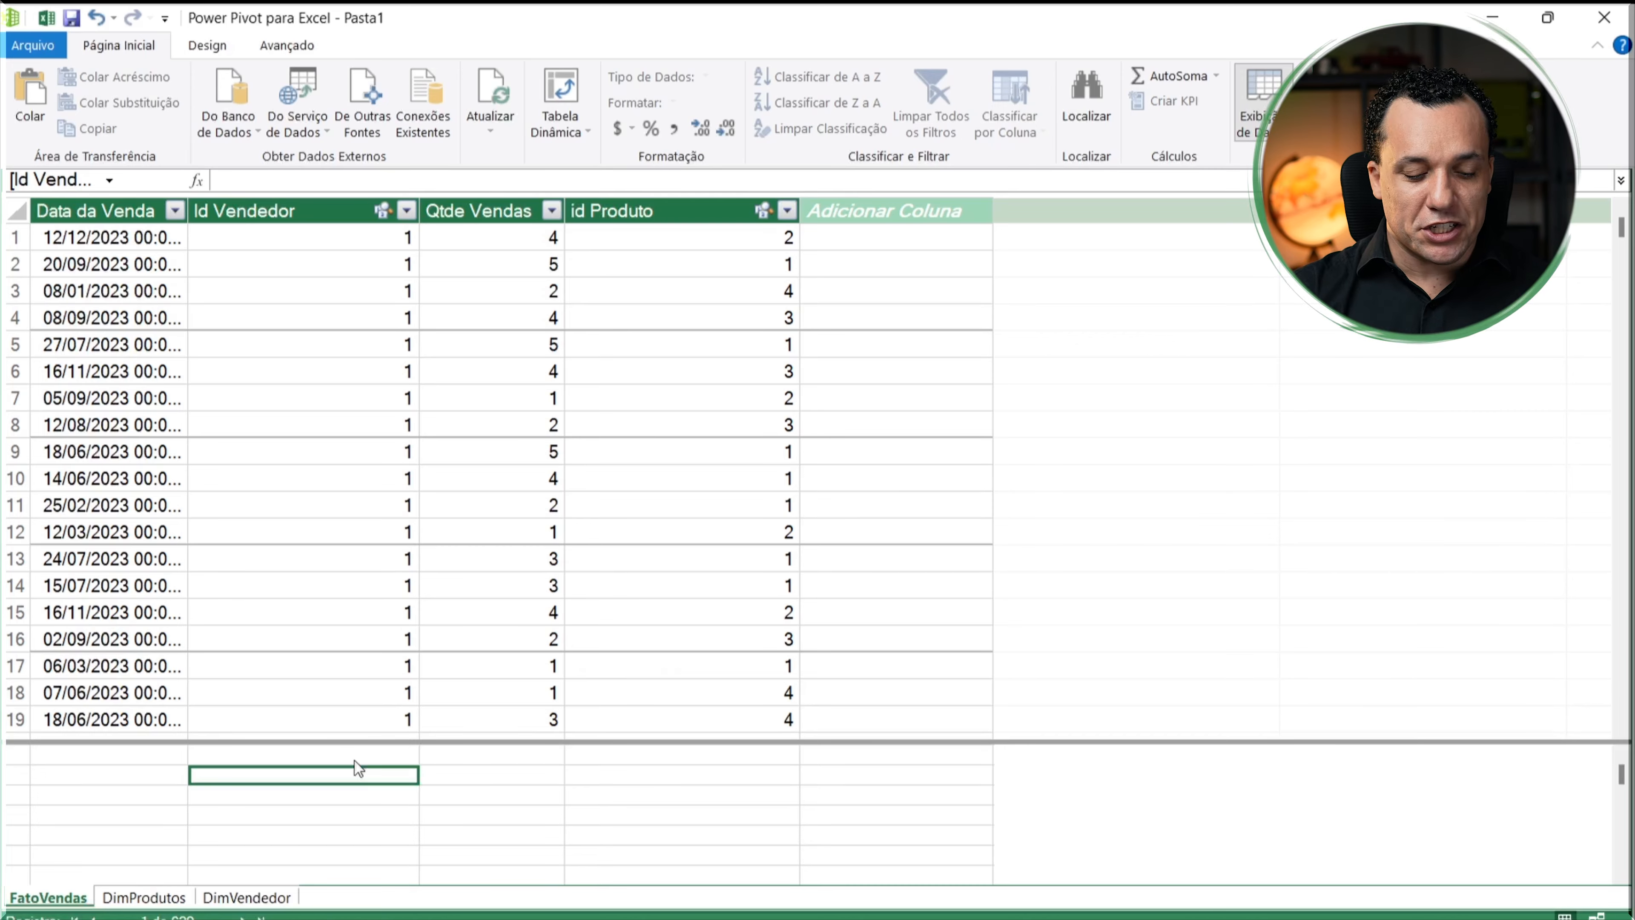
pyautogui.write('Faturamento')
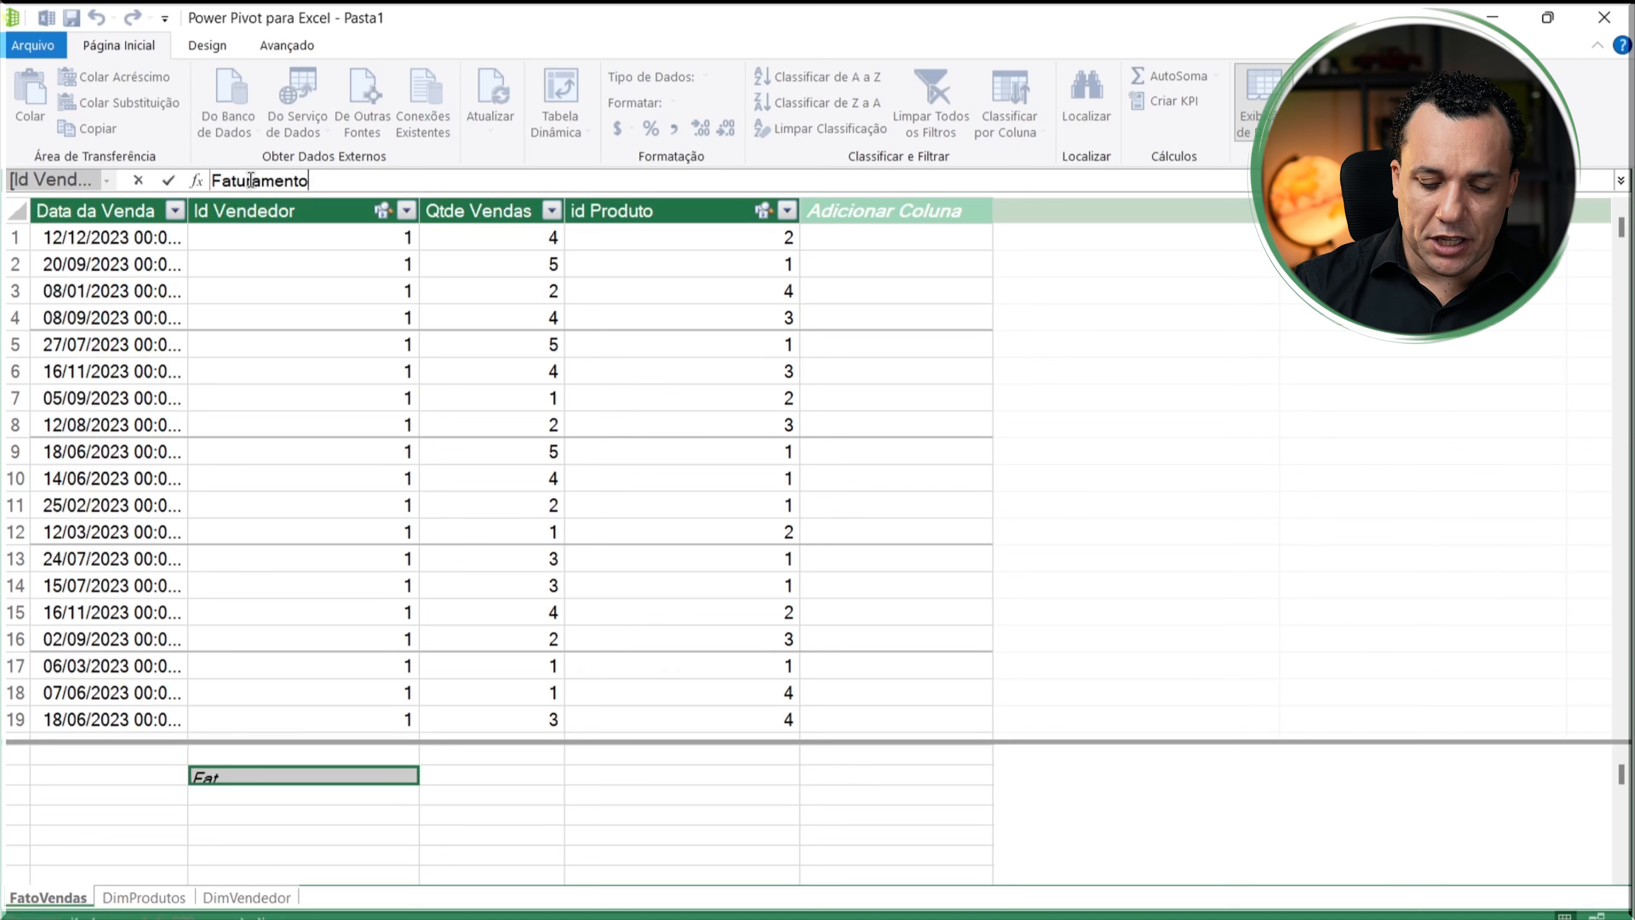
pyautogui.write(':=')
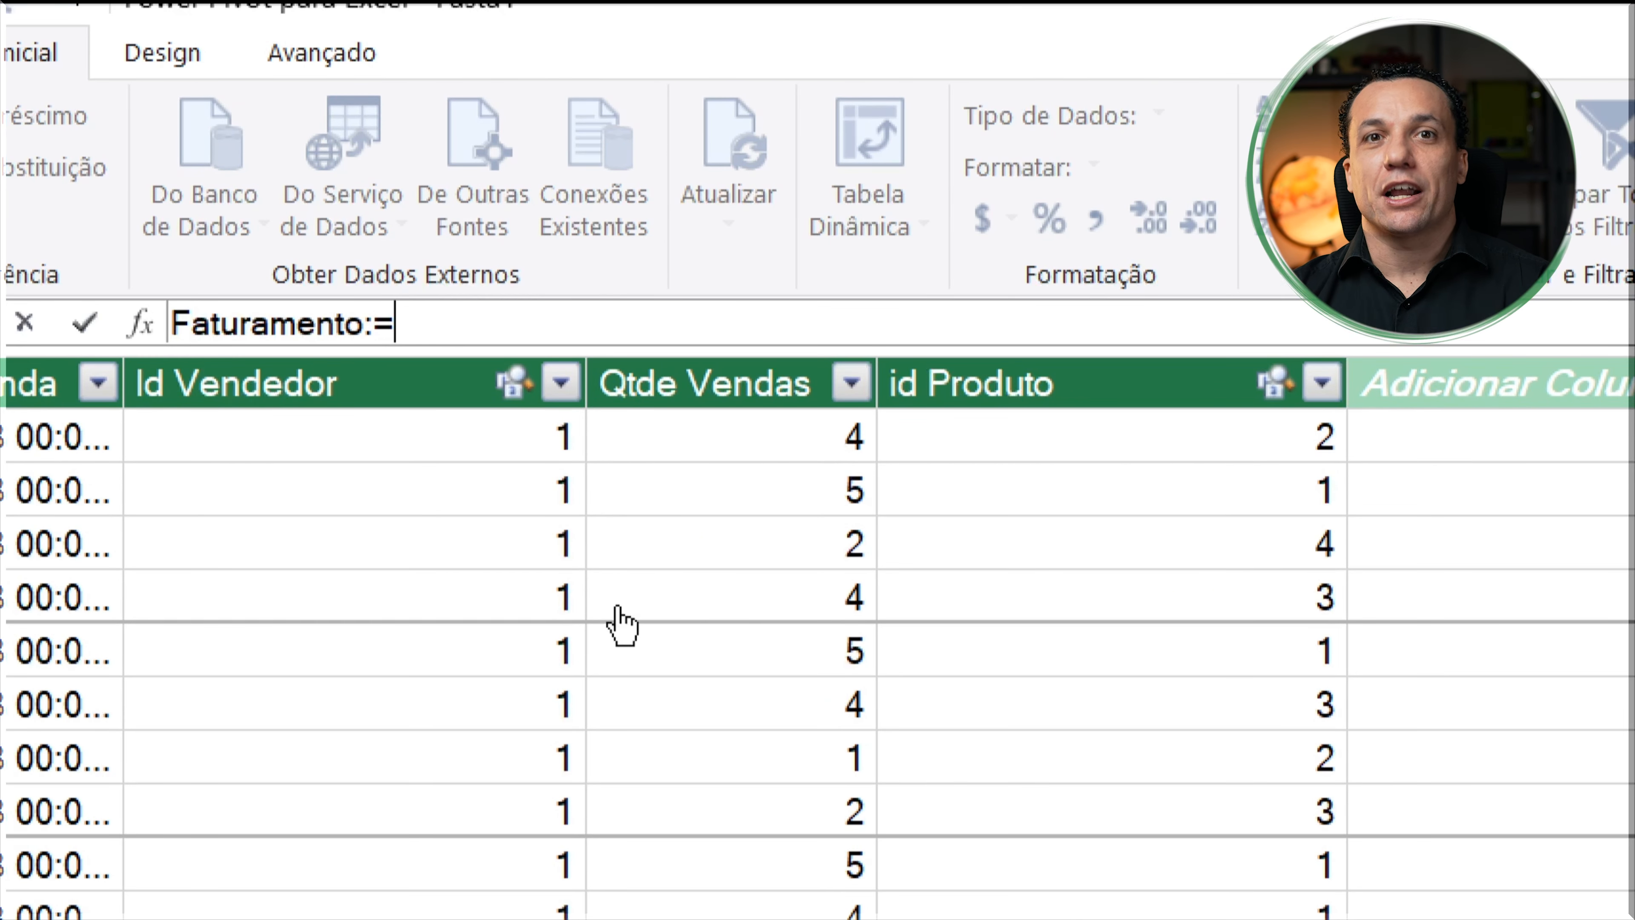
# Step: Begin the Faturamento formula with a SUMX function that iterates over the FatoVendas table
pyautogui.write('sum')
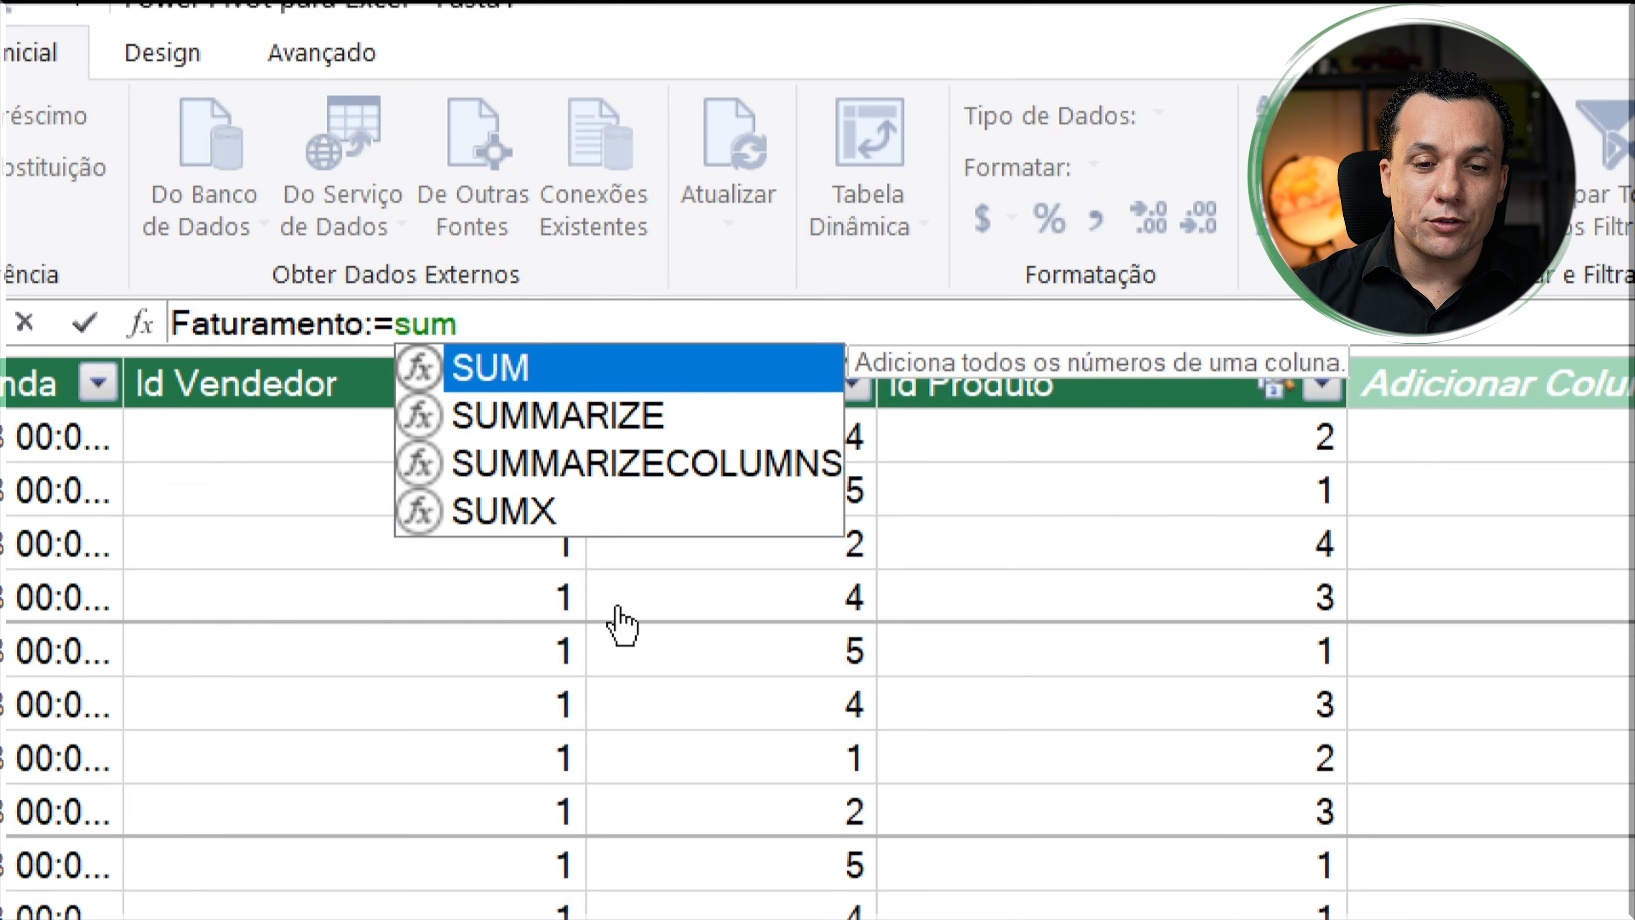
pyautogui.click(510, 517)
pyautogui.doubleClick(509, 518)
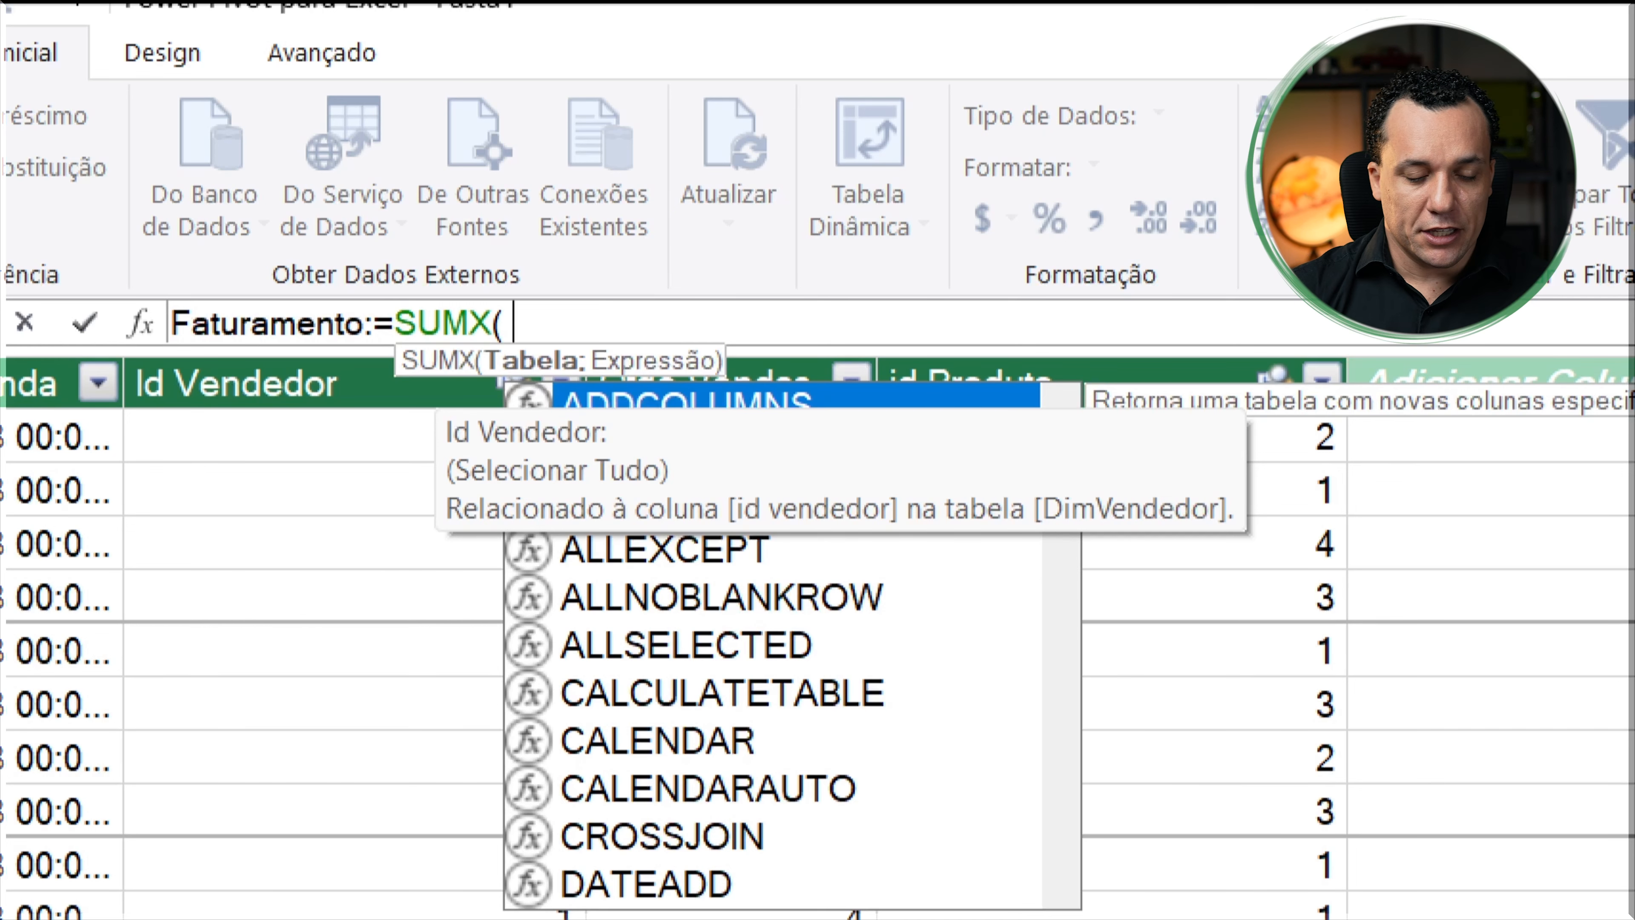
pyautogui.write('fa')
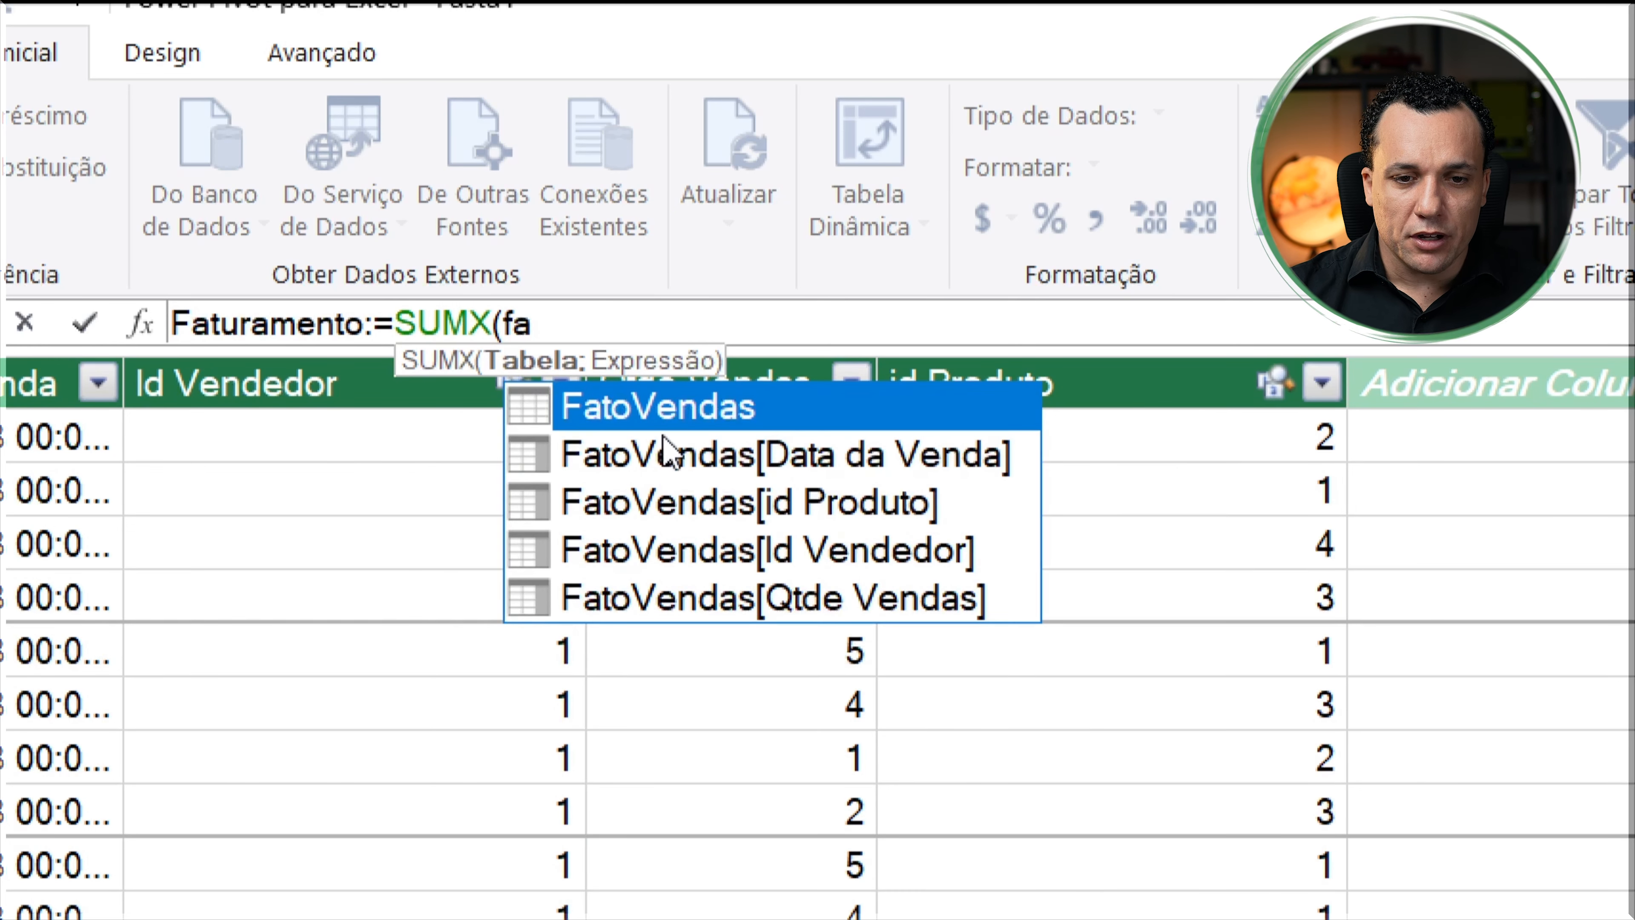
pyautogui.doubleClick(700, 418)
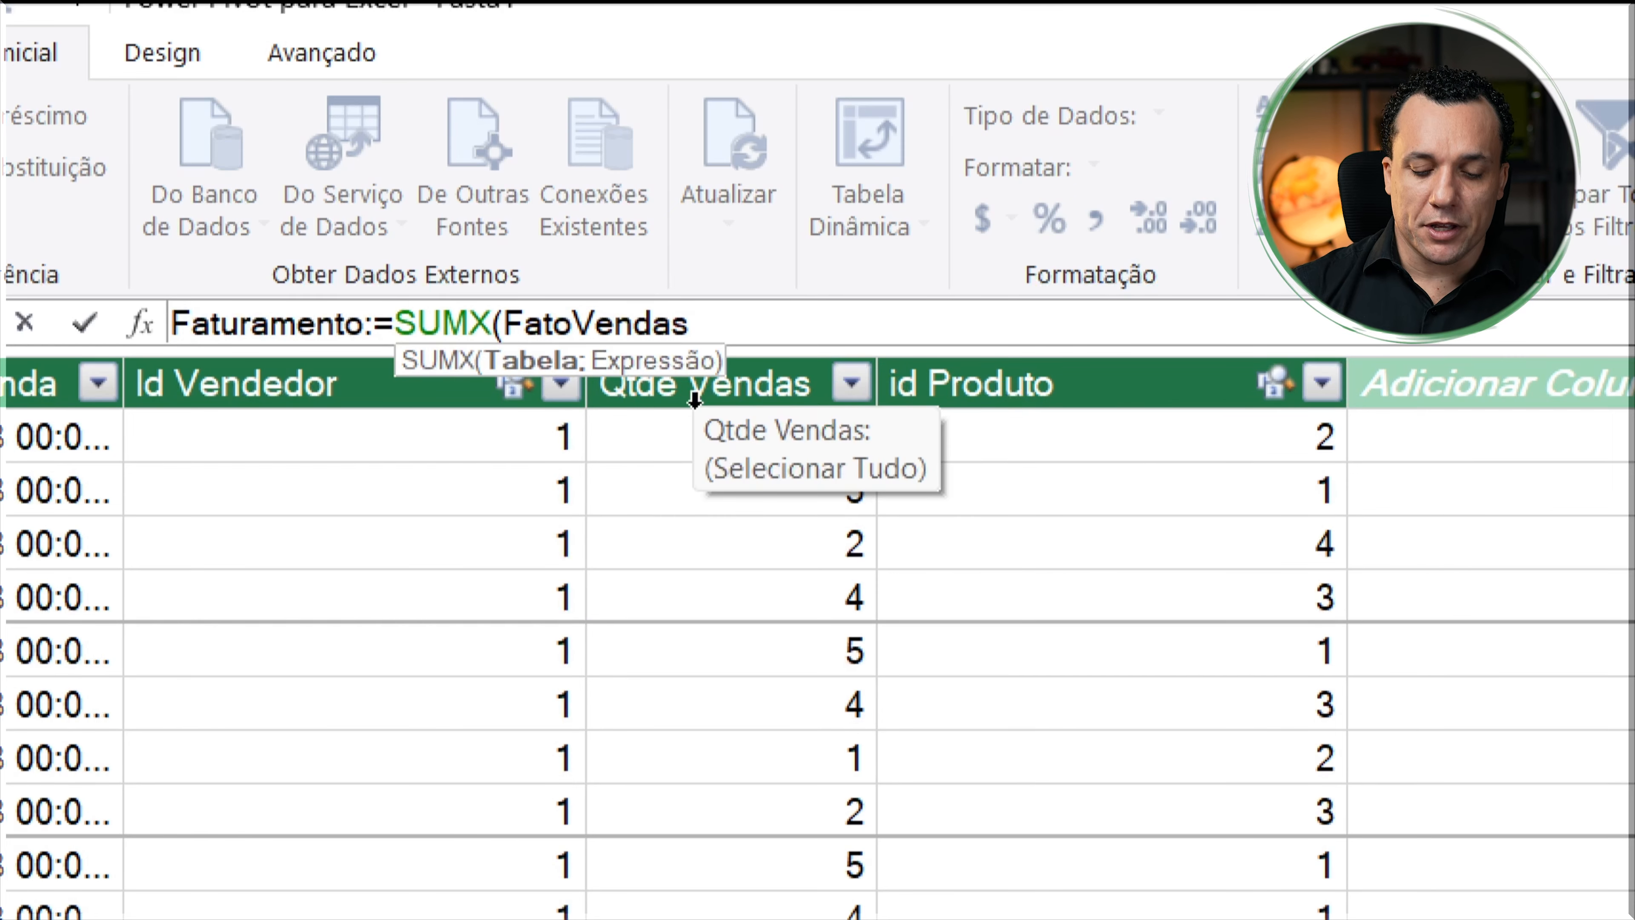
pyautogui.write(';')
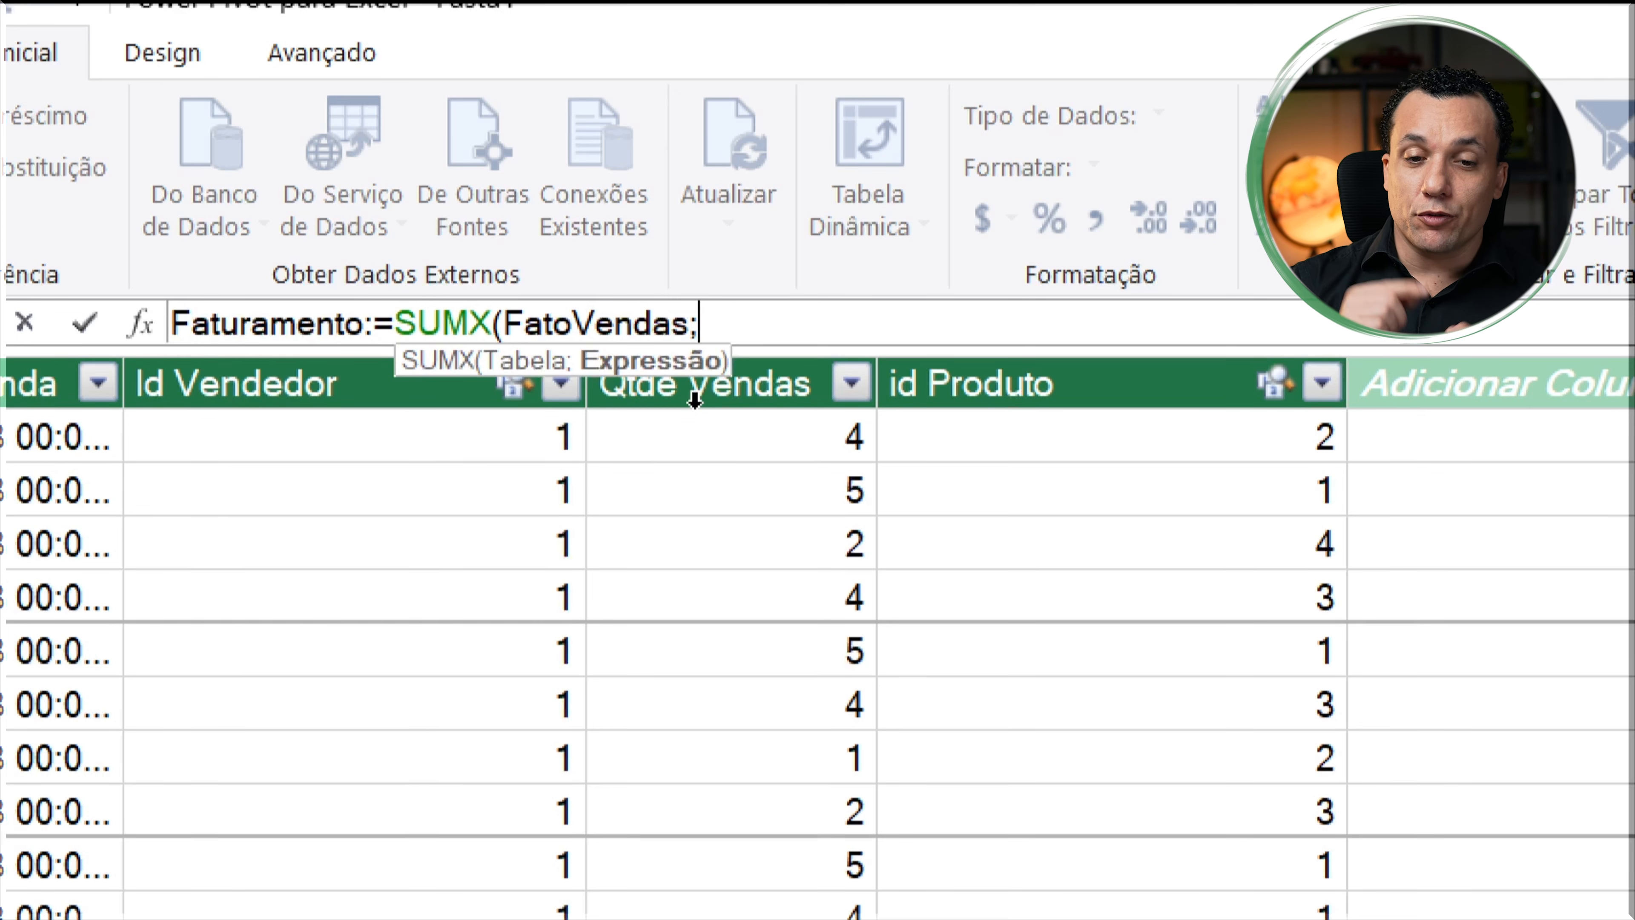
# Step: Begin the SUMX expression with the [Qtde Vendas] column followed by a multiplication operator
pyautogui.write('qtde')
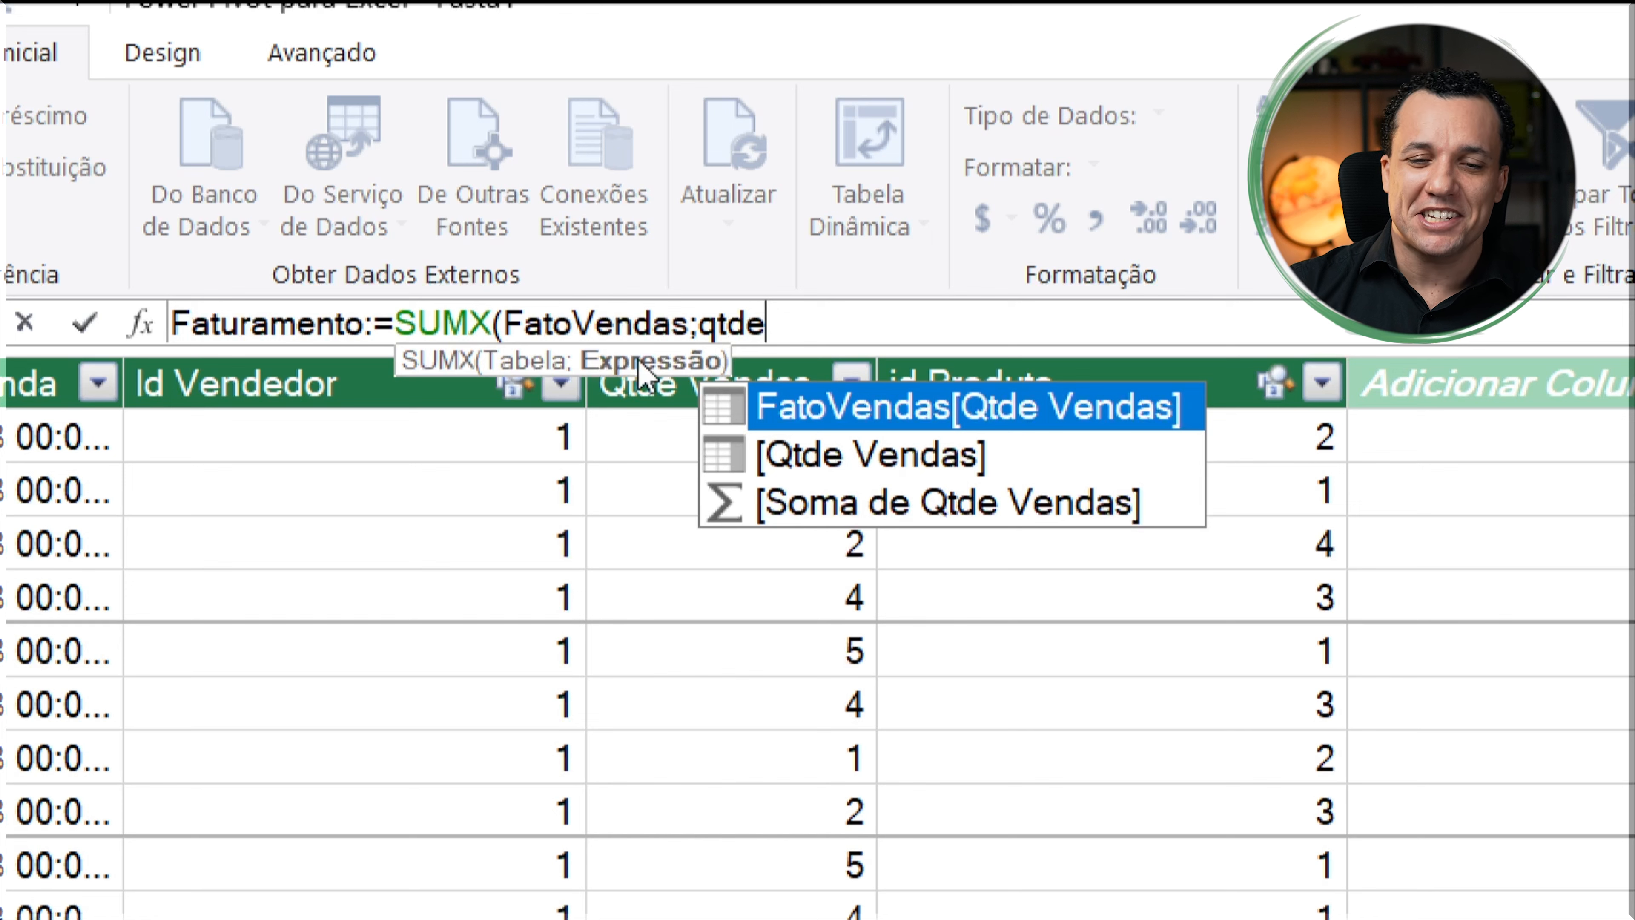
pyautogui.doubleClick(906, 452)
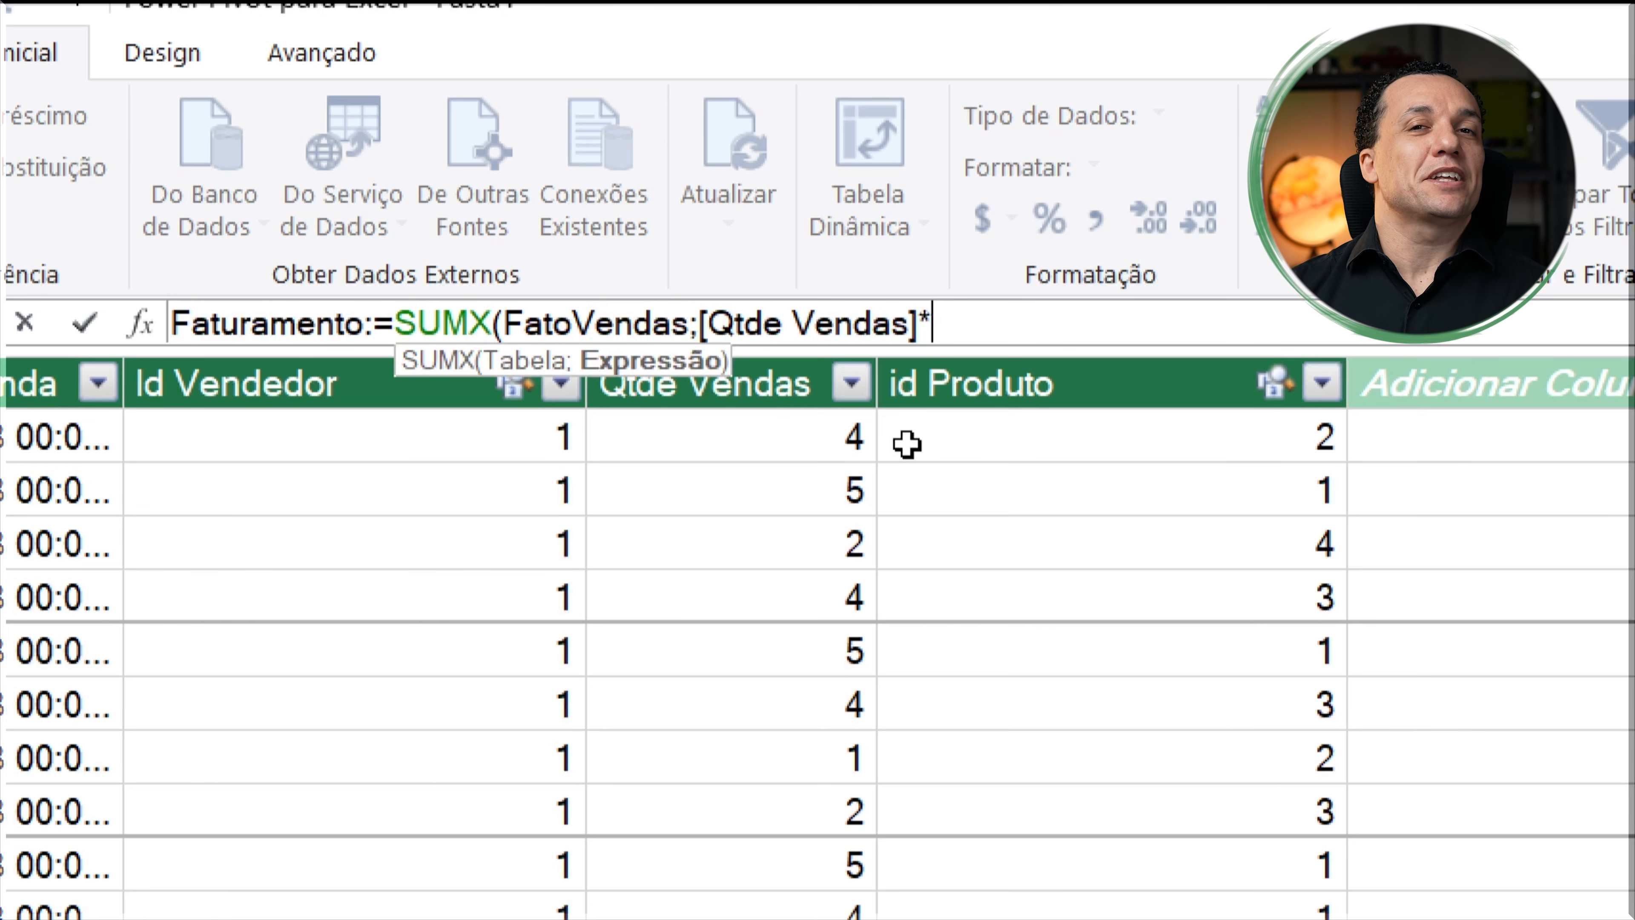
pyautogui.write('dim')
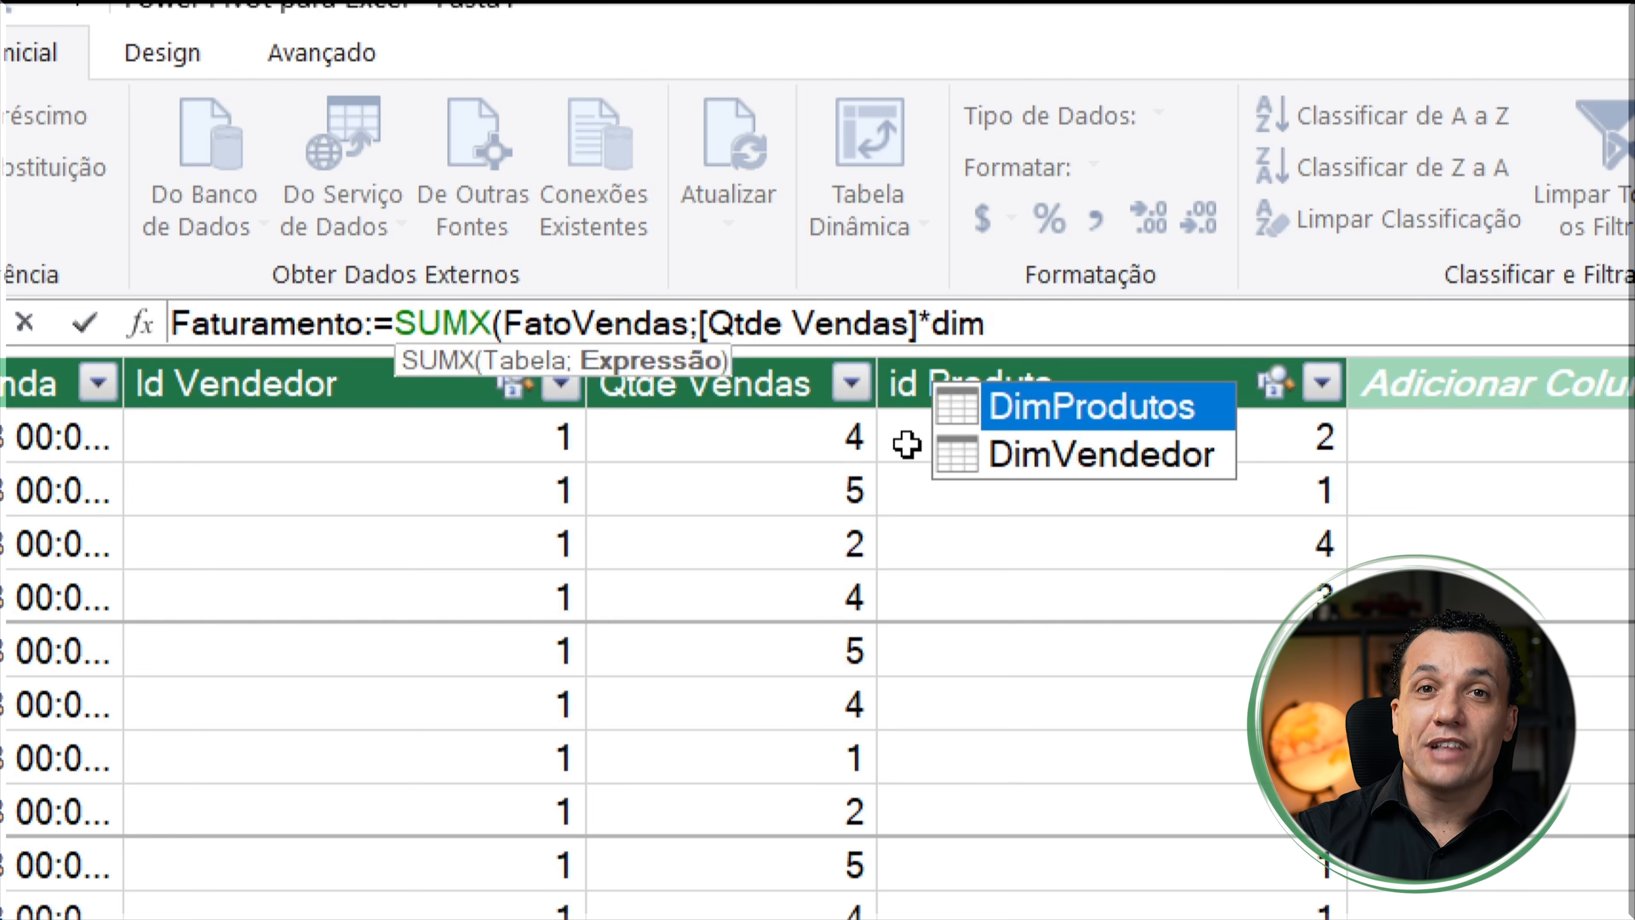
pyautogui.press('BackSpace')
pyautogui.press('BackSpace')
pyautogui.press('BackSpace')
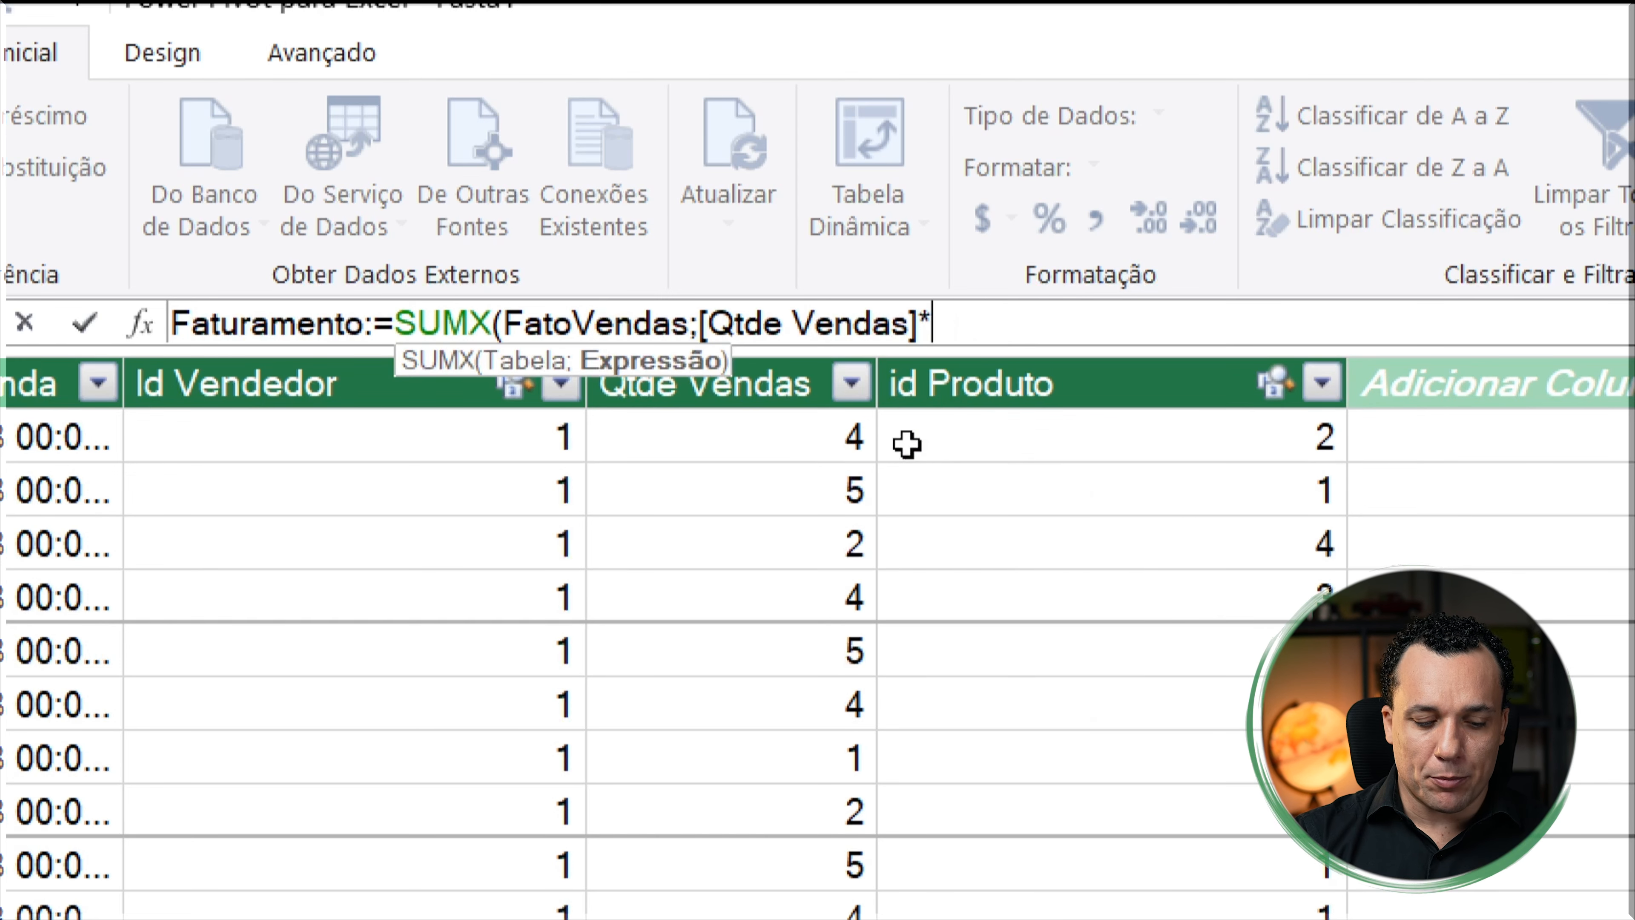
pyautogui.write('vr')
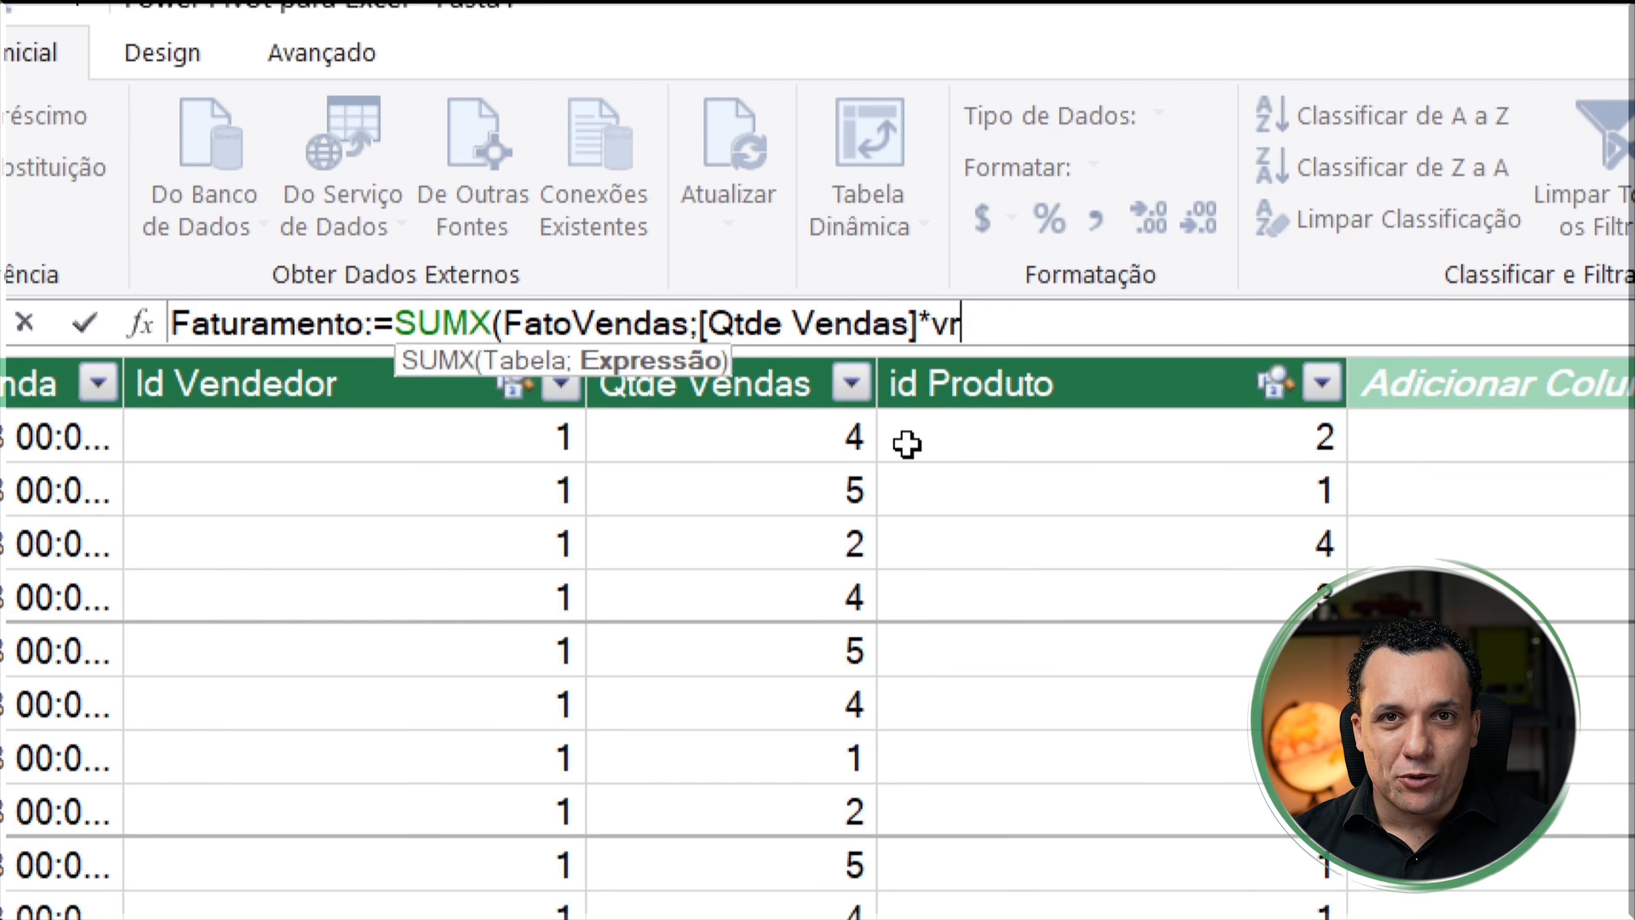
pyautogui.press('BackSpace')
pyautogui.press('BackSpace')
# Step: Multiply by RELATED(DimProdutos[vr unitário]), close the SUMX function and commit the Faturamento measure
pyautogui.write('re')
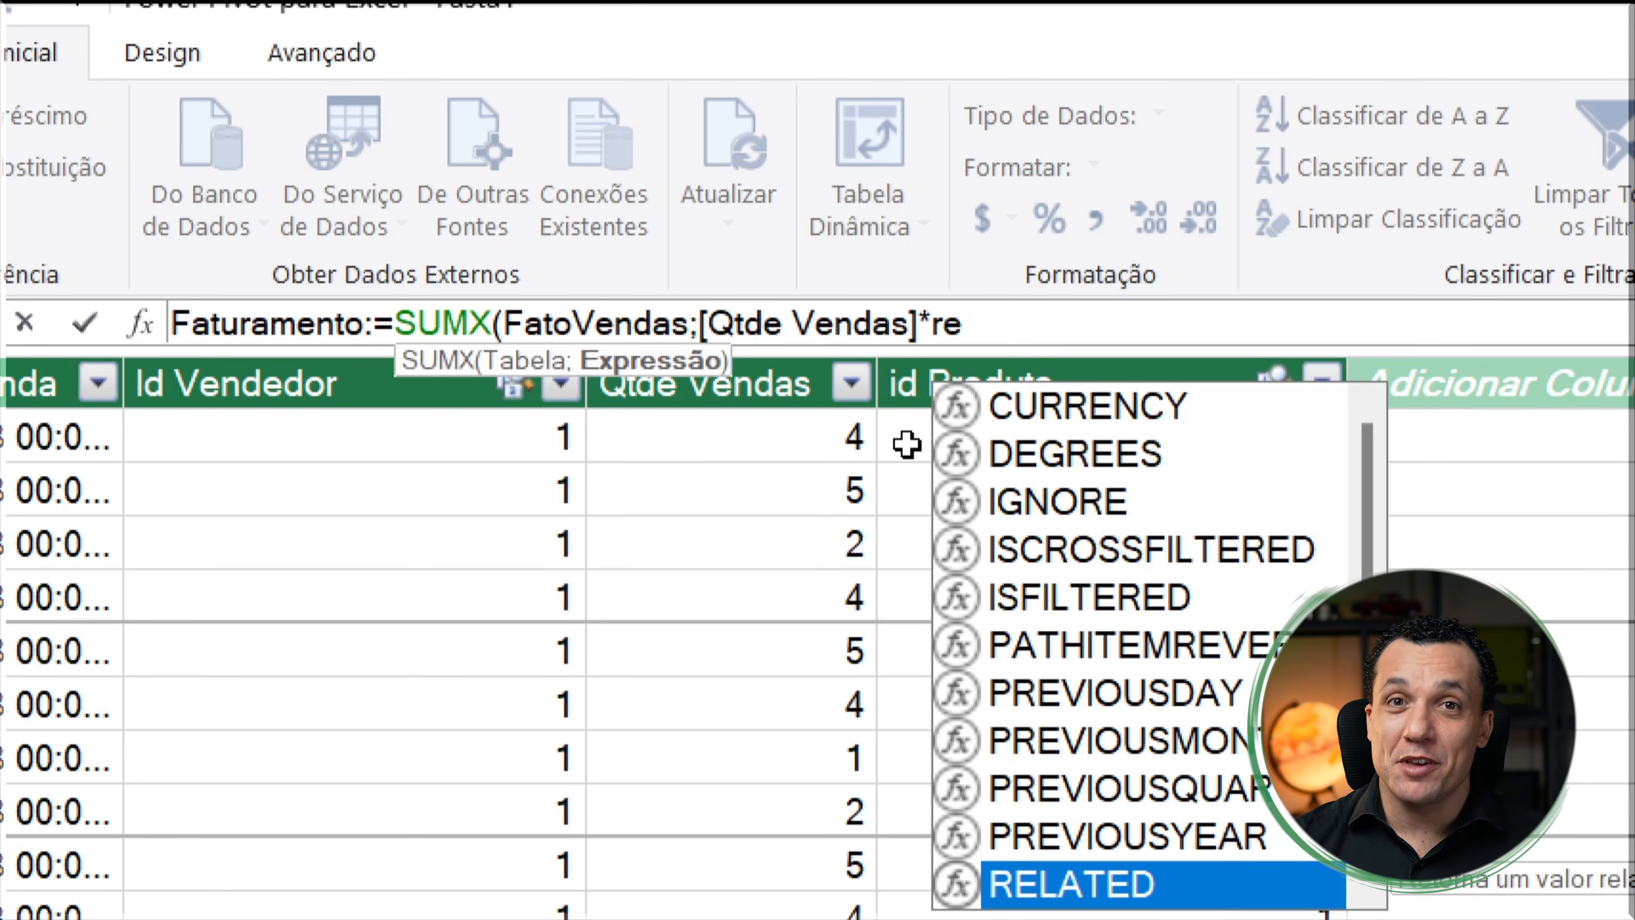
pyautogui.press('Tab')
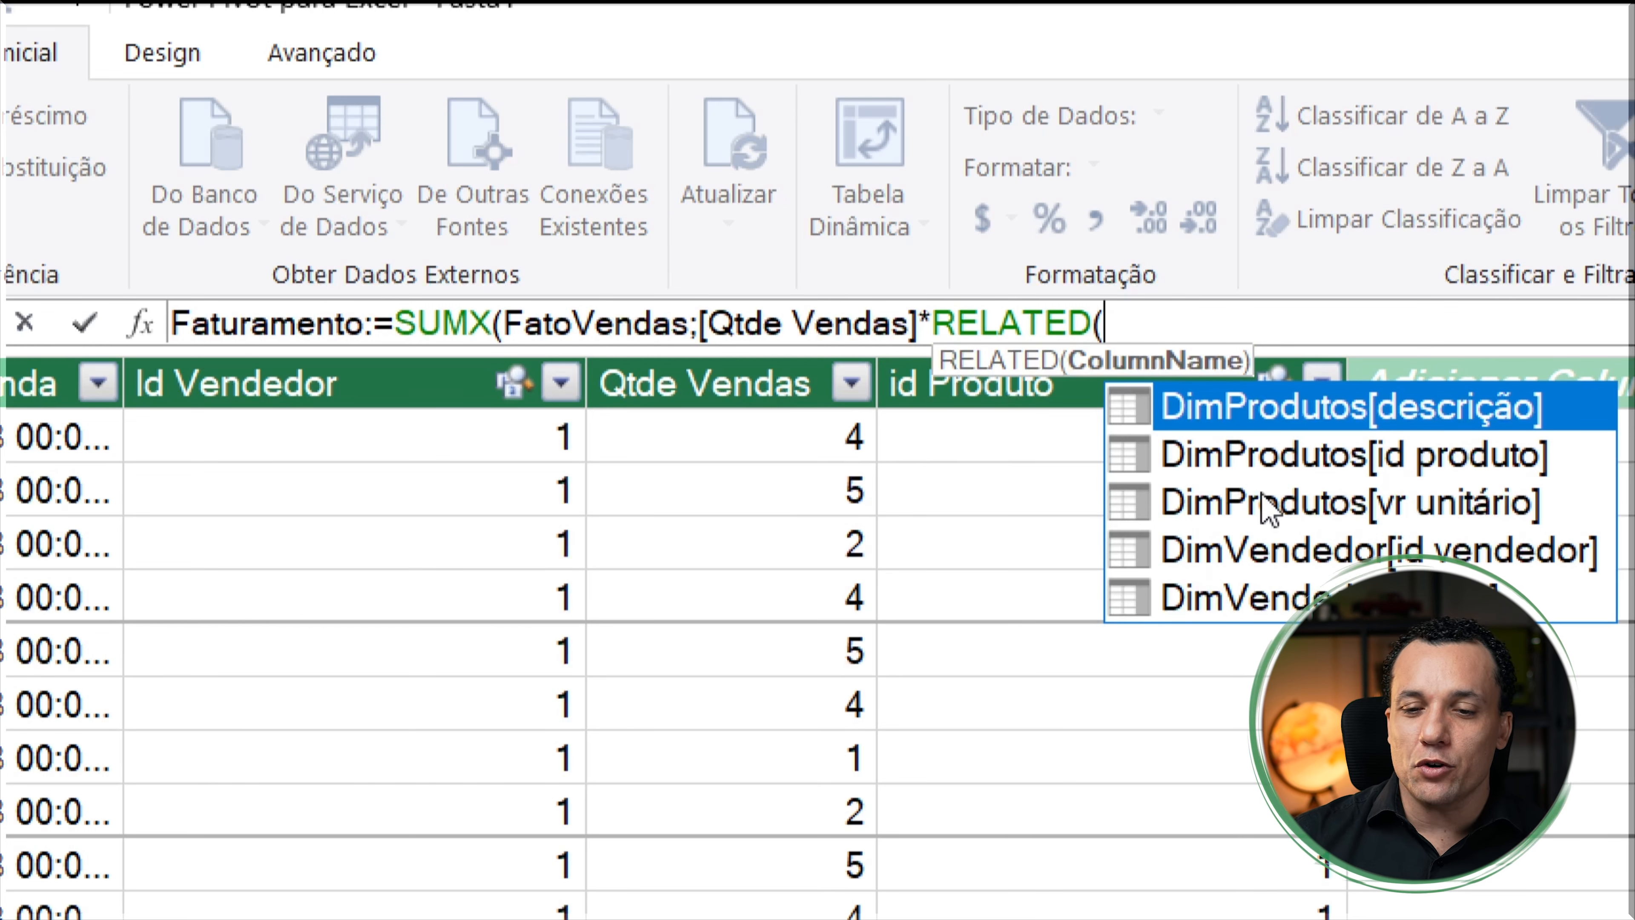
pyautogui.press('Down')
pyautogui.press('Down')
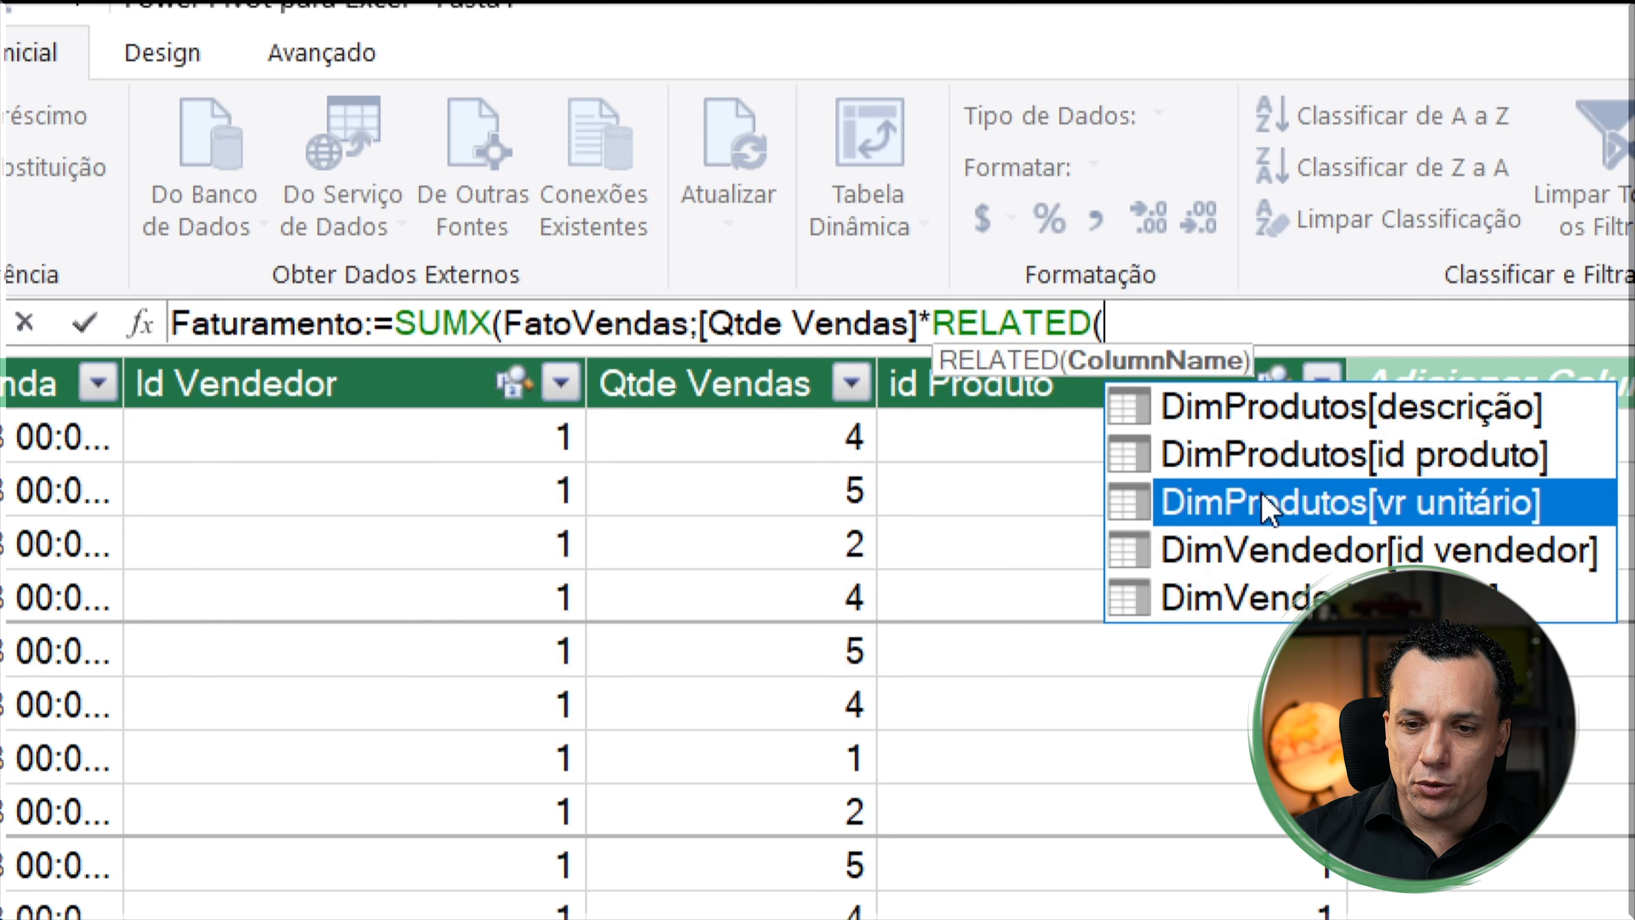
pyautogui.press('Tab')
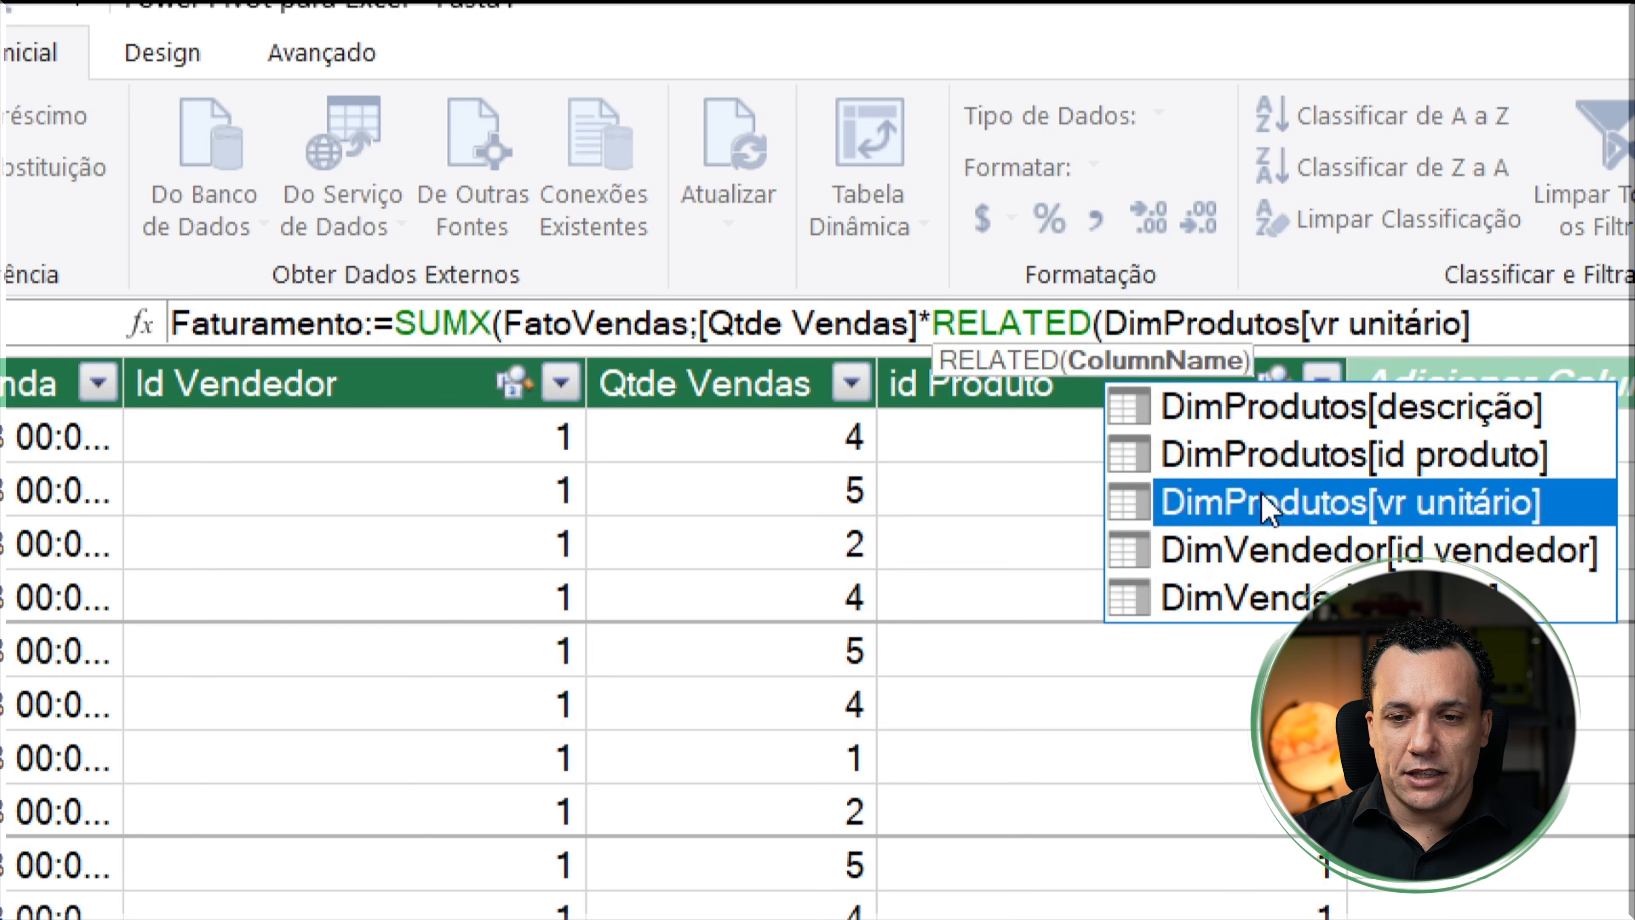
pyautogui.write(')')
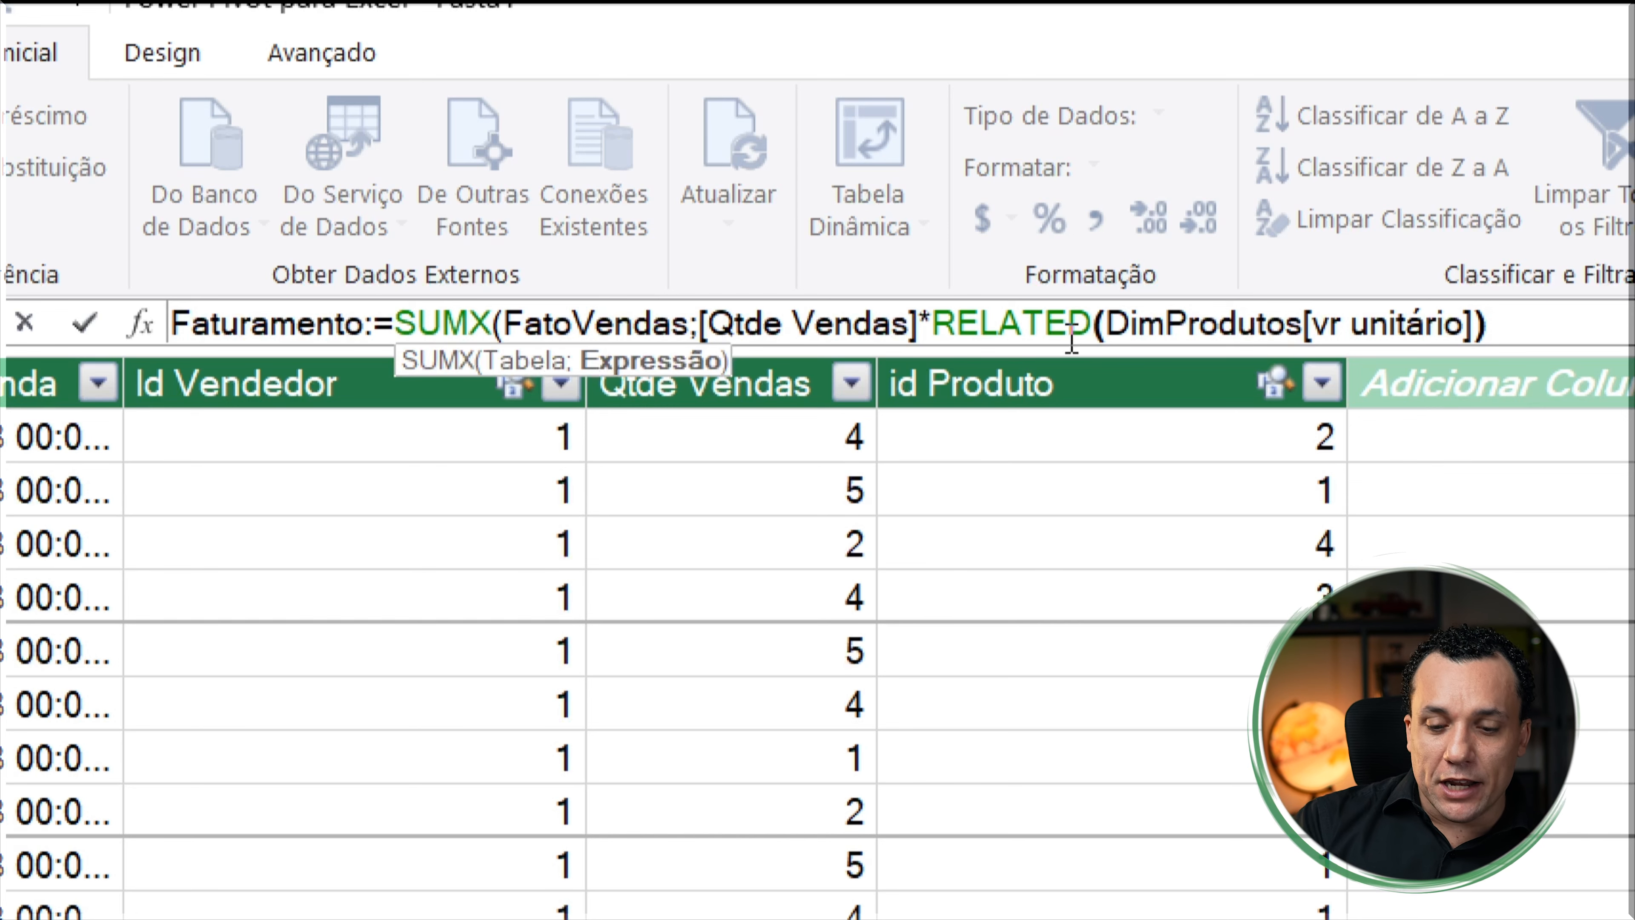
pyautogui.write(')')
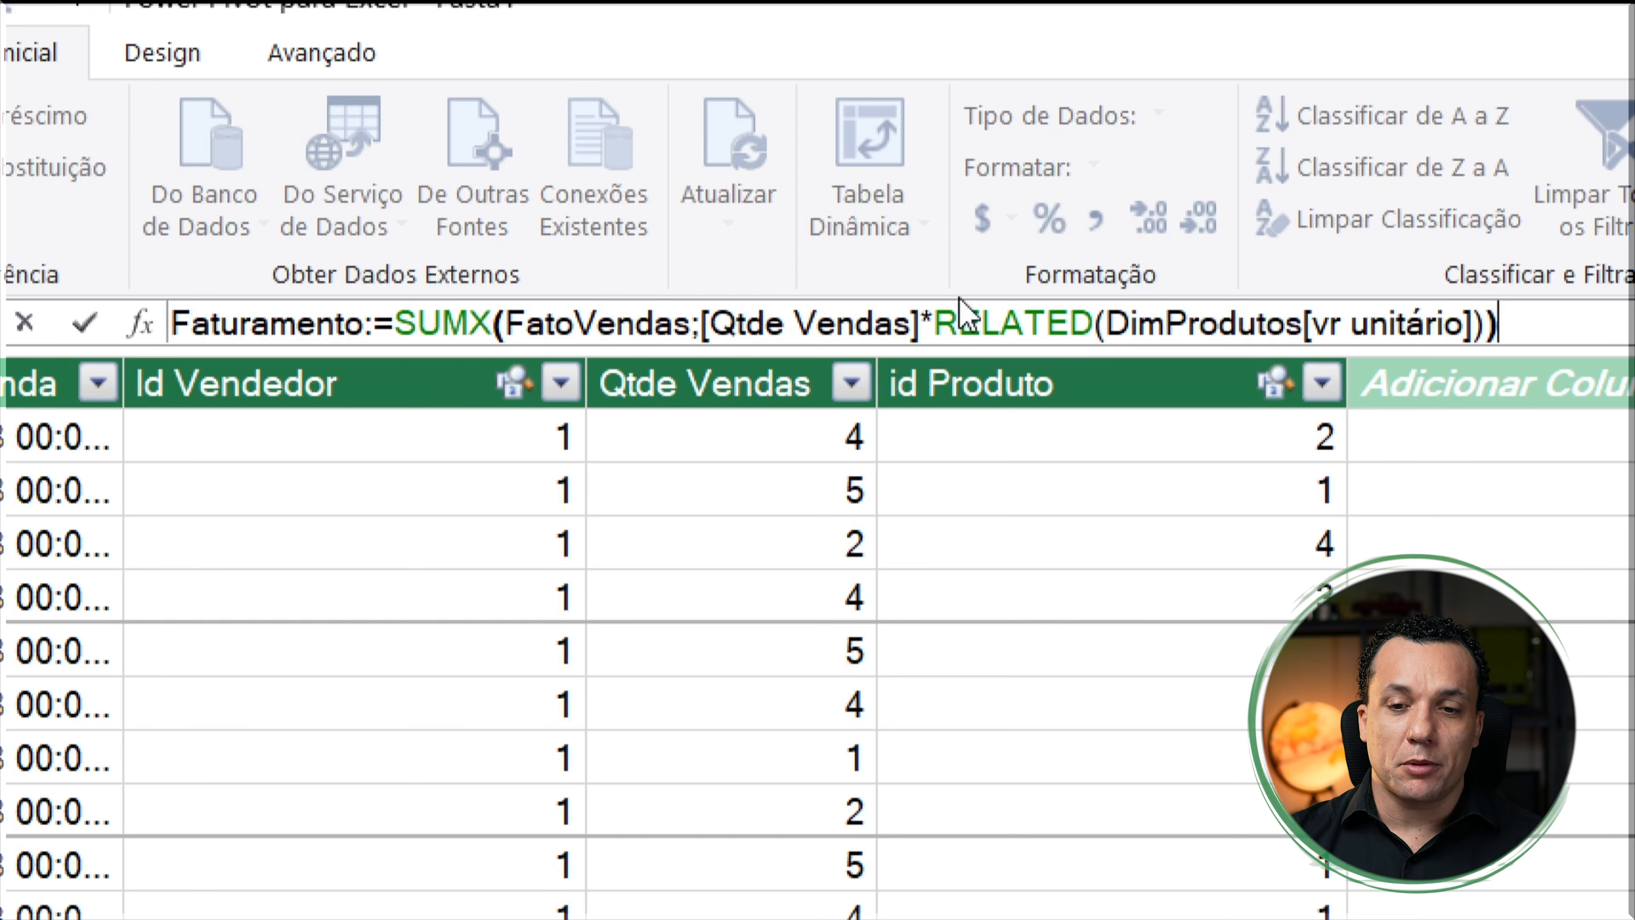
pyautogui.press('Return')
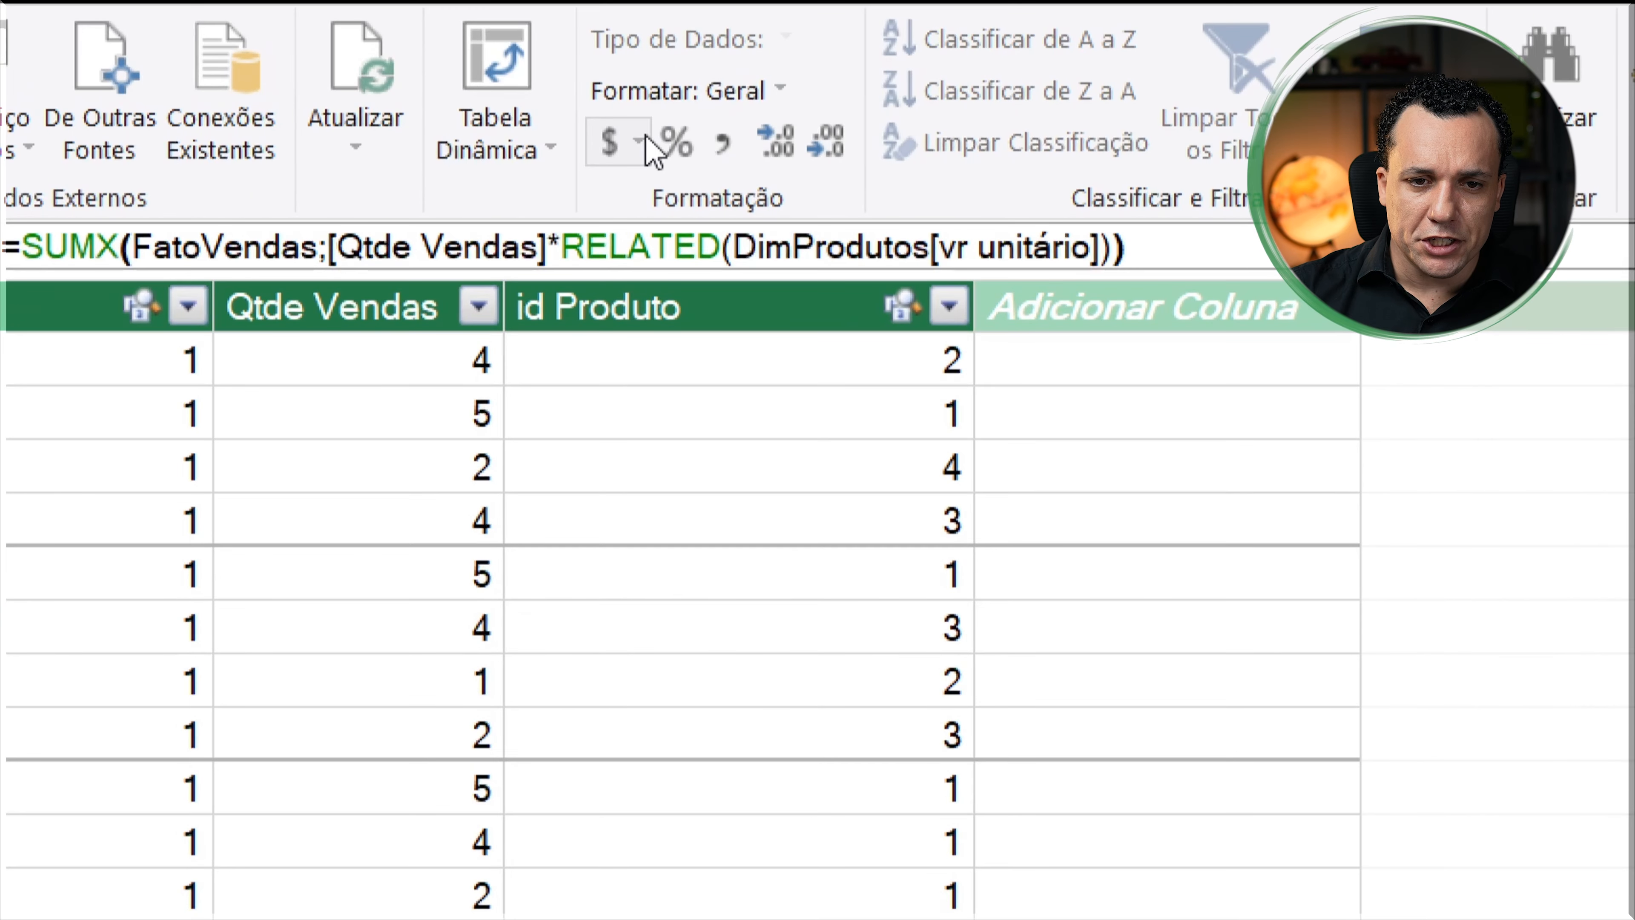
# Step: Format the Faturamento measure as R$ Português (Brasil) currency
pyautogui.click(632, 128)
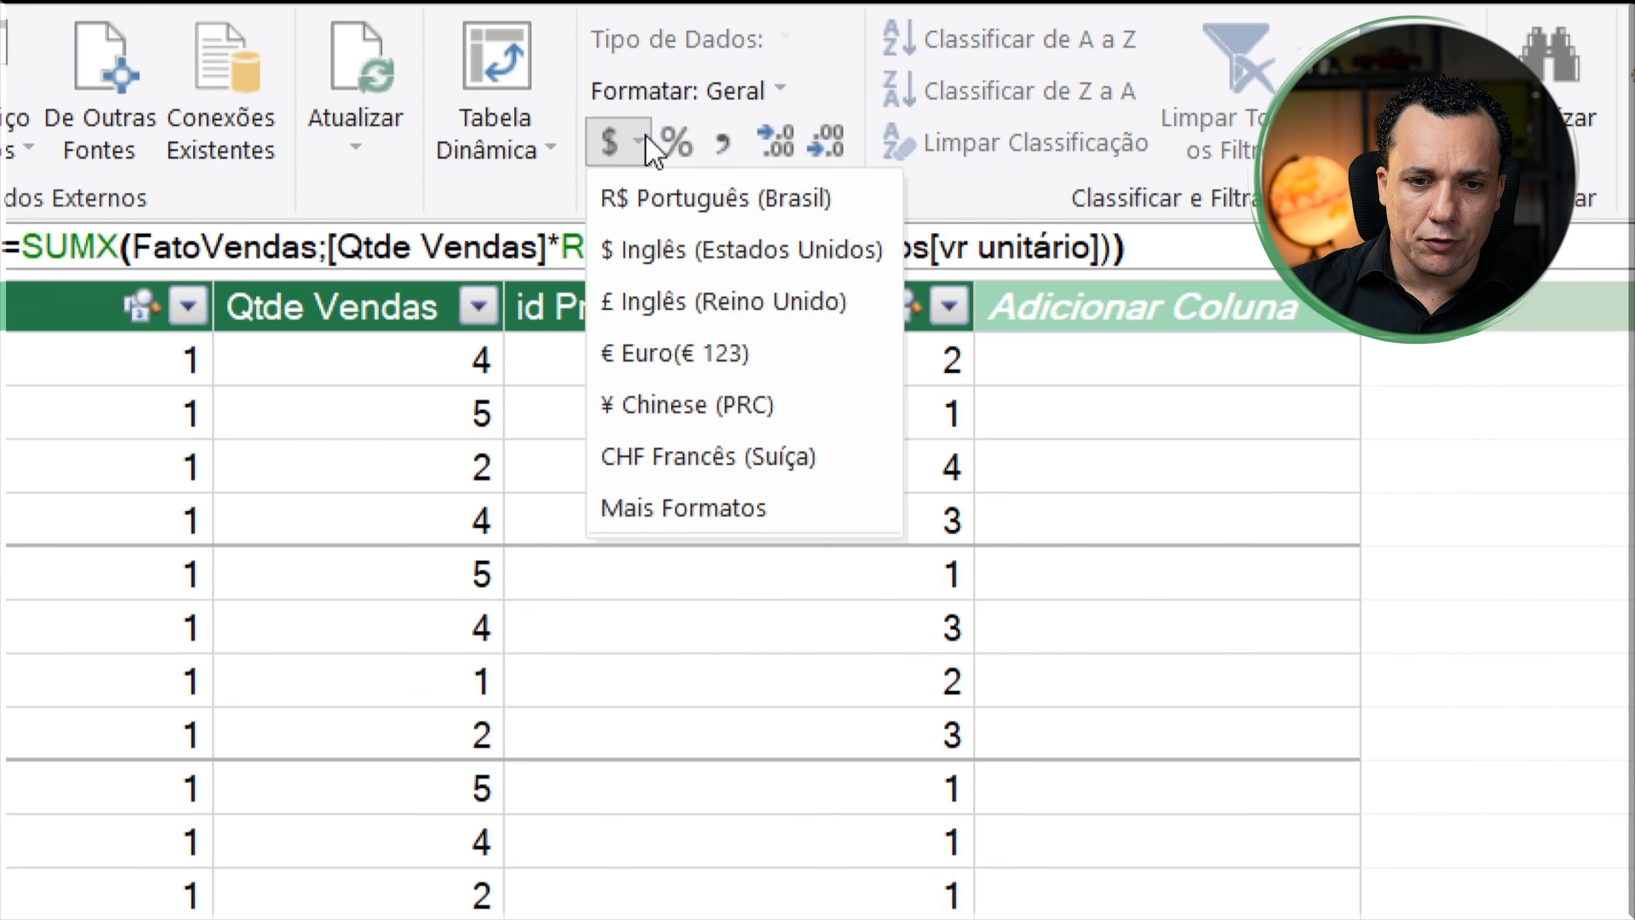
pyautogui.click(650, 196)
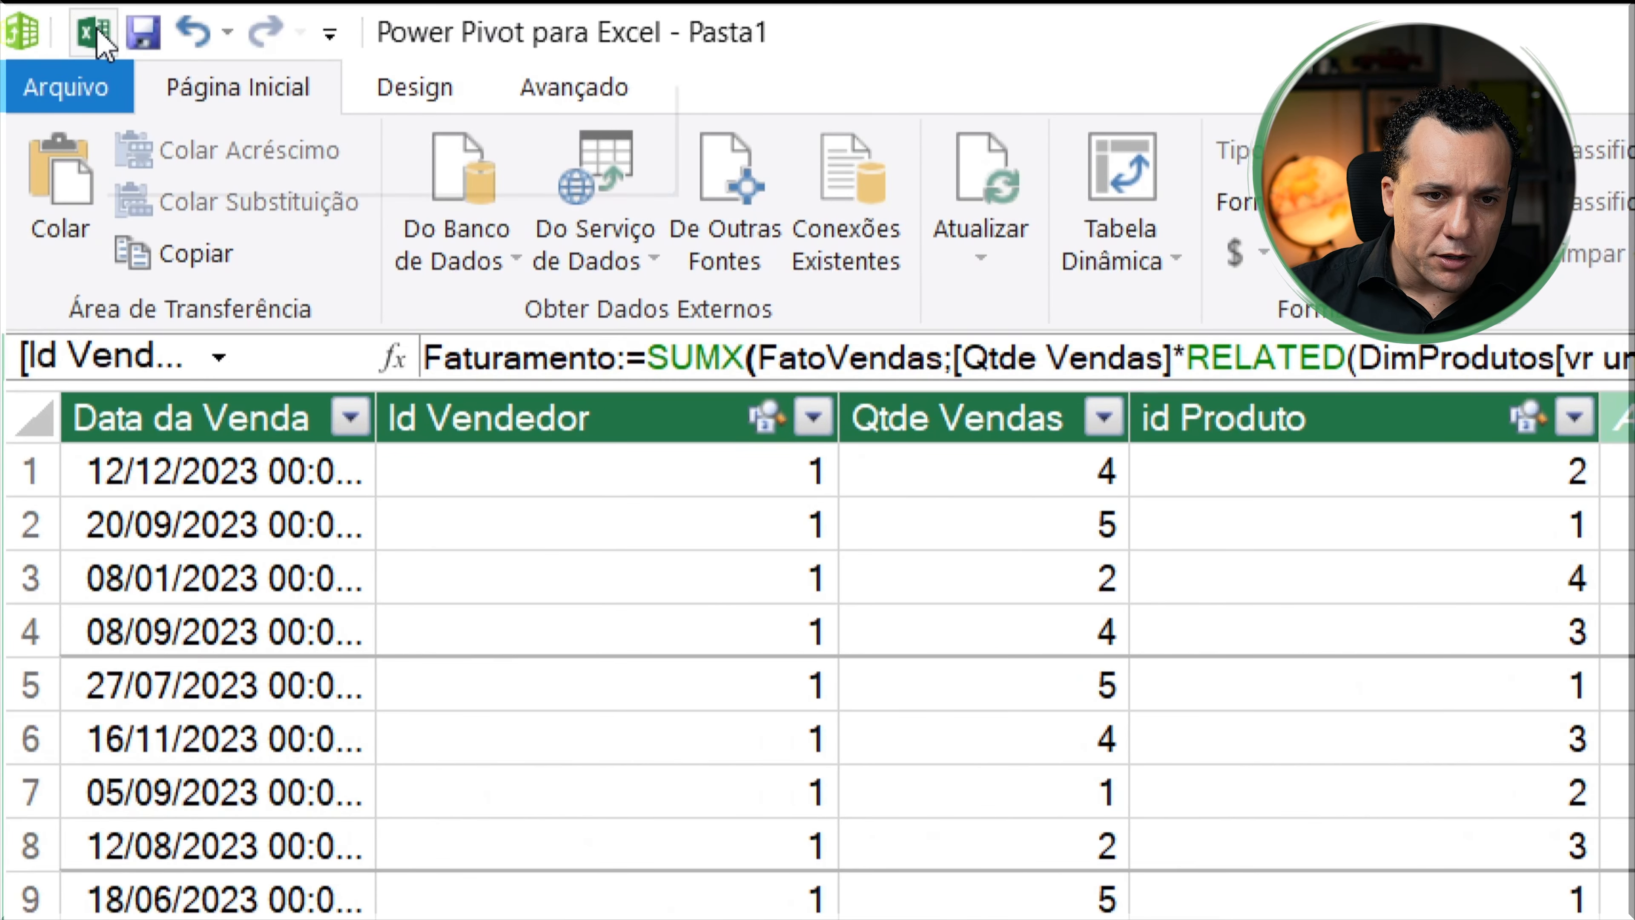
# Step: Switch to the Excel workbook and add FatoVendas' Faturamento measure to the PivotTable's values beside Soma de Qtde Vendas
pyautogui.click(98, 32)
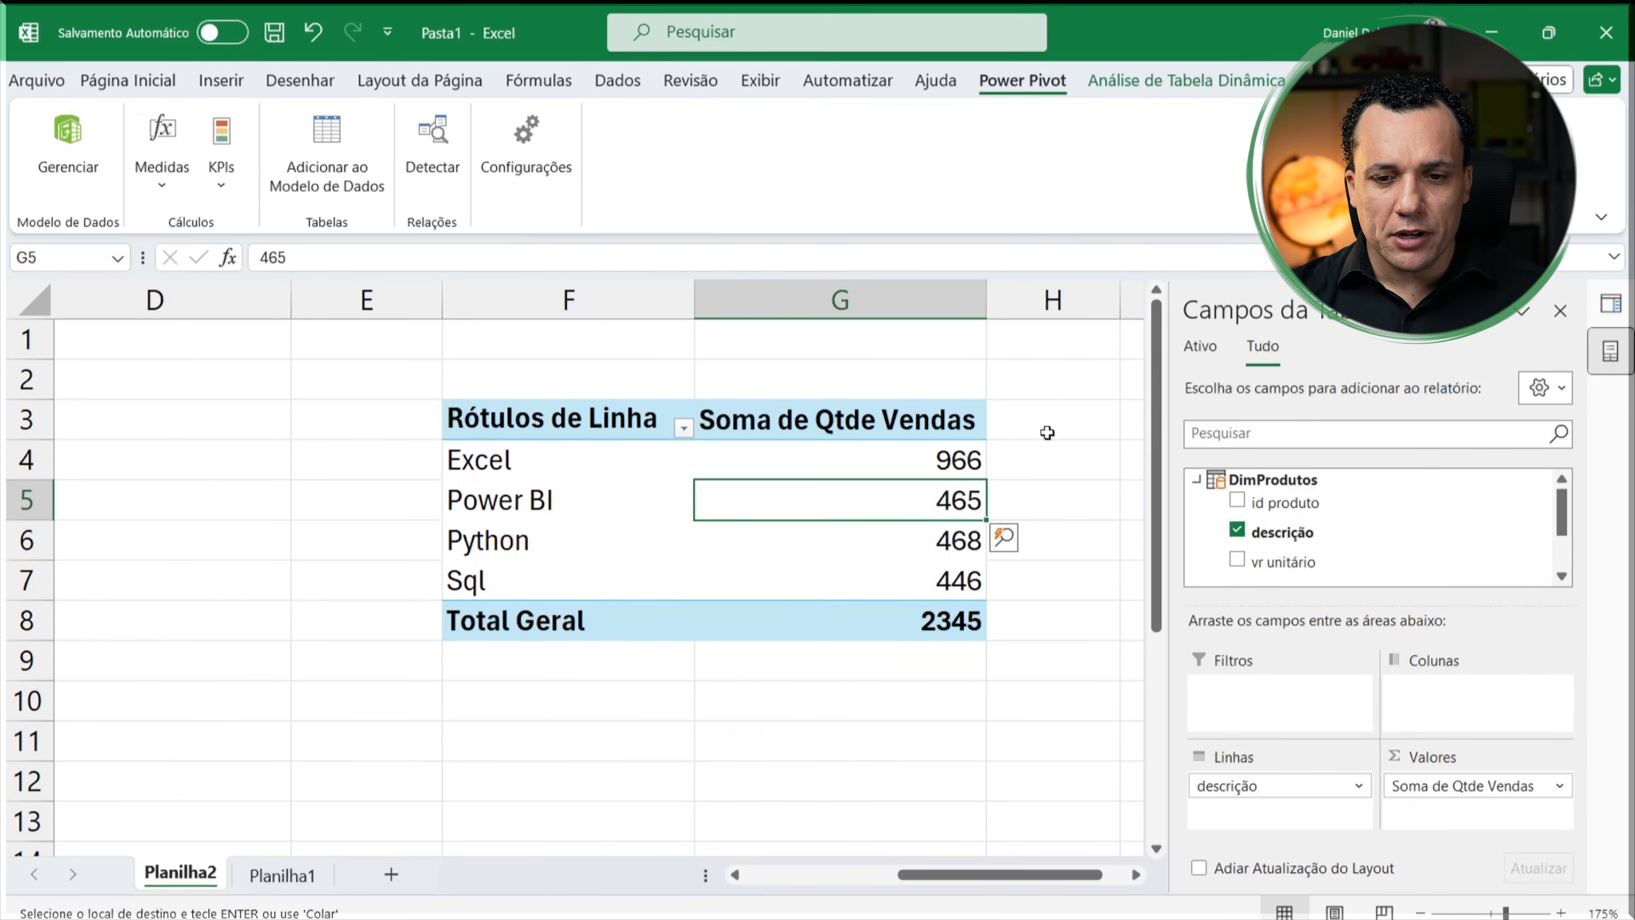
pyautogui.click(1199, 481)
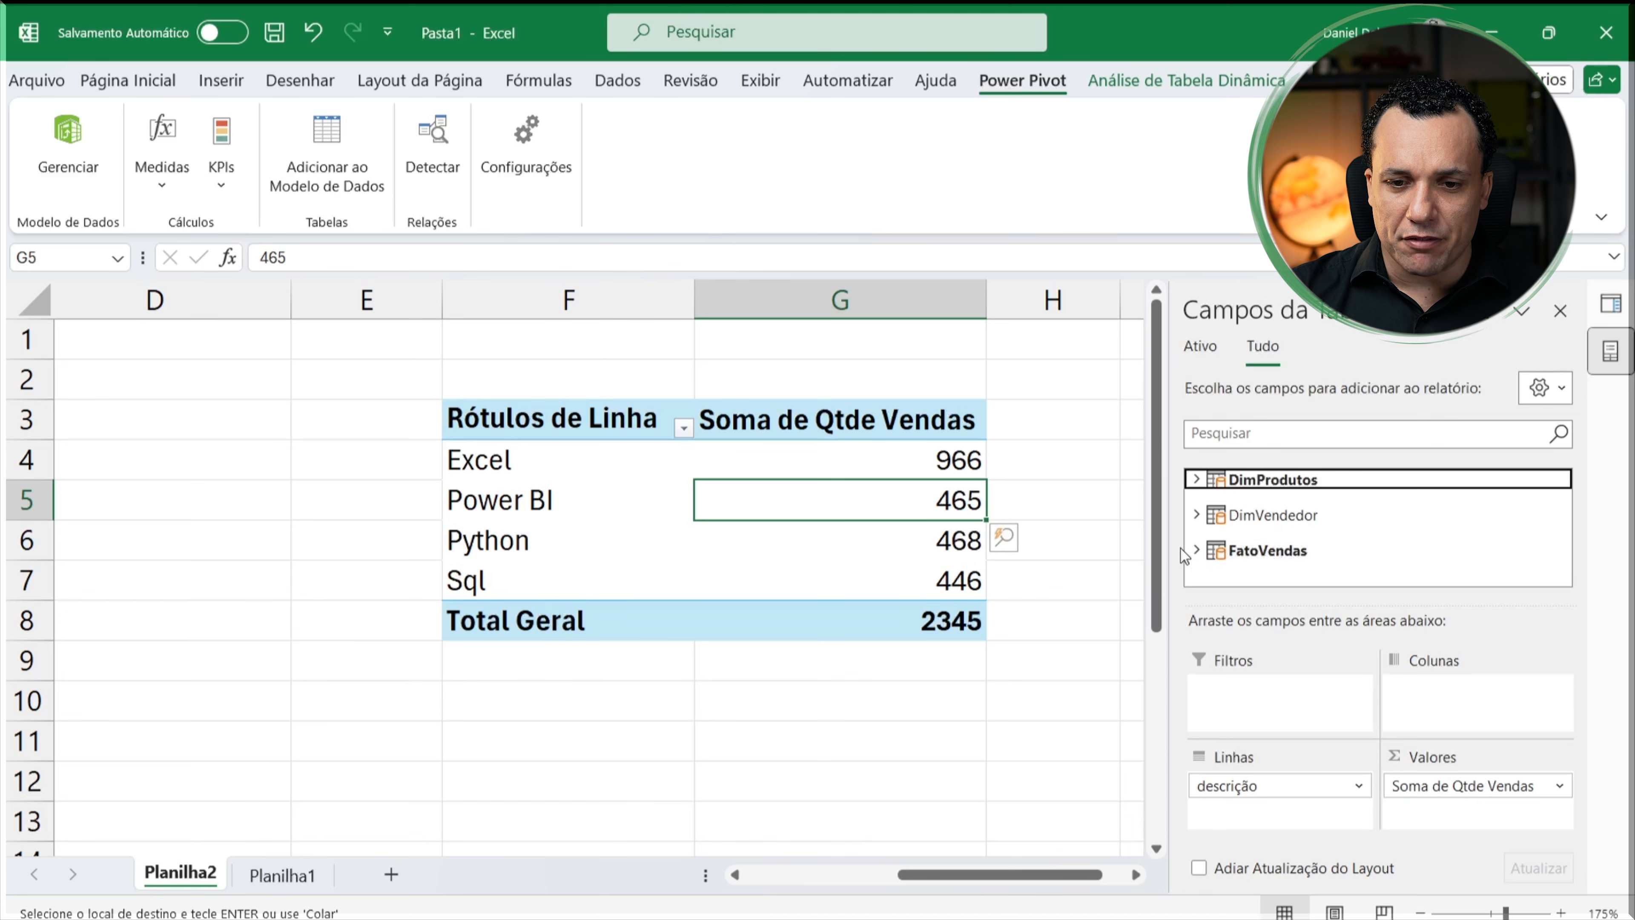
pyautogui.click(1195, 550)
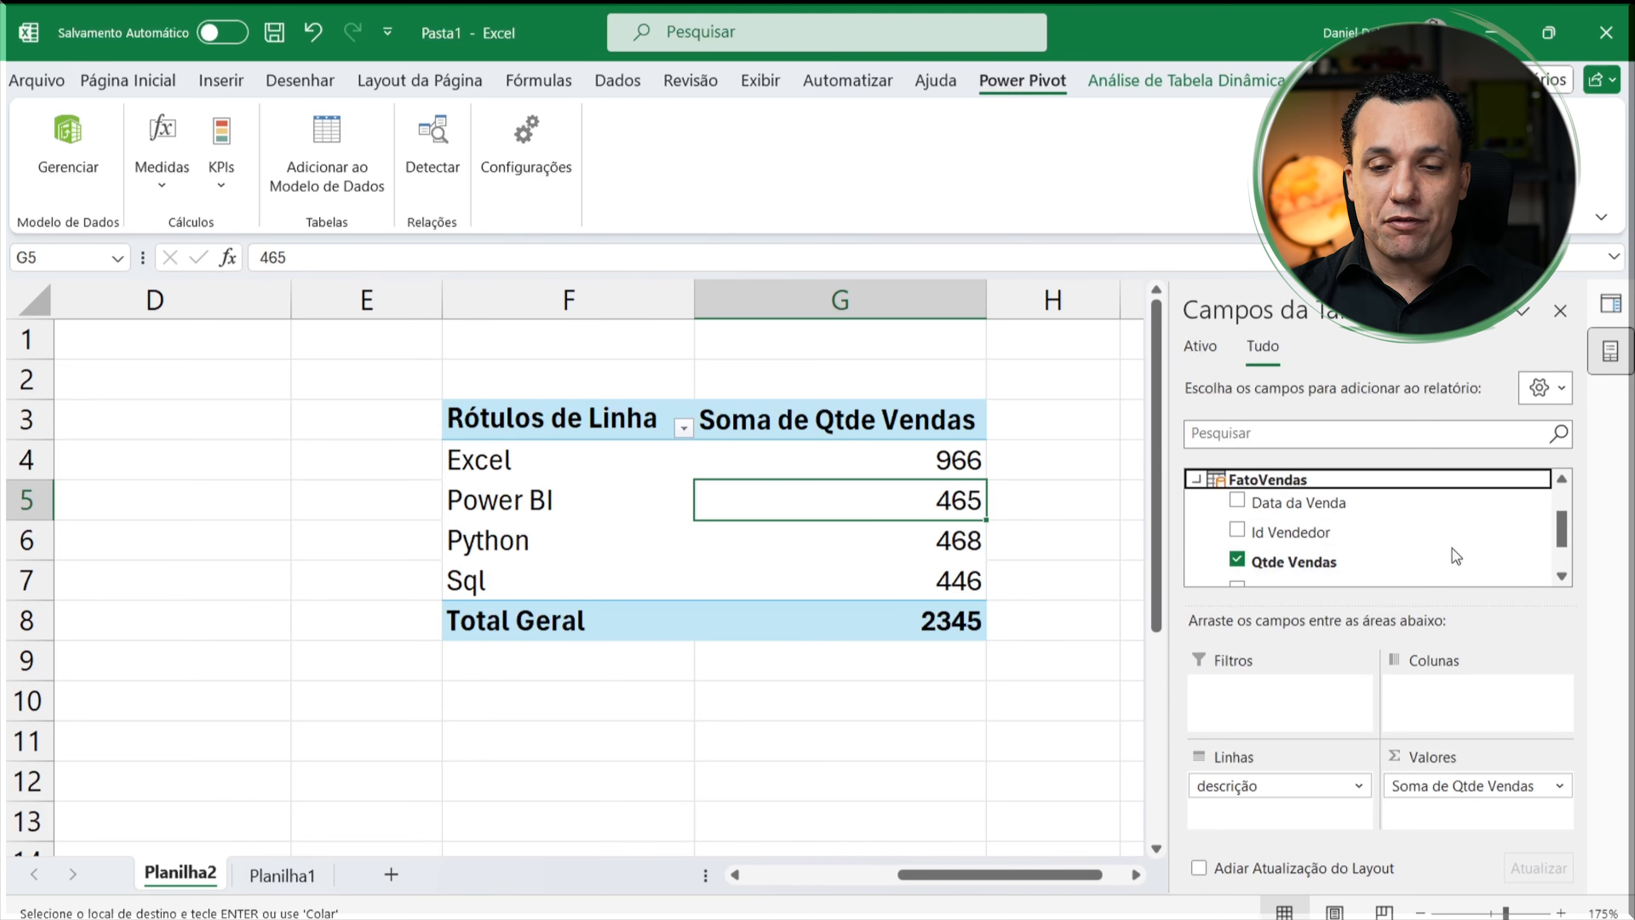
pyautogui.moveTo(1563, 540); pyautogui.dragTo(1563, 560)
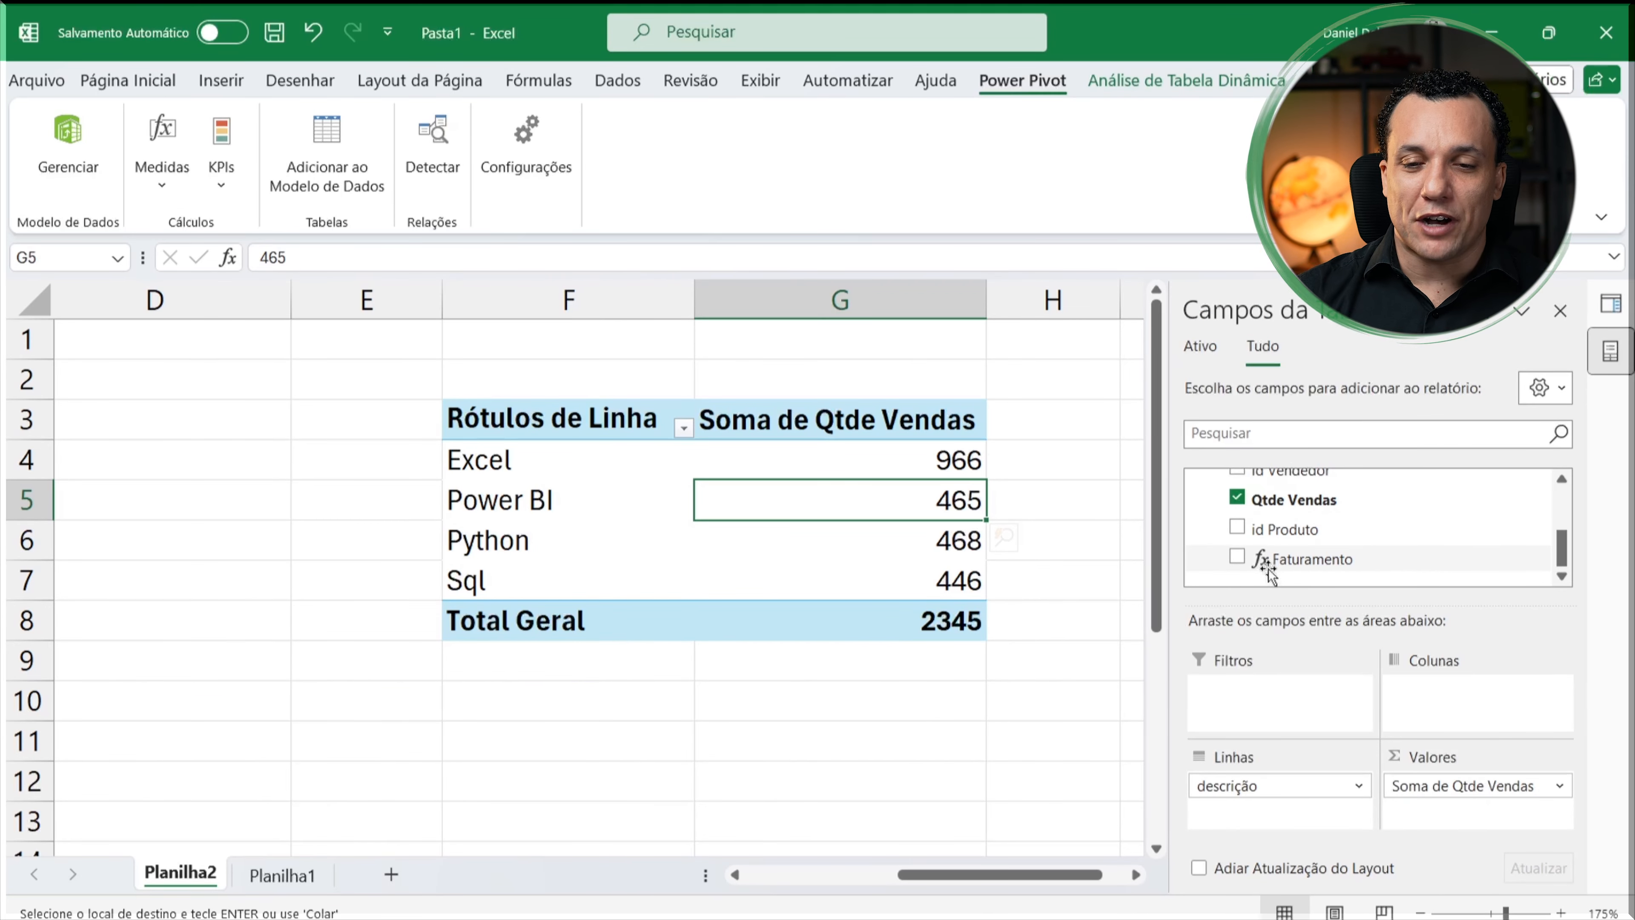
pyautogui.moveTo(1325, 563); pyautogui.dragTo(1451, 809)
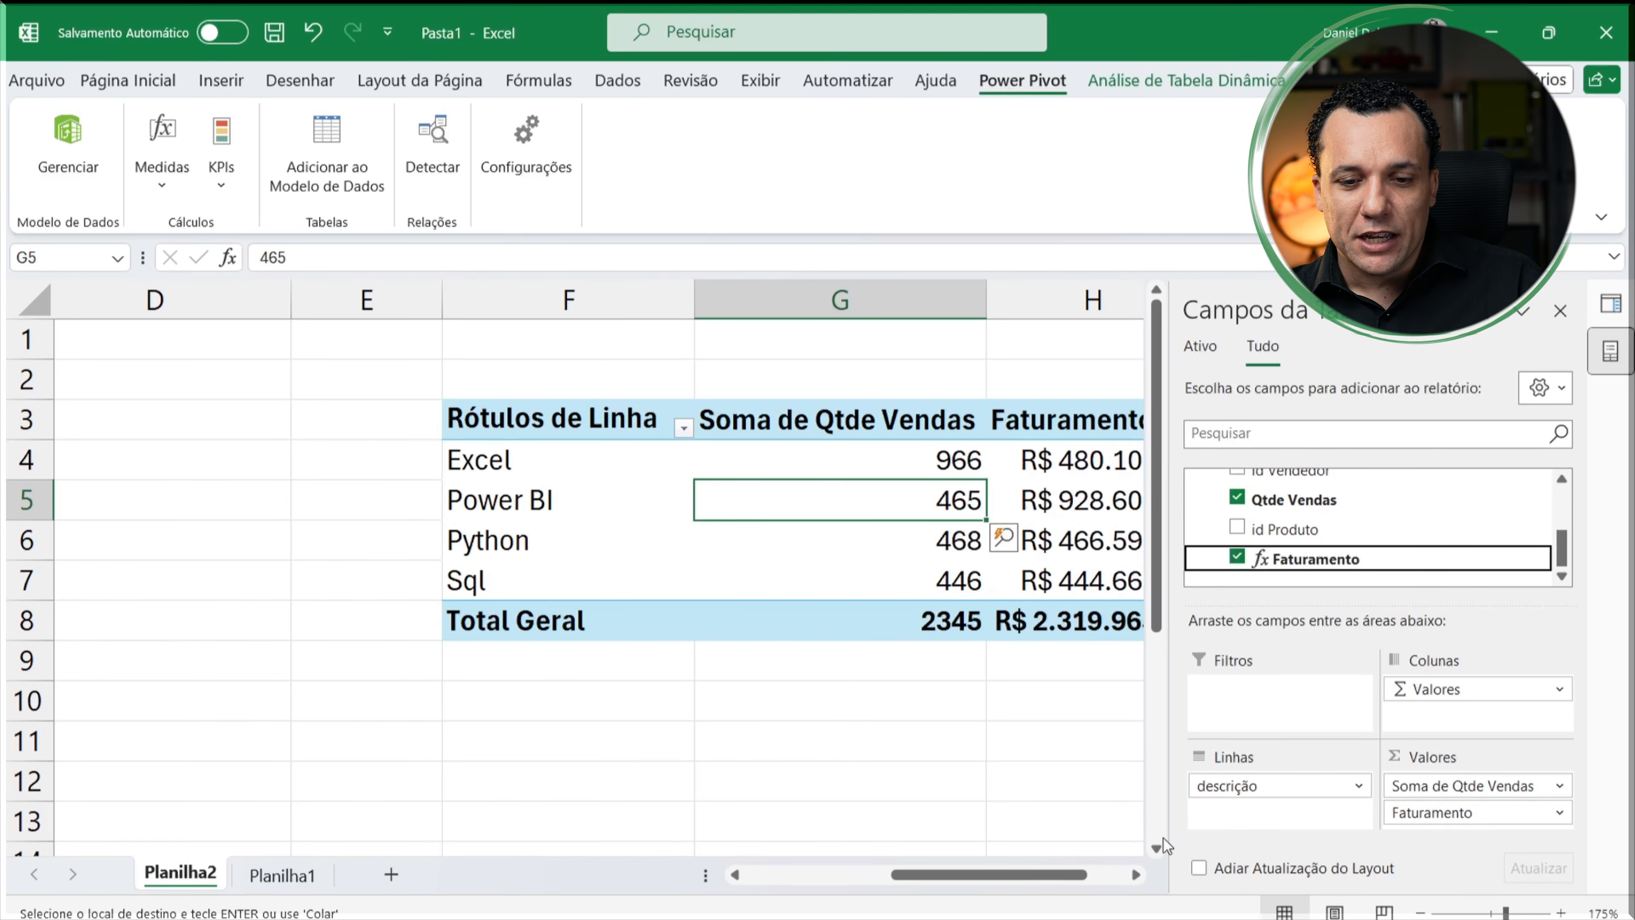
pyautogui.click(1135, 874)
pyautogui.click(1136, 876)
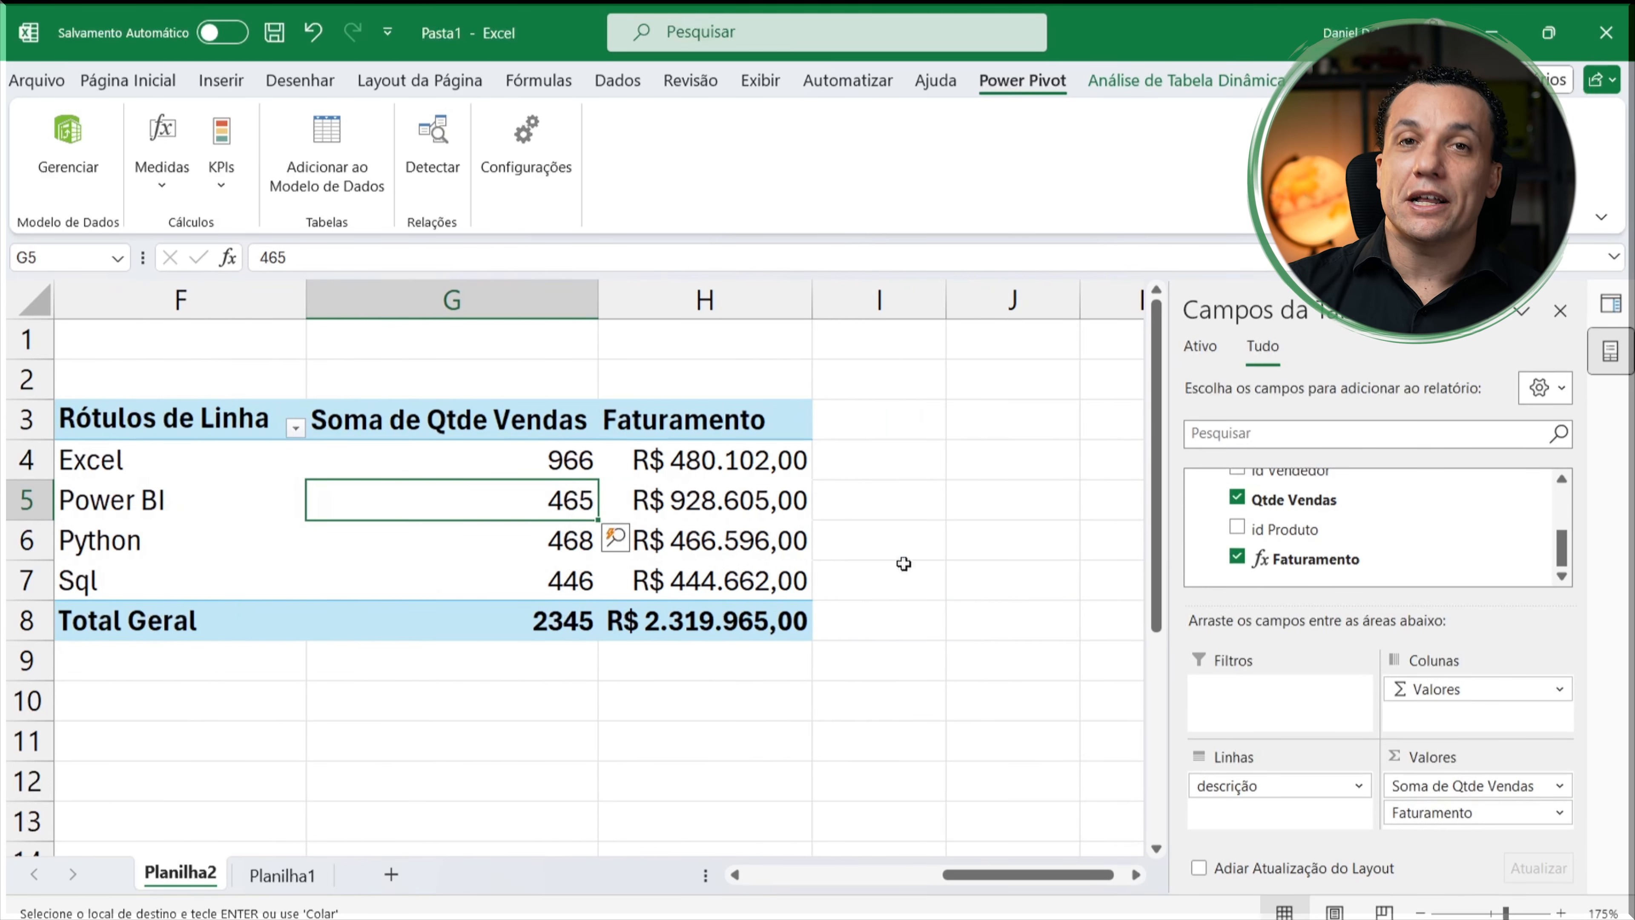
# Step: Review the Faturamento values per product and enter Excel's sales quantity, 966, in cell G2 above the PivotTable
pyautogui.click(755, 500)
pyautogui.click(749, 540)
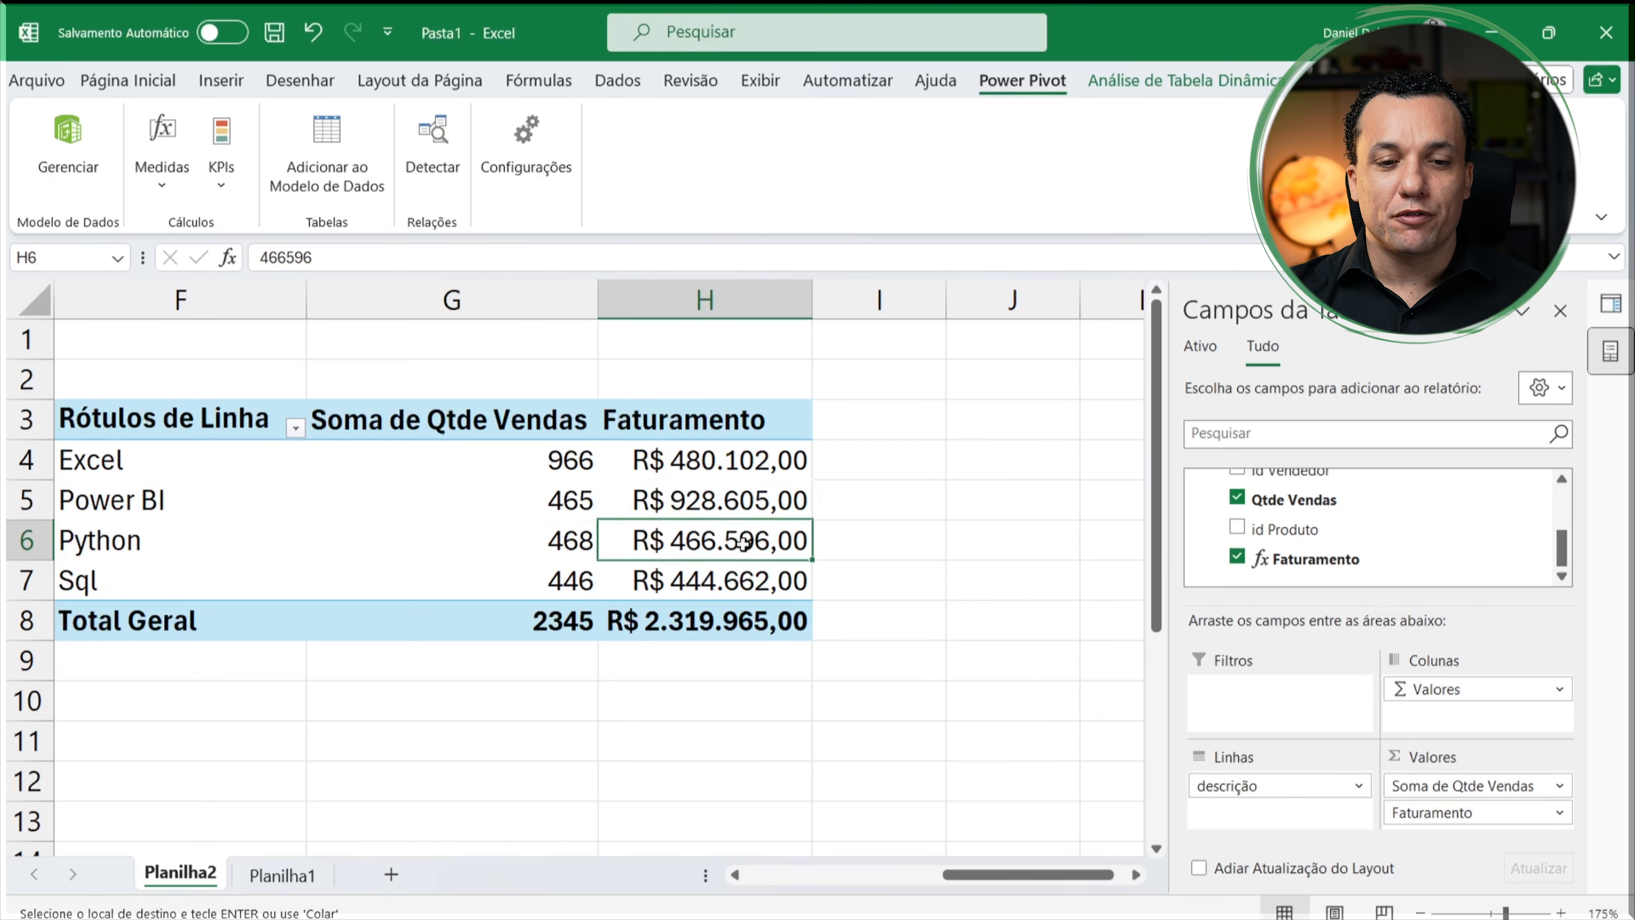
pyautogui.click(719, 580)
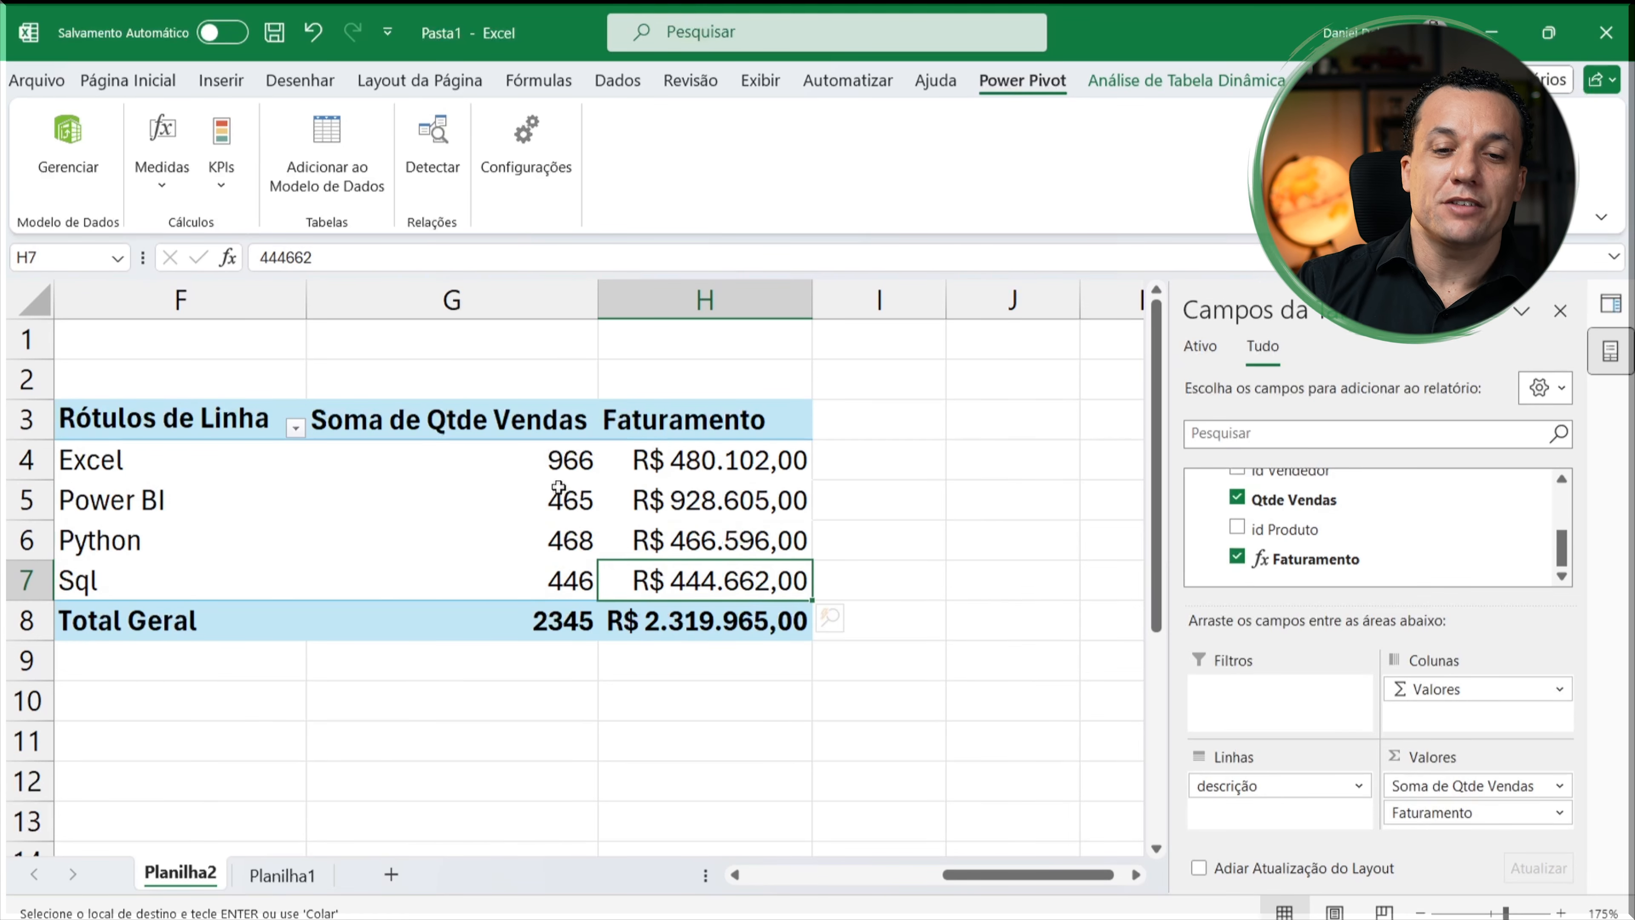
pyautogui.click(546, 465)
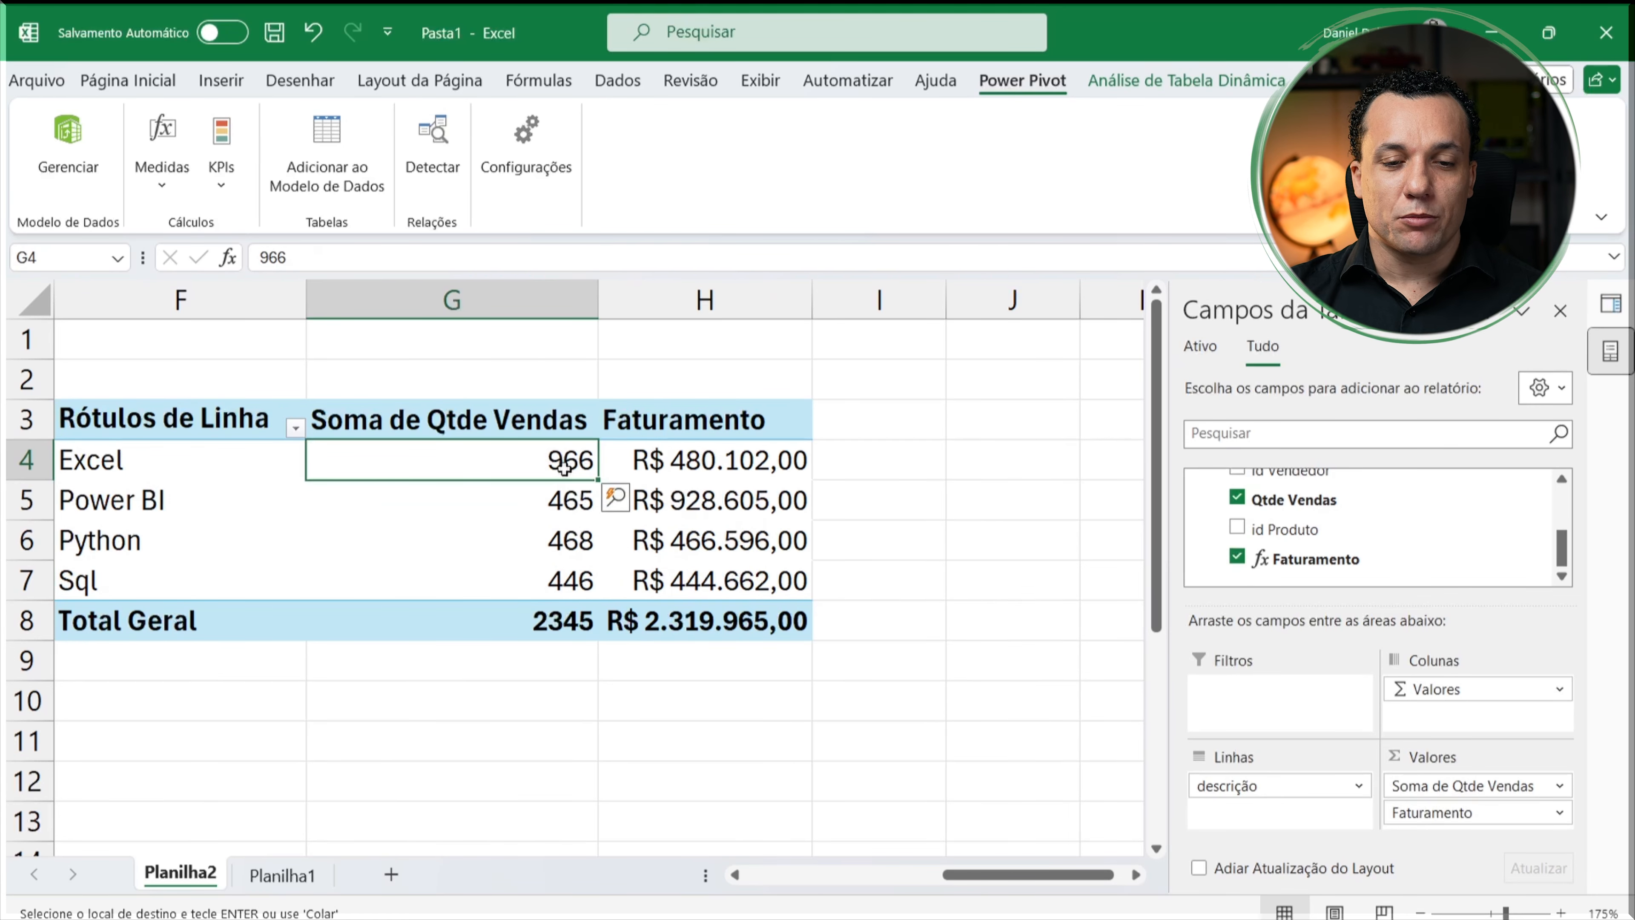
pyautogui.click(523, 375)
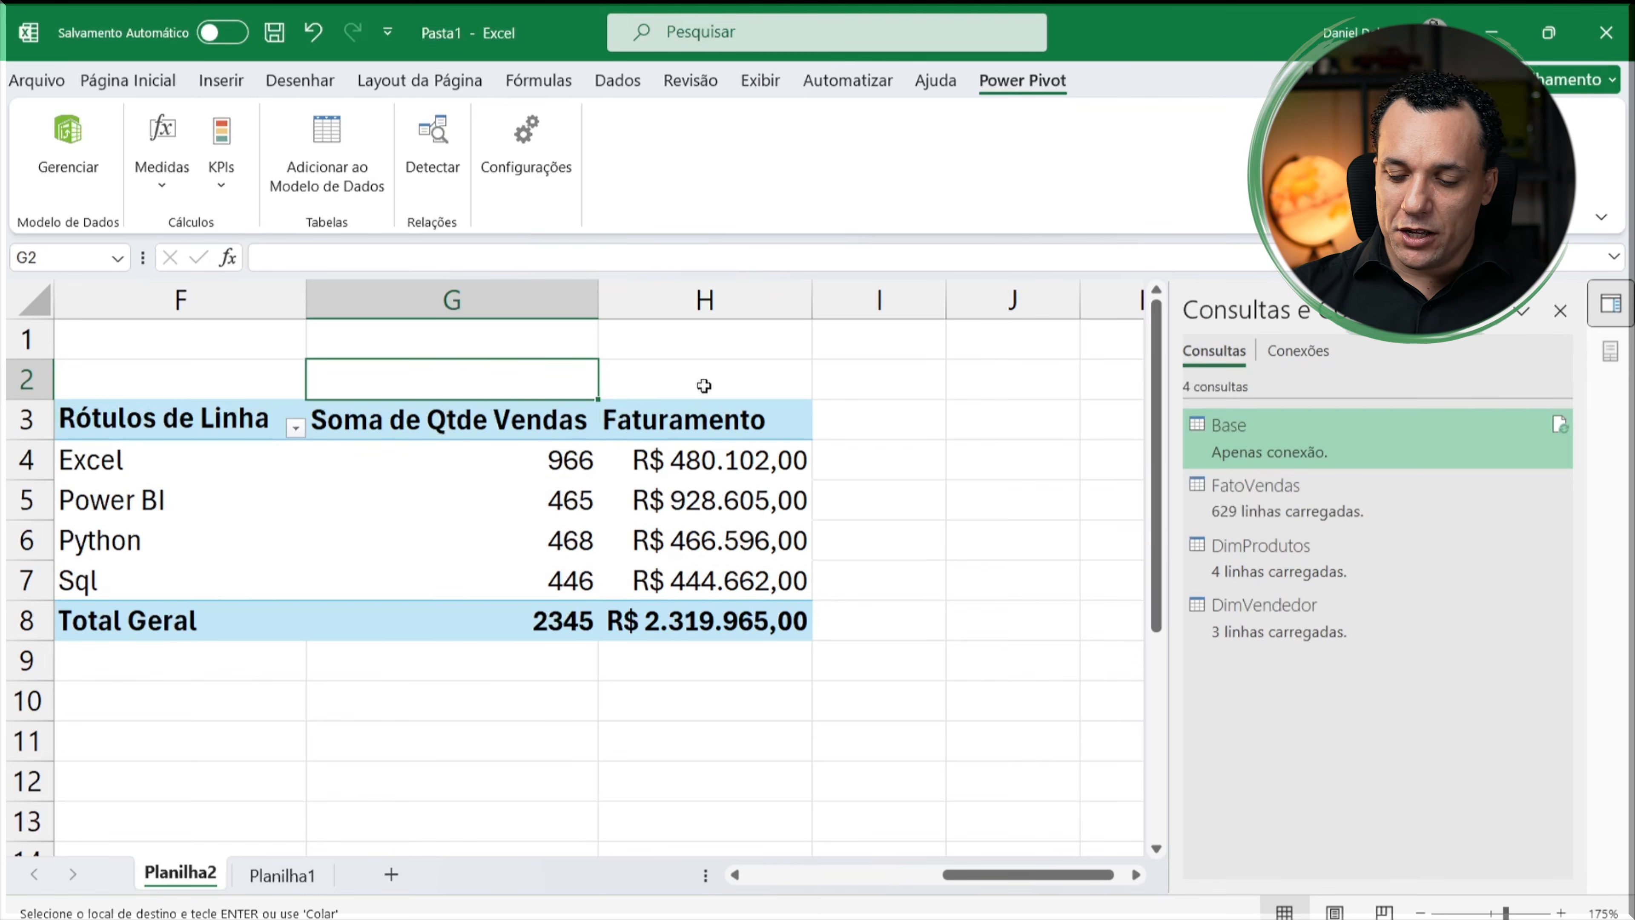
pyautogui.write('966')
pyautogui.press('Return')
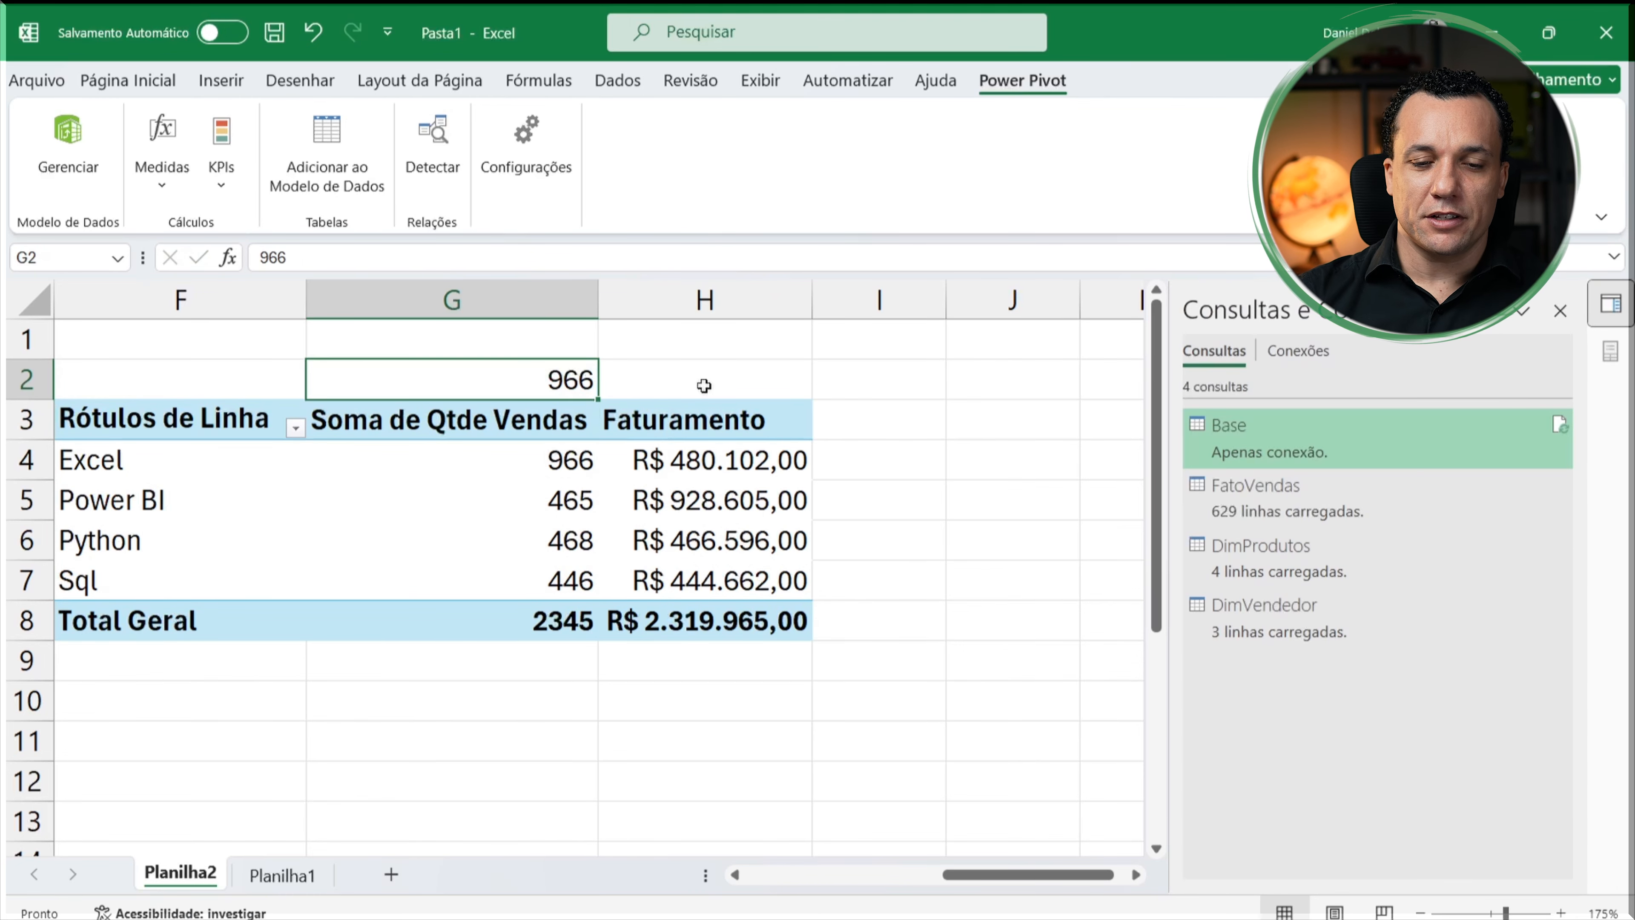
# Step: Add DimProdutos' vr unitário field to the PivotTable rows beneath descrição
pyautogui.click(372, 464)
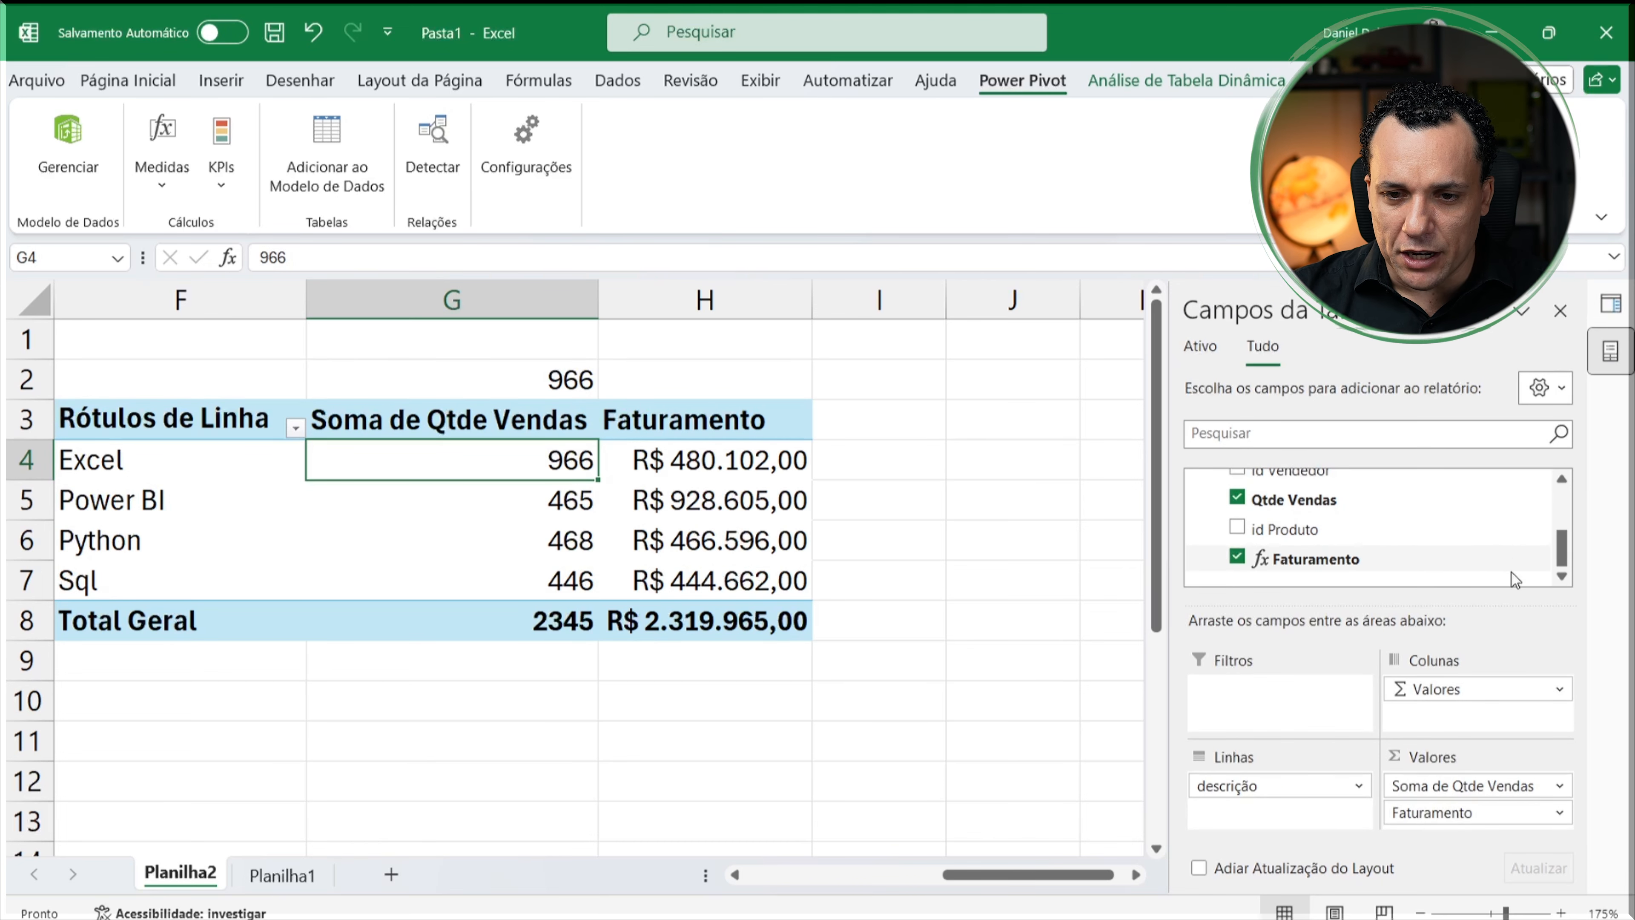
pyautogui.scroll(5, 1352, 528)
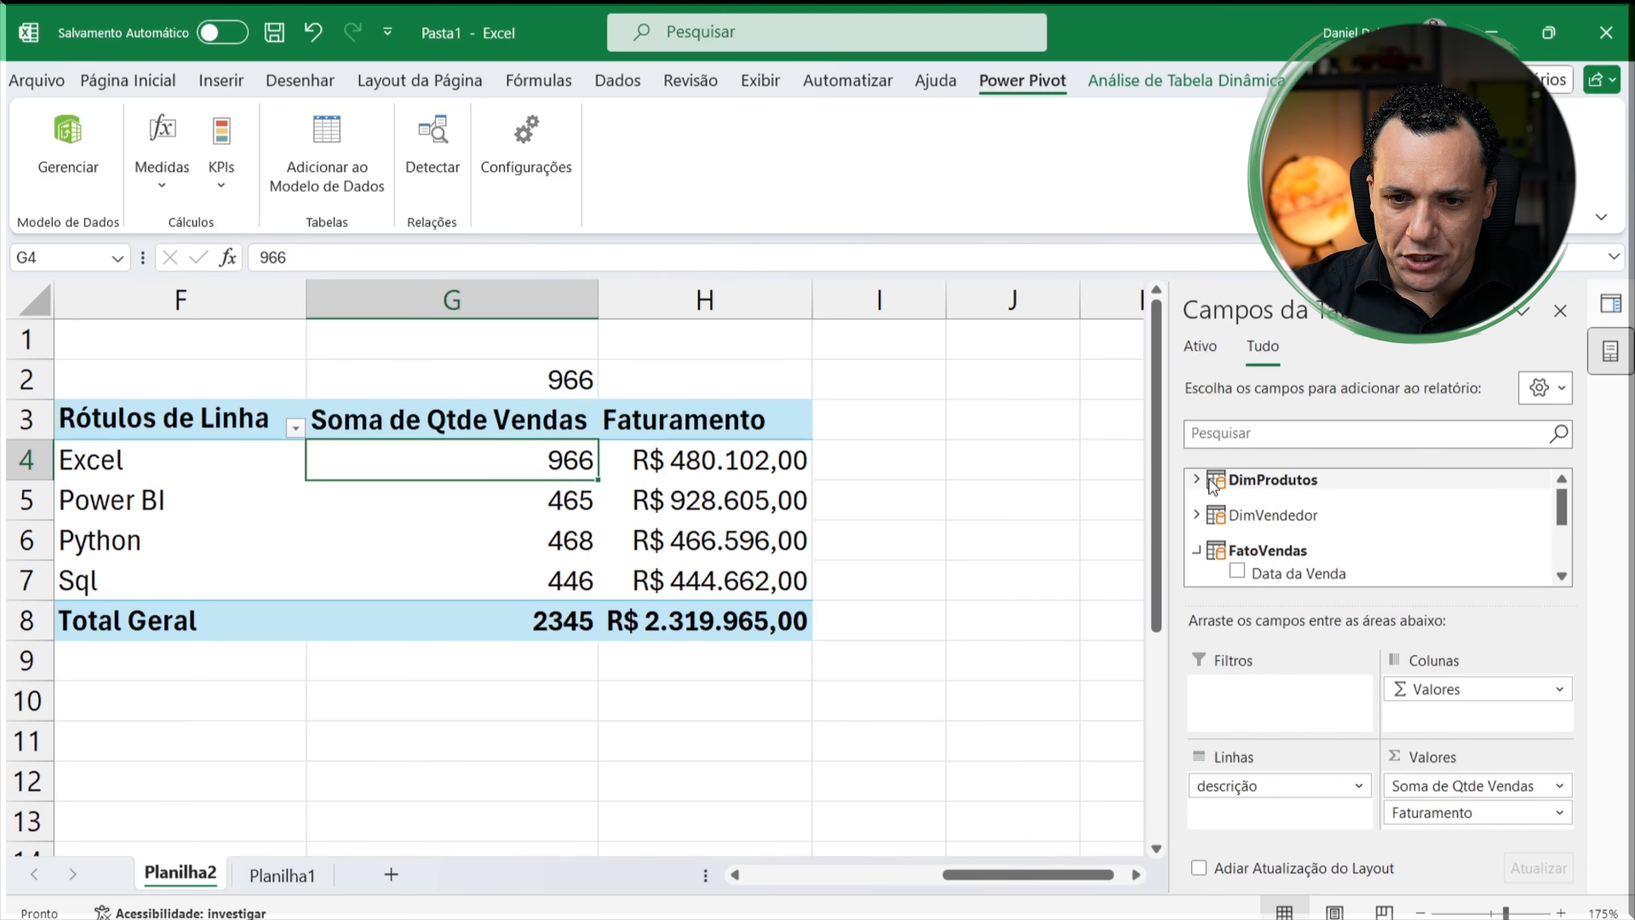
pyautogui.click(1202, 480)
pyautogui.moveTo(1307, 561); pyautogui.dragTo(1284, 813)
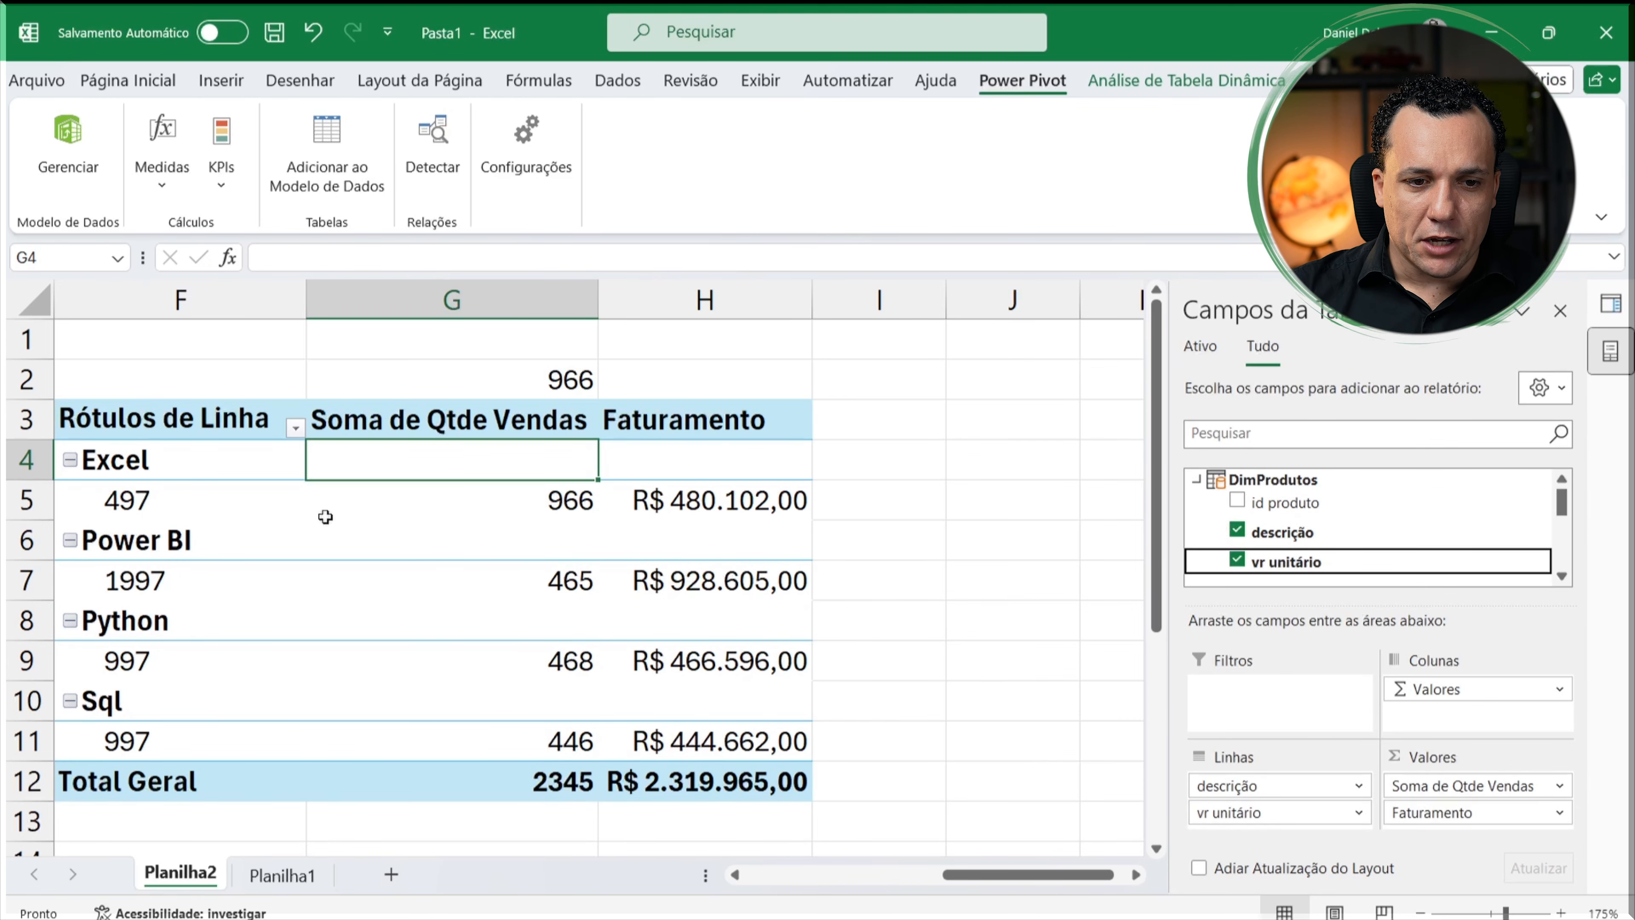
# Step: Enter the check formula =G2*497 in cell G1 and compare it with Excel's Faturamento value in the PivotTable
pyautogui.click(147, 501)
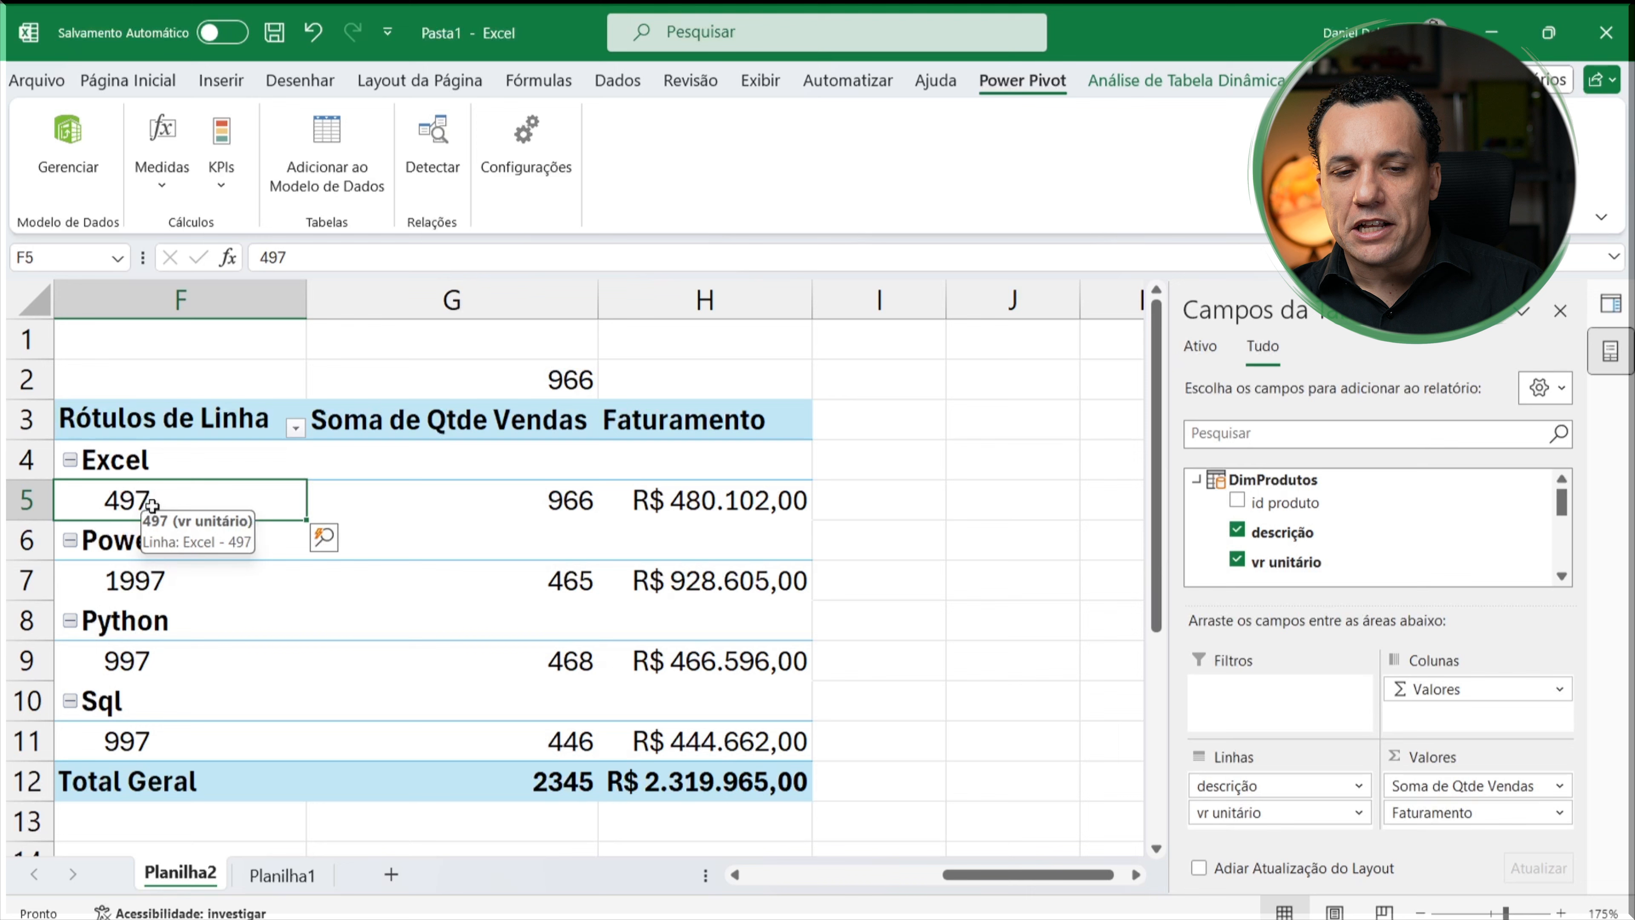
pyautogui.click(581, 348)
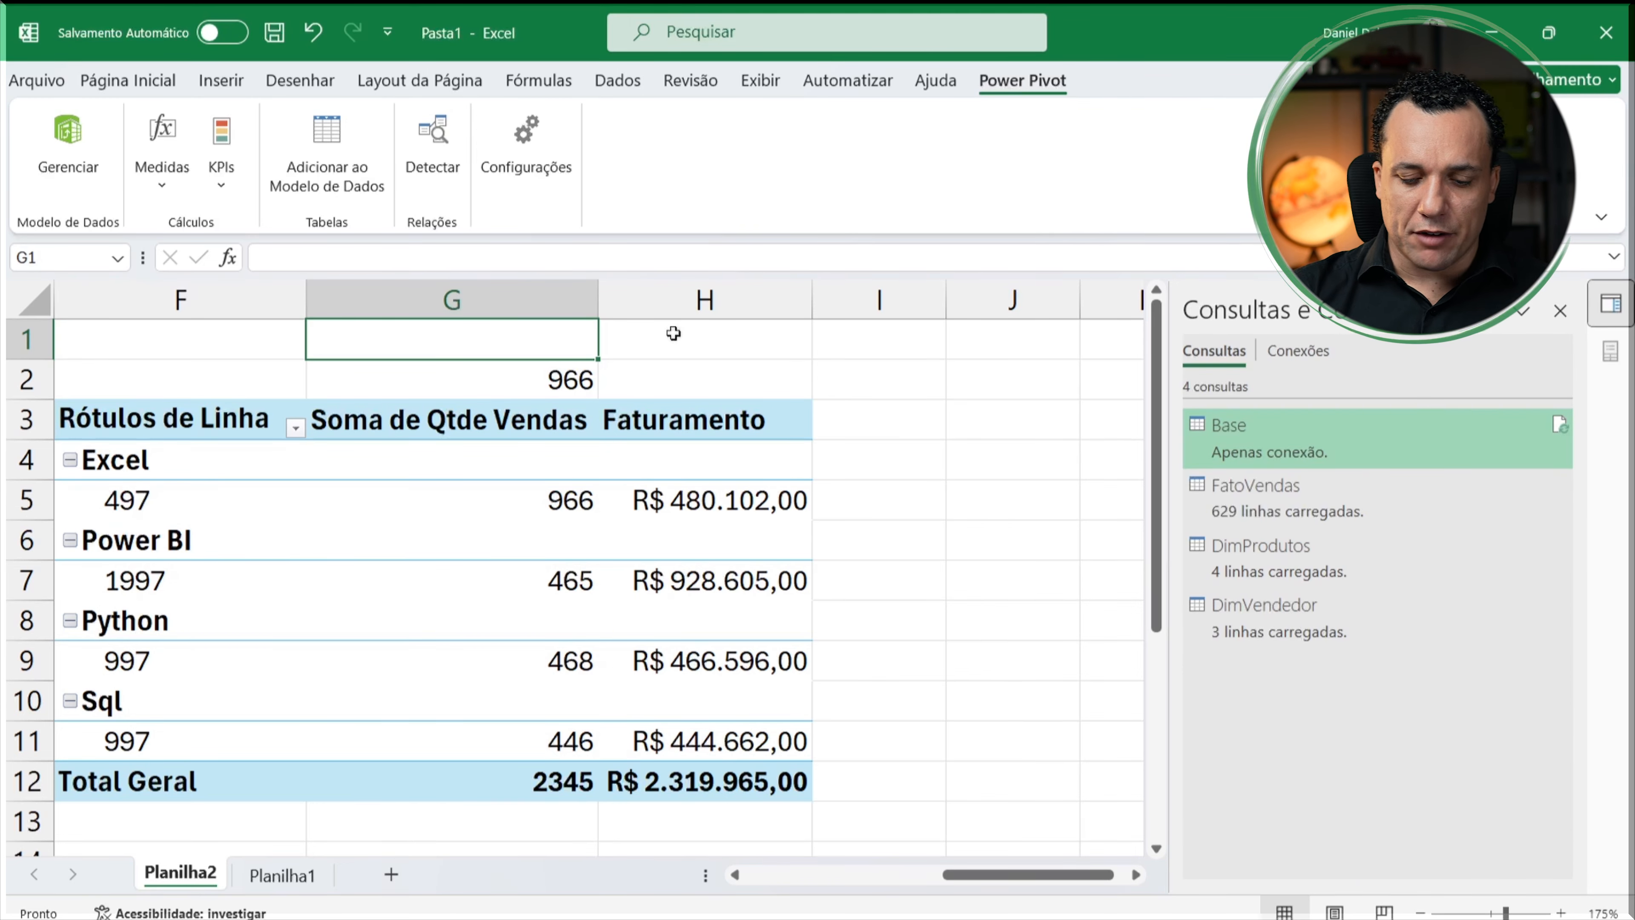
pyautogui.write('=')
pyautogui.press('Down')
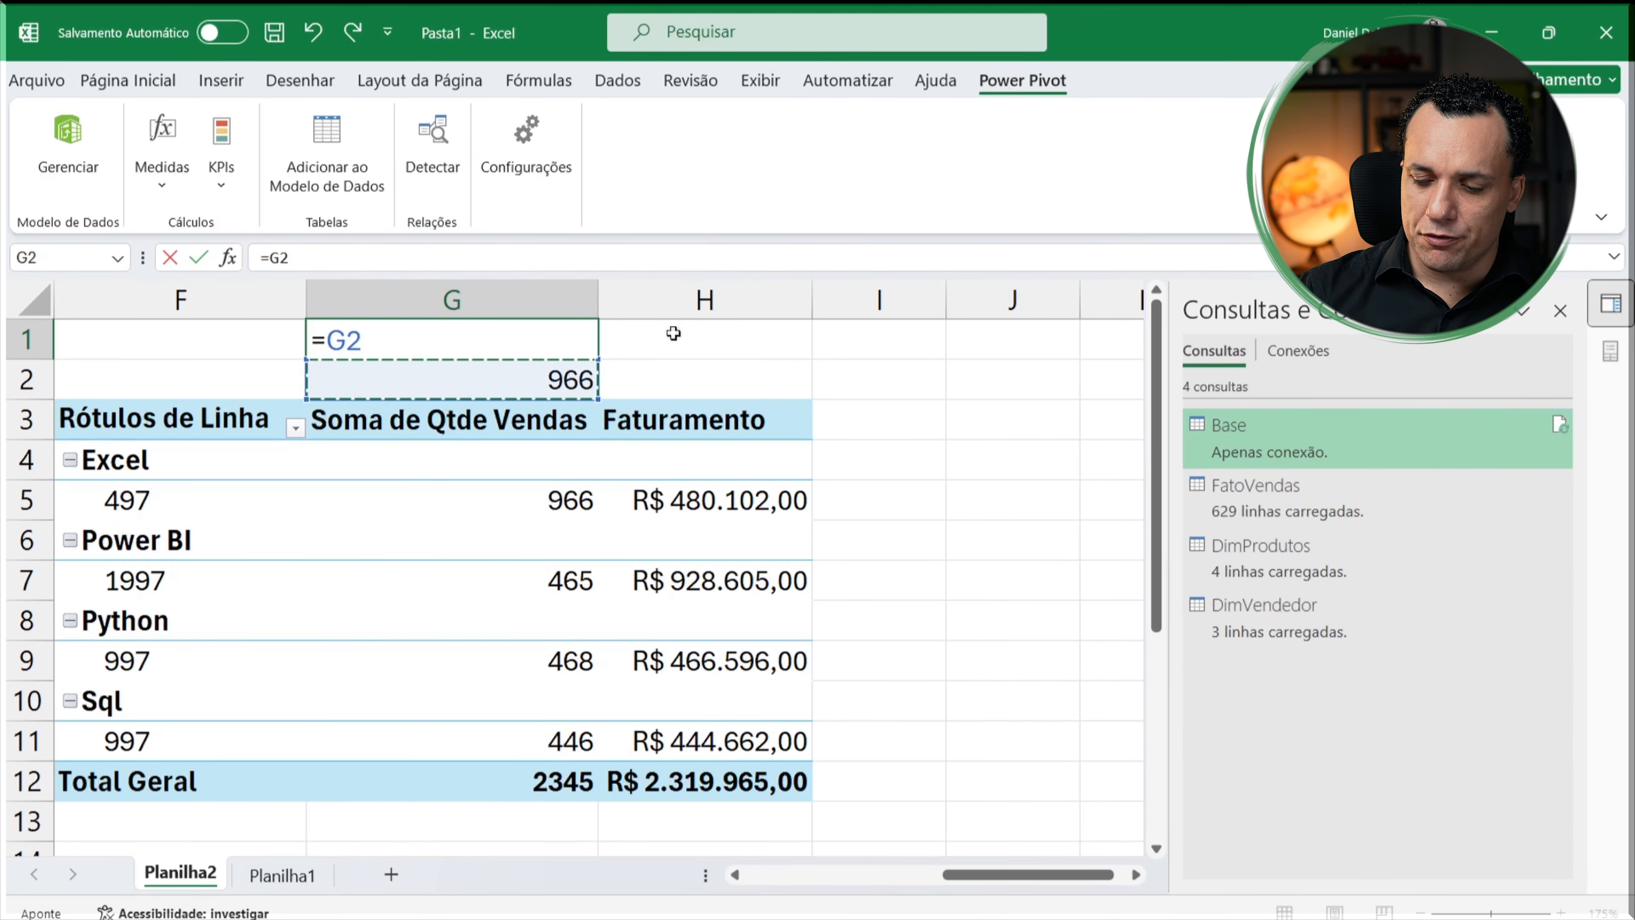
pyautogui.write('*497')
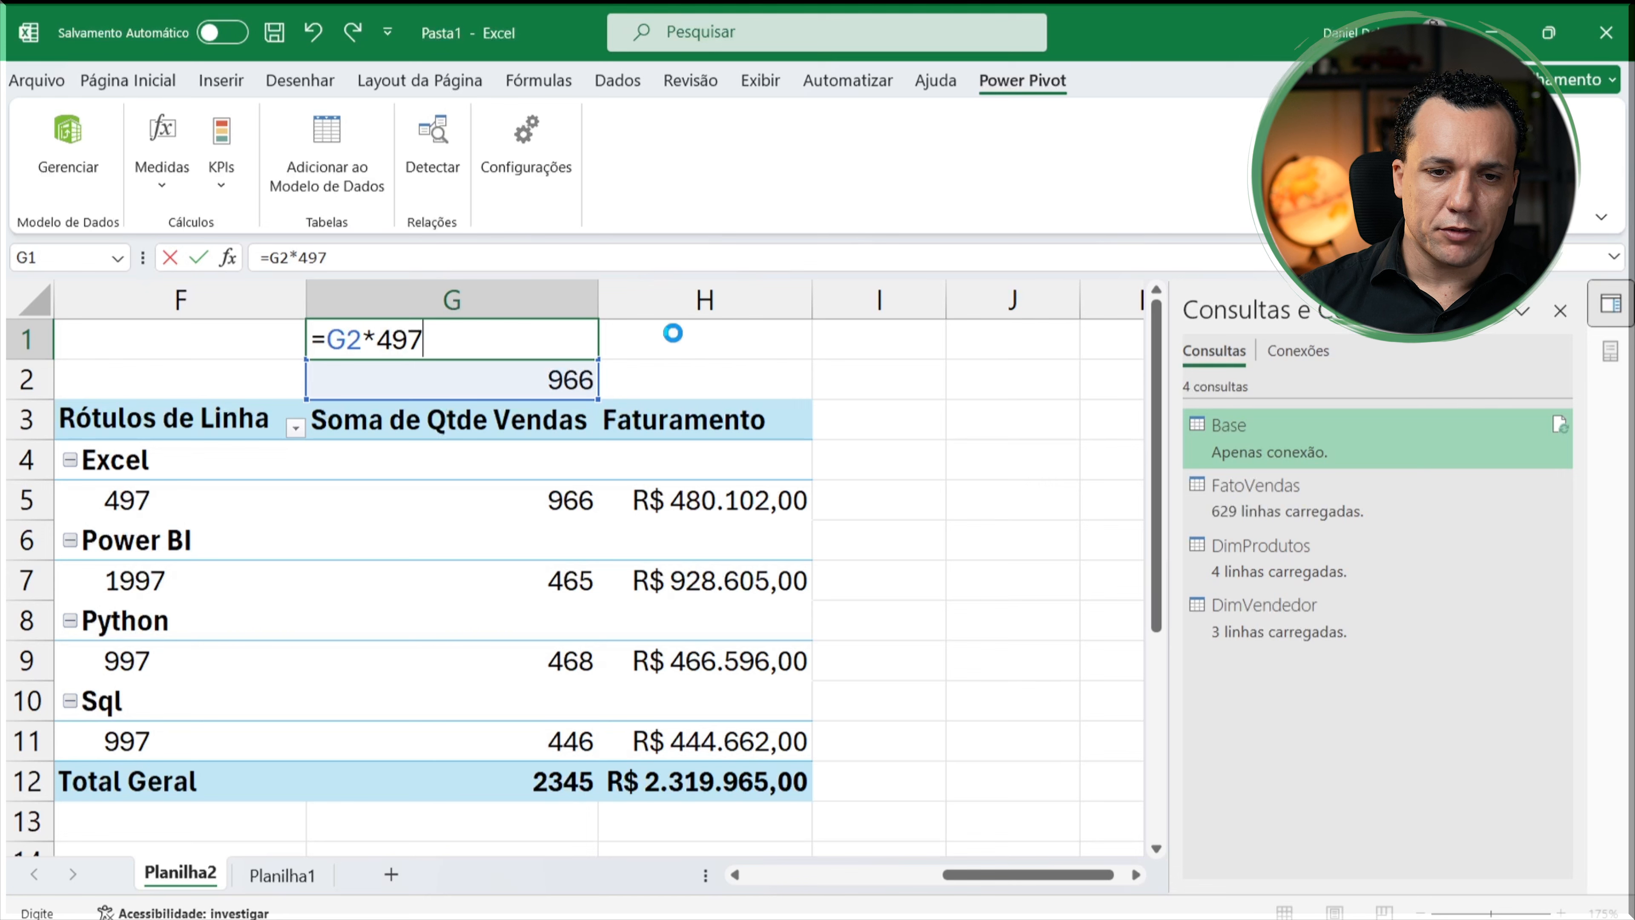
pyautogui.press('Return')
pyautogui.press('Up')
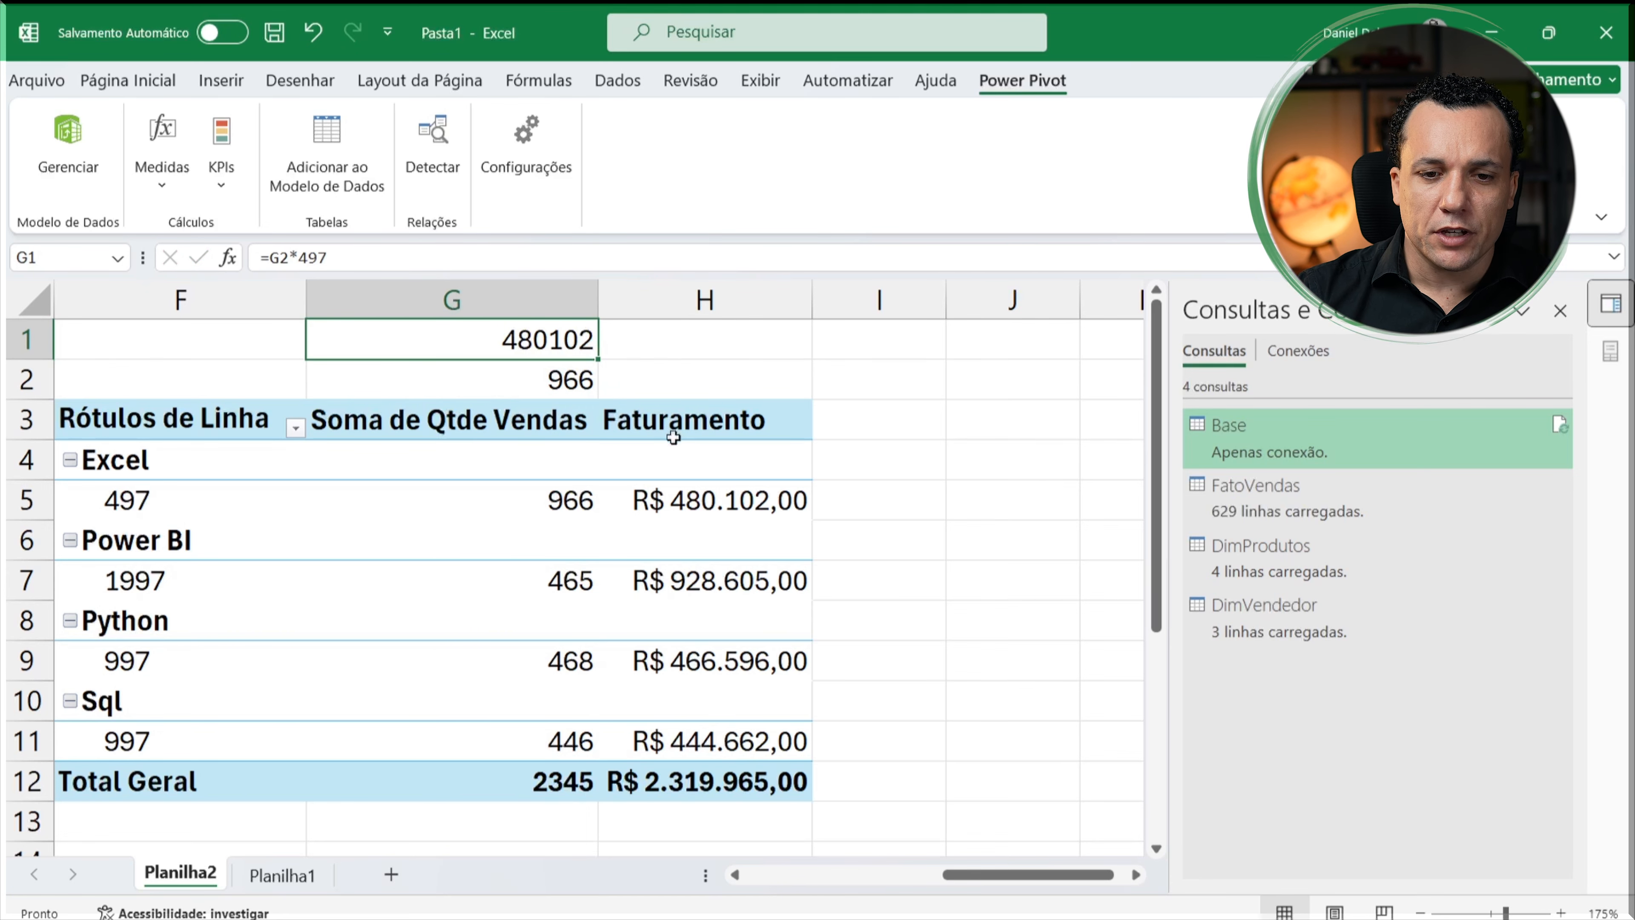
pyautogui.click(747, 502)
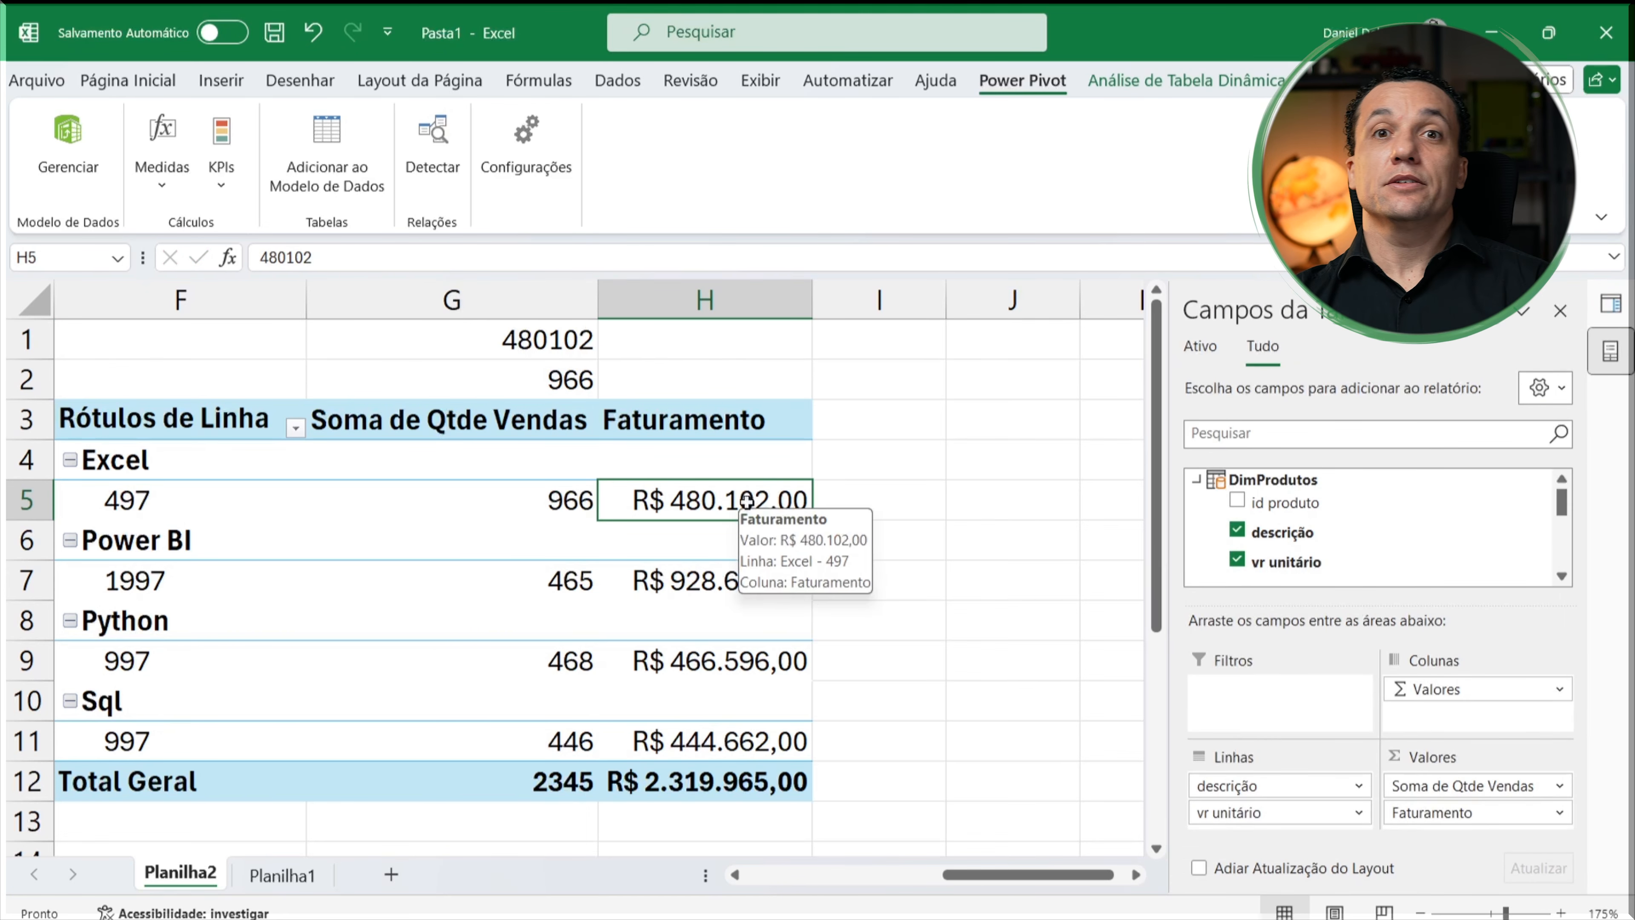
# Step: Clear the check values from cells G1:G2 above the PivotTable
pyautogui.moveTo(566, 340); pyautogui.dragTo(561, 369)
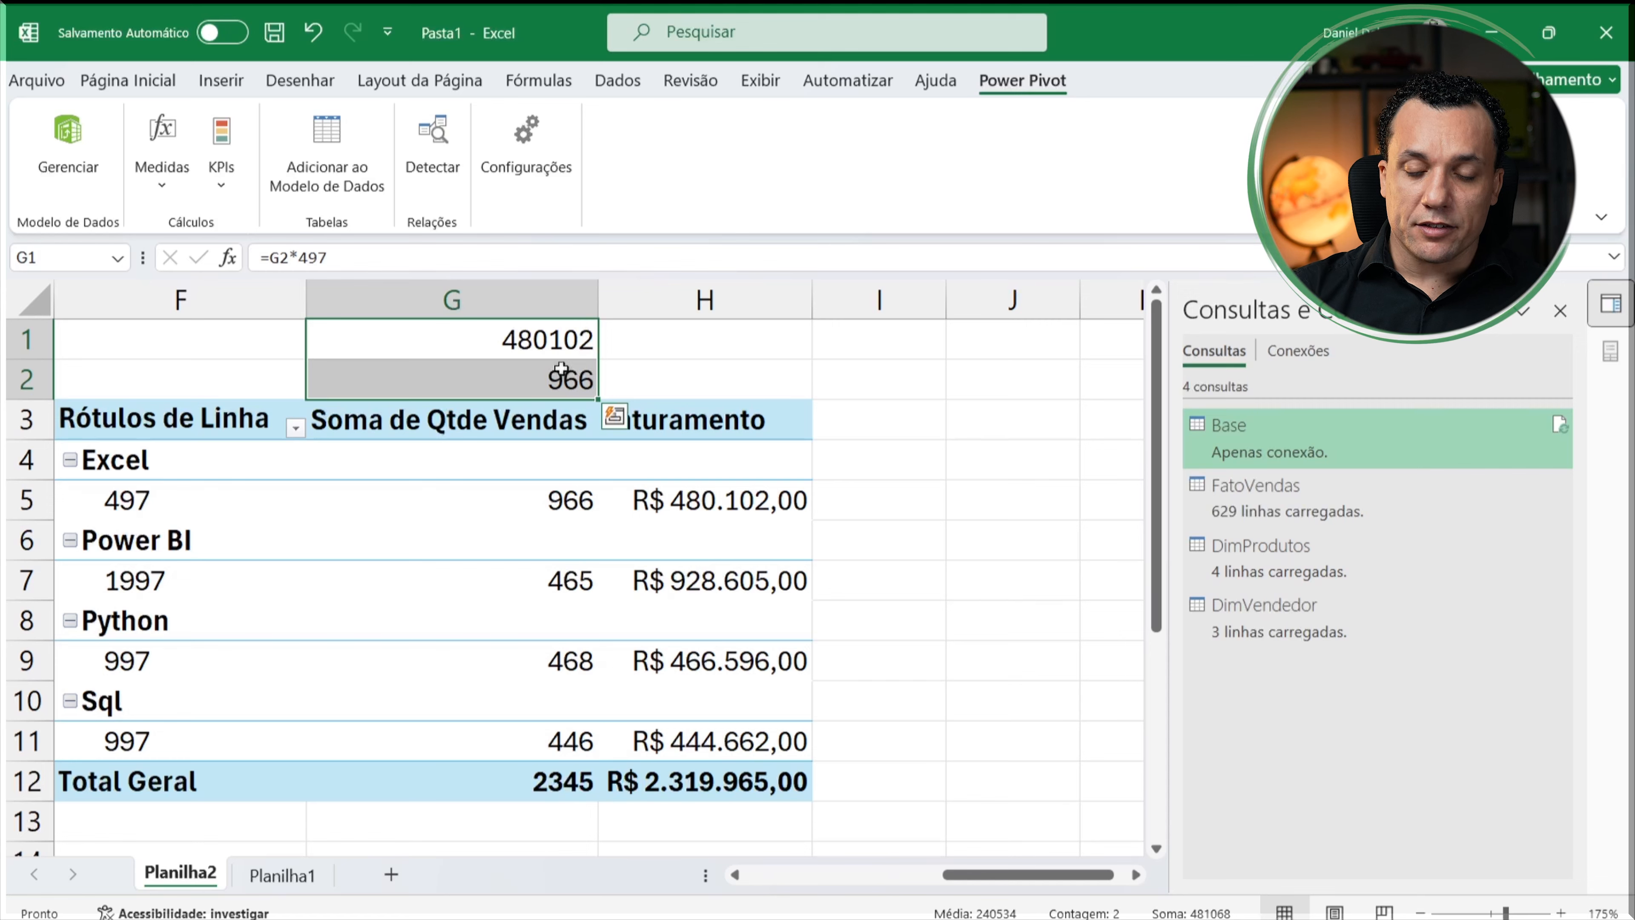
pyautogui.press('Delete')
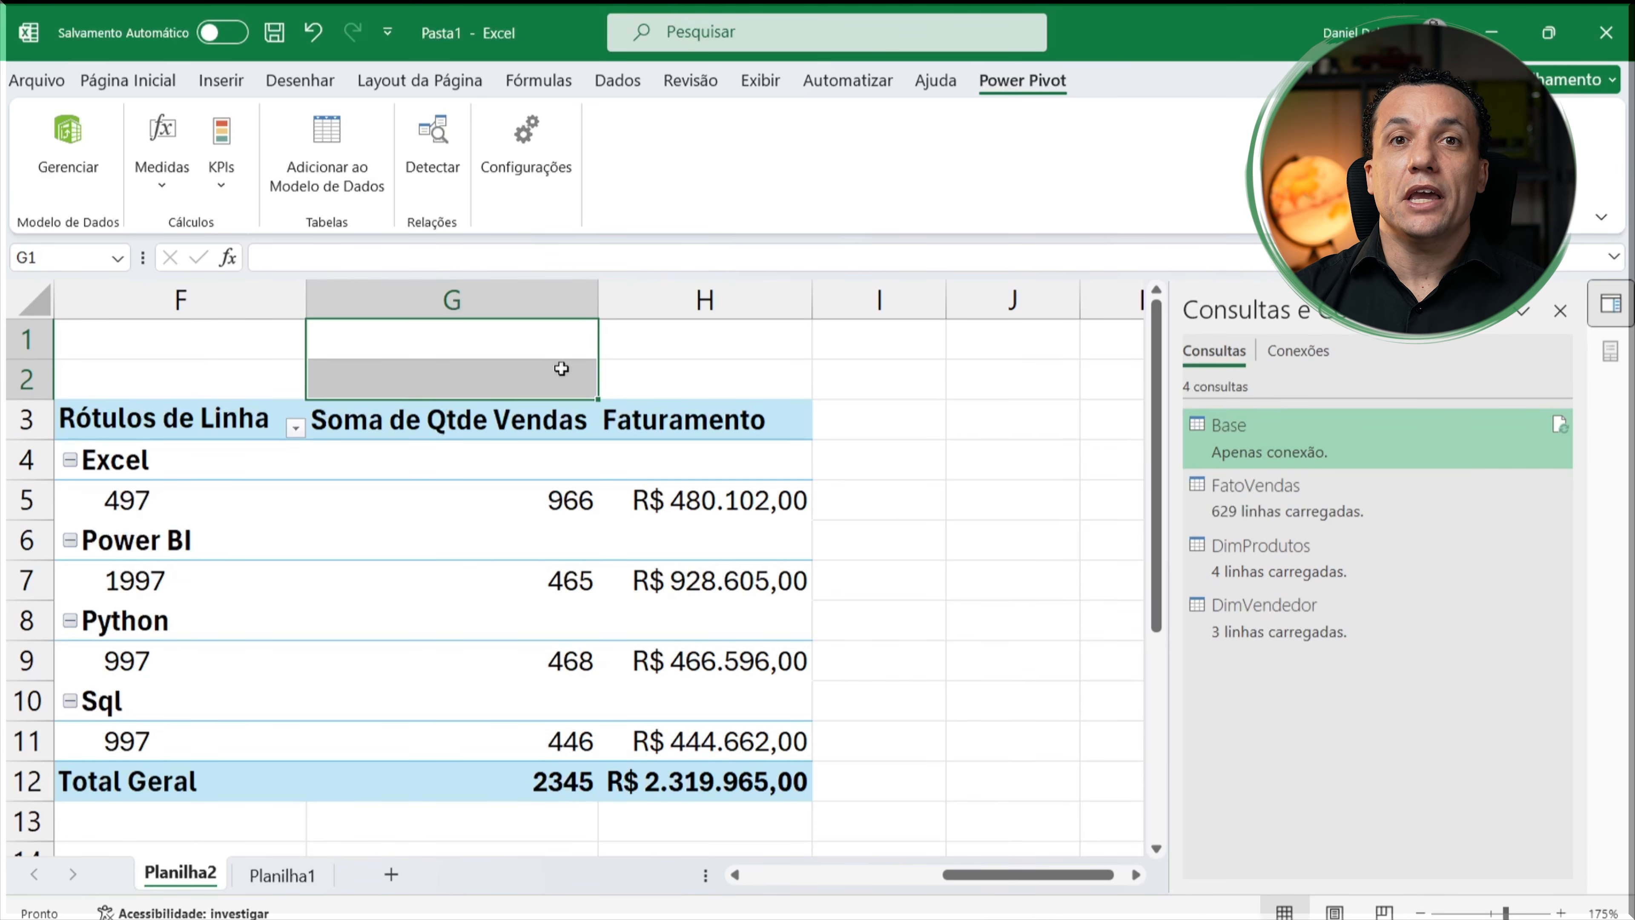
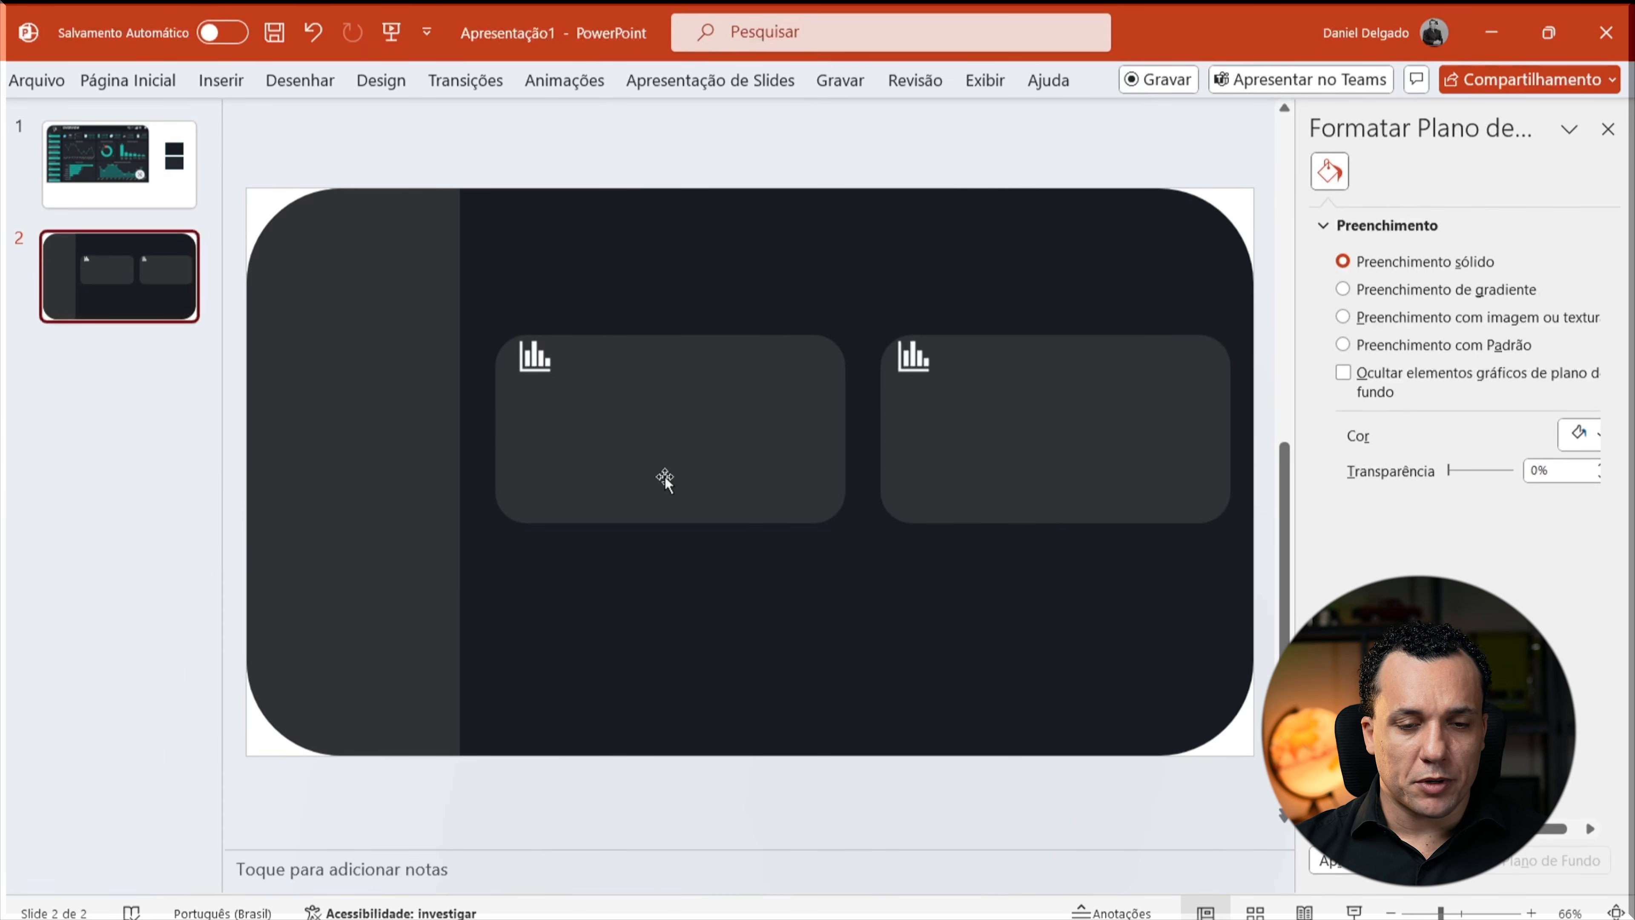
# Step: Switch from the PowerPoint presentation to the Excel workbook Pasta1
pyautogui.hotkey('alt', 'Tab')
pyautogui.press('super+shift+Tab')
pyautogui.hotkey('alt', 'Tab')
pyautogui.hotkey('alt', 'Tab')
pyautogui.hotkey('alt', 'Tab')
pyautogui.hotkey('alt', 'Tab')
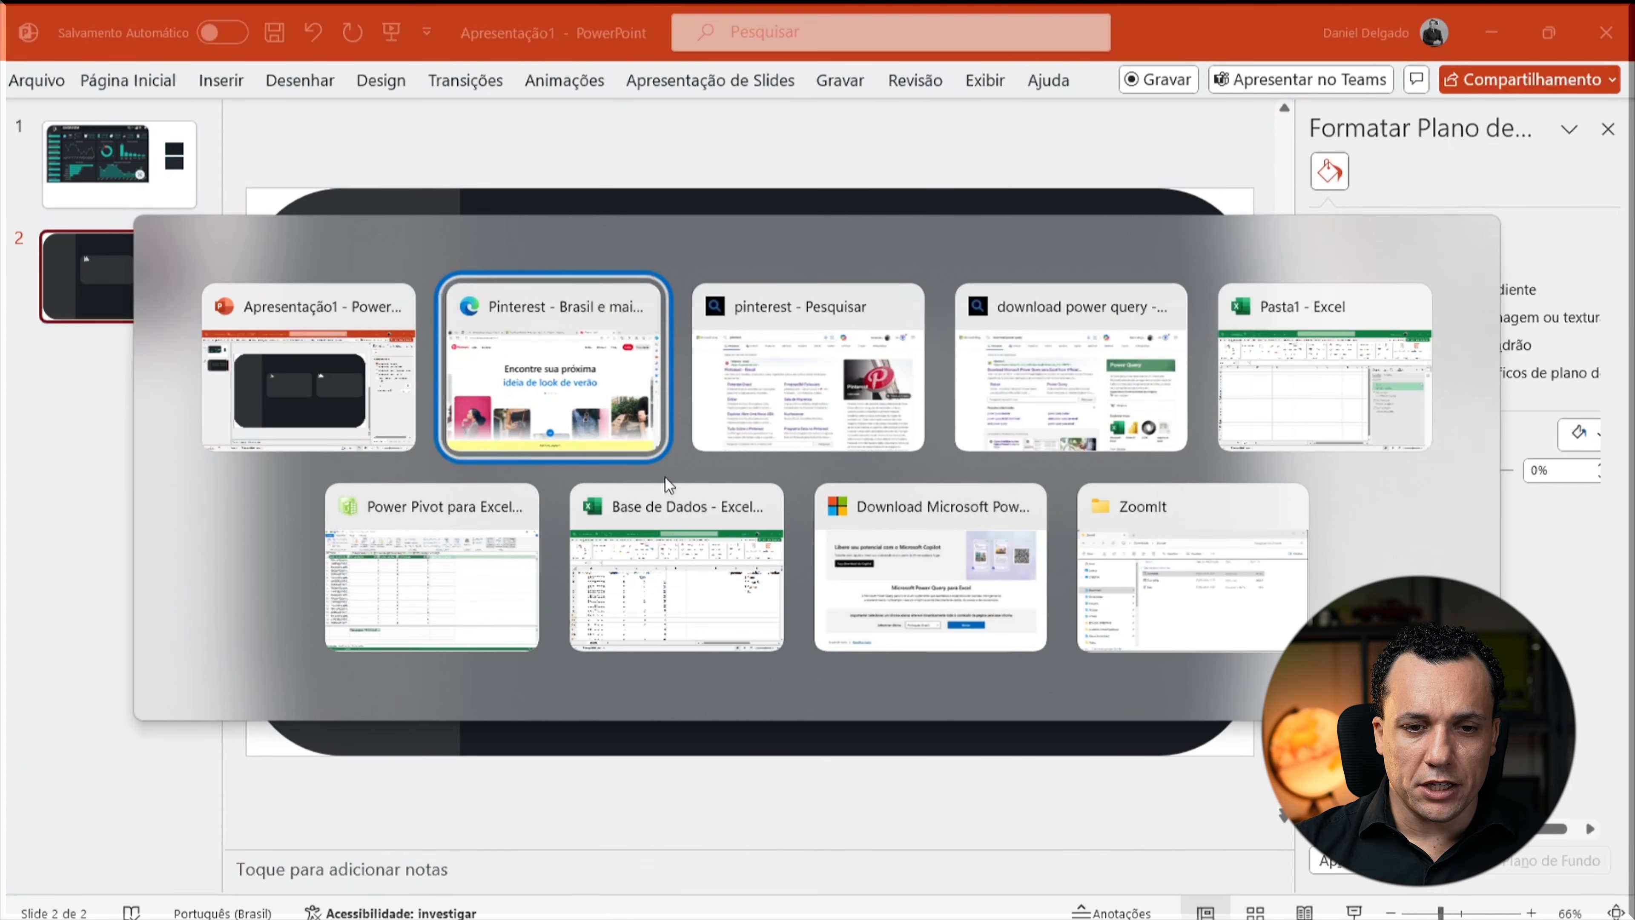
# Step: Insert the picture "imagem de fundo do dashboard" from the Documentos folder over the cells of sheet D3, aligned with the sheet's upper-left corner
pyautogui.click(222, 82)
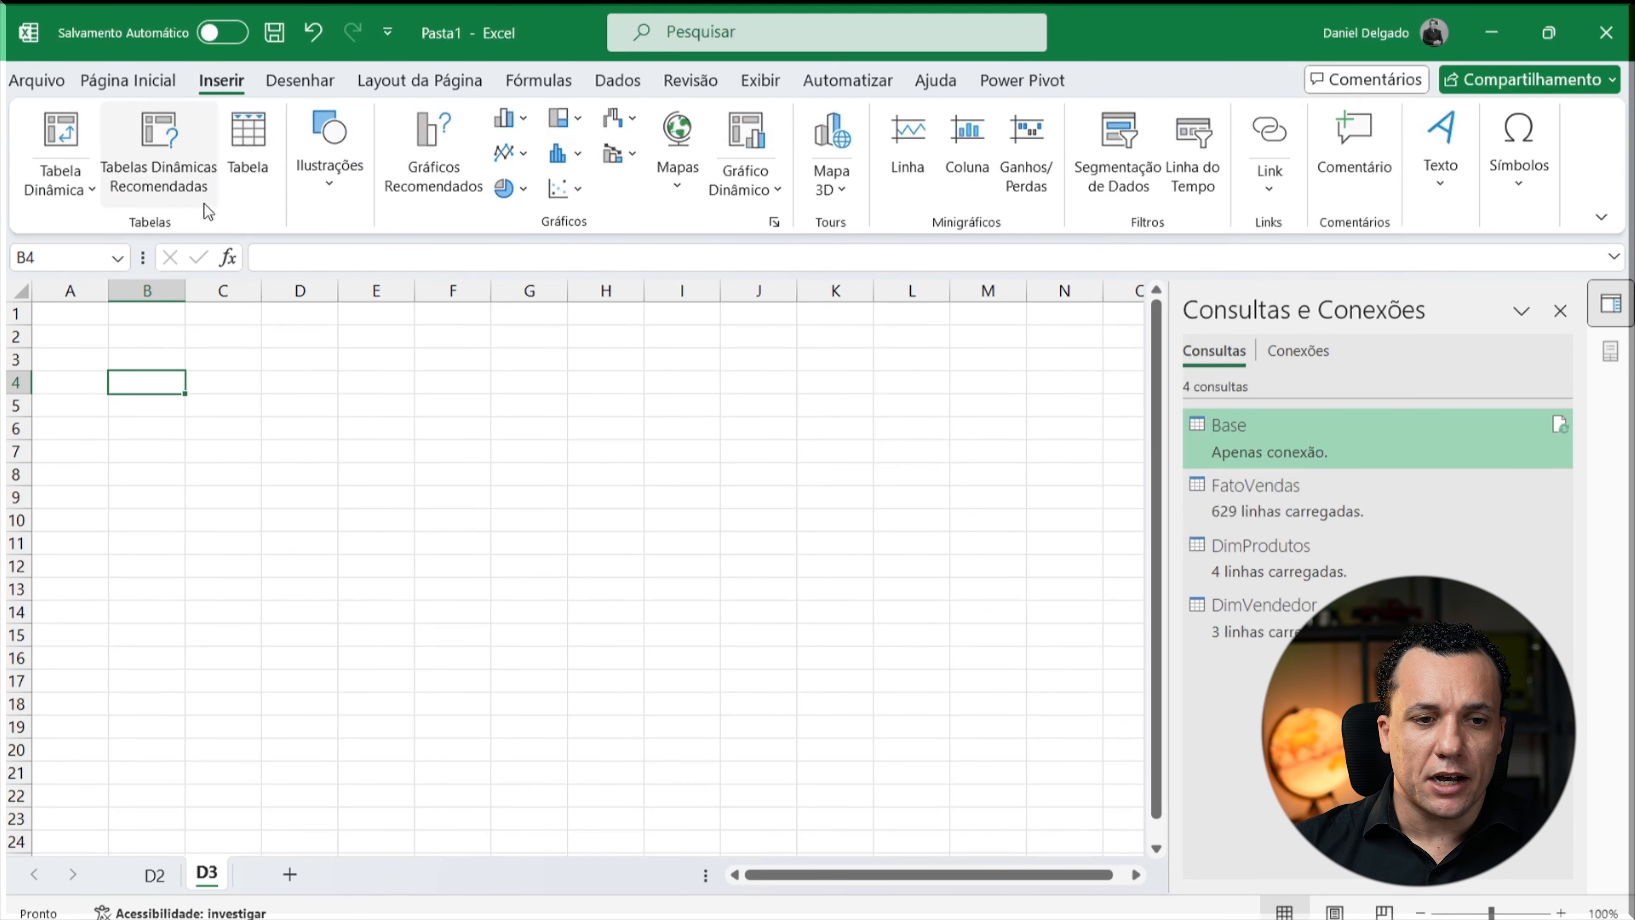
pyautogui.click(323, 187)
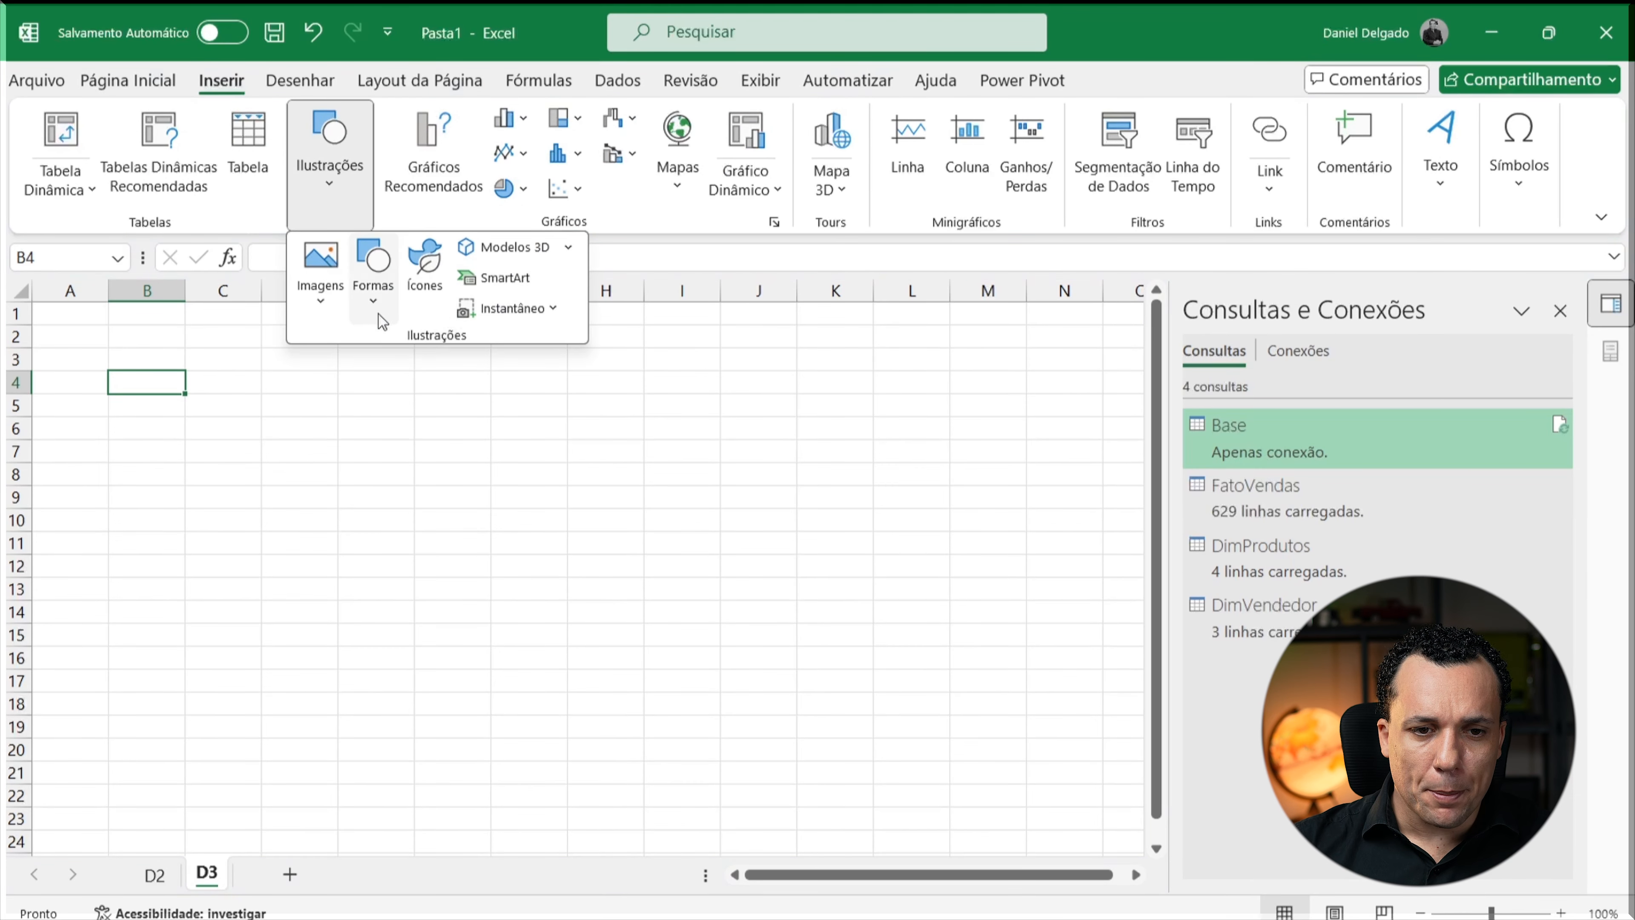
pyautogui.click(318, 299)
pyautogui.moveTo(414, 387)
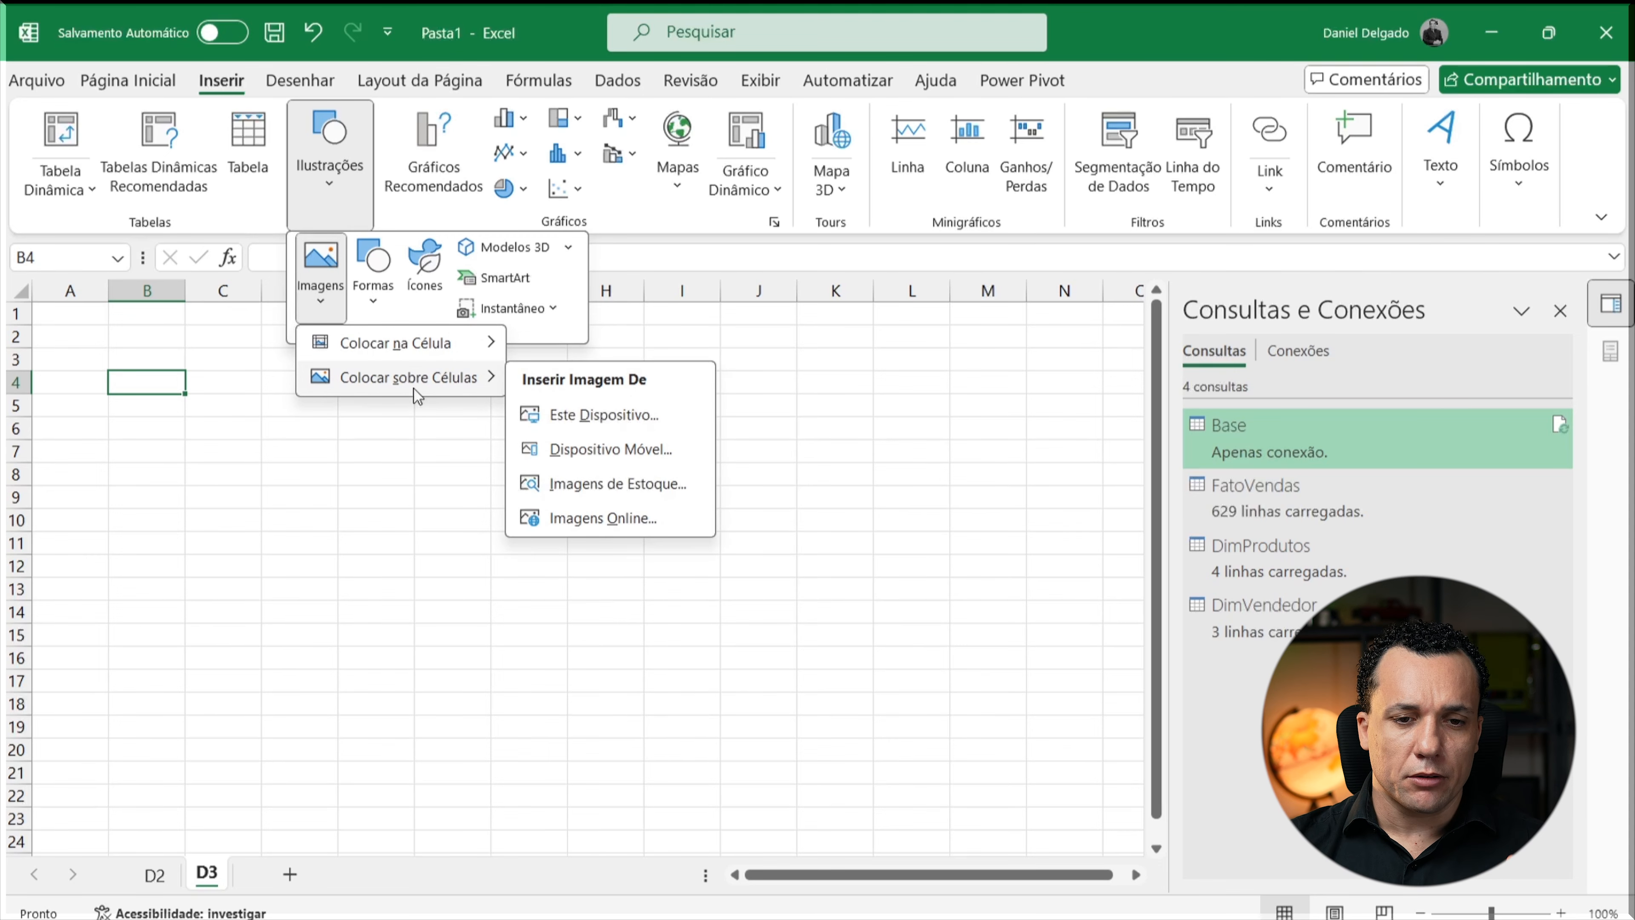
pyautogui.click(637, 419)
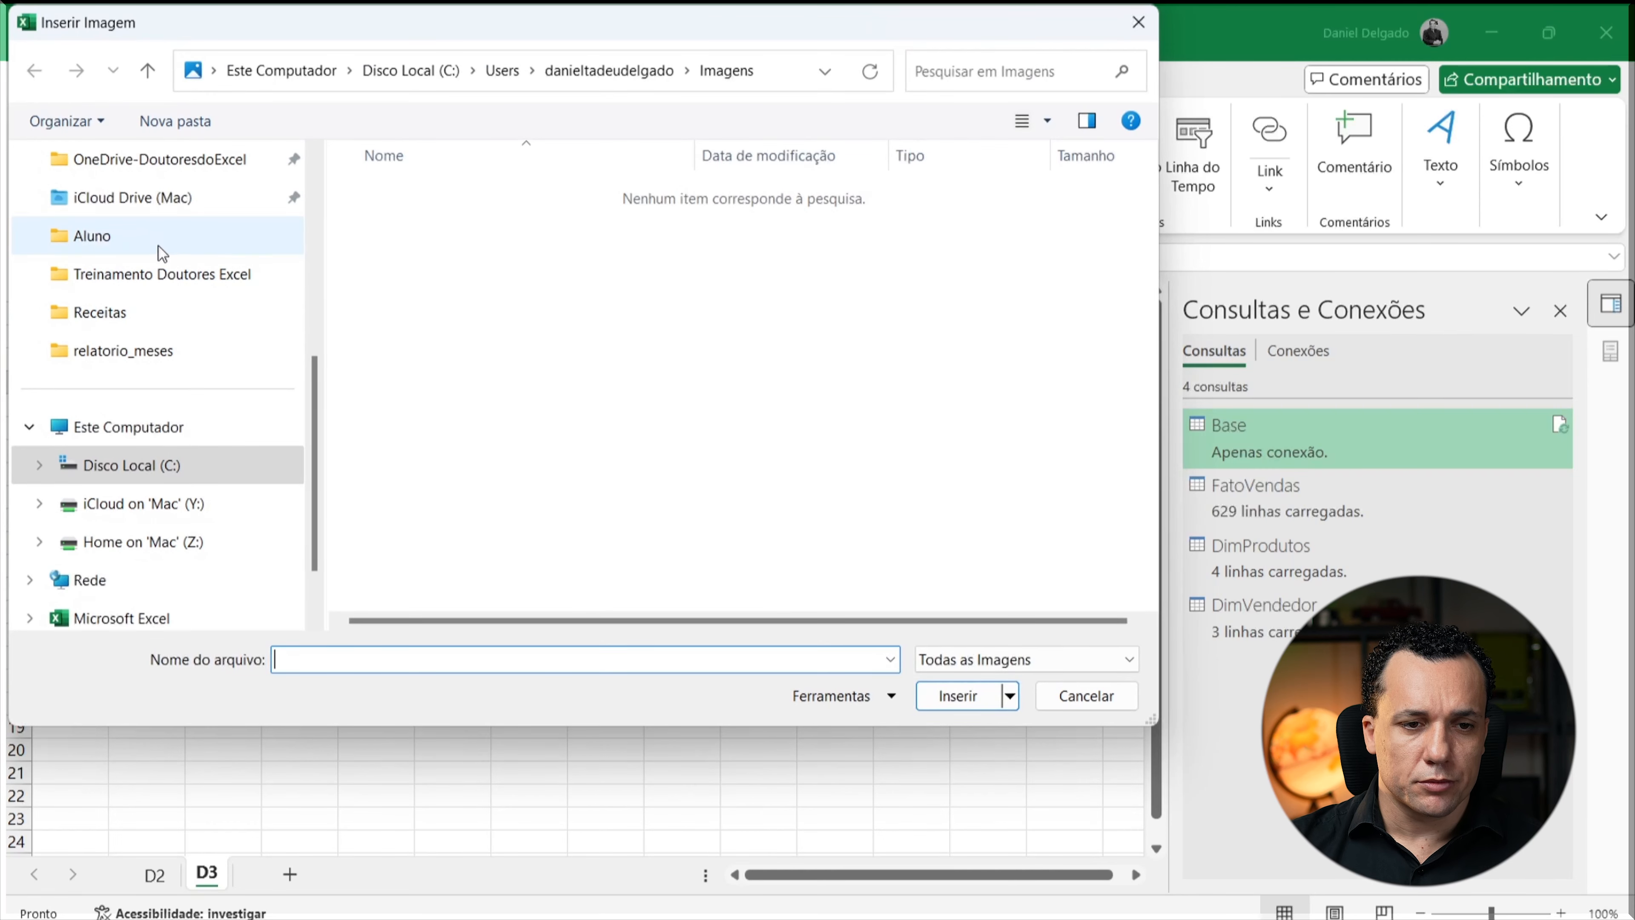
pyautogui.scroll(4, 138, 361)
pyautogui.click(127, 357)
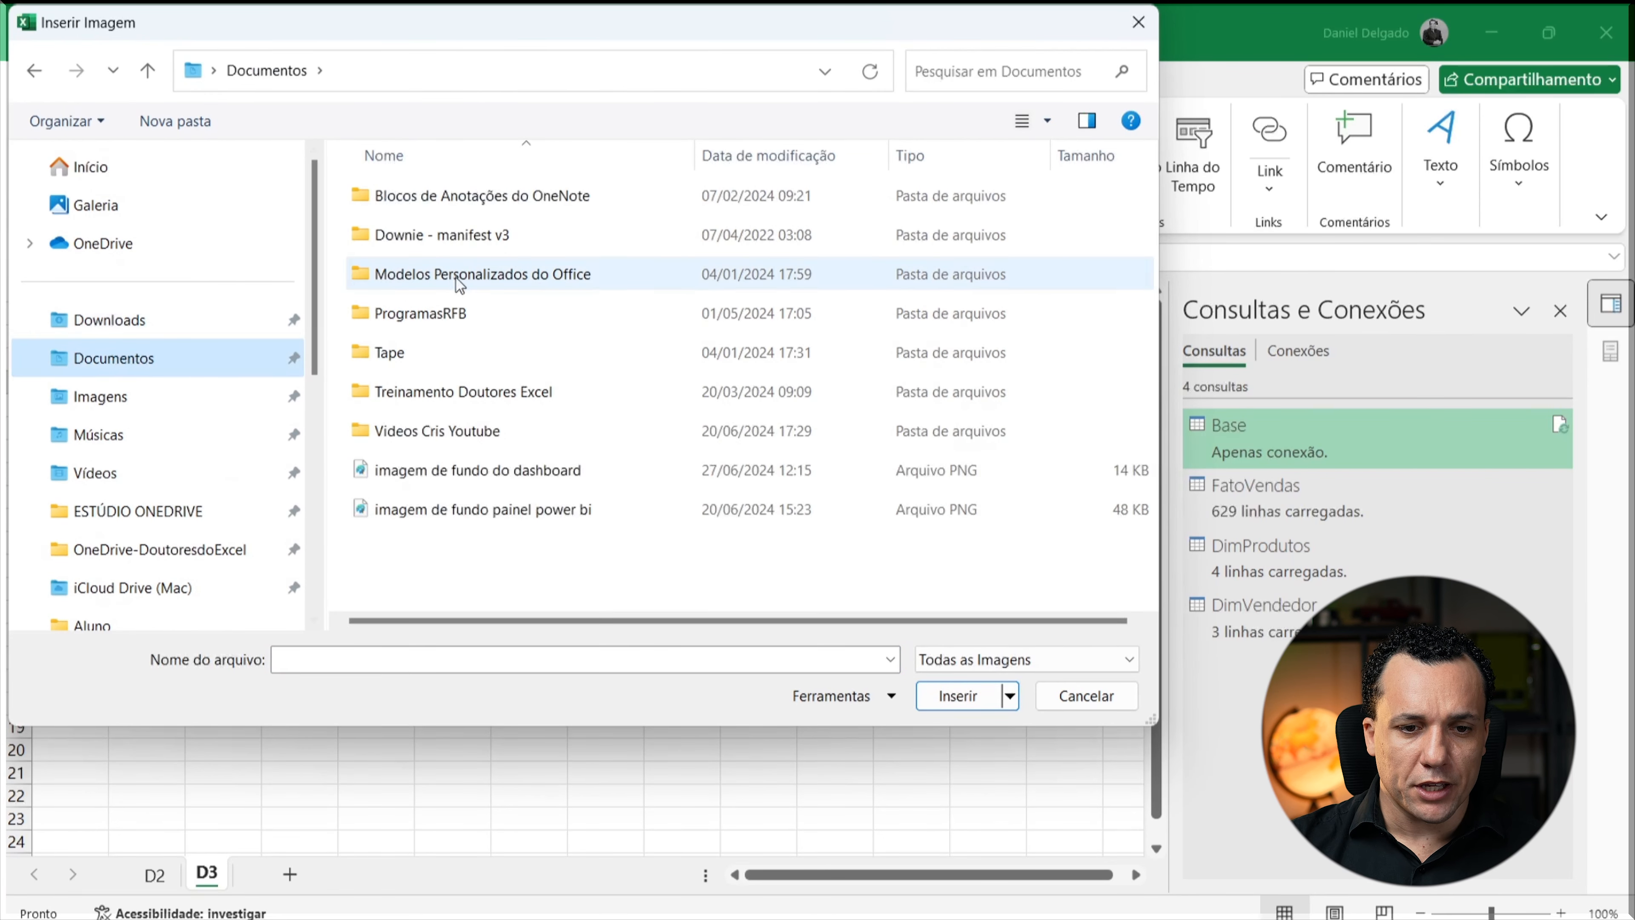
pyautogui.click(599, 470)
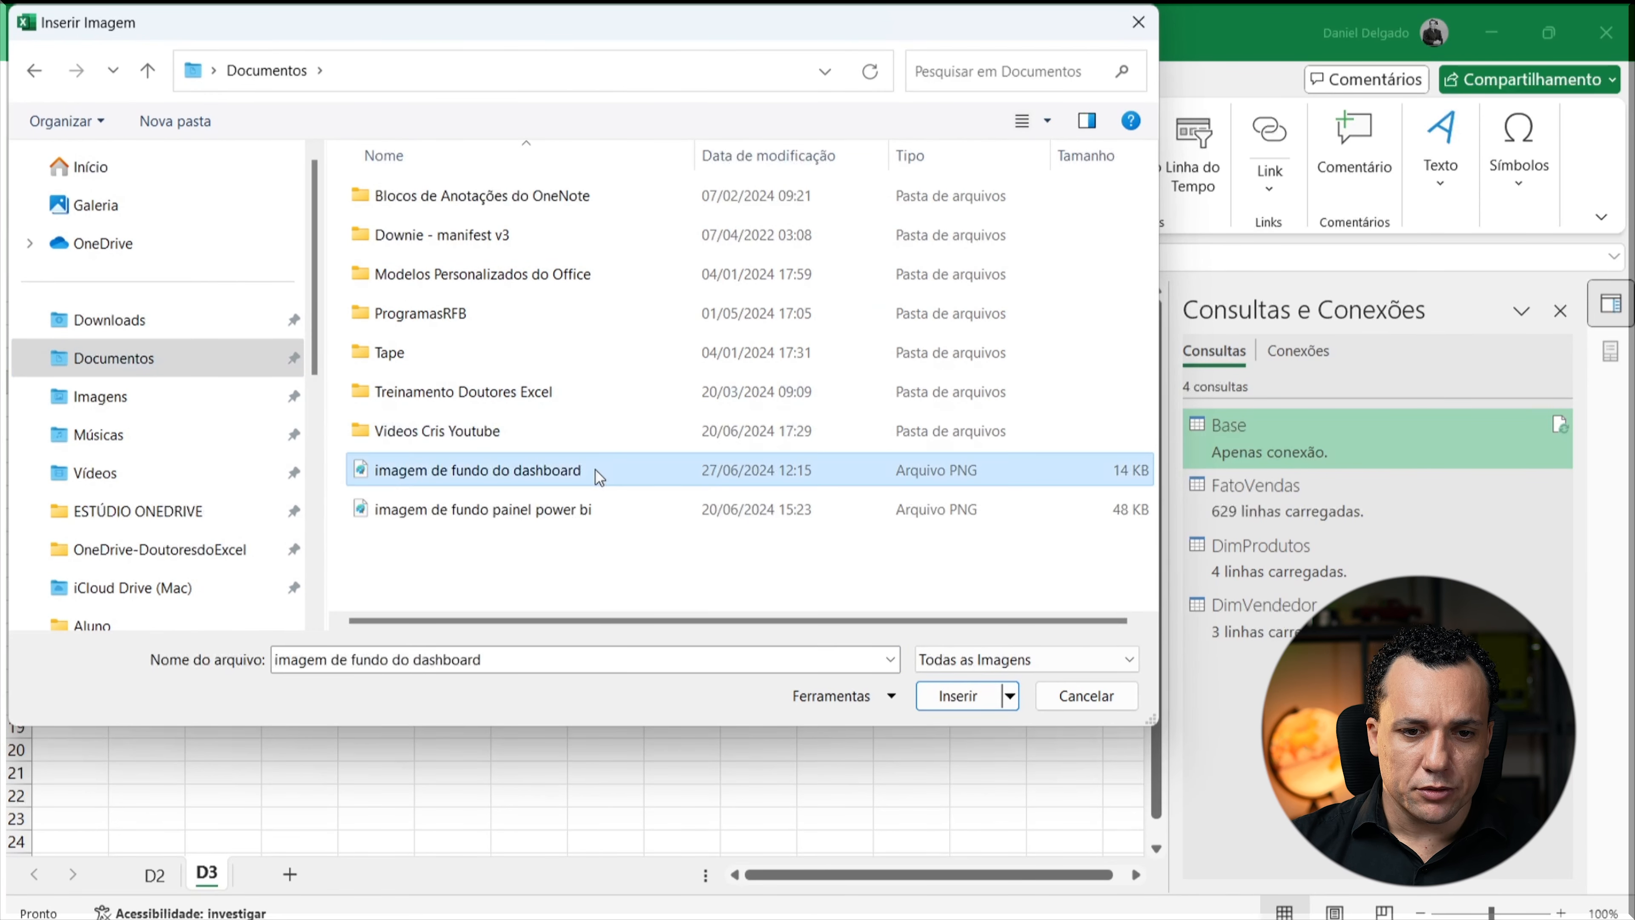
pyautogui.click(978, 695)
pyautogui.moveTo(770, 675); pyautogui.dragTo(628, 572)
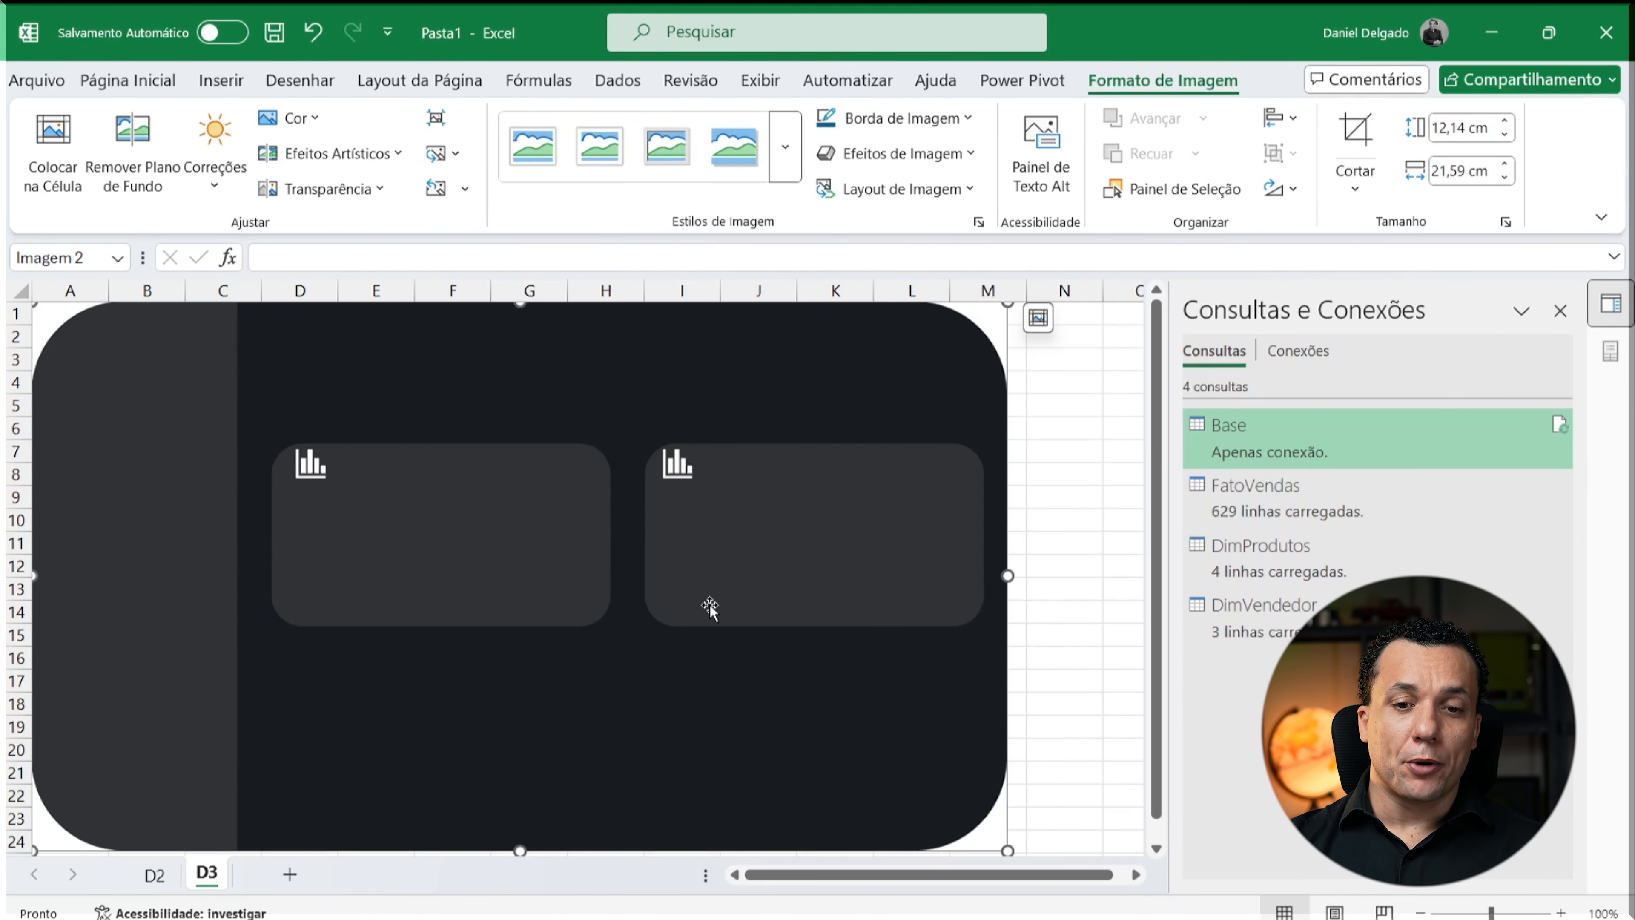
# Step: Try to fill all cells of sheet D3 with black around the background picture
pyautogui.click(1070, 400)
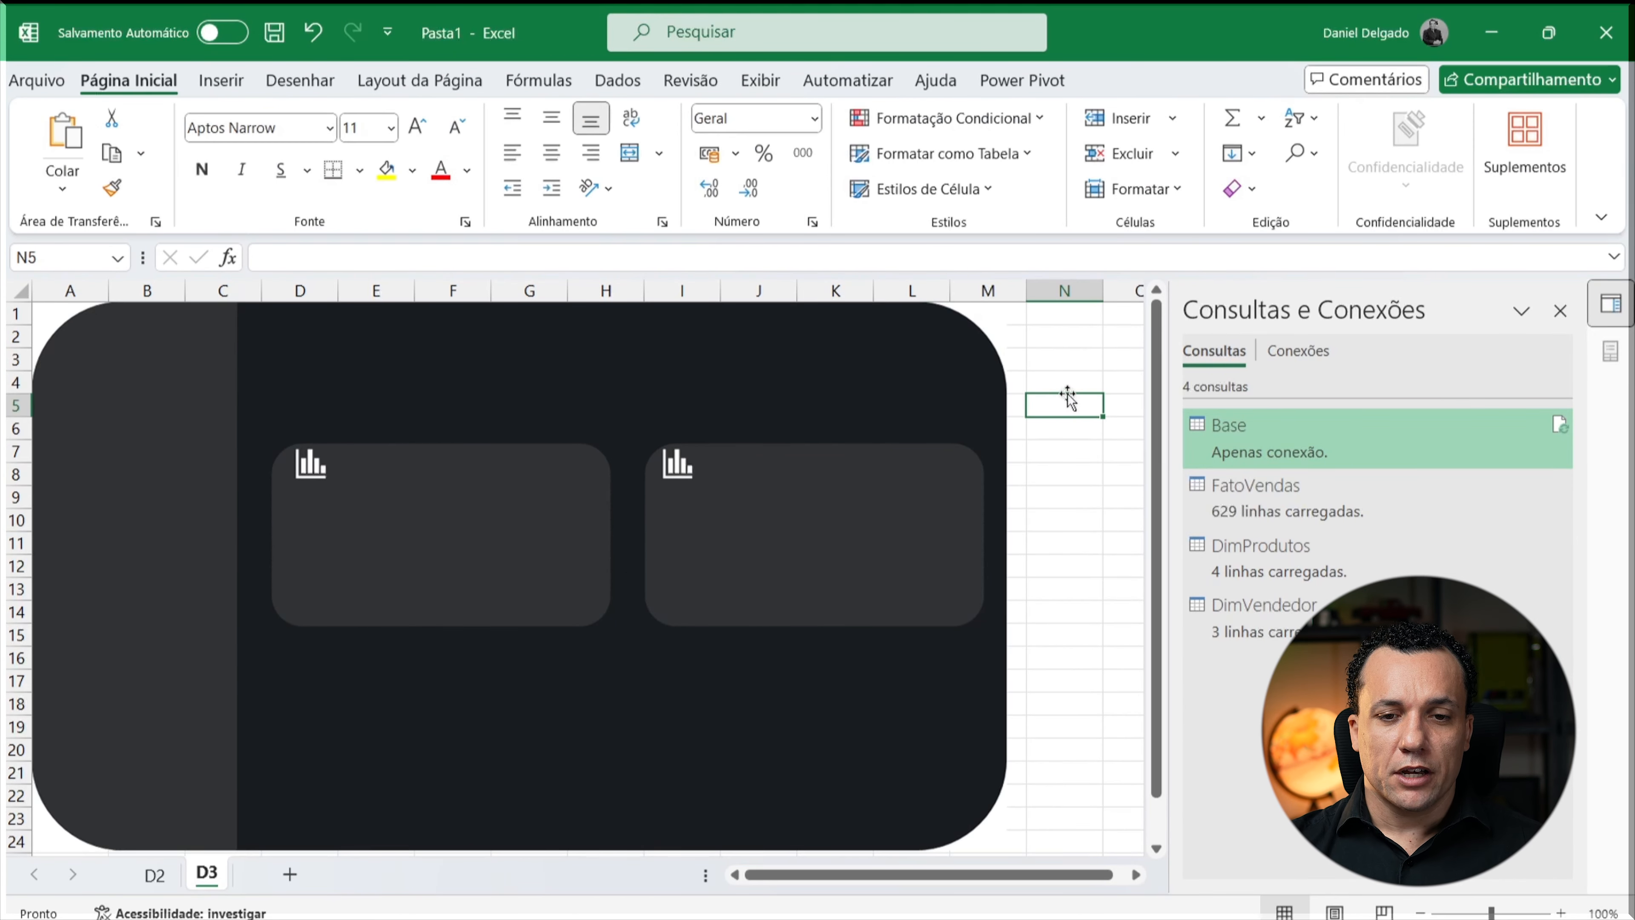
pyautogui.click(1044, 333)
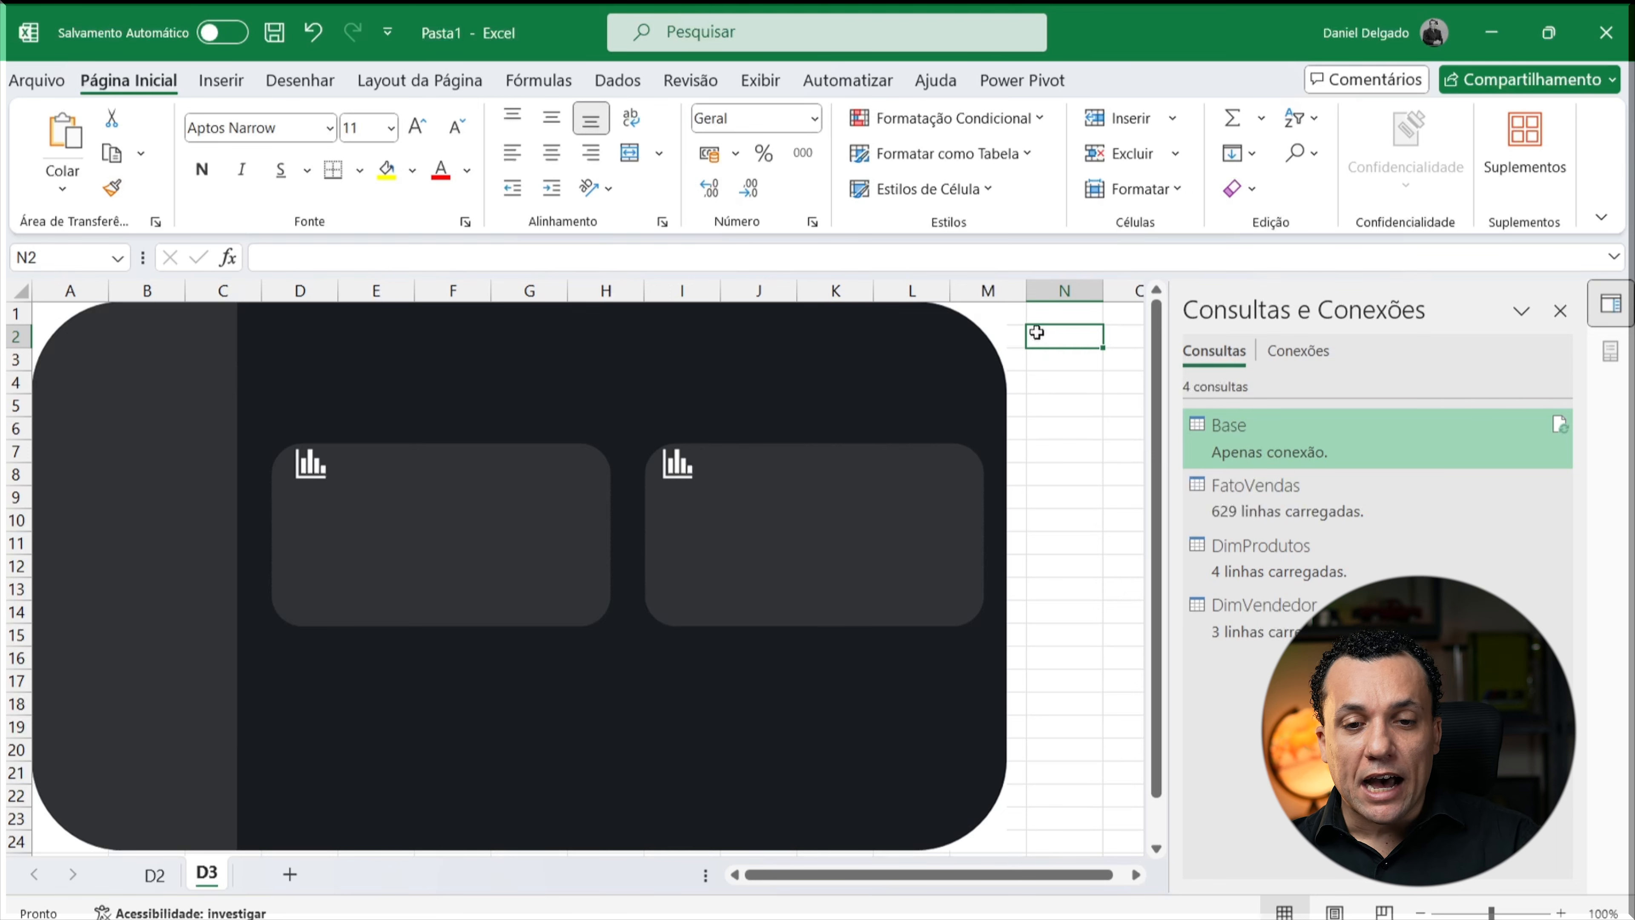
pyautogui.click(1061, 403)
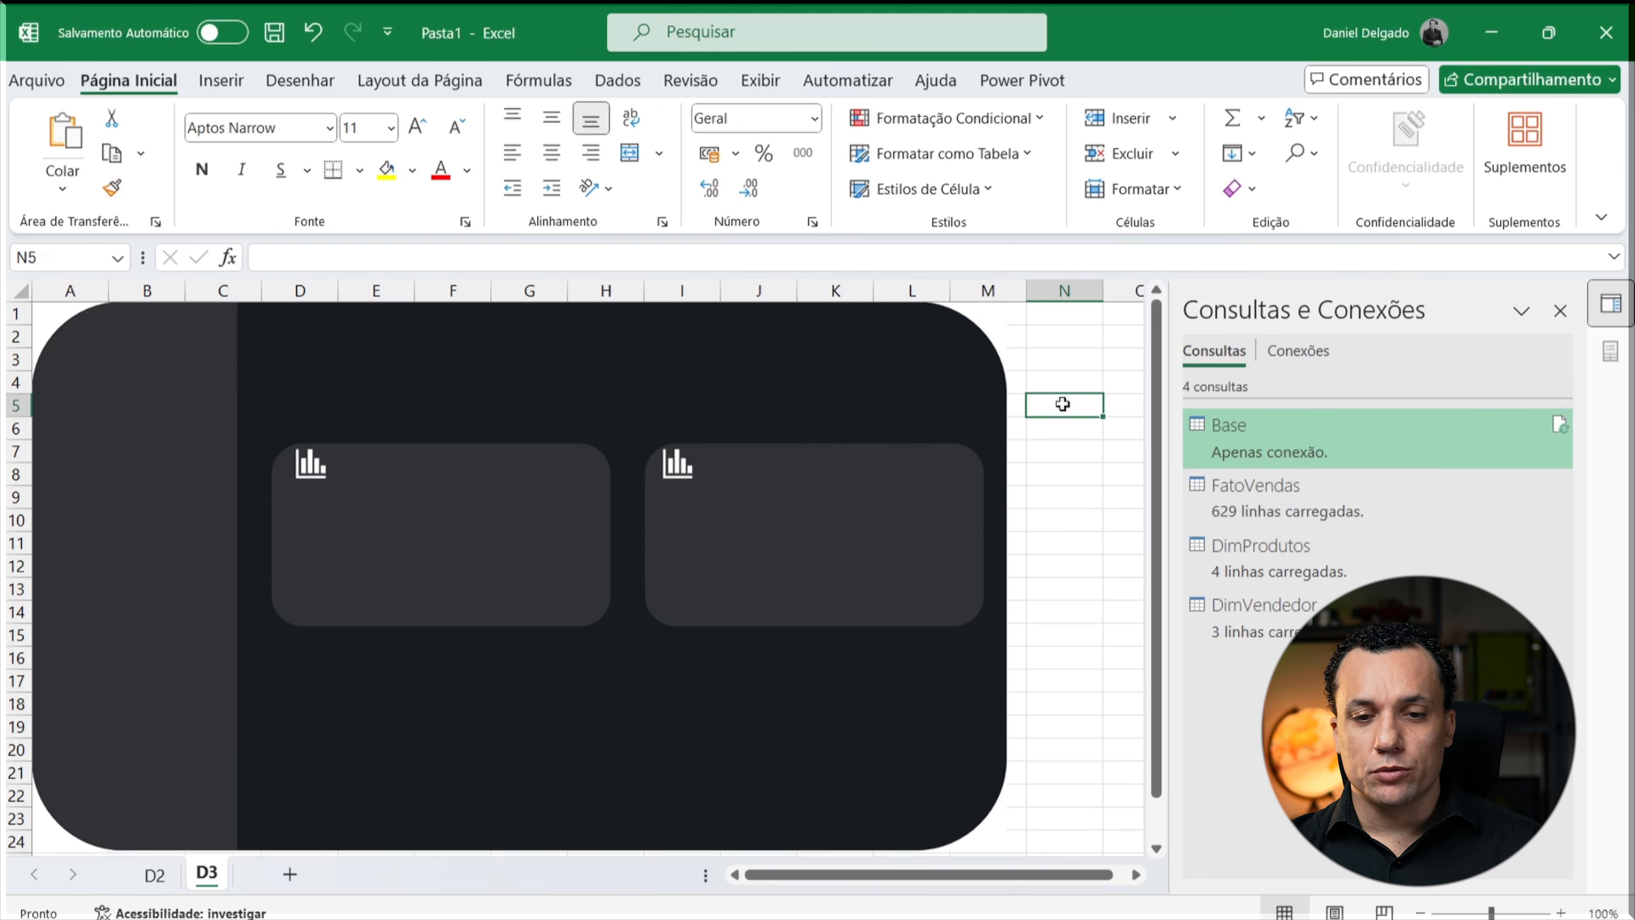
pyautogui.click(19, 291)
pyautogui.click(415, 173)
pyautogui.click(461, 435)
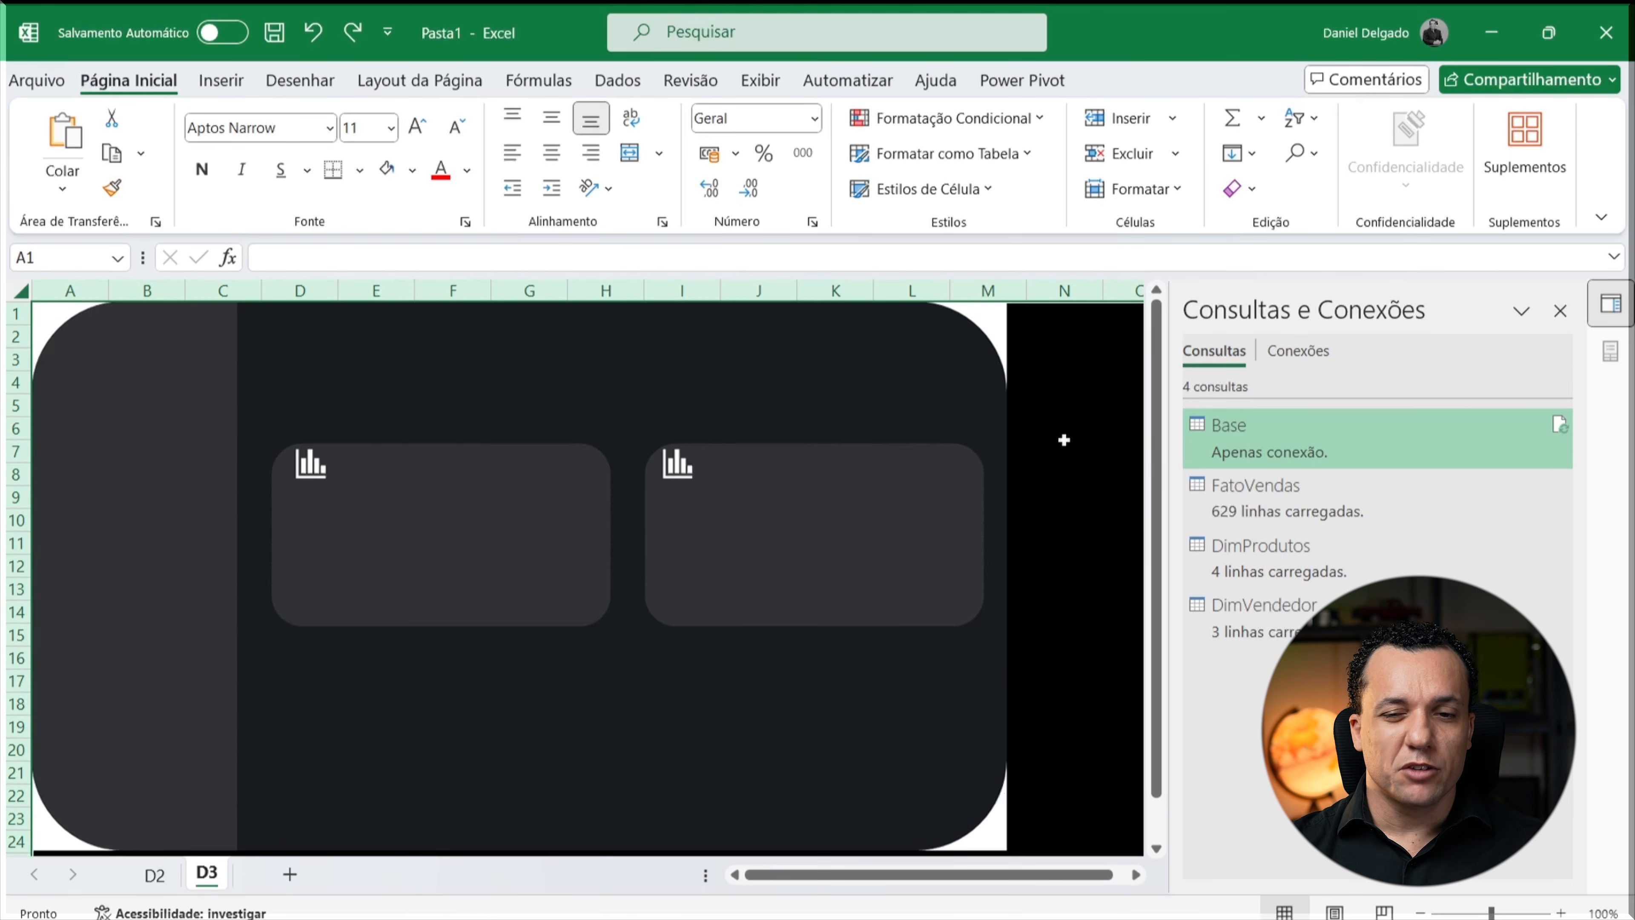
pyautogui.click(1066, 420)
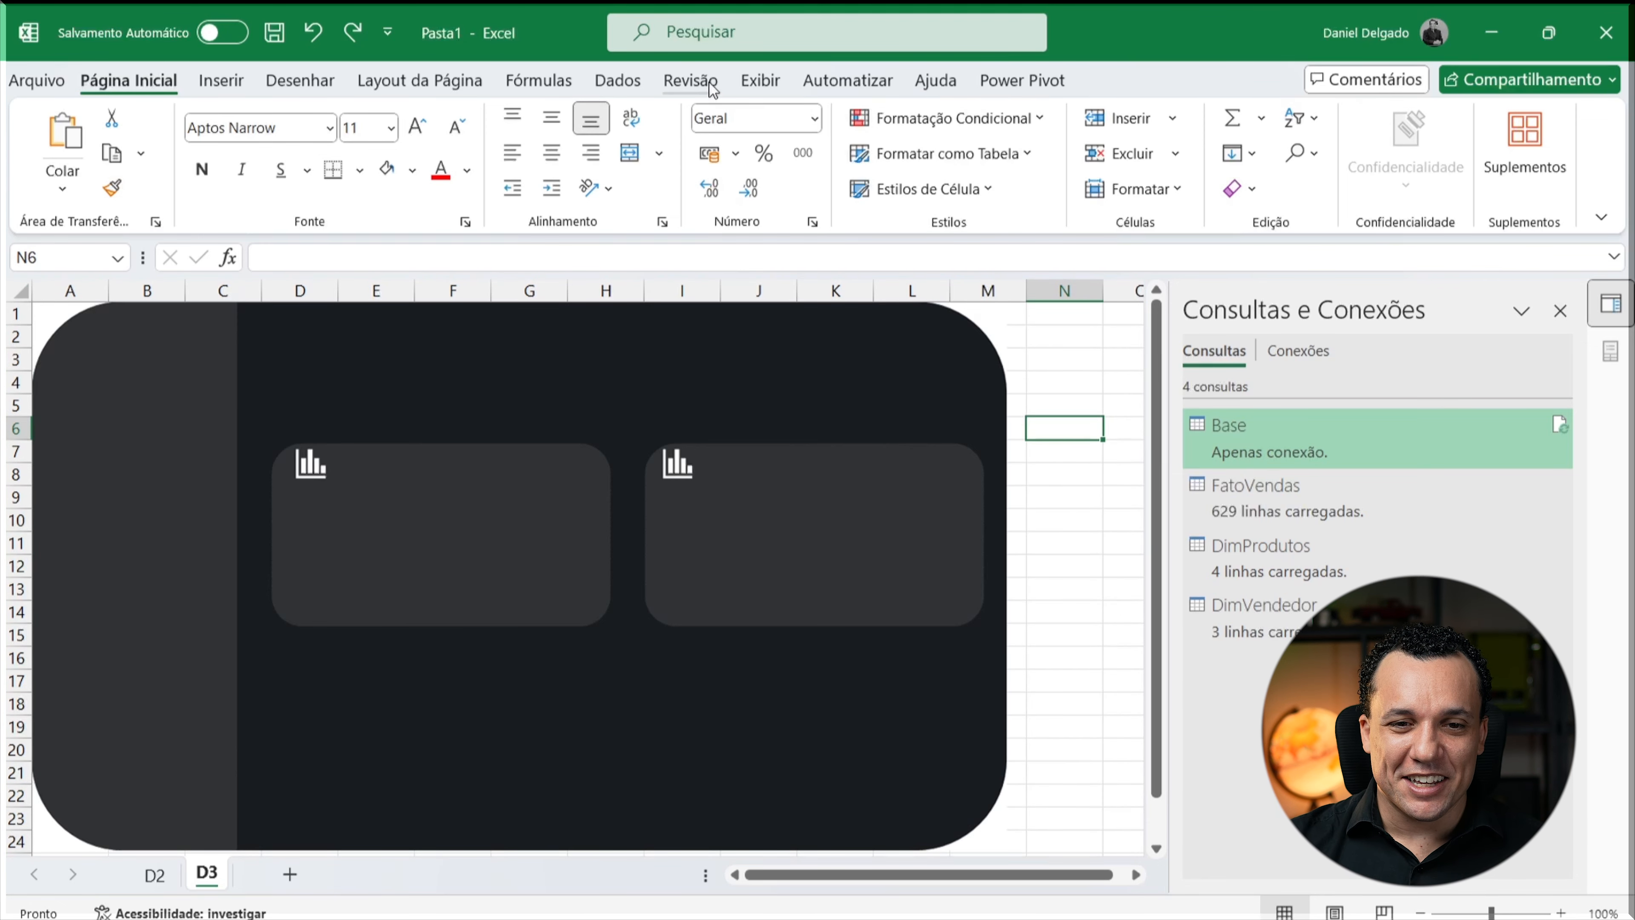
# Step: Hide the gridlines (Linhas de Grade) on sheet D3
pyautogui.click(760, 80)
pyautogui.click(670, 190)
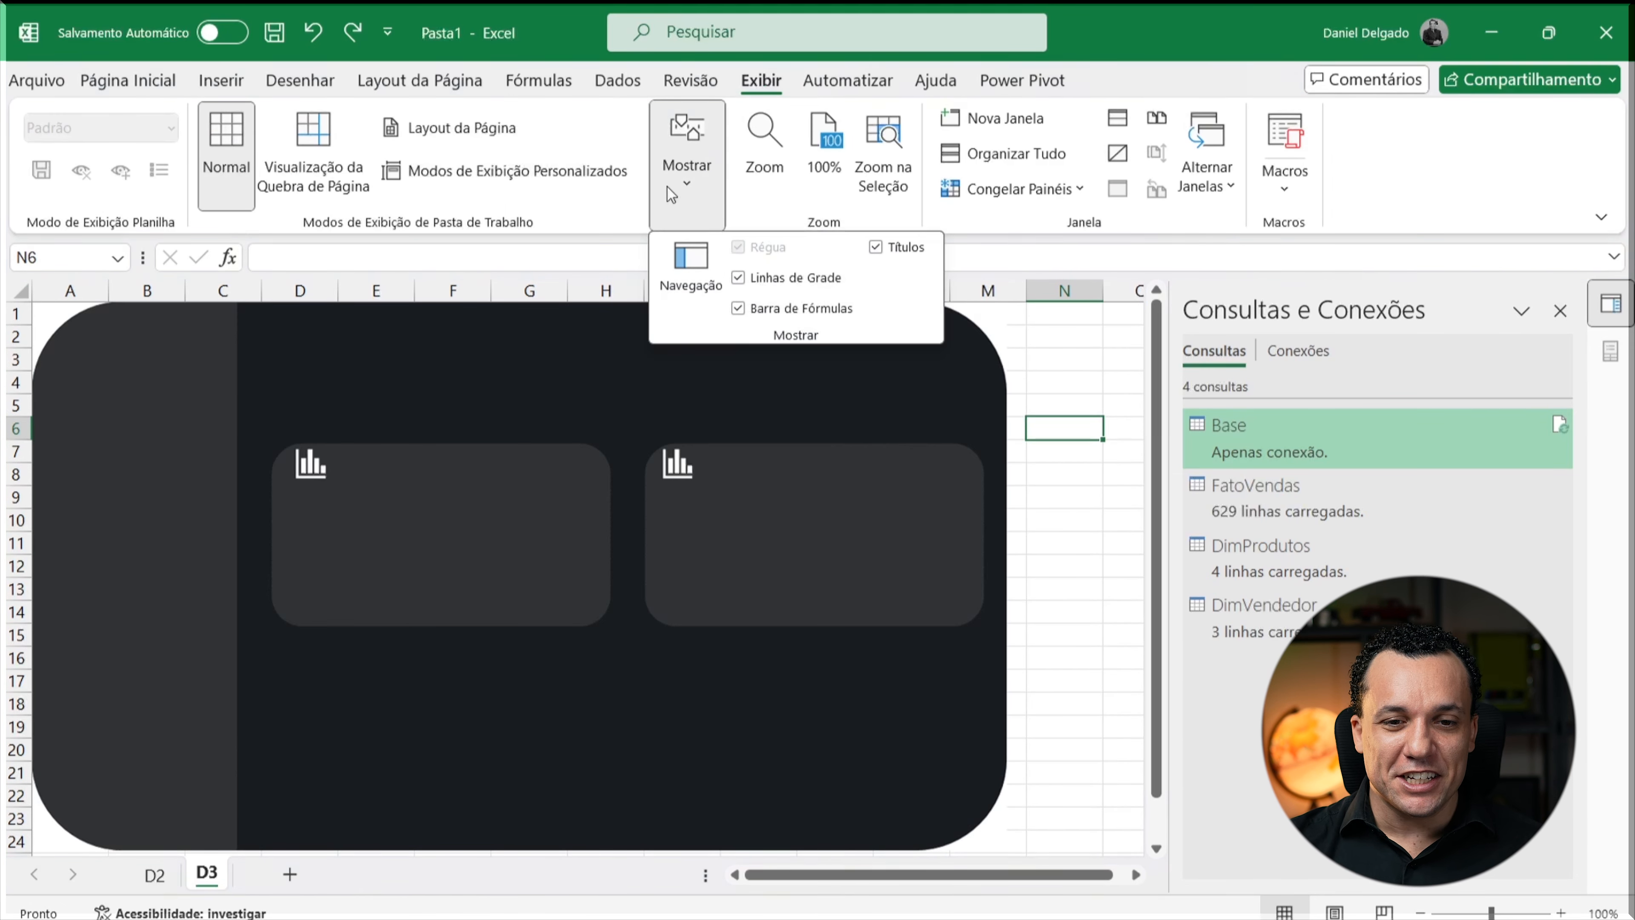
pyautogui.click(791, 279)
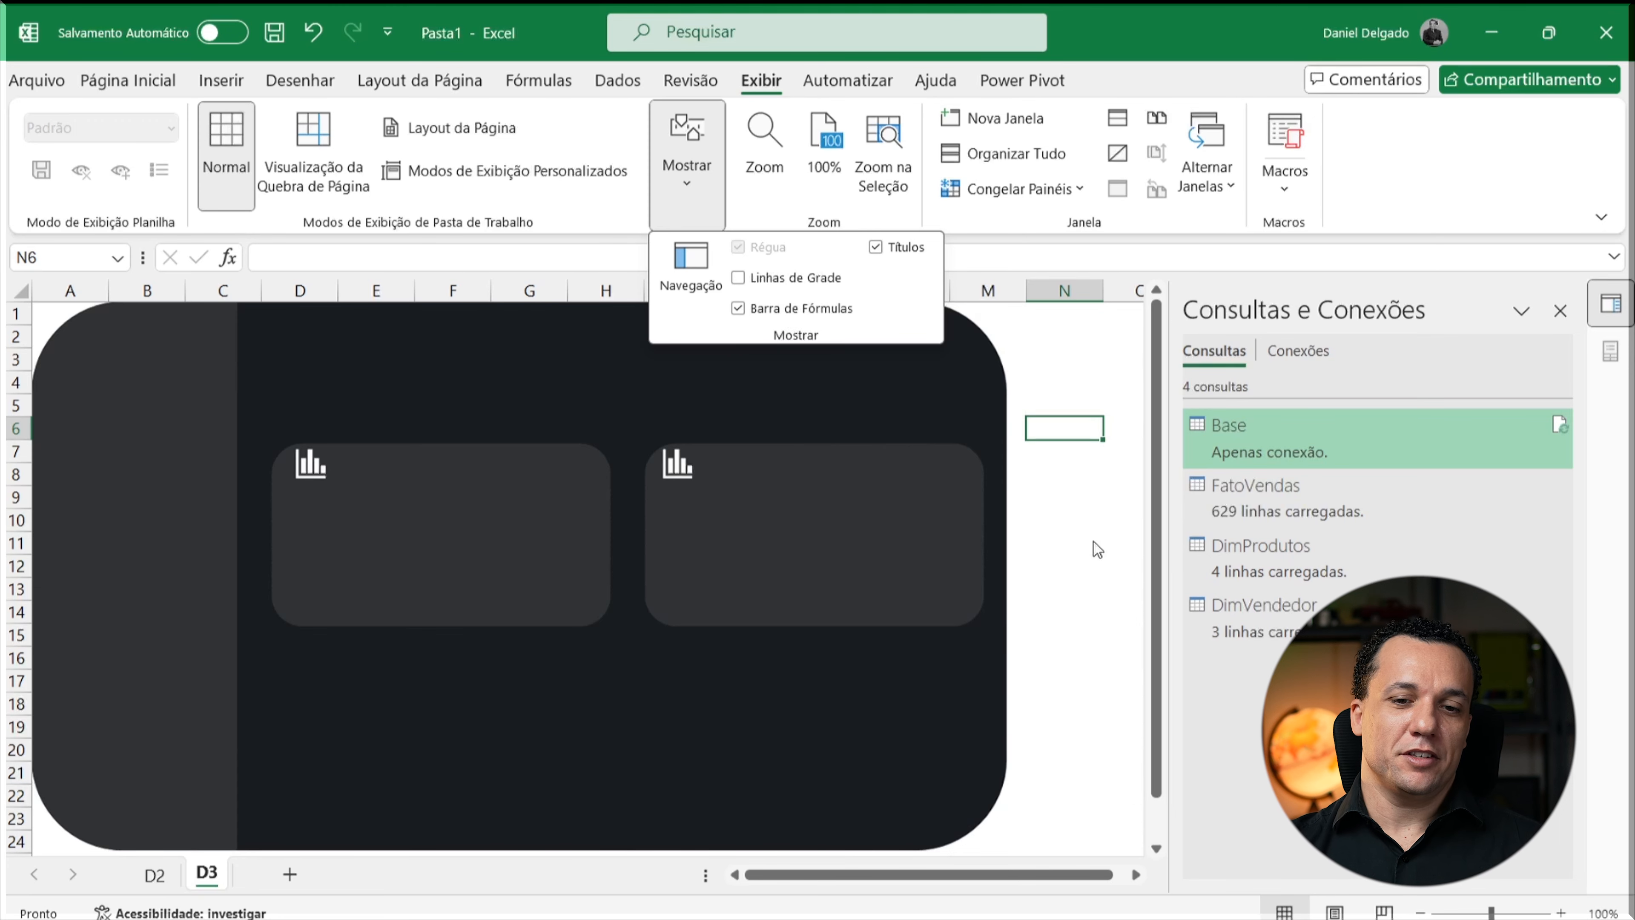
pyautogui.click(1058, 544)
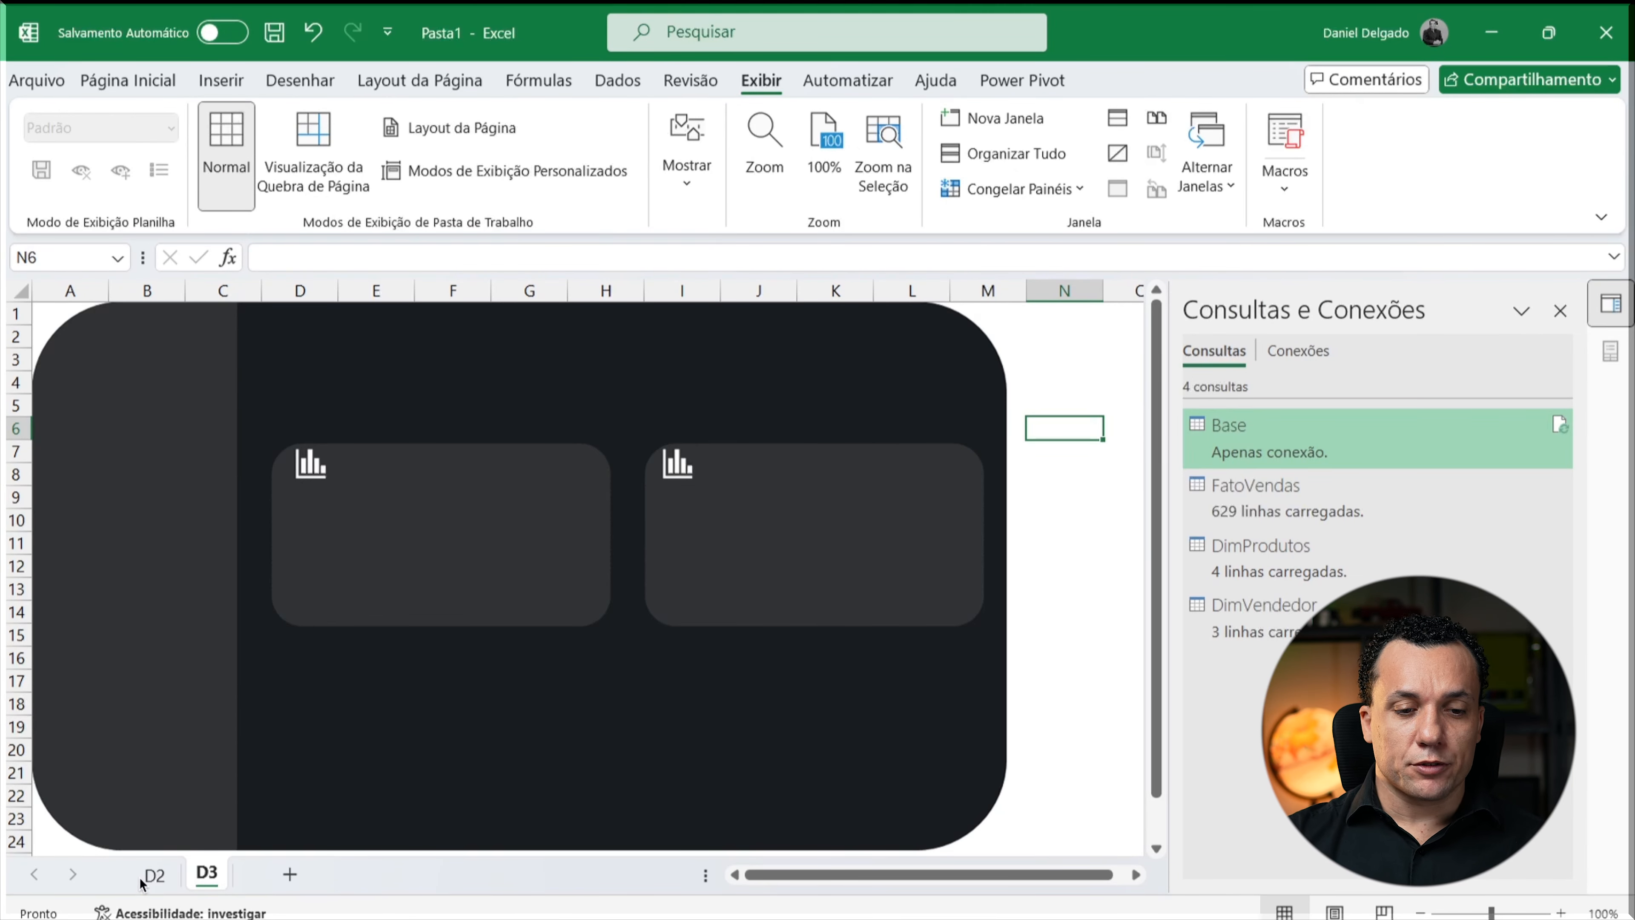
# Step: Move the Faturamento PivotChart from sheet D2 to sheet D3 and place it over the background's left card
pyautogui.click(155, 875)
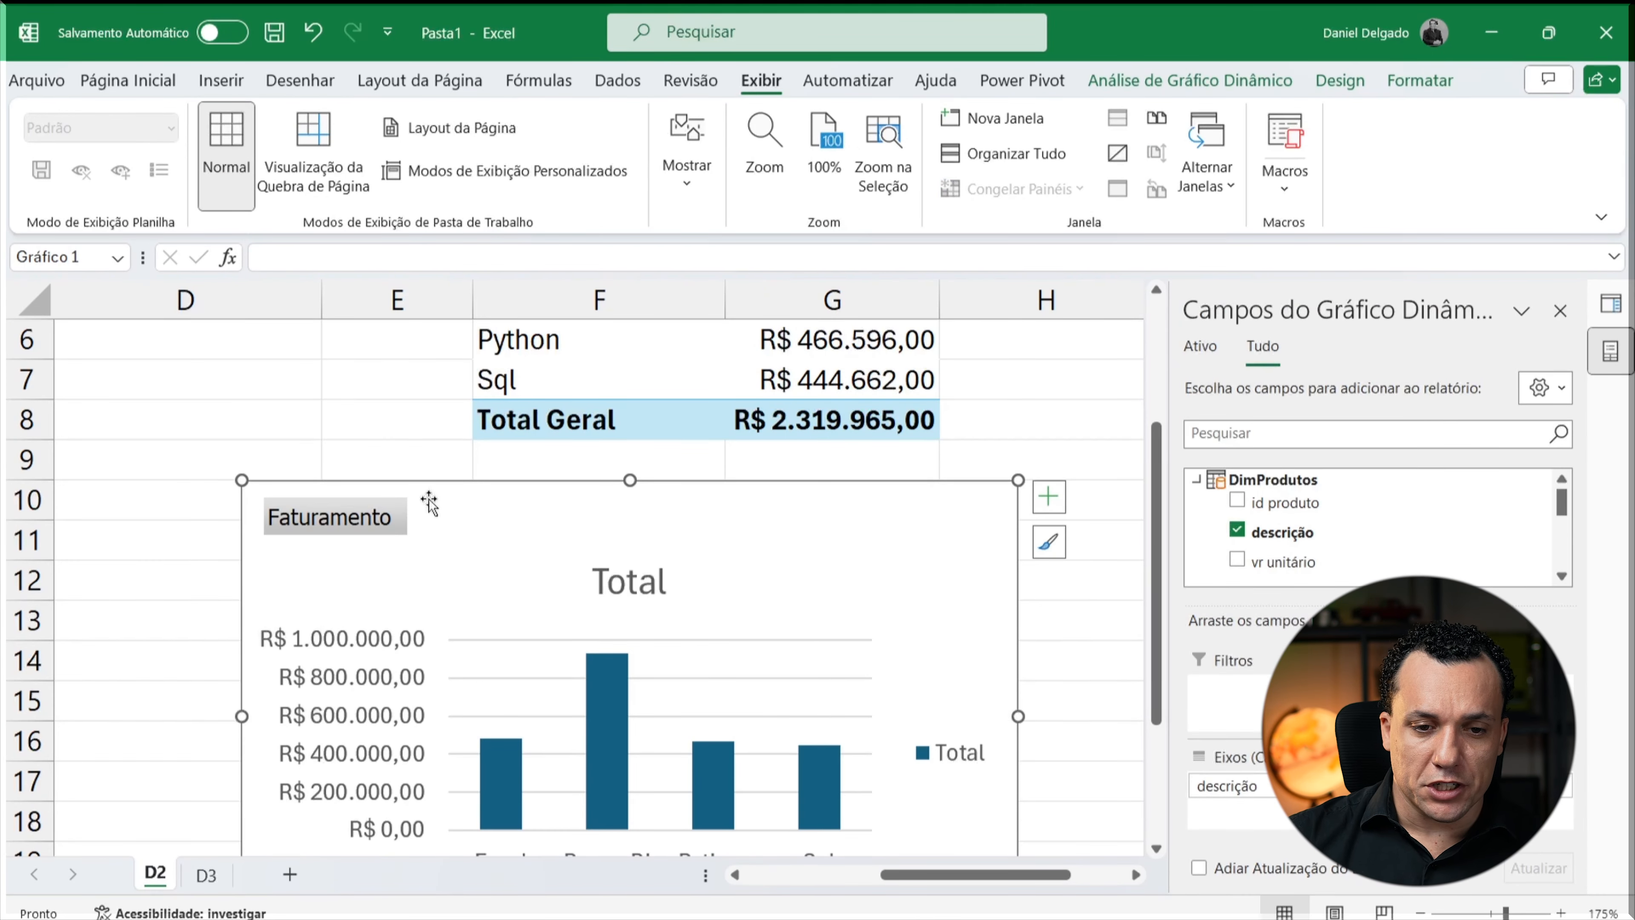
pyautogui.moveTo(429, 501); pyautogui.dragTo(413, 467)
pyautogui.press('Delete')
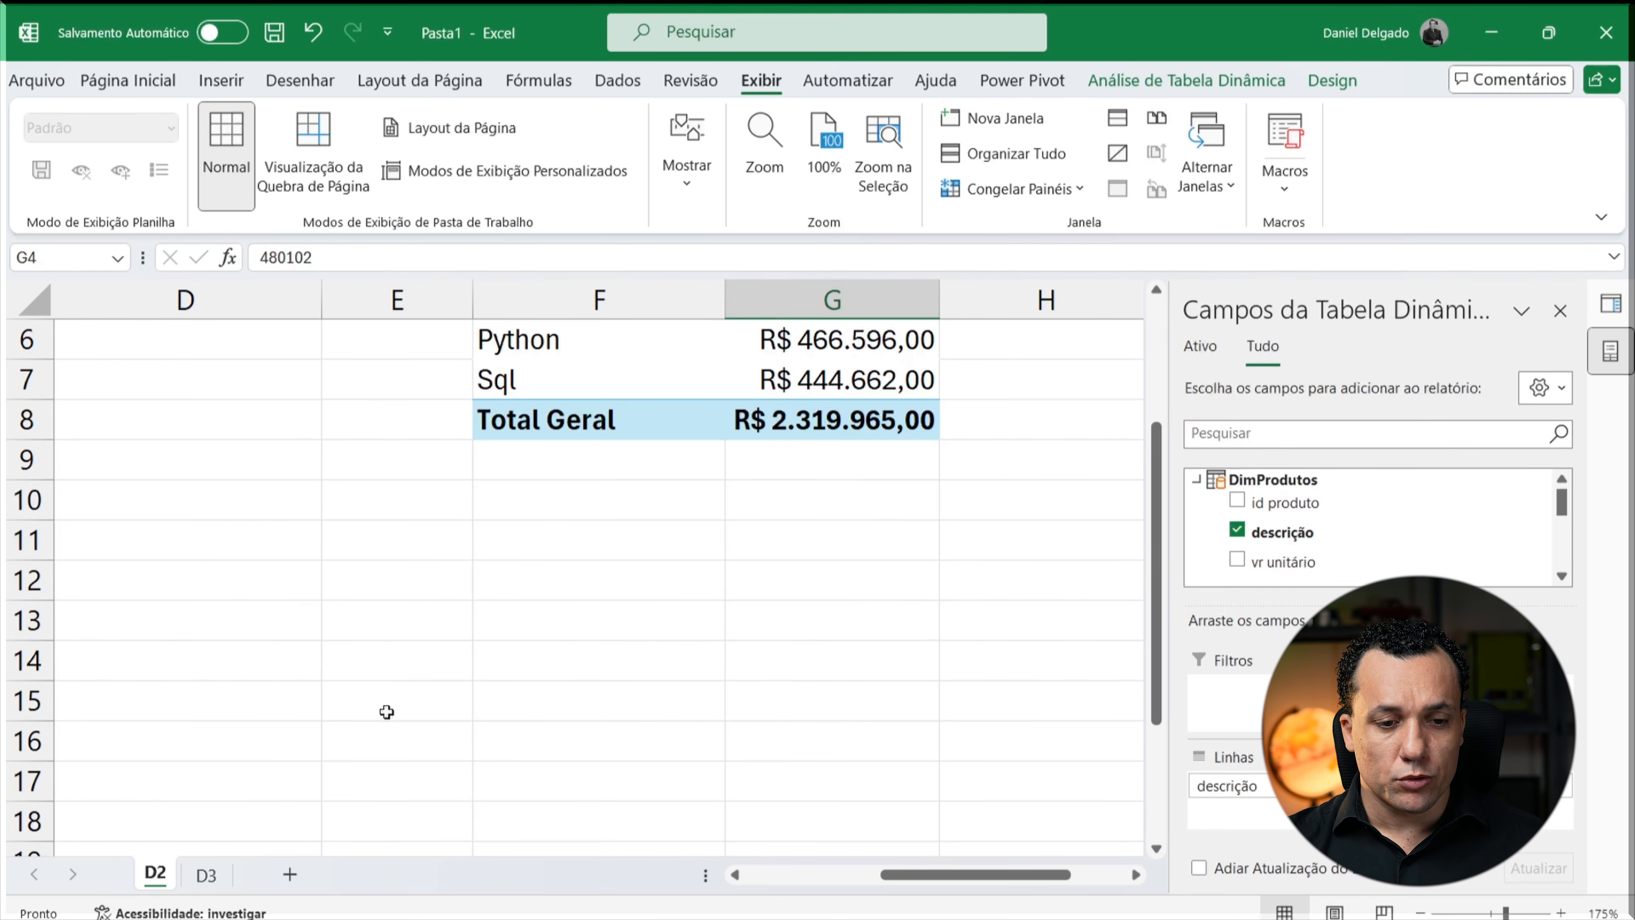
pyautogui.click(206, 874)
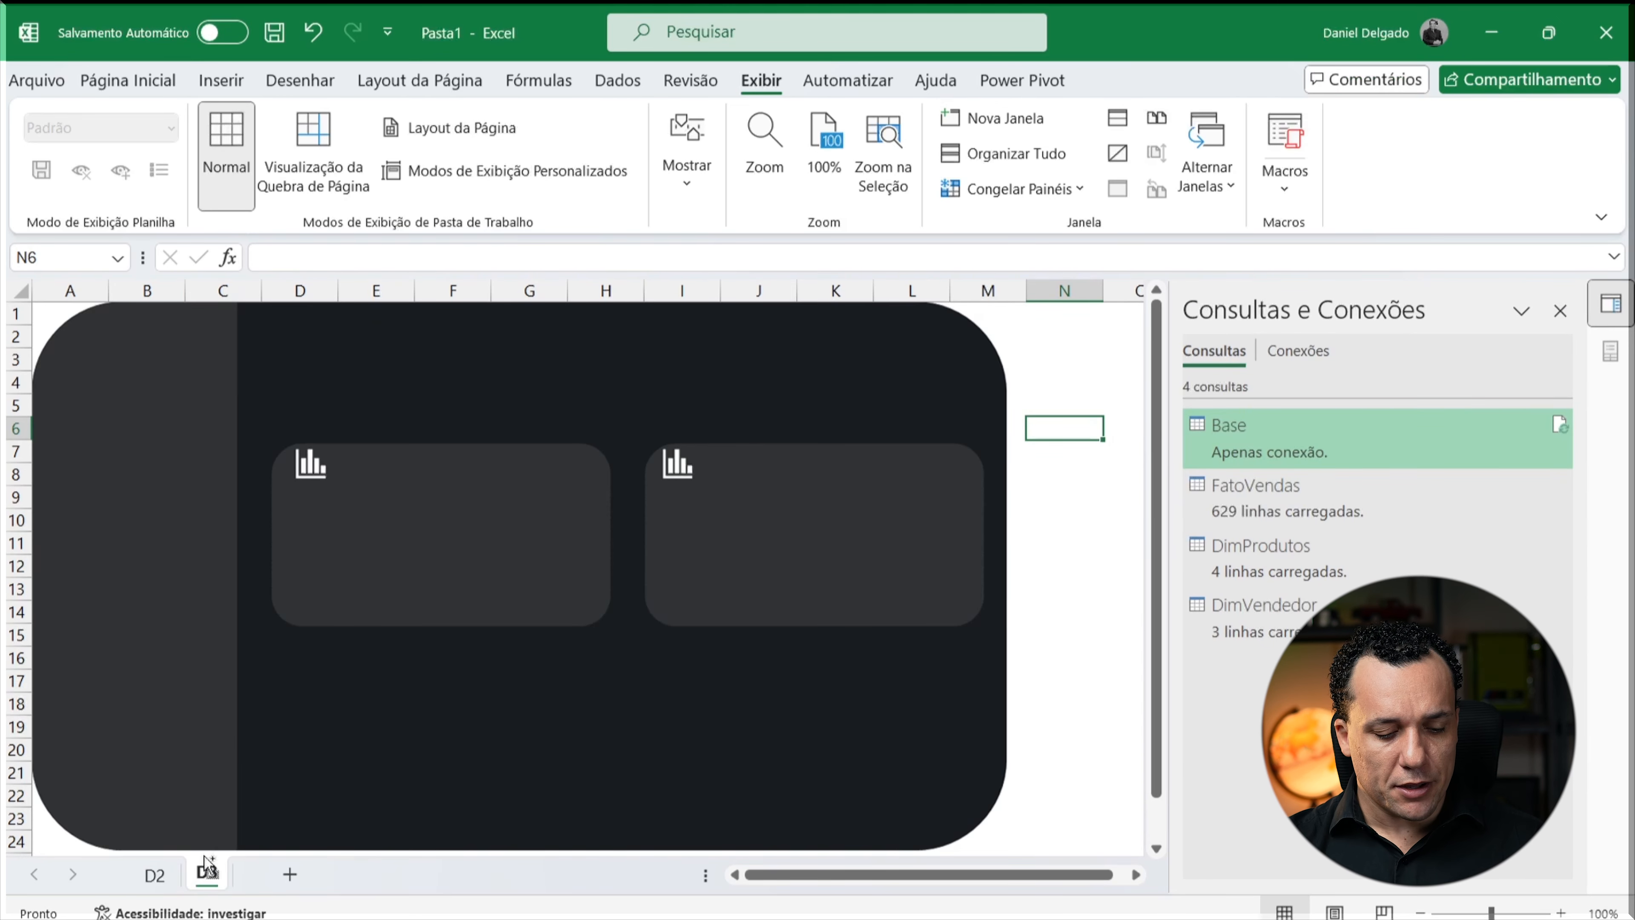
pyautogui.hotkey('ctrl', 'v')
pyautogui.moveTo(1082, 476)
pyautogui.mouseDown()
pyautogui.moveTo(866, 557)
pyautogui.moveTo(355, 498)
pyautogui.mouseUp()
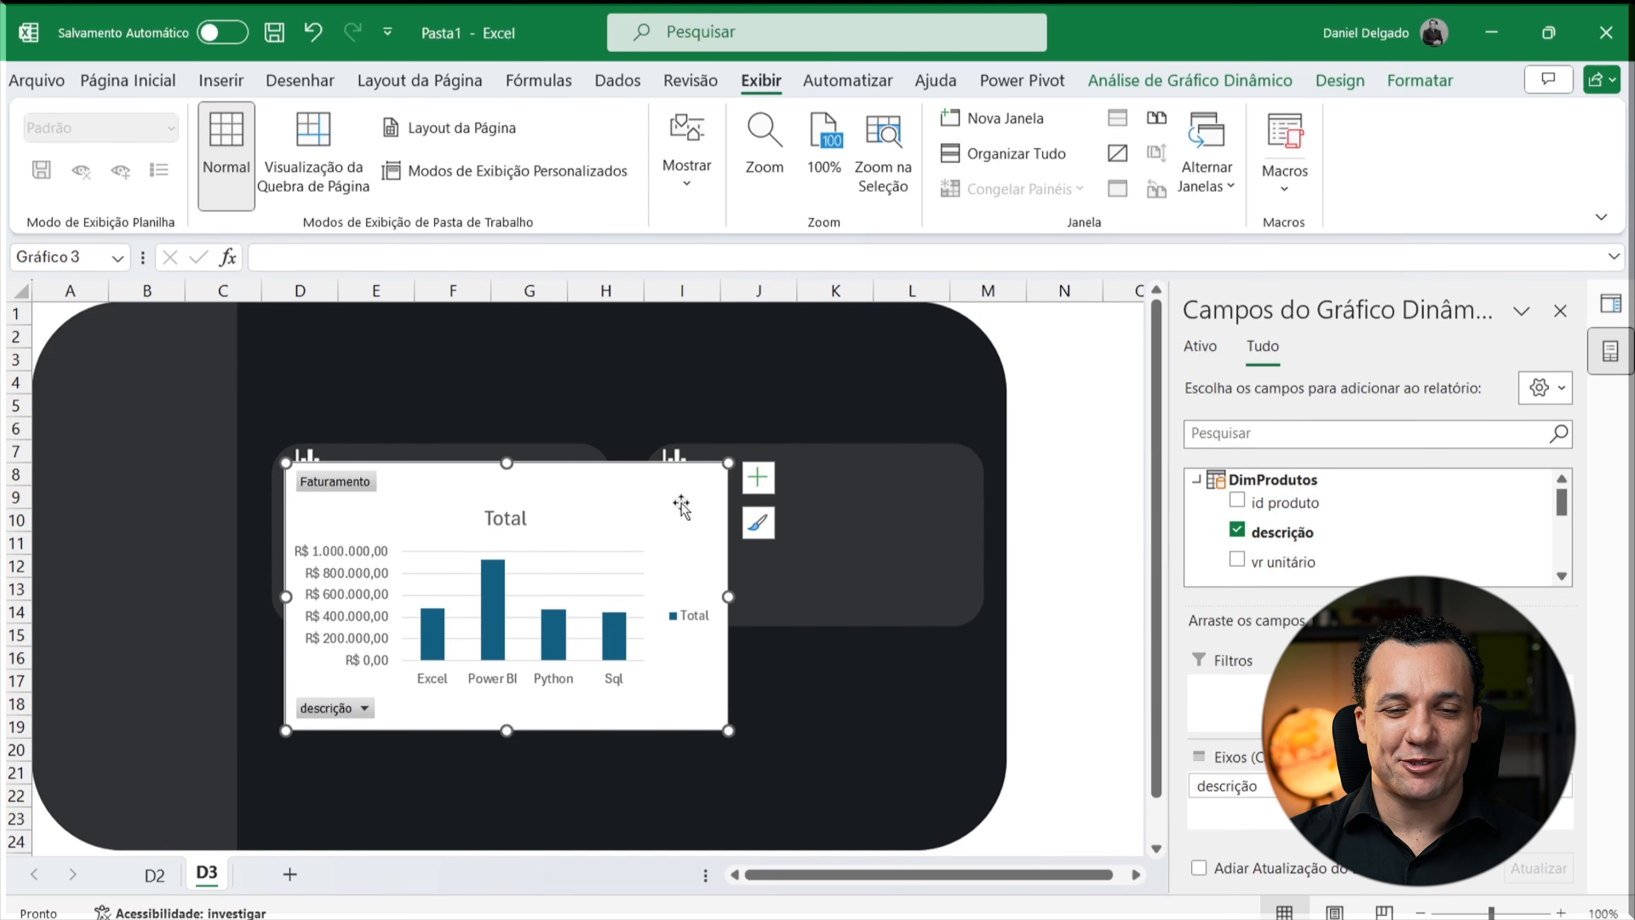
# Step: Set the PivotChart's chart area to no fill (Sem preenchimento)
pyautogui.rightClick(702, 486)
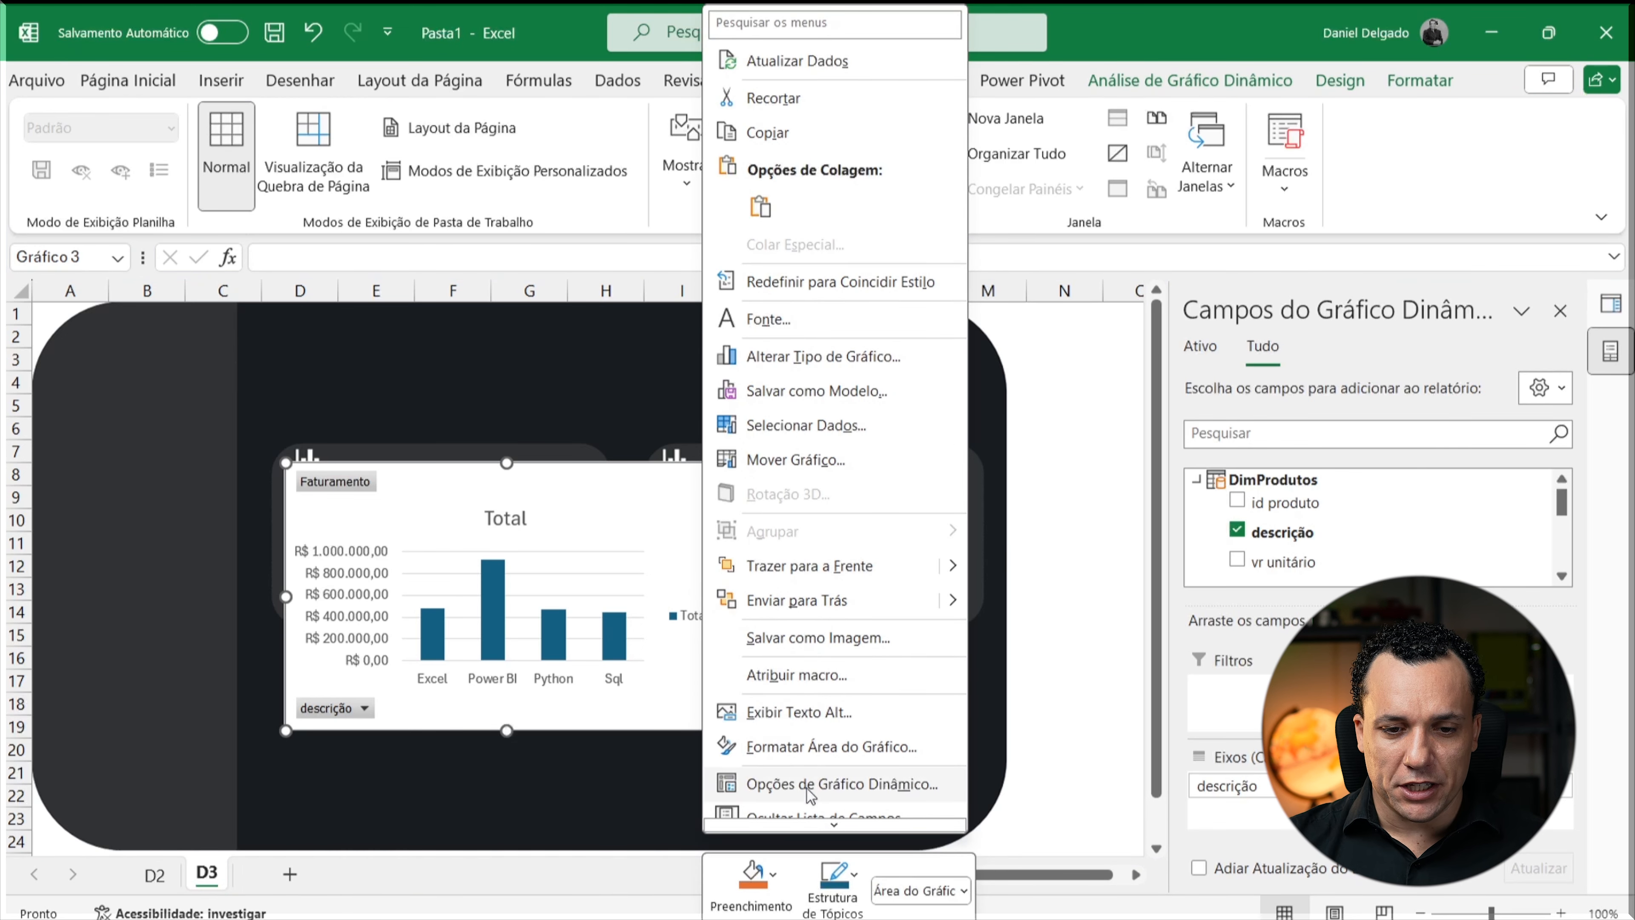
pyautogui.moveTo(825, 821)
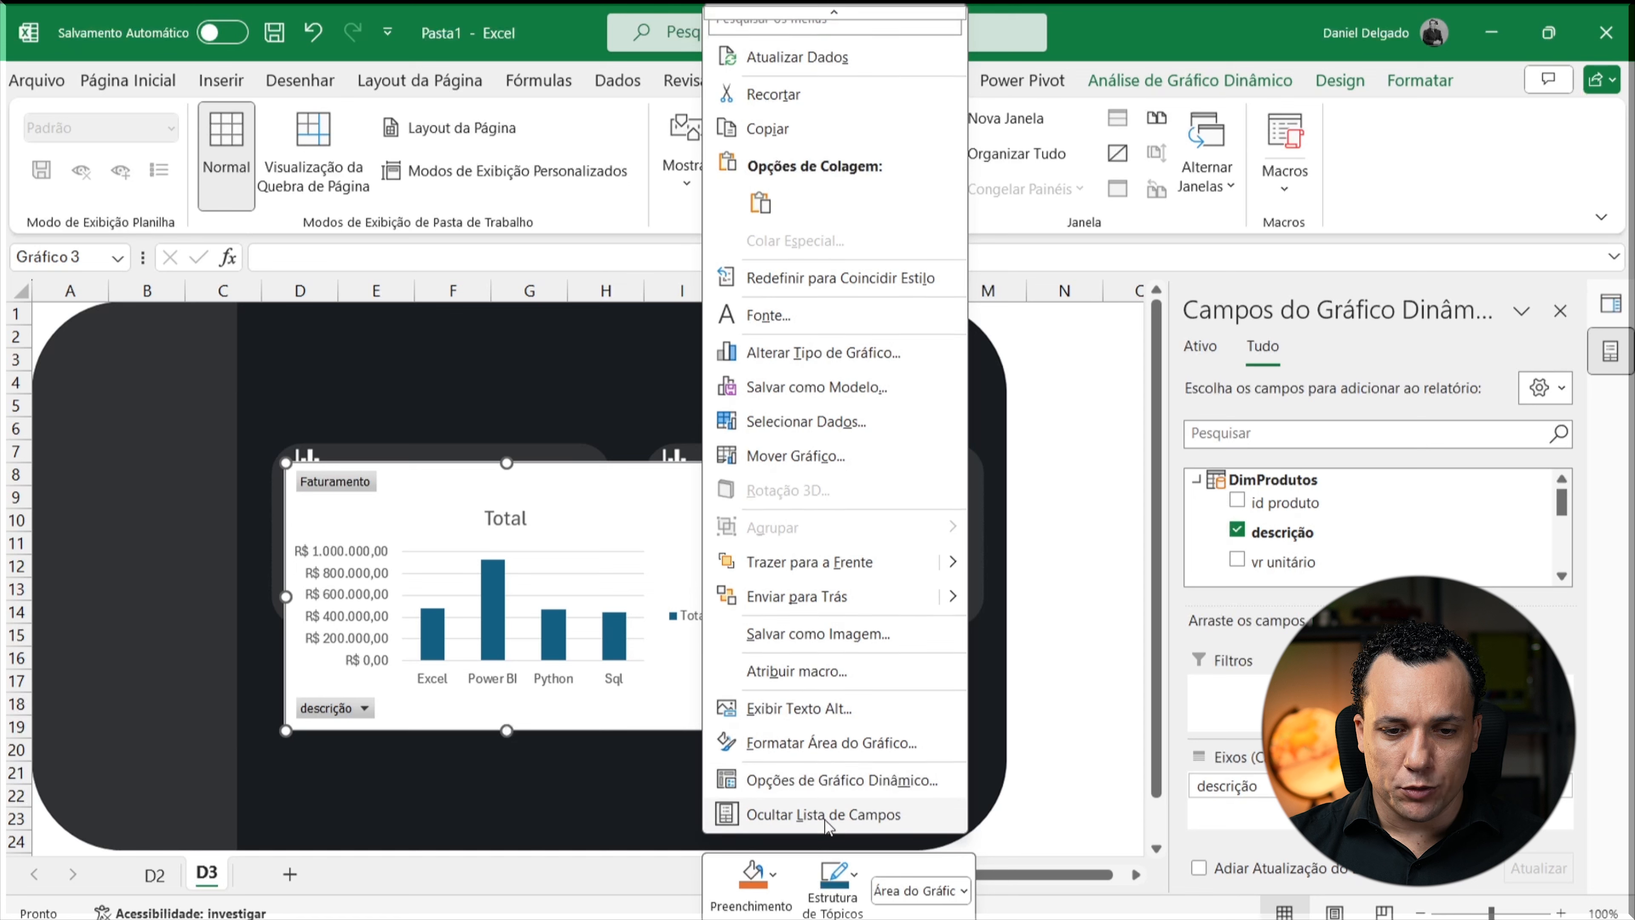
pyautogui.click(829, 742)
pyautogui.click(1332, 448)
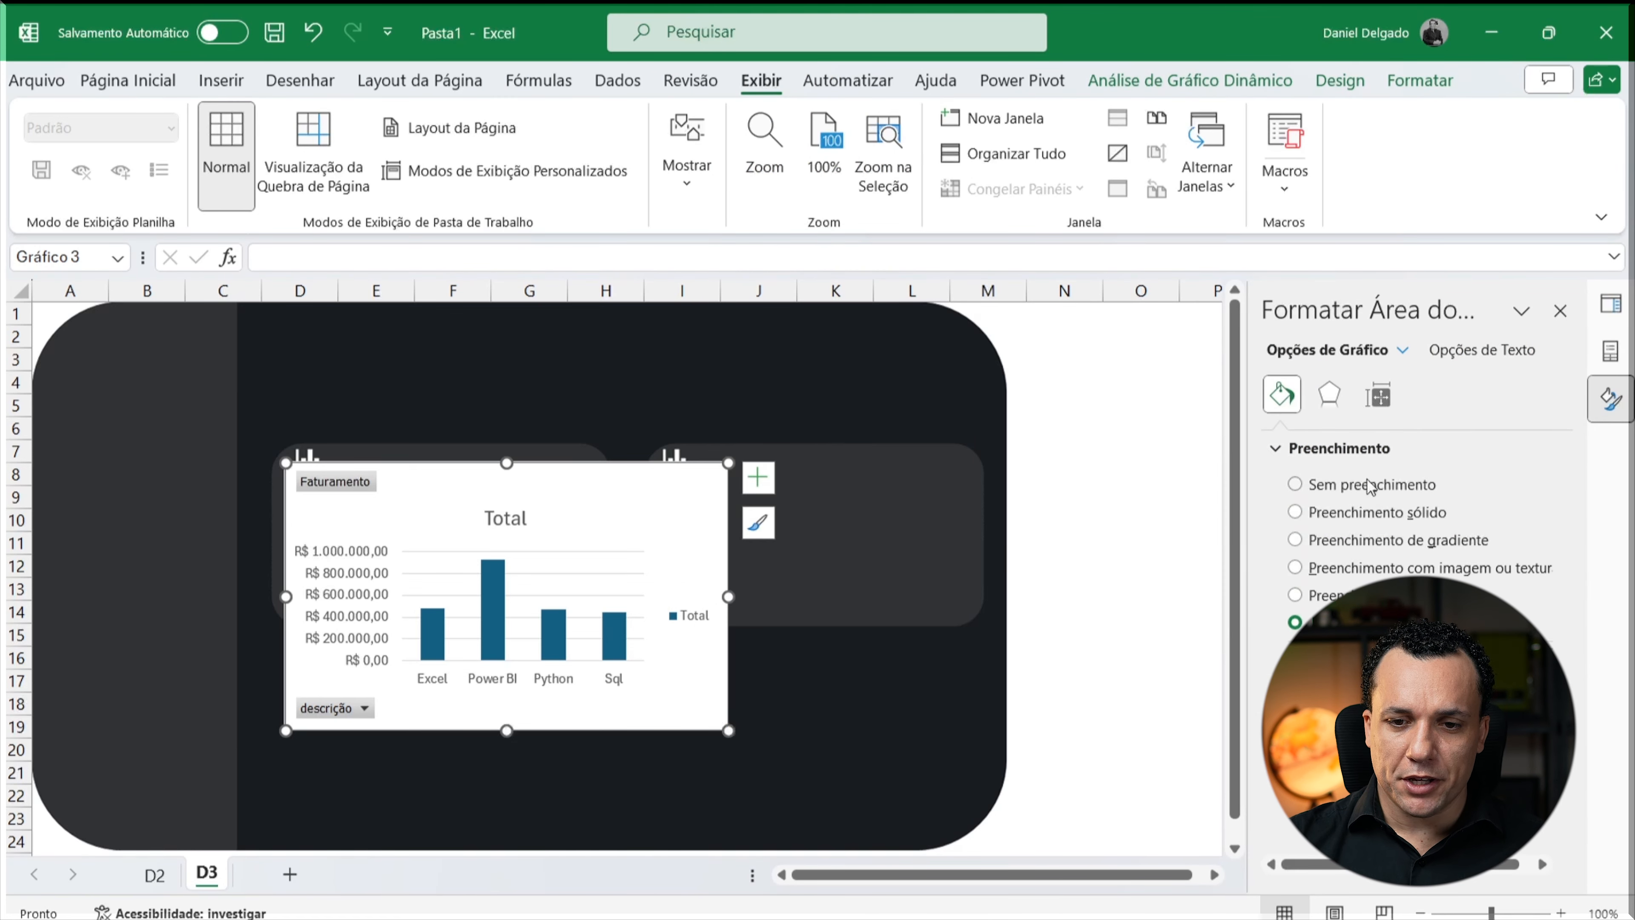
pyautogui.click(1295, 484)
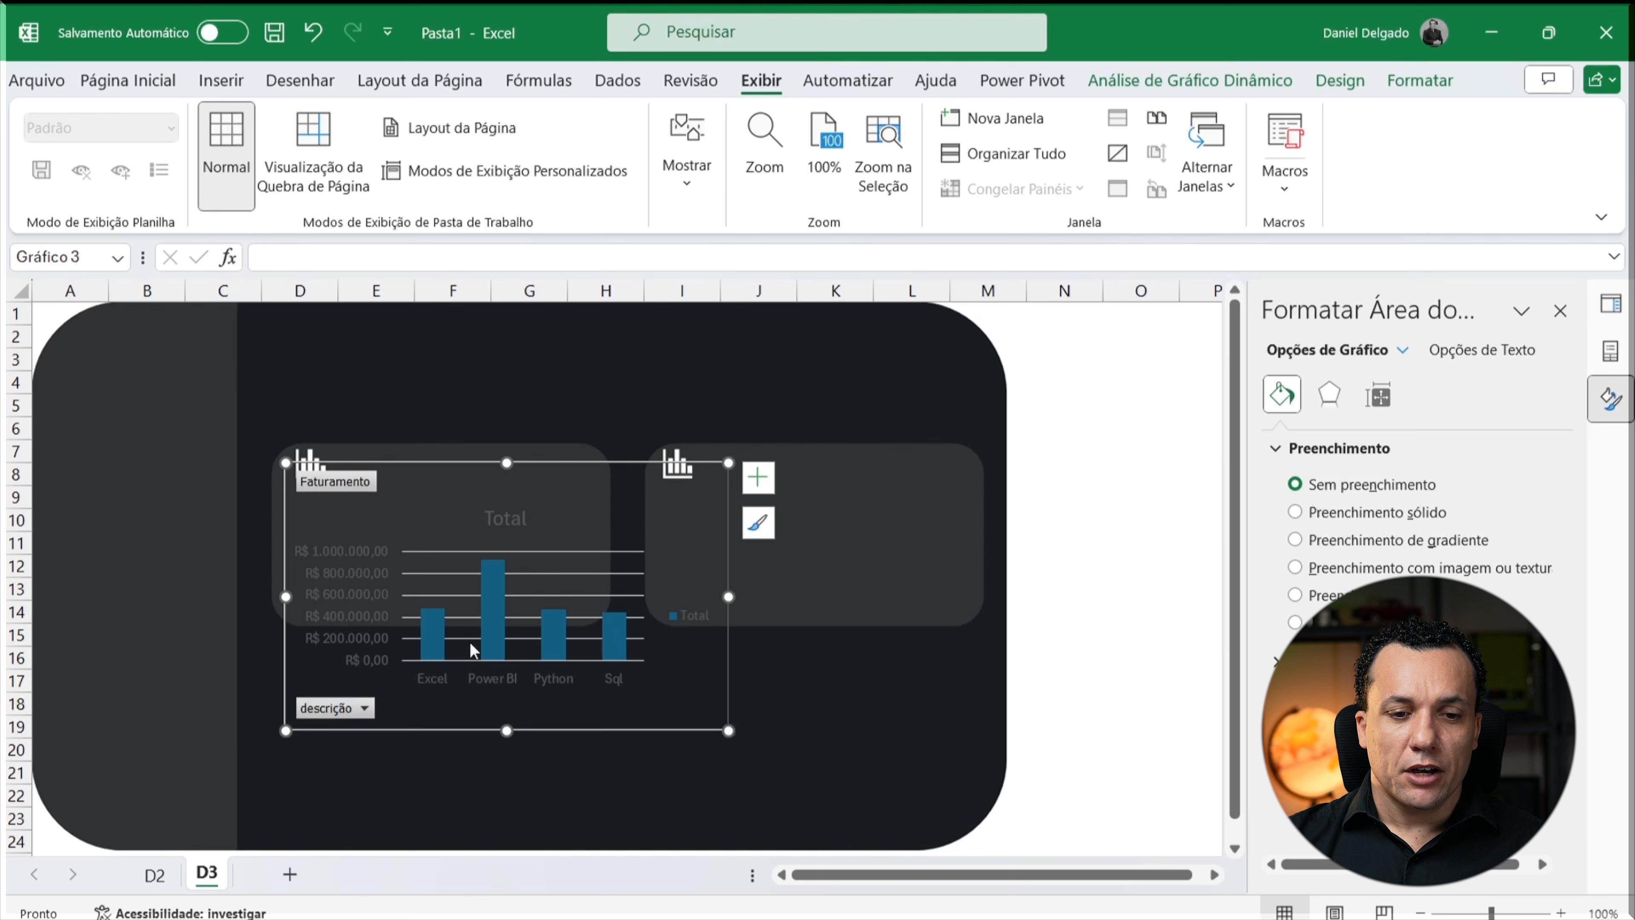
# Step: Delete the vertical value axis, horizontal gridlines, Total title and legend from the PivotChart
pyautogui.click(356, 582)
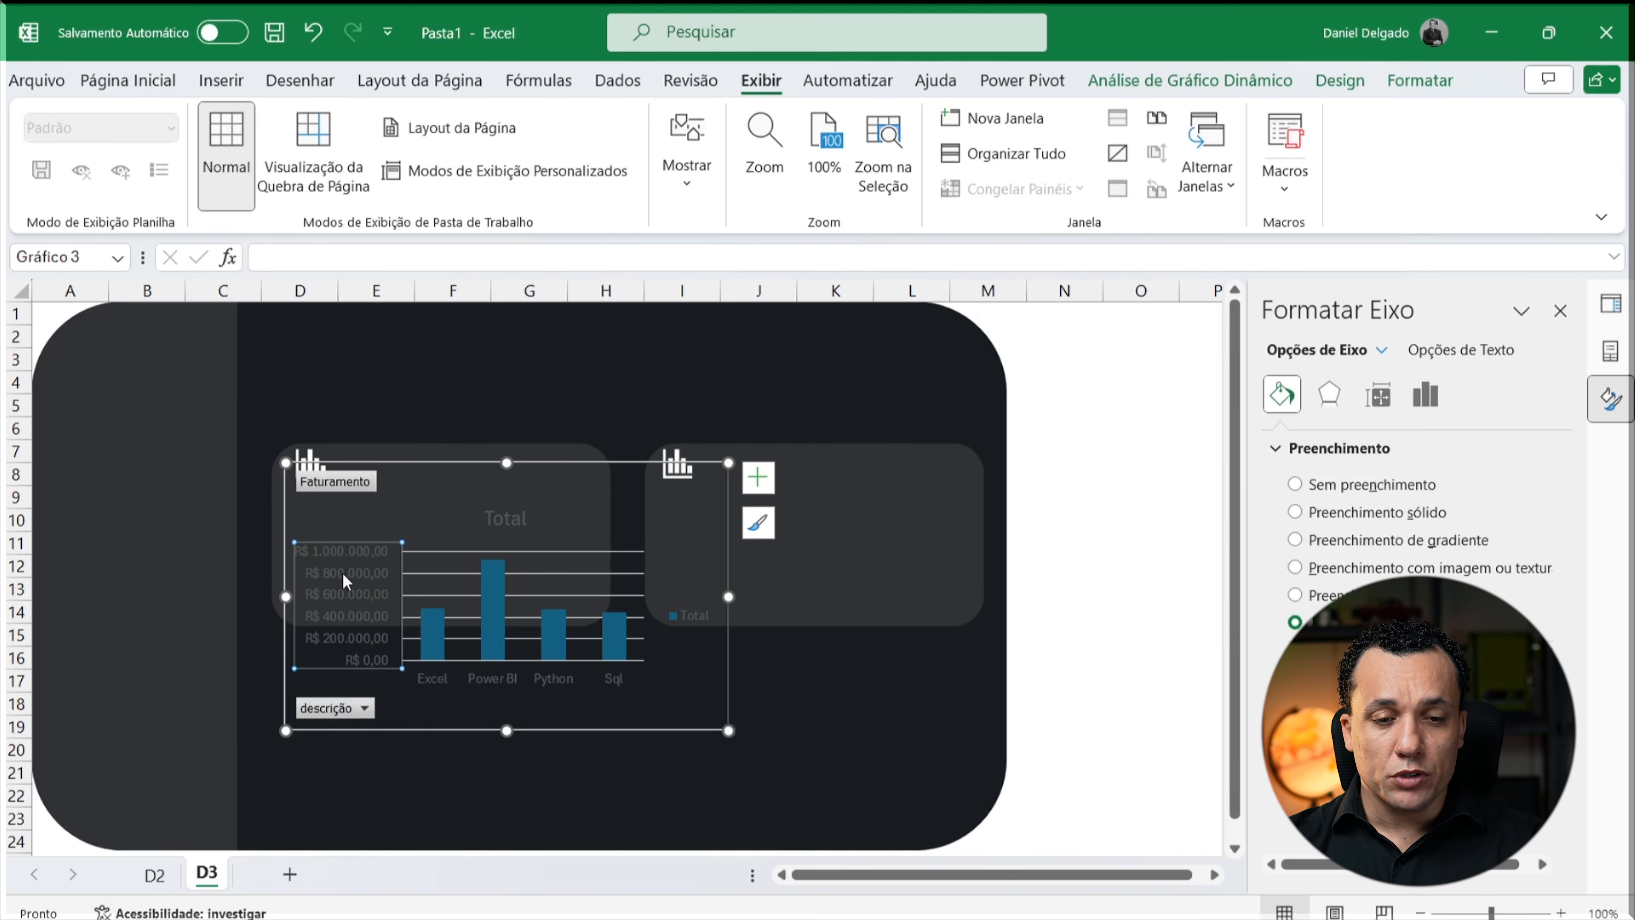
pyautogui.press('Delete')
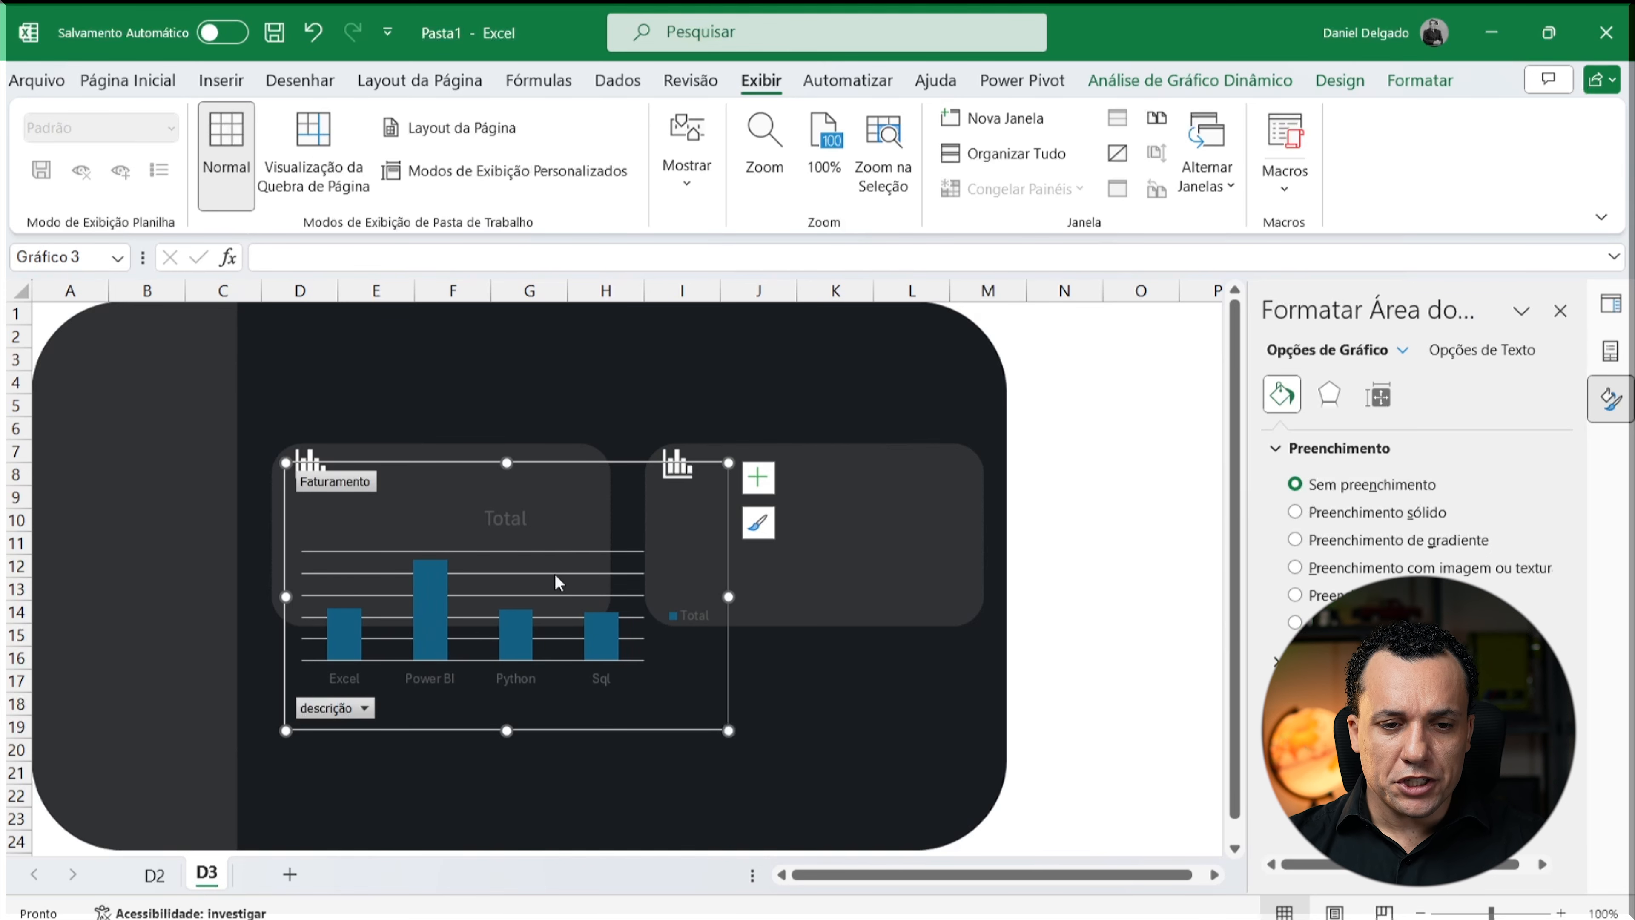
pyautogui.click(541, 573)
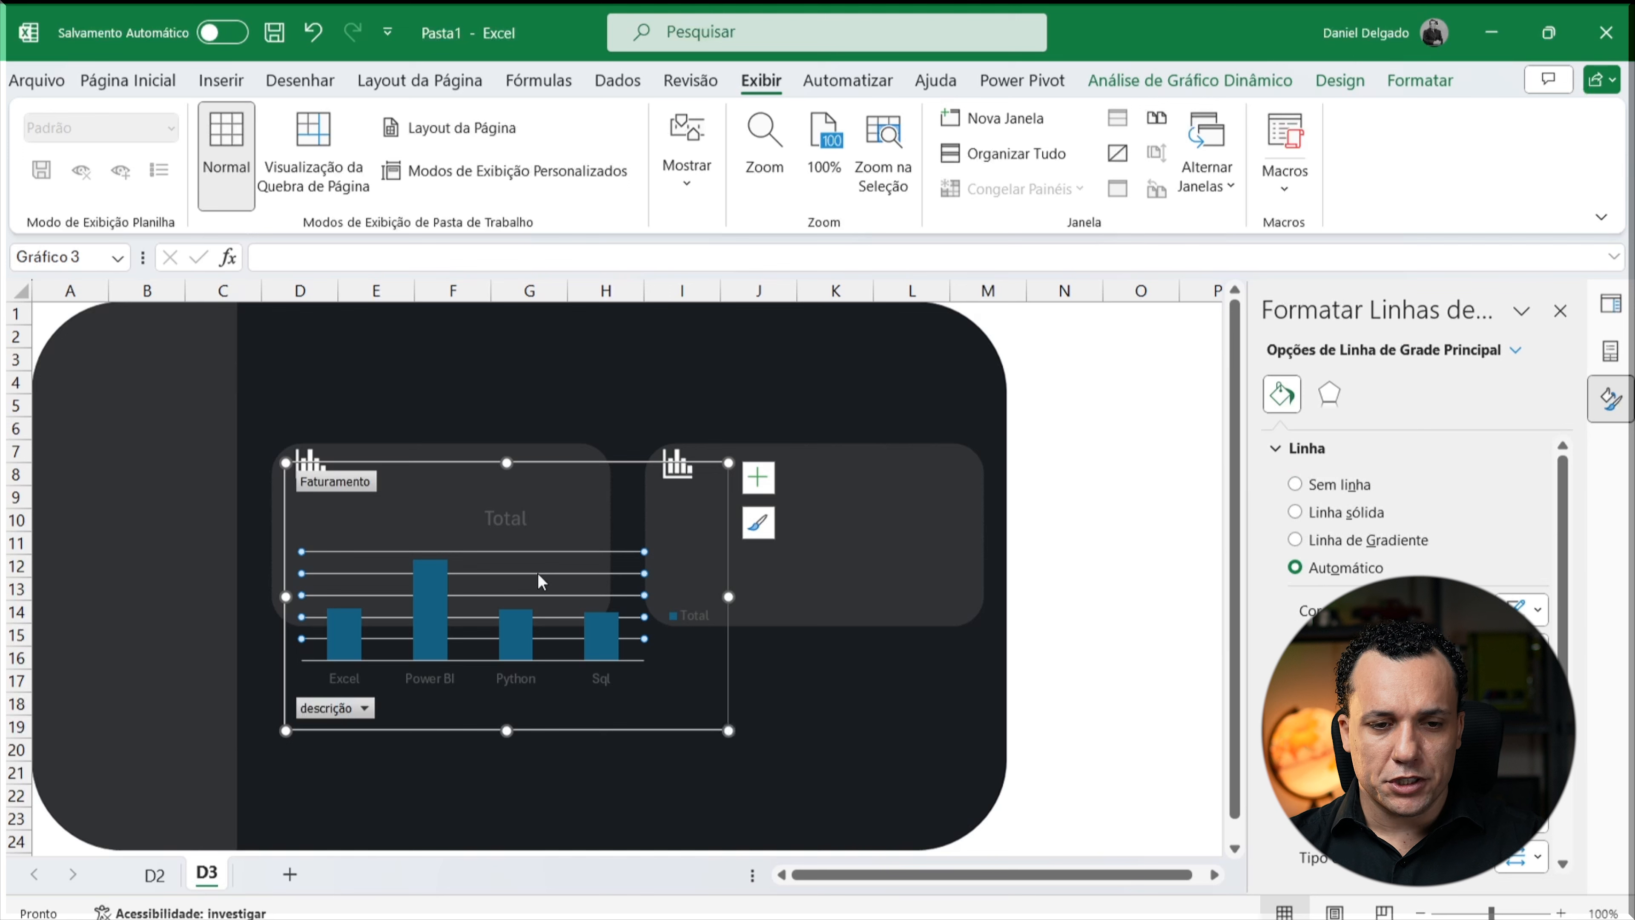
pyautogui.press('Delete')
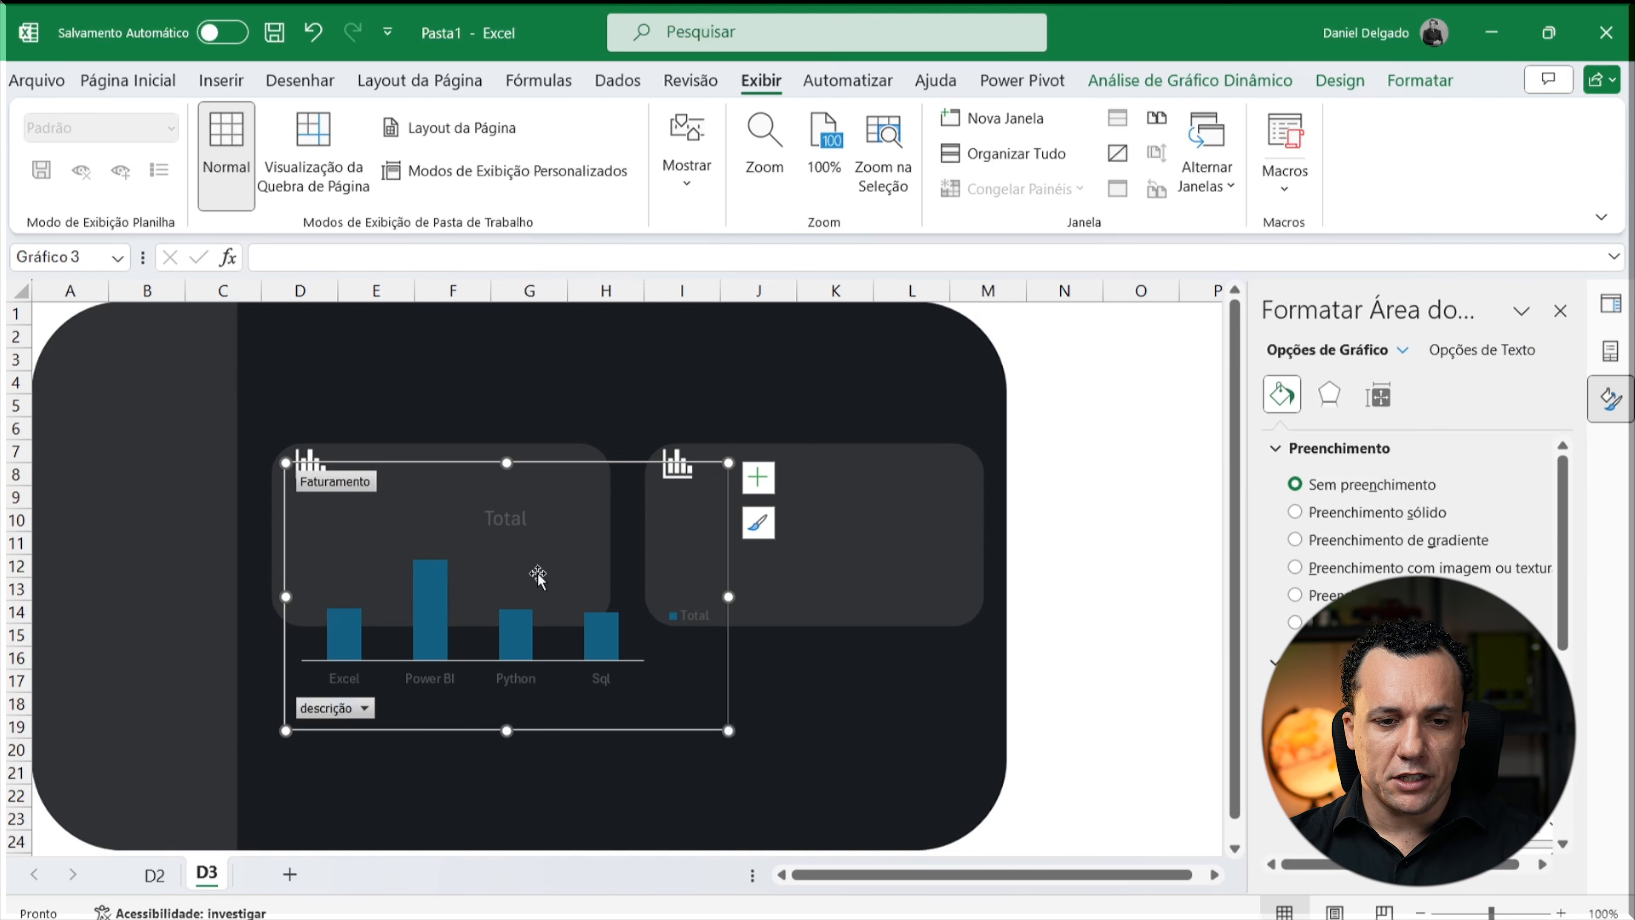
pyautogui.click(512, 521)
pyautogui.press('Delete')
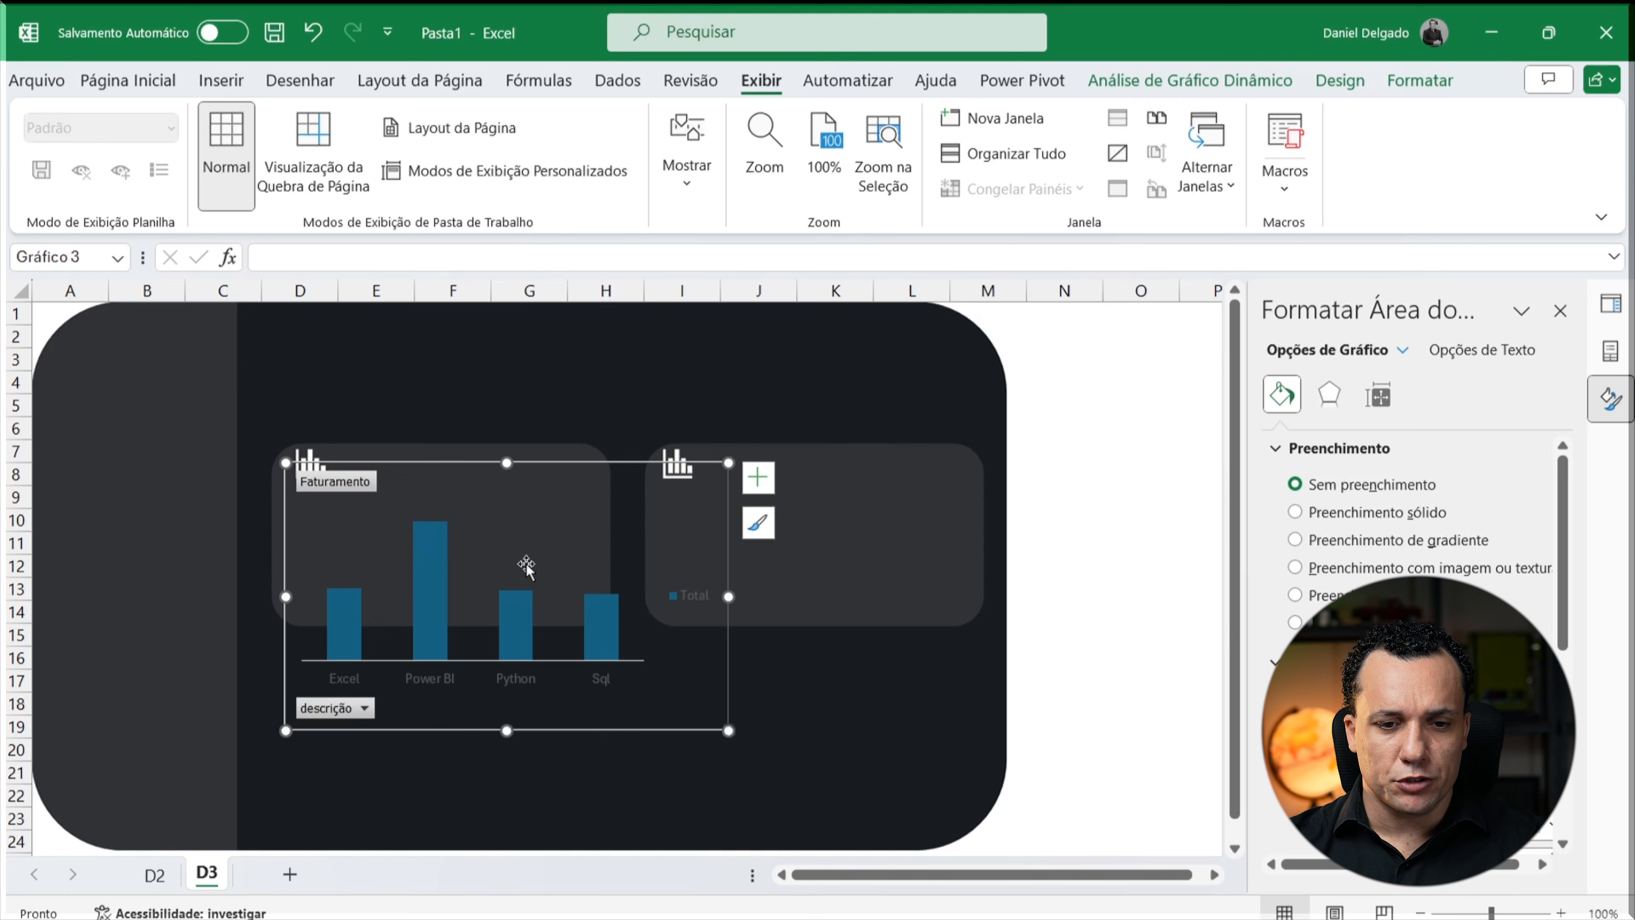
pyautogui.click(700, 603)
pyautogui.press('Delete')
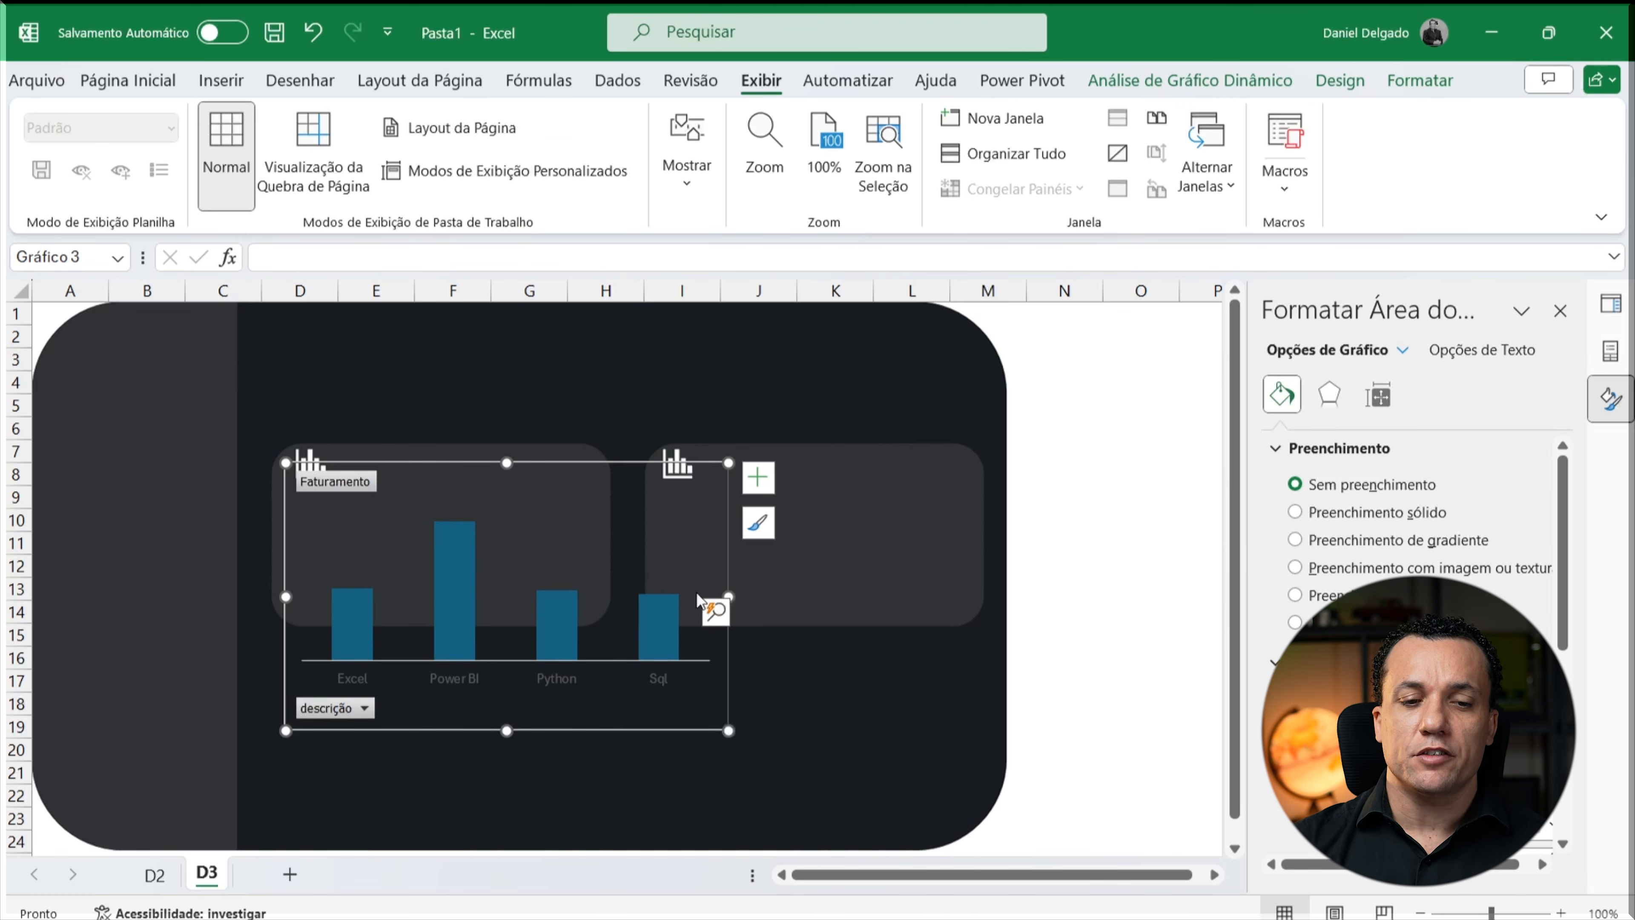
# Step: Add data labels to the Faturamento PivotChart and change its chart type to clustered column (Coluna Agrupada)
pyautogui.click(758, 477)
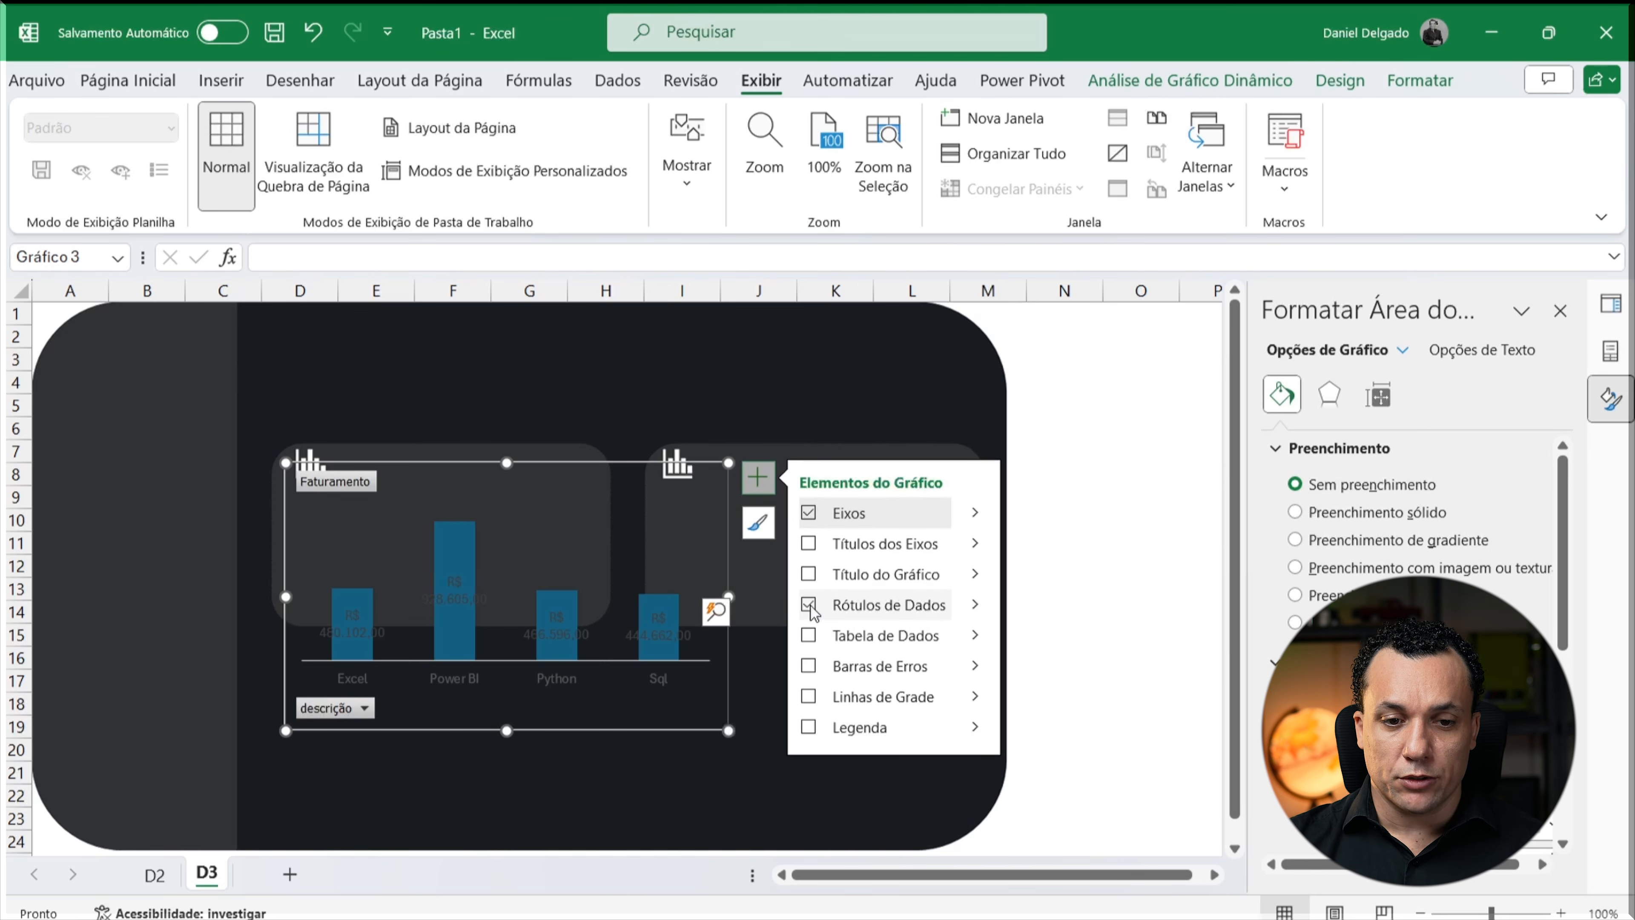
pyautogui.moveTo(965, 606)
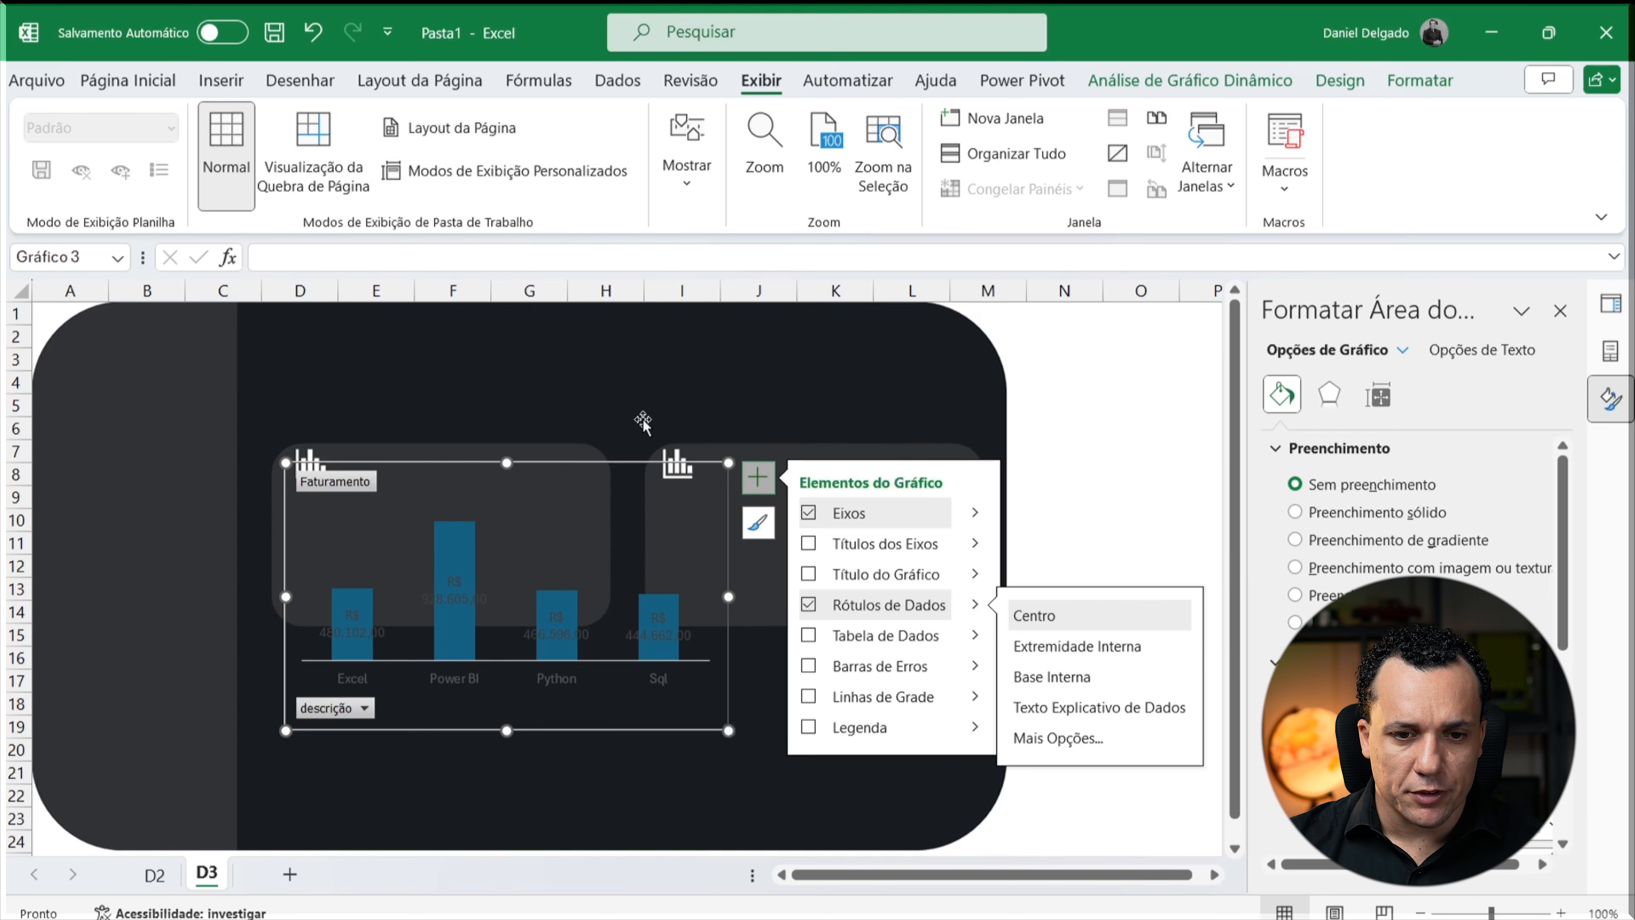
pyautogui.rightClick(583, 493)
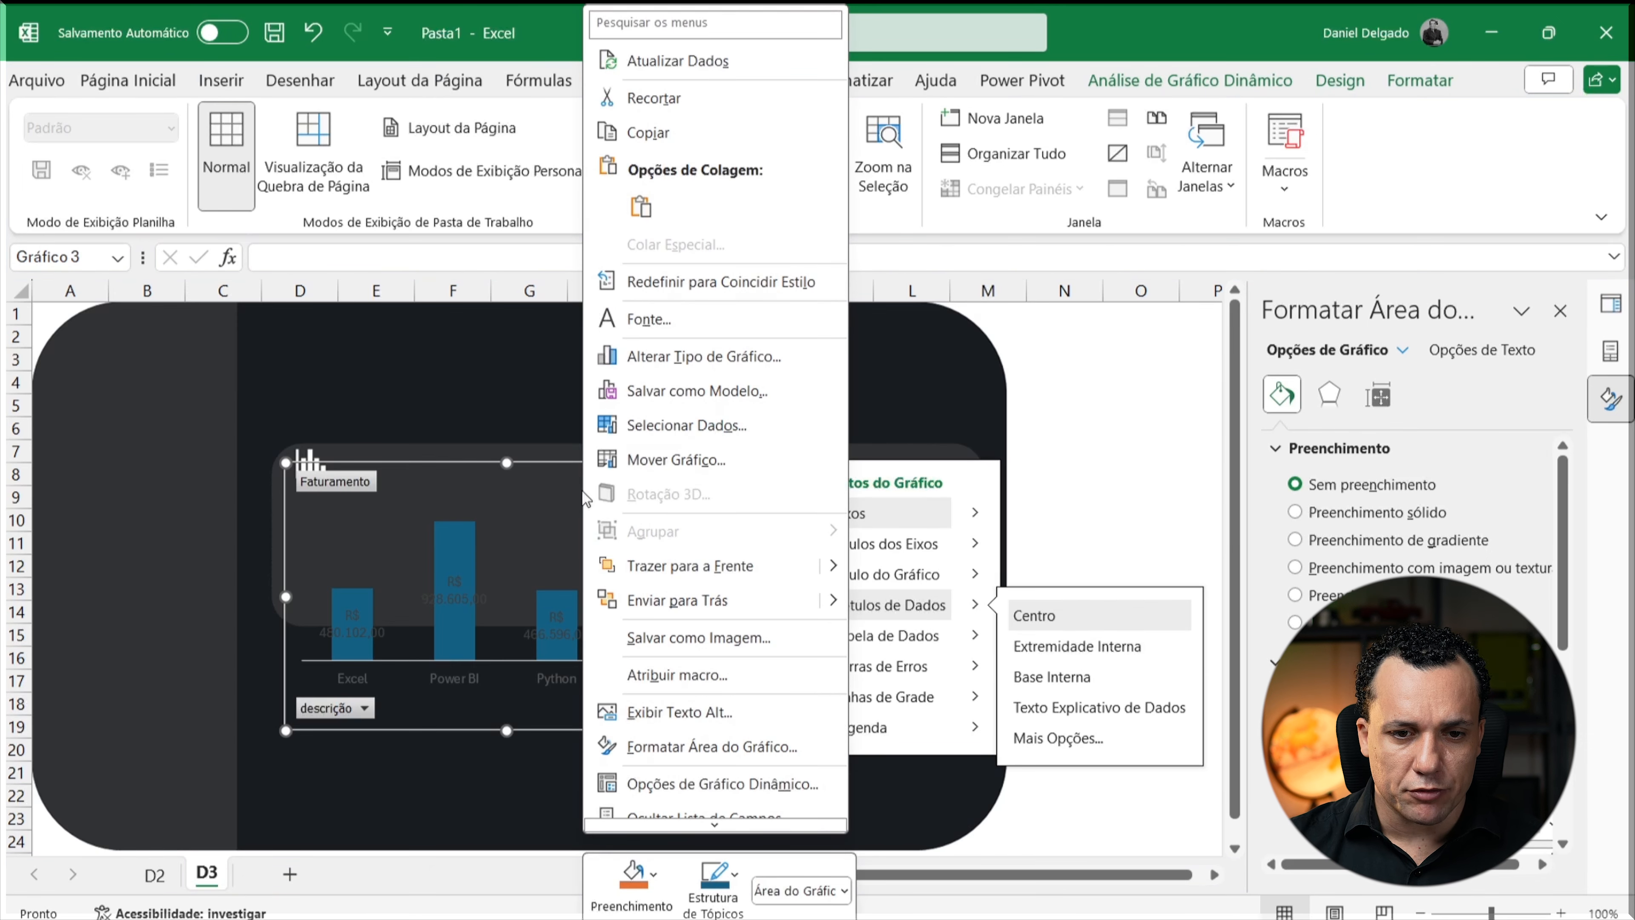
pyautogui.click(702, 358)
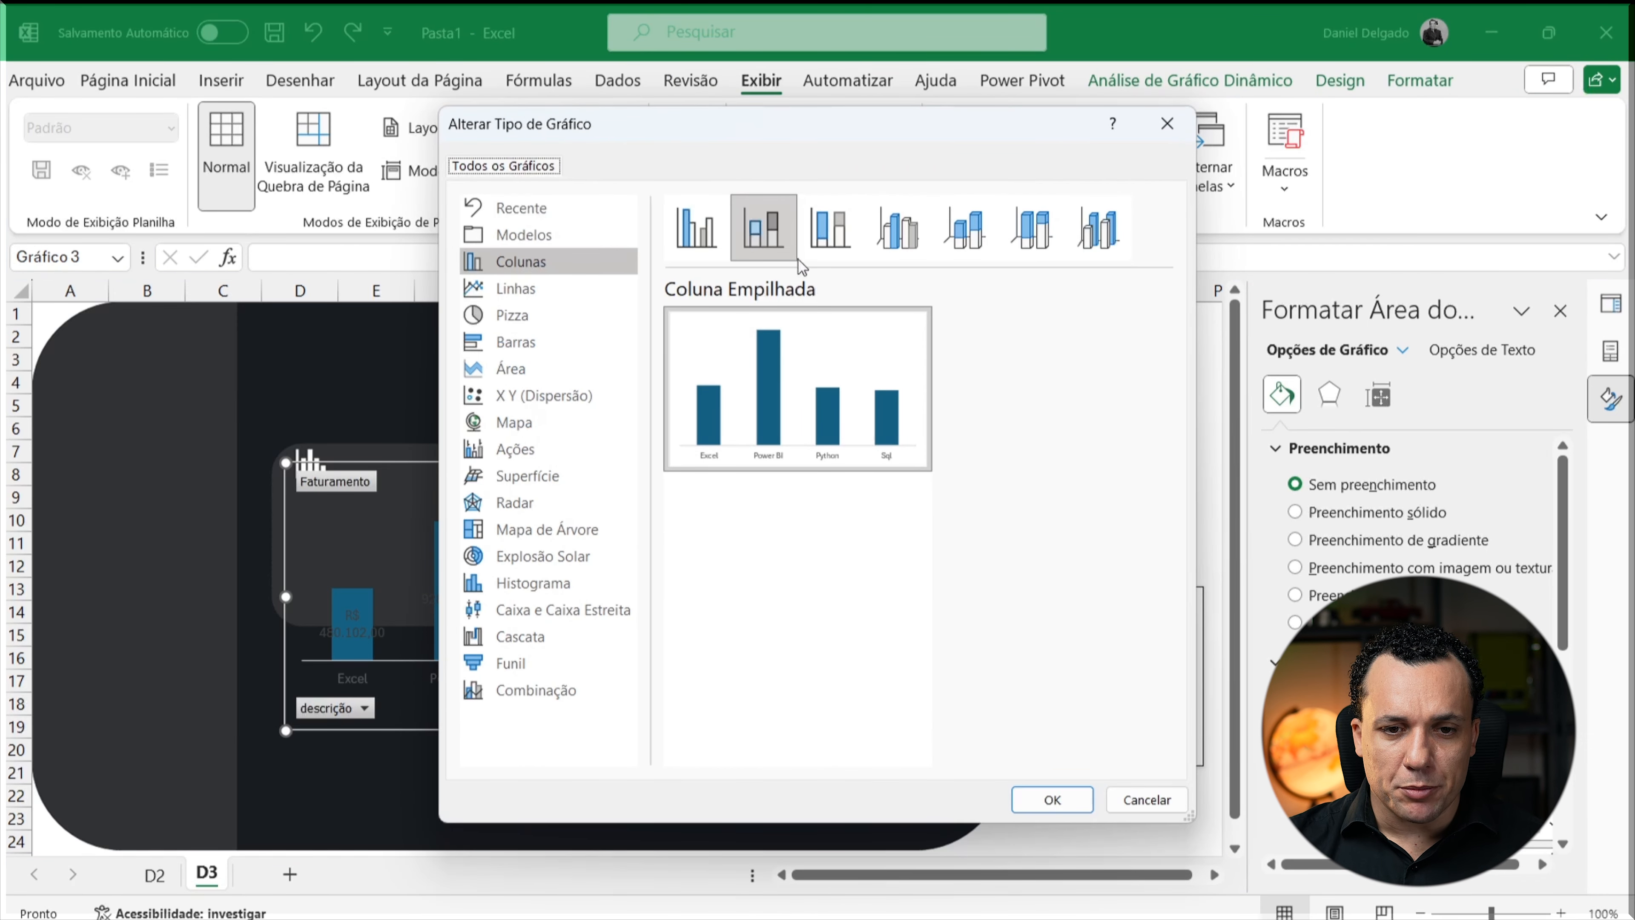
pyautogui.click(706, 235)
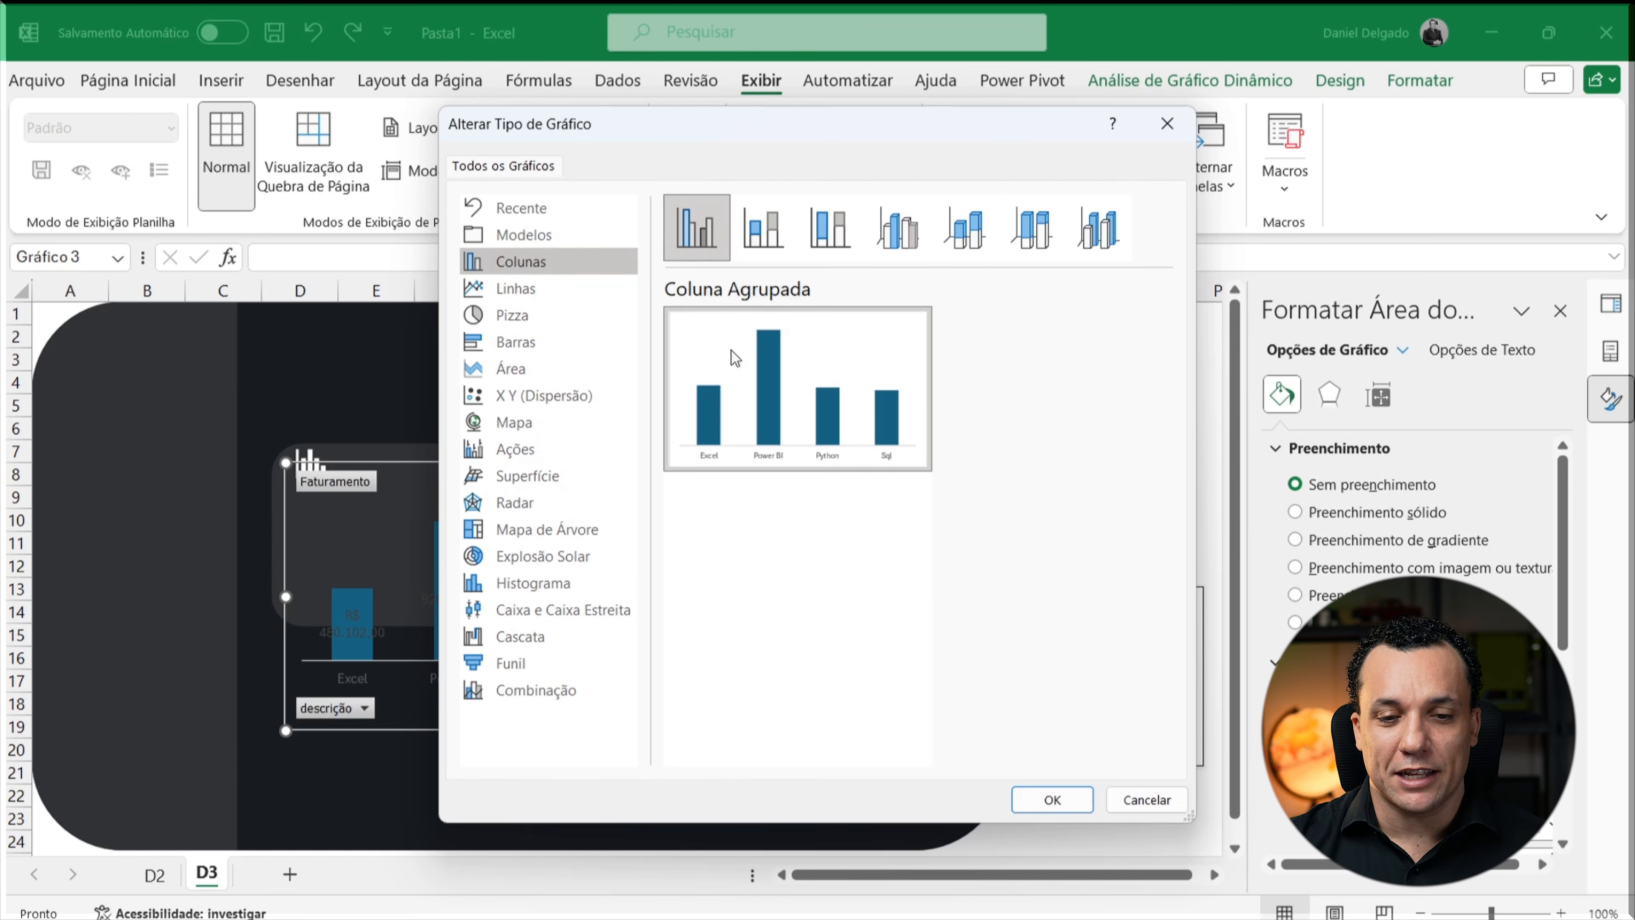
pyautogui.click(1076, 799)
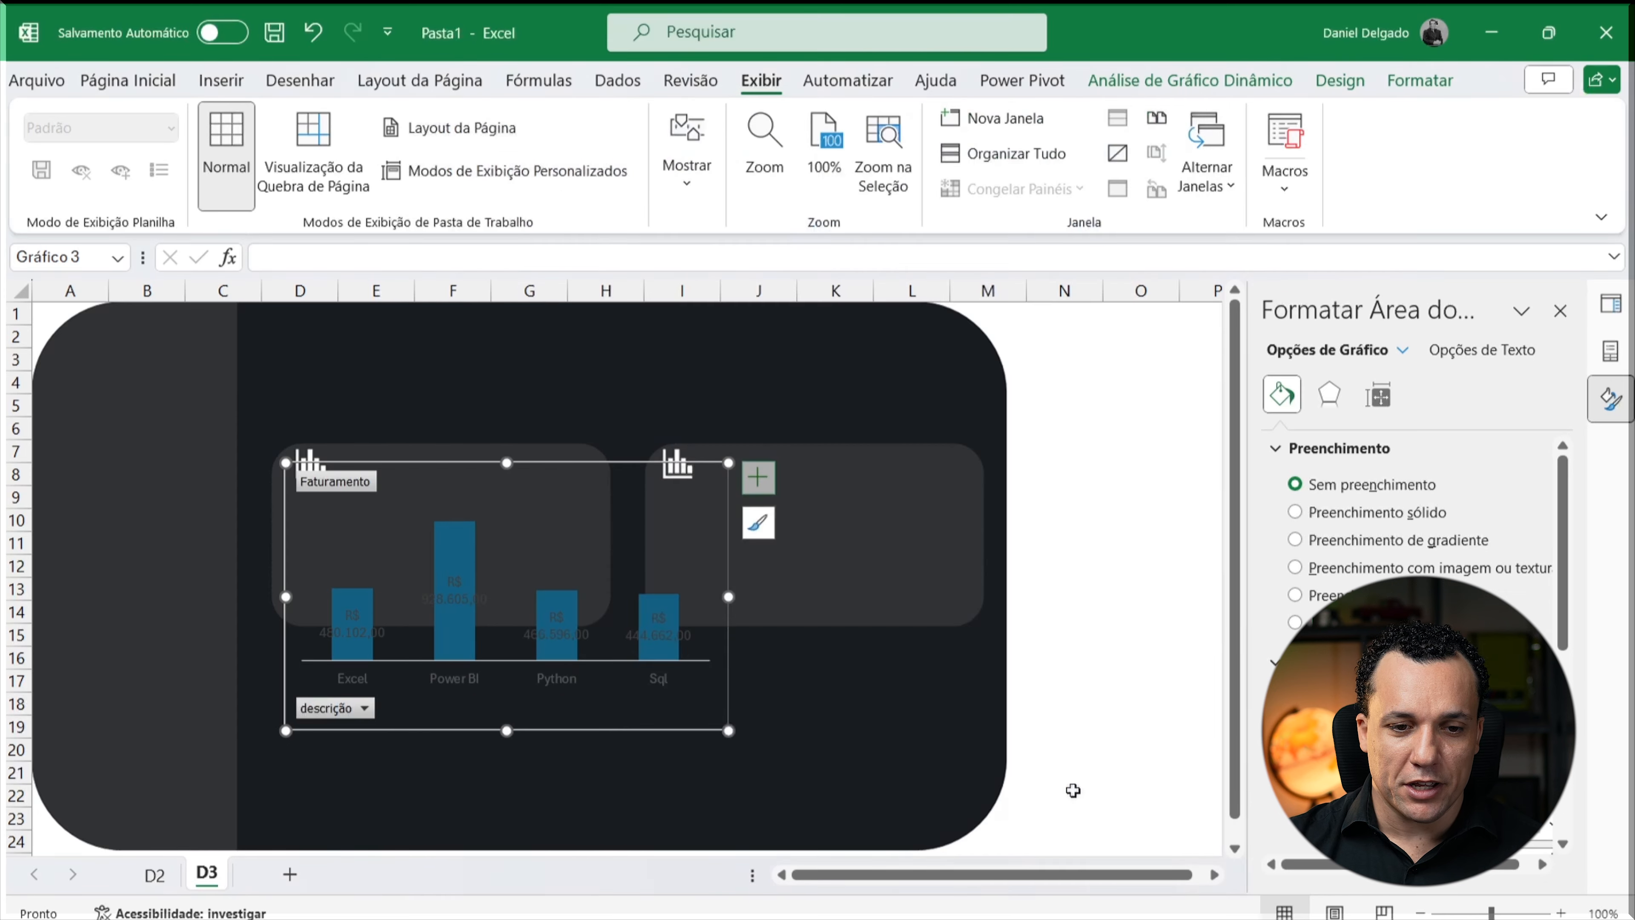
# Step: Delete the PivotChart's centered data labels and add new ones at the outside end (Extremidade Externa) of the columns
pyautogui.click(669, 634)
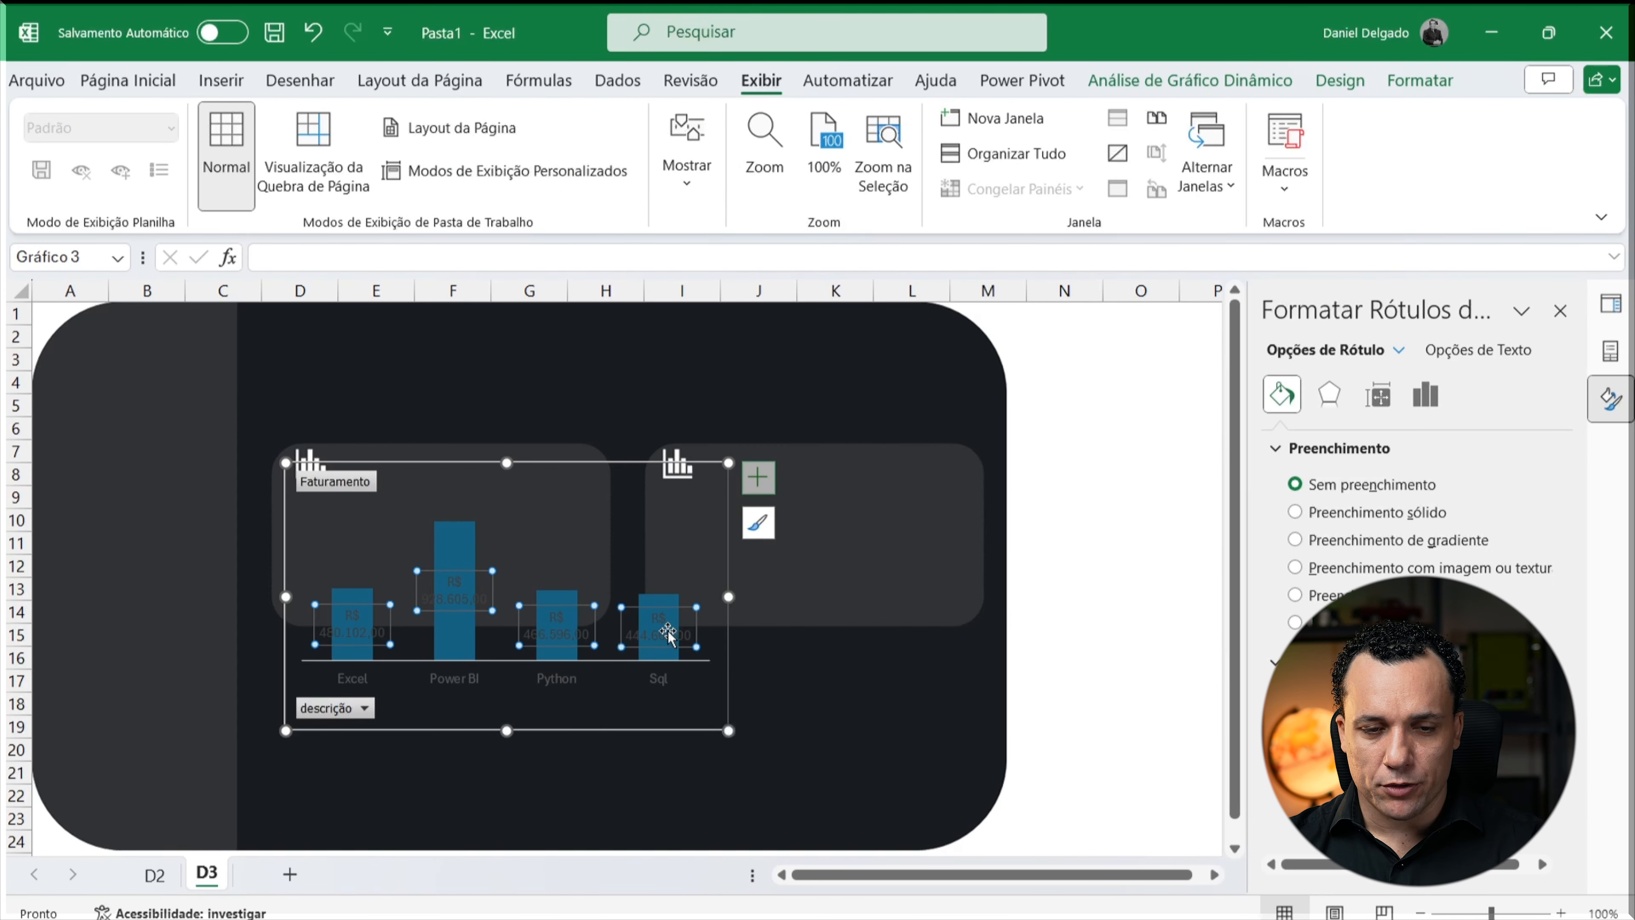
pyautogui.press('Delete')
pyautogui.click(756, 490)
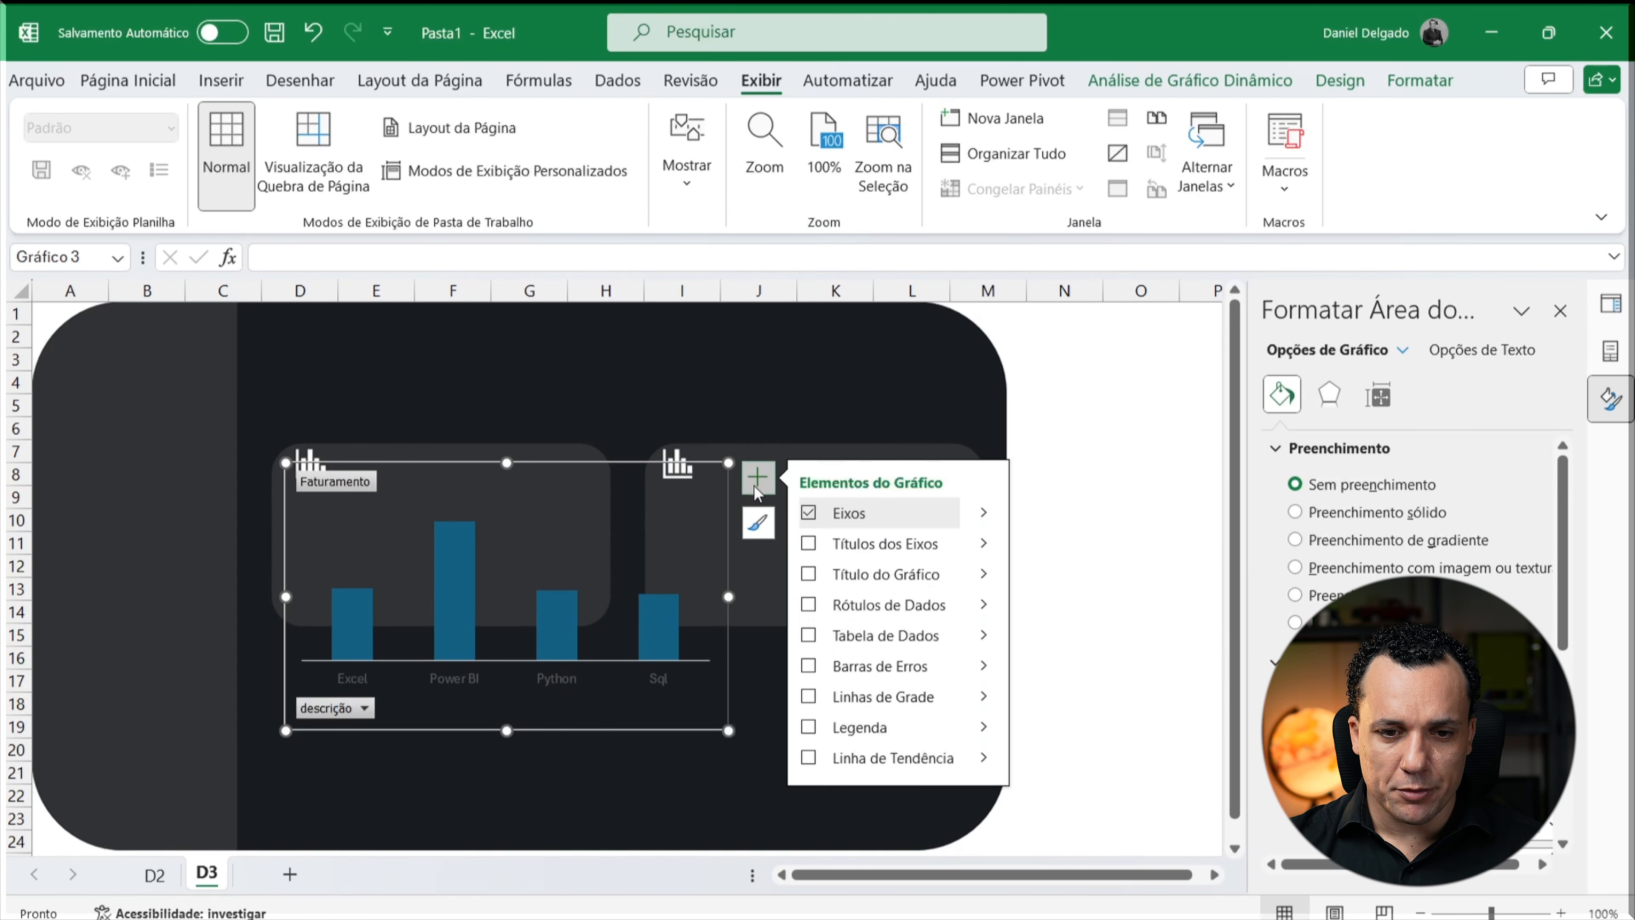
pyautogui.click(984, 605)
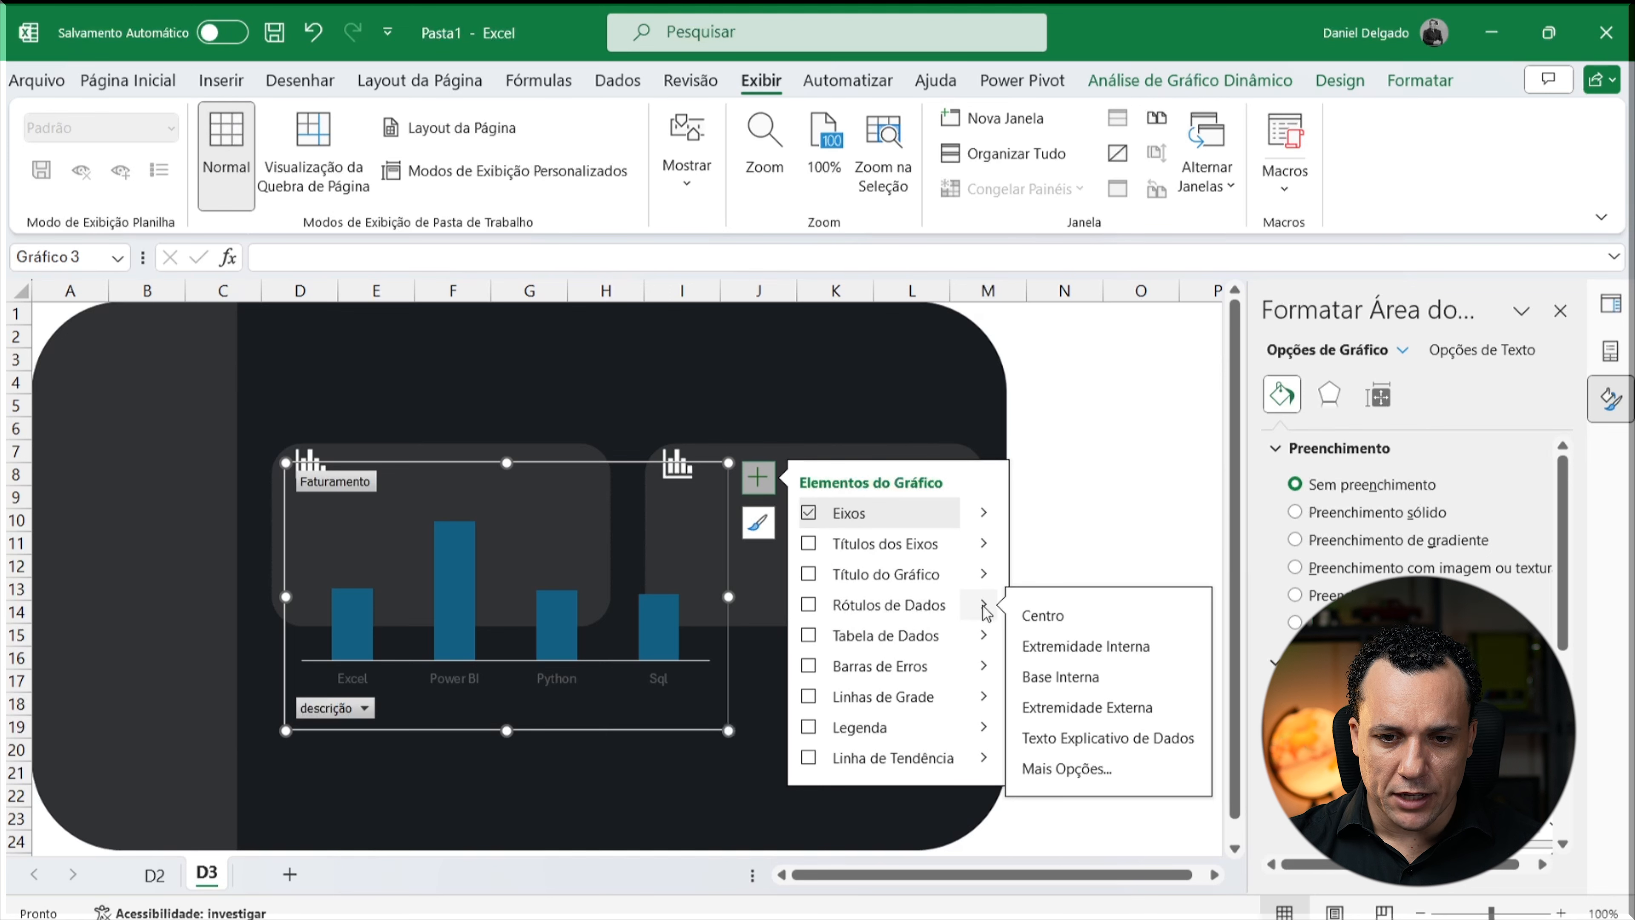
pyautogui.click(1088, 708)
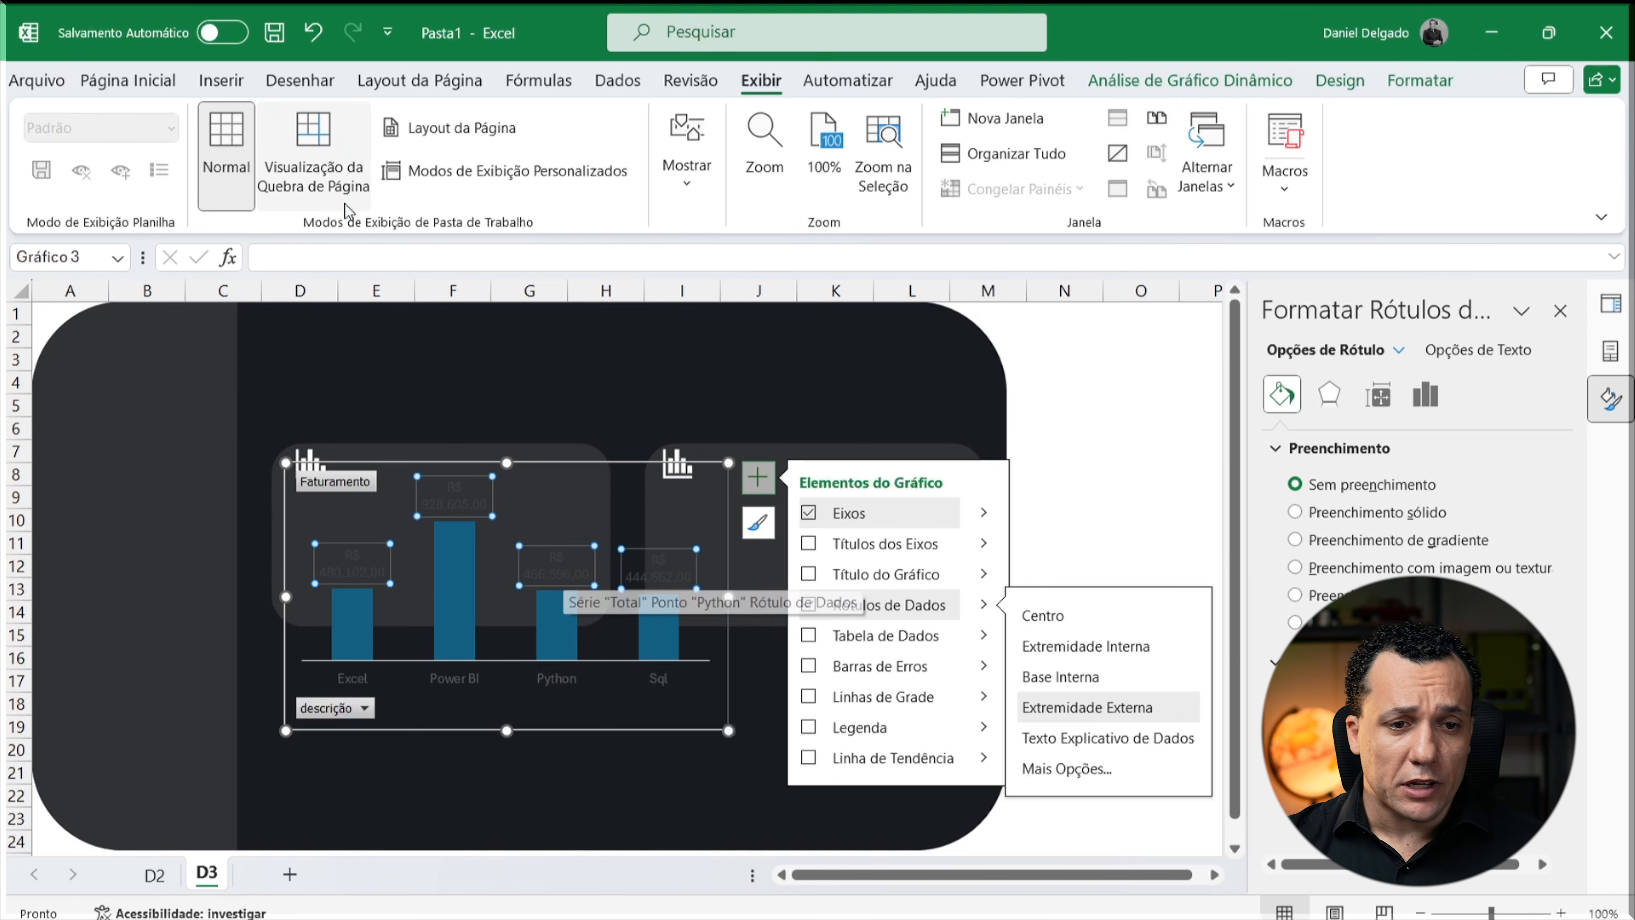
# Step: Set the font color of the PivotChart's data labels to a light gray theme color
pyautogui.click(128, 80)
pyautogui.click(468, 169)
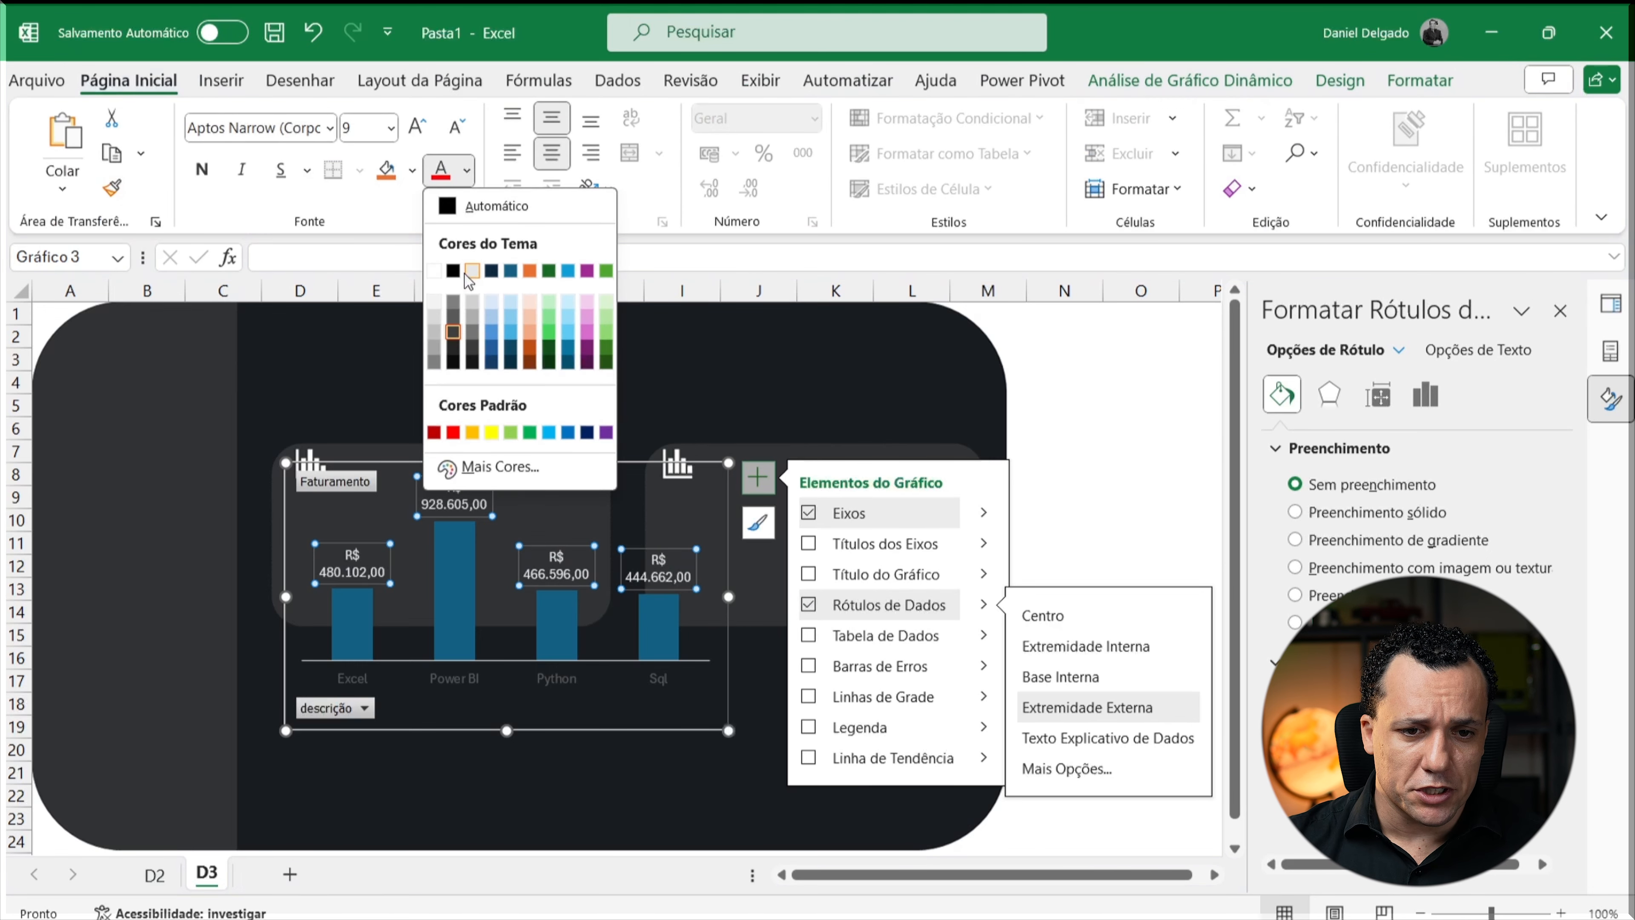
pyautogui.click(435, 319)
pyautogui.click(526, 380)
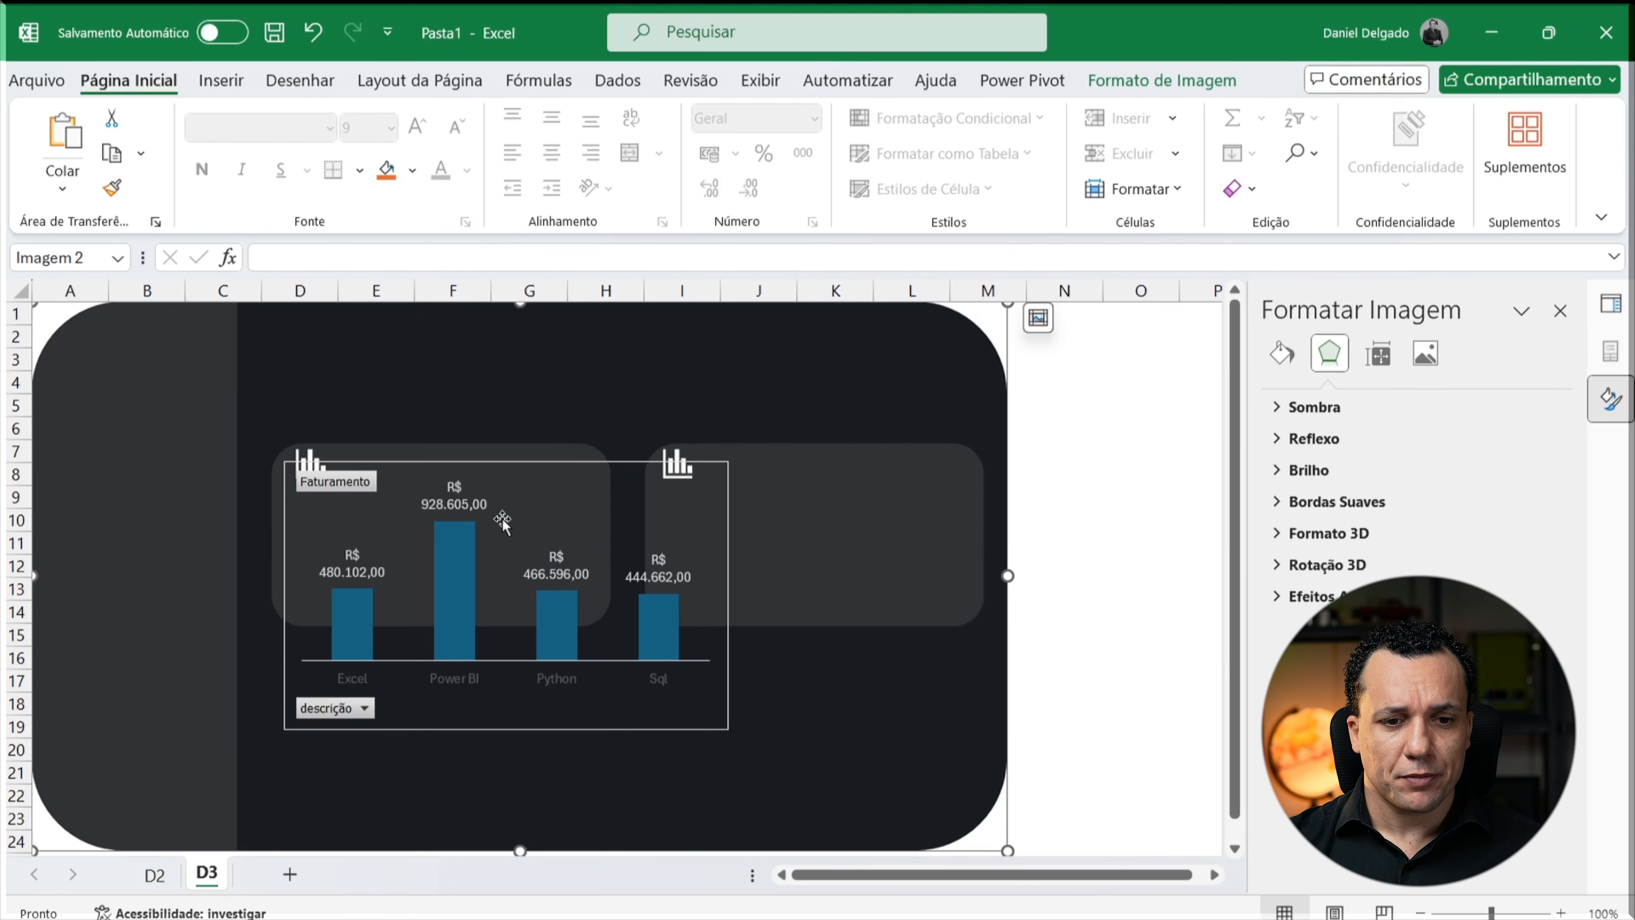
# Step: Remove the outline from the PivotChart's chart area (Sem Contorno)
pyautogui.click(592, 462)
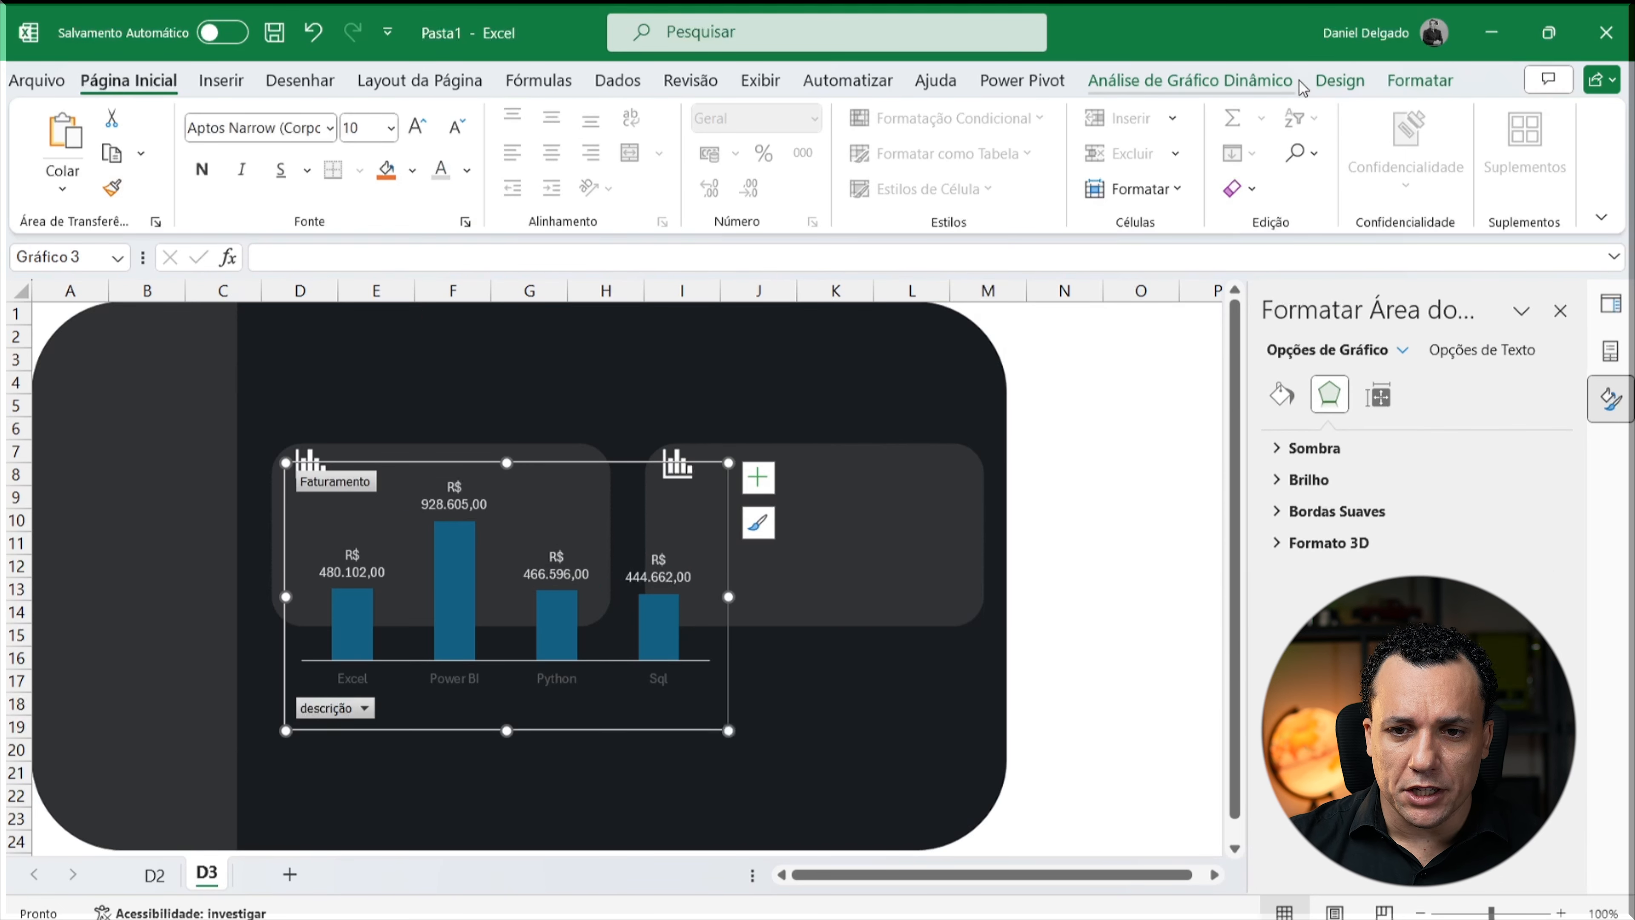
pyautogui.click(1419, 80)
pyautogui.click(904, 154)
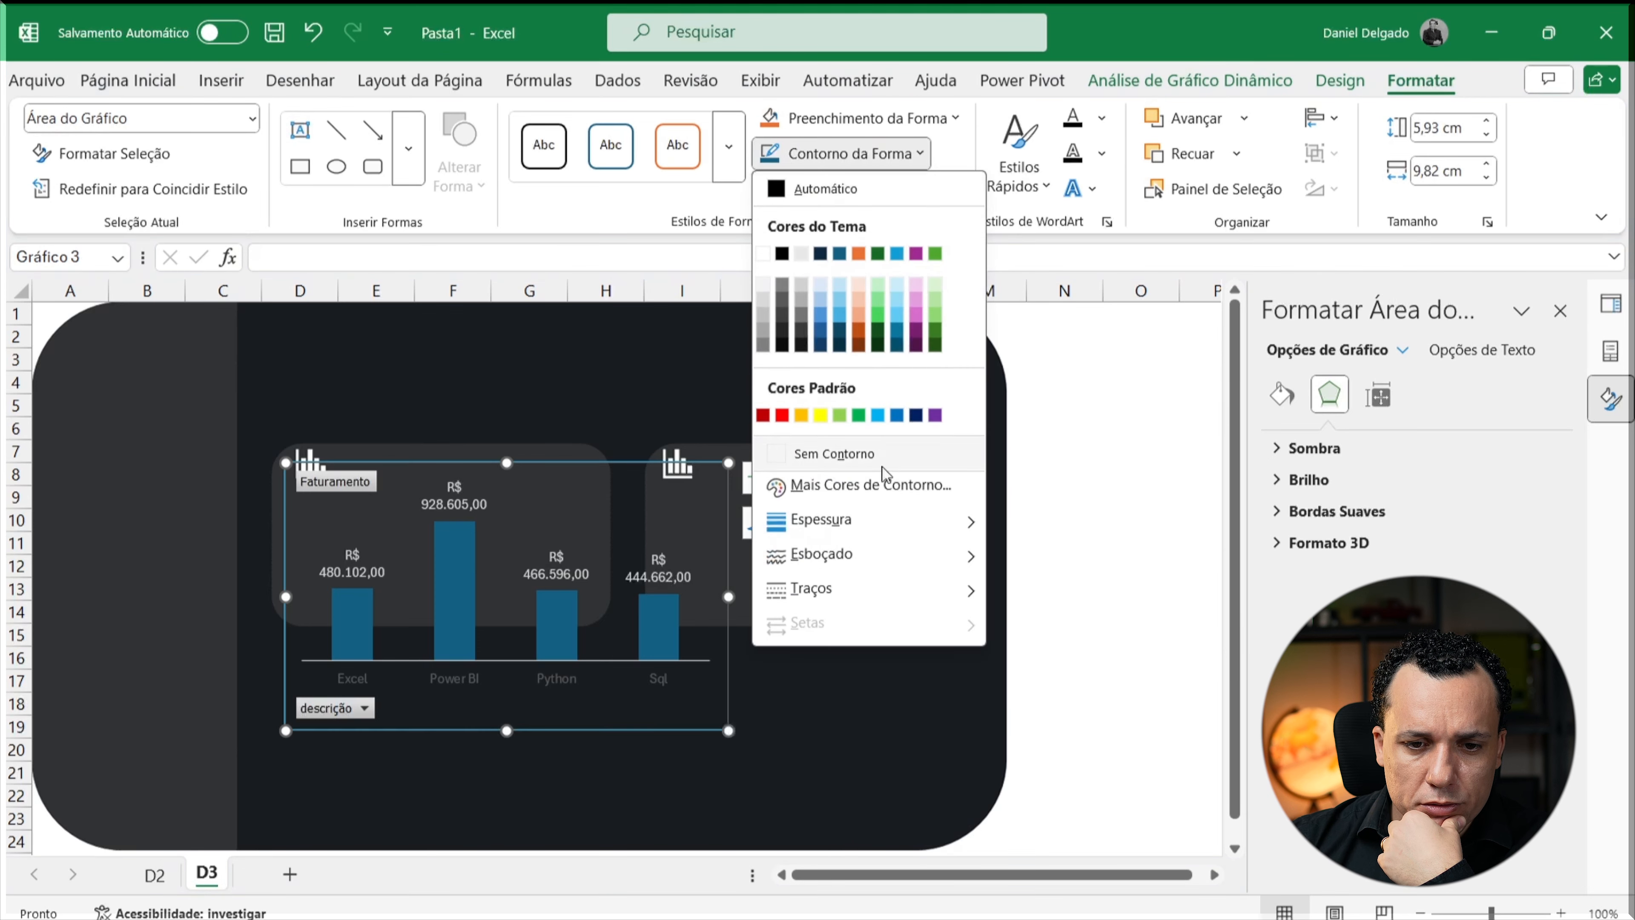
pyautogui.click(837, 454)
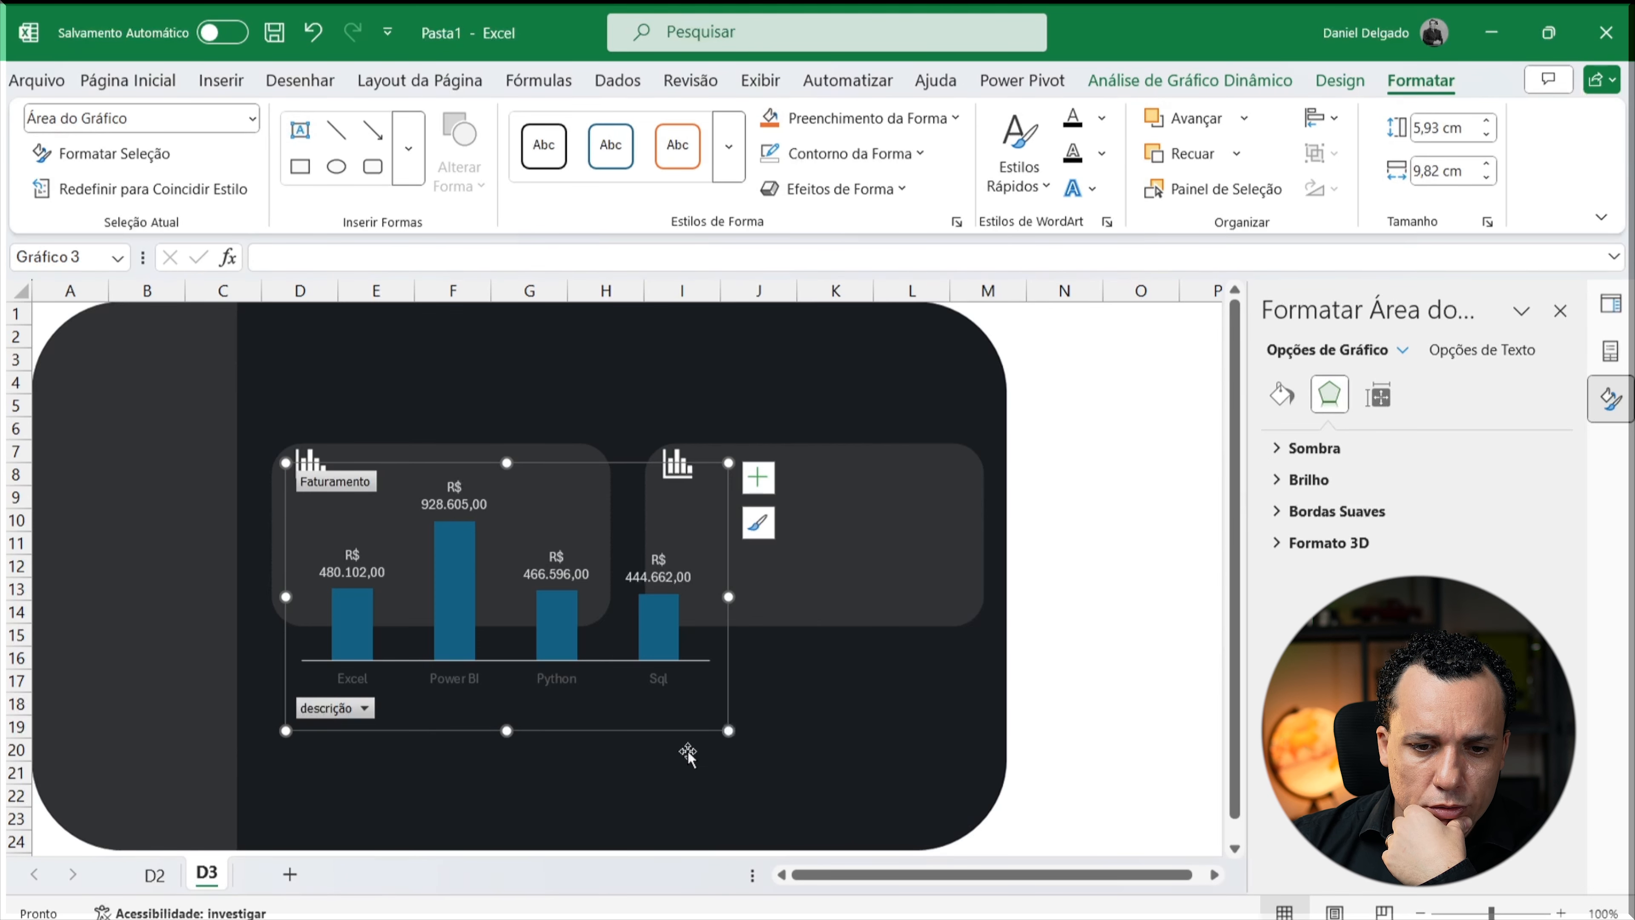
# Step: Set the font color of the PivotChart's horizontal category axis labels to a light gray theme color
pyautogui.click(566, 691)
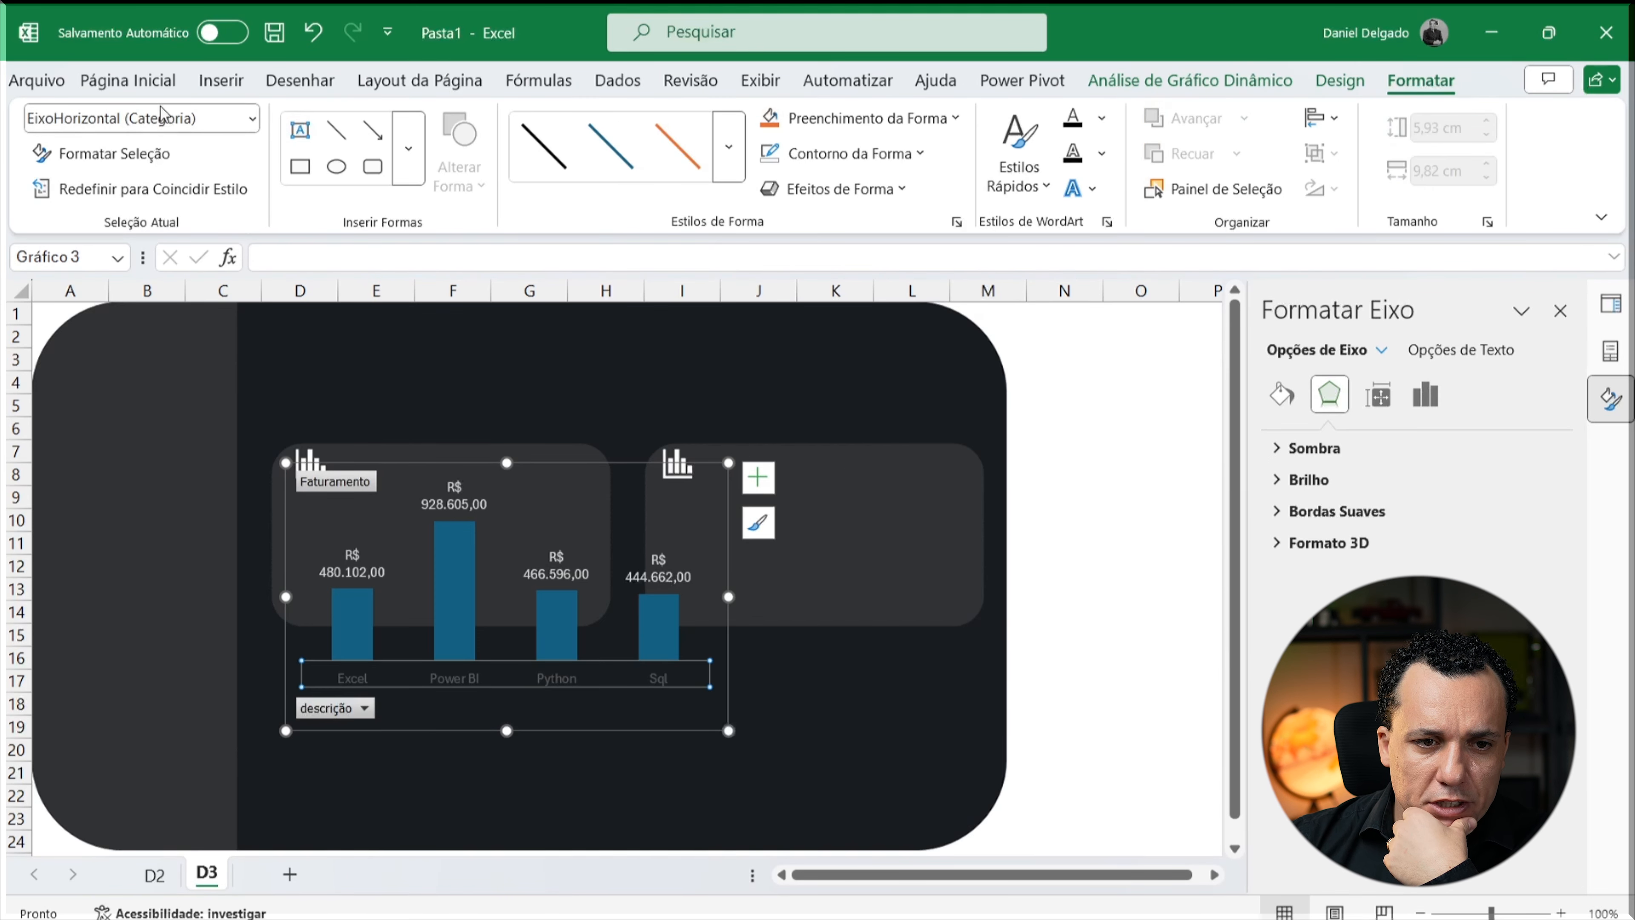
pyautogui.click(127, 80)
pyautogui.click(467, 182)
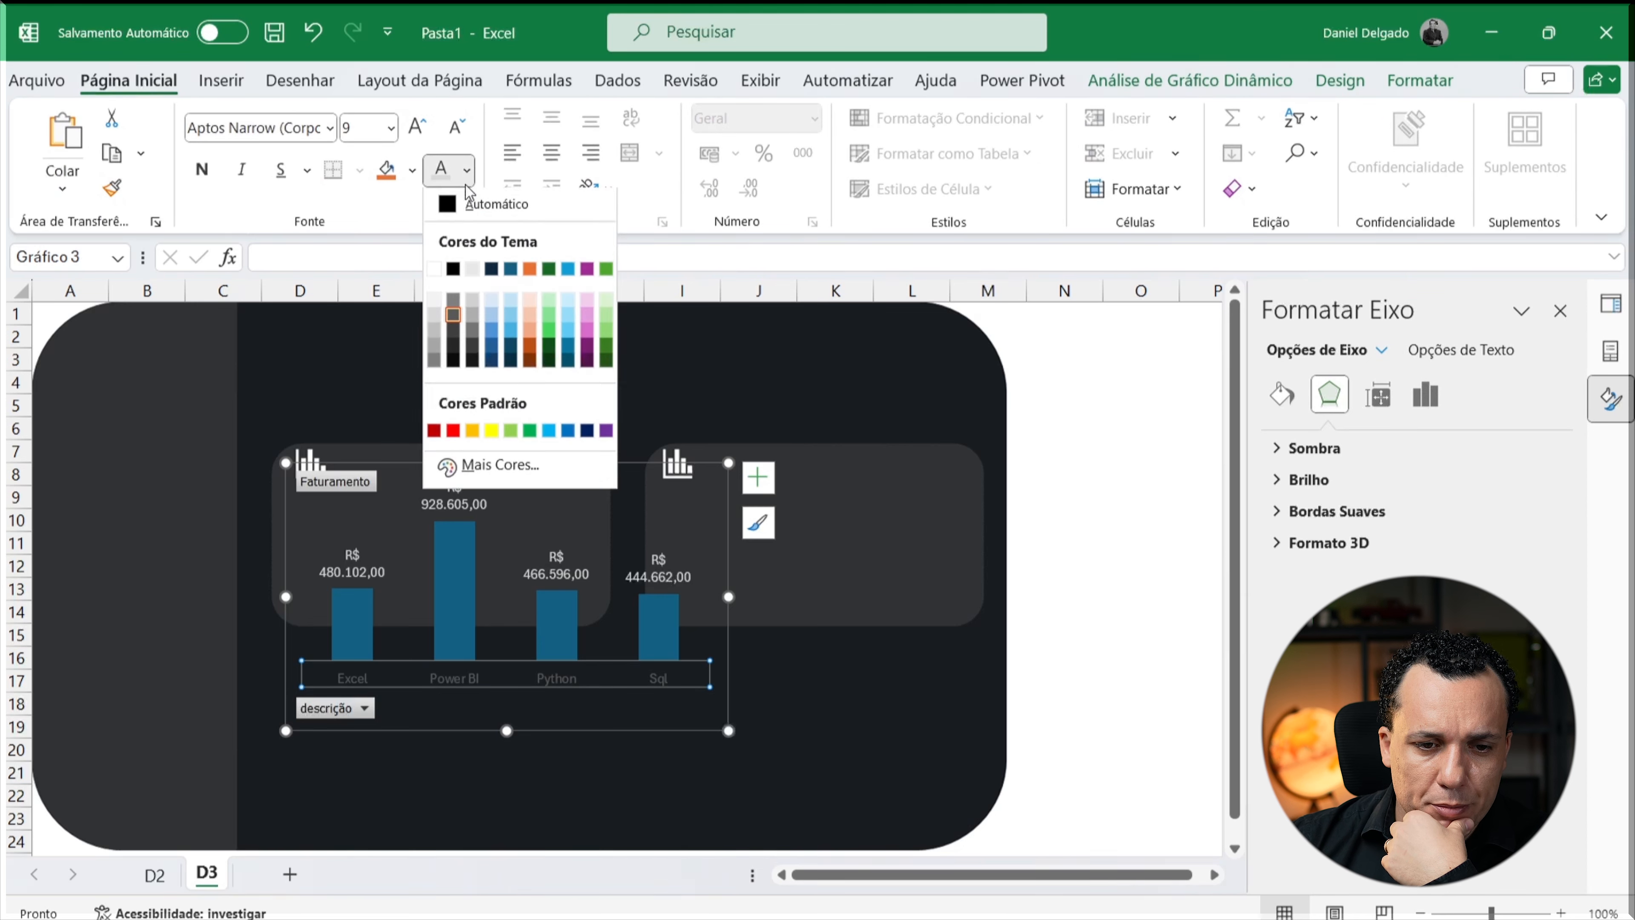
pyautogui.click(434, 318)
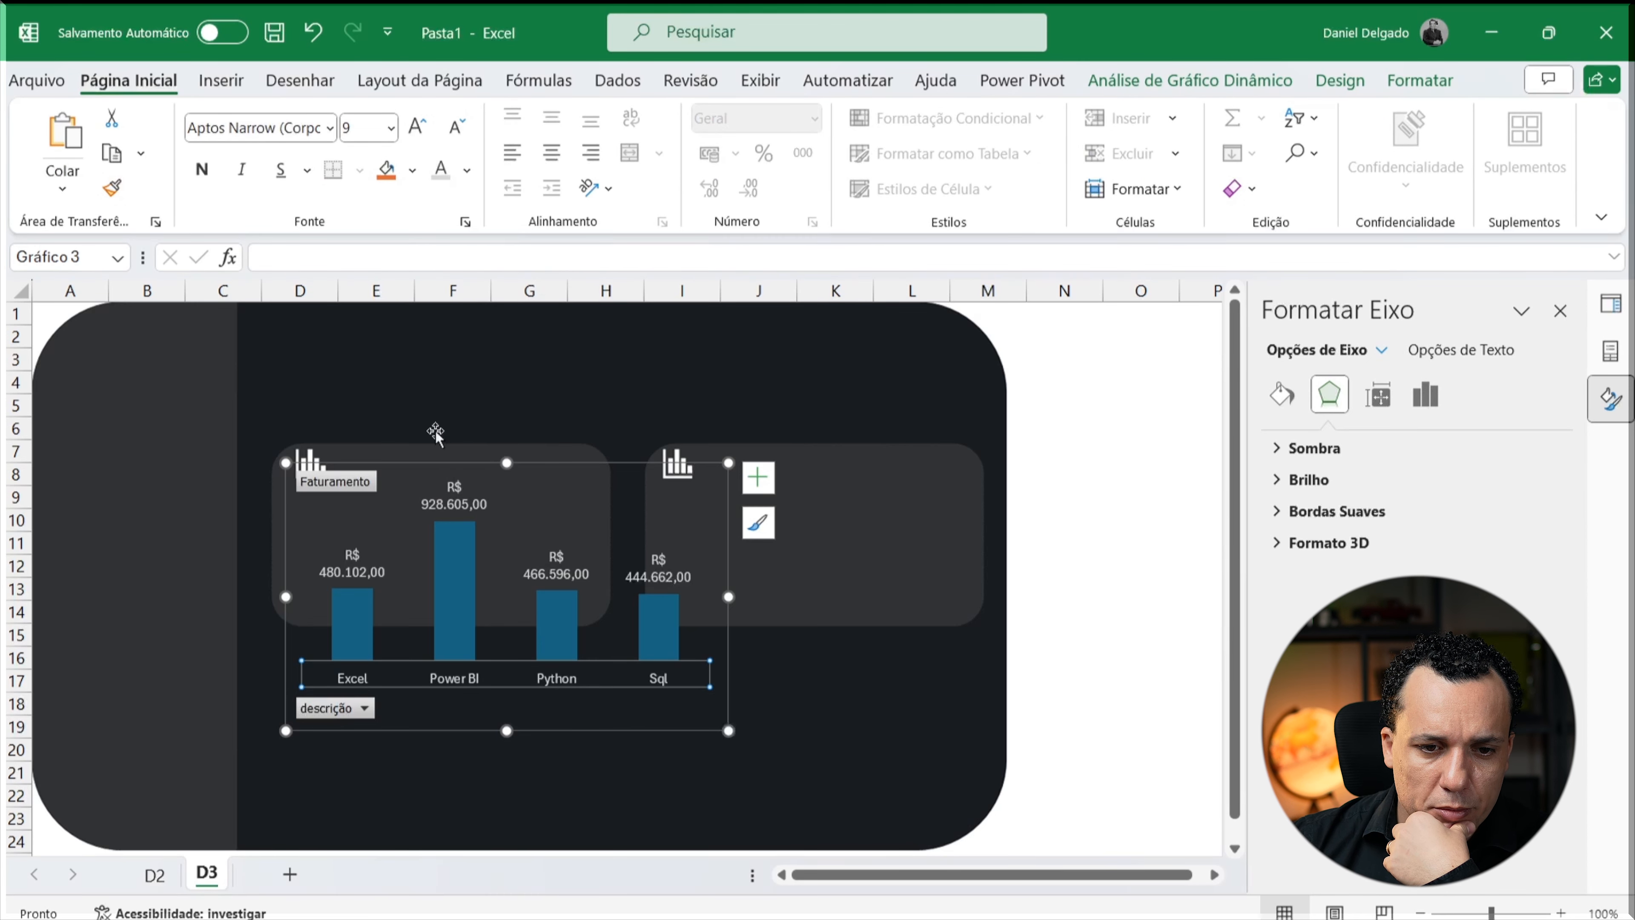
# Step: Resize the PivotChart so its columns and category labels fit inside the background's left card
pyautogui.moveTo(727, 731); pyautogui.dragTo(586, 630)
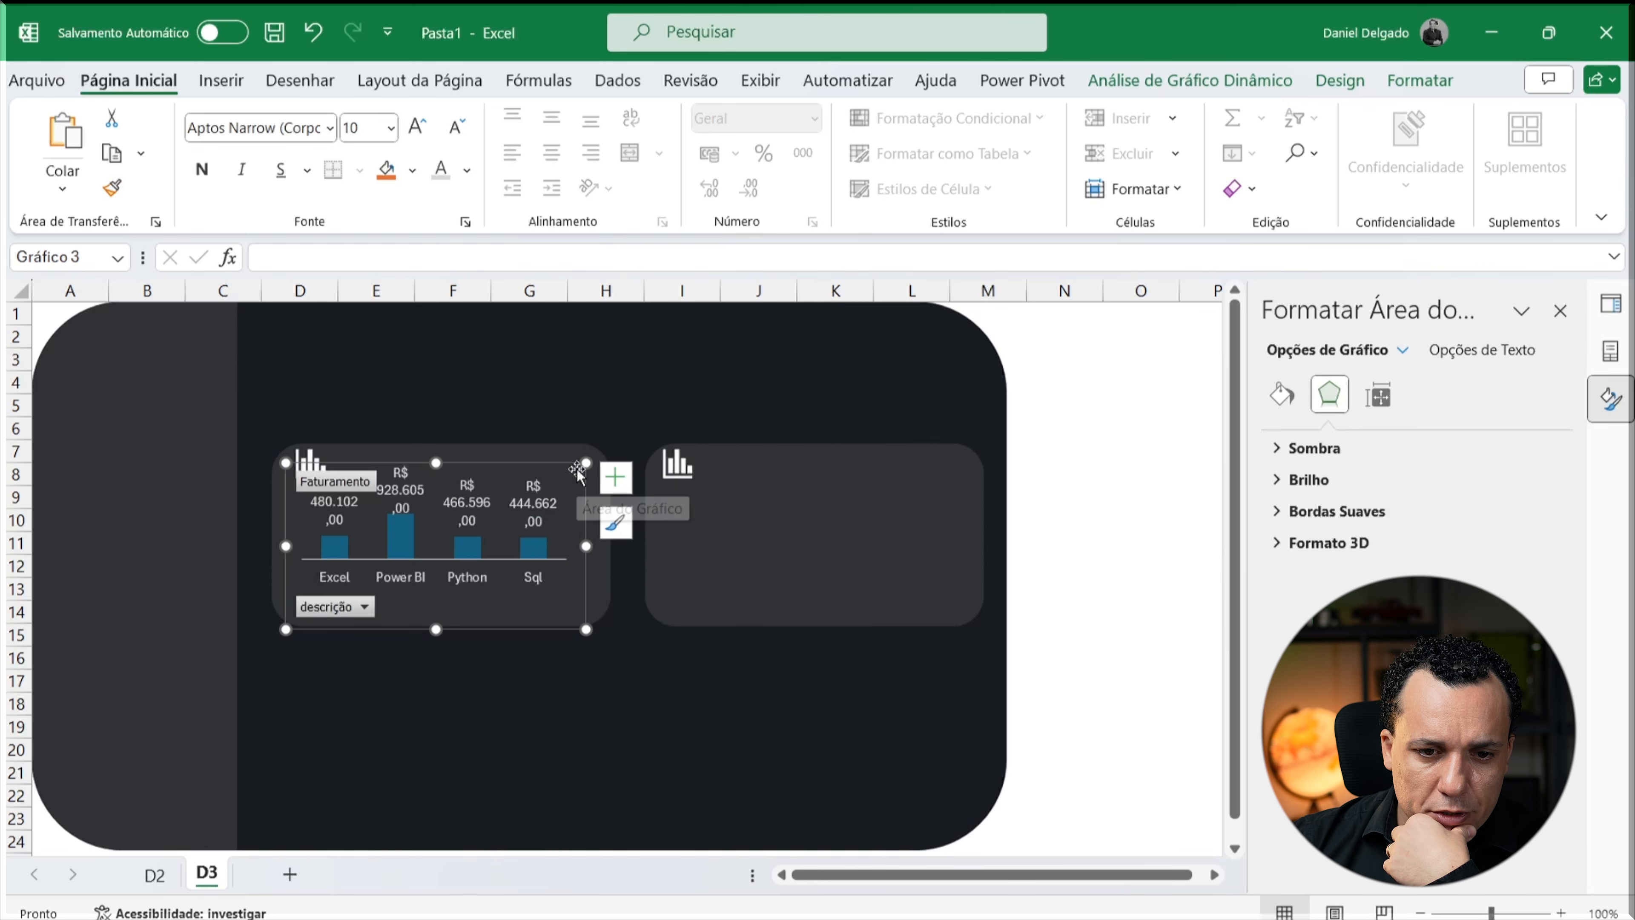
pyautogui.moveTo(586, 463); pyautogui.dragTo(601, 443)
pyautogui.moveTo(442, 630); pyautogui.dragTo(443, 661)
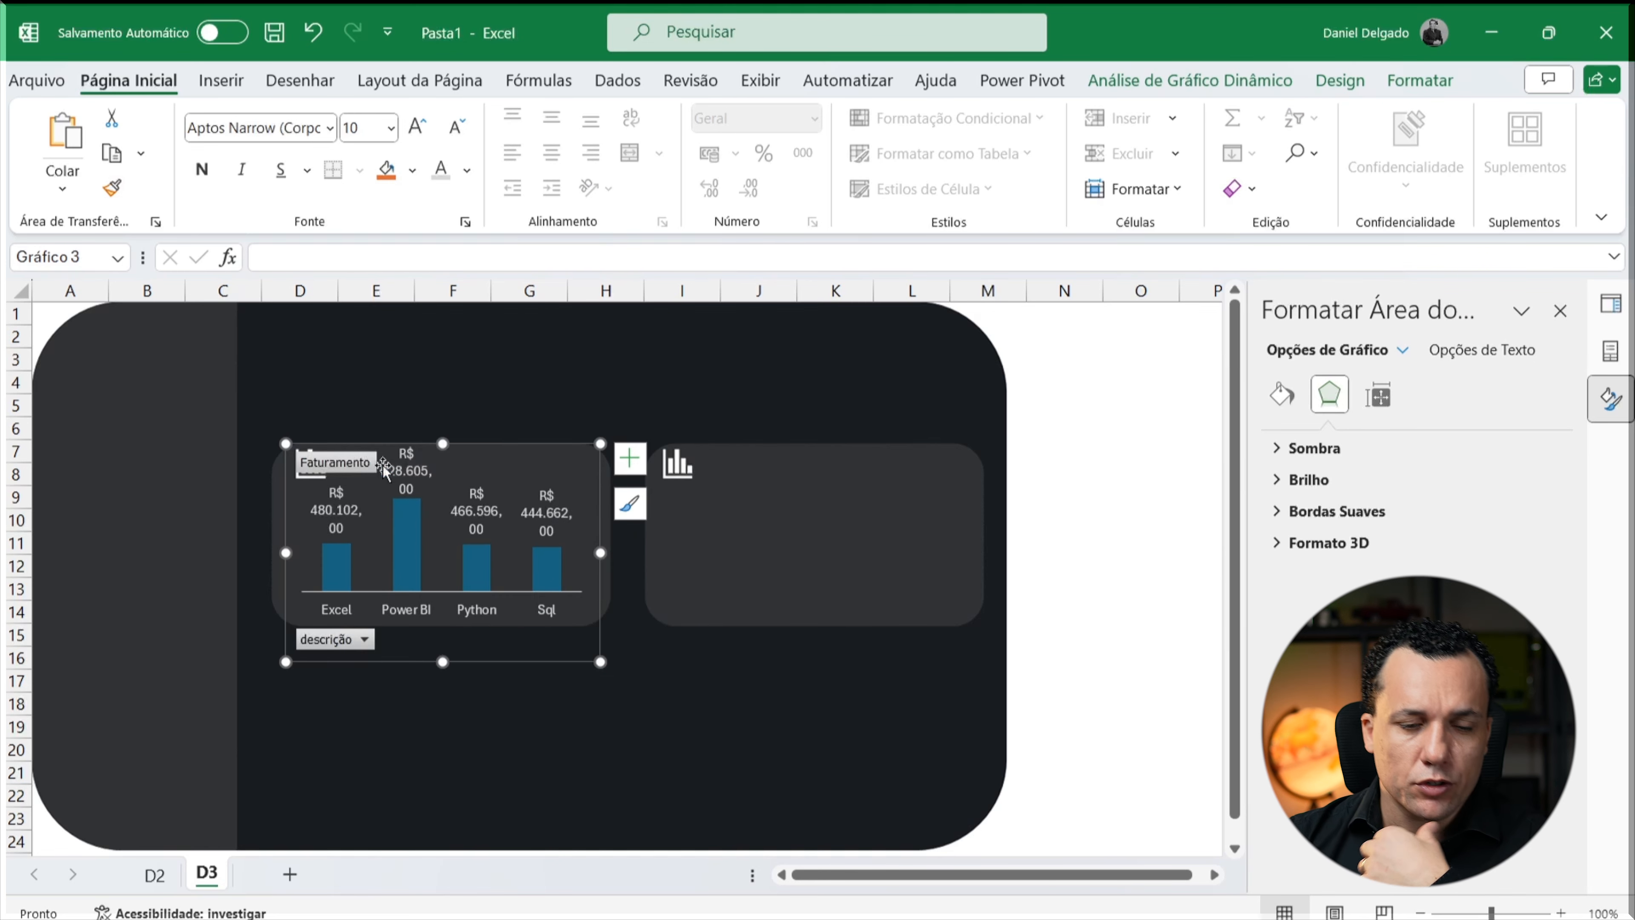
pyautogui.click(420, 395)
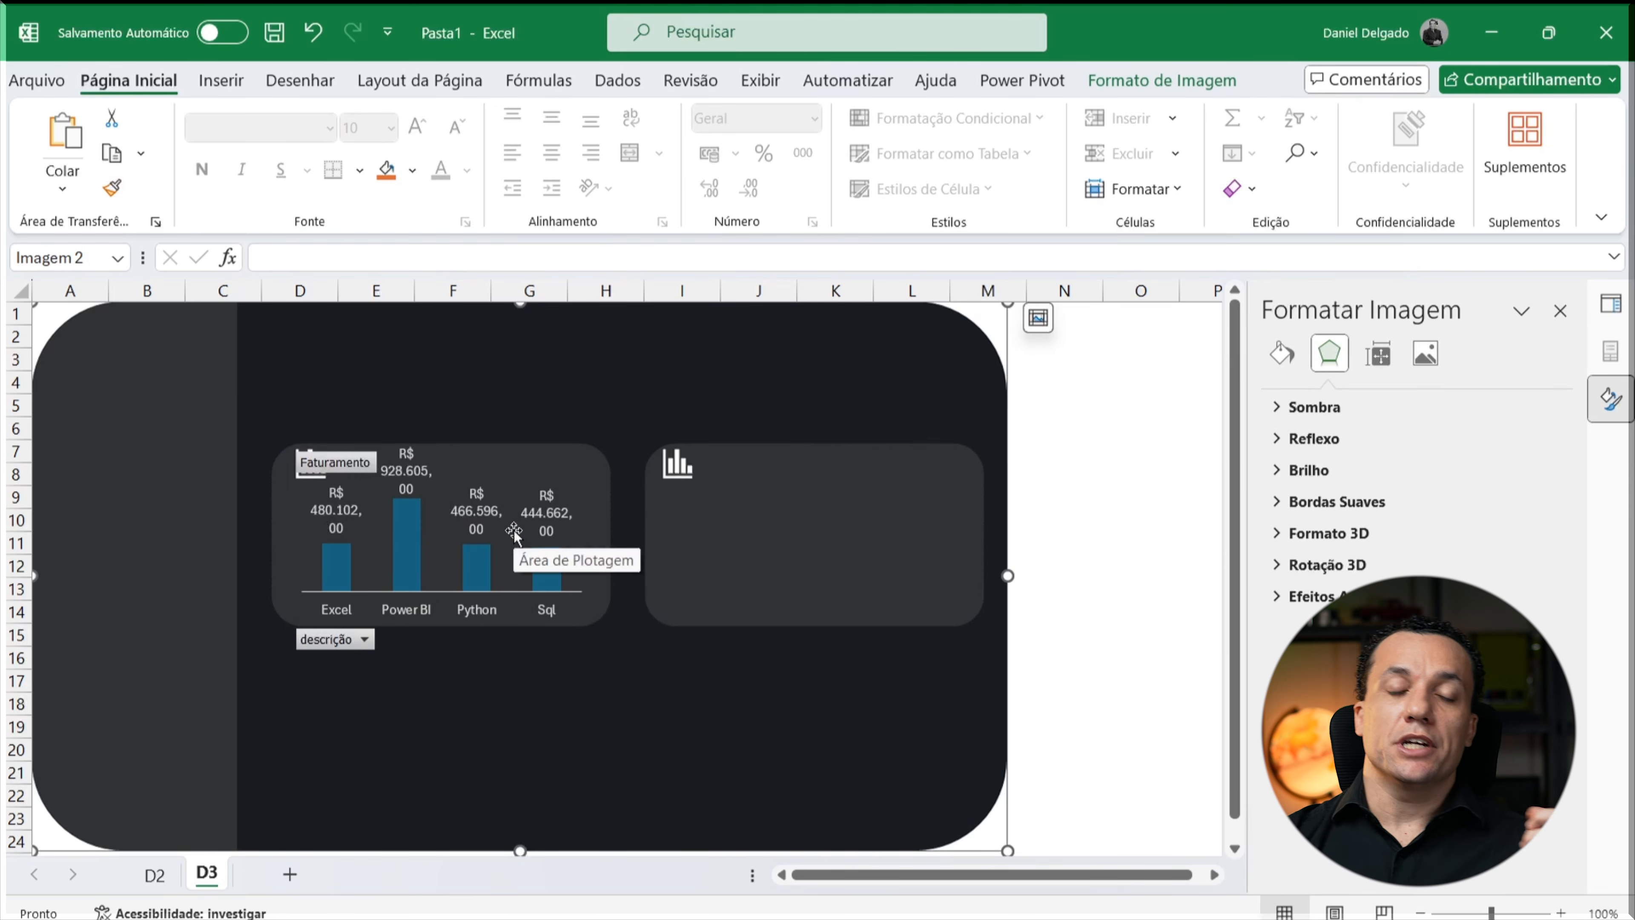
# Step: Set the Faturamento values of the PivotTable on sheet D2 to the Contábil number format with 0 decimal places, and check the chart on D3
pyautogui.click(163, 882)
pyautogui.scroll(2, 492, 624)
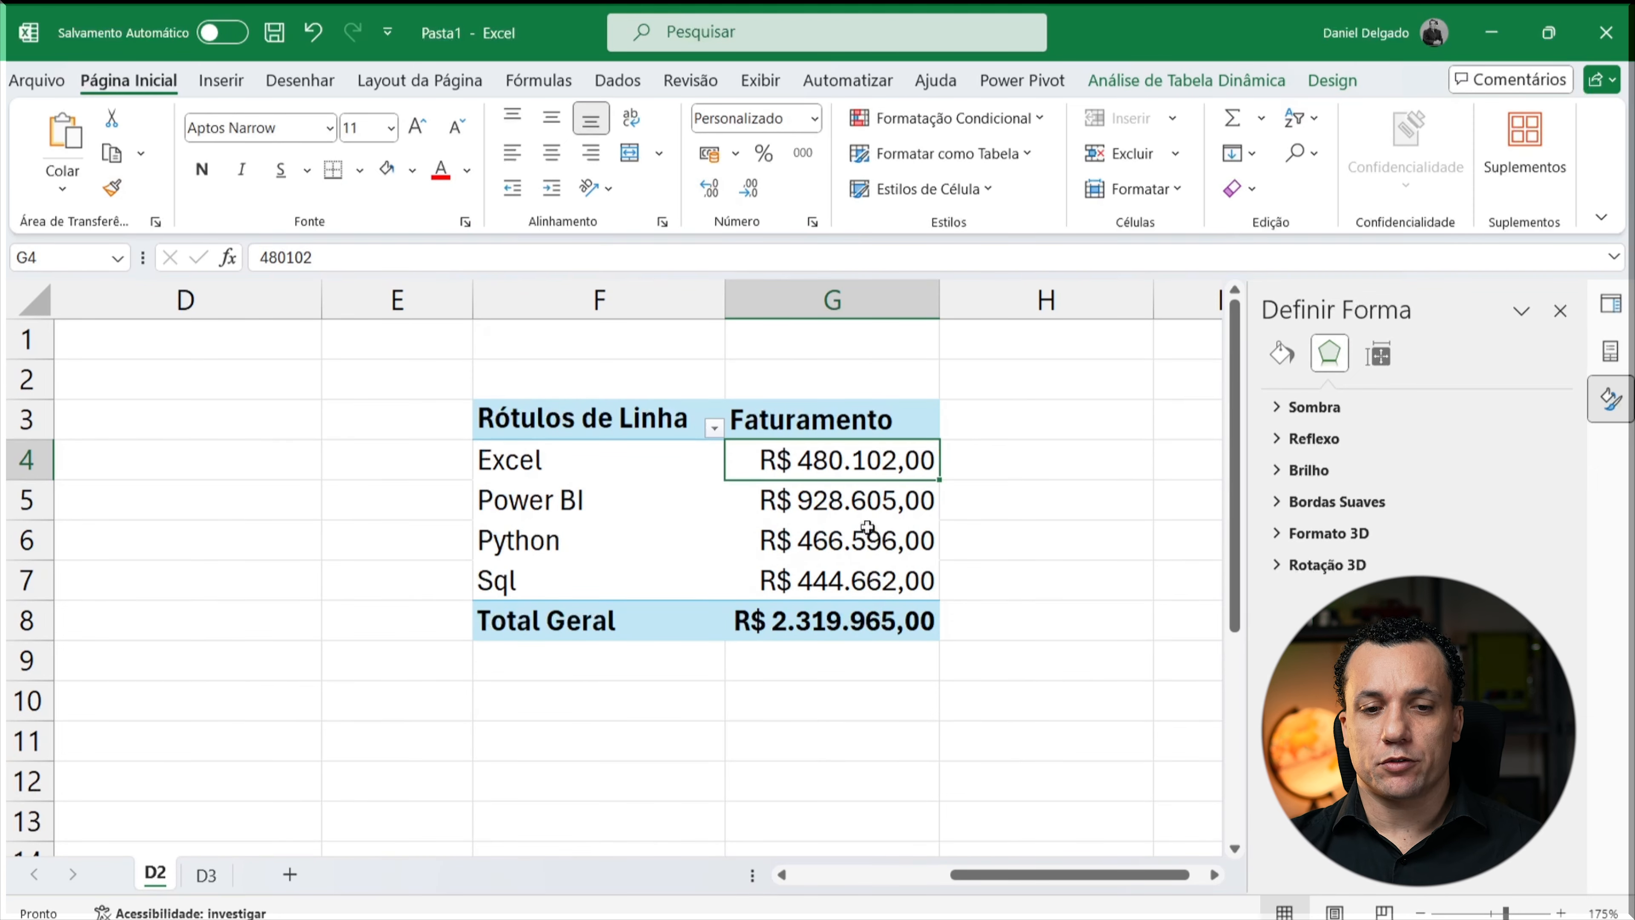
pyautogui.click(204, 880)
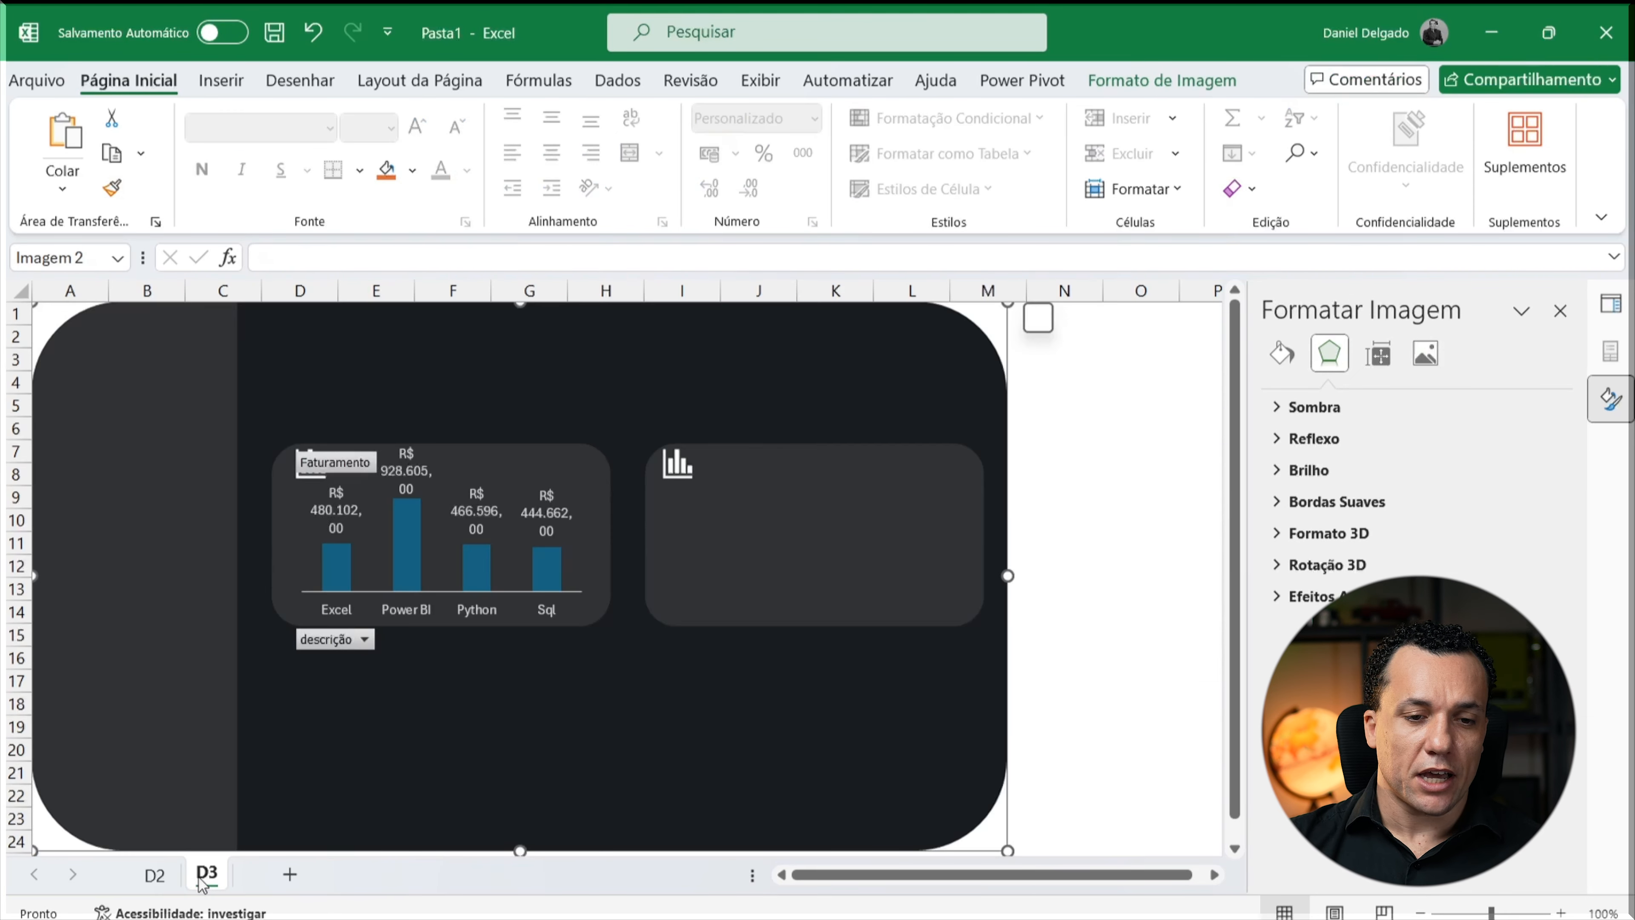
pyautogui.click(157, 876)
pyautogui.rightClick(882, 466)
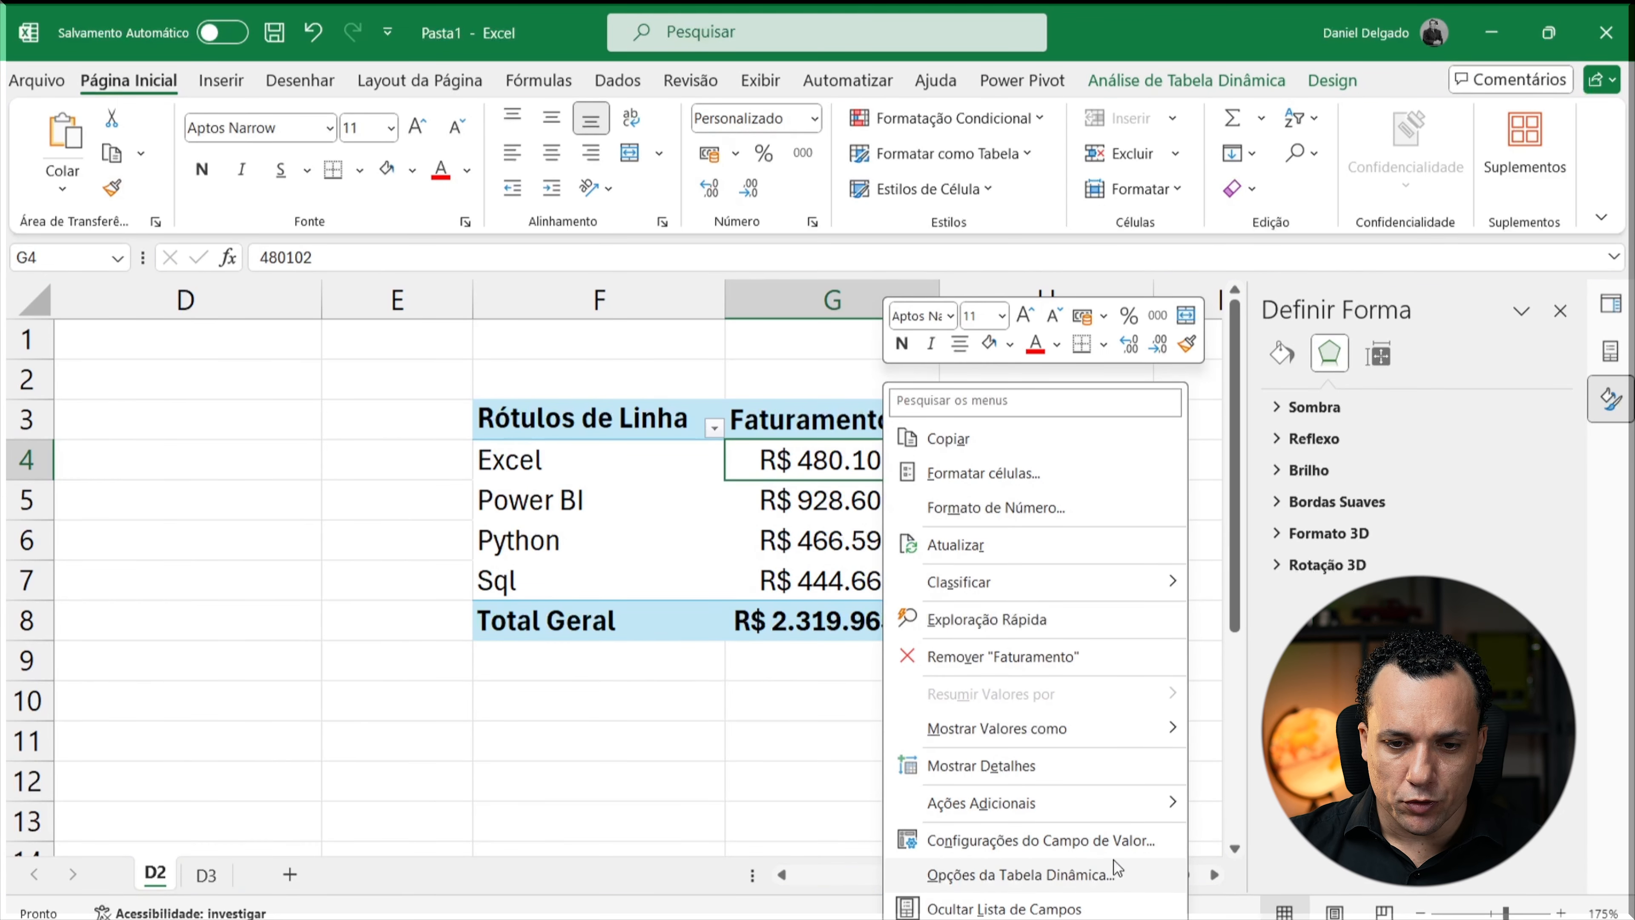
pyautogui.click(1038, 509)
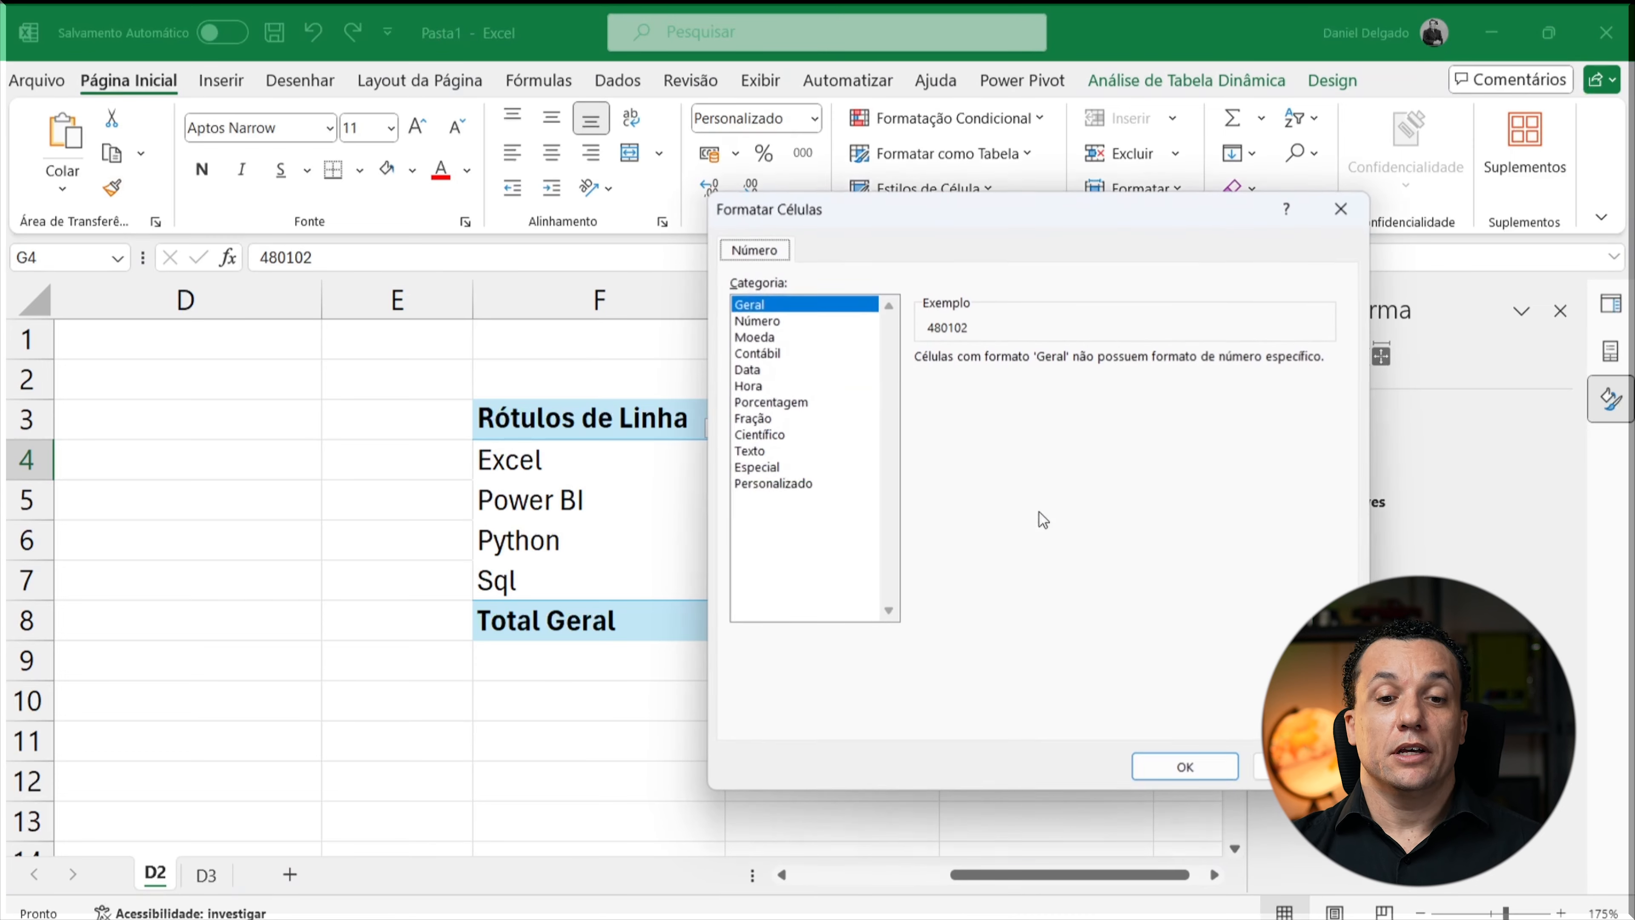
pyautogui.click(782, 355)
pyautogui.click(1086, 365)
pyautogui.click(1092, 364)
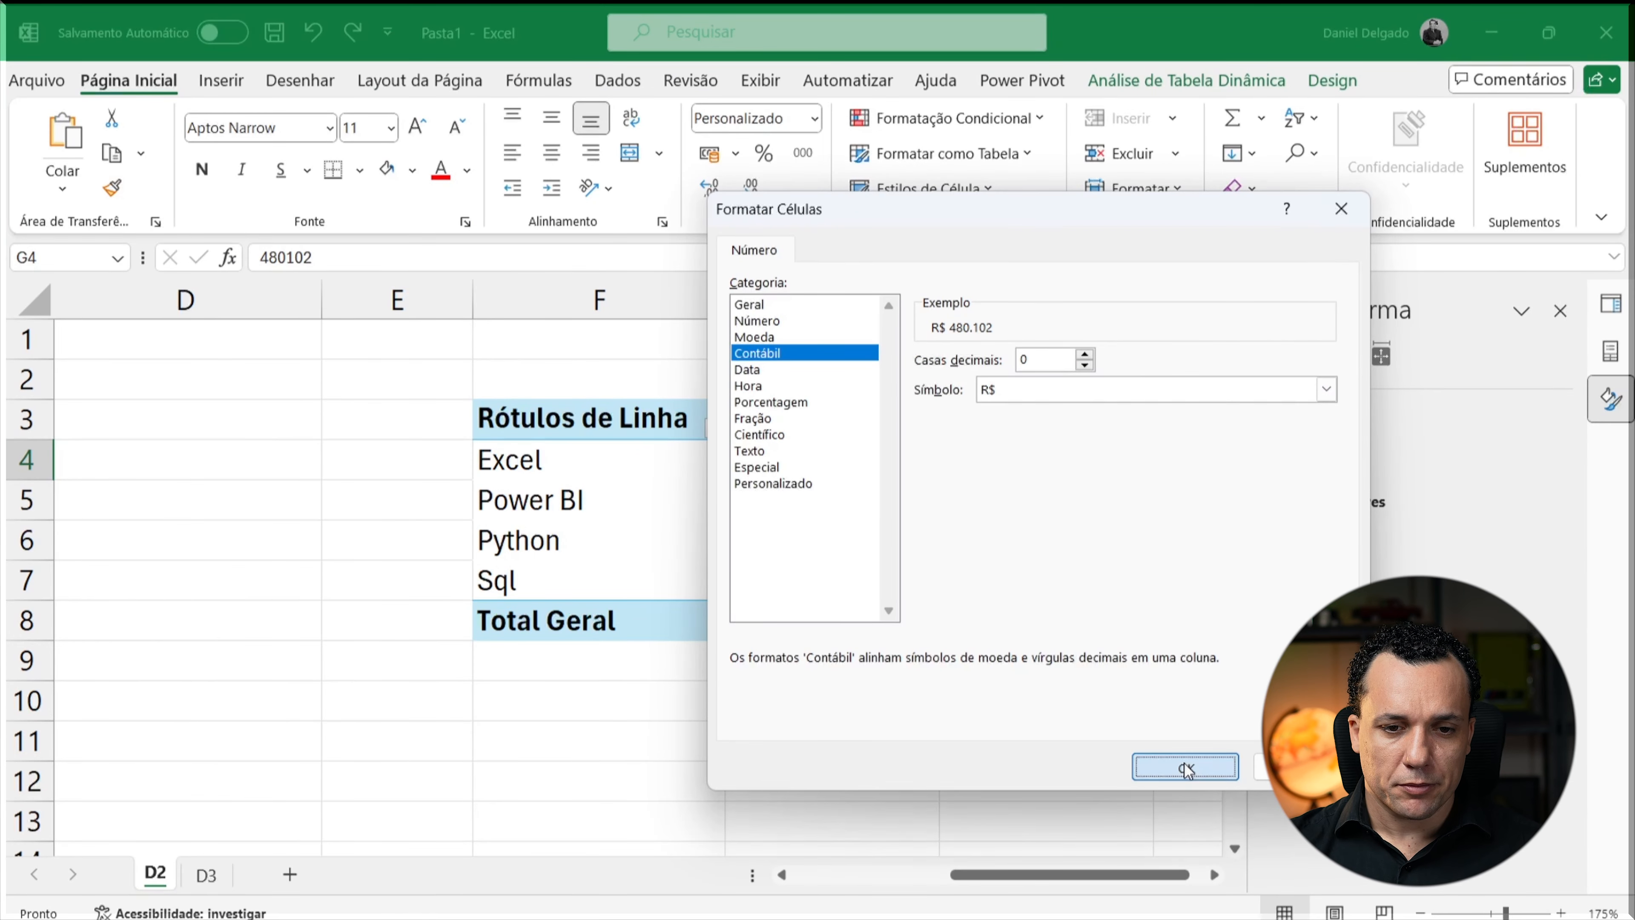
pyautogui.click(1180, 765)
pyautogui.click(209, 874)
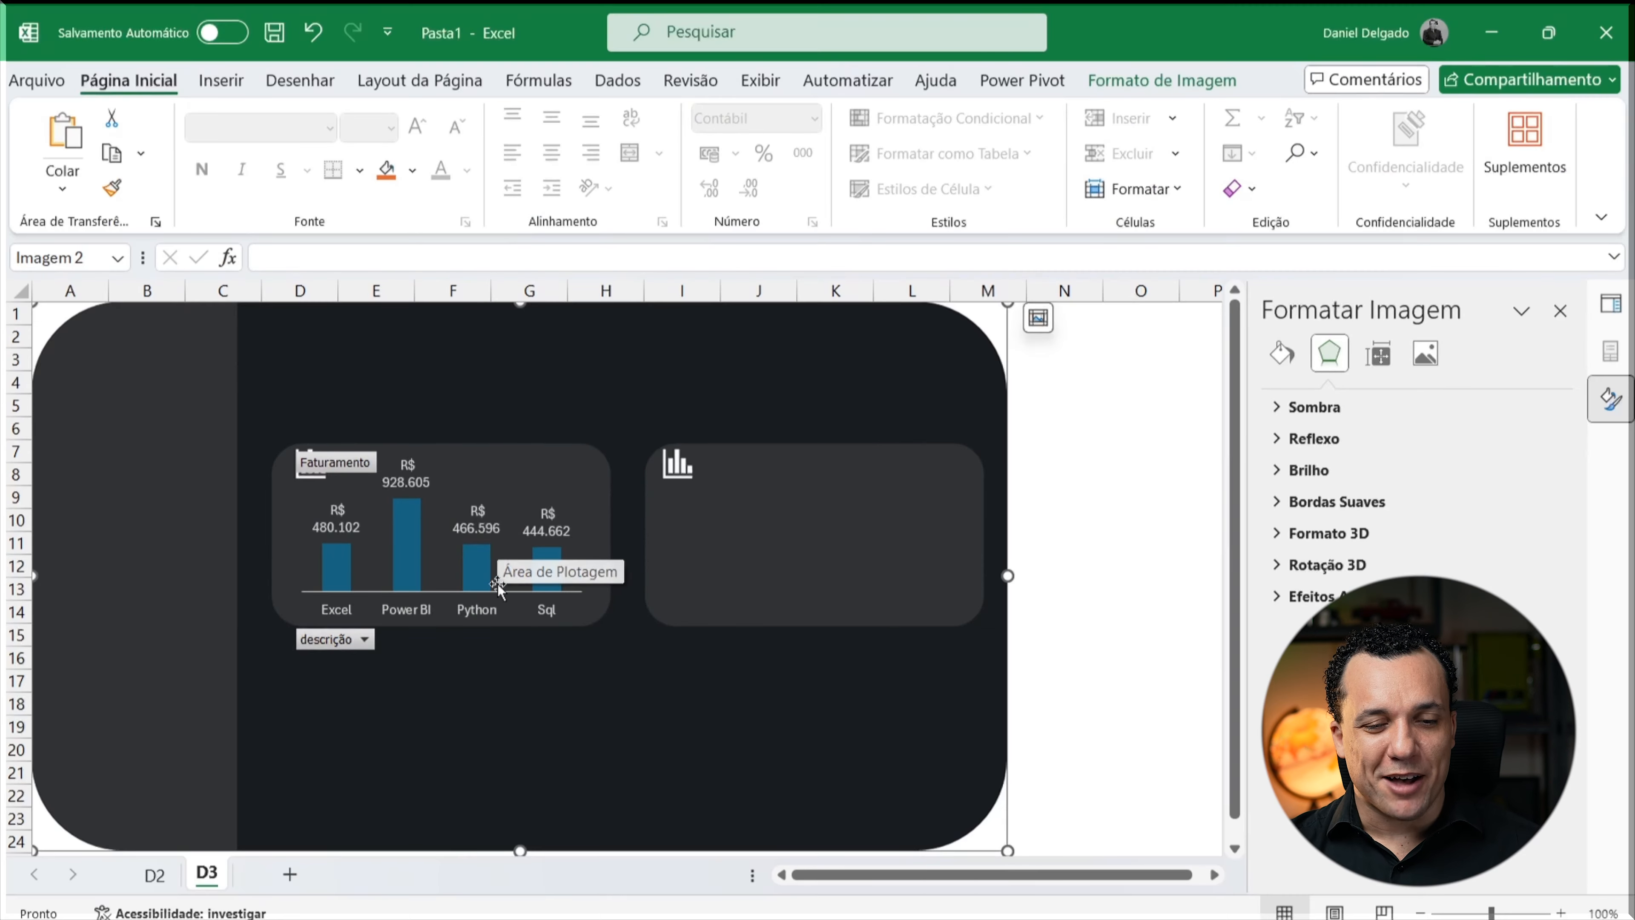
# Step: Apply the custom number format "R$ #. k" to the Faturamento values of the D2 PivotTable and return to sheet D3
pyautogui.click(155, 874)
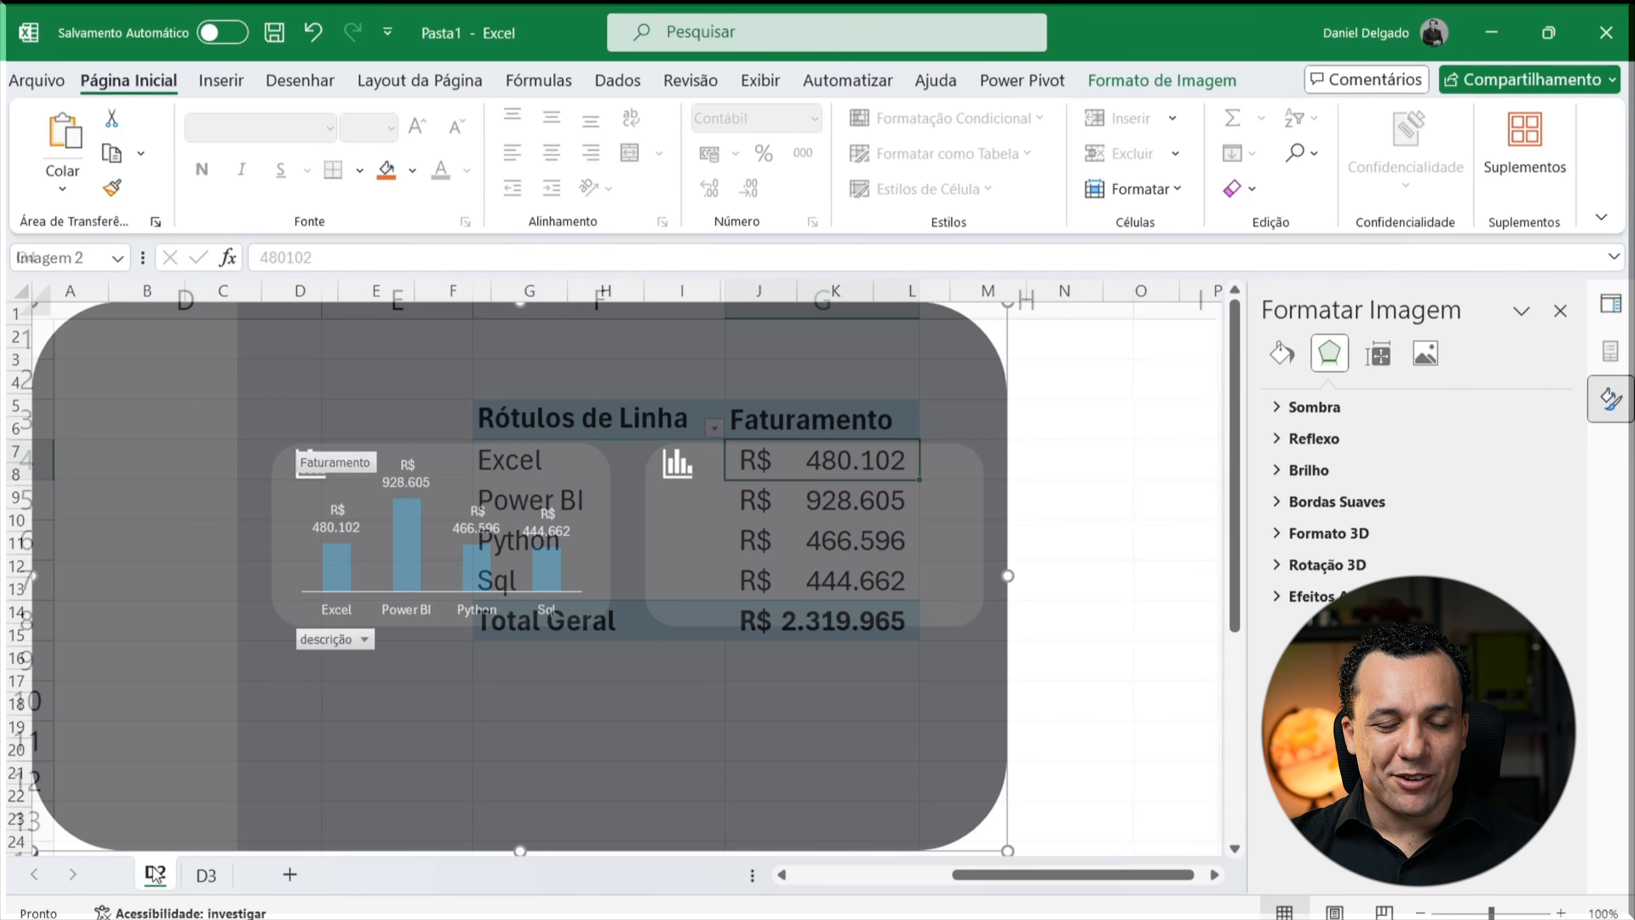
pyautogui.rightClick(770, 457)
pyautogui.click(875, 510)
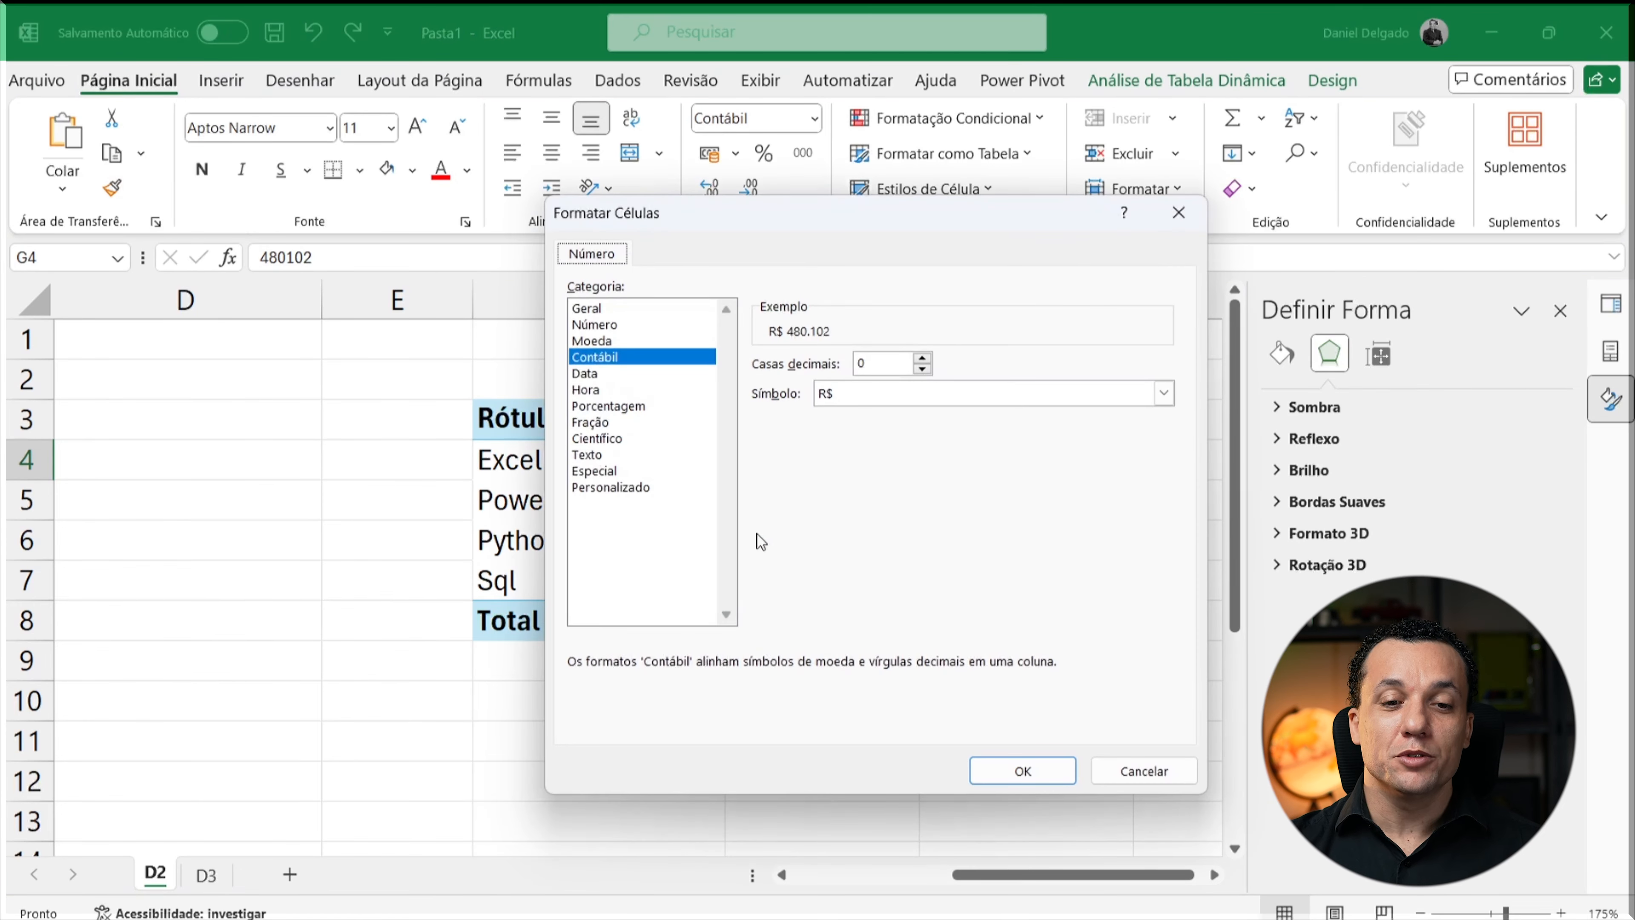
pyautogui.click(613, 488)
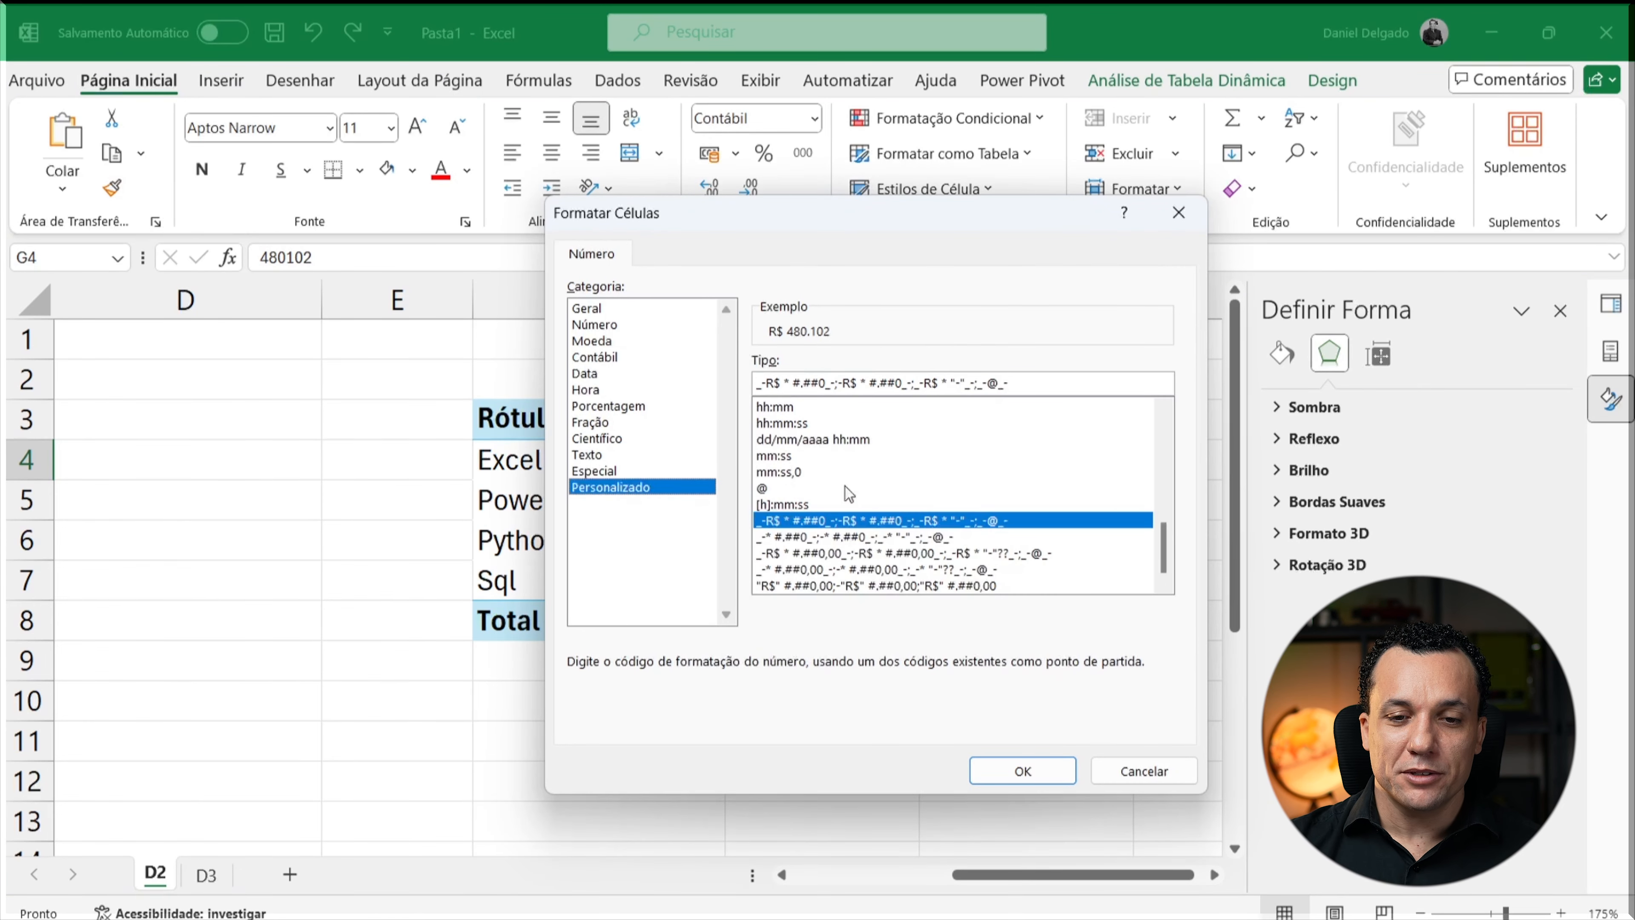
pyautogui.moveTo(1041, 389); pyautogui.dragTo(659, 379)
pyautogui.write('R$')
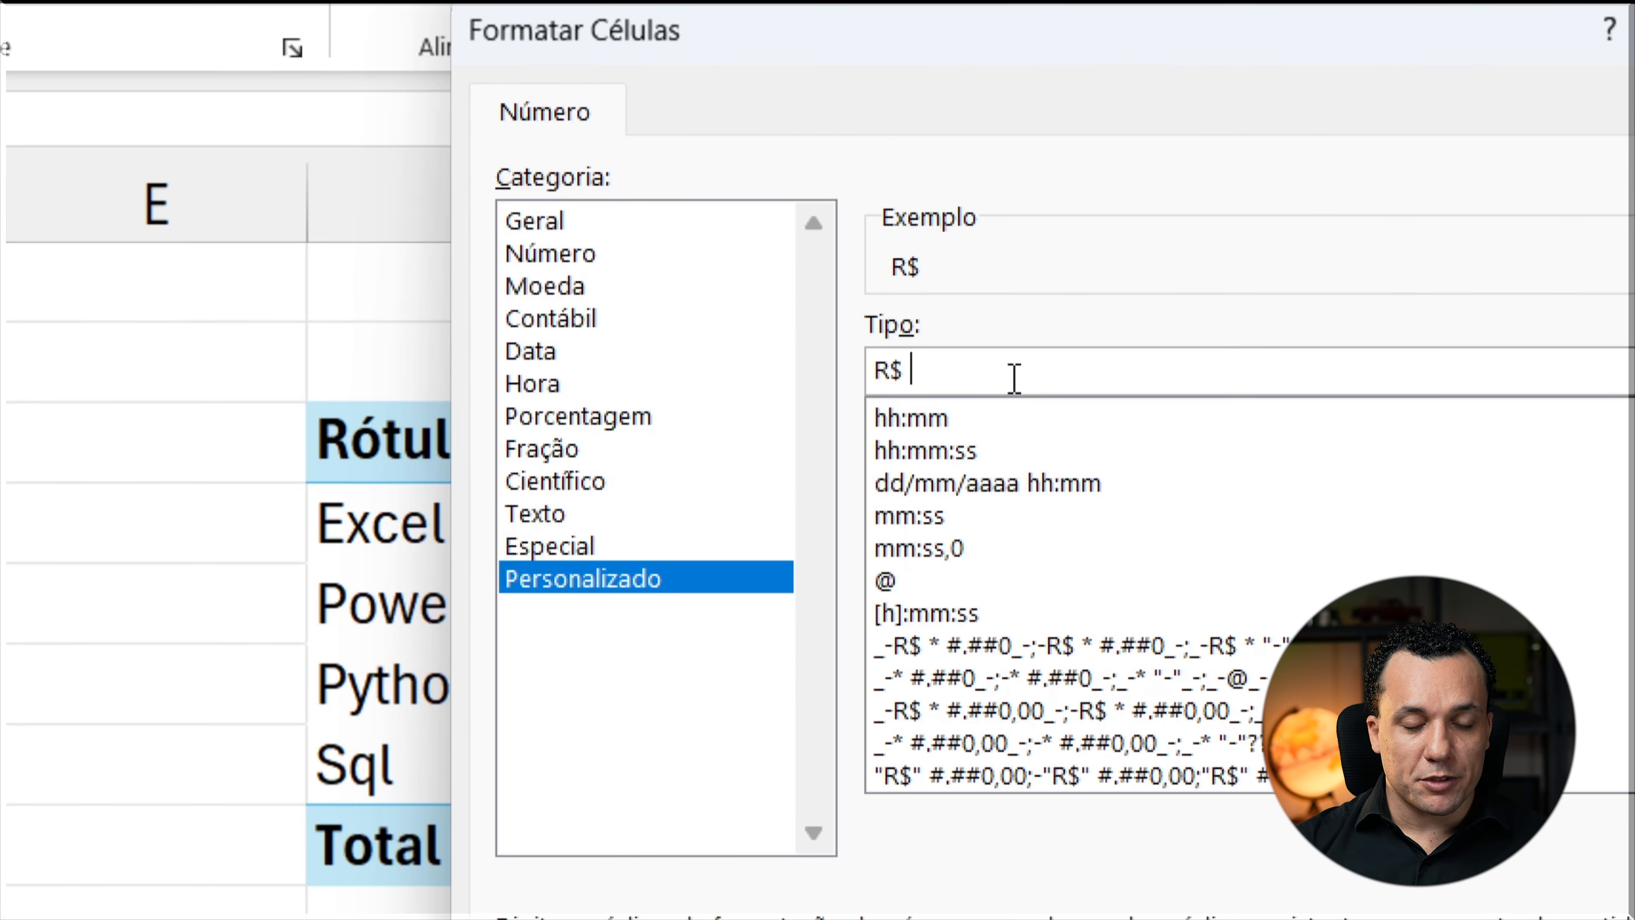
pyautogui.write(' #.')
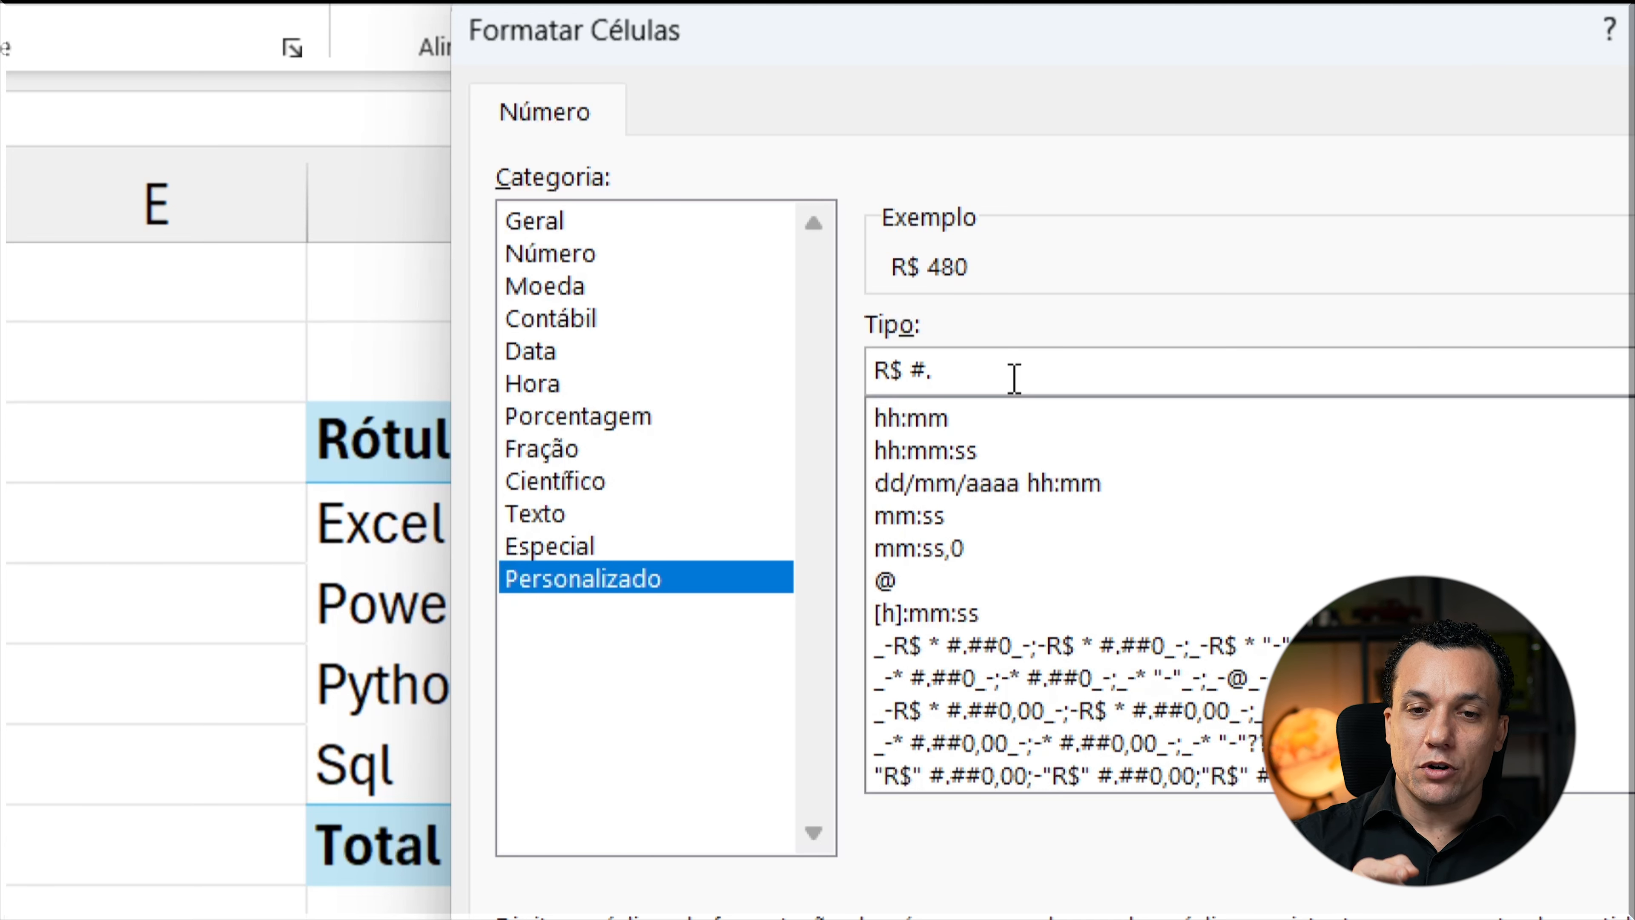
pyautogui.write('kk')
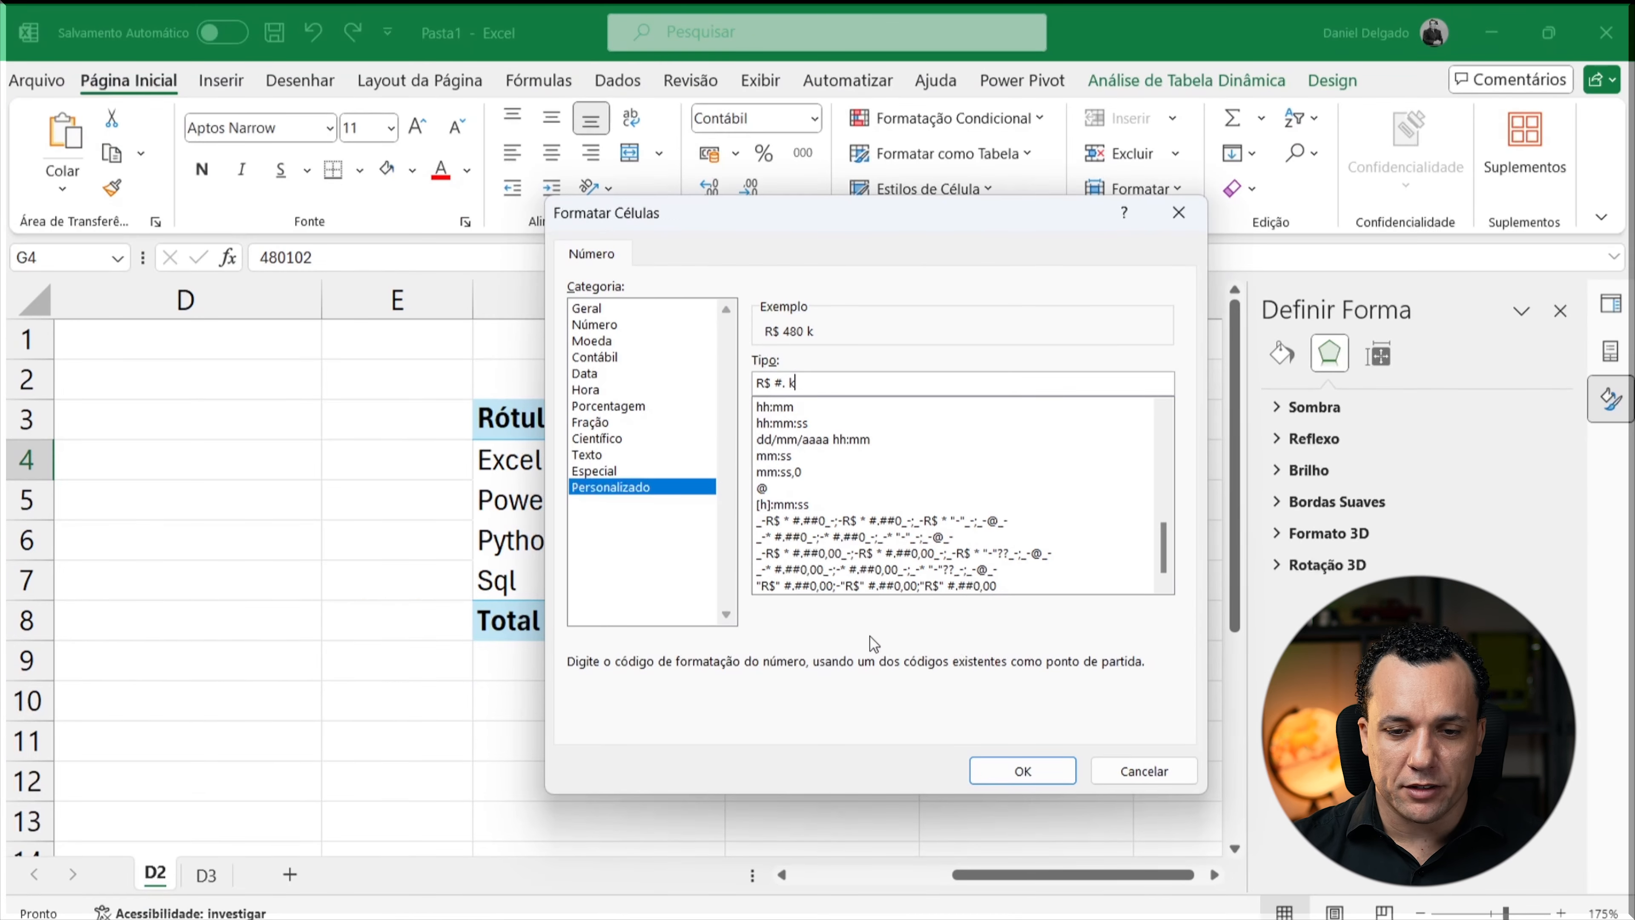
pyautogui.click(1022, 772)
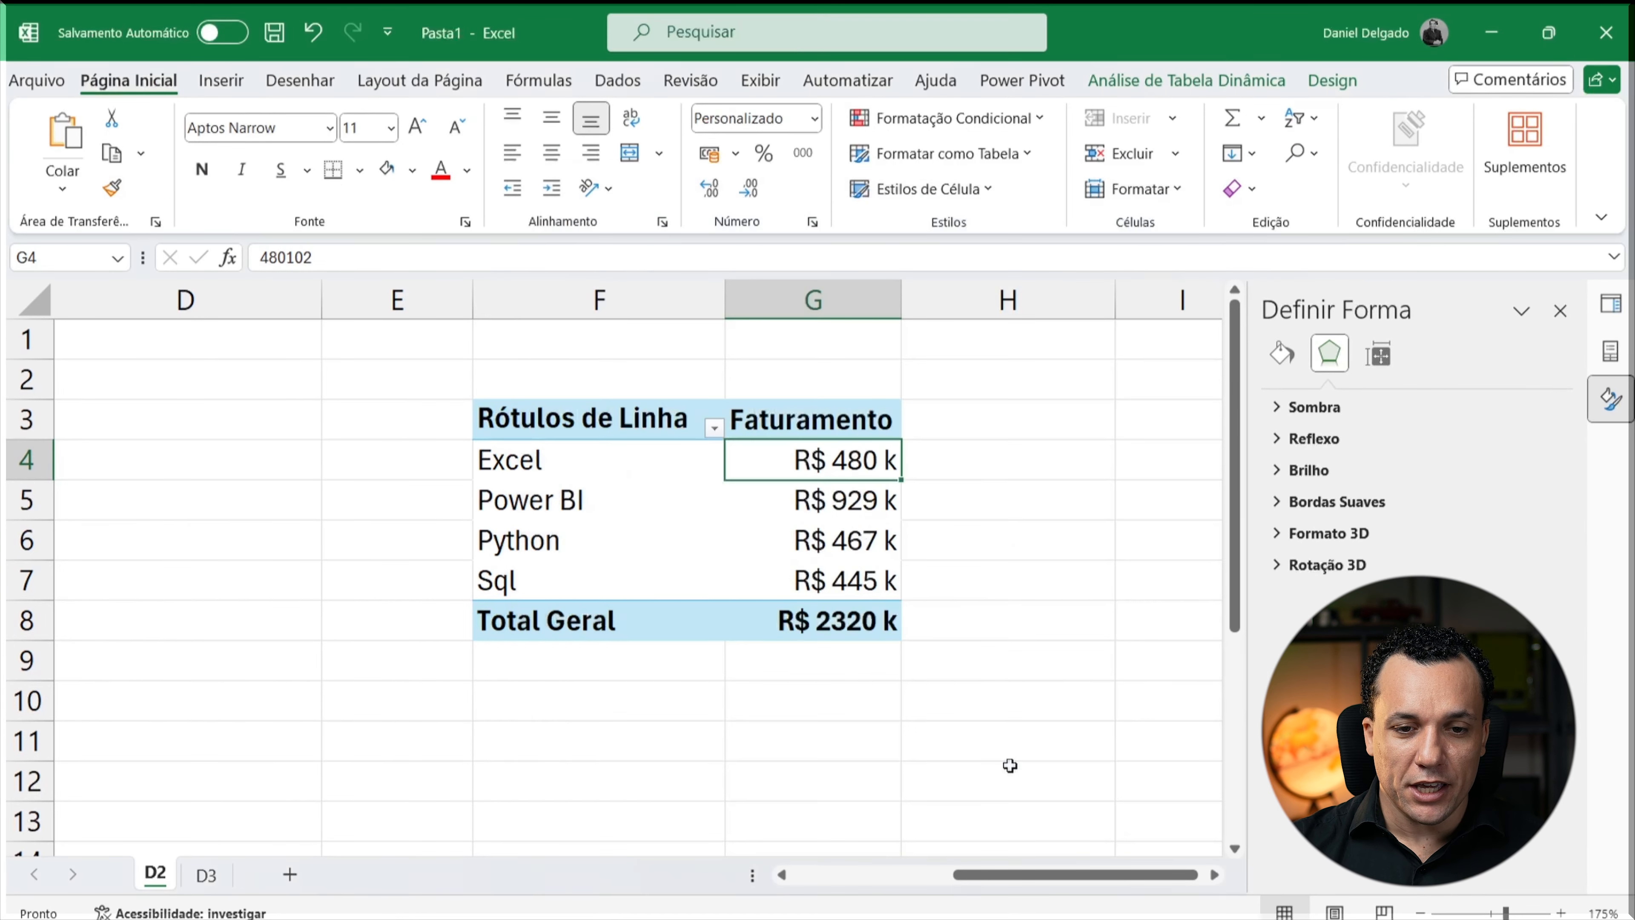
pyautogui.click(206, 875)
pyautogui.moveTo(421, 562)
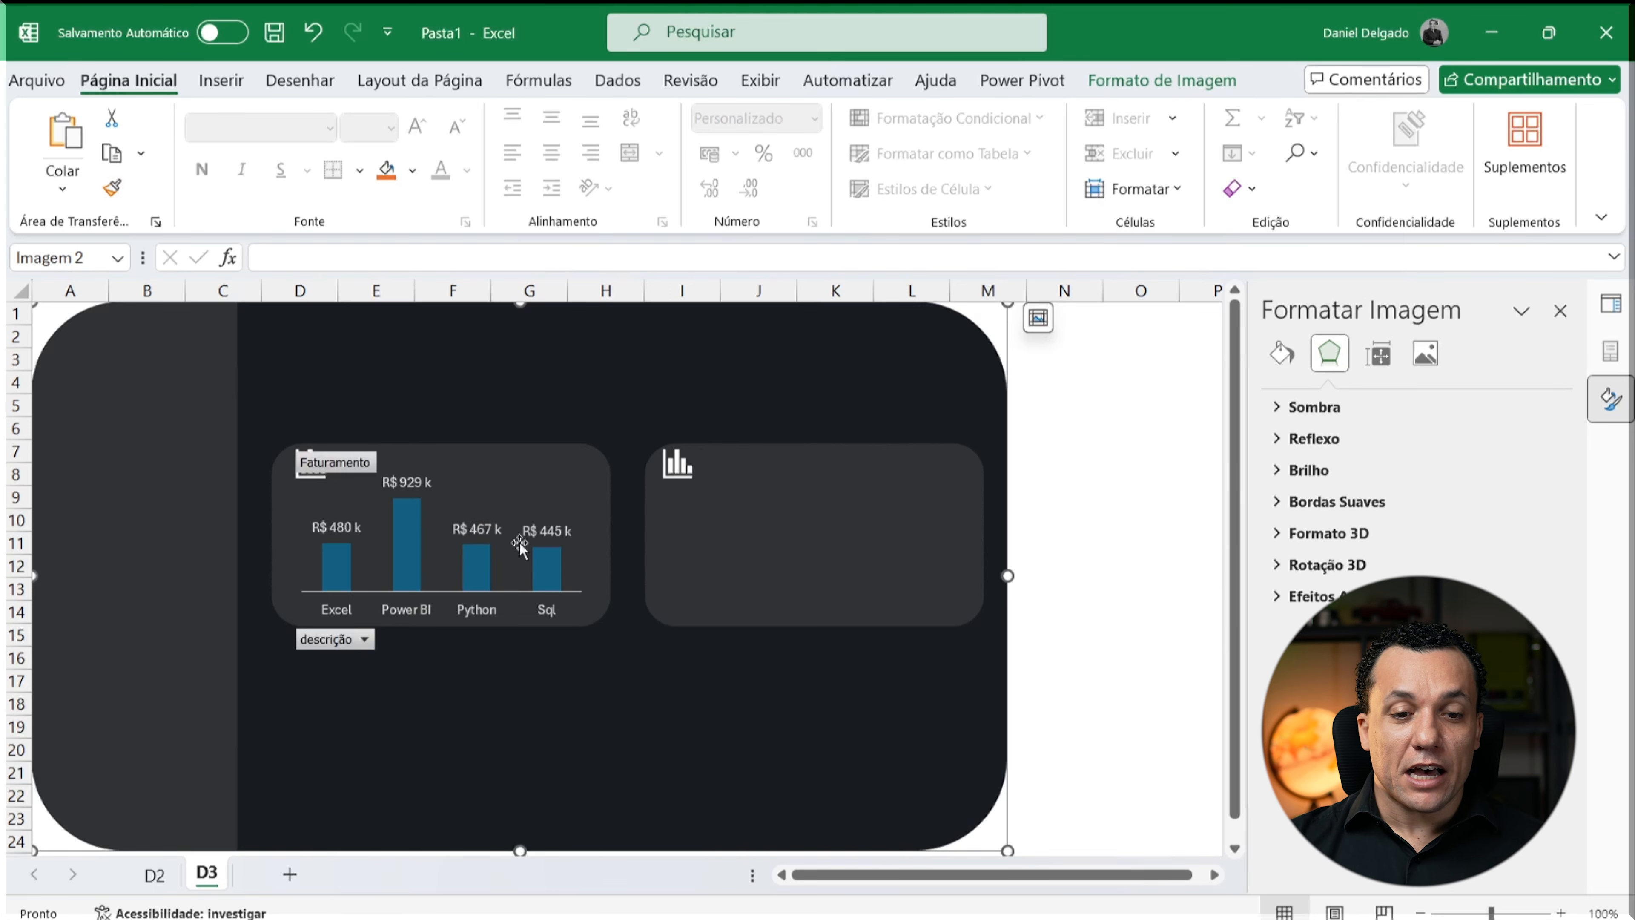
# Step: Hide all field buttons on the Faturamento PivotChart on sheet D3
pyautogui.click(562, 508)
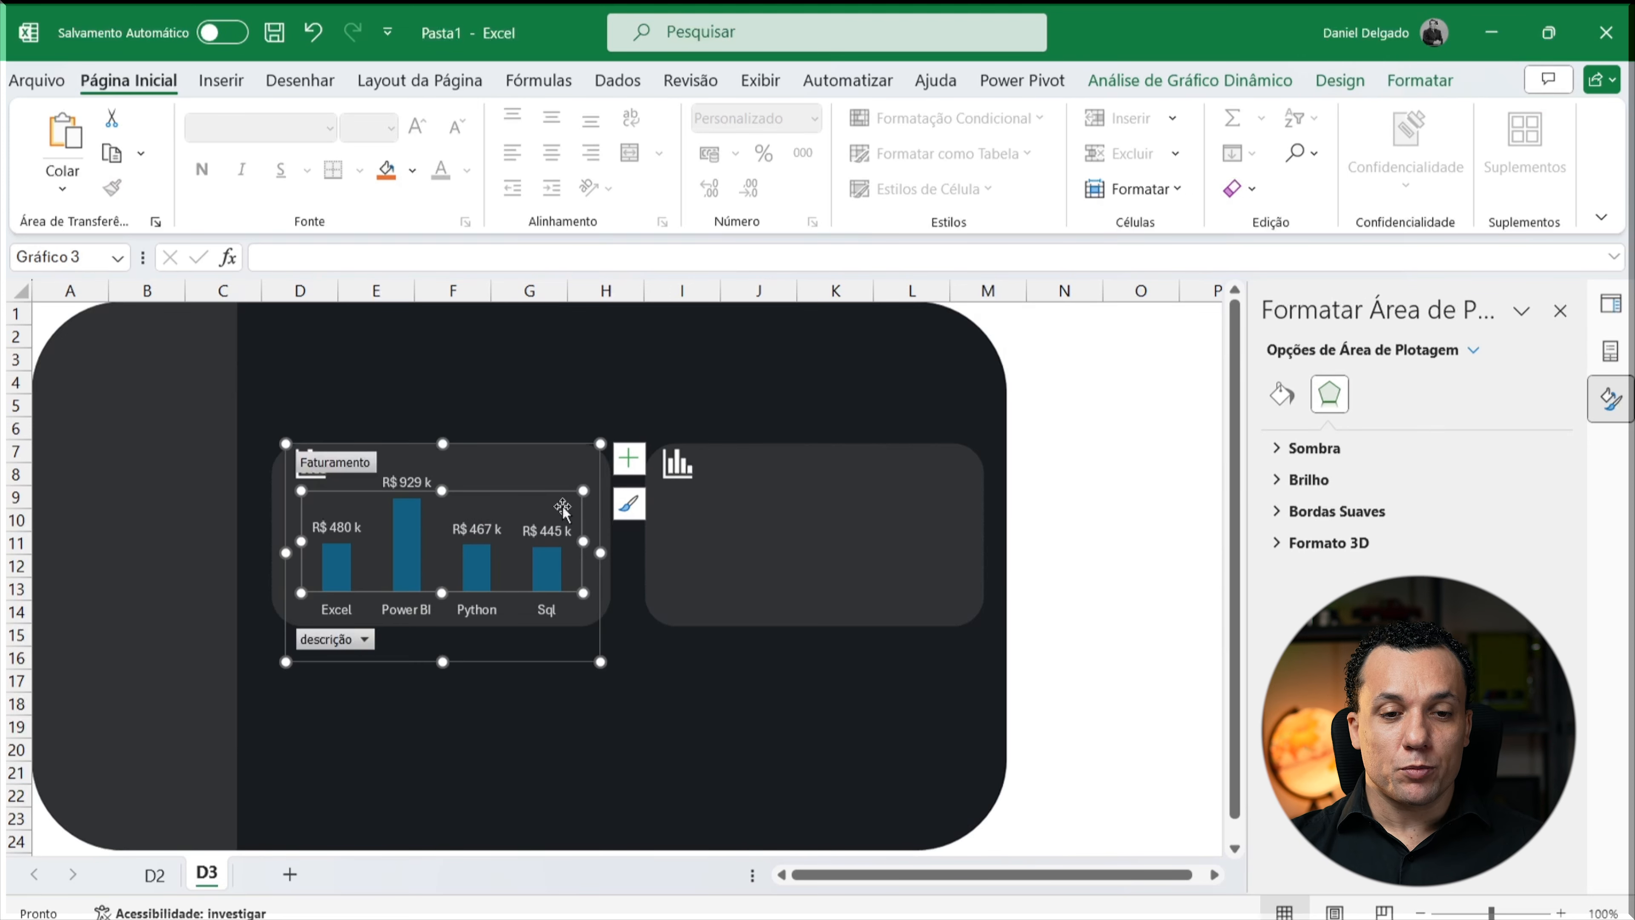
pyautogui.click(358, 467)
pyautogui.rightClick(358, 467)
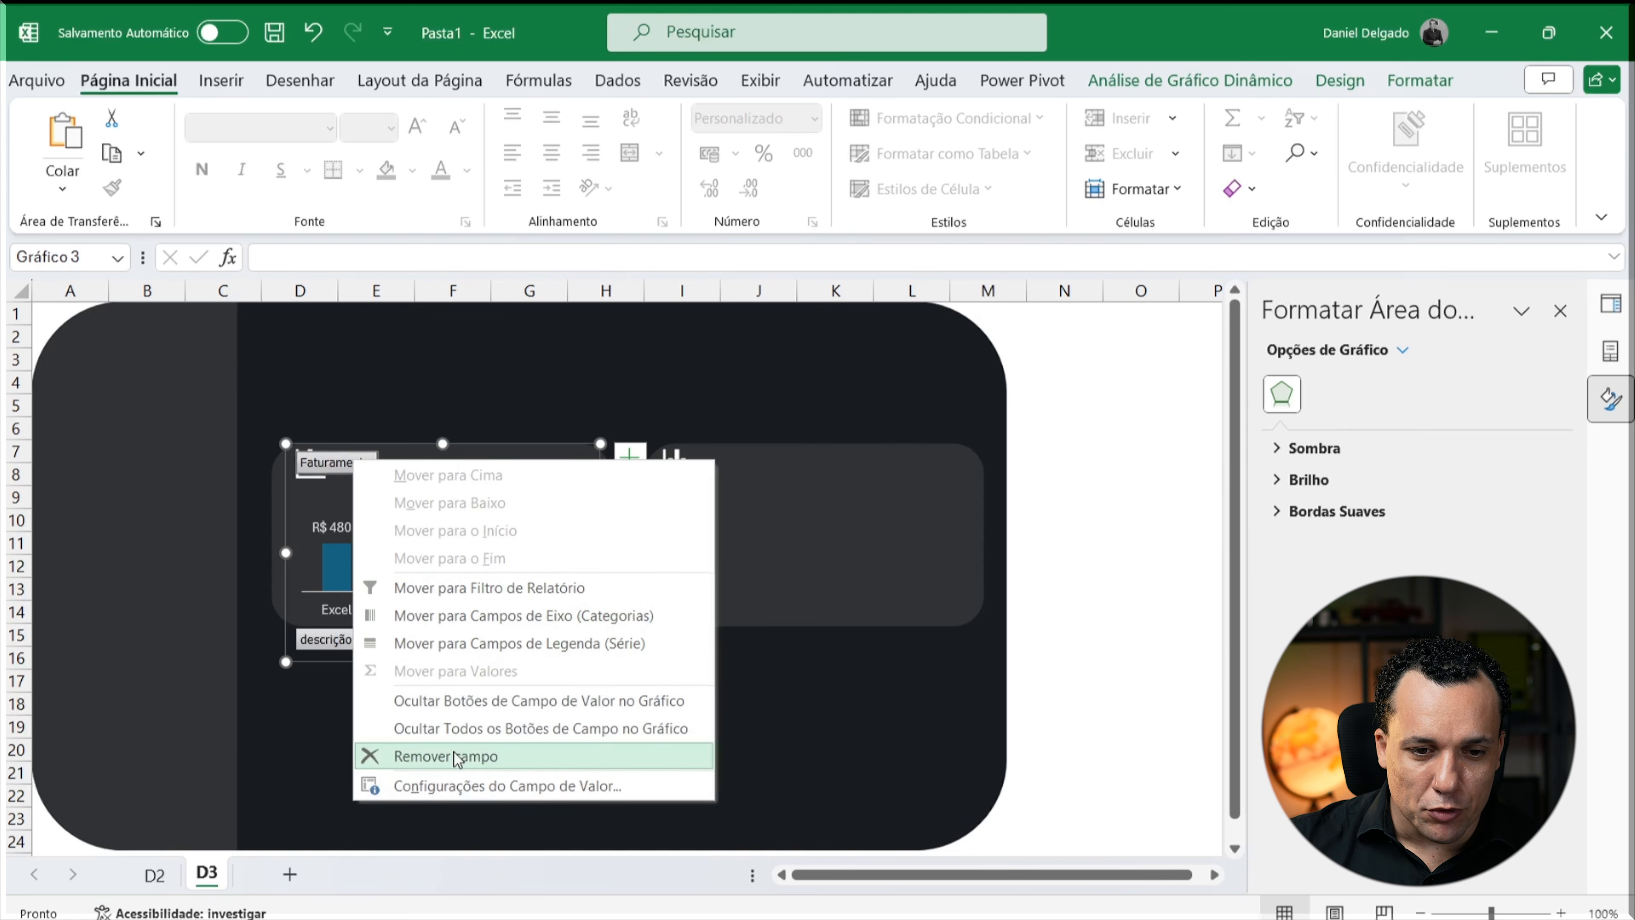
pyautogui.click(506, 731)
pyautogui.click(503, 729)
# Step: Shorten the Faturamento chart to the left card's height and shift it slightly down so its labels stay inside the card
pyautogui.click(470, 582)
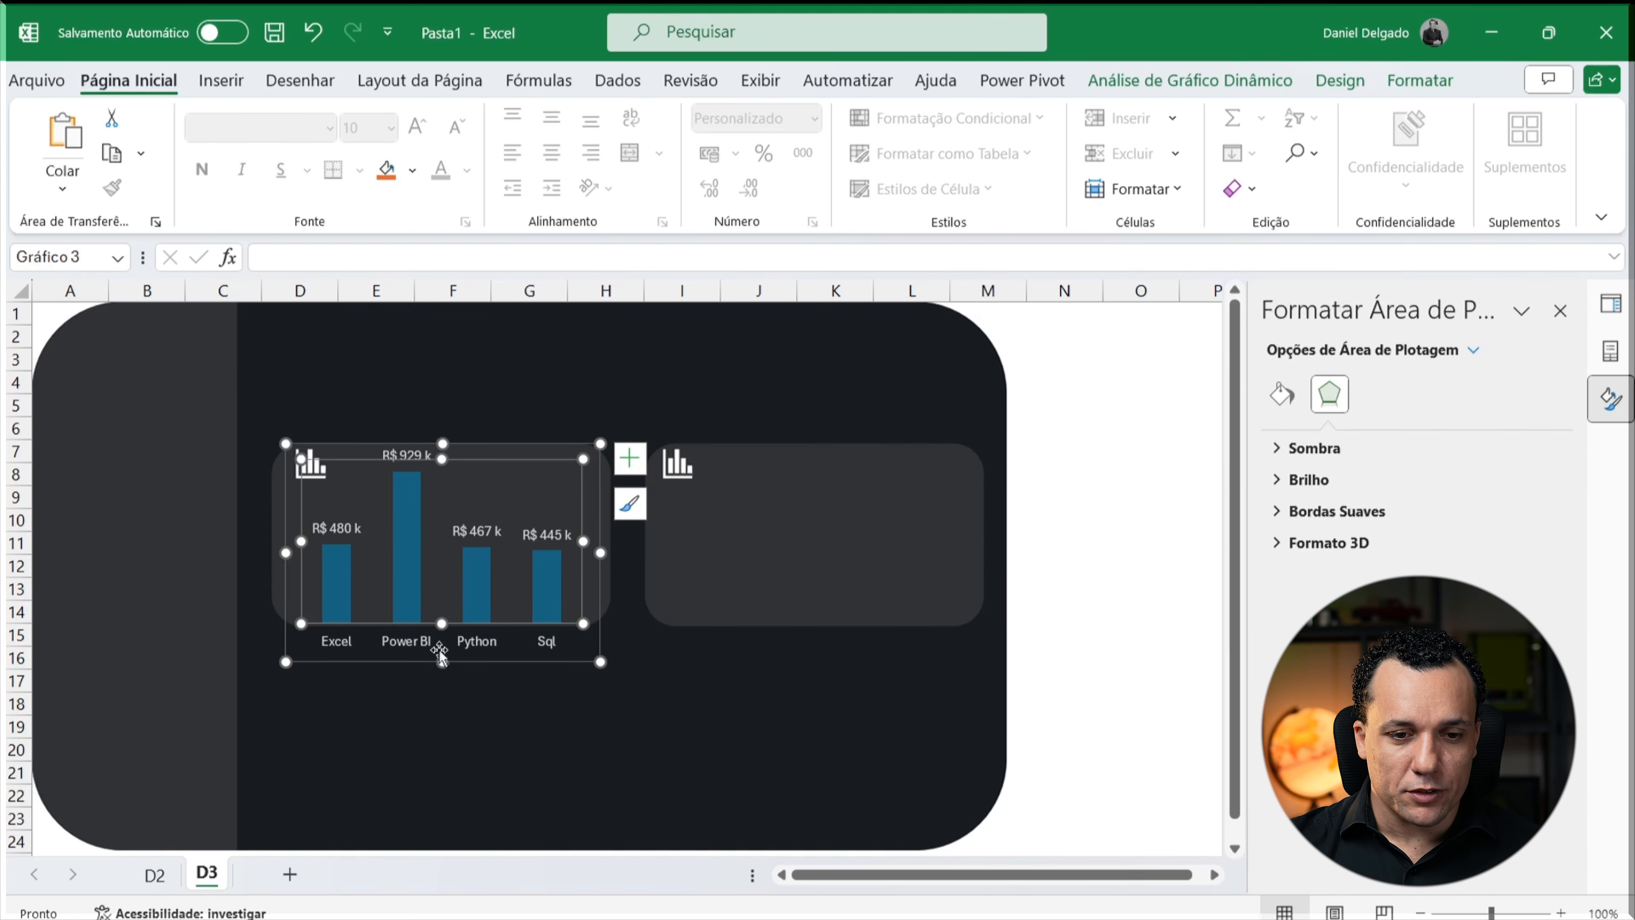
pyautogui.moveTo(444, 664); pyautogui.dragTo(444, 628)
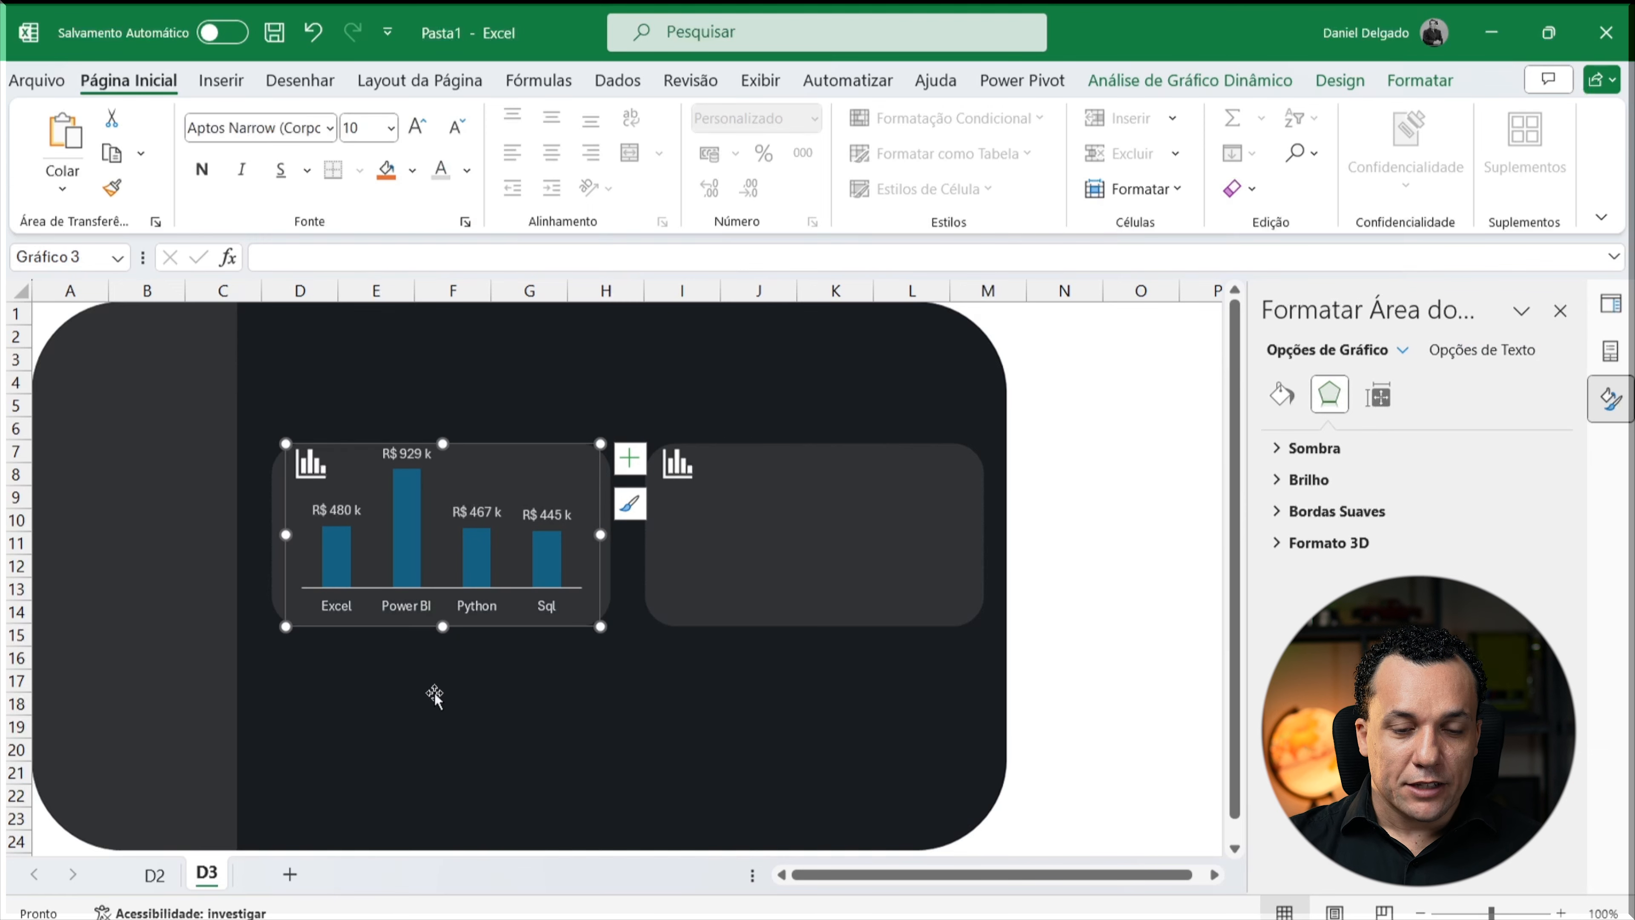
pyautogui.click(434, 689)
pyautogui.click(488, 497)
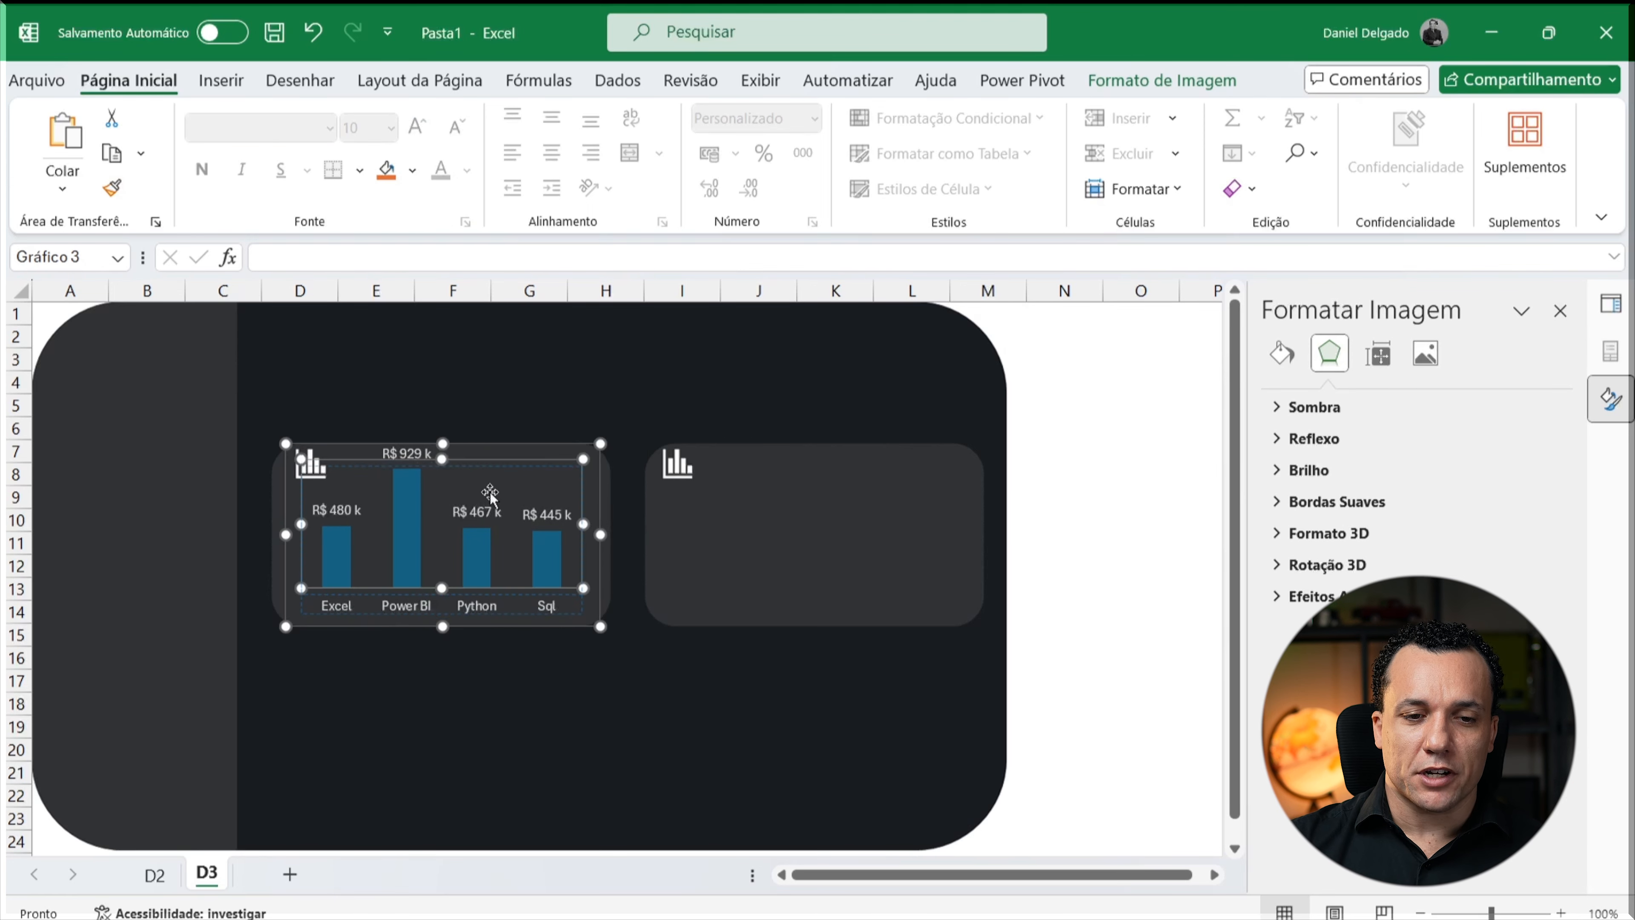
pyautogui.moveTo(484, 452); pyautogui.dragTo(484, 463)
pyautogui.click(497, 414)
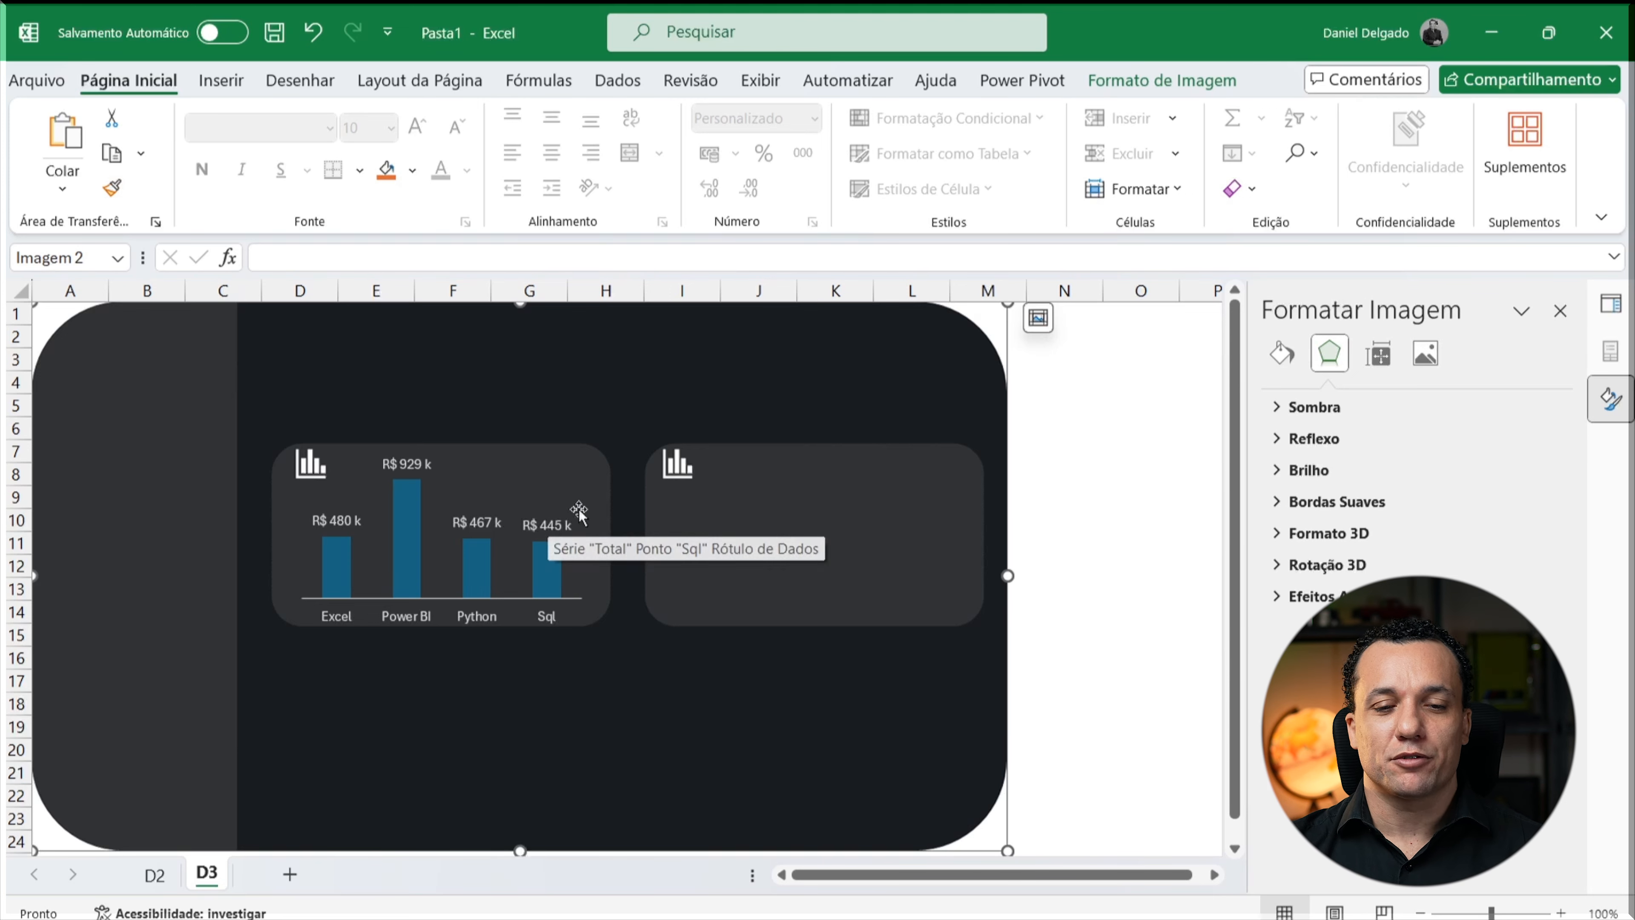
# Step: Insert a clustered column PivotChart from the Soma de Qtde Vendas PivotTable on sheet D2
pyautogui.click(155, 874)
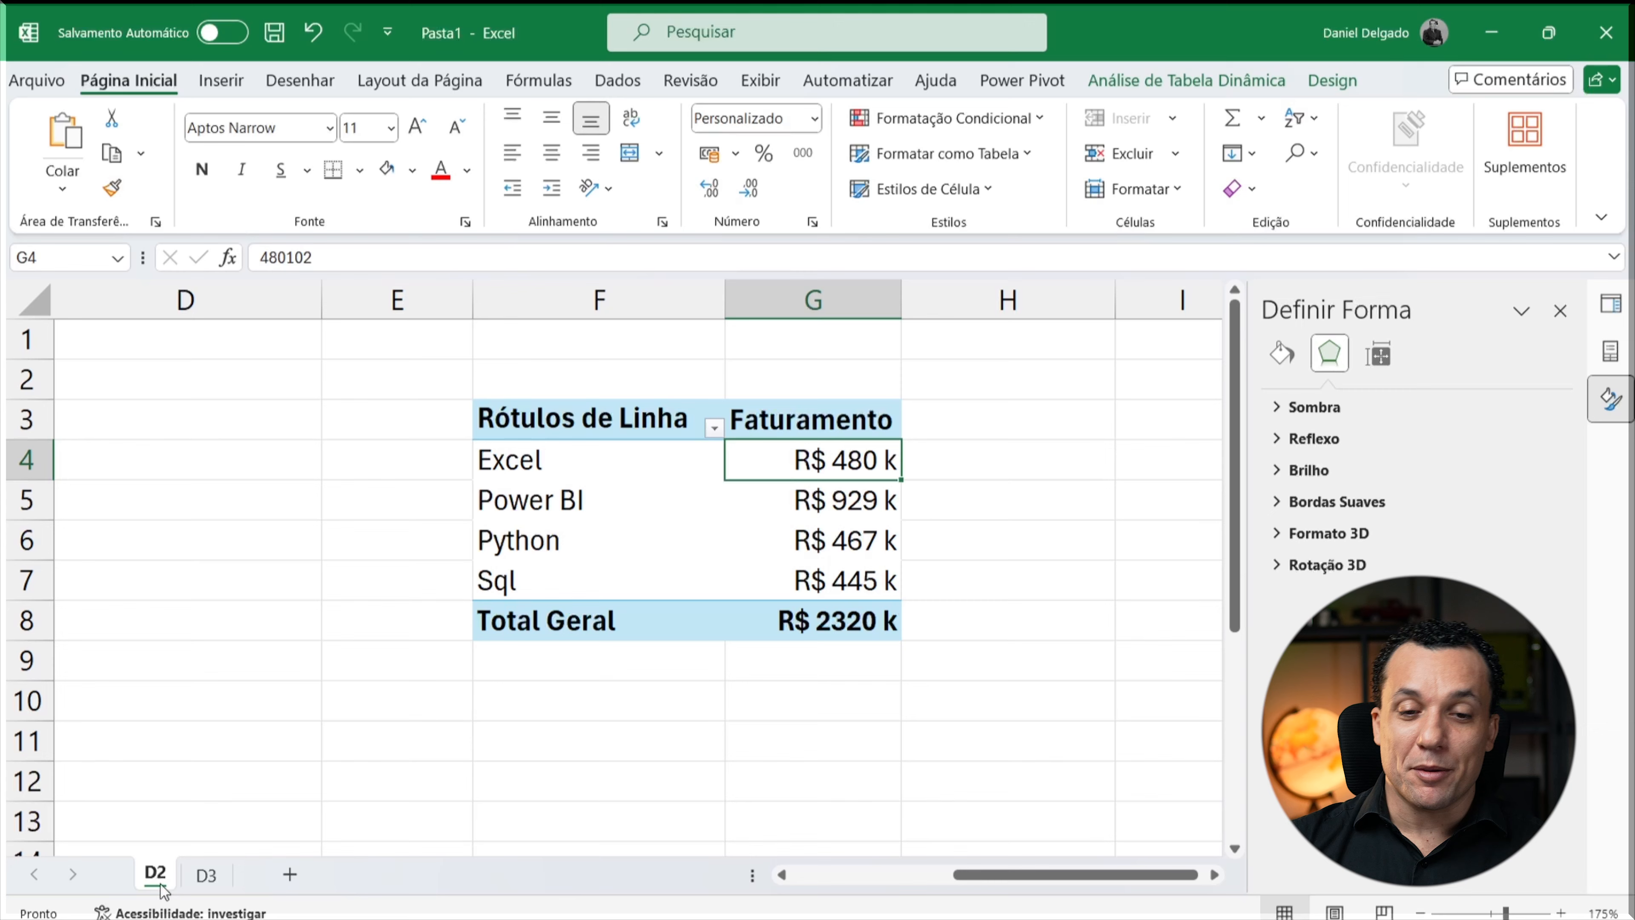
pyautogui.moveTo(959, 874); pyautogui.dragTo(798, 874)
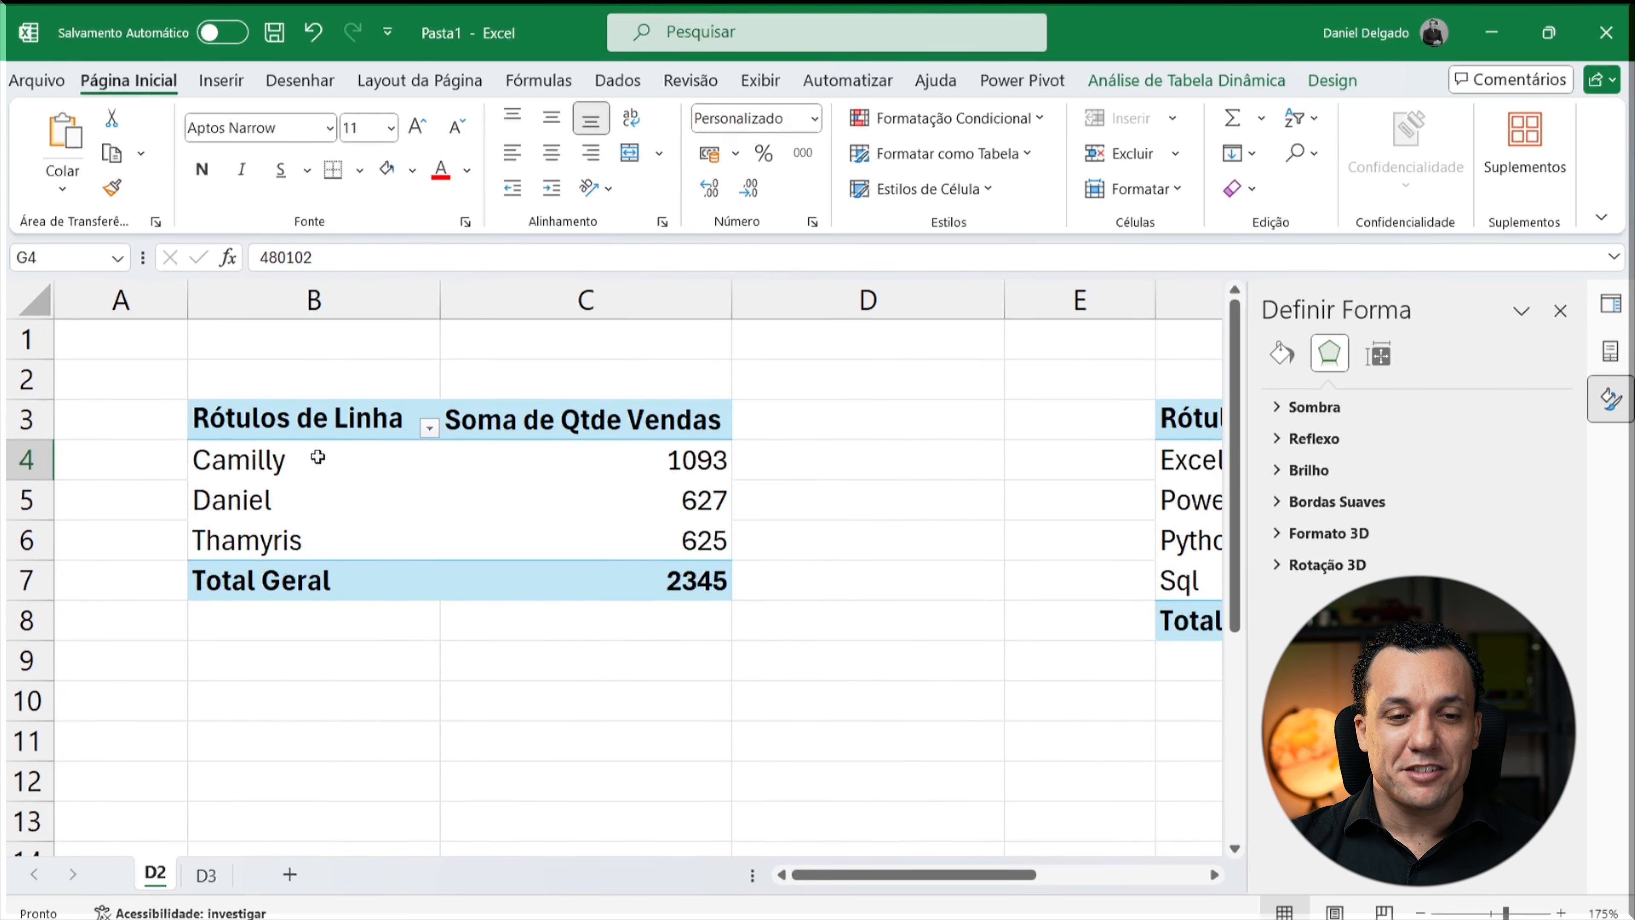
pyautogui.click(334, 467)
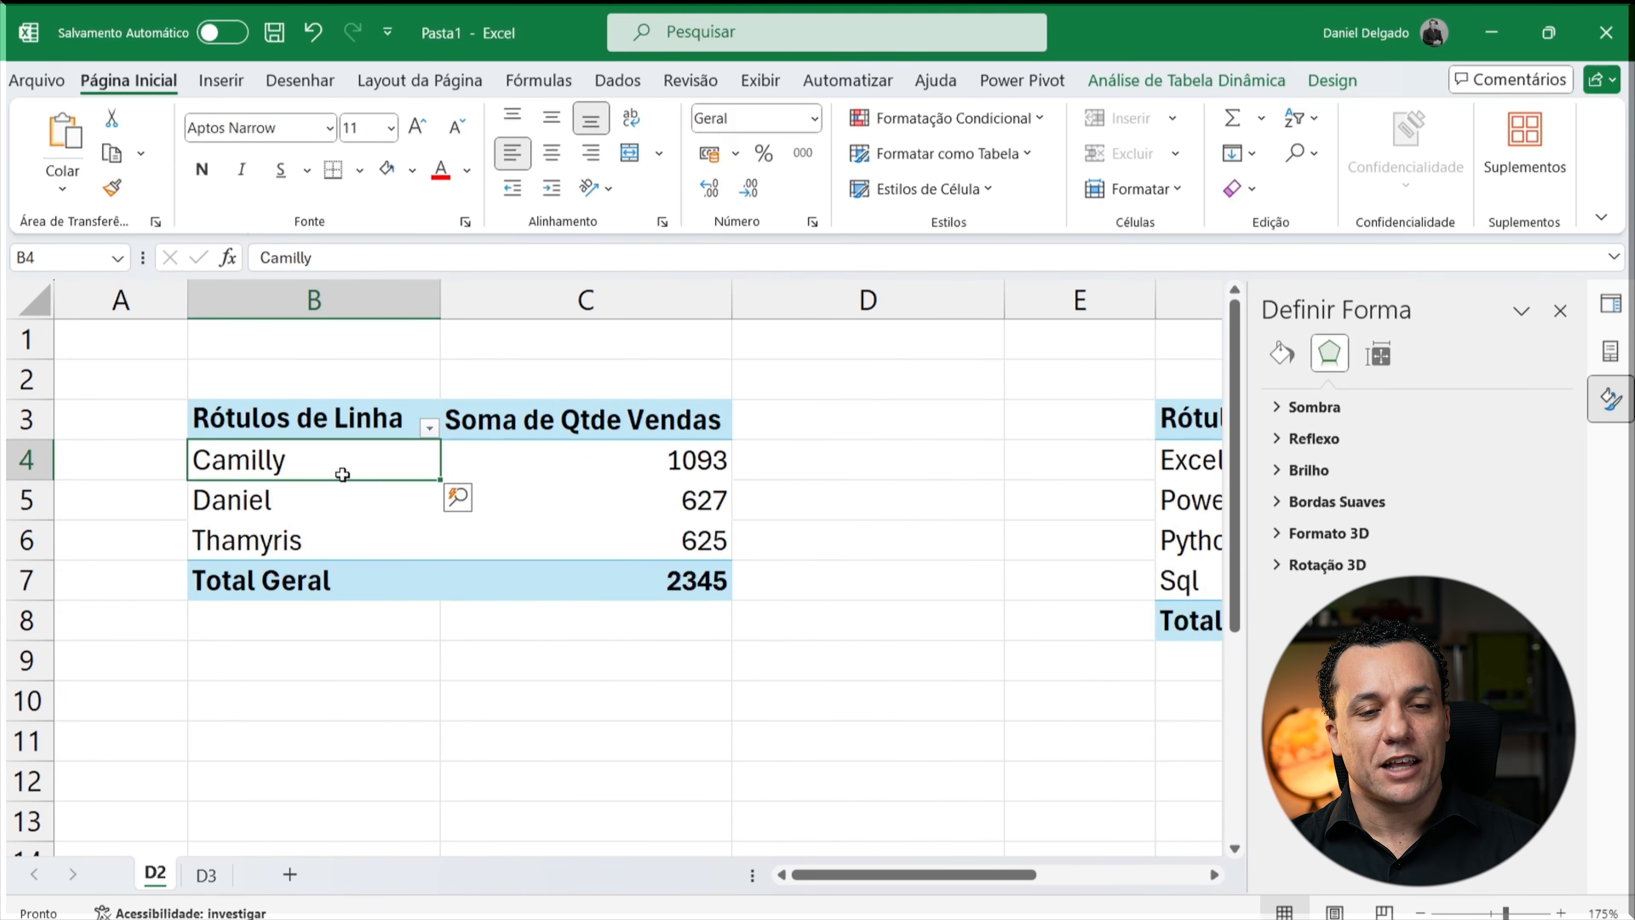
pyautogui.click(221, 80)
pyautogui.click(509, 118)
pyautogui.click(538, 204)
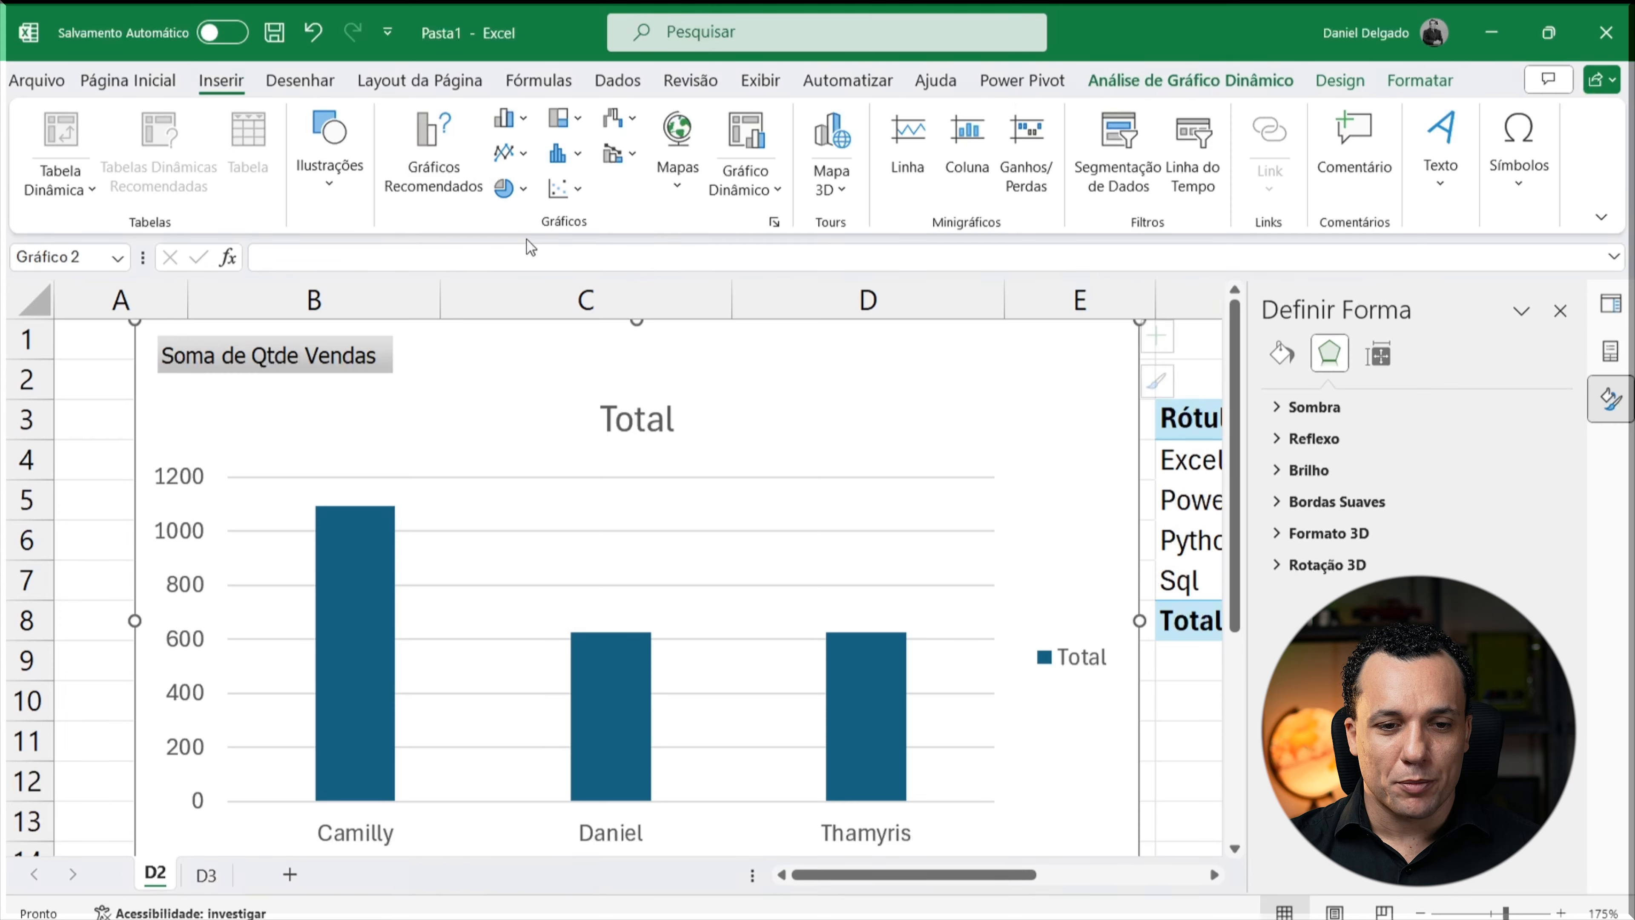
# Step: Move the Soma de Qtde Vendas PivotChart from sheet D2 to D3 and place it over the background's right card
pyautogui.moveTo(774, 367); pyautogui.dragTo(719, 427)
pyautogui.hotkey('ctrl', 'x')
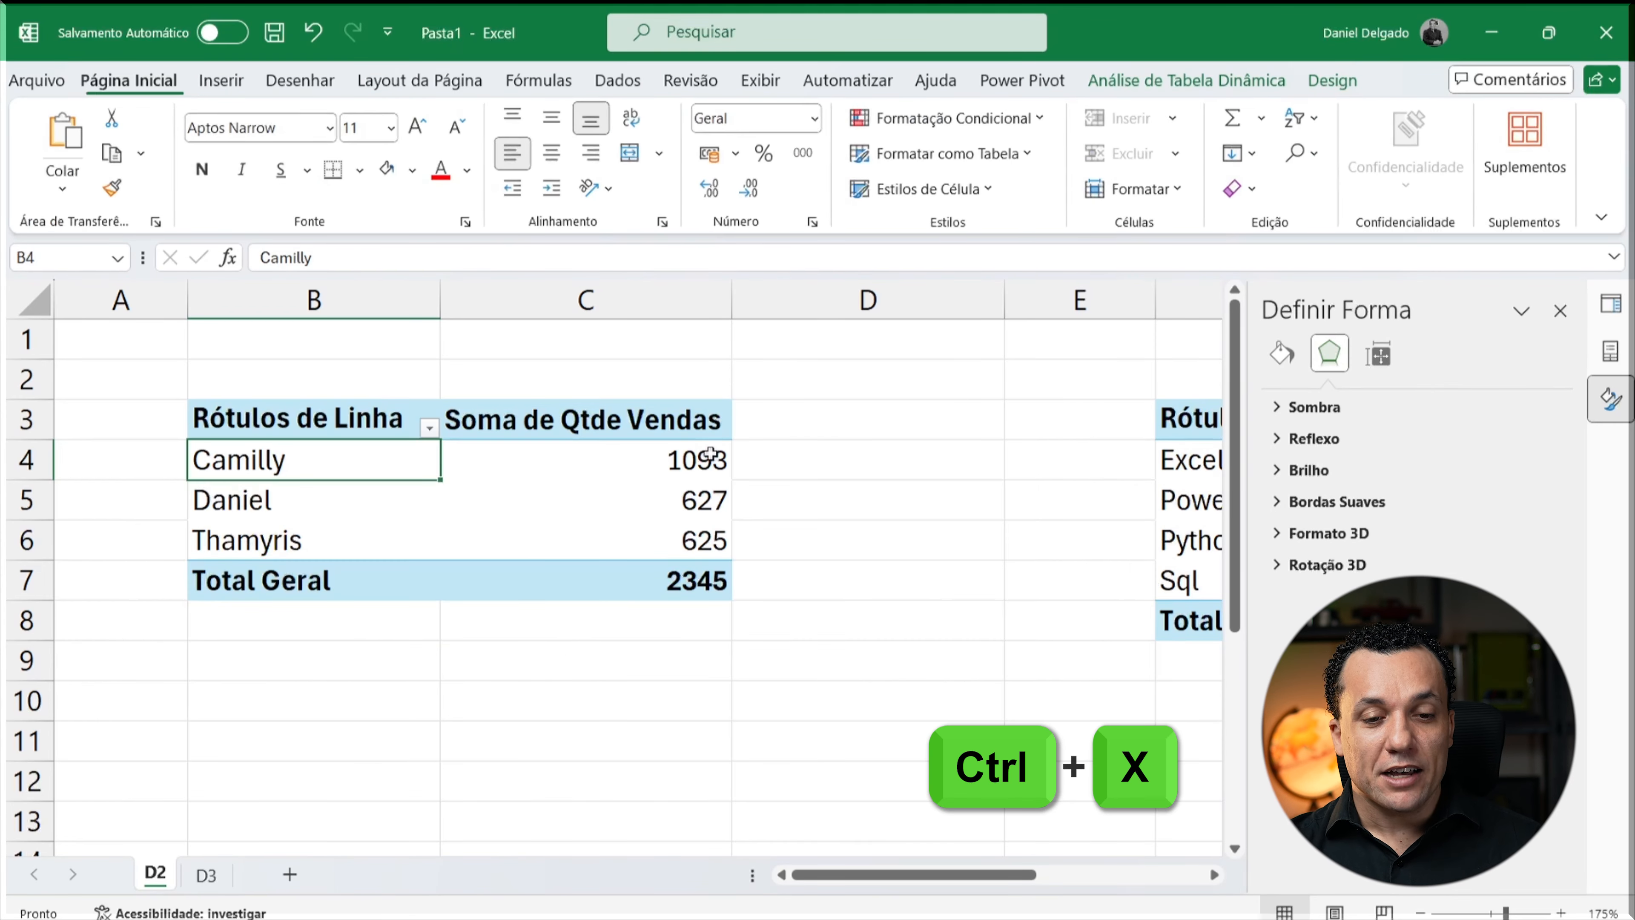
pyautogui.click(206, 874)
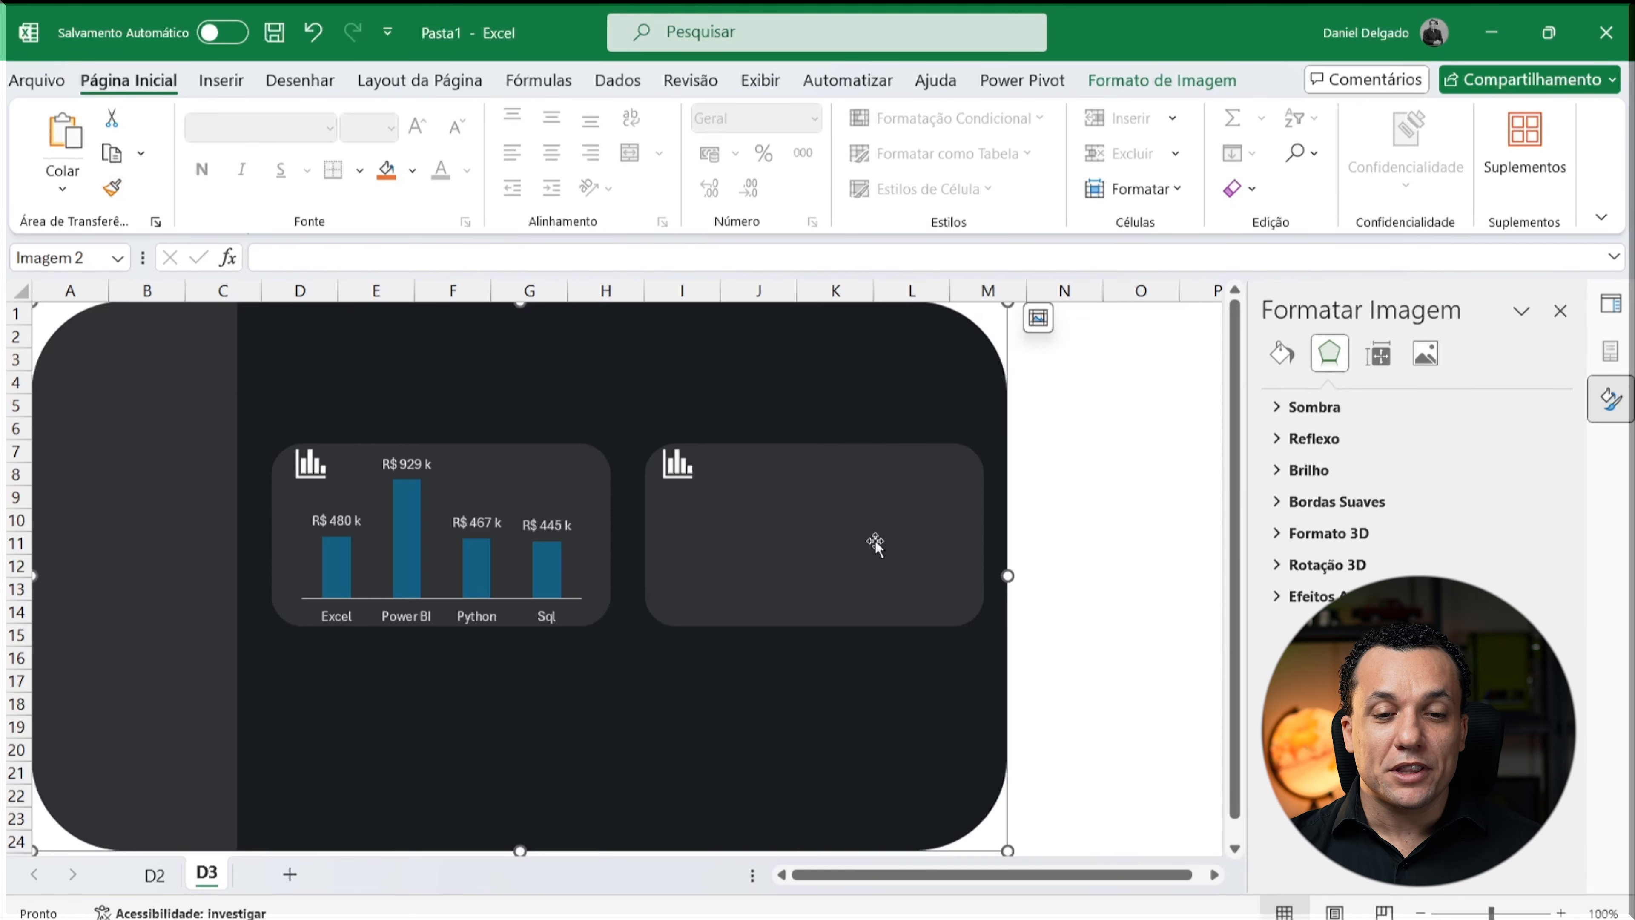
pyautogui.hotkey('ctrl', 'v')
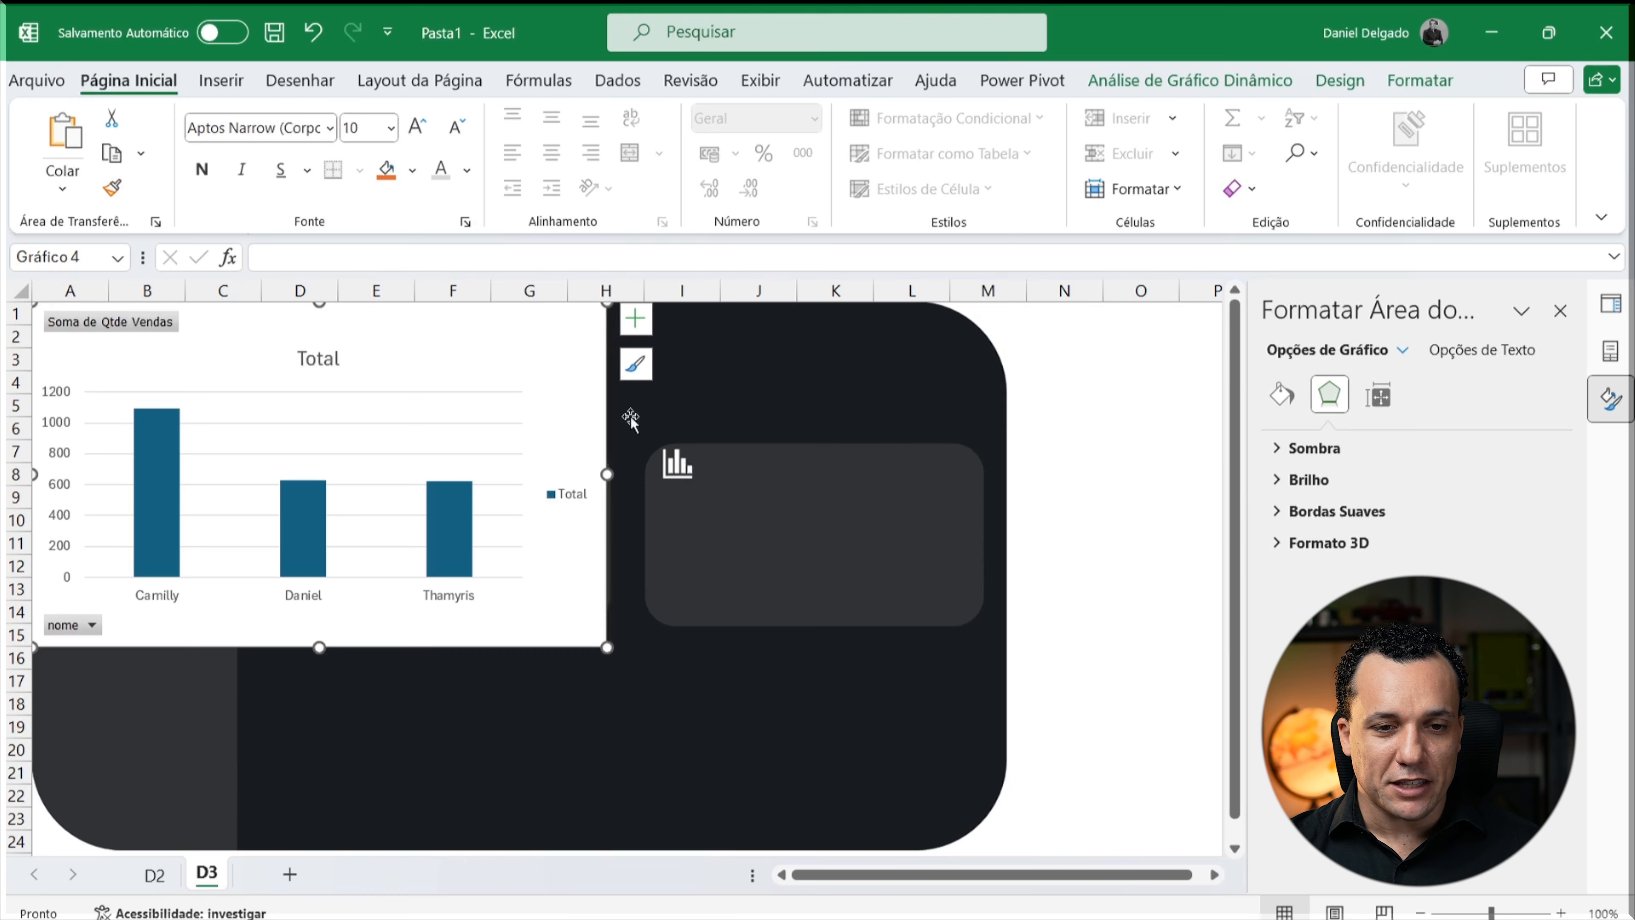
pyautogui.moveTo(570, 320); pyautogui.dragTo(1098, 475)
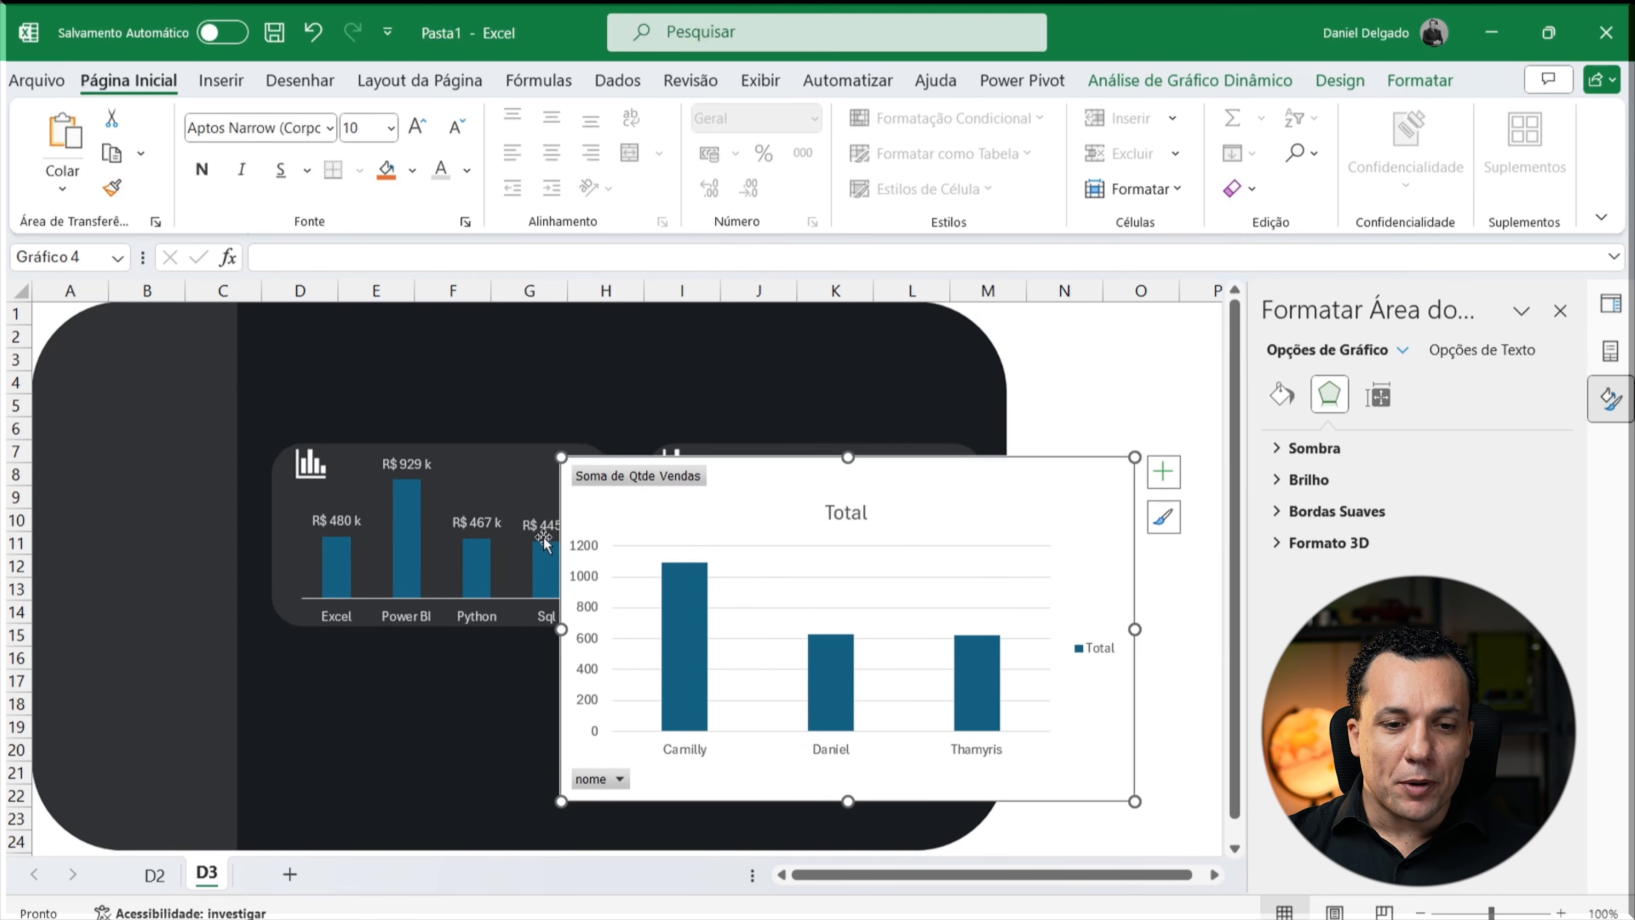
# Step: Save the formatted Faturamento chart as a chart template named GráficoColunaBi
pyautogui.rightClick(493, 503)
pyautogui.rightClick(465, 462)
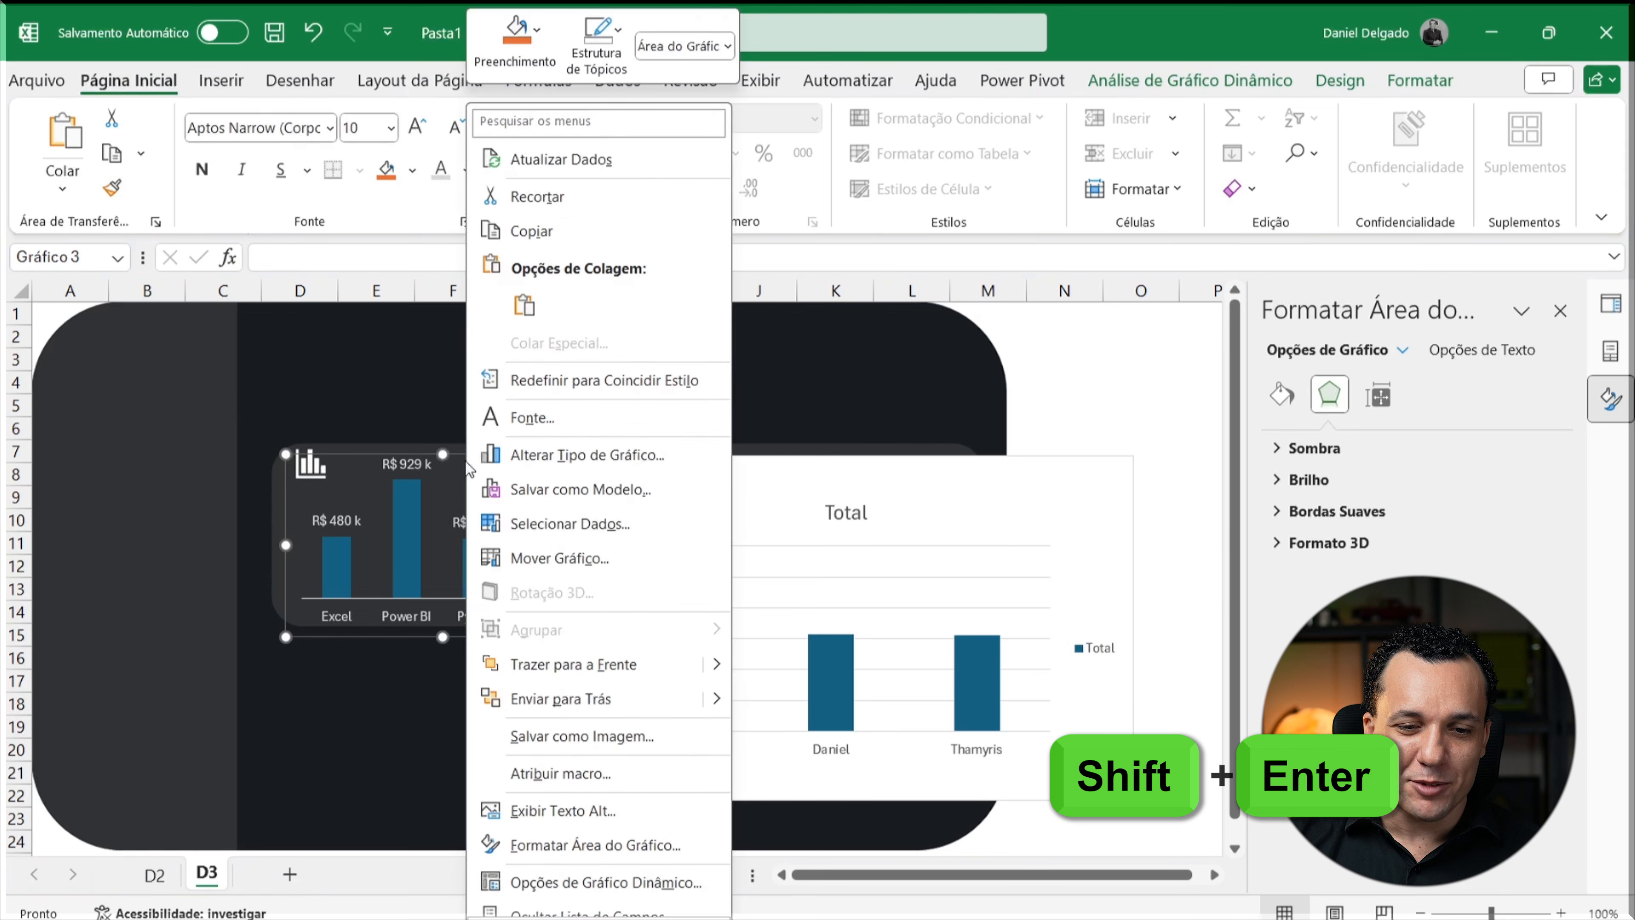
pyautogui.click(611, 490)
pyautogui.press('End')
pyautogui.press('BackSpace')
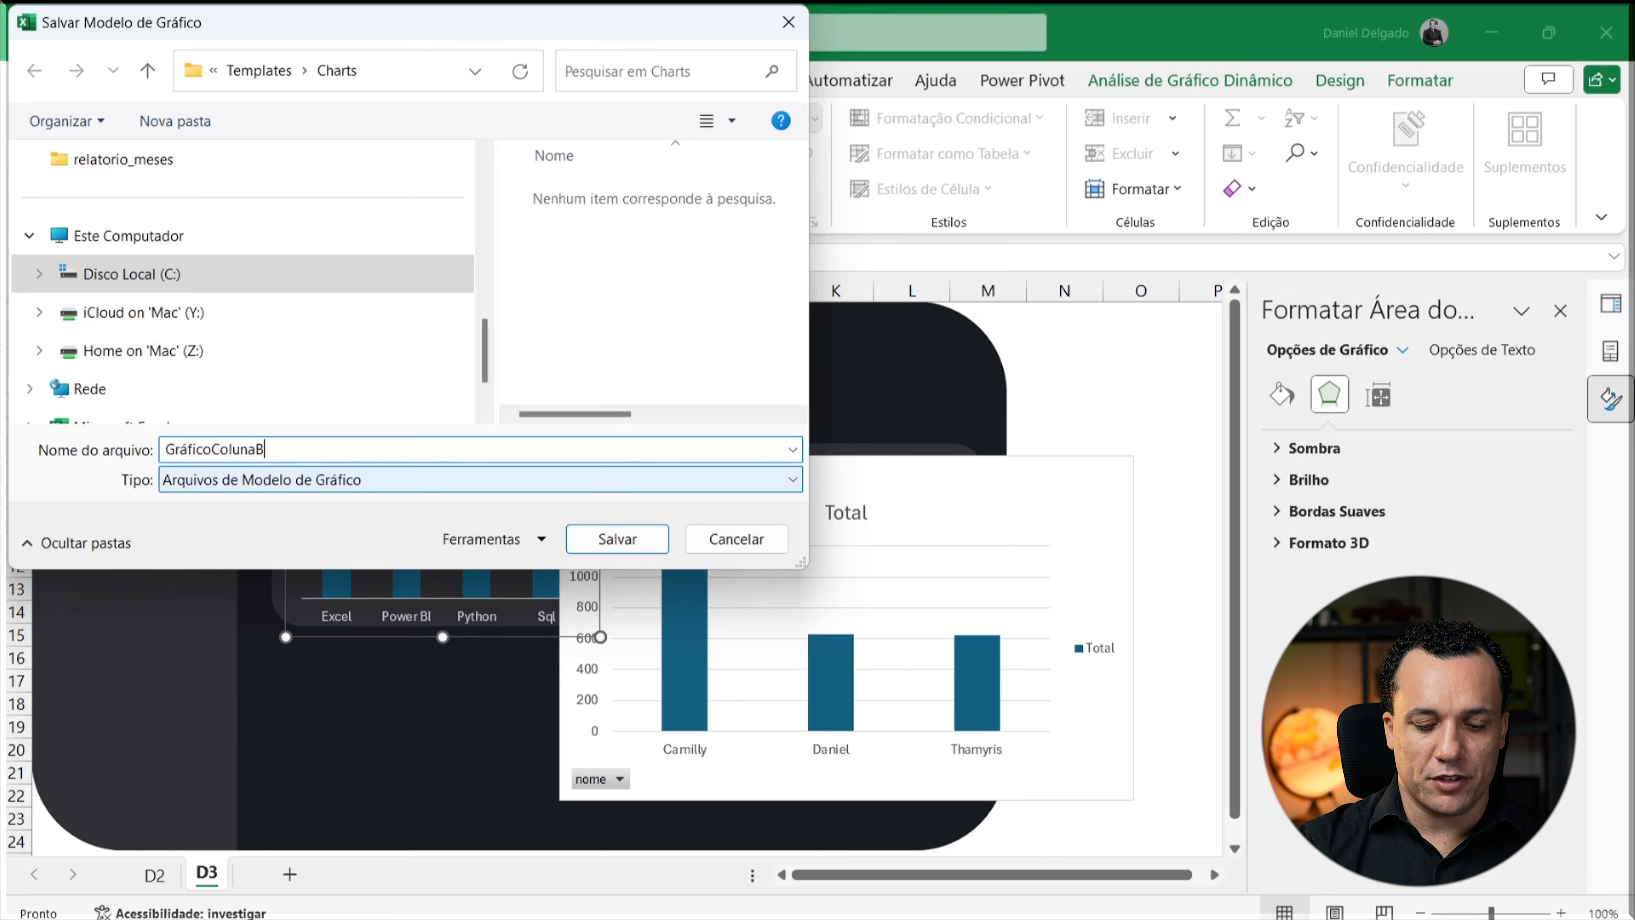
pyautogui.press('Return')
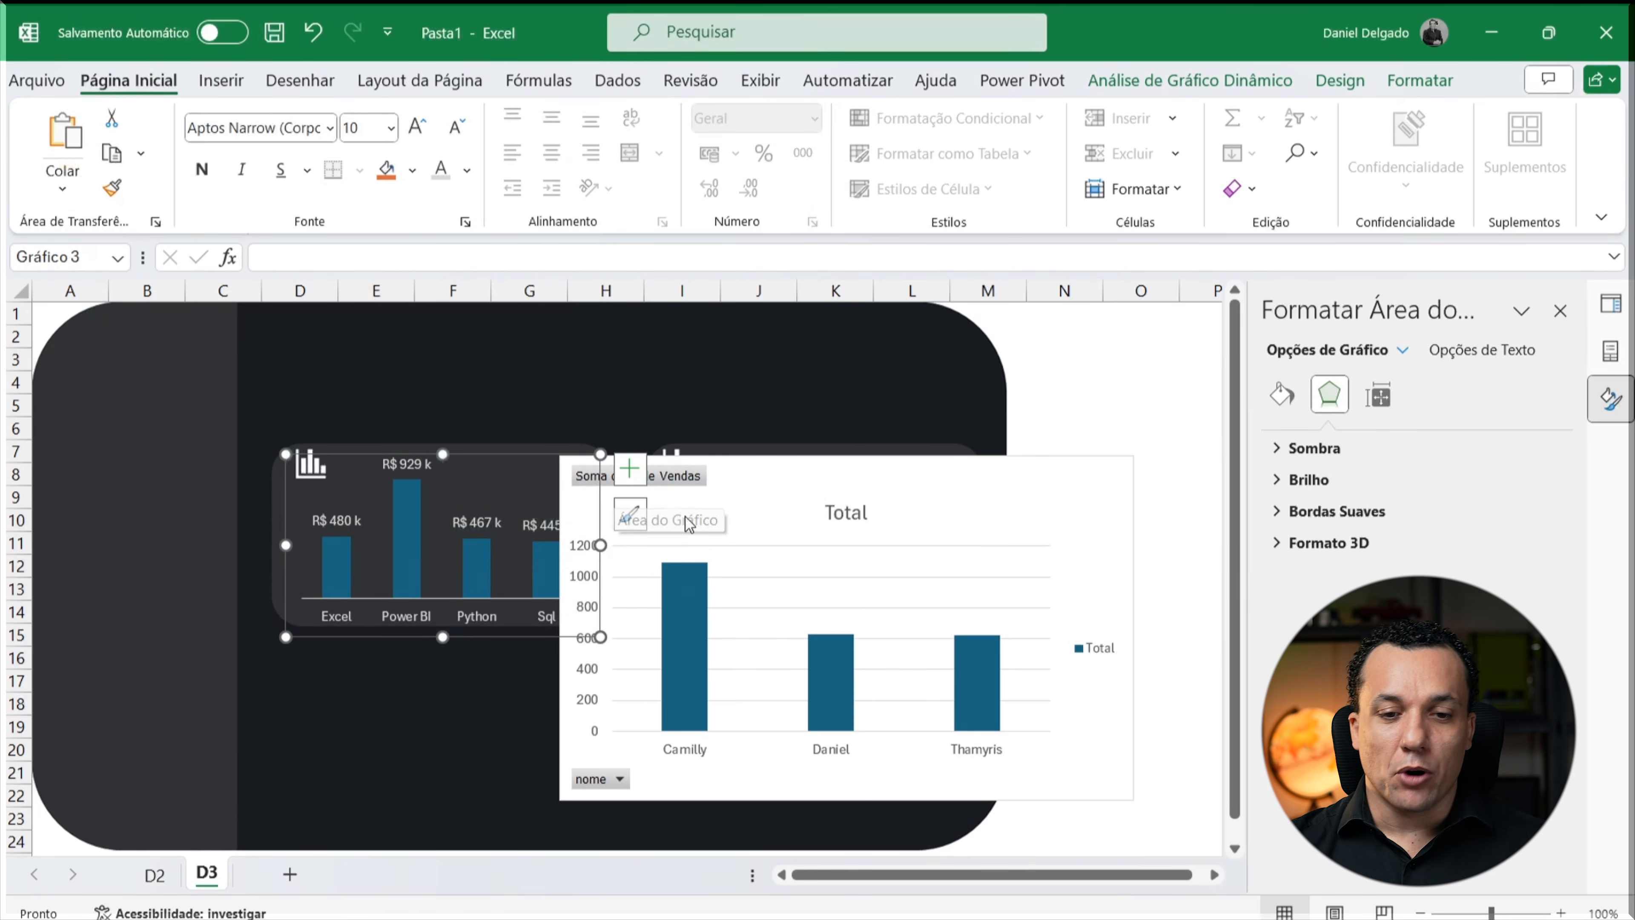
# Step: Change the Soma de Qtde Vendas chart's type to the saved template GráficoColunaBi
pyautogui.click(767, 478)
pyautogui.rightClick(769, 477)
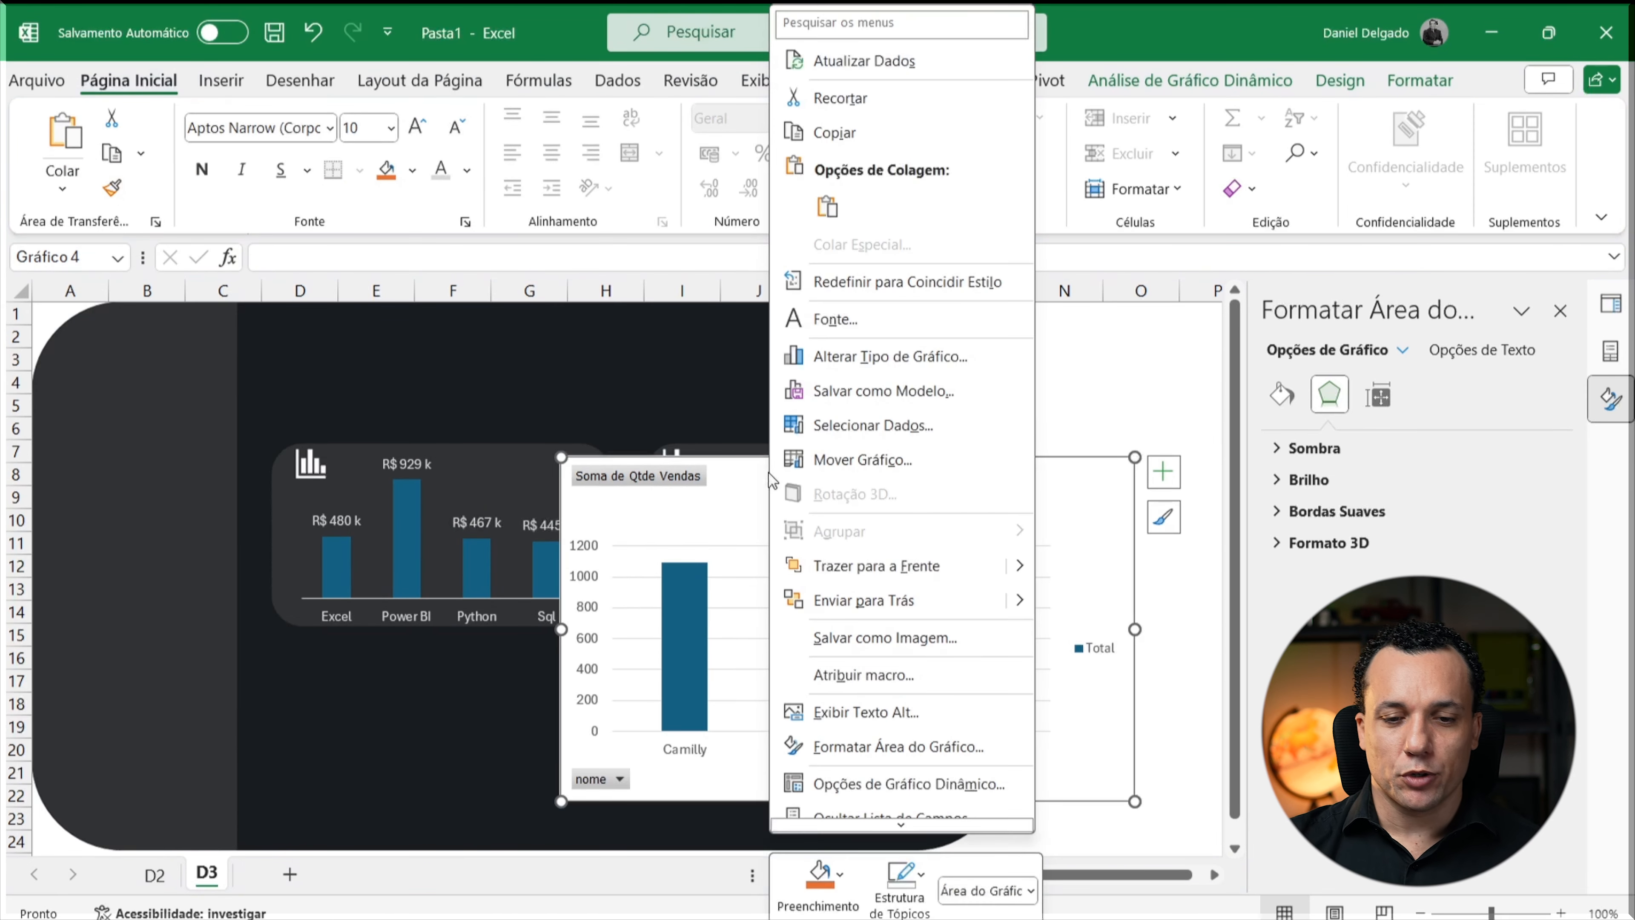
pyautogui.click(948, 357)
pyautogui.click(548, 233)
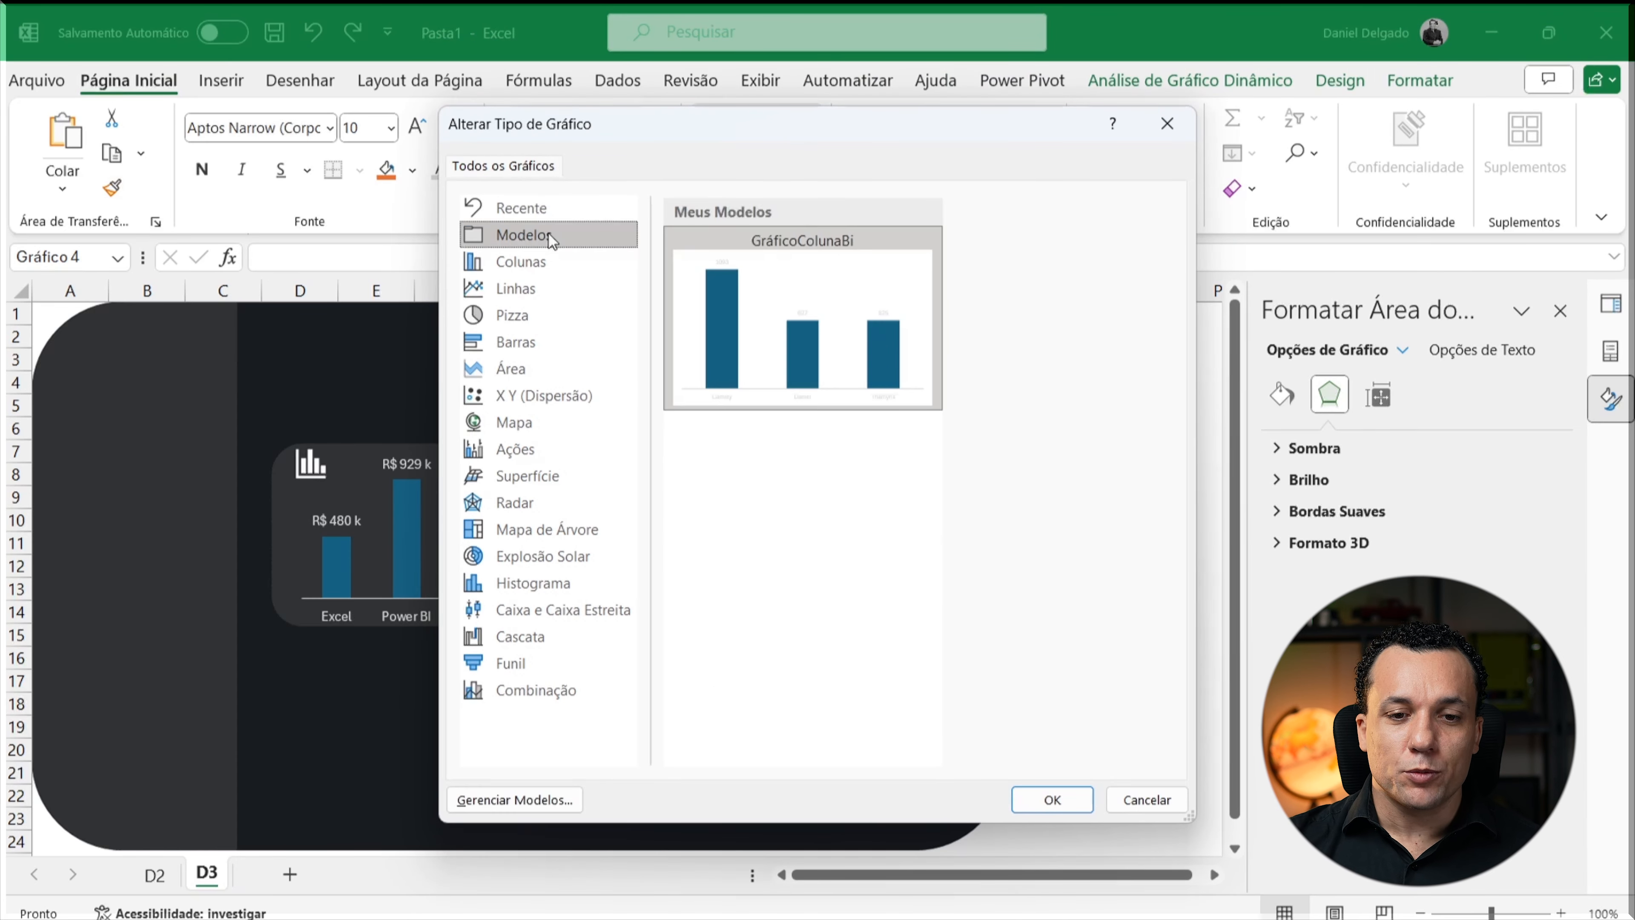
pyautogui.moveTo(853, 307)
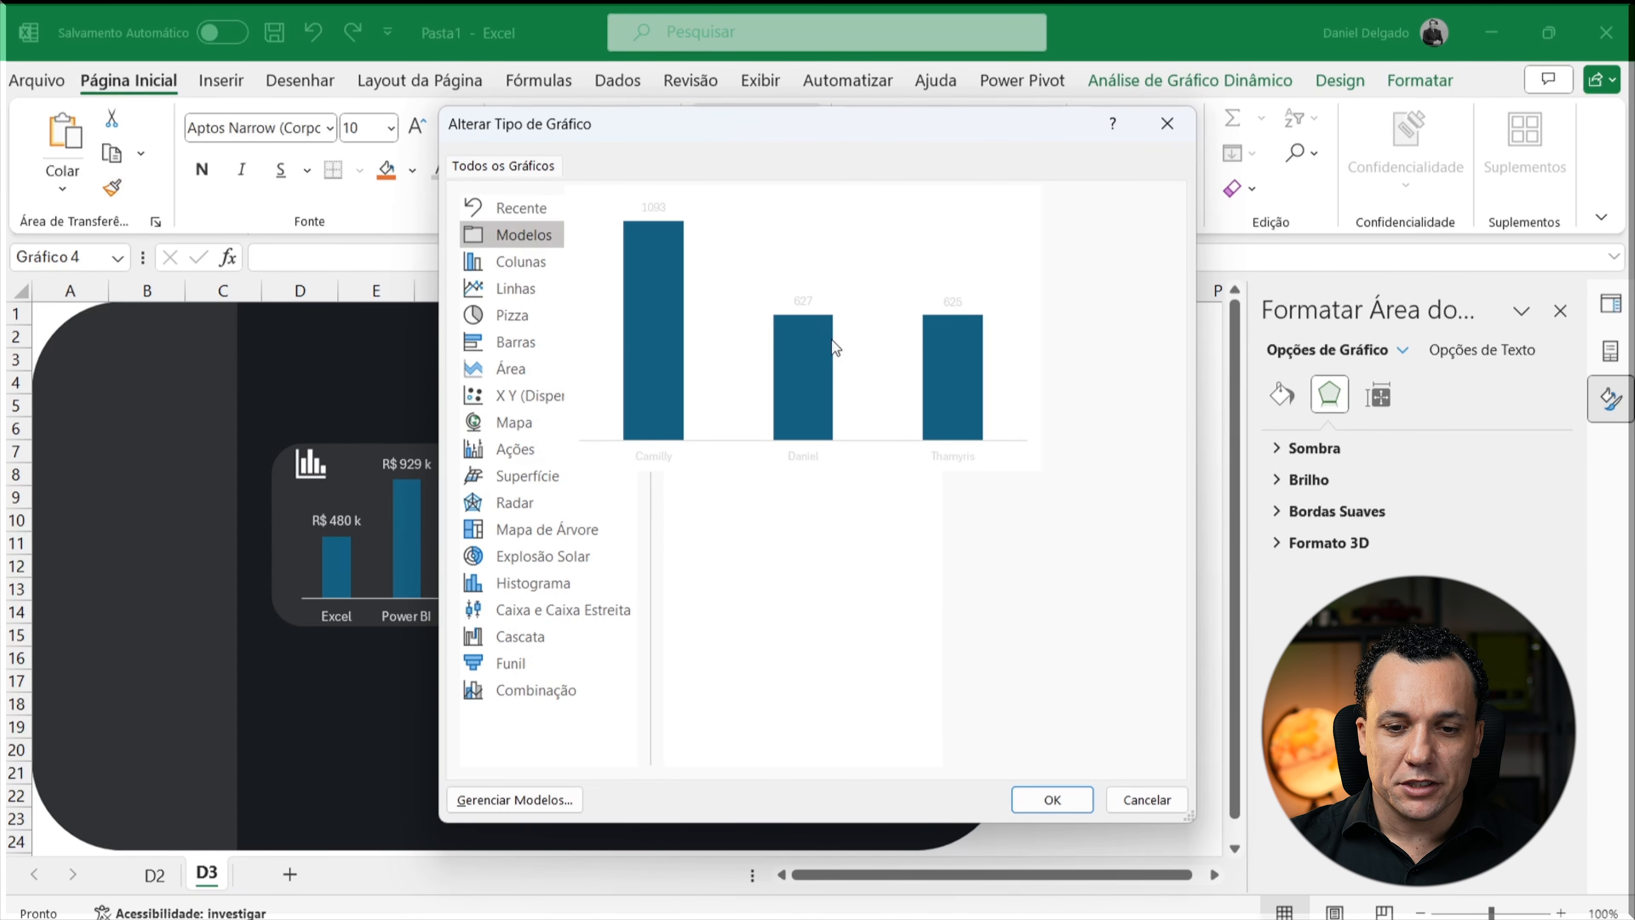
pyautogui.click(1056, 800)
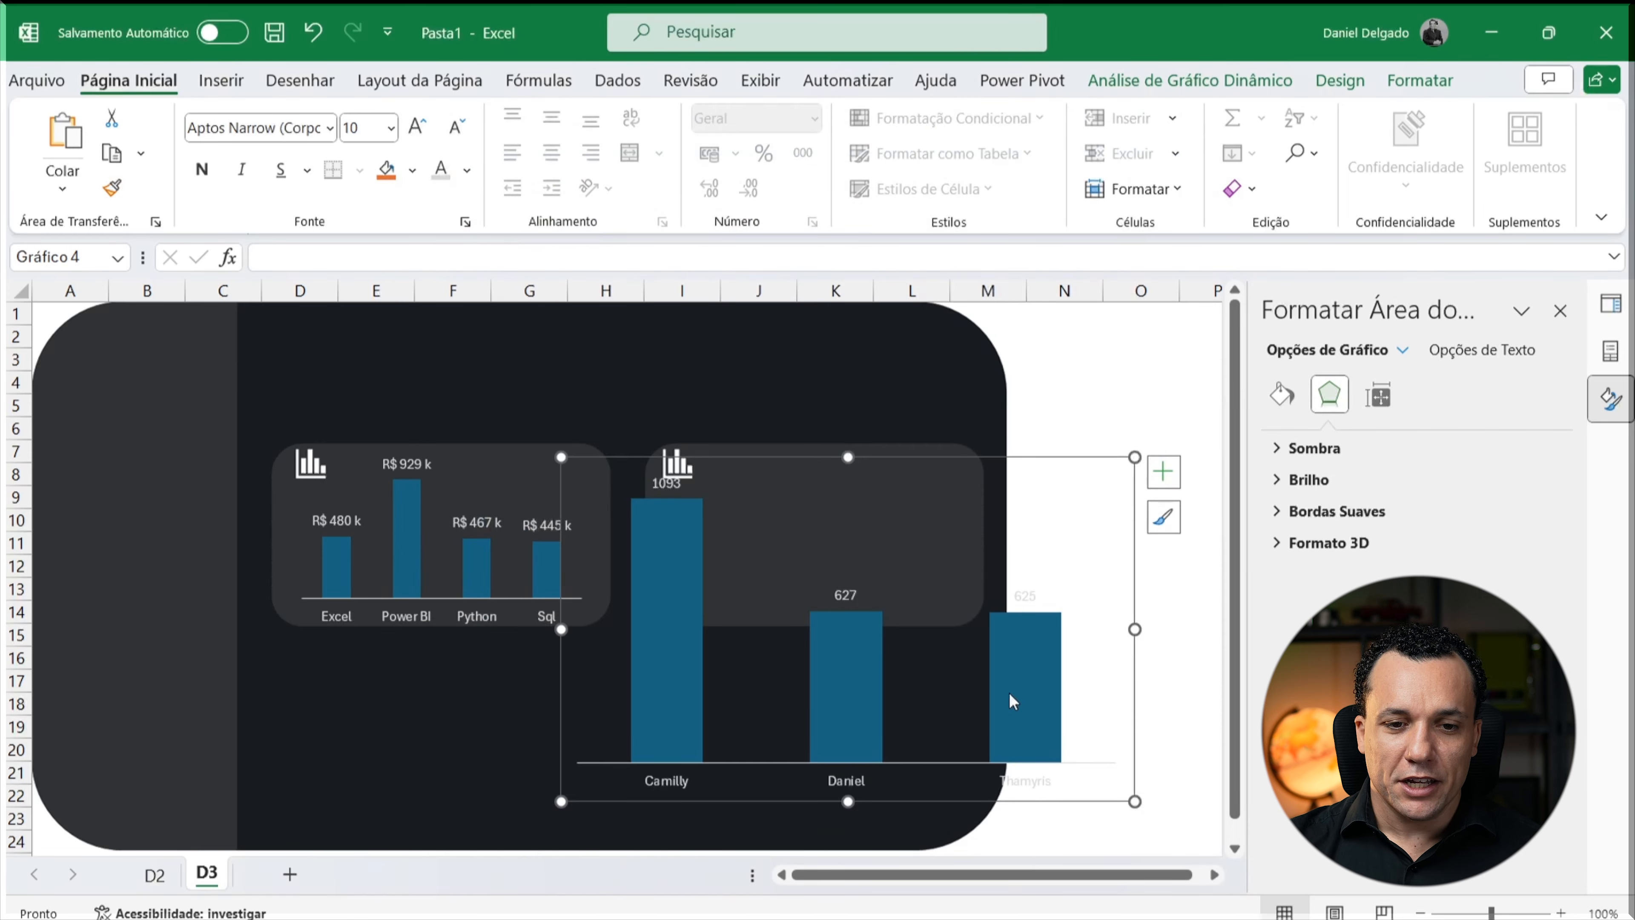
# Step: Resize the Soma de Qtde Vendas chart so its columns and labels fit inside the background's right card
pyautogui.moveTo(561, 801); pyautogui.dragTo(666, 611)
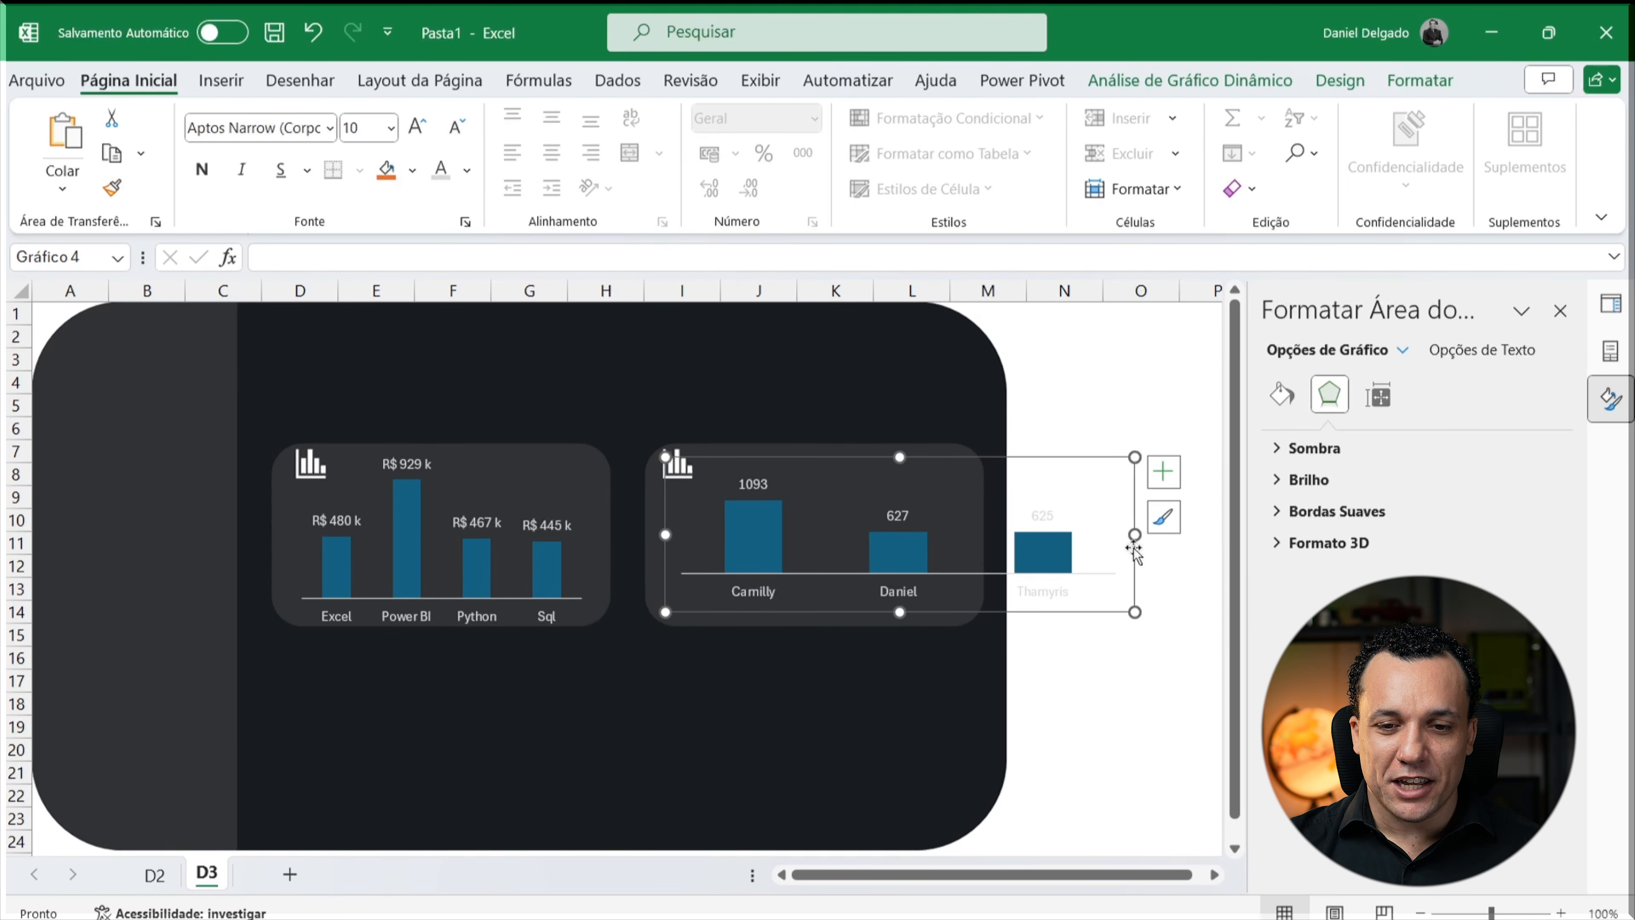
pyautogui.moveTo(1135, 534); pyautogui.dragTo(954, 534)
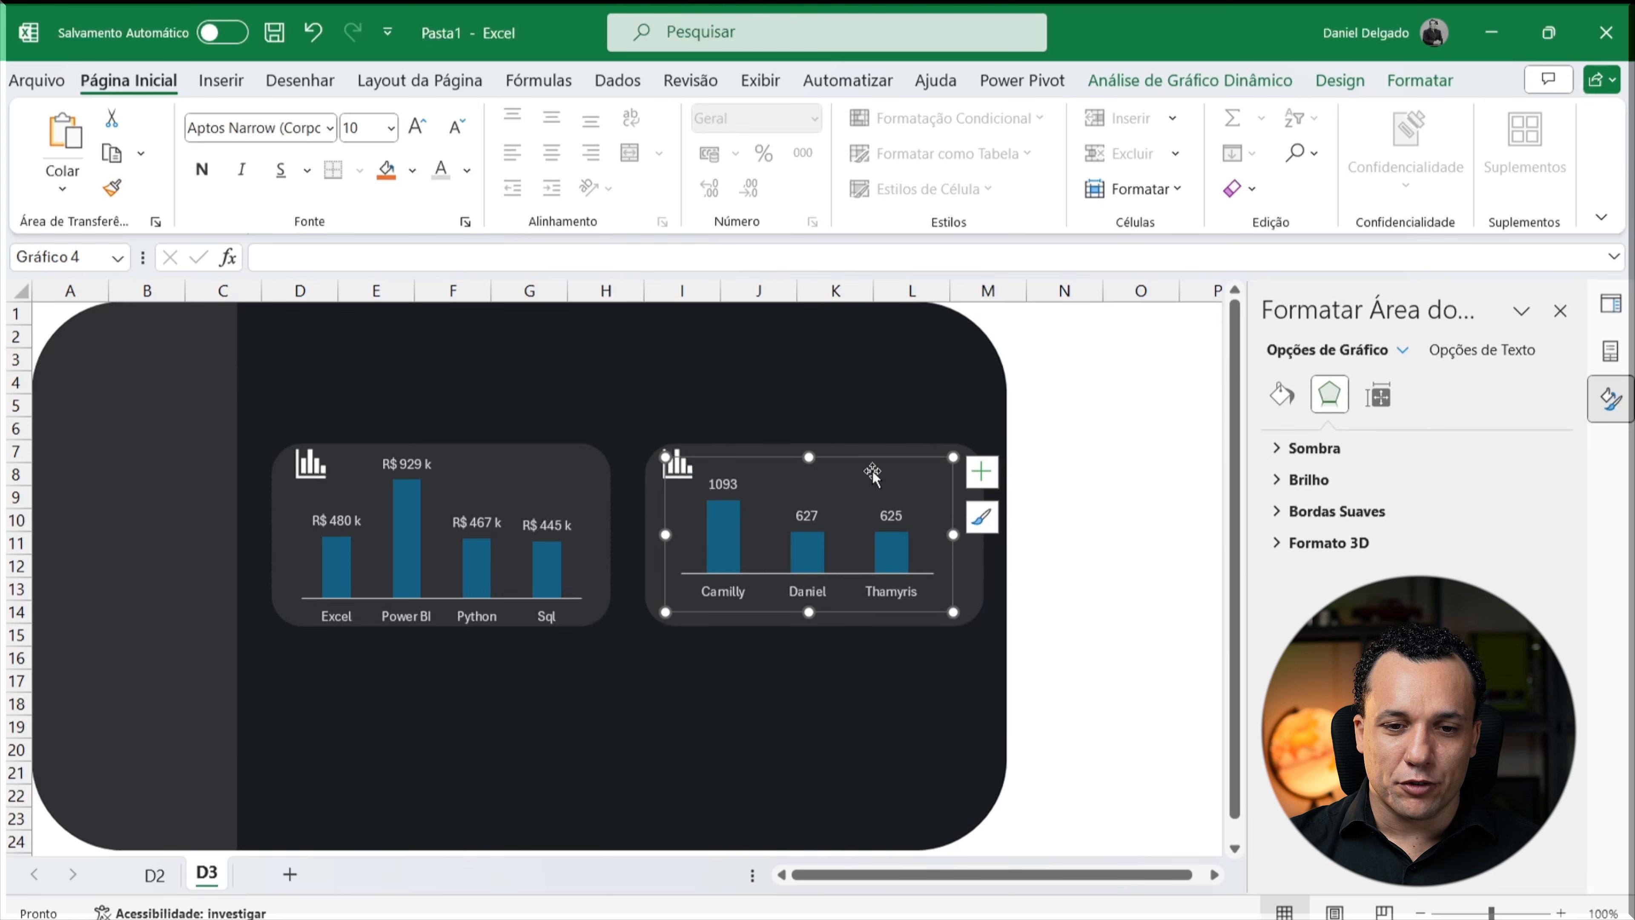
pyautogui.moveTo(802, 453); pyautogui.dragTo(803, 445)
pyautogui.click(816, 387)
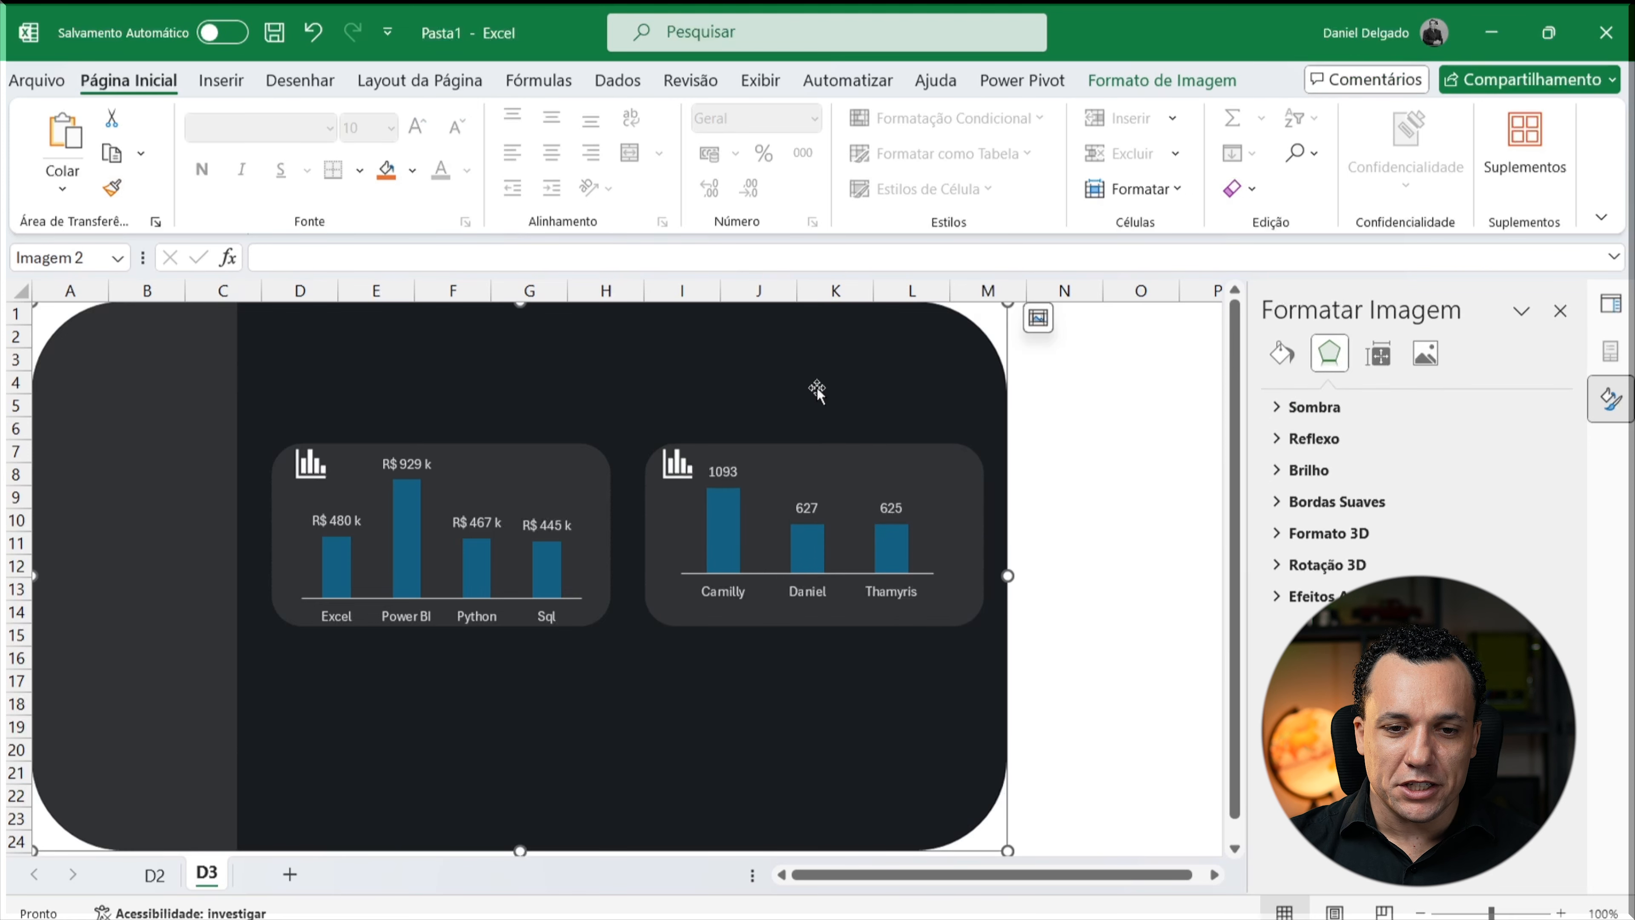
pyautogui.click(917, 490)
pyautogui.click(666, 673)
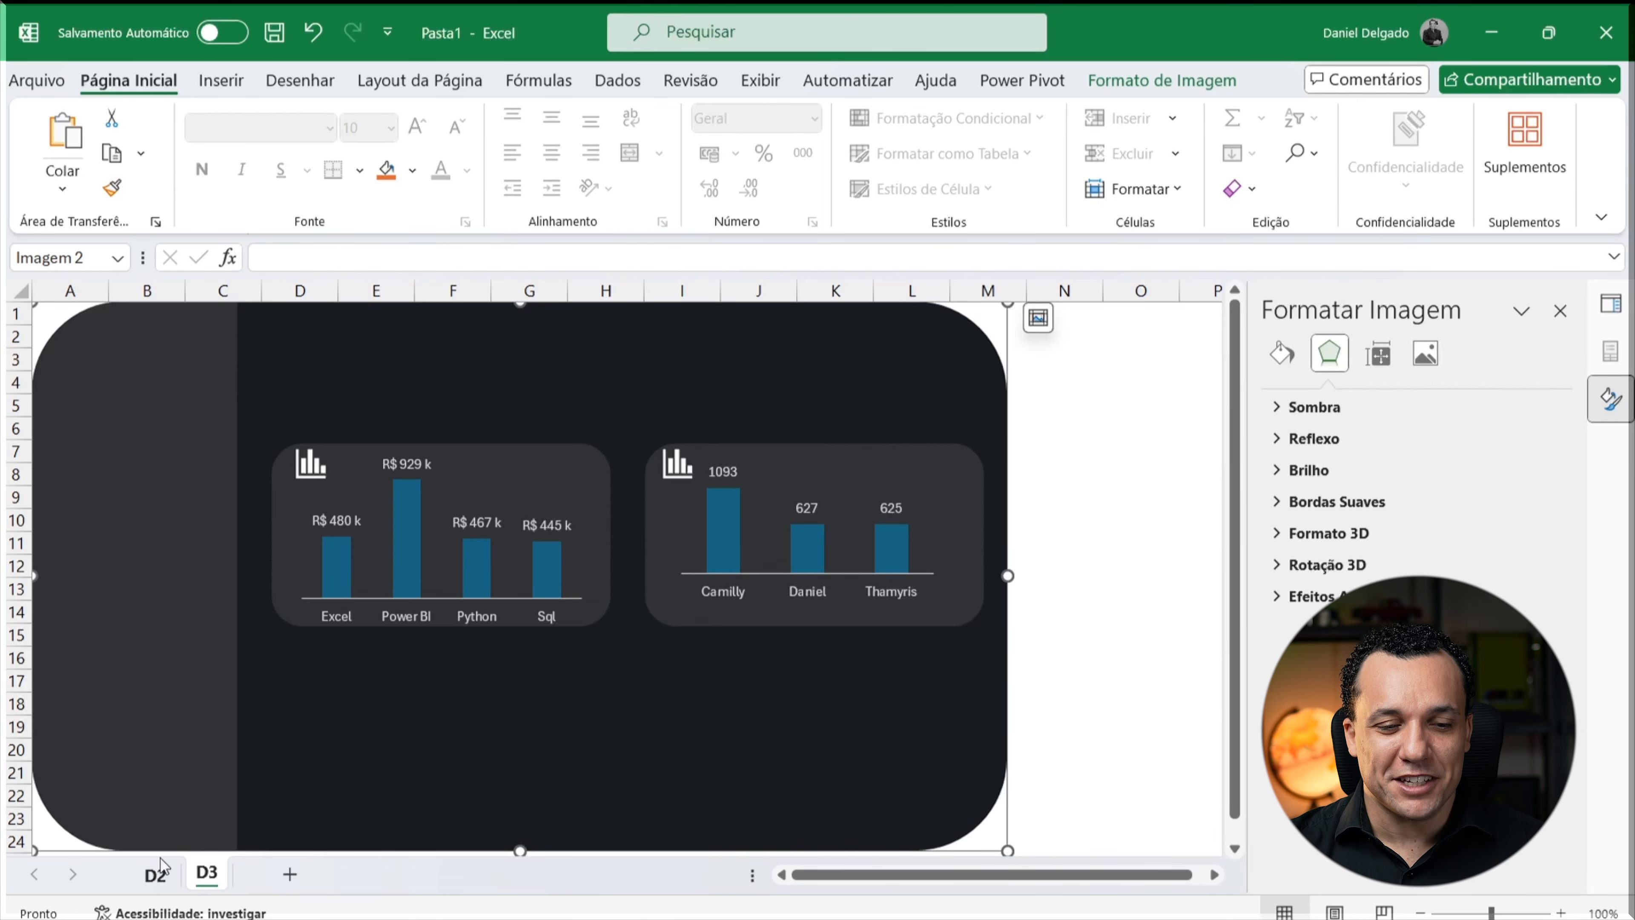
# Step: Insert a slicer for the DimVendedor field nome from the Soma de Qtde Vendas PivotTable on sheet D2
pyautogui.click(156, 874)
pyautogui.moveTo(532, 443)
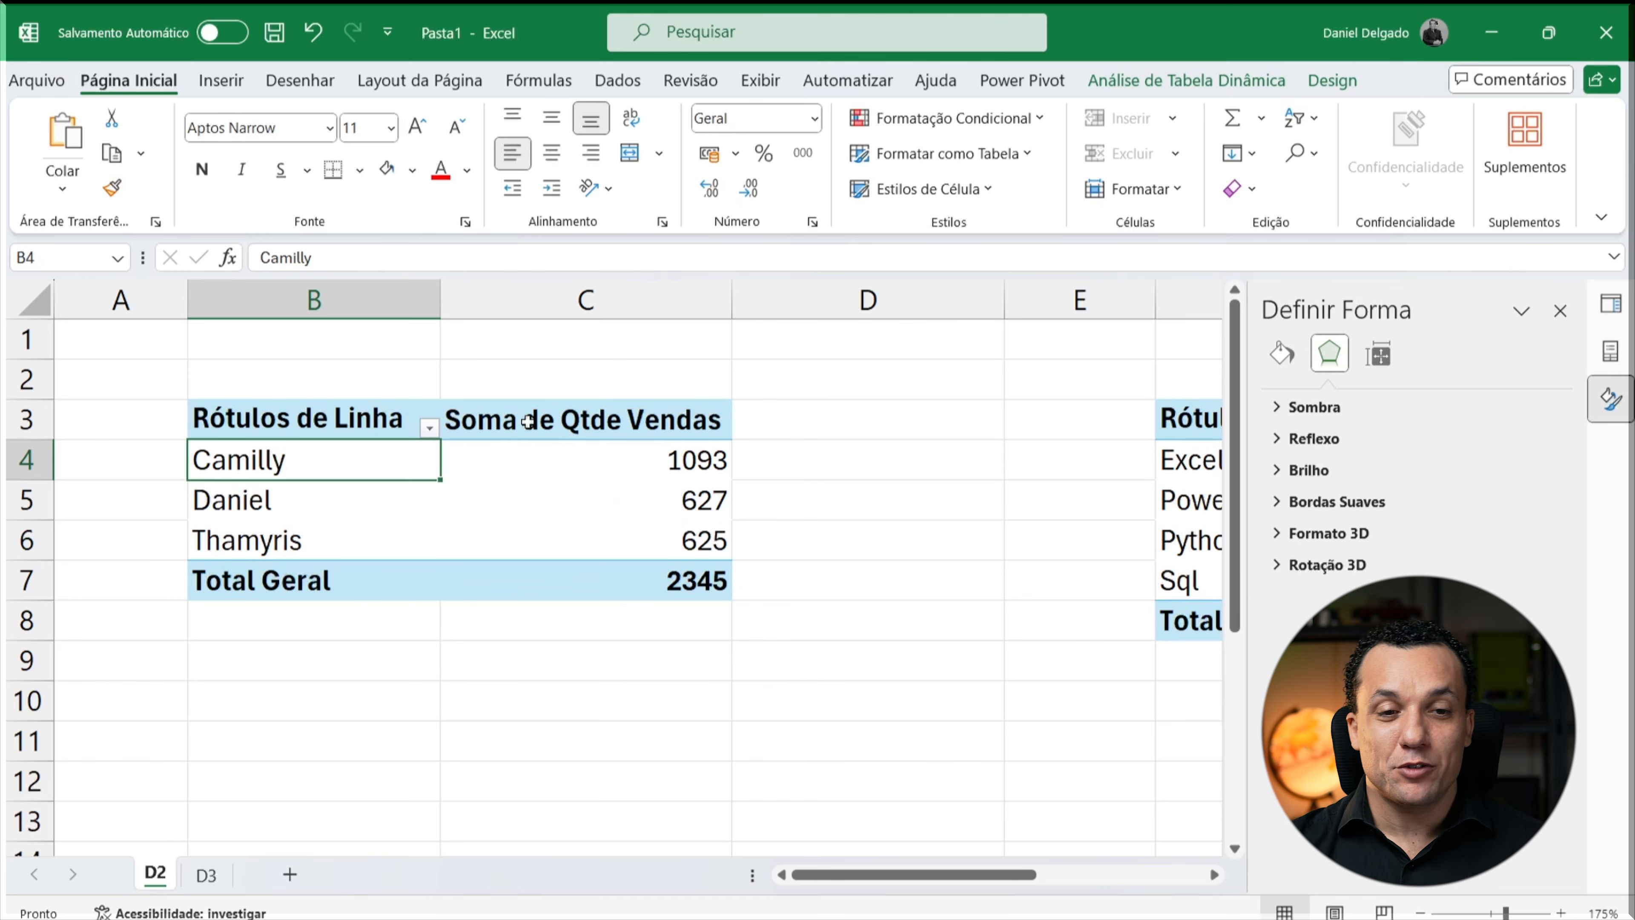
pyautogui.click(221, 80)
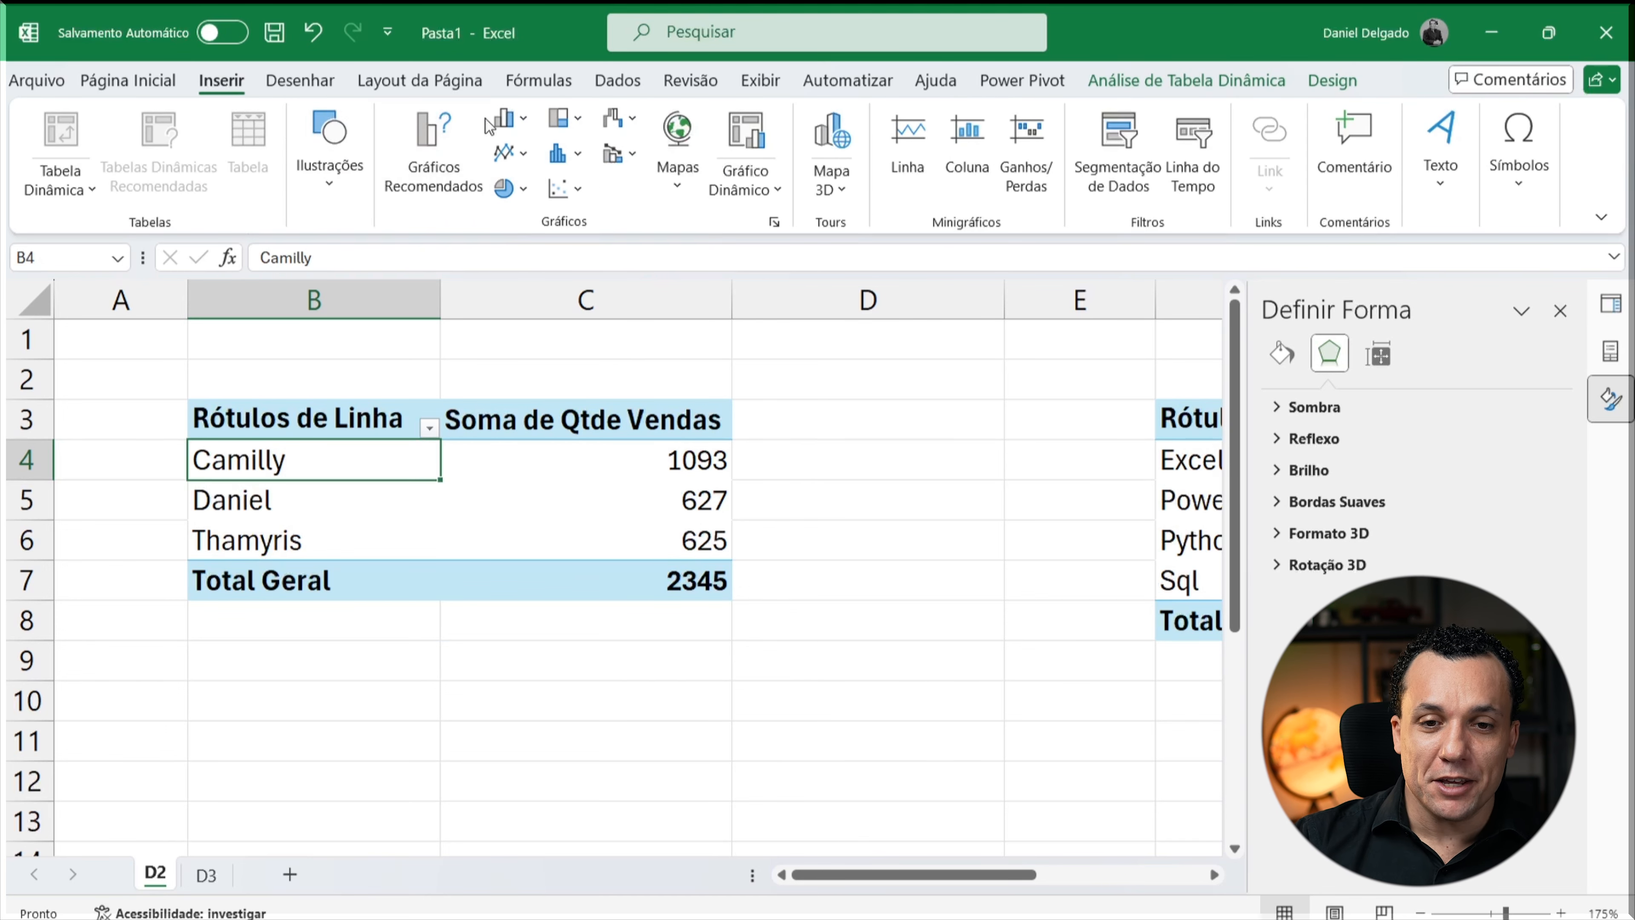
pyautogui.click(1146, 194)
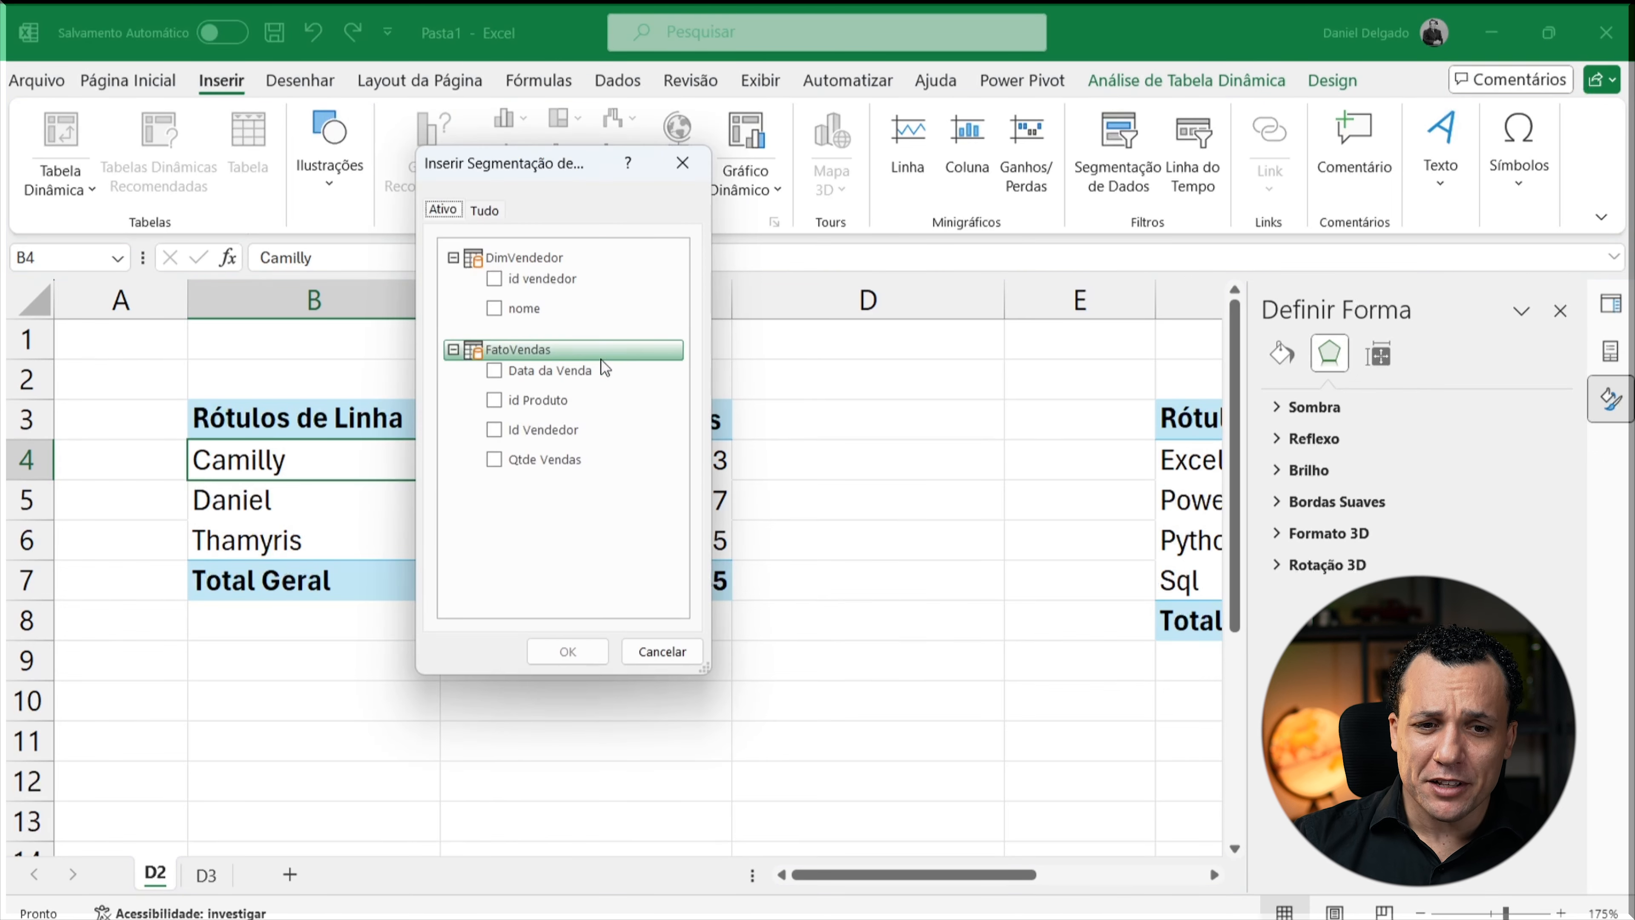
pyautogui.click(542, 310)
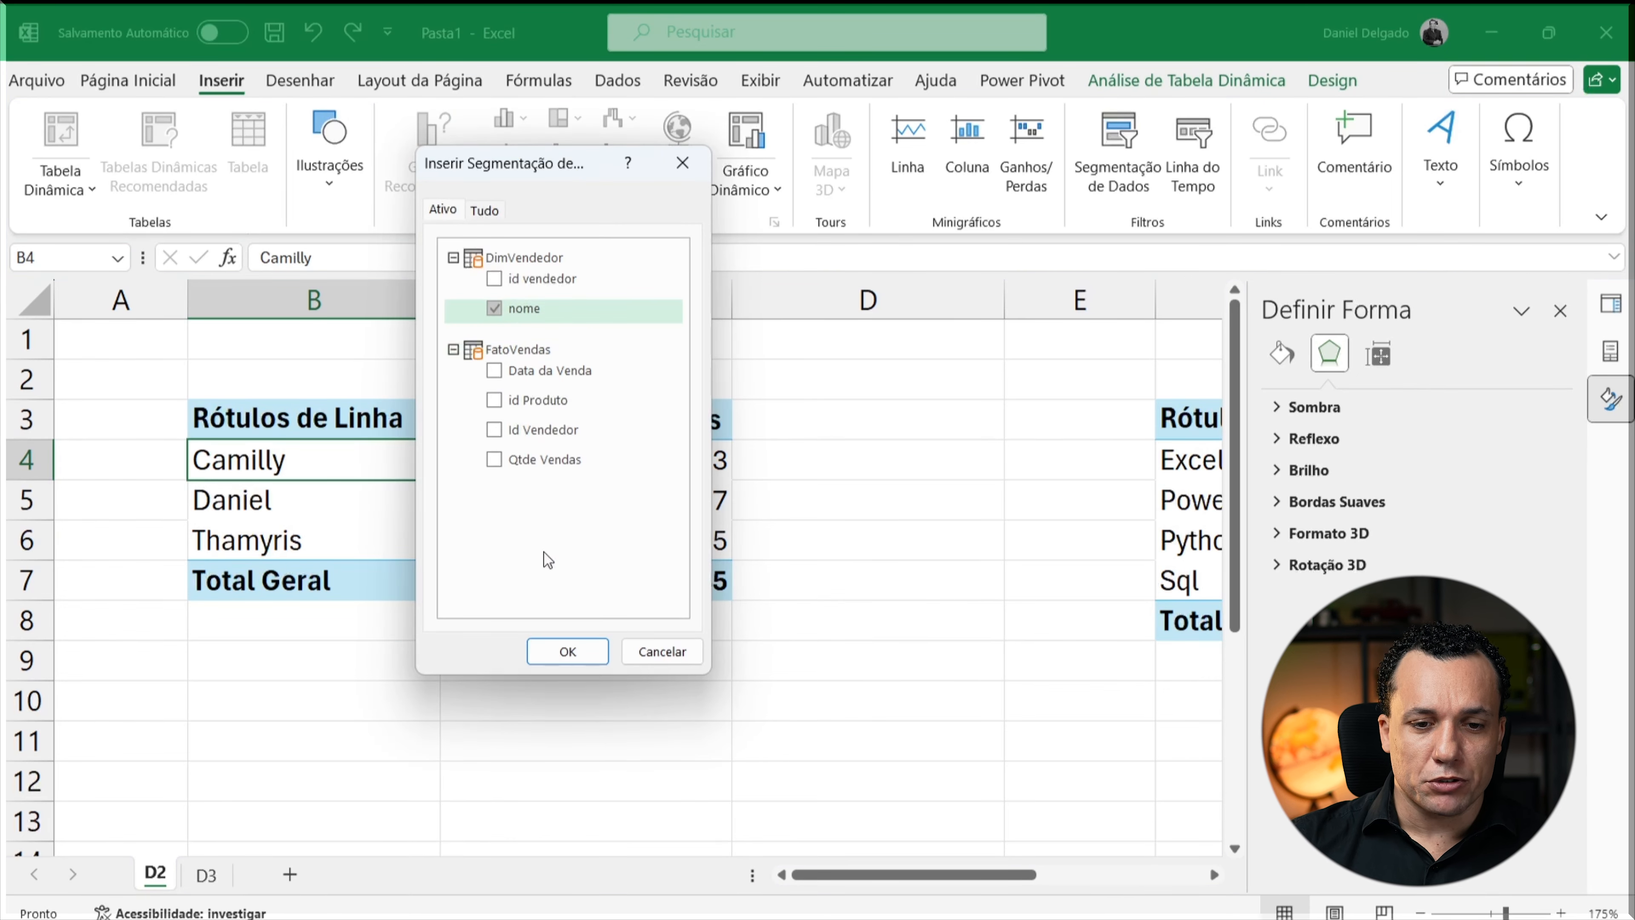
pyautogui.click(567, 651)
# Step: Insert a slicer for the DimProdutos field descrição from the Faturamento PivotTable on sheet D2
pyautogui.moveTo(926, 873); pyautogui.dragTo(1072, 875)
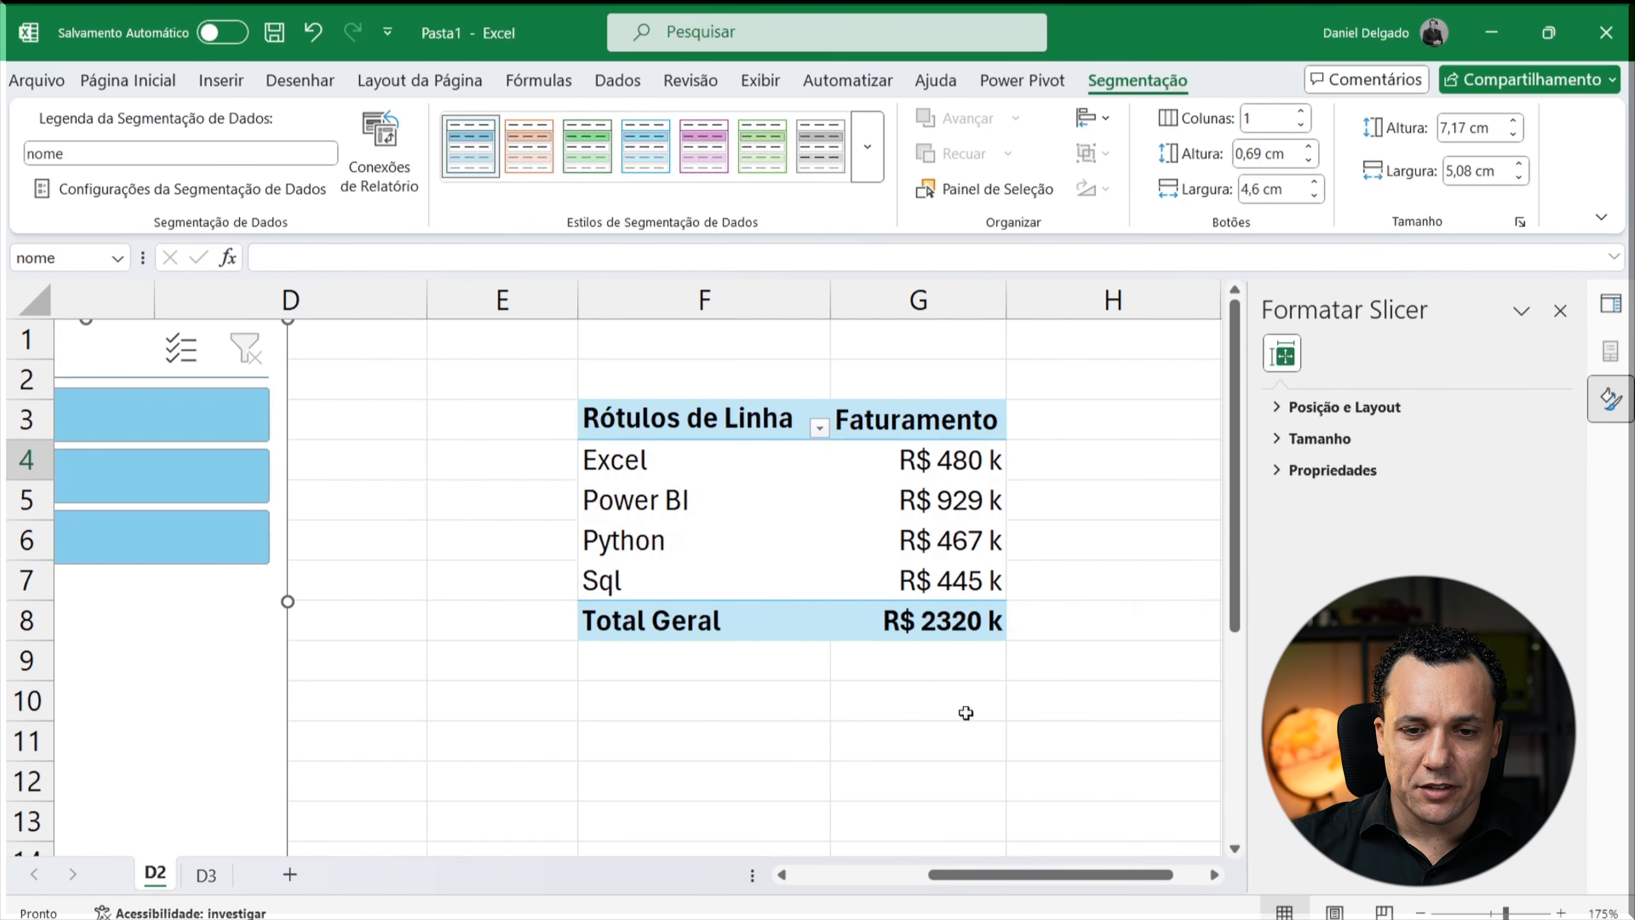
pyautogui.click(917, 540)
pyautogui.click(221, 80)
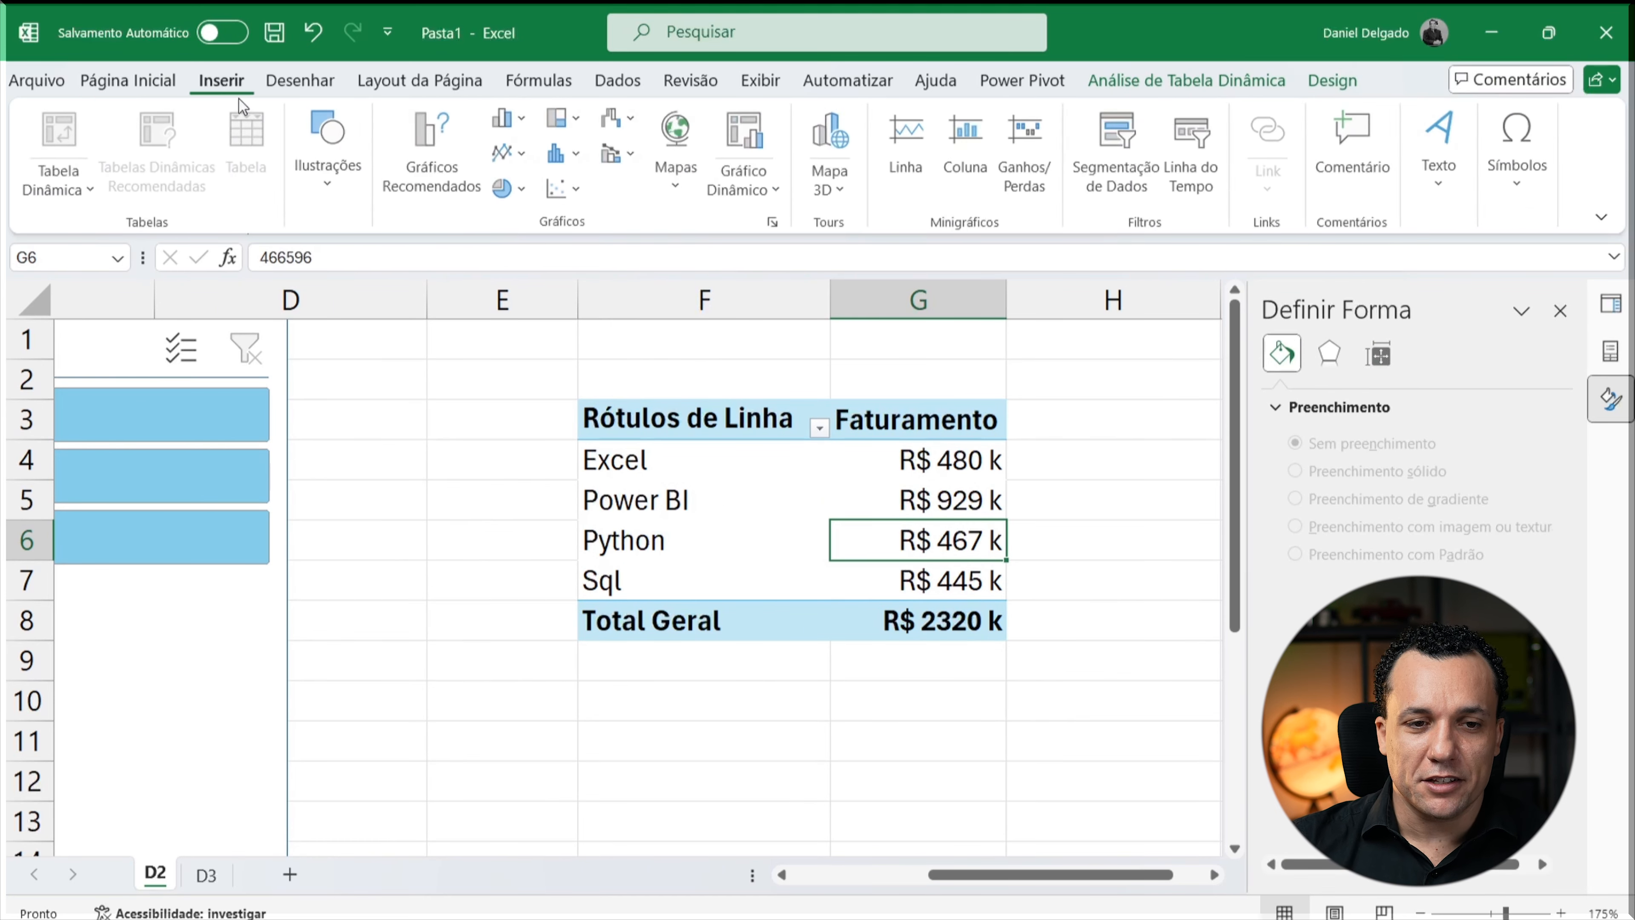
pyautogui.click(1115, 139)
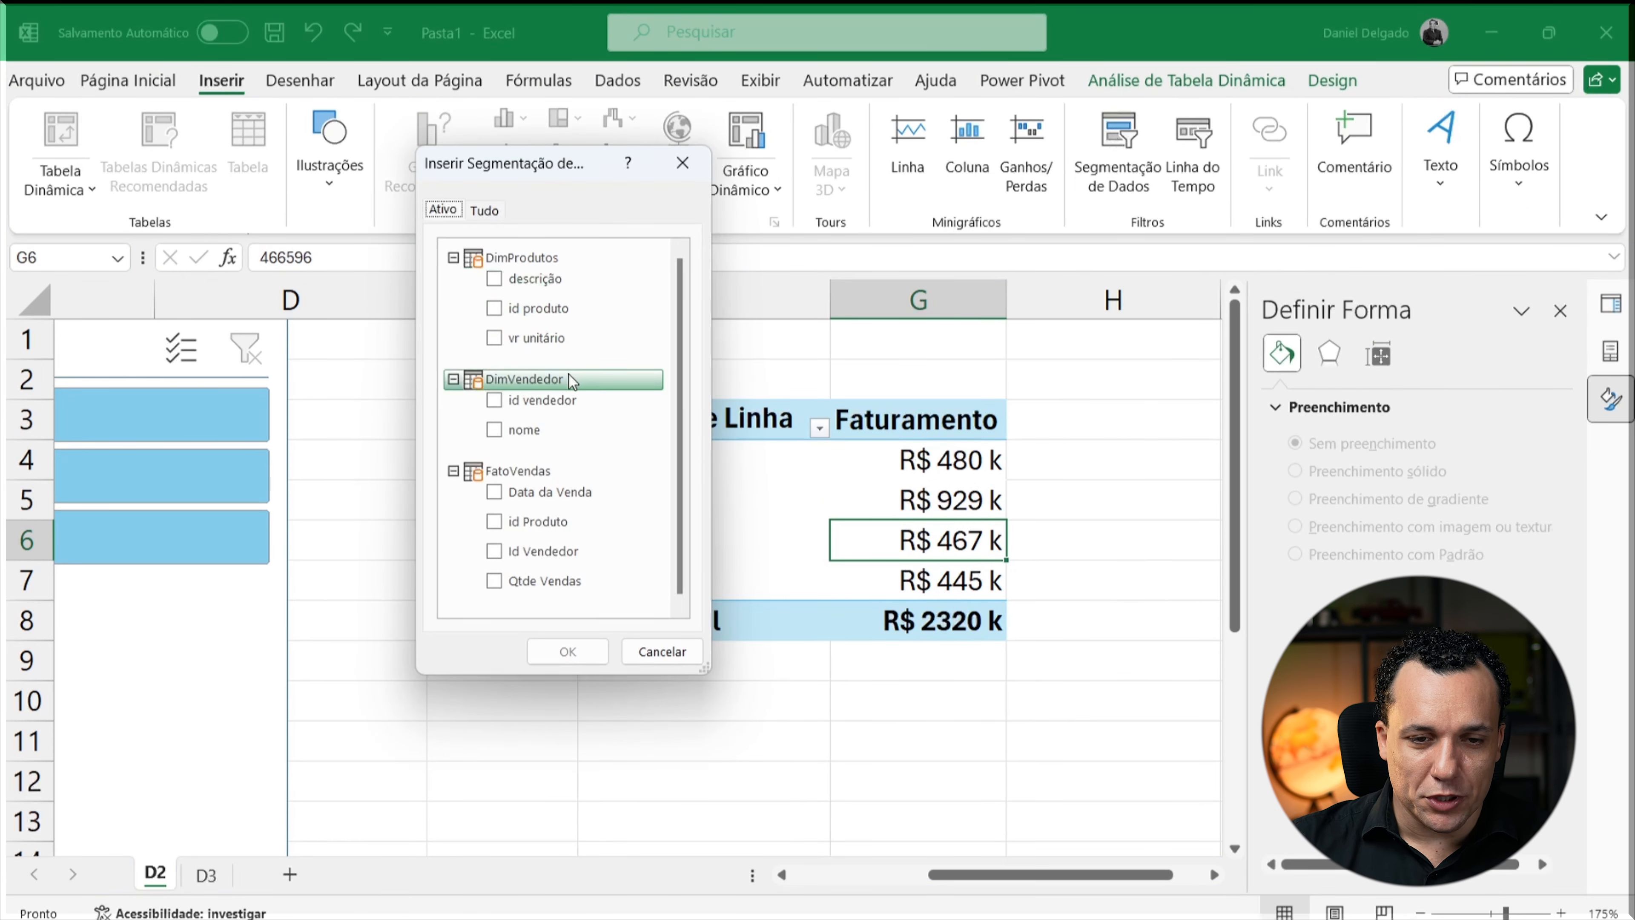
pyautogui.click(494, 279)
pyautogui.click(568, 651)
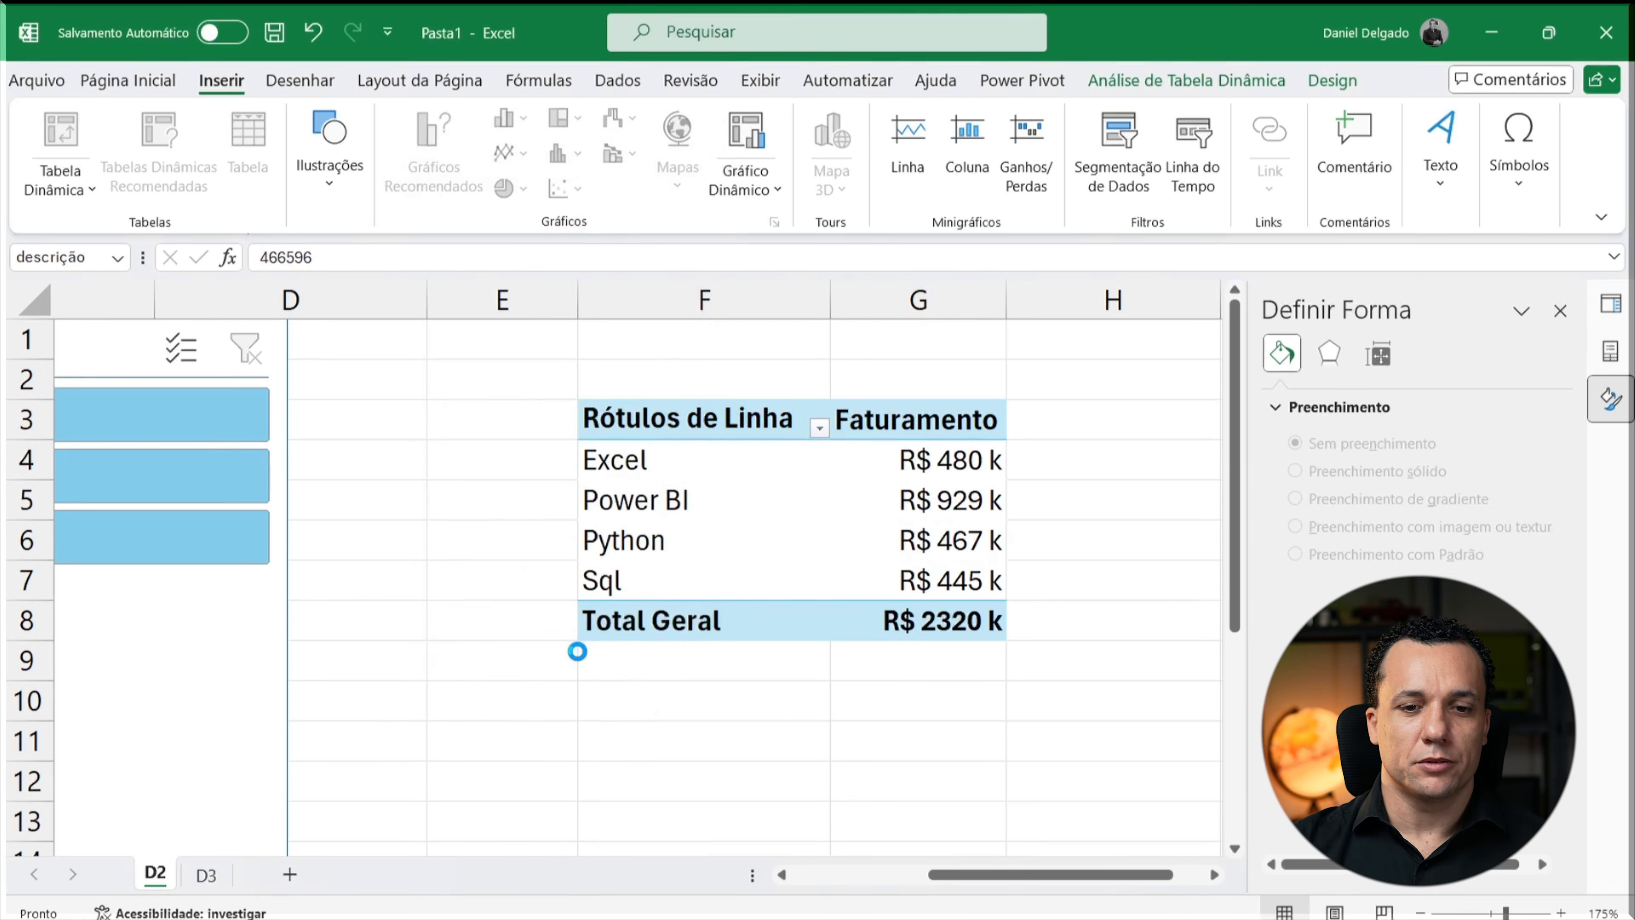
# Step: Move the nome and descrição slicers from sheet D2 to sheet D3
pyautogui.moveTo(552, 653); pyautogui.dragTo(636, 754)
pyautogui.keyDown('shift'); pyautogui.click(271, 728); pyautogui.keyUp('shift')
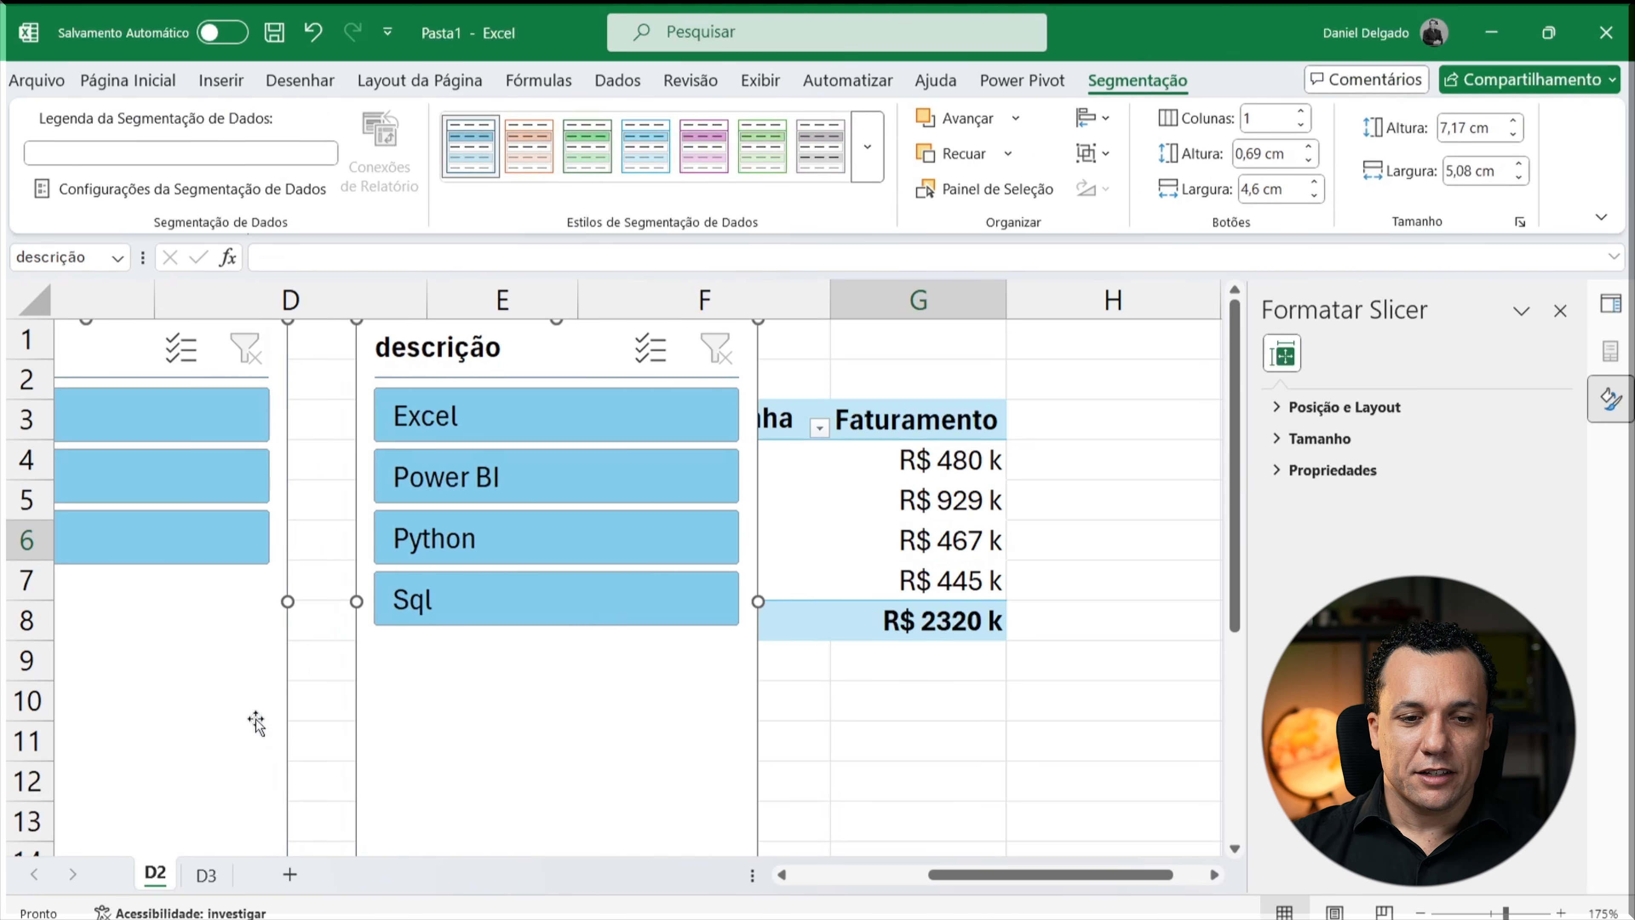
pyautogui.hotkey('ctrl', 'x')
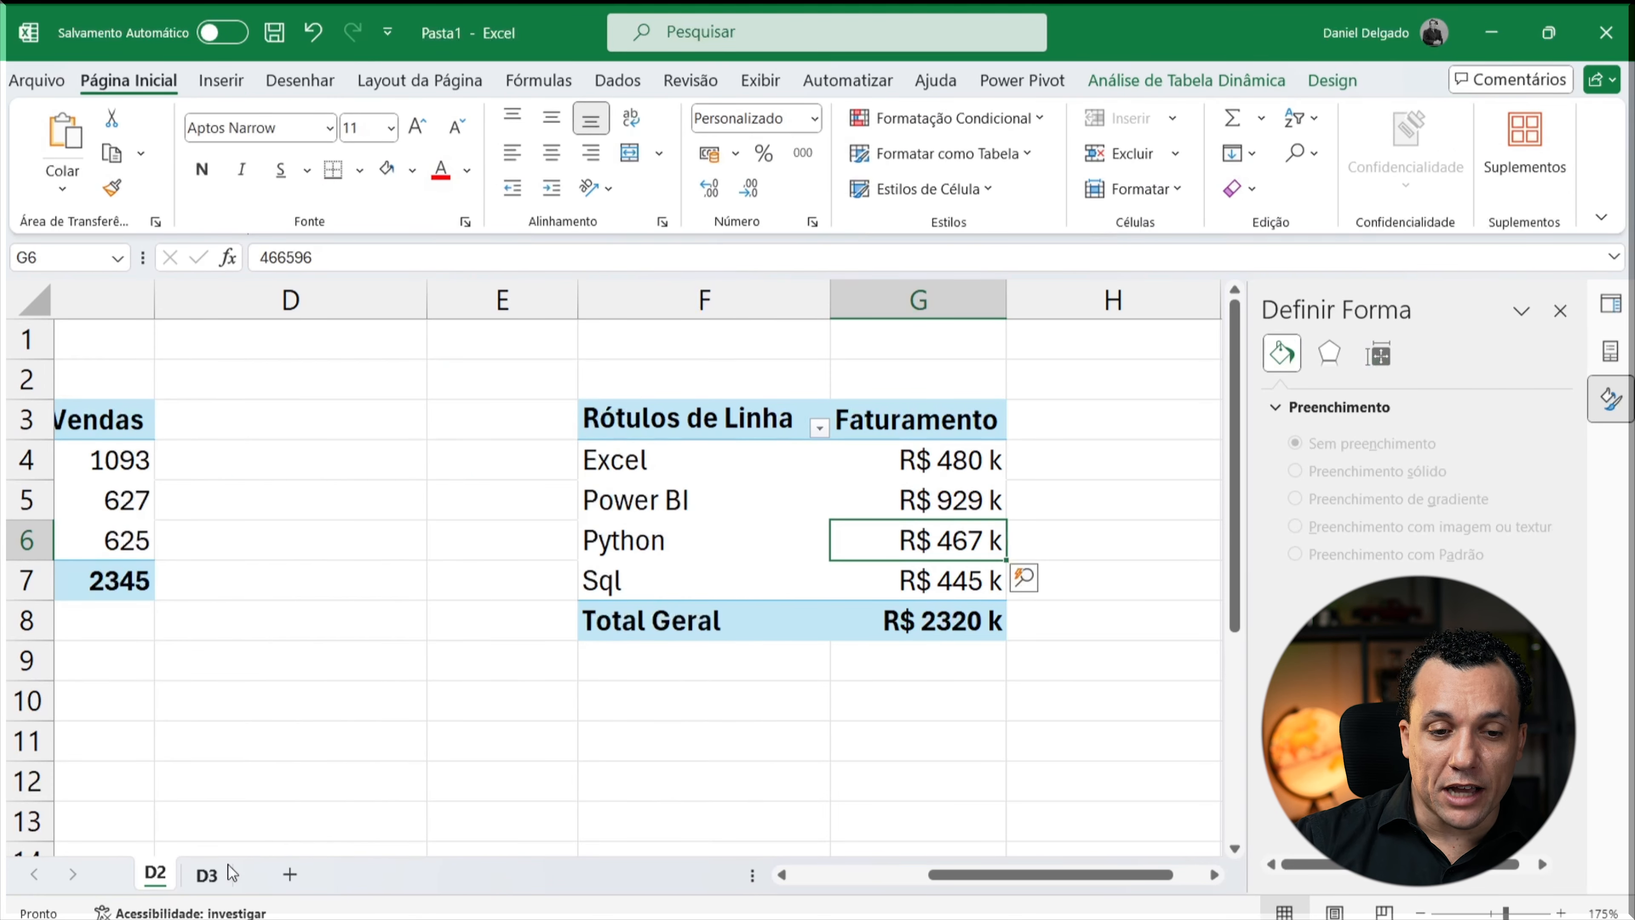
pyautogui.click(209, 876)
pyautogui.hotkey('ctrl', 'v')
# Step: Shrink the nome and descrição slicers and stack them, nome above descrição, inside the background's grey sidebar
pyautogui.moveTo(182, 573); pyautogui.dragTo(189, 610)
pyautogui.click(572, 643)
pyautogui.click(223, 577)
pyautogui.moveTo(279, 668); pyautogui.dragTo(232, 489)
pyautogui.moveTo(386, 590); pyautogui.dragTo(161, 755)
pyautogui.moveTo(281, 830); pyautogui.dragTo(140, 725)
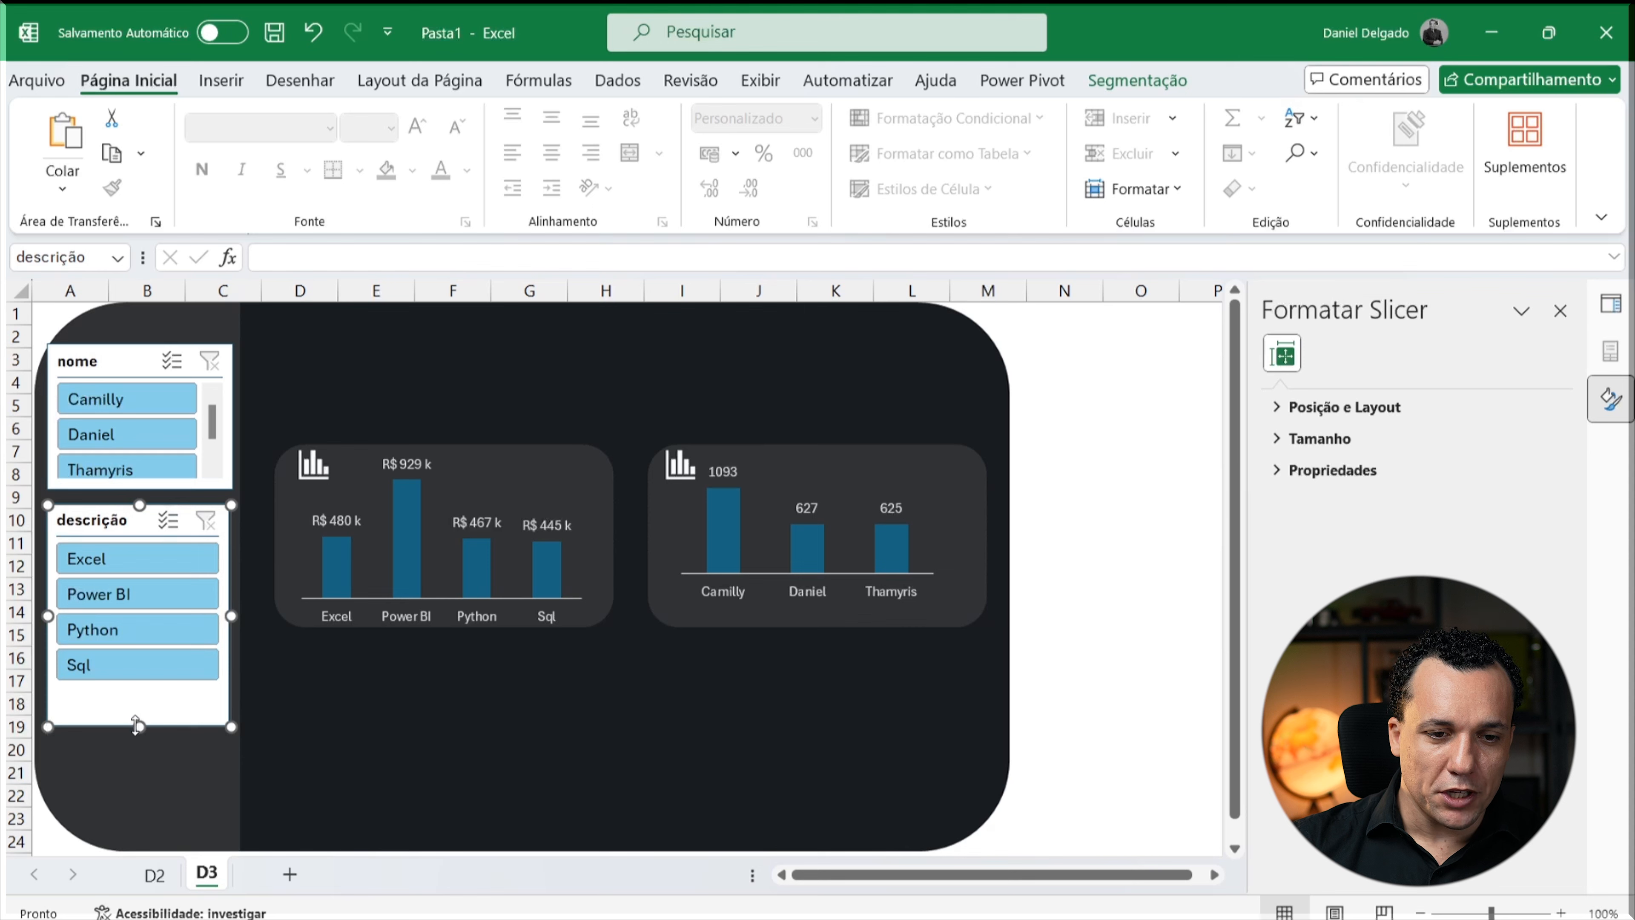
# Step: Move both slicers lower in the sidebar and enlarge the nome slicer to about 3.68 cm high so all its items fit
pyautogui.moveTo(132, 520); pyautogui.dragTo(132, 562)
pyautogui.moveTo(128, 360); pyautogui.dragTo(132, 387)
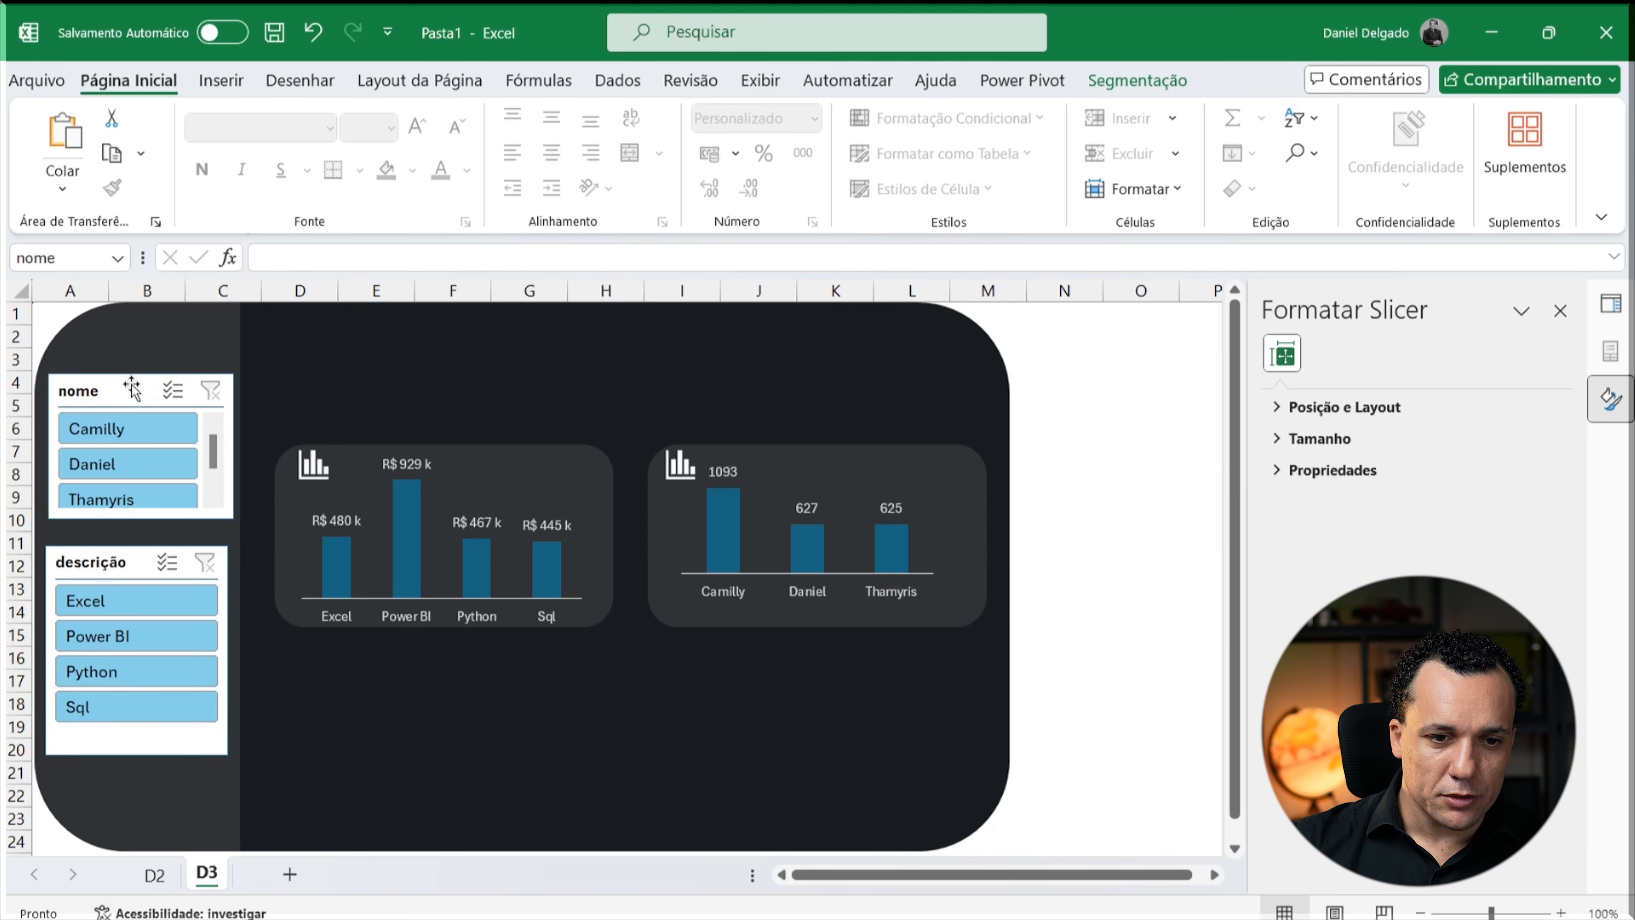
pyautogui.moveTo(148, 522); pyautogui.dragTo(147, 541)
pyautogui.moveTo(120, 386); pyautogui.dragTo(116, 392)
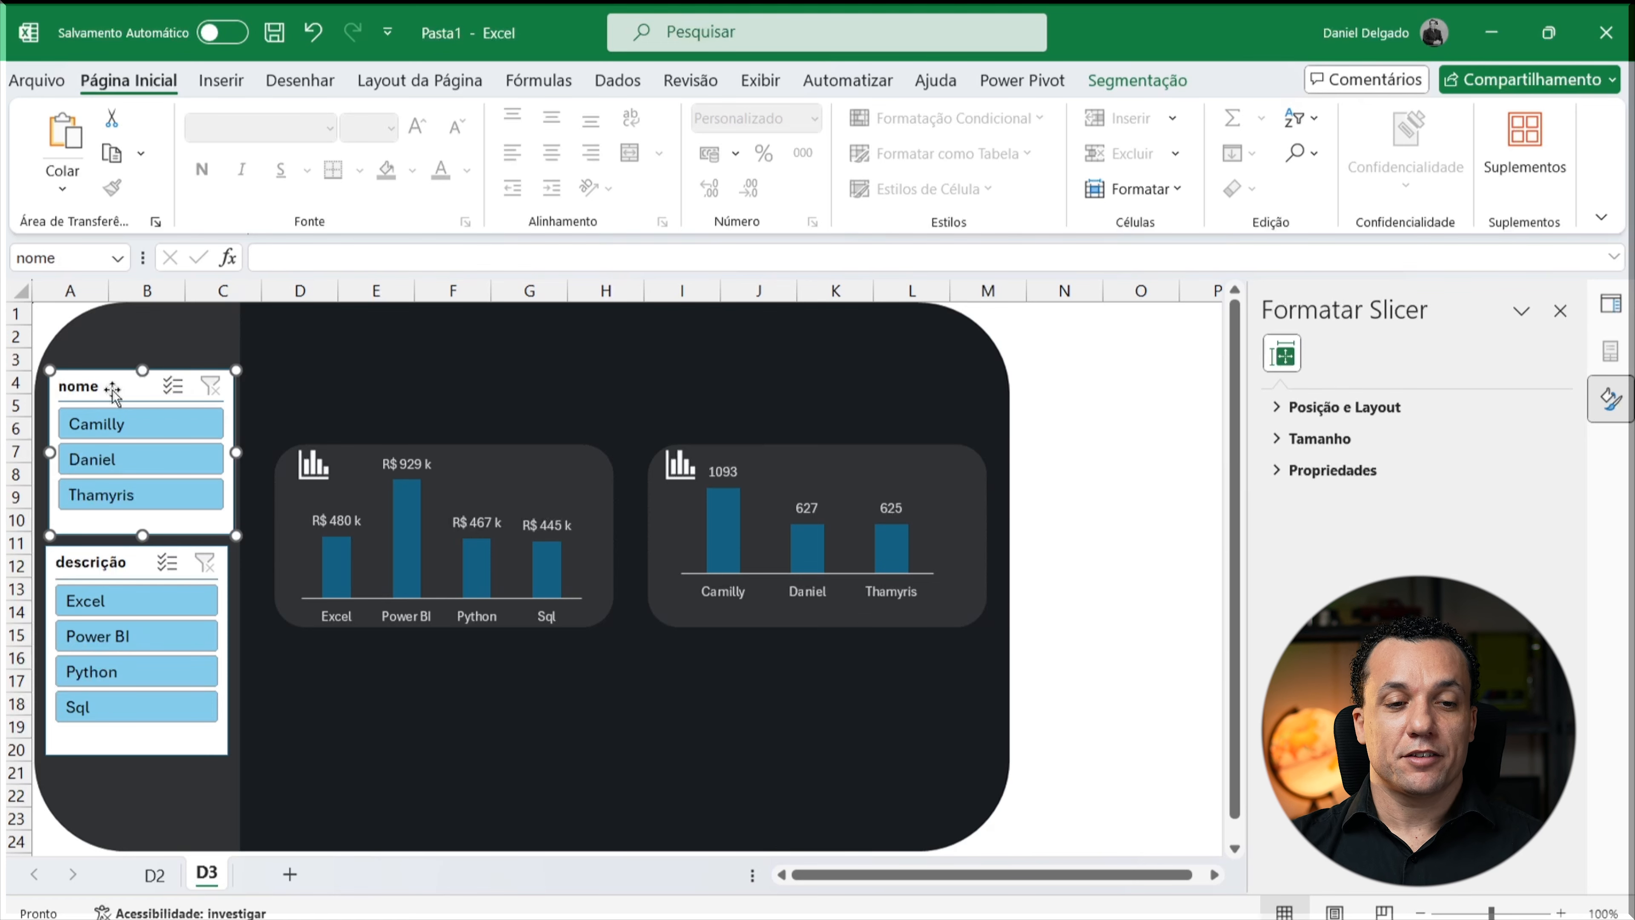
# Step: Apply the first dark slicer style to the nome slicer and duplicate that style as SlicerStyleDark1 2
pyautogui.click(1137, 80)
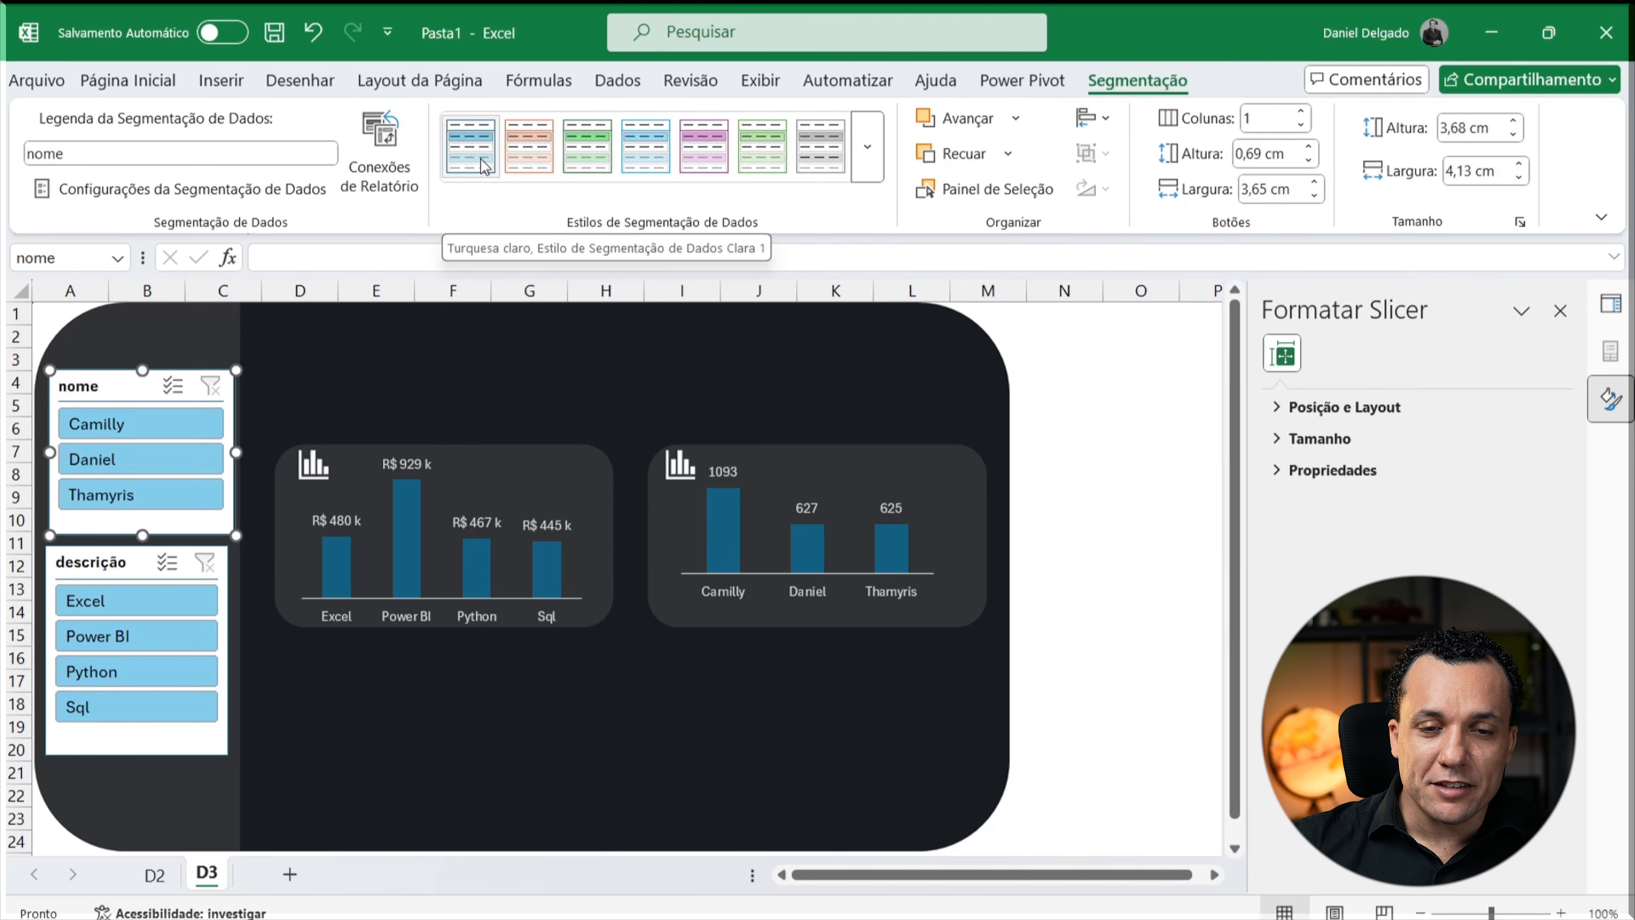
pyautogui.click(867, 147)
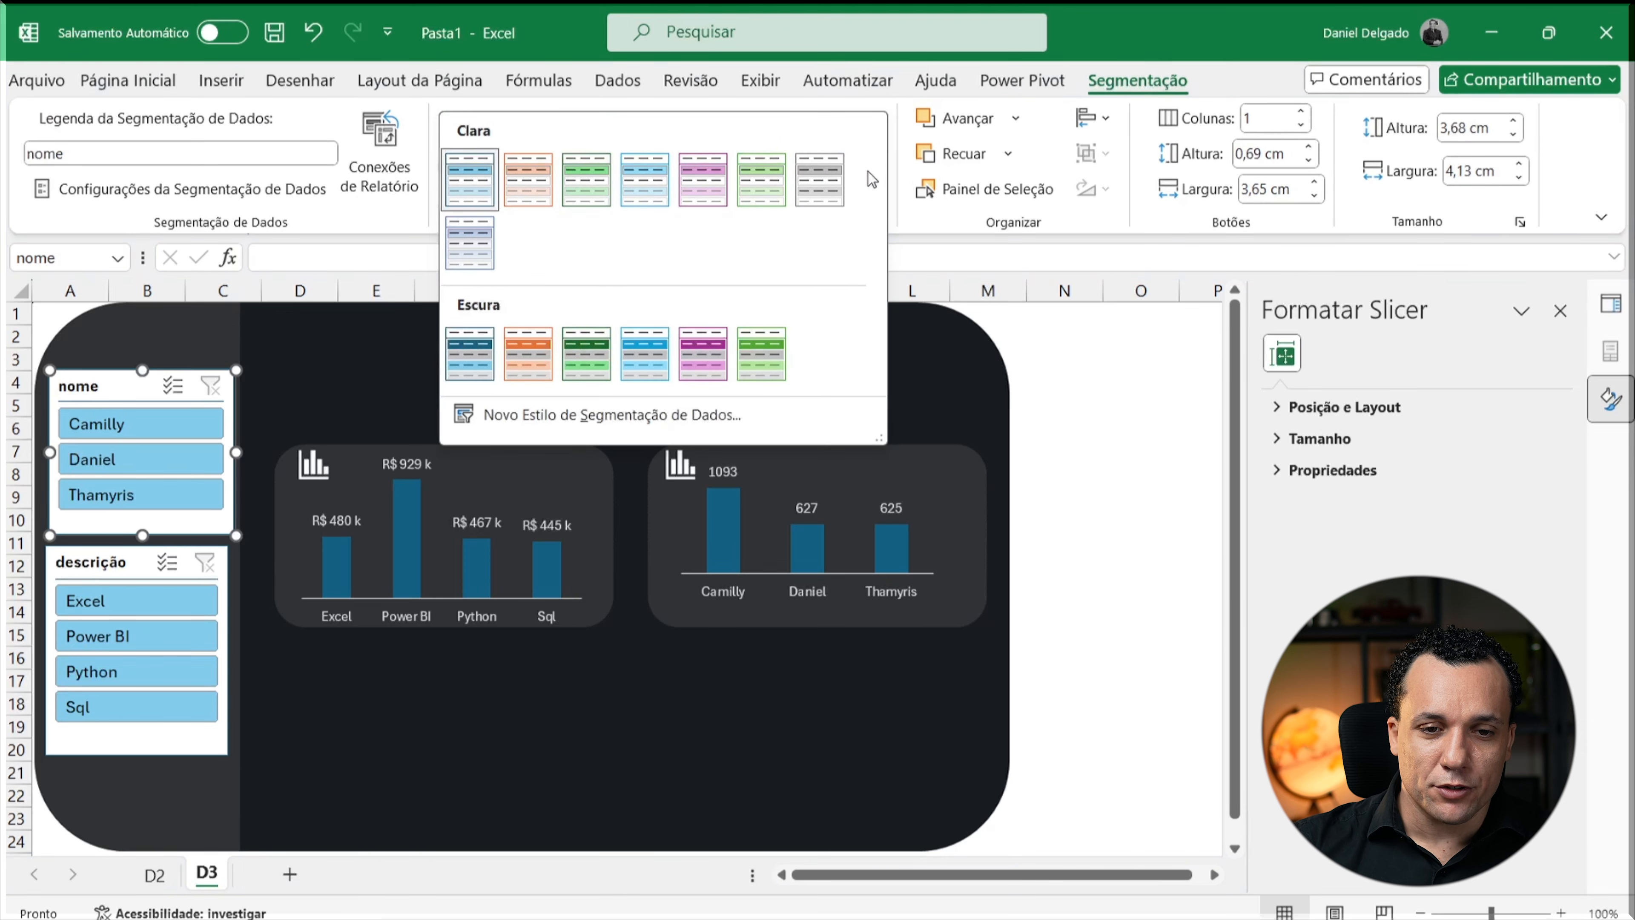
pyautogui.click(482, 362)
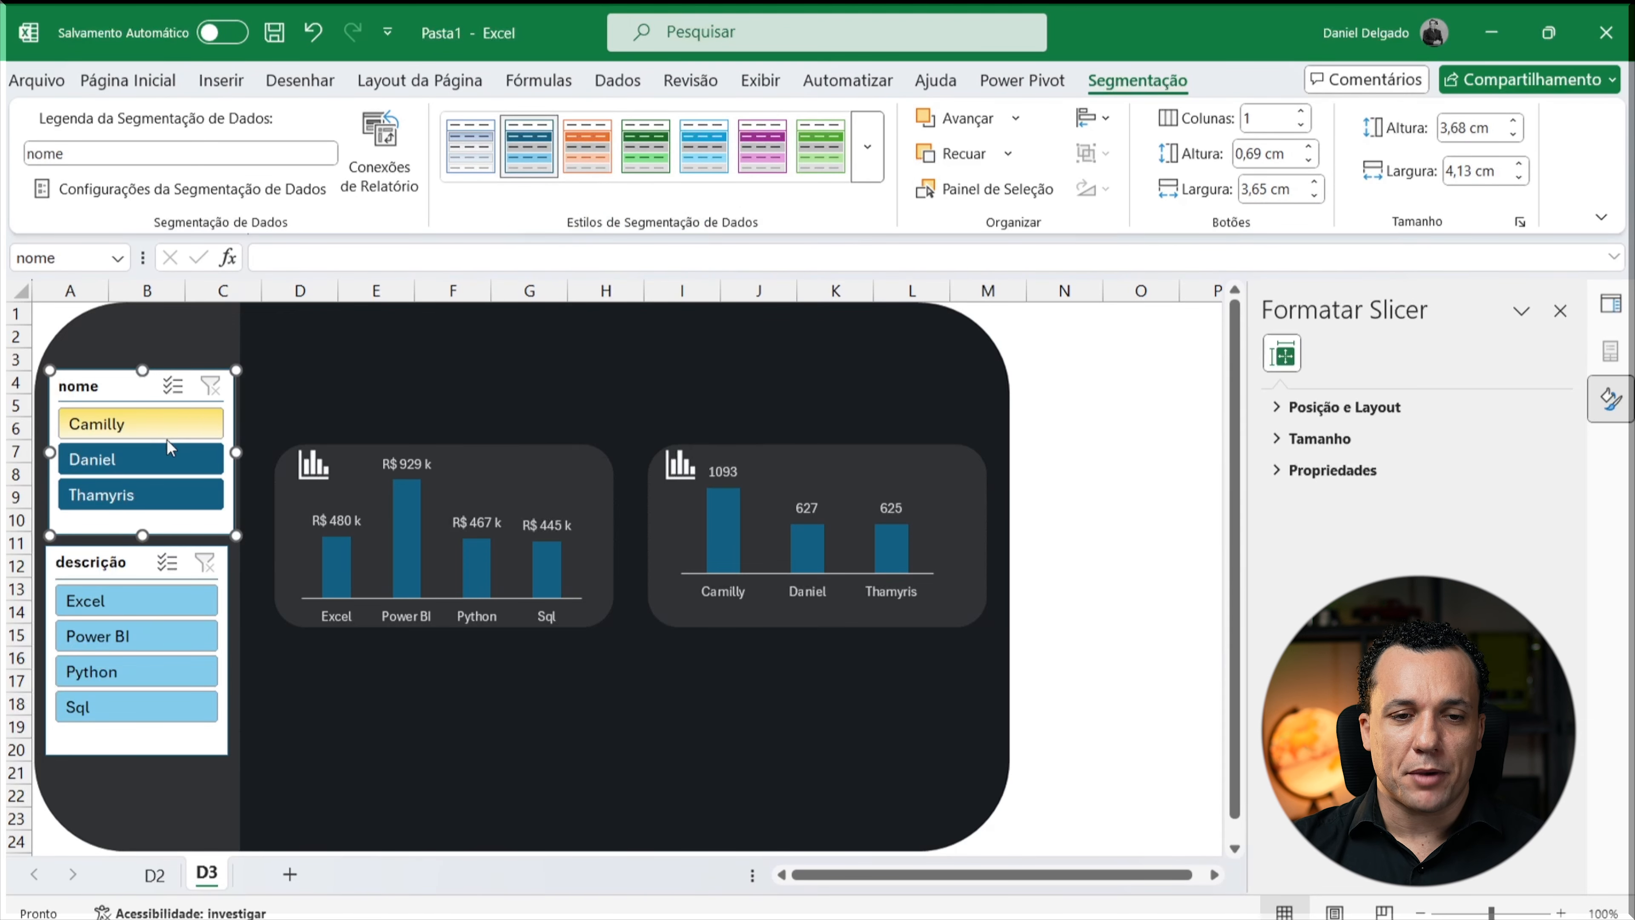
pyautogui.rightClick(532, 143)
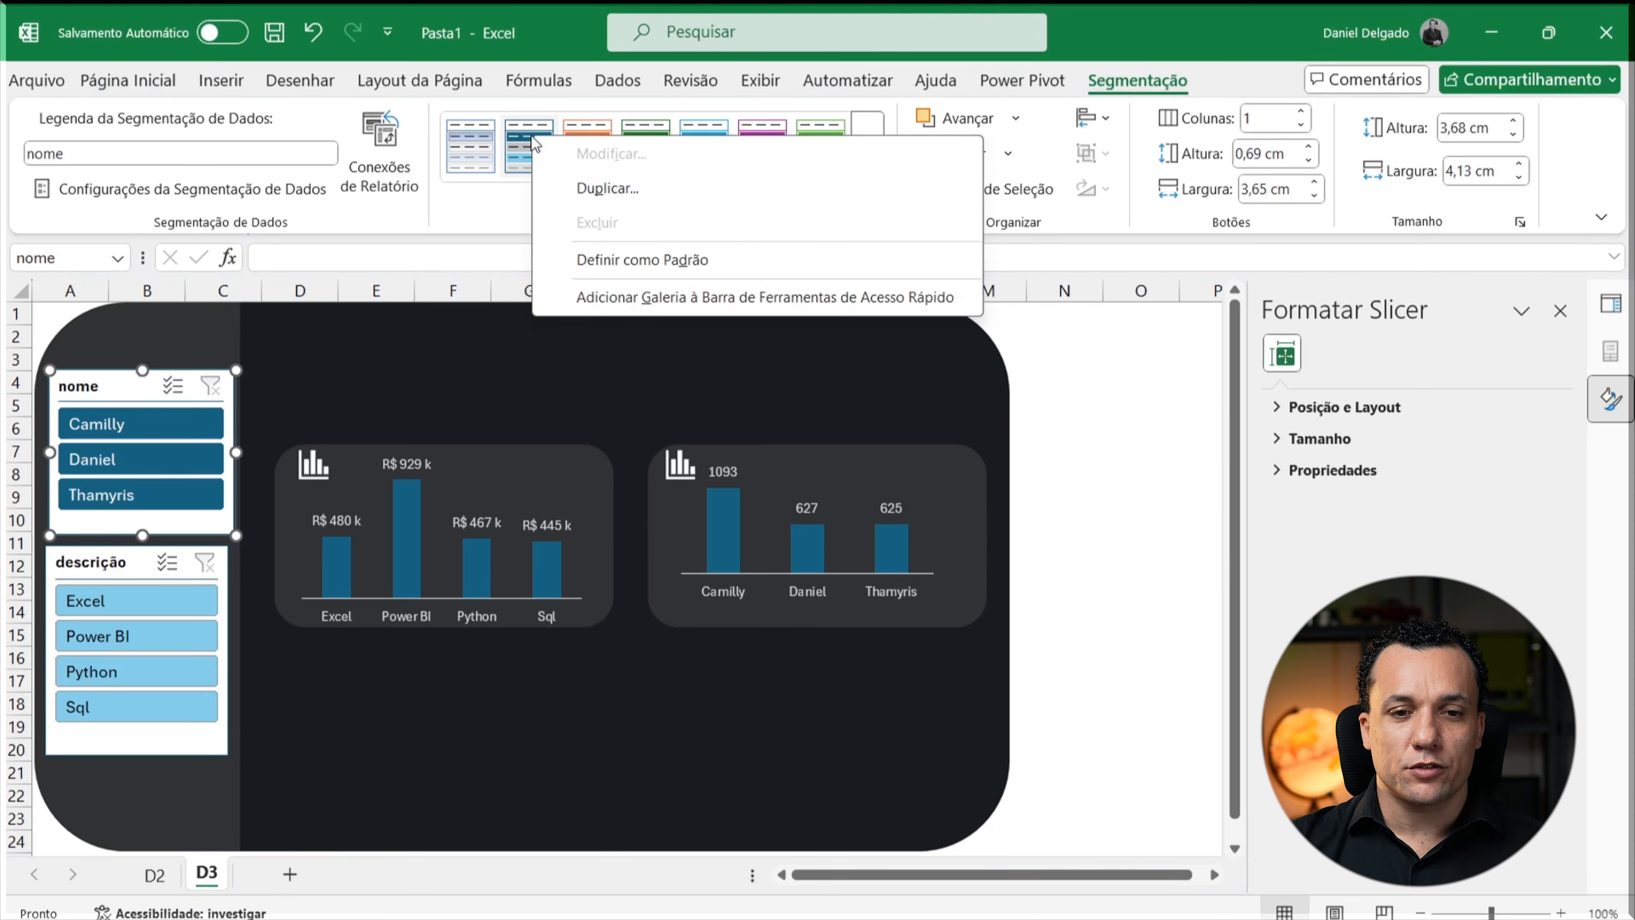
pyautogui.click(625, 196)
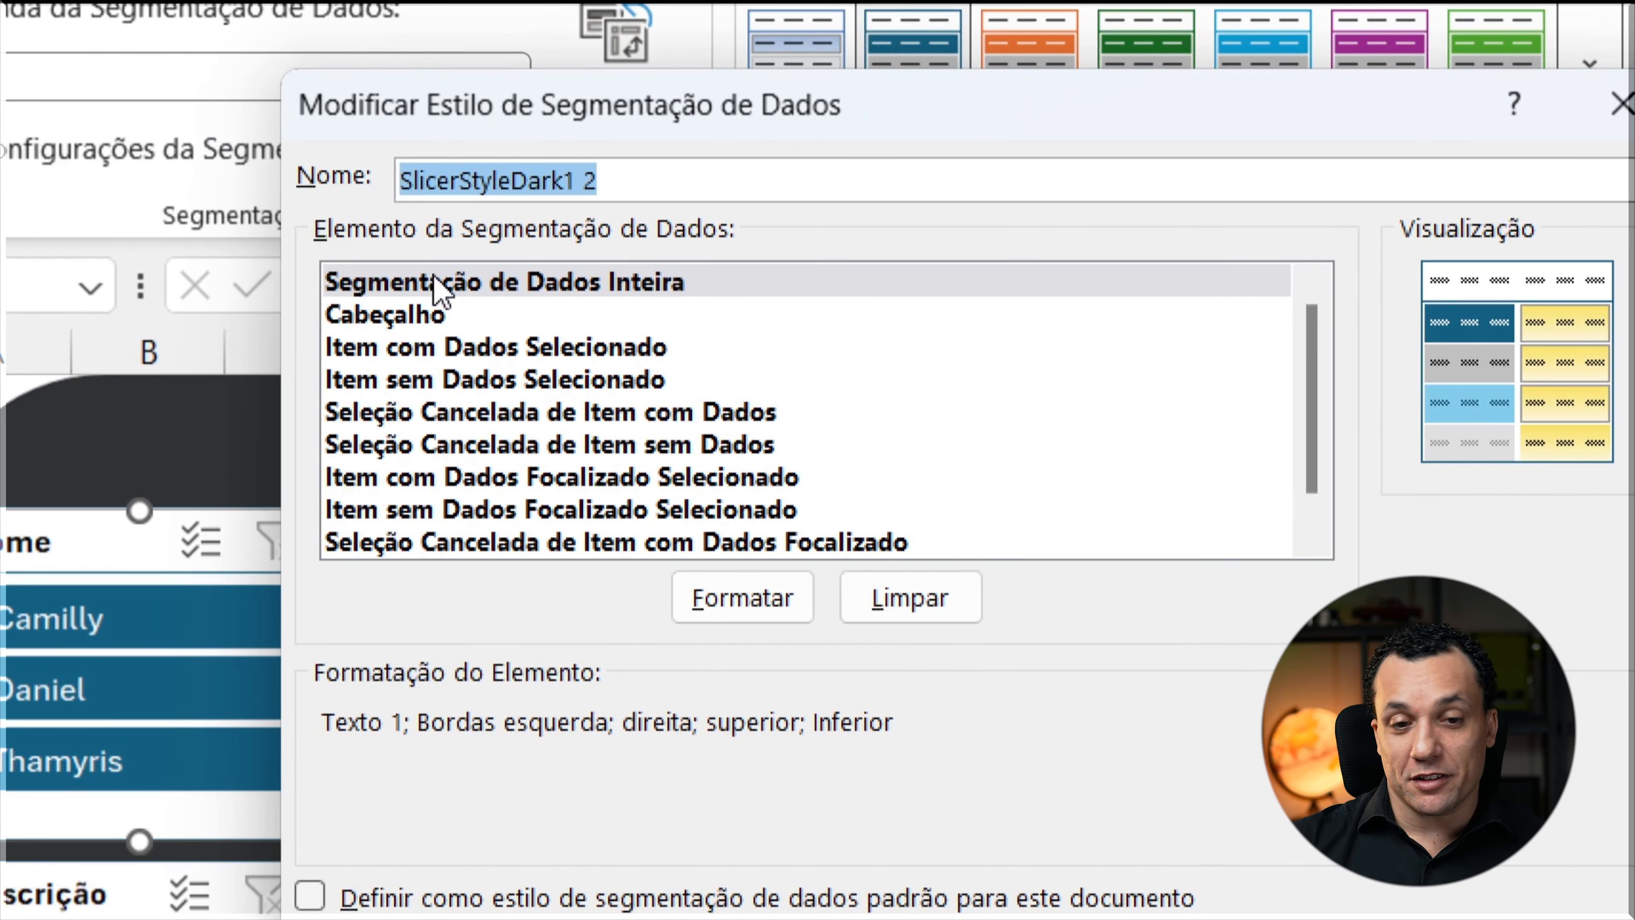
# Step: Try to format the duplicated style's Segmentação de Dados Inteira element with a Text 1, Lighter 25% font and no border line
pyautogui.click(98, 289)
pyautogui.click(763, 602)
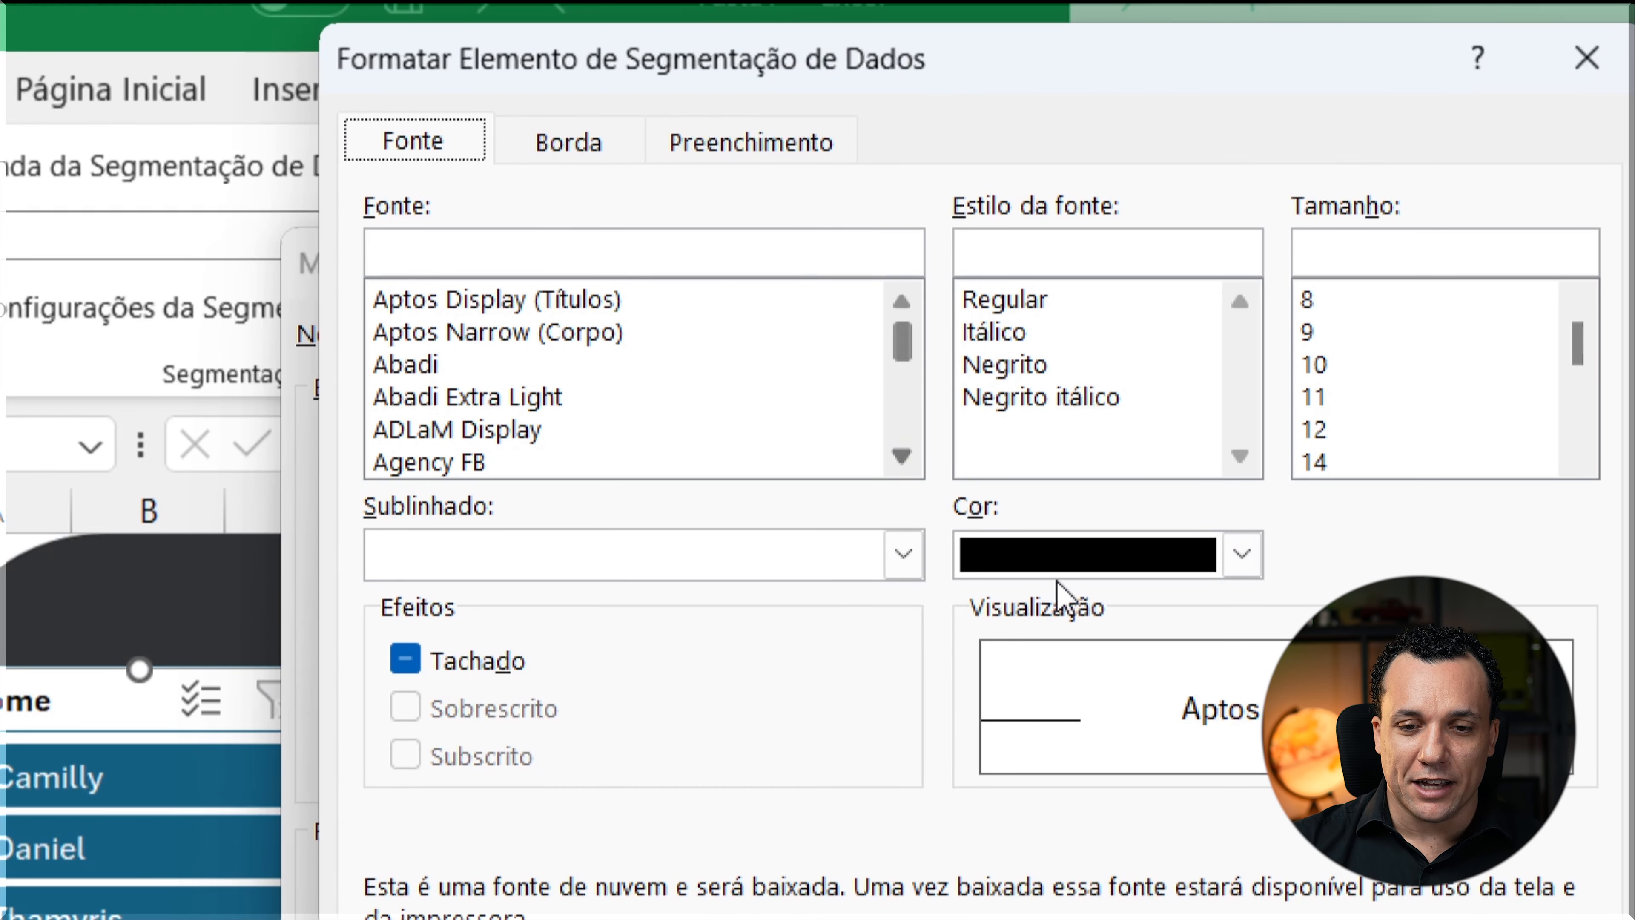
pyautogui.click(1241, 554)
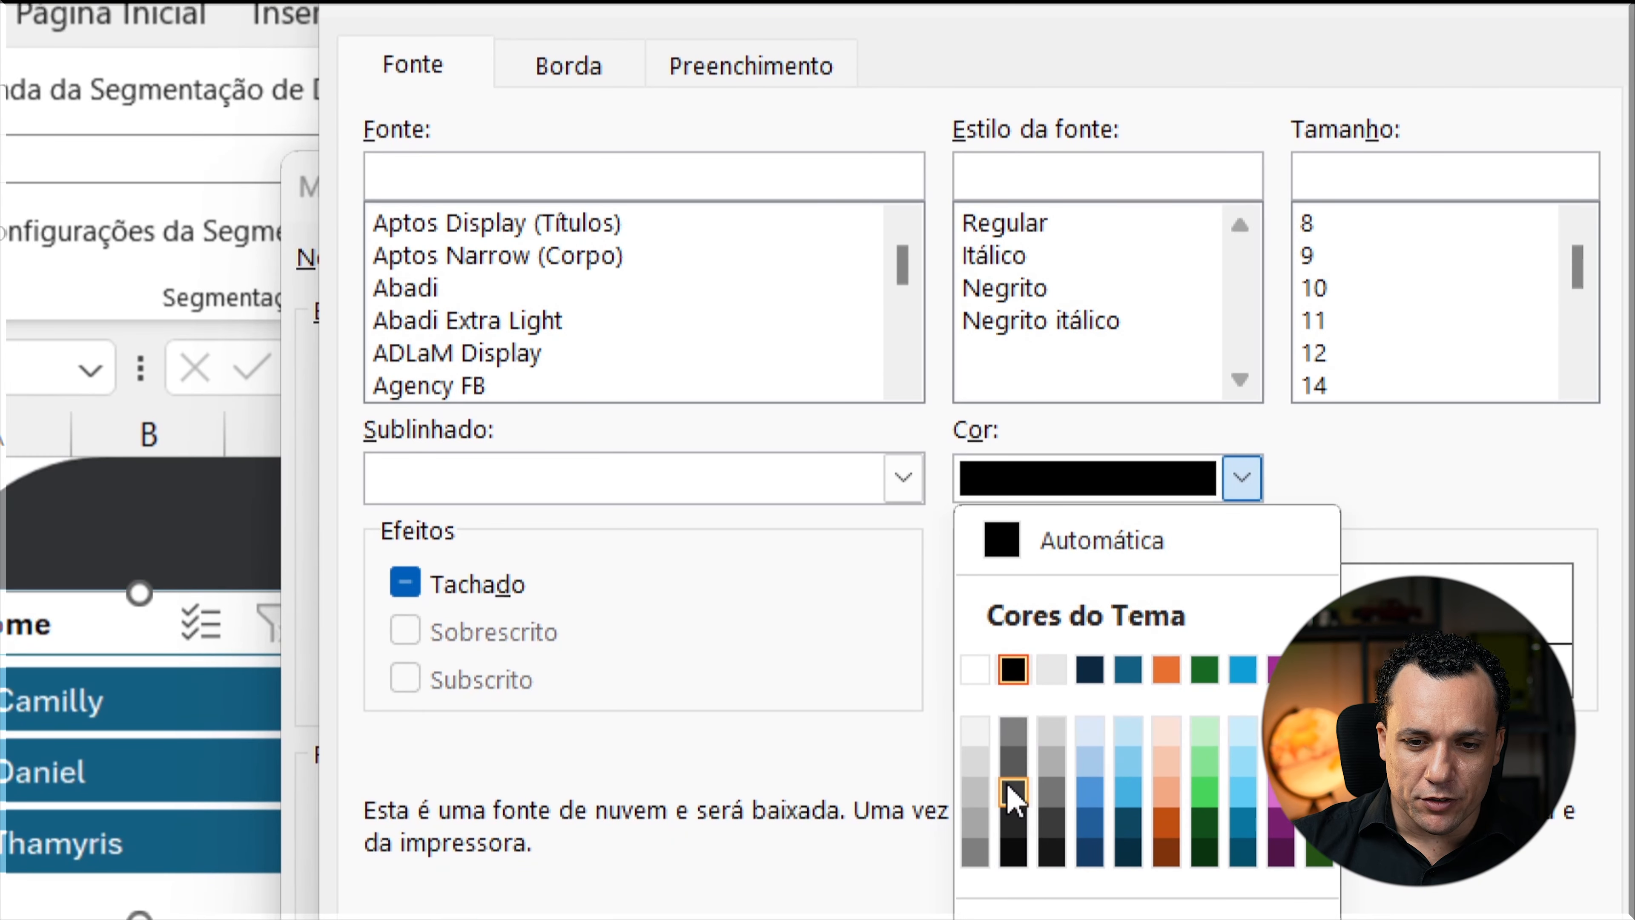
pyautogui.click(1013, 784)
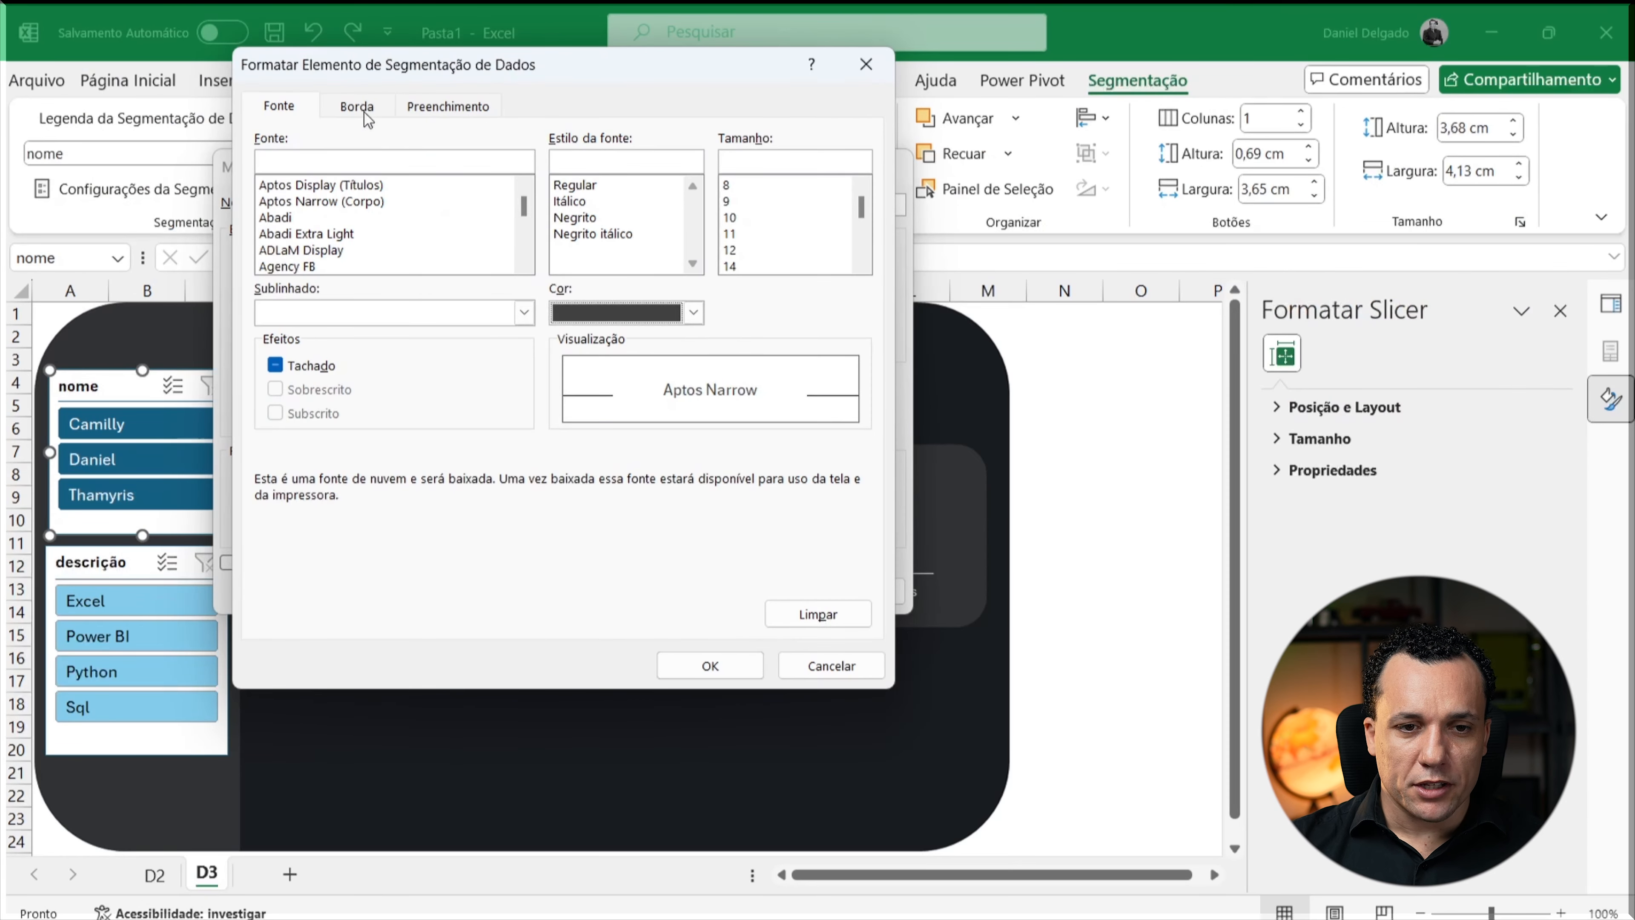
pyautogui.click(358, 107)
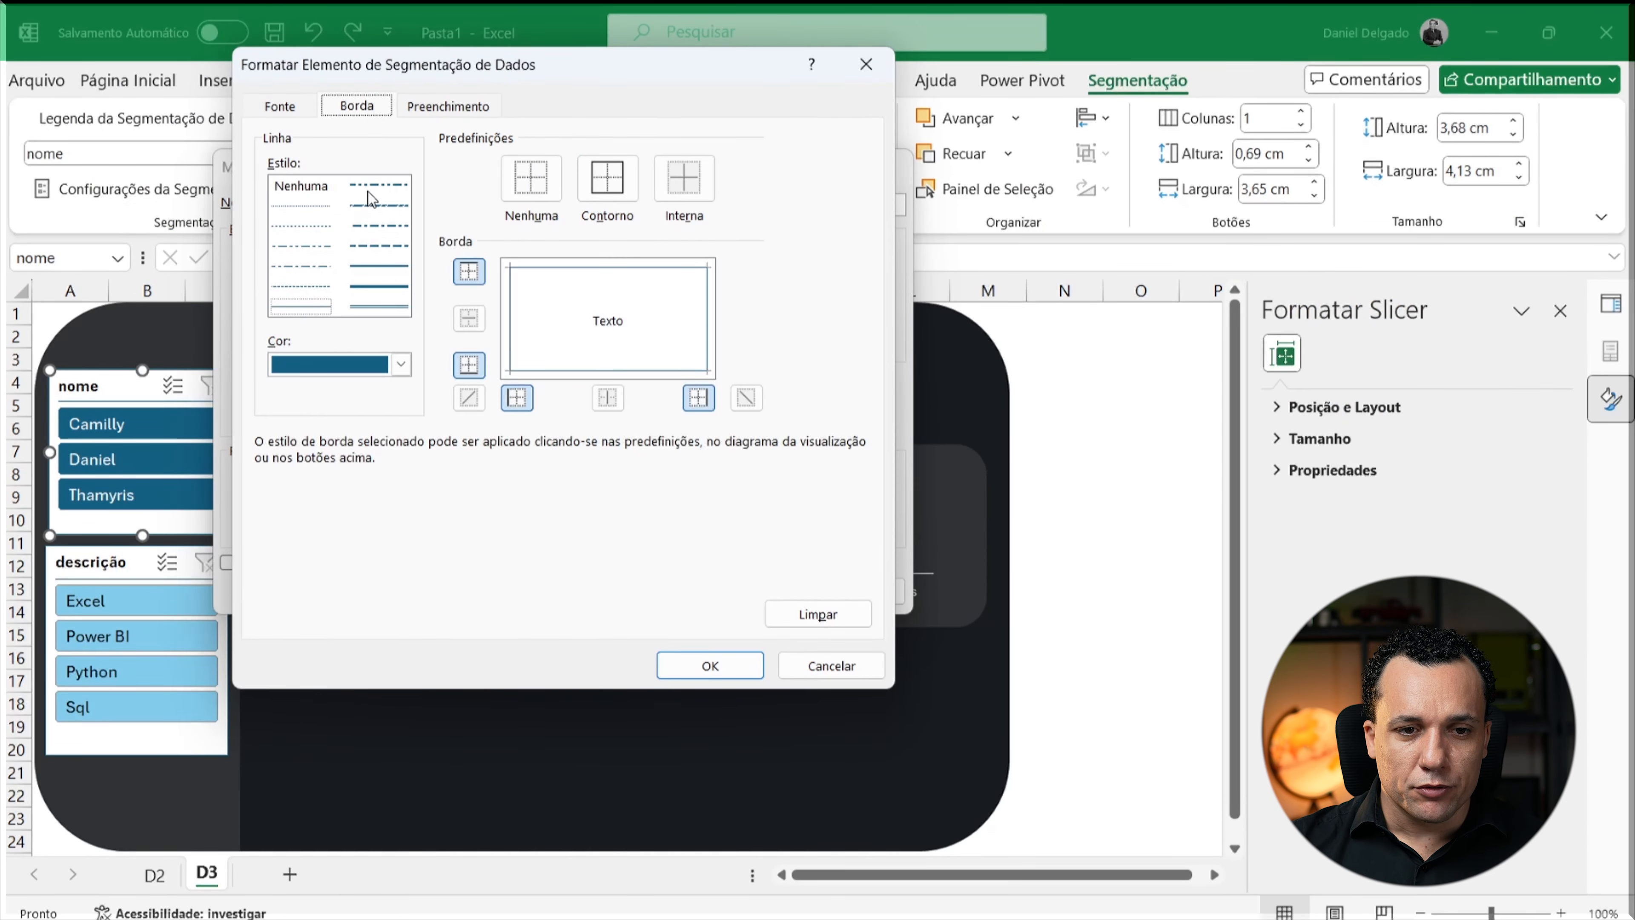
pyautogui.click(304, 188)
pyautogui.click(446, 106)
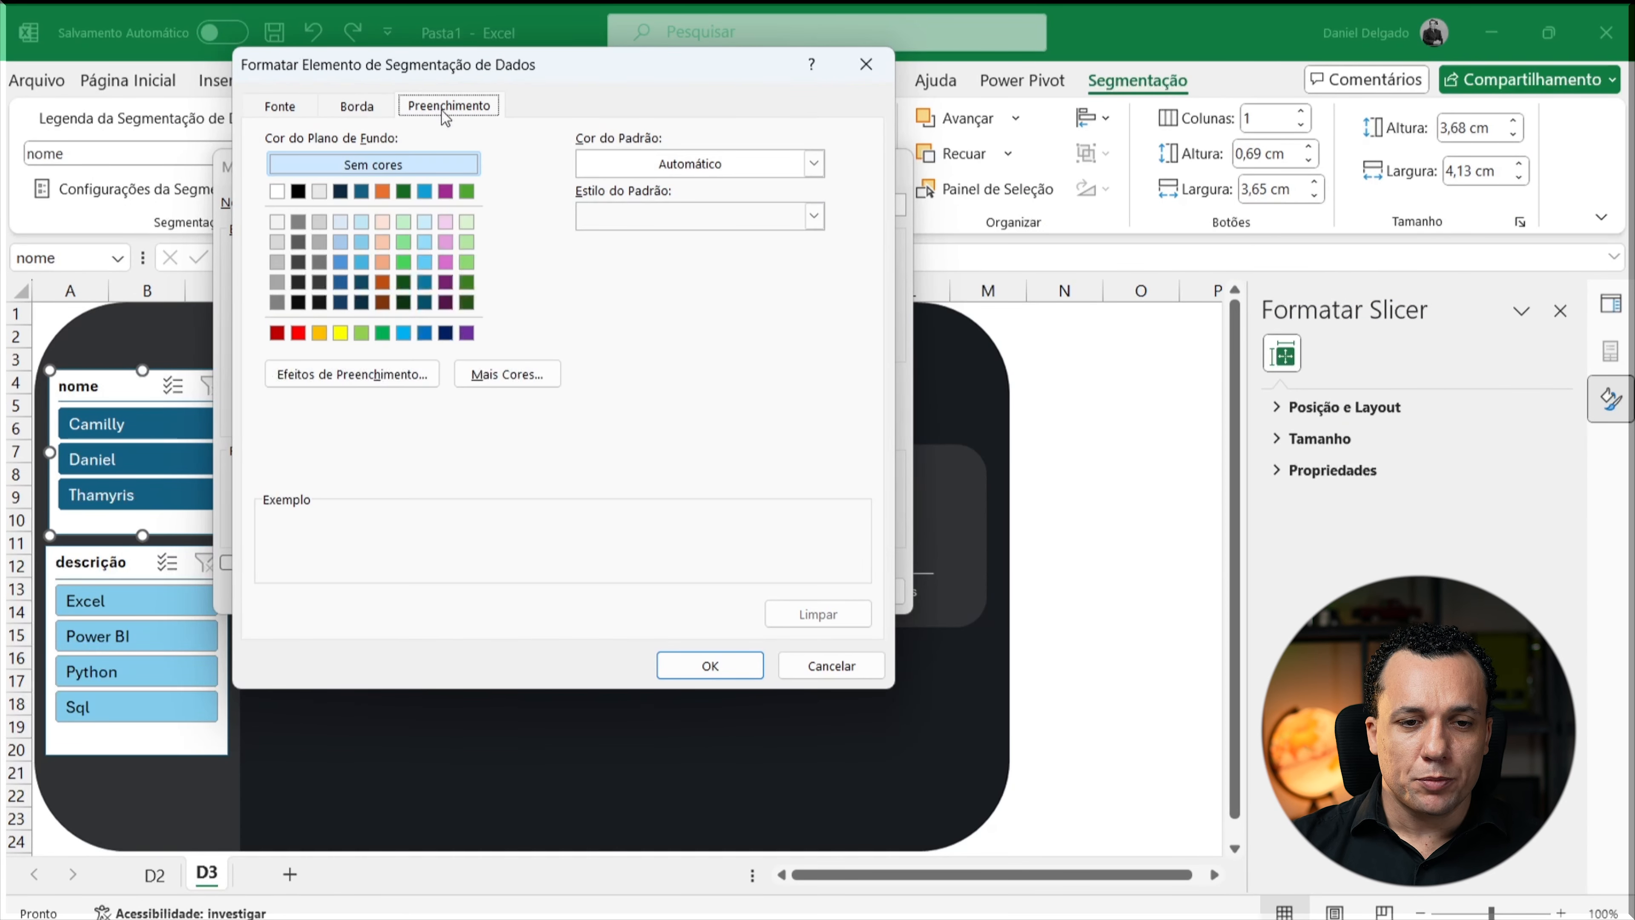
pyautogui.click(293, 109)
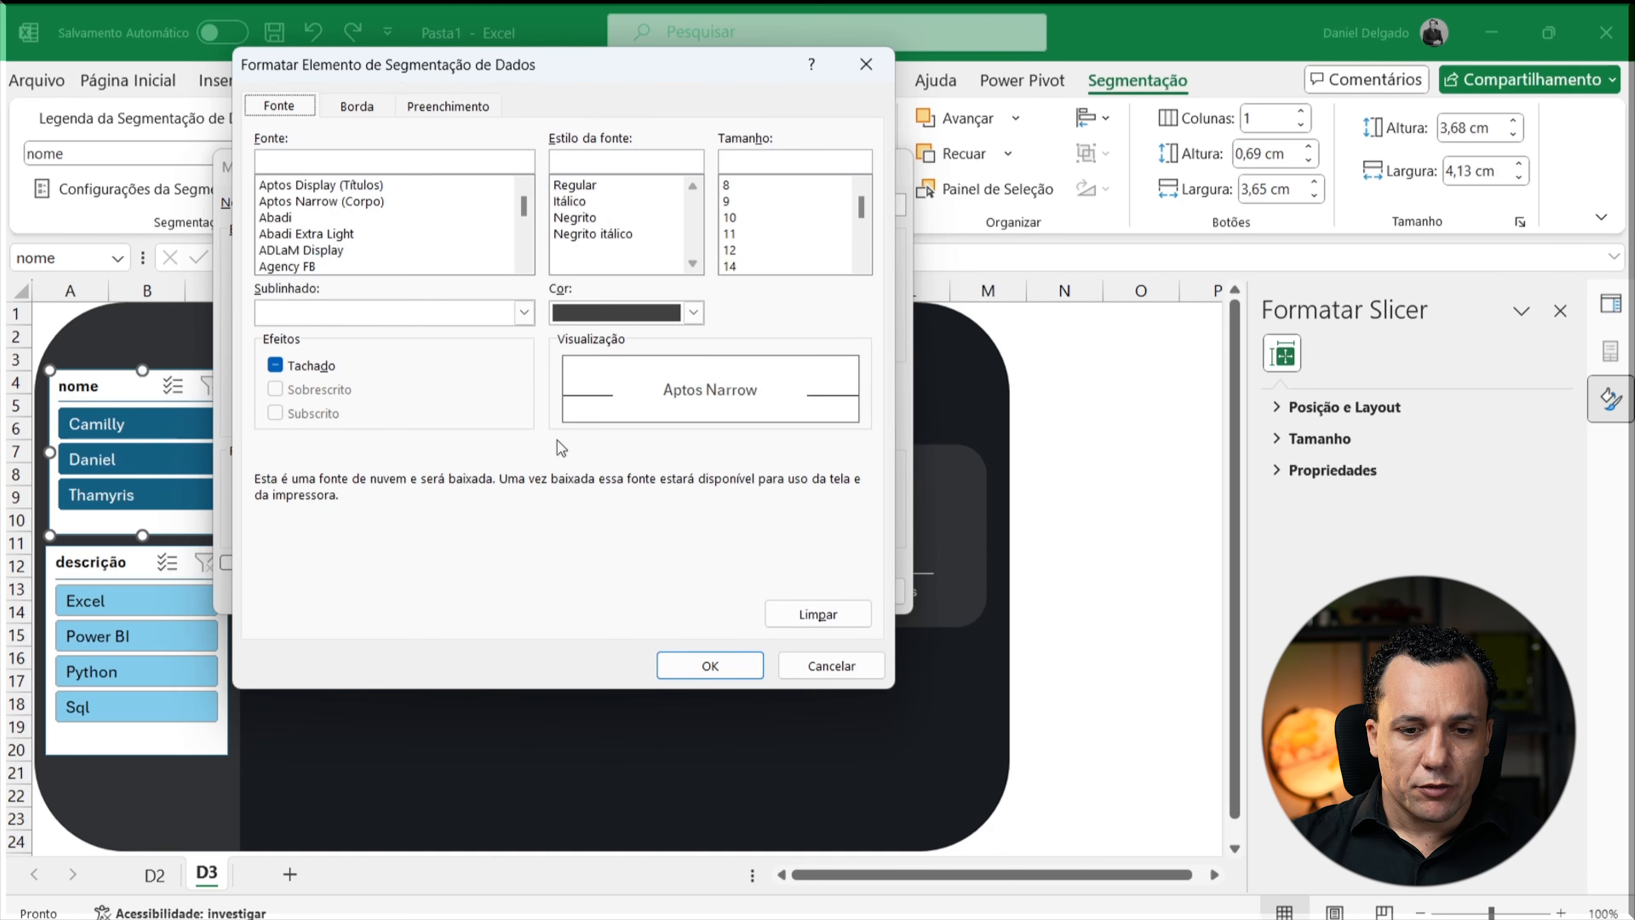
pyautogui.click(708, 665)
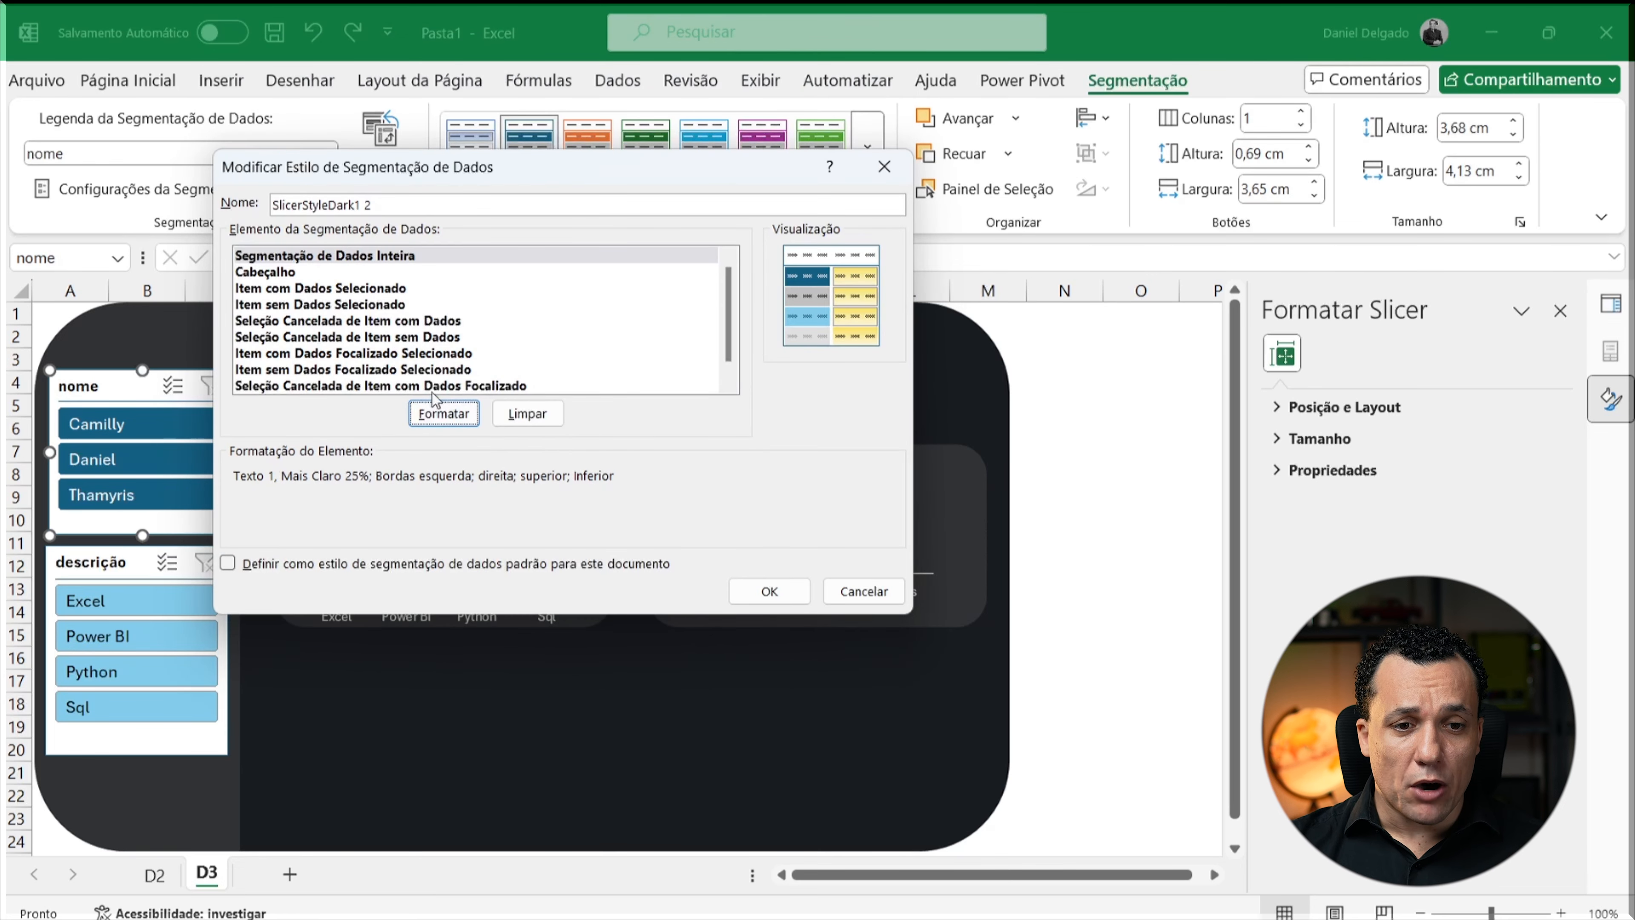
# Step: Set the Cabeçalho element's font to bold white in the SlicerStyleDark1 2 style
pyautogui.click(289, 272)
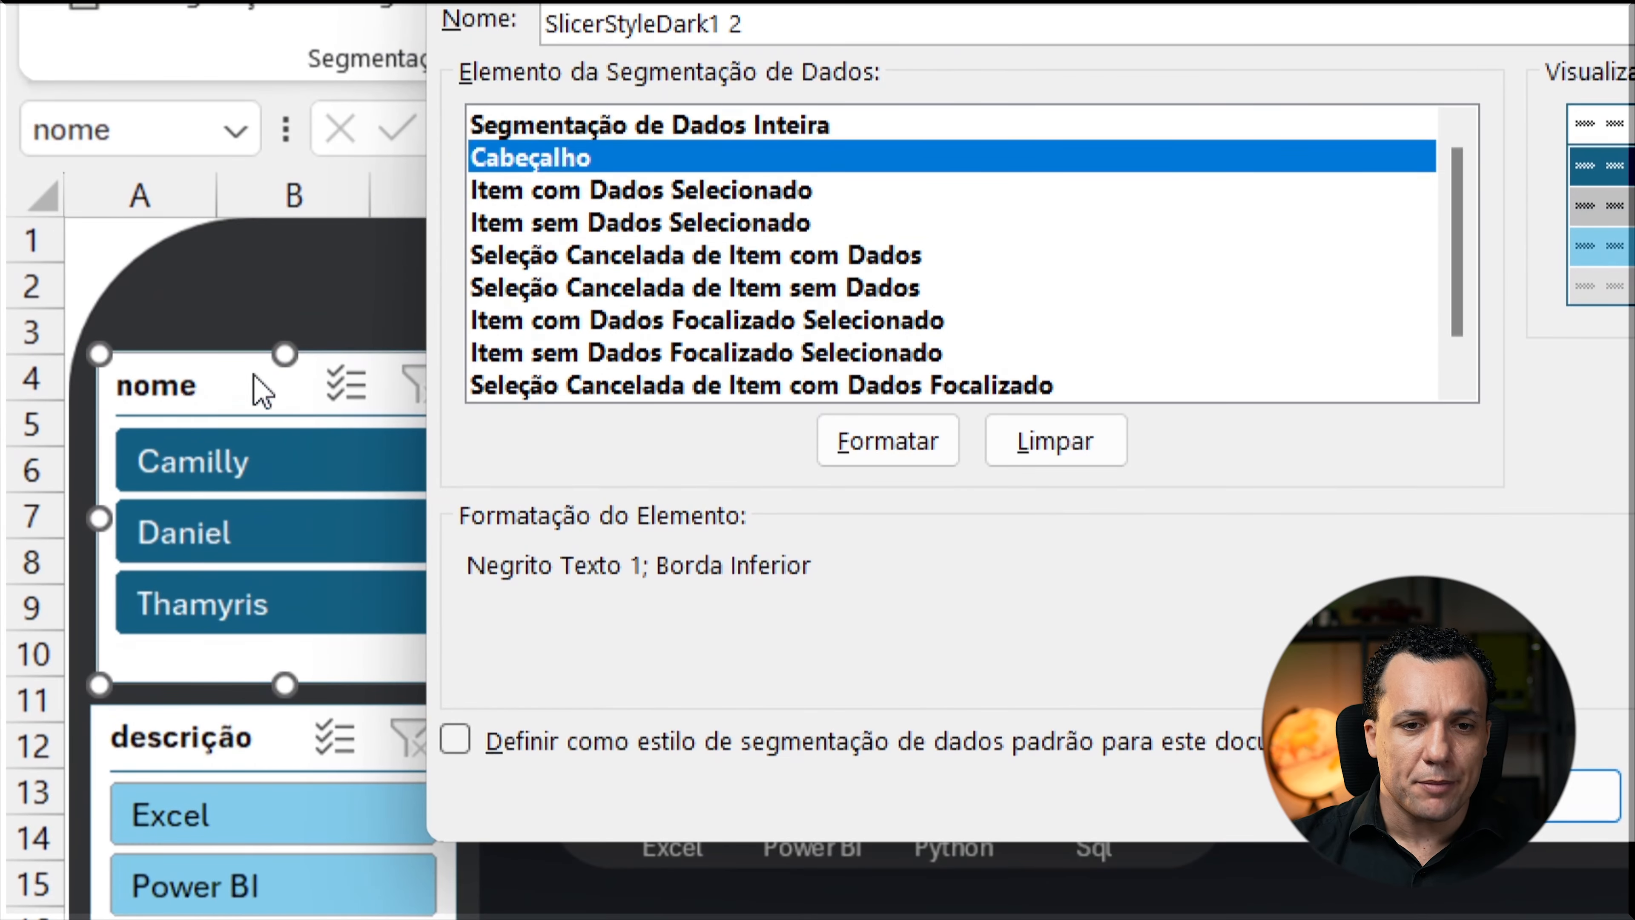
pyautogui.click(850, 441)
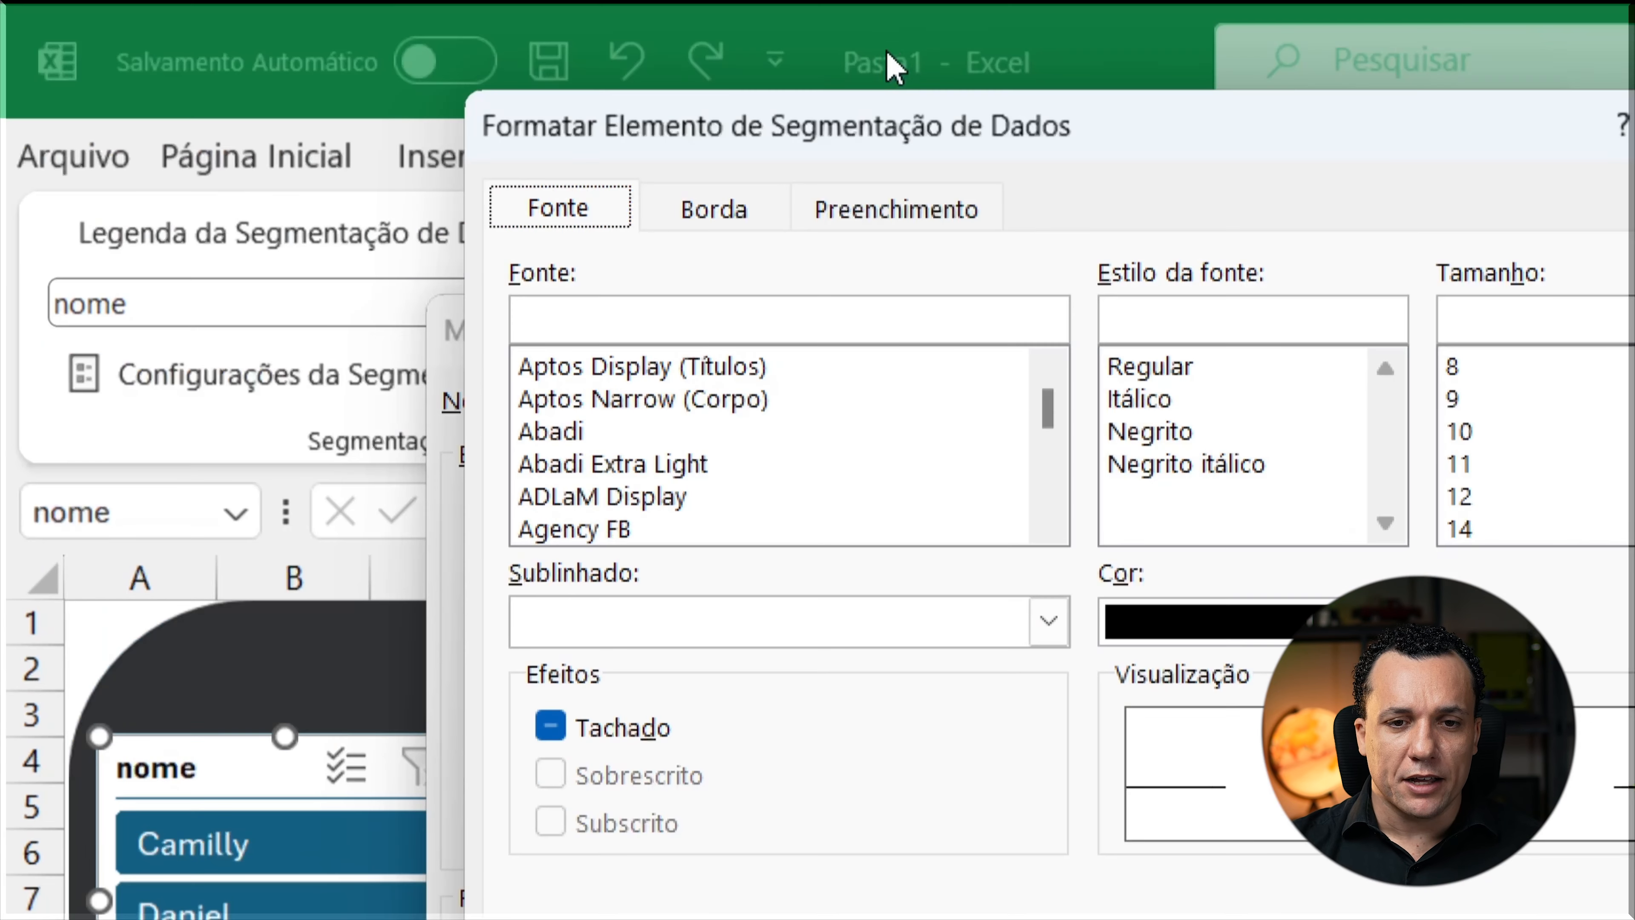
pyautogui.click(1150, 431)
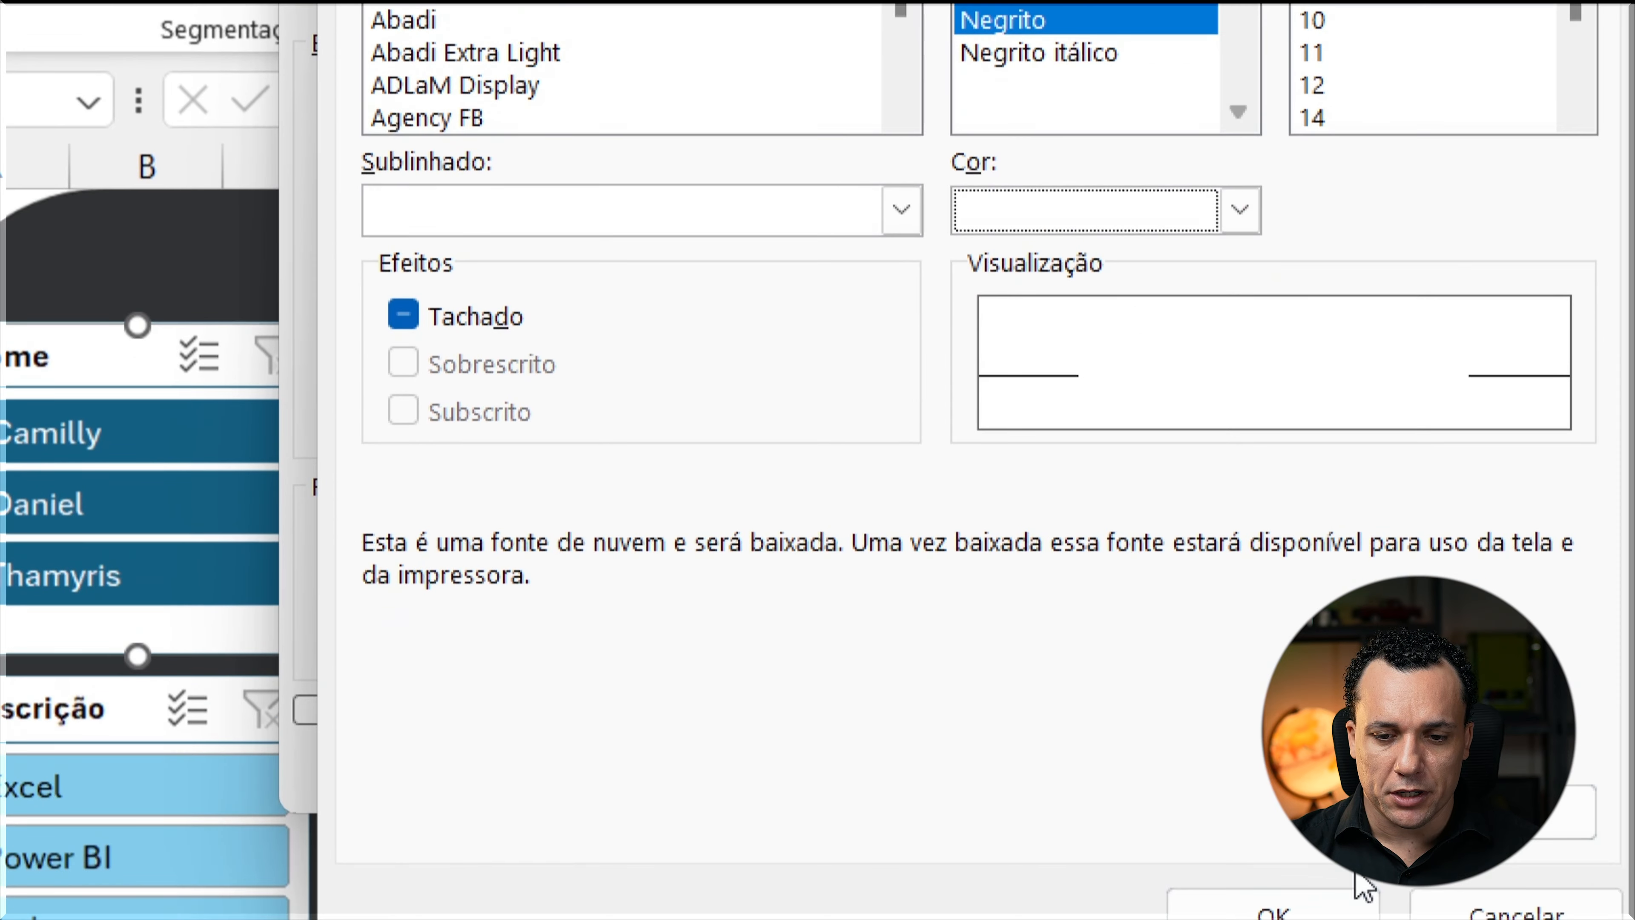
pyautogui.click(1332, 873)
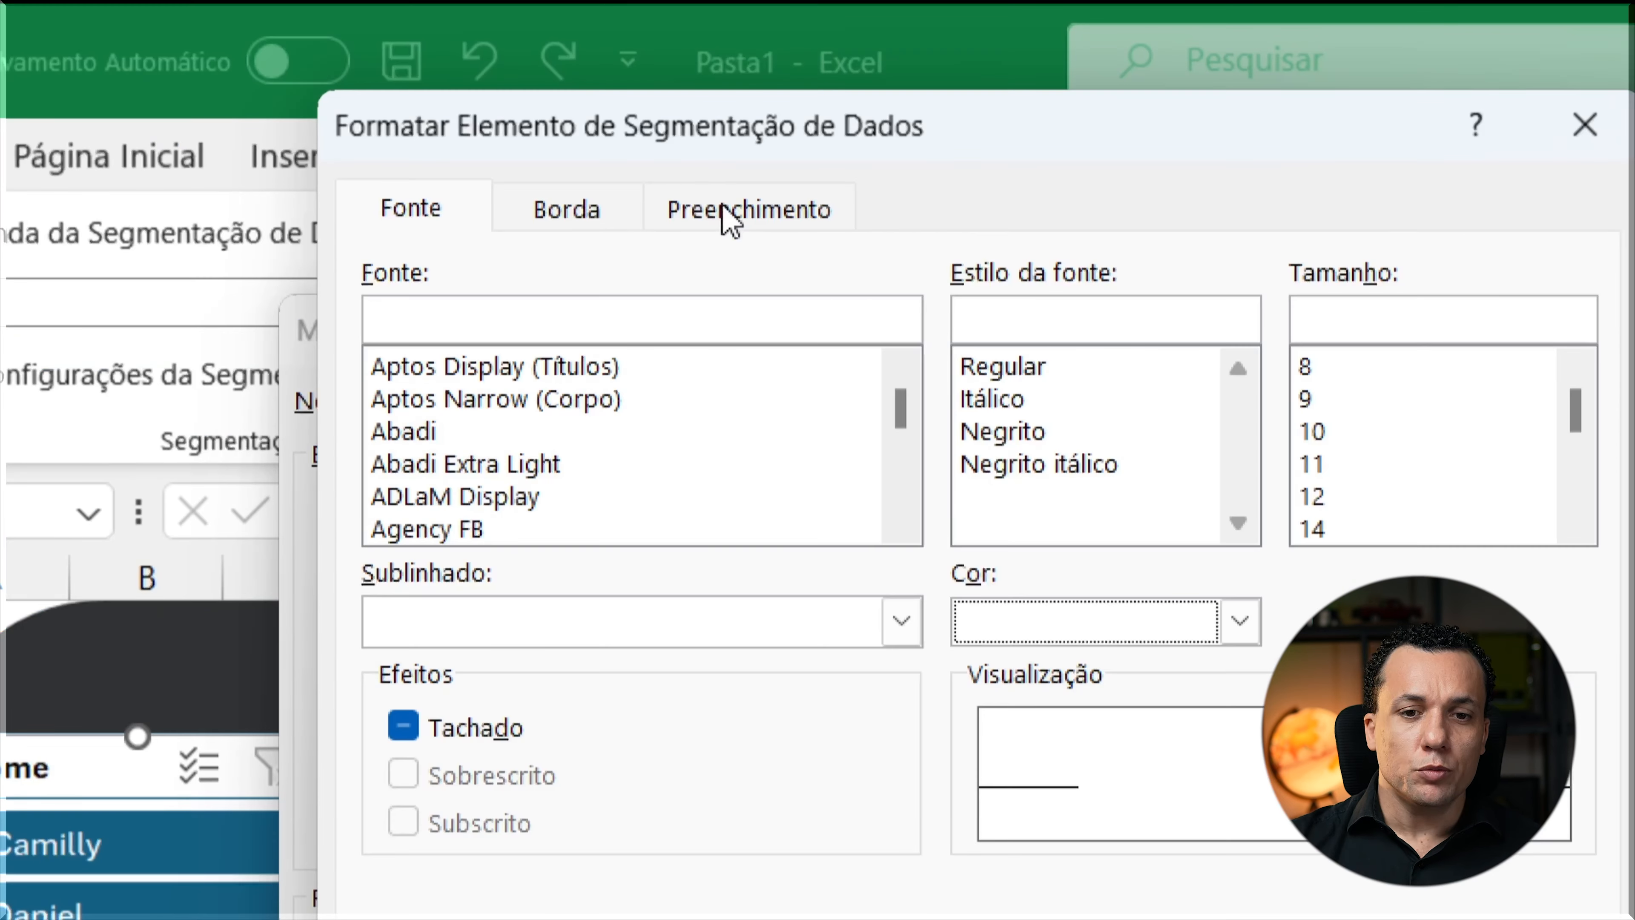
# Step: Fill the Segmentação de Dados Inteira element with dark grey (Text 1, Lighter 25%) and save the SlicerStyleDark1 2 style
pyautogui.click(725, 221)
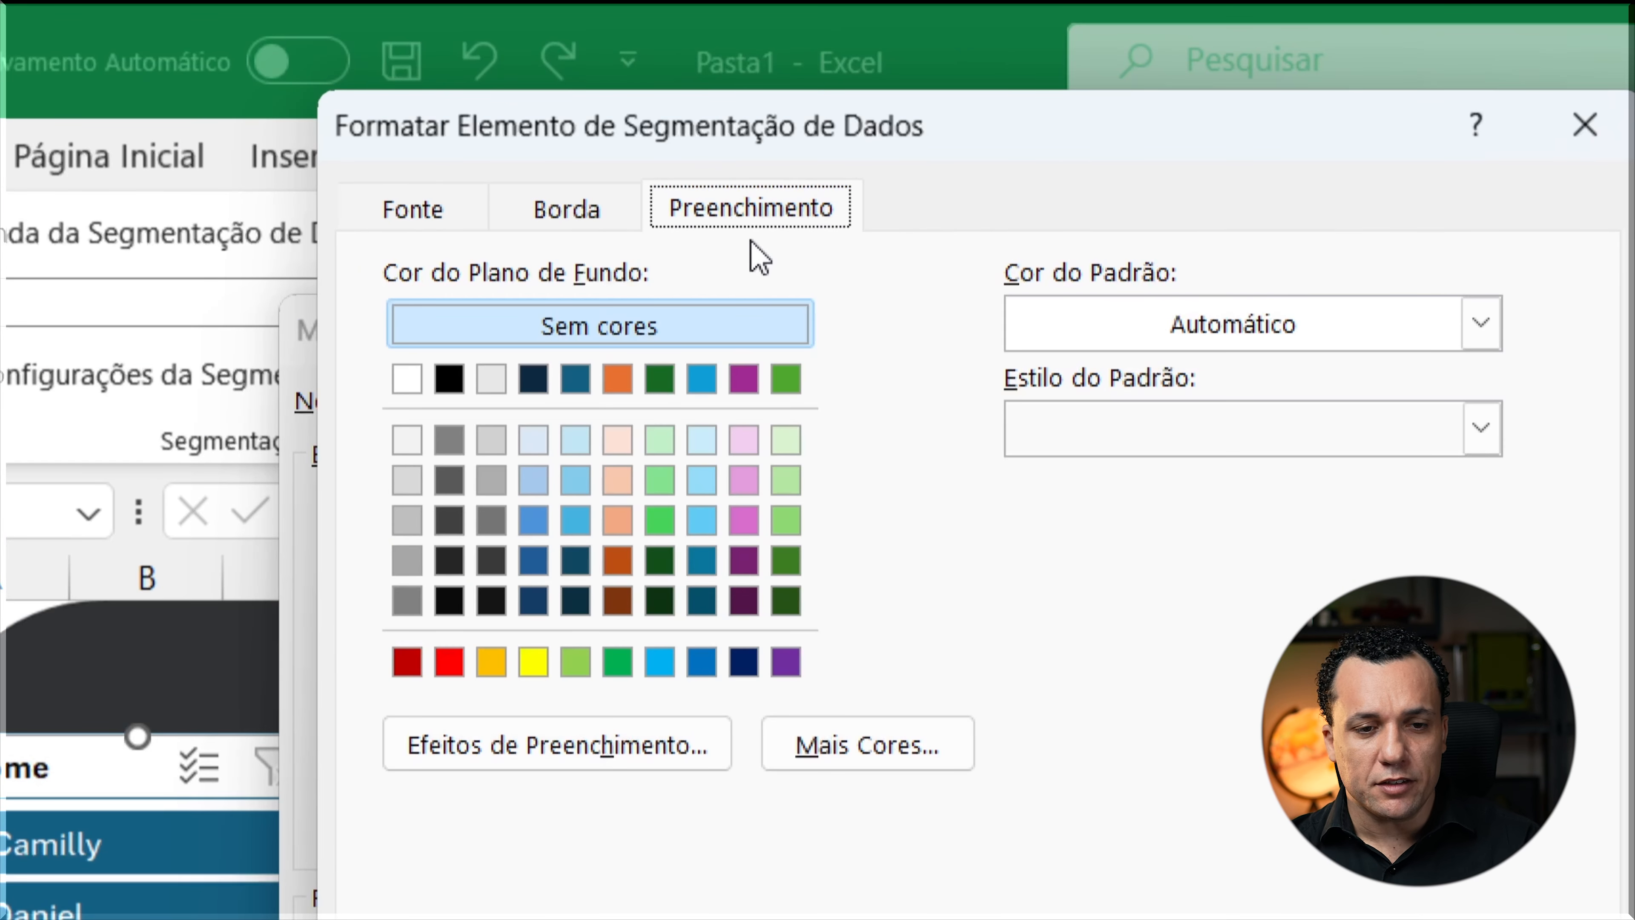
pyautogui.click(458, 523)
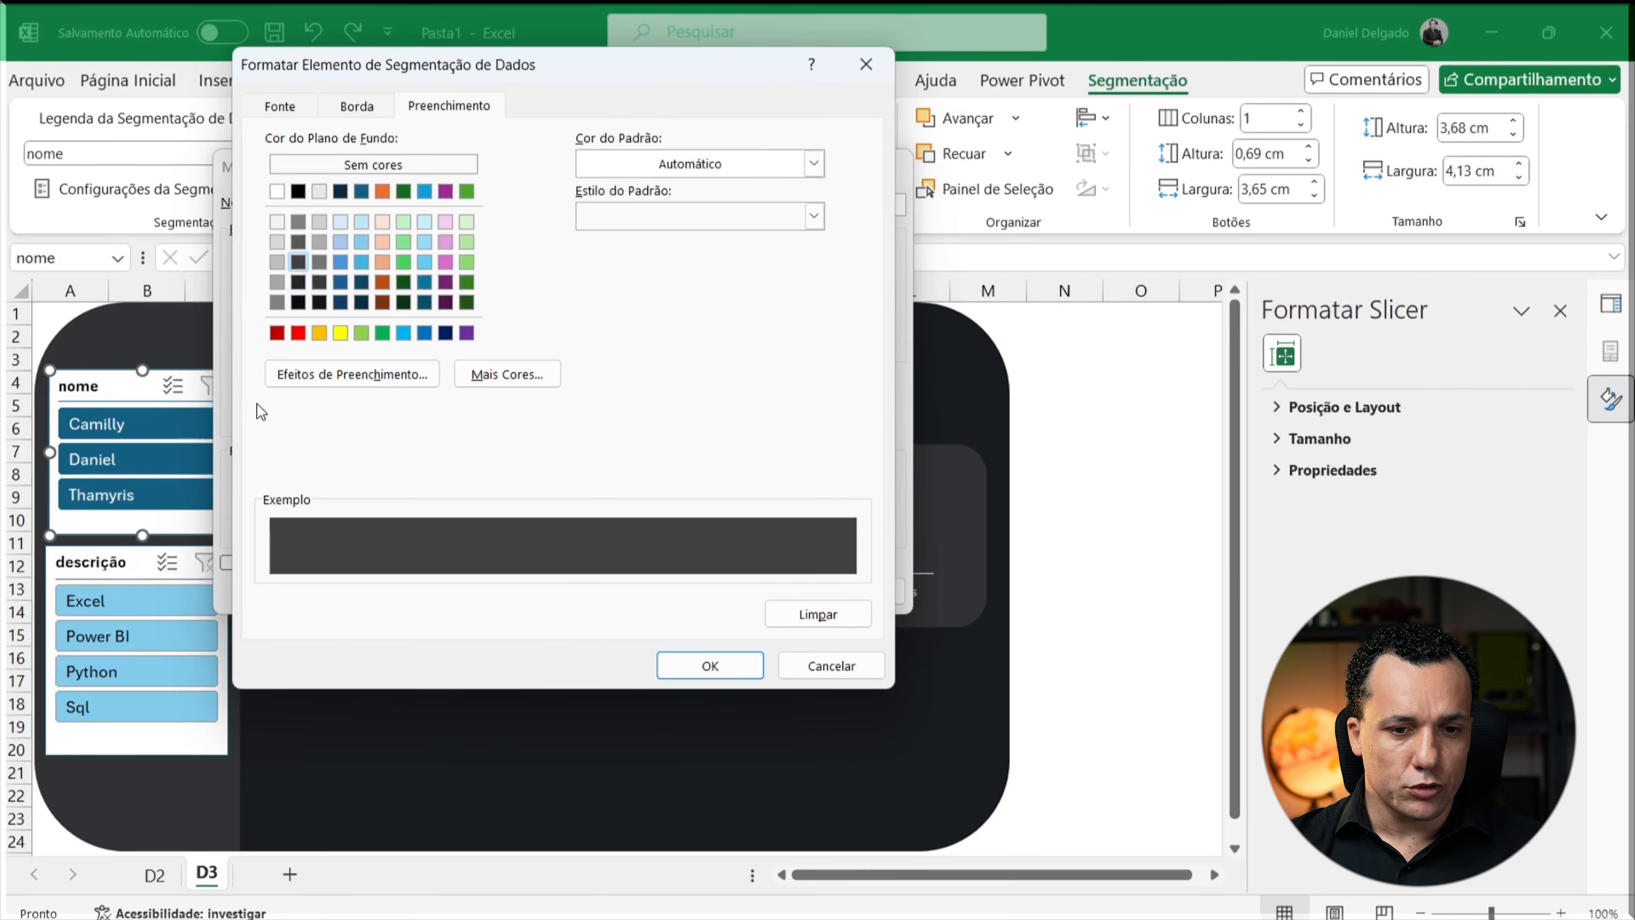
pyautogui.click(709, 666)
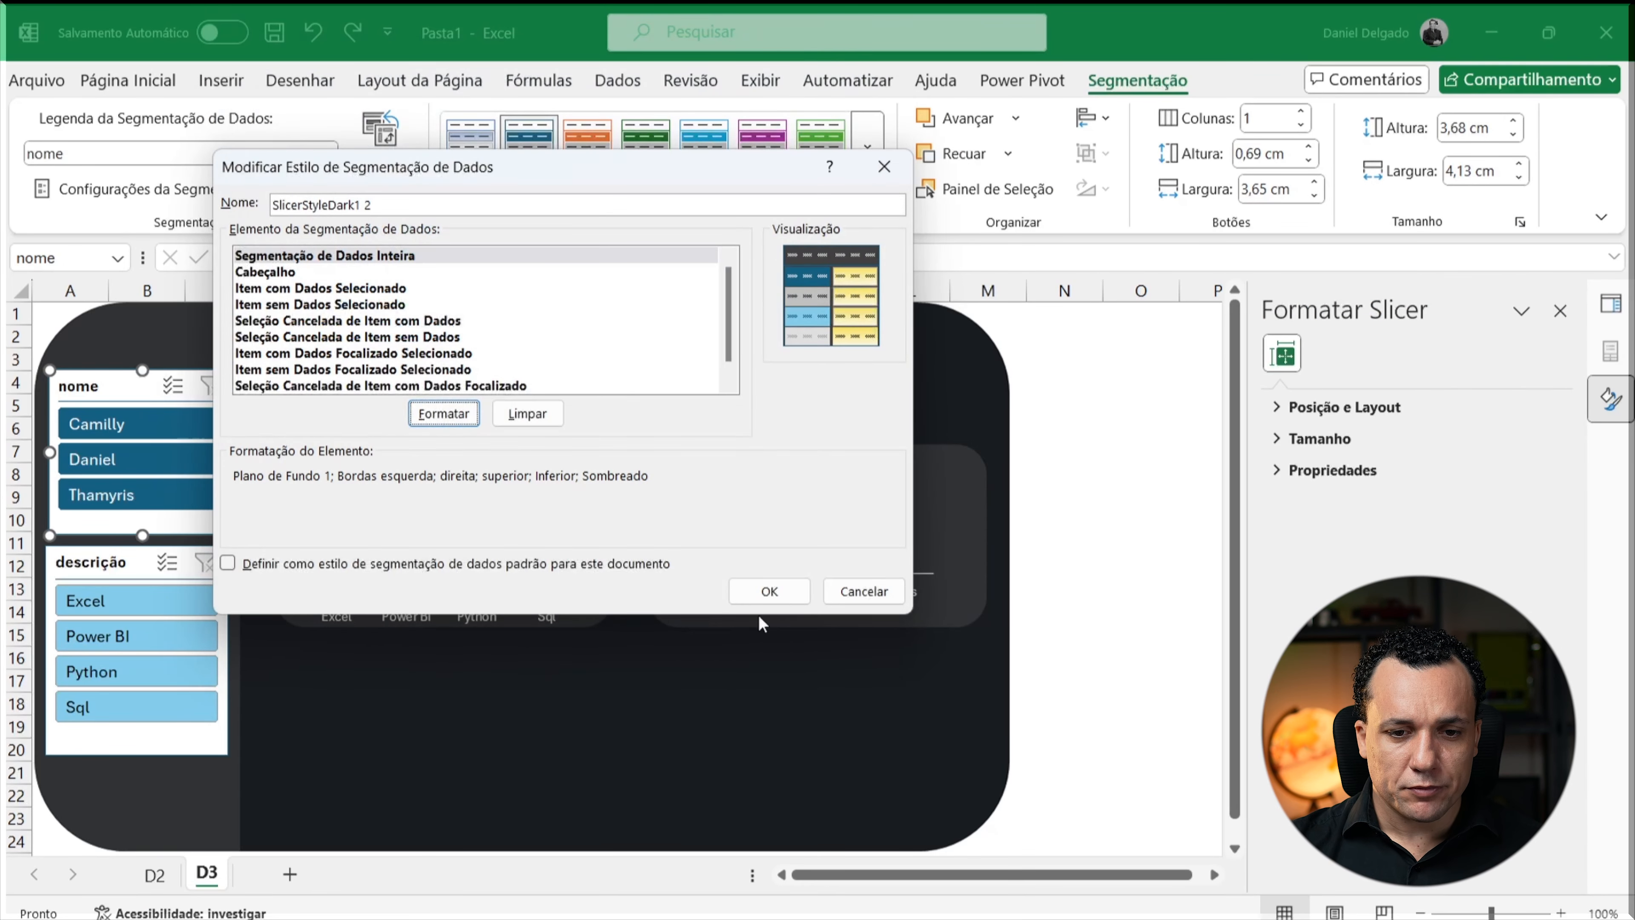
pyautogui.click(763, 591)
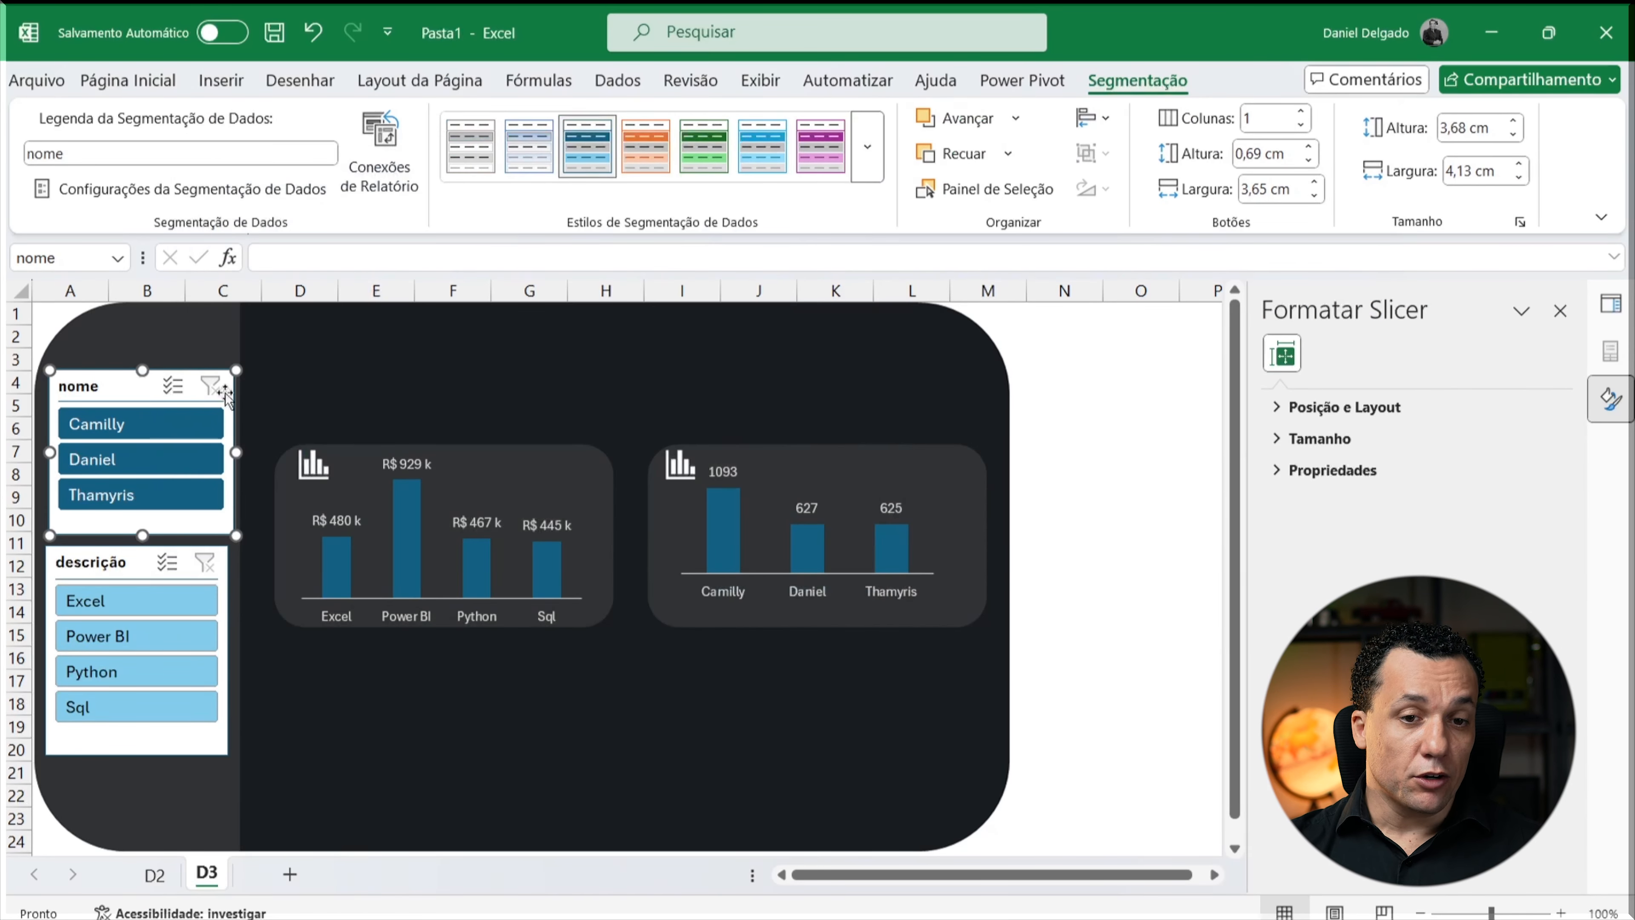
# Step: Apply the custom SlicerStyleDark1 2 style to the nome slicer
pyautogui.click(868, 161)
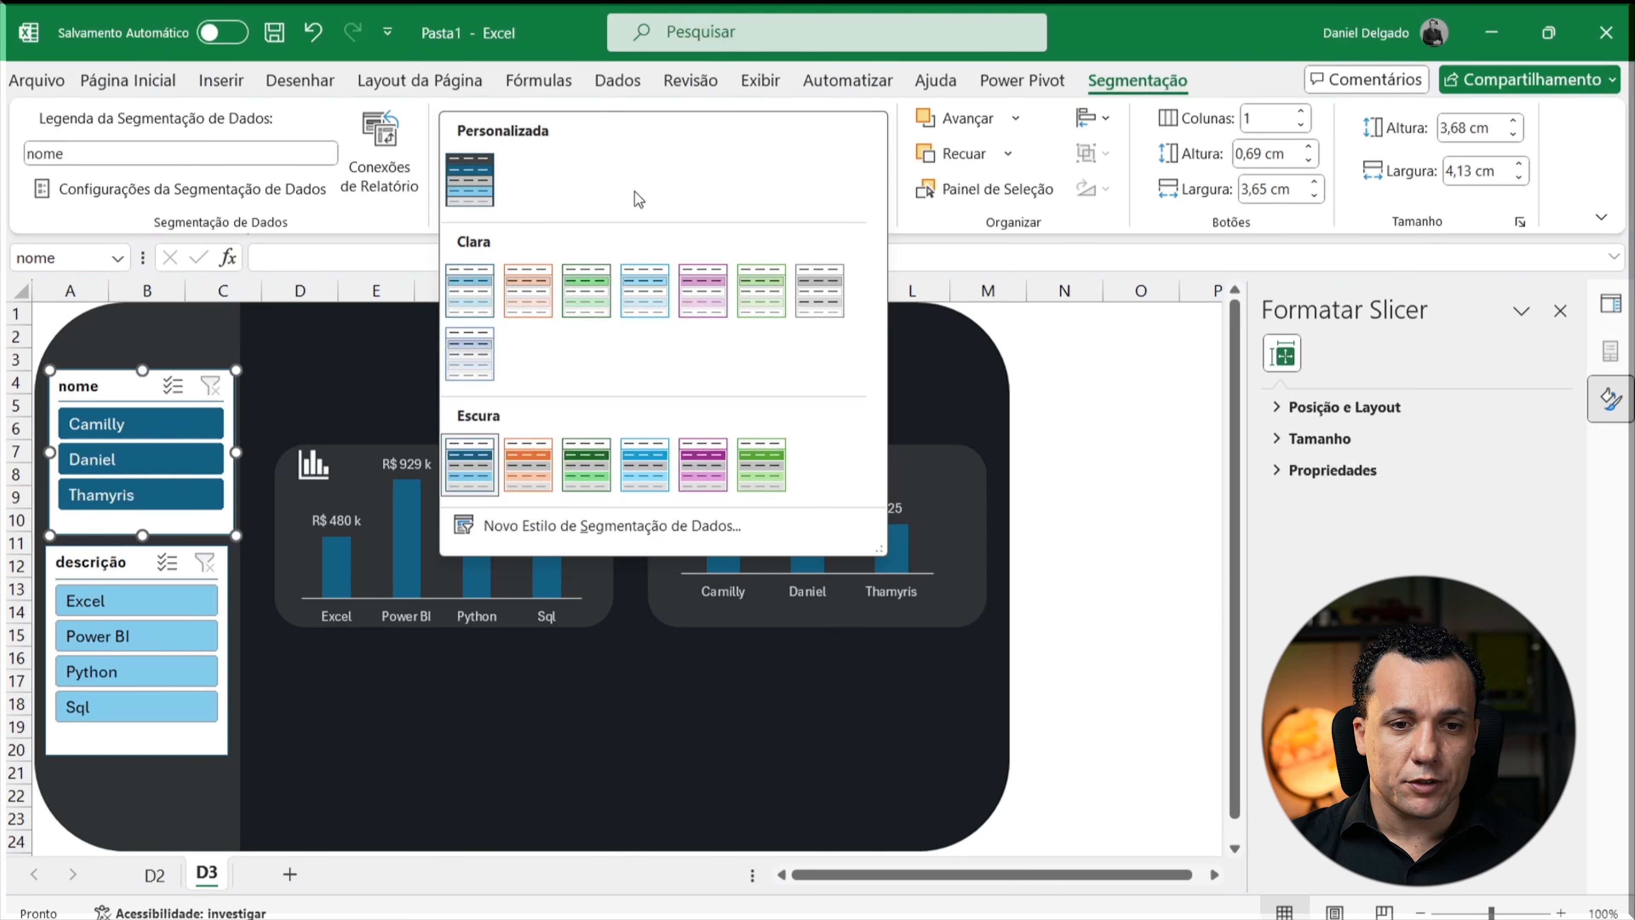
pyautogui.click(483, 184)
pyautogui.click(371, 386)
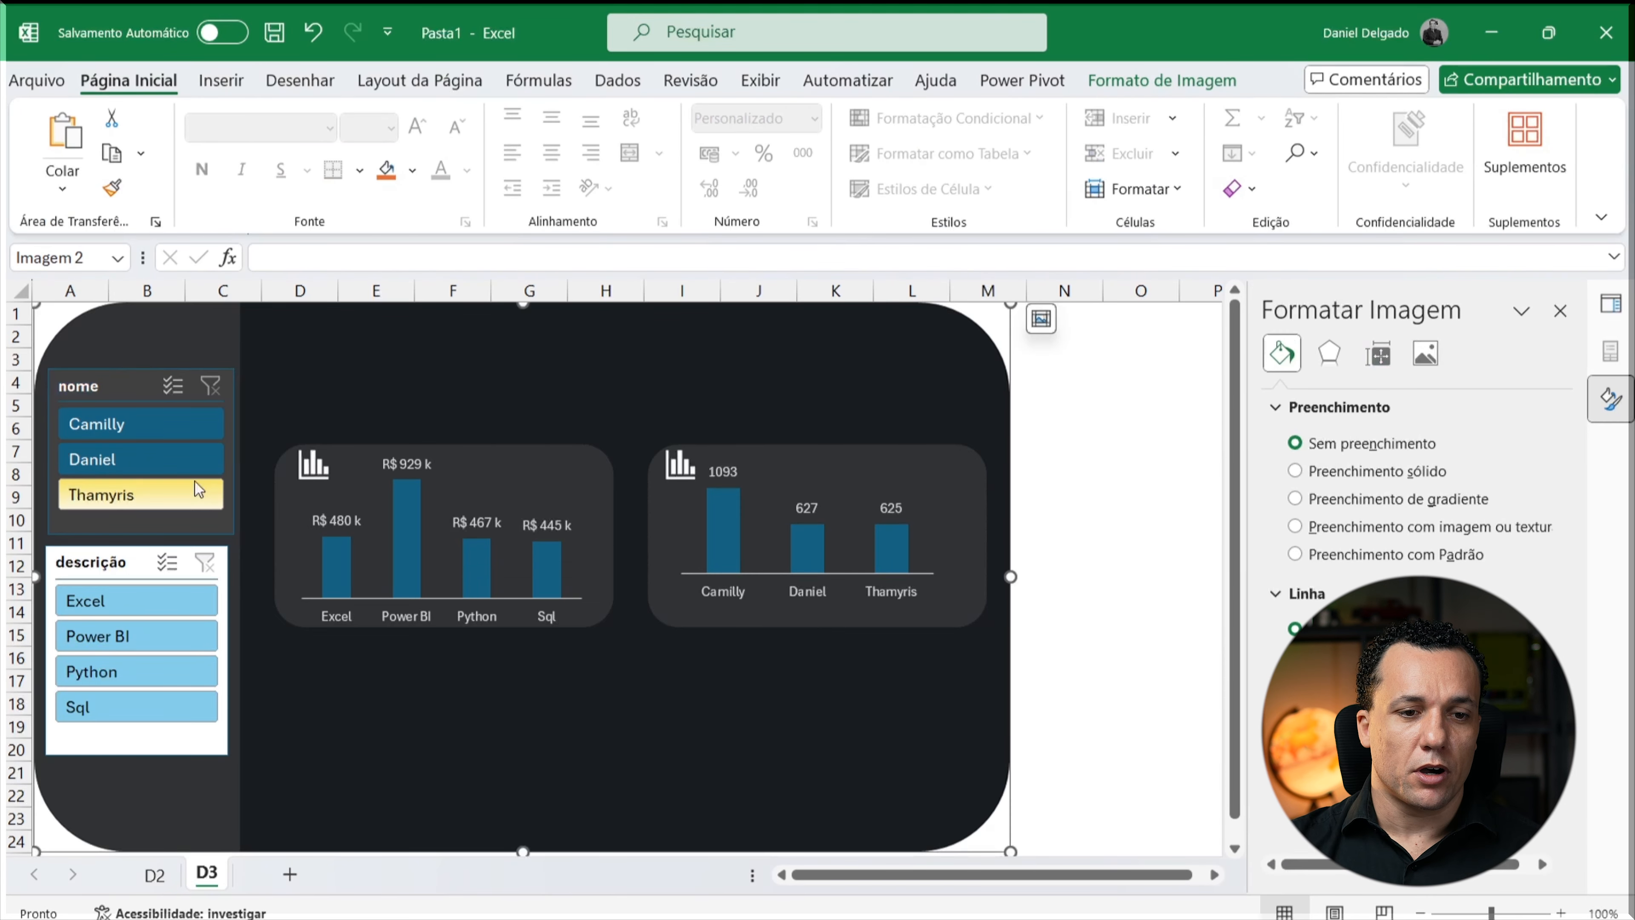
# Step: Modify the SlicerStyleDark1 2 style so its Segmentação de Dados Inteira element has no borders
pyautogui.click(116, 394)
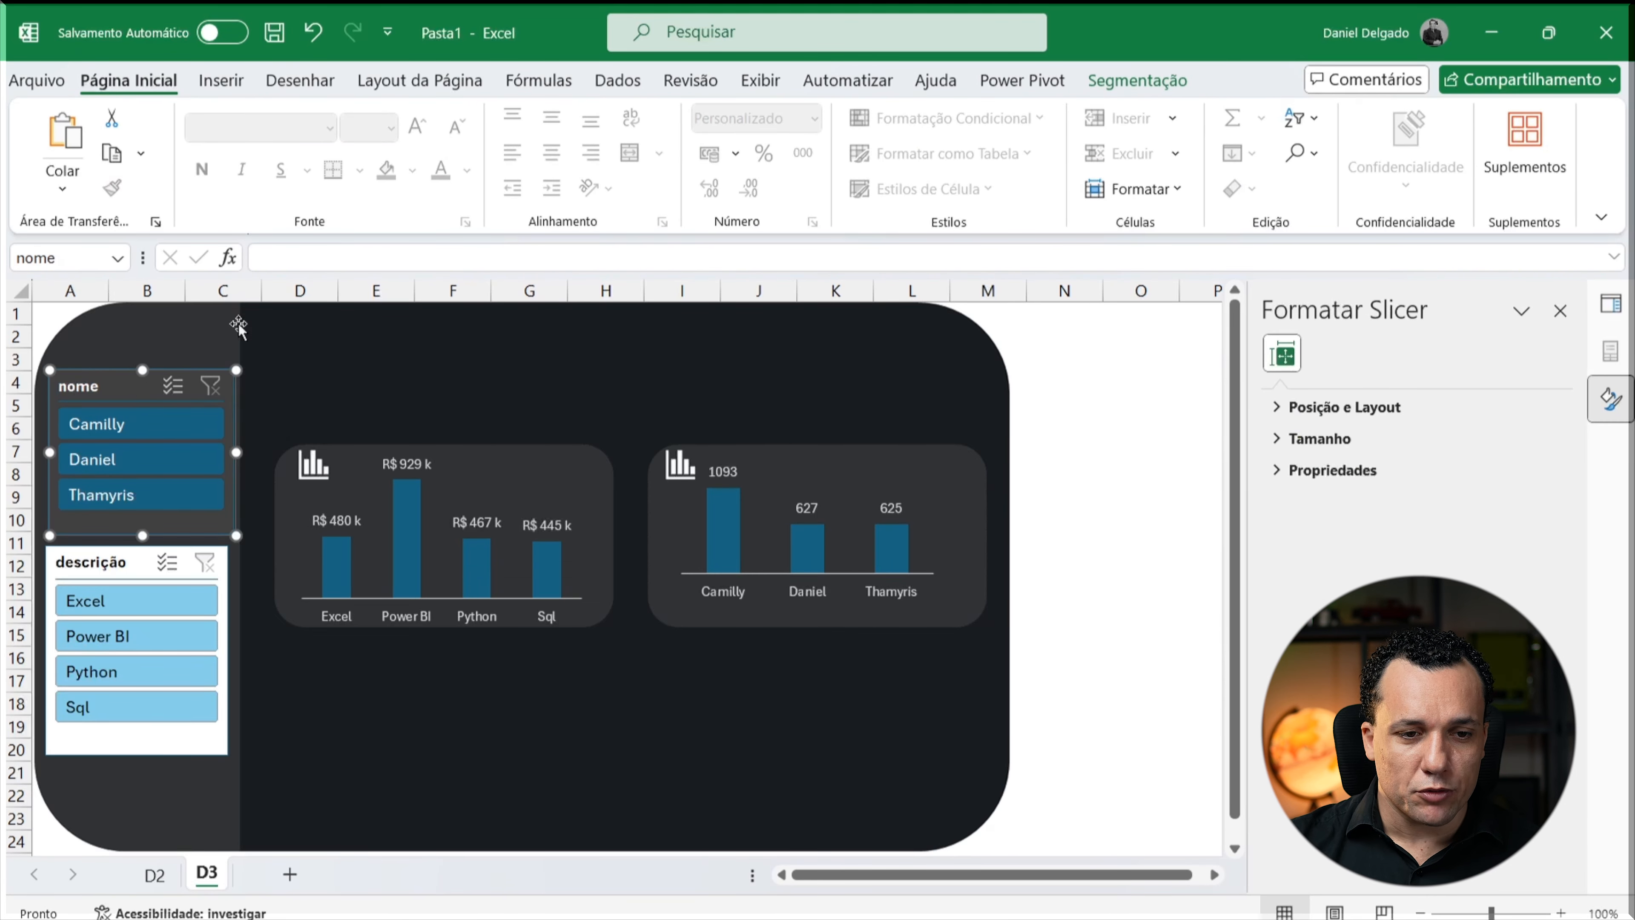
pyautogui.click(1136, 80)
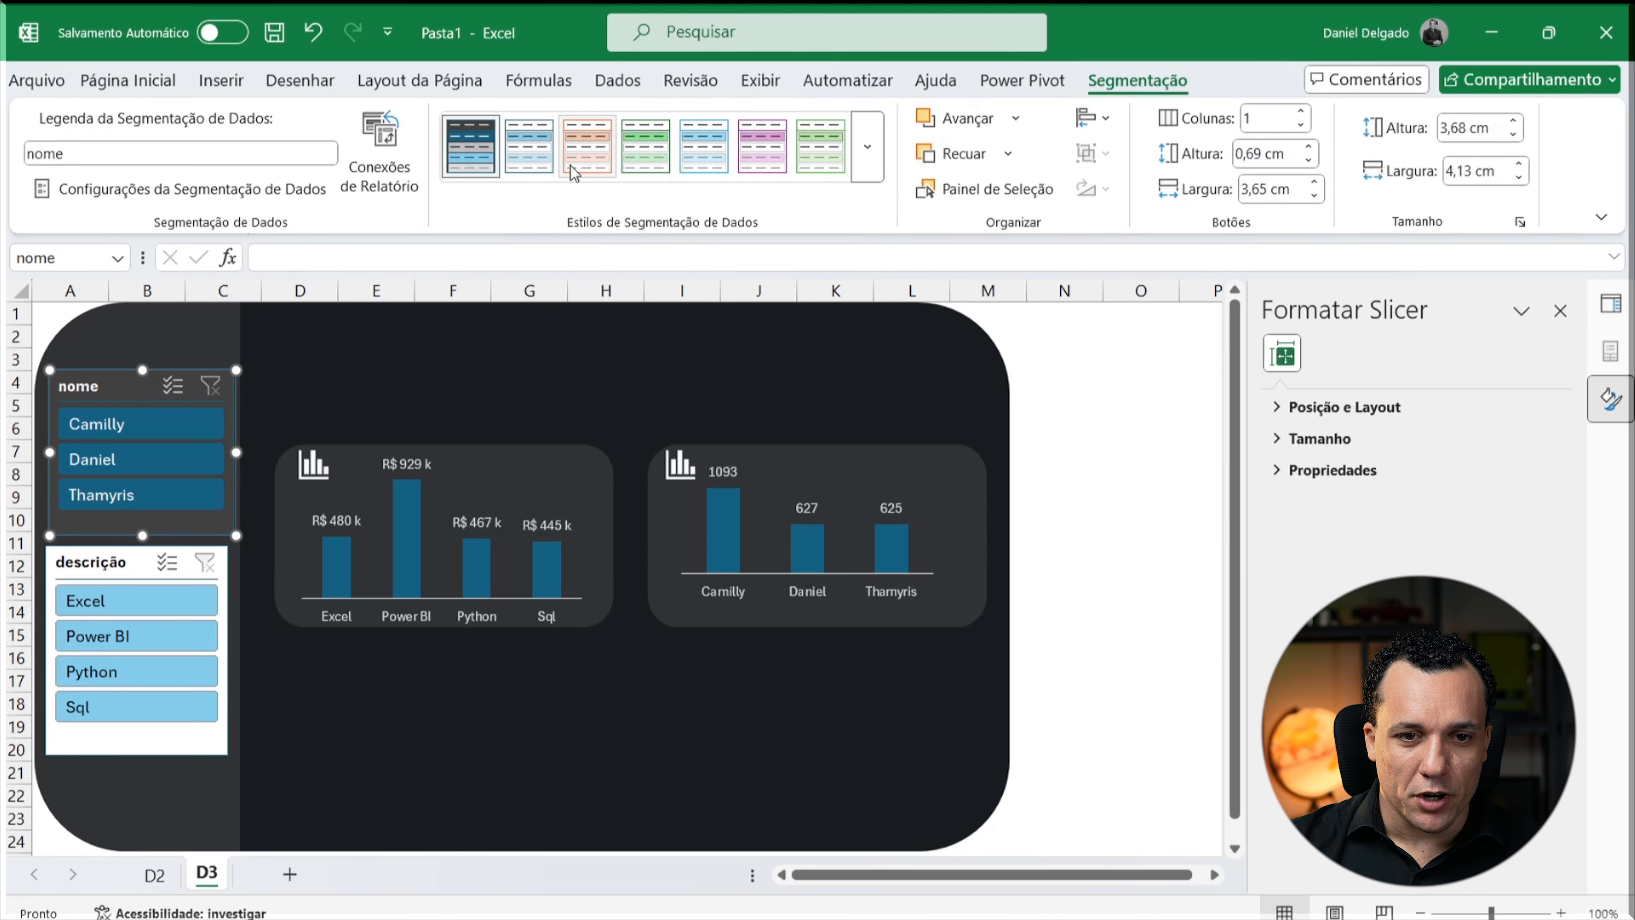
pyautogui.rightClick(492, 173)
pyautogui.click(555, 175)
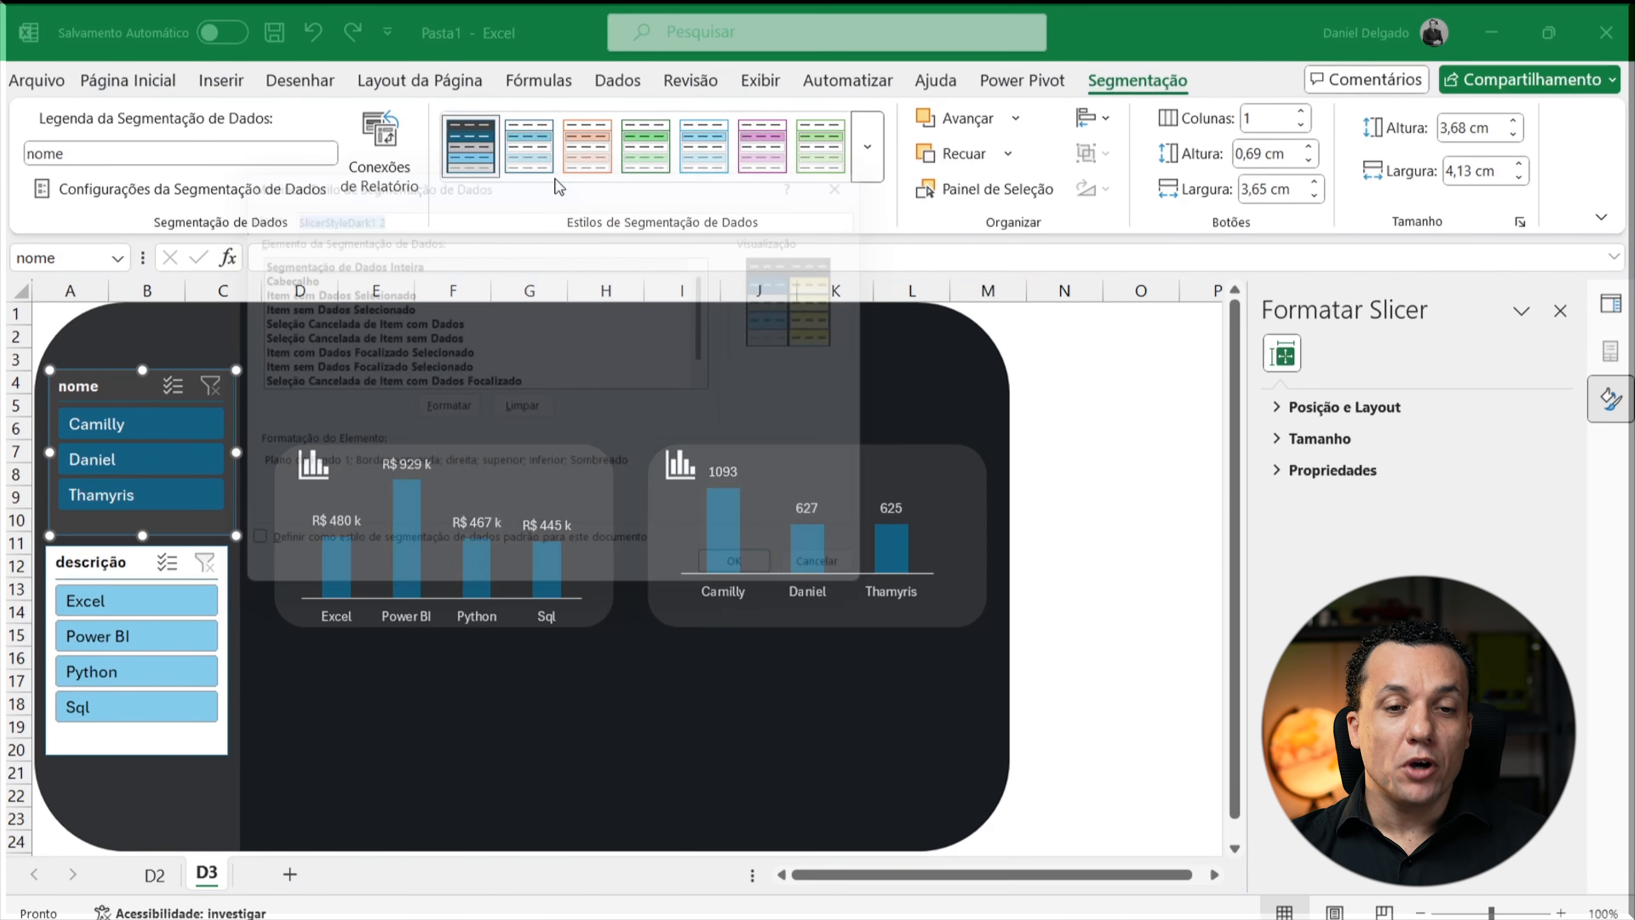
pyautogui.click(358, 257)
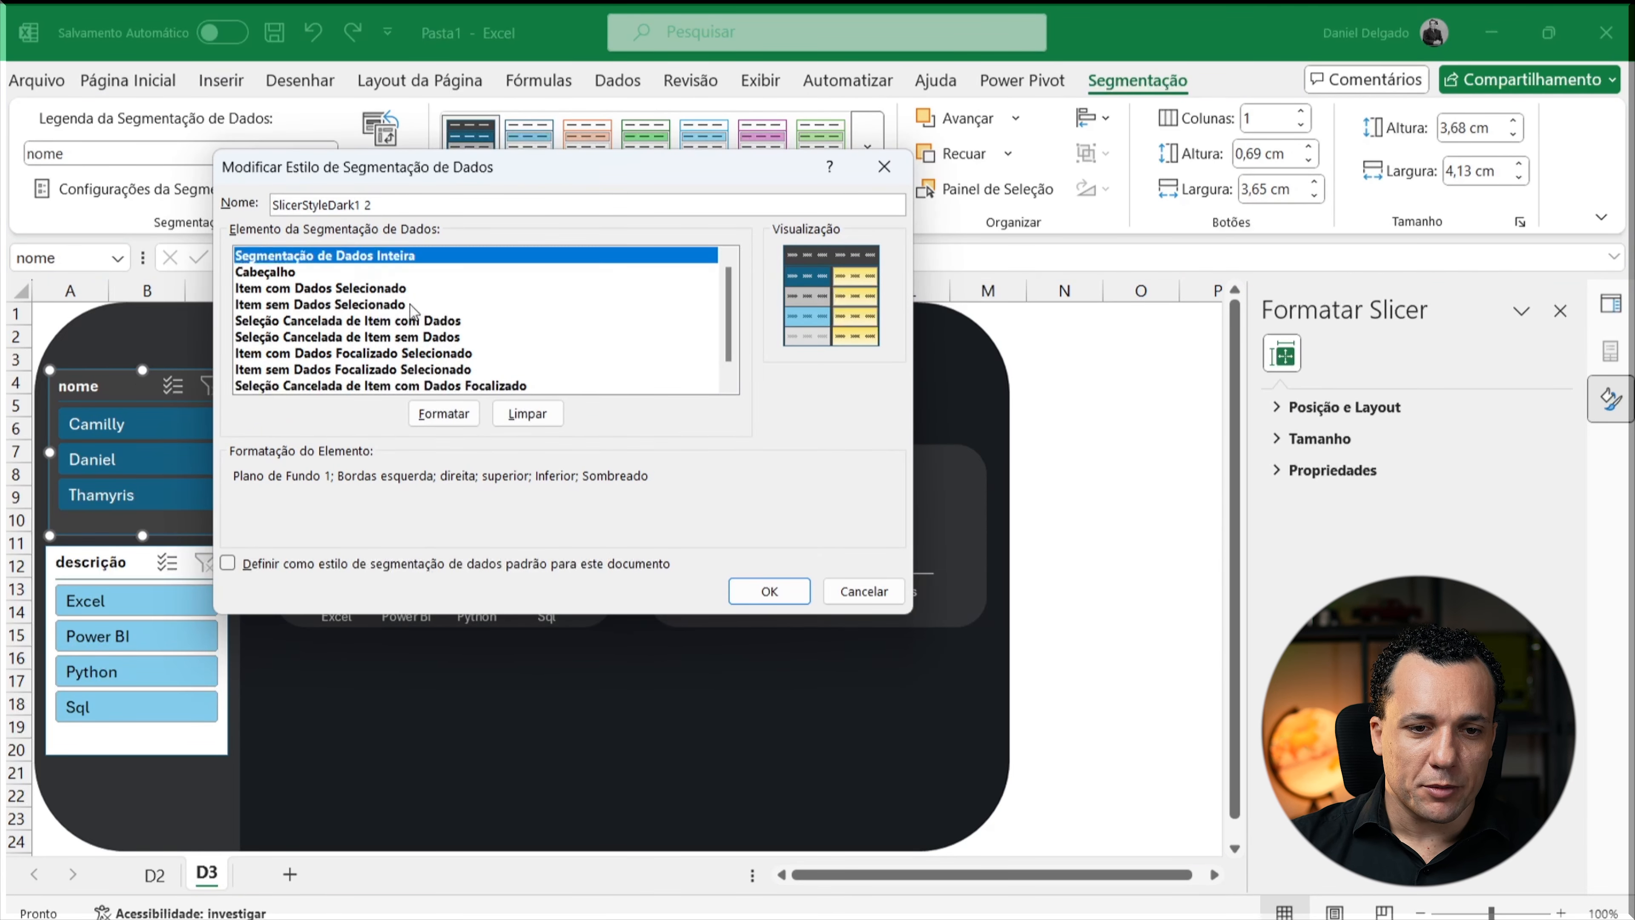
pyautogui.click(444, 413)
pyautogui.click(357, 106)
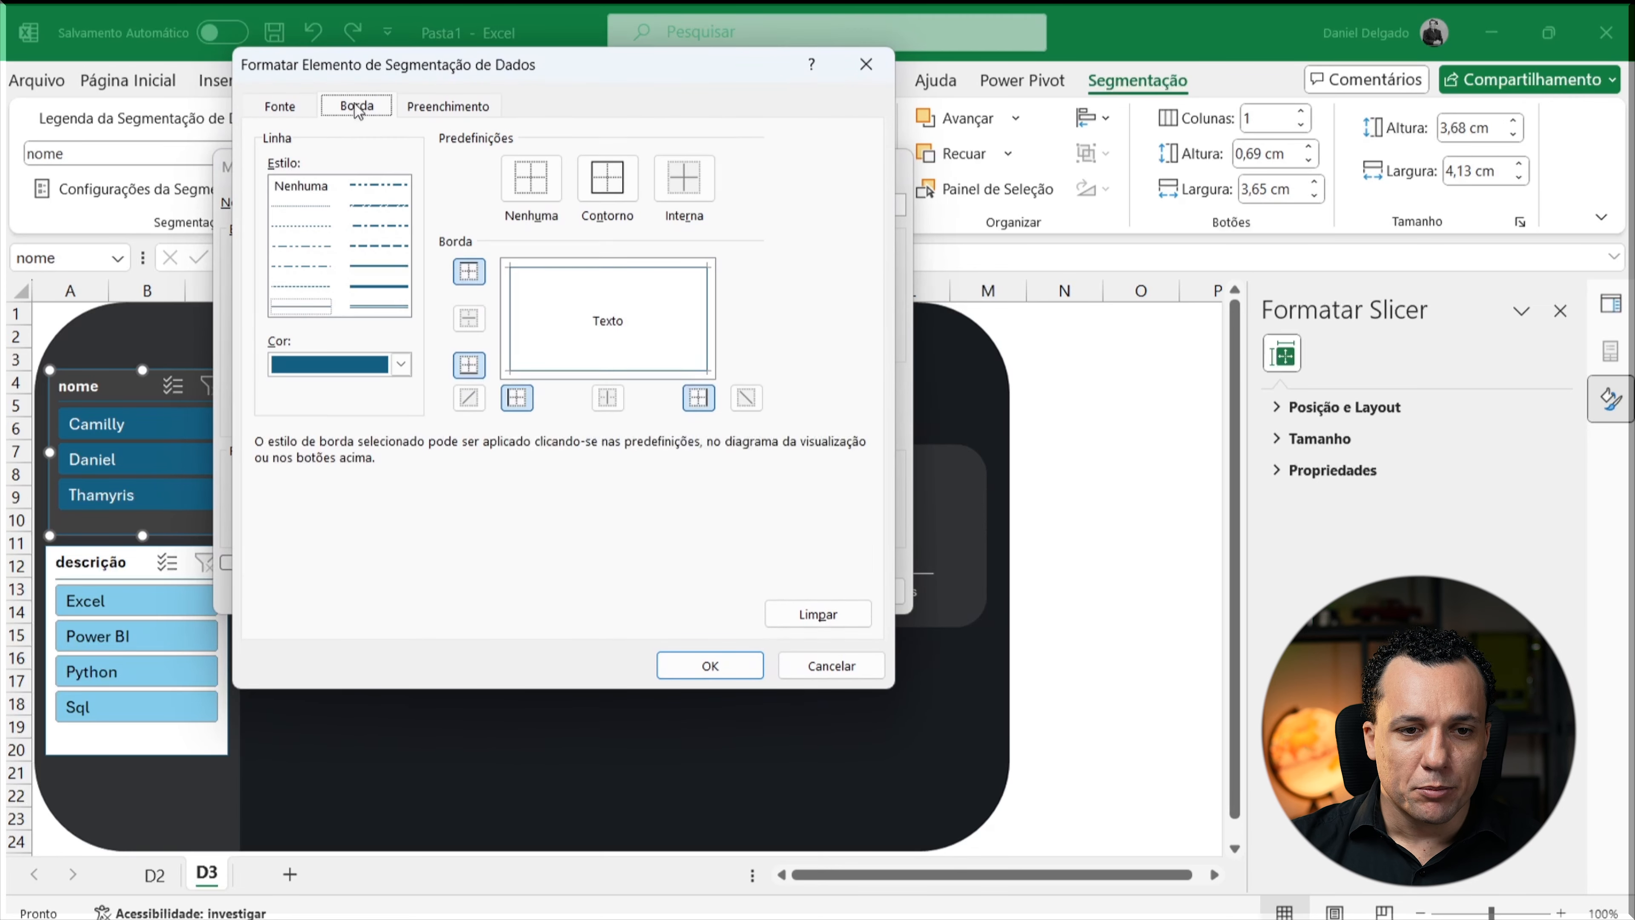
pyautogui.click(296, 187)
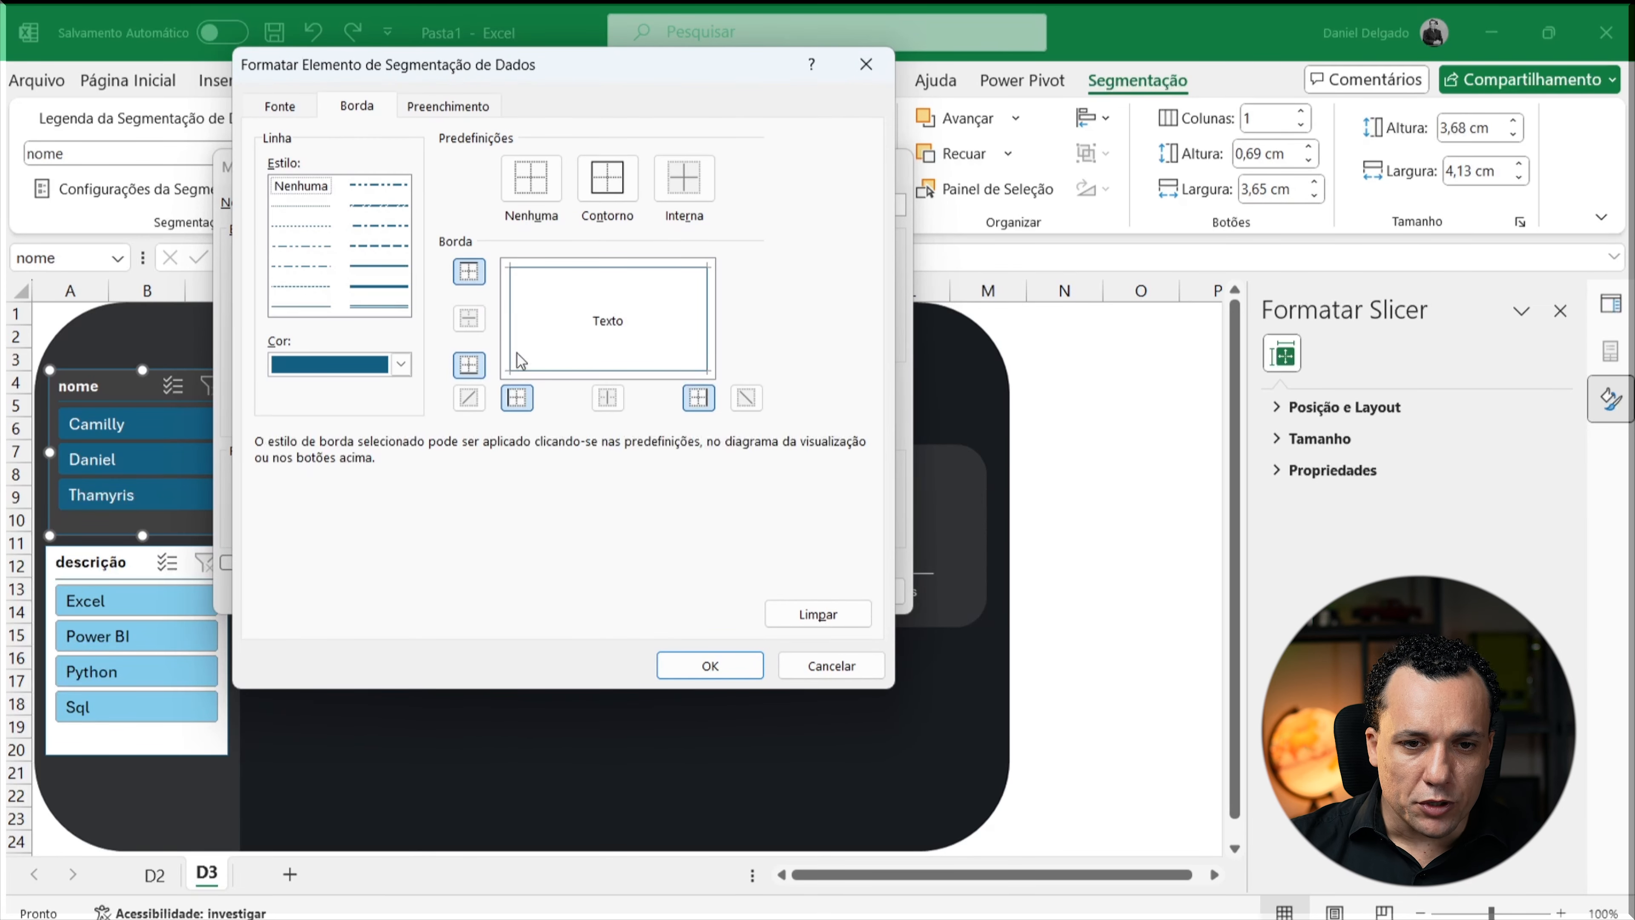
pyautogui.click(551, 201)
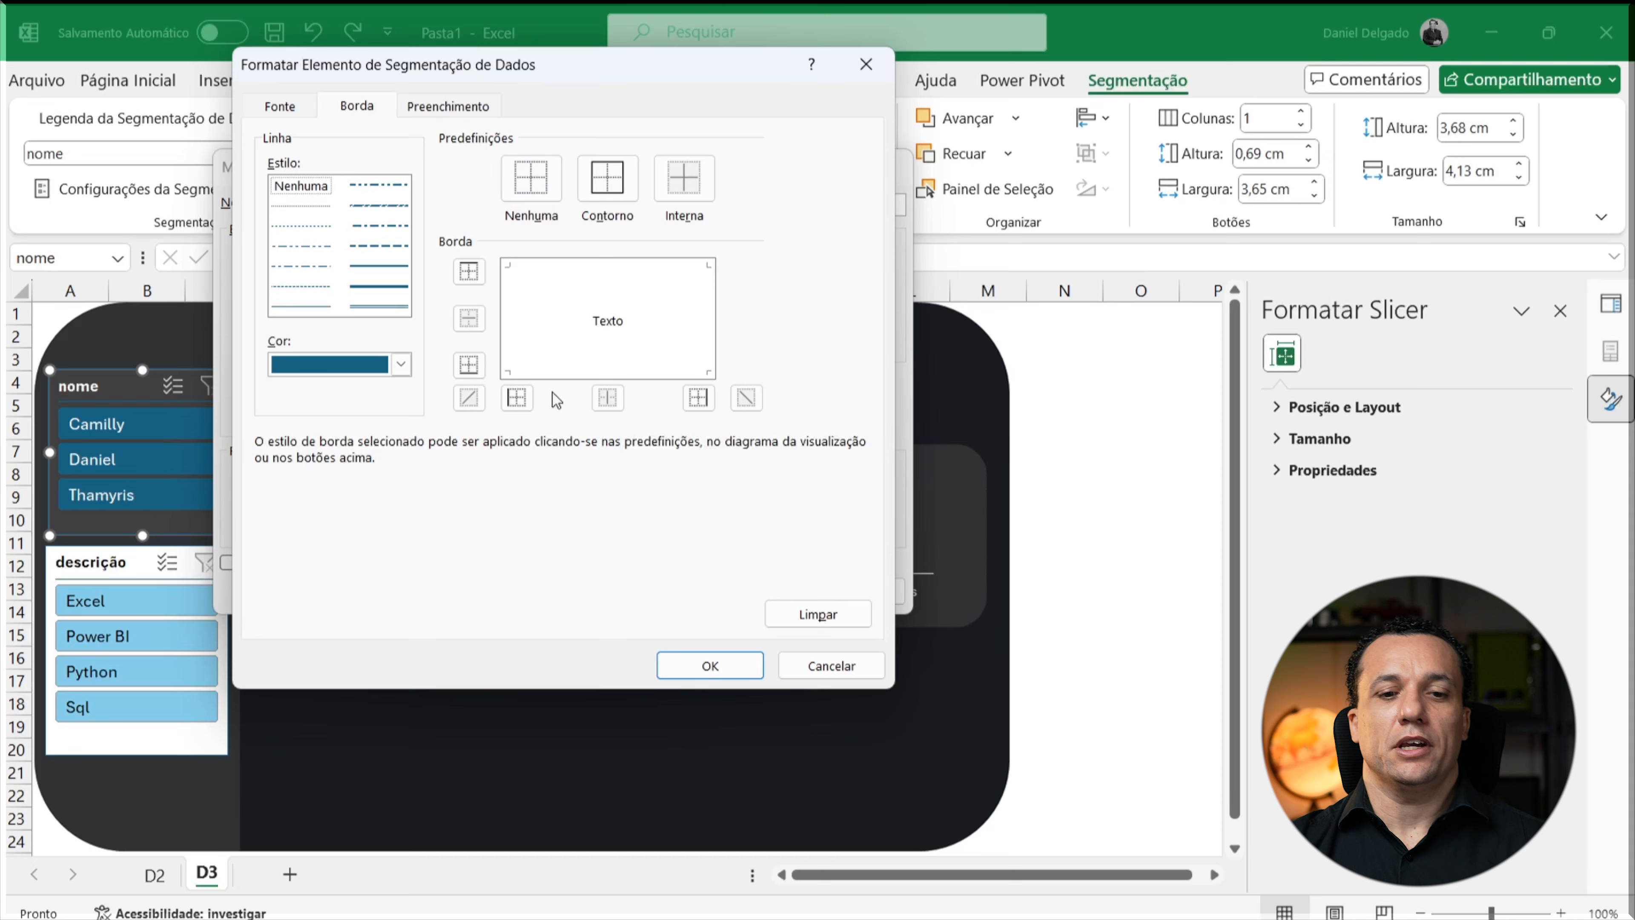
pyautogui.click(710, 665)
pyautogui.click(769, 587)
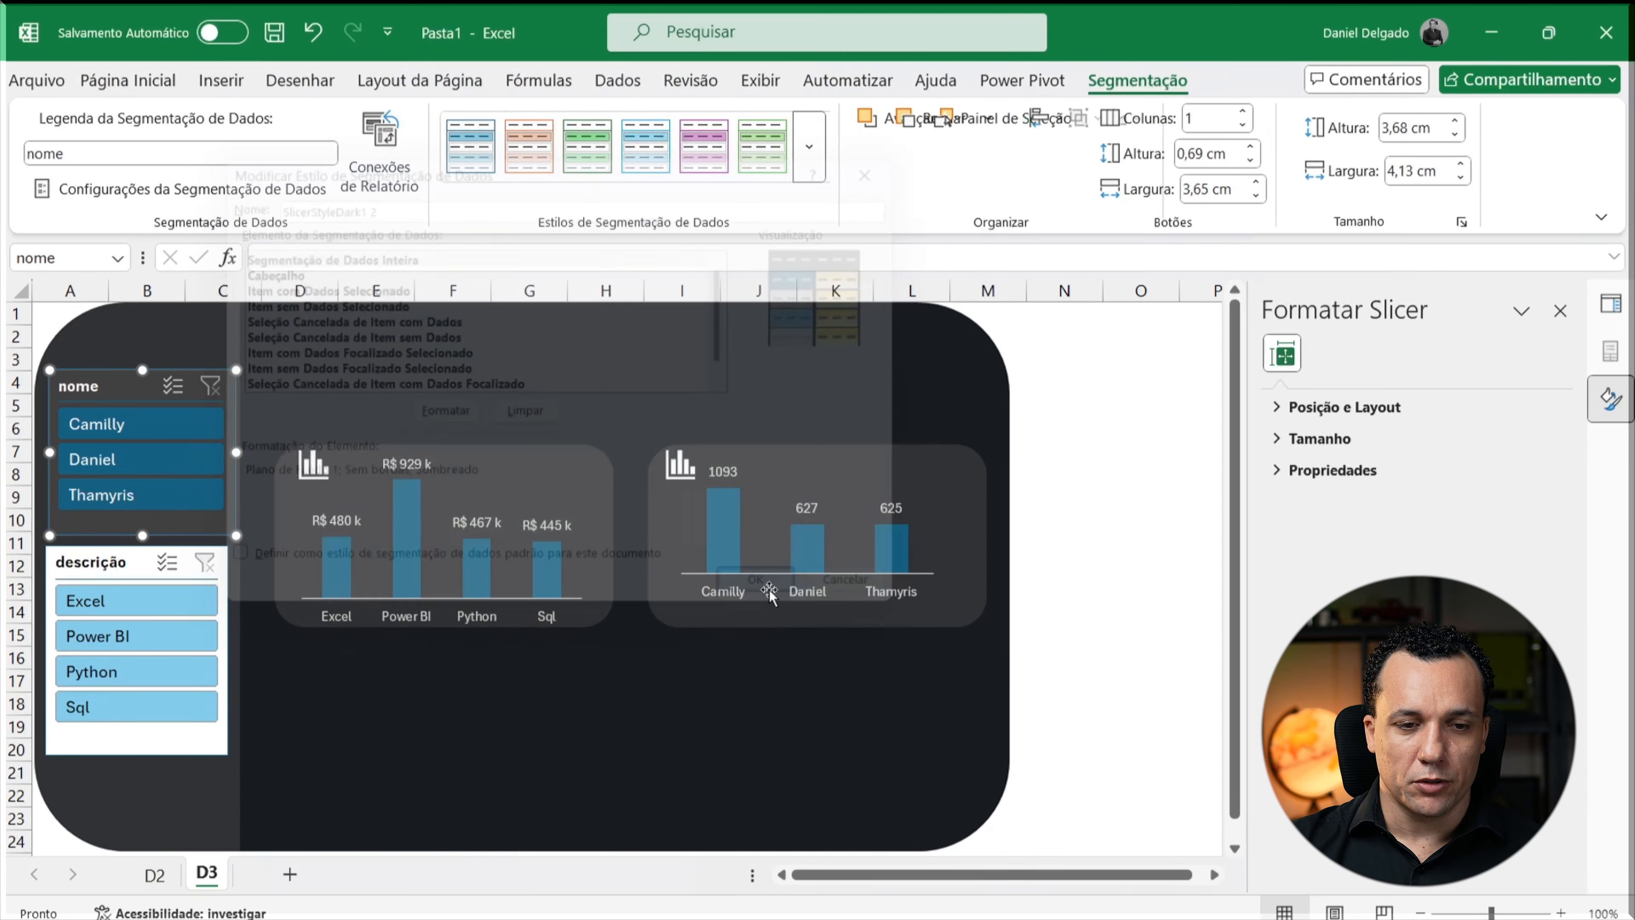
# Step: Apply the custom SlicerStyleDark1 2 style to the descrição slicer
pyautogui.click(553, 797)
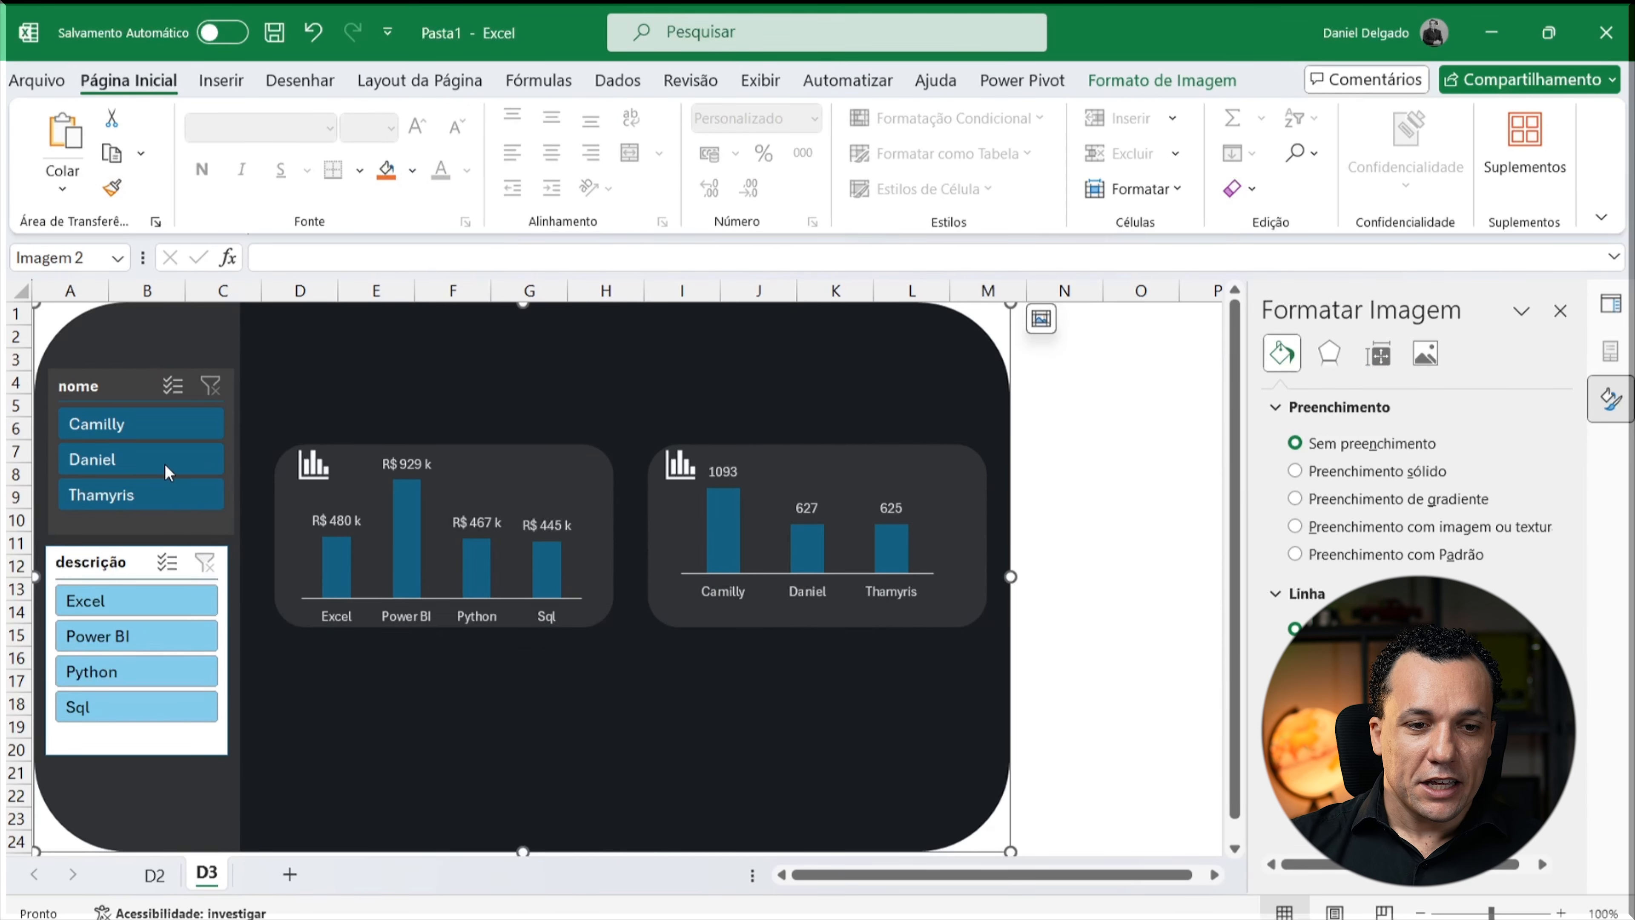
pyautogui.click(148, 562)
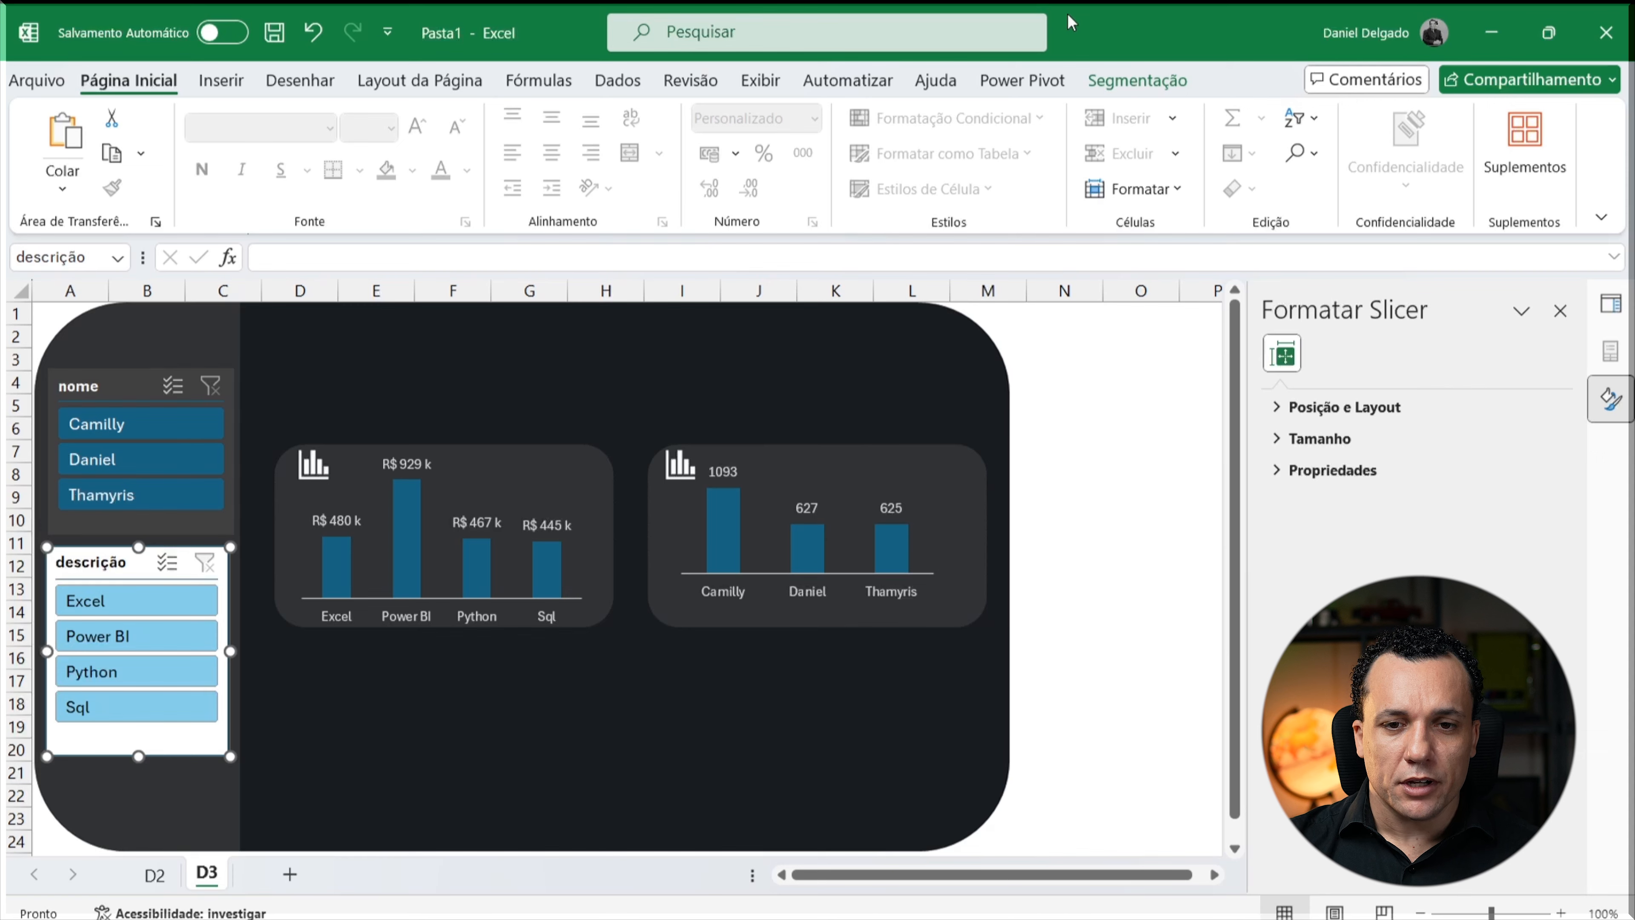
pyautogui.click(1129, 82)
pyautogui.click(469, 155)
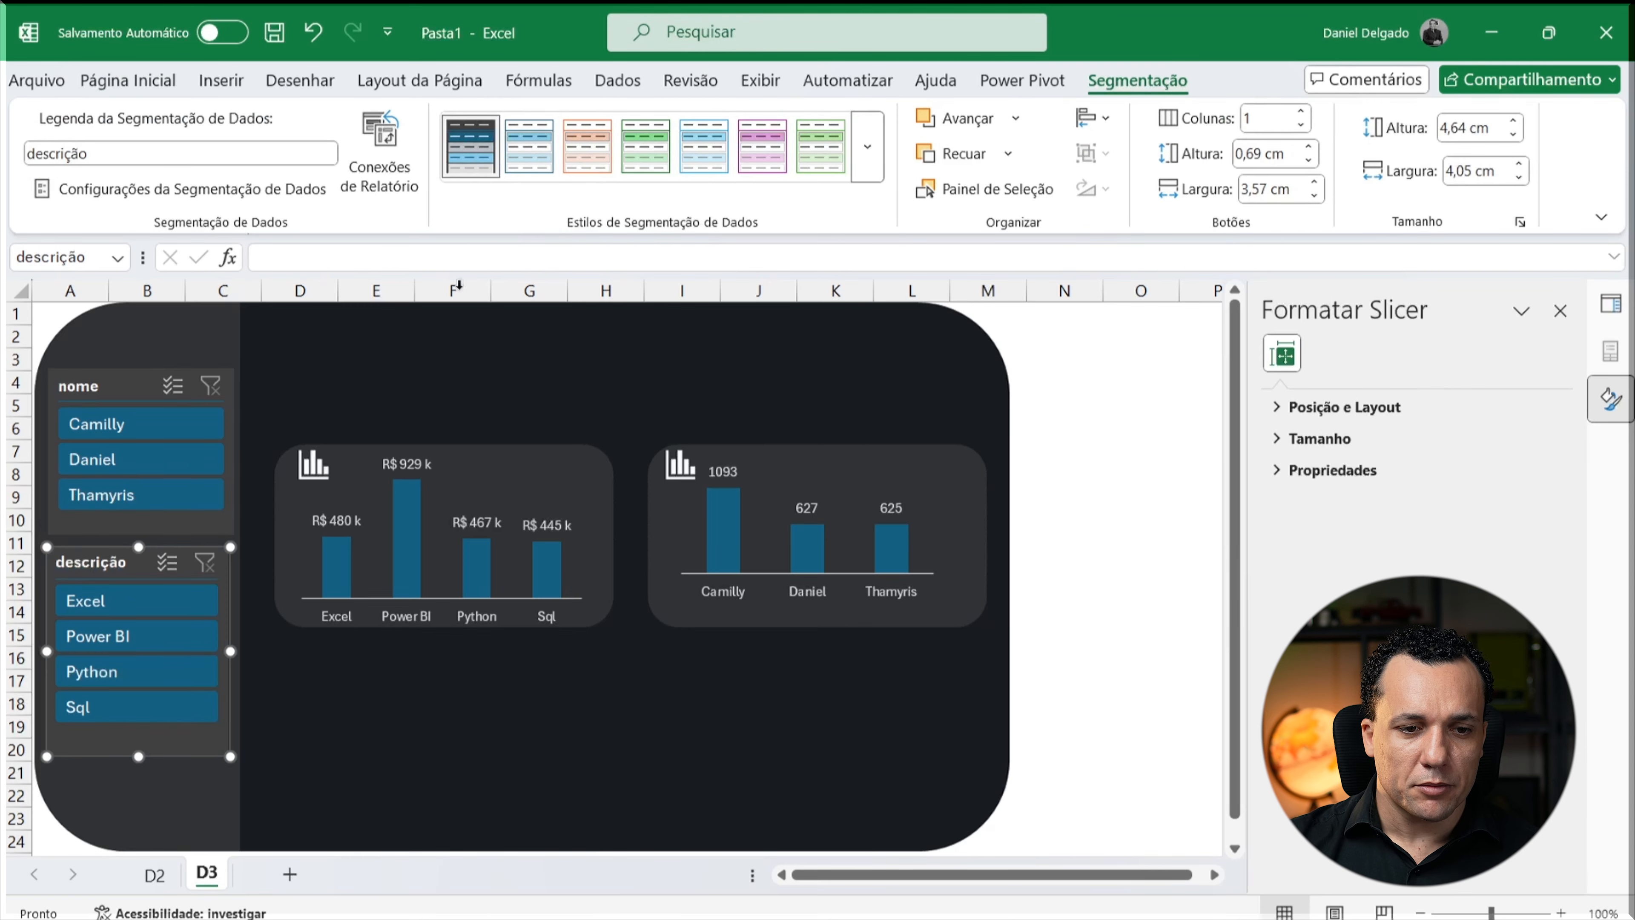
pyautogui.click(419, 767)
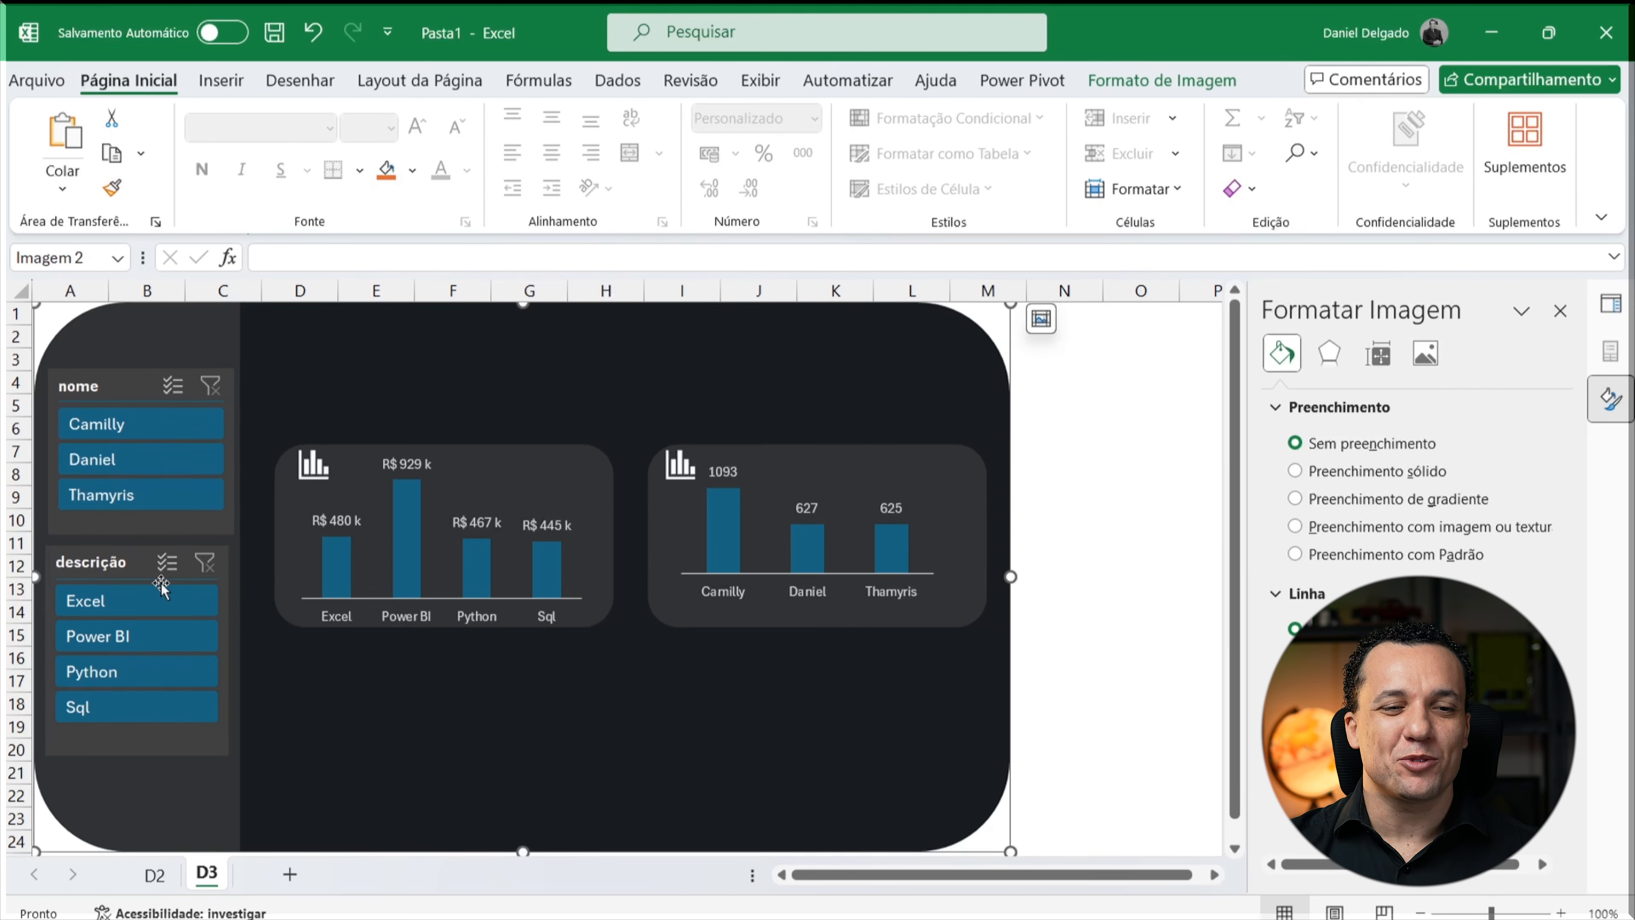
# Step: Test the nome slicer by filtering to its individual items one after another, and clear its filter
pyautogui.click(133, 458)
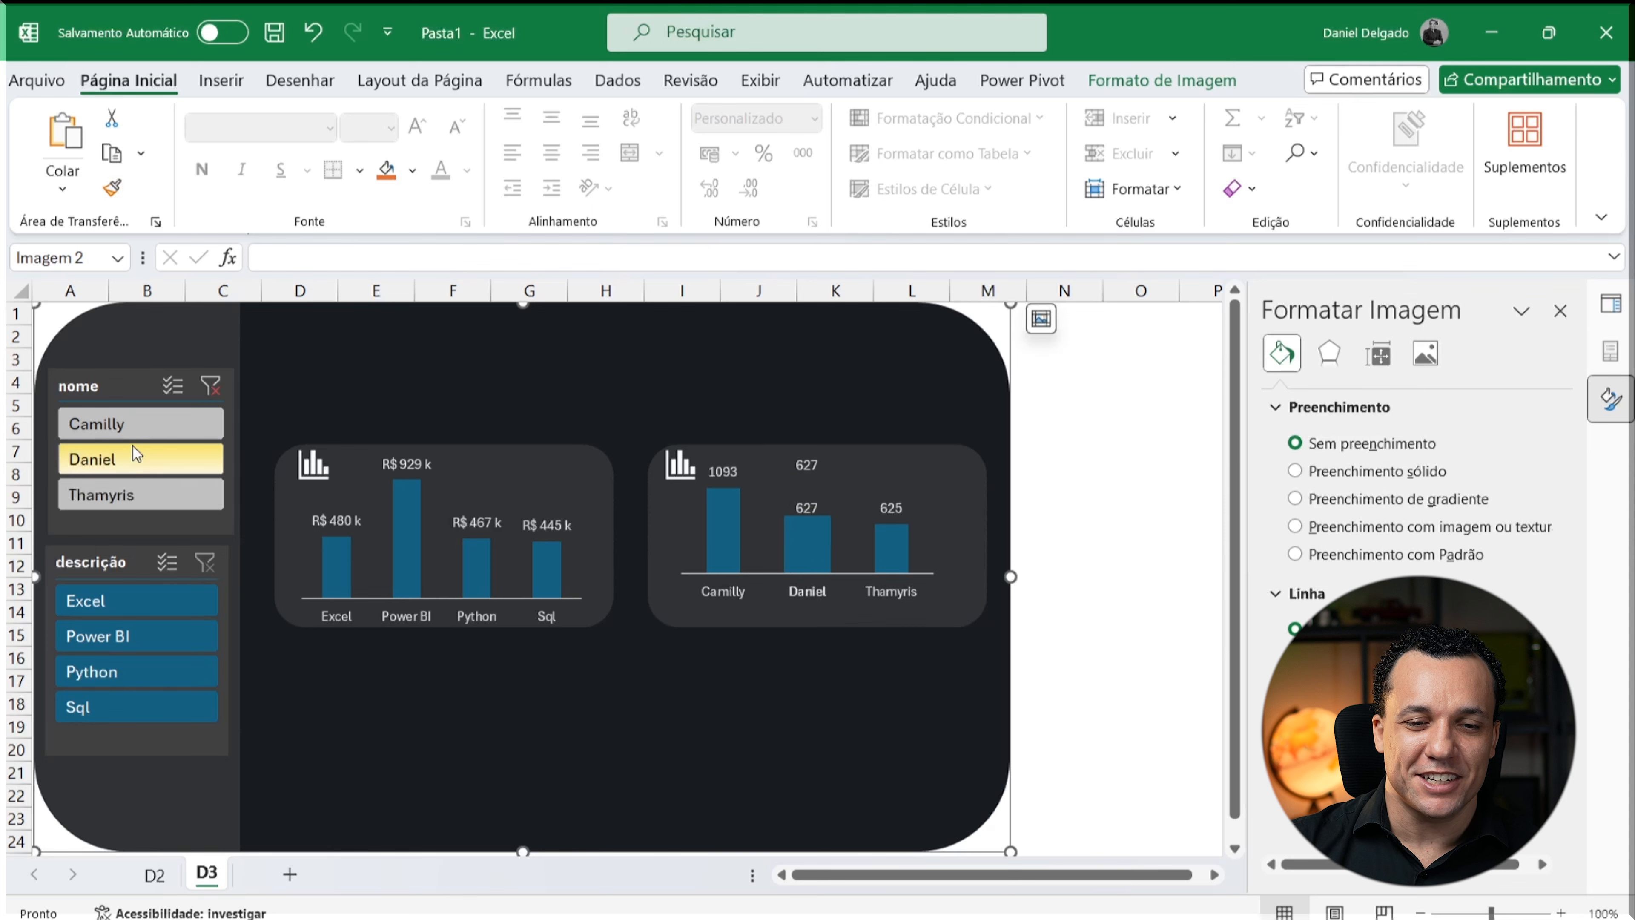
pyautogui.click(133, 420)
pyautogui.click(132, 469)
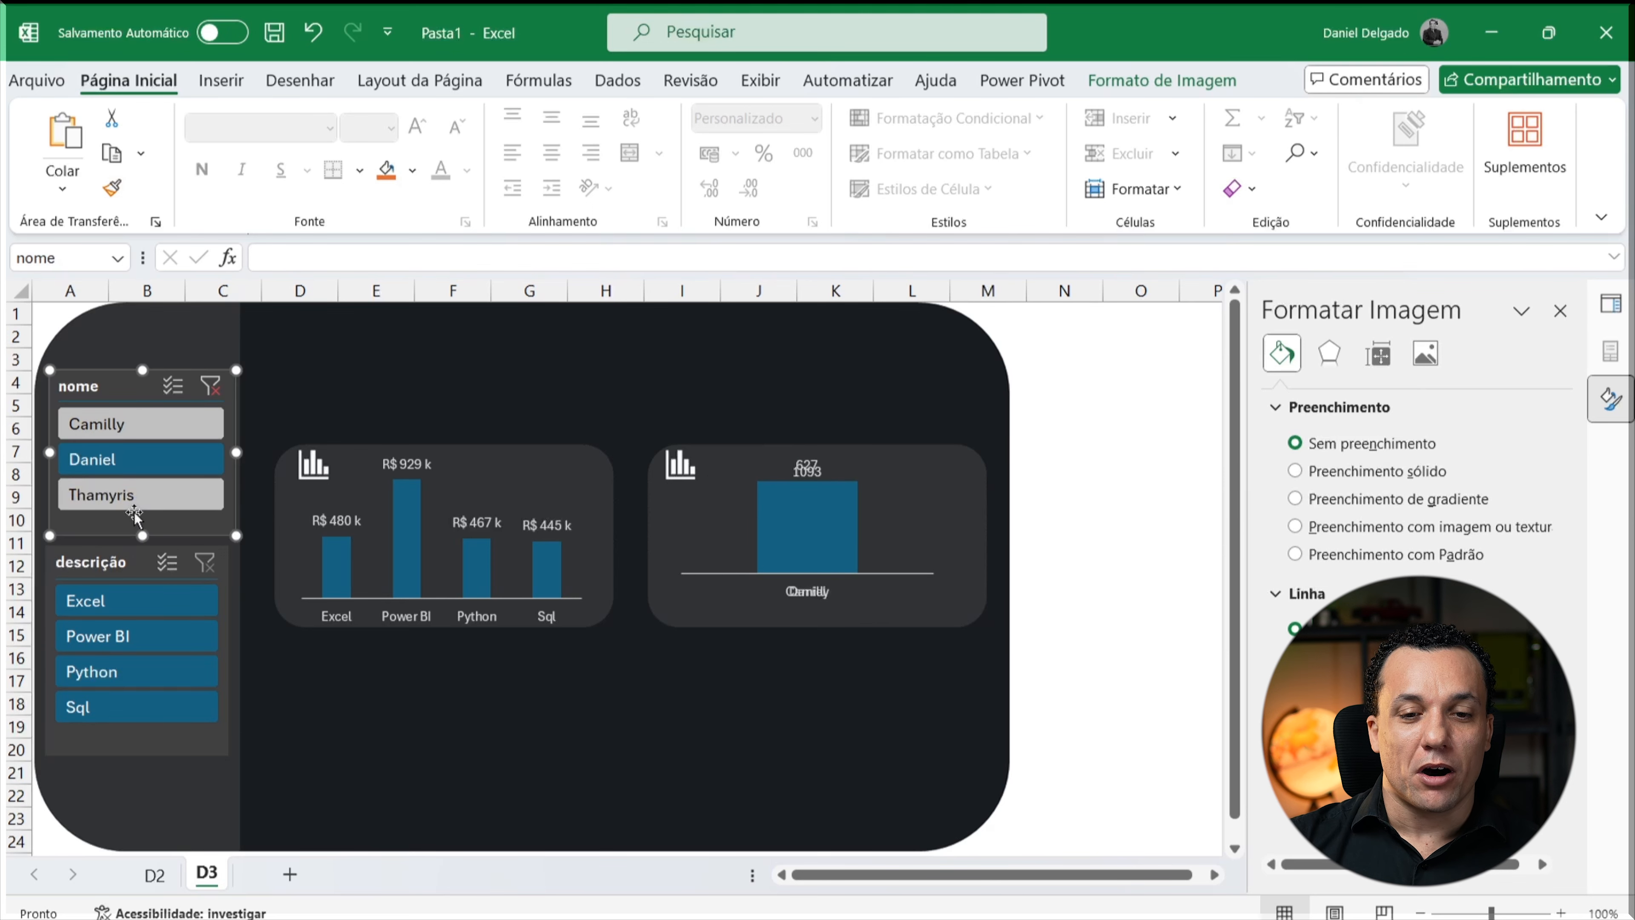
pyautogui.click(177, 489)
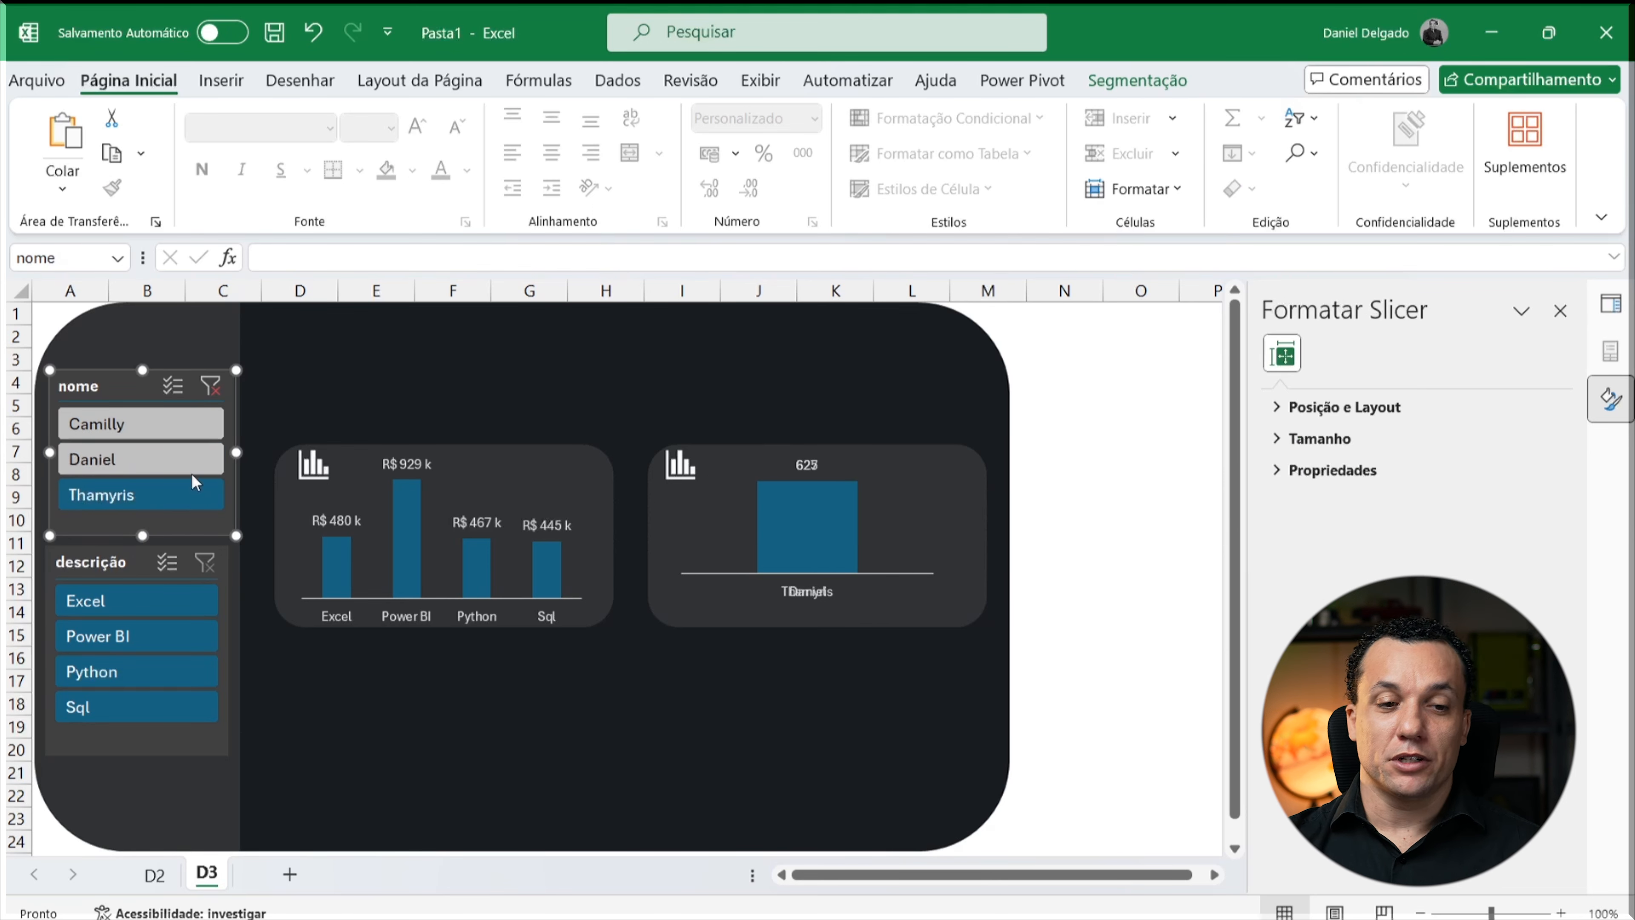
pyautogui.click(219, 383)
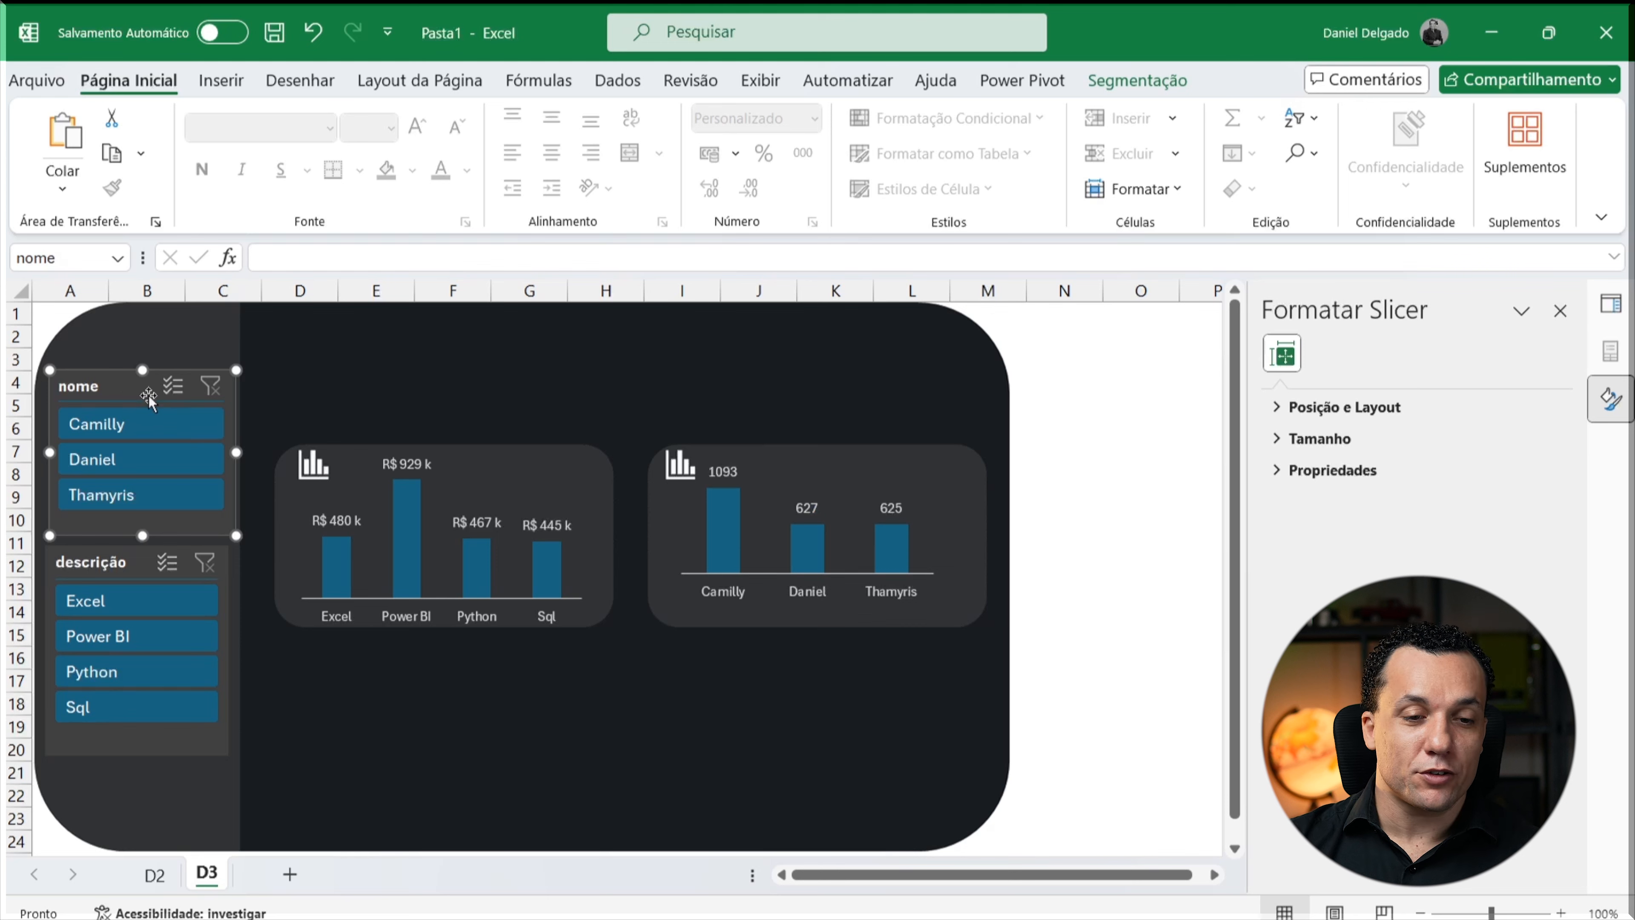
# Step: Add Tabela dinâmica2 to the nome slicer's report connections
pyautogui.rightClick(138, 386)
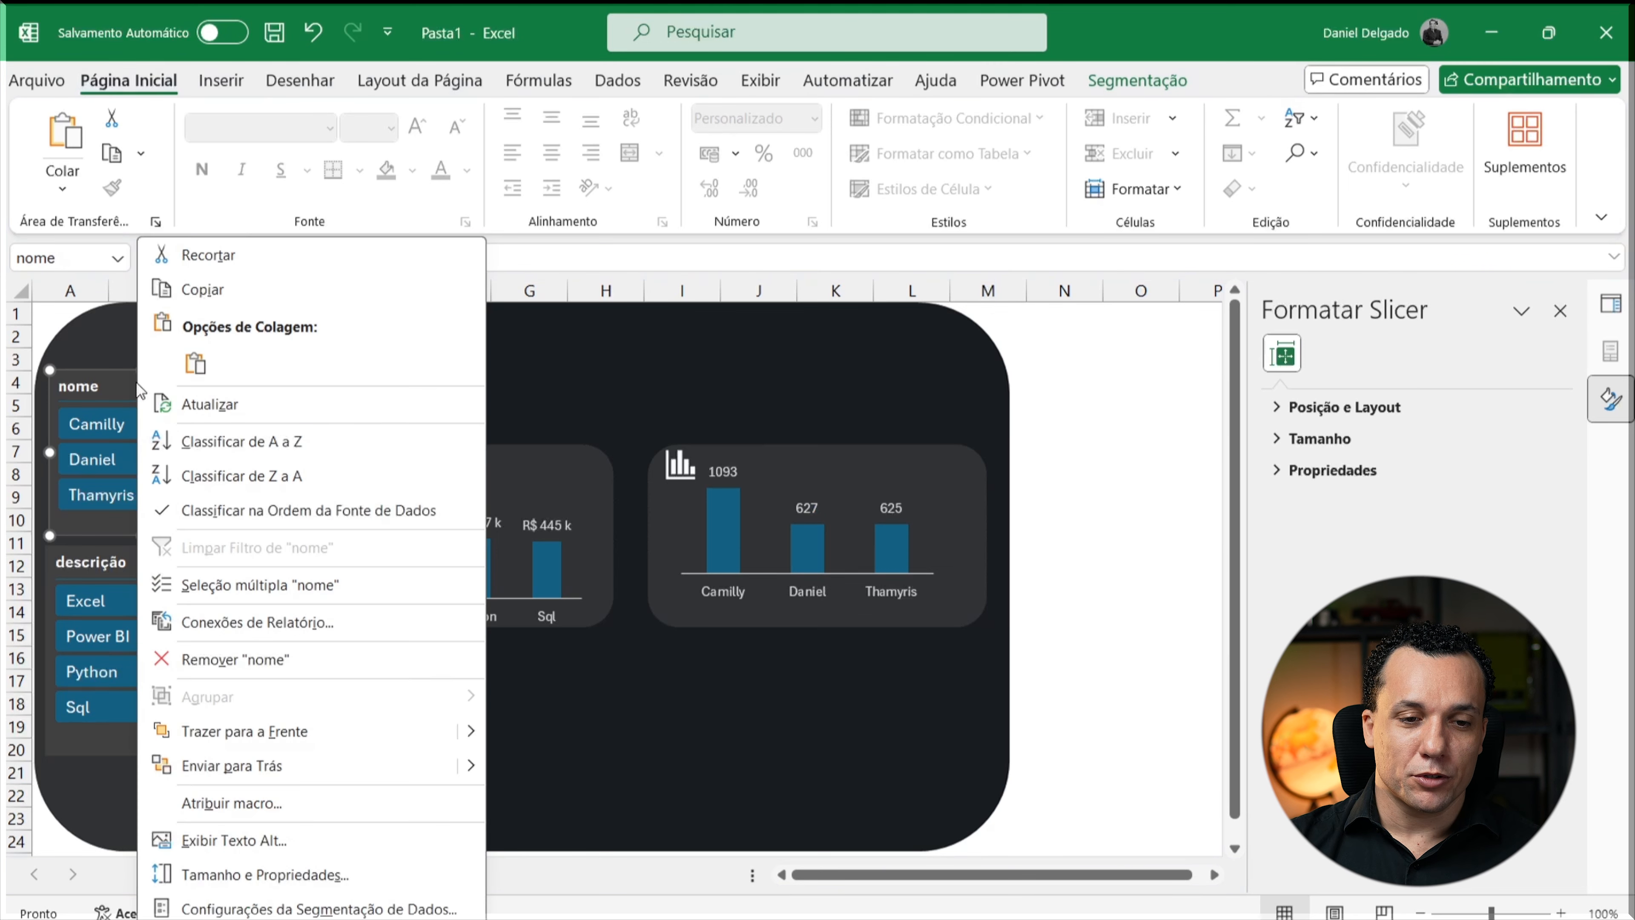
pyautogui.click(295, 626)
pyautogui.click(29, 673)
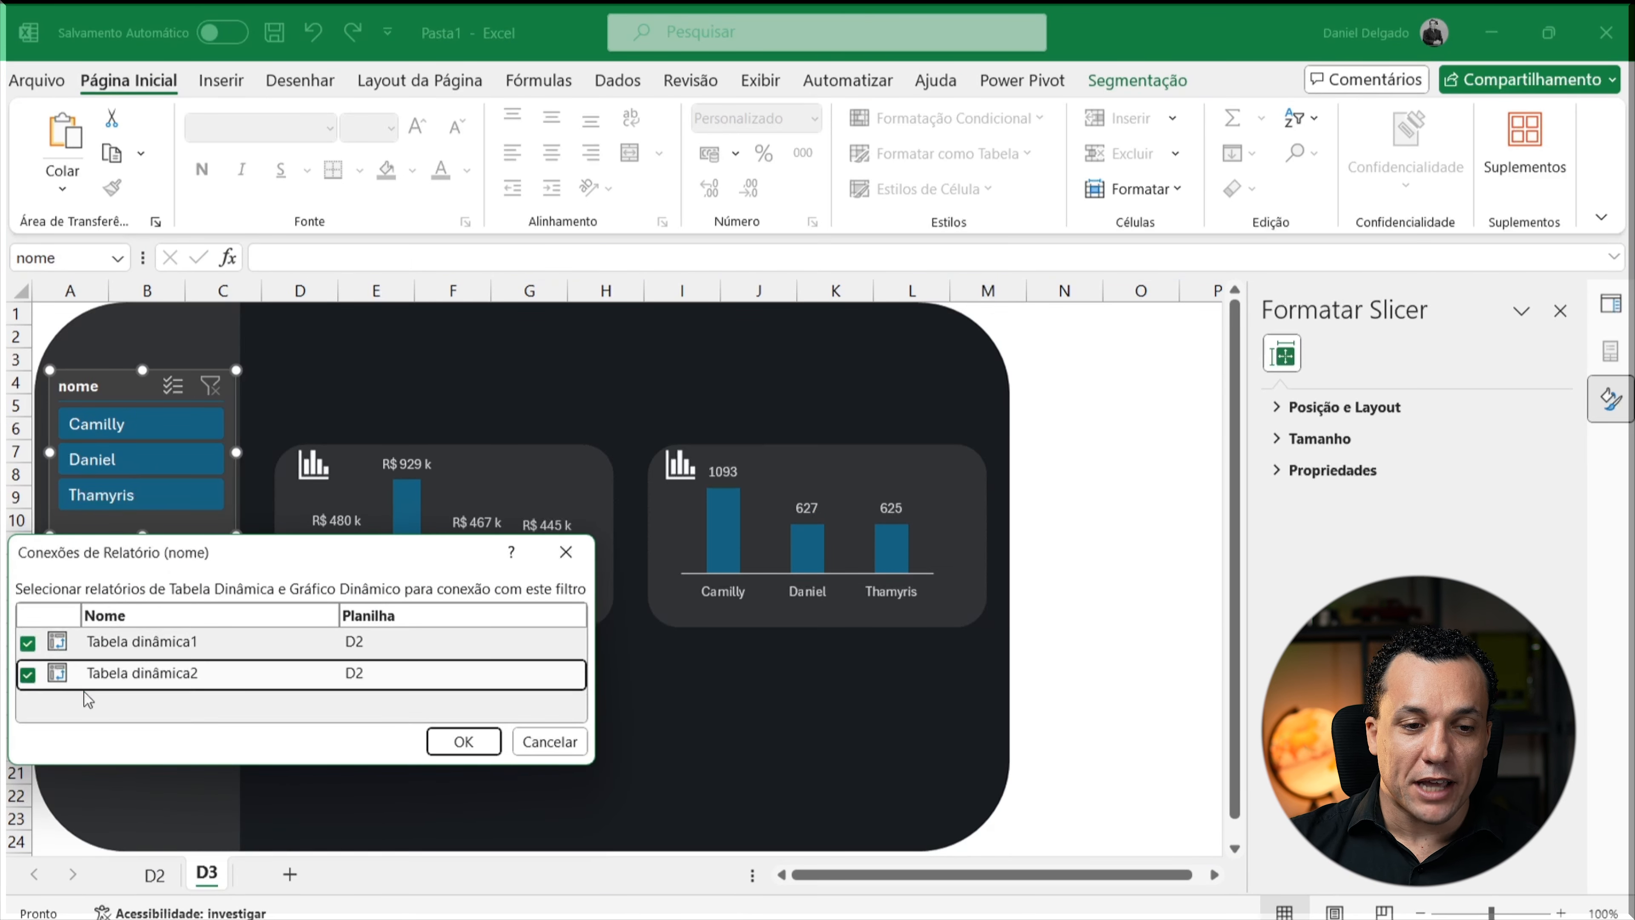
pyautogui.click(461, 740)
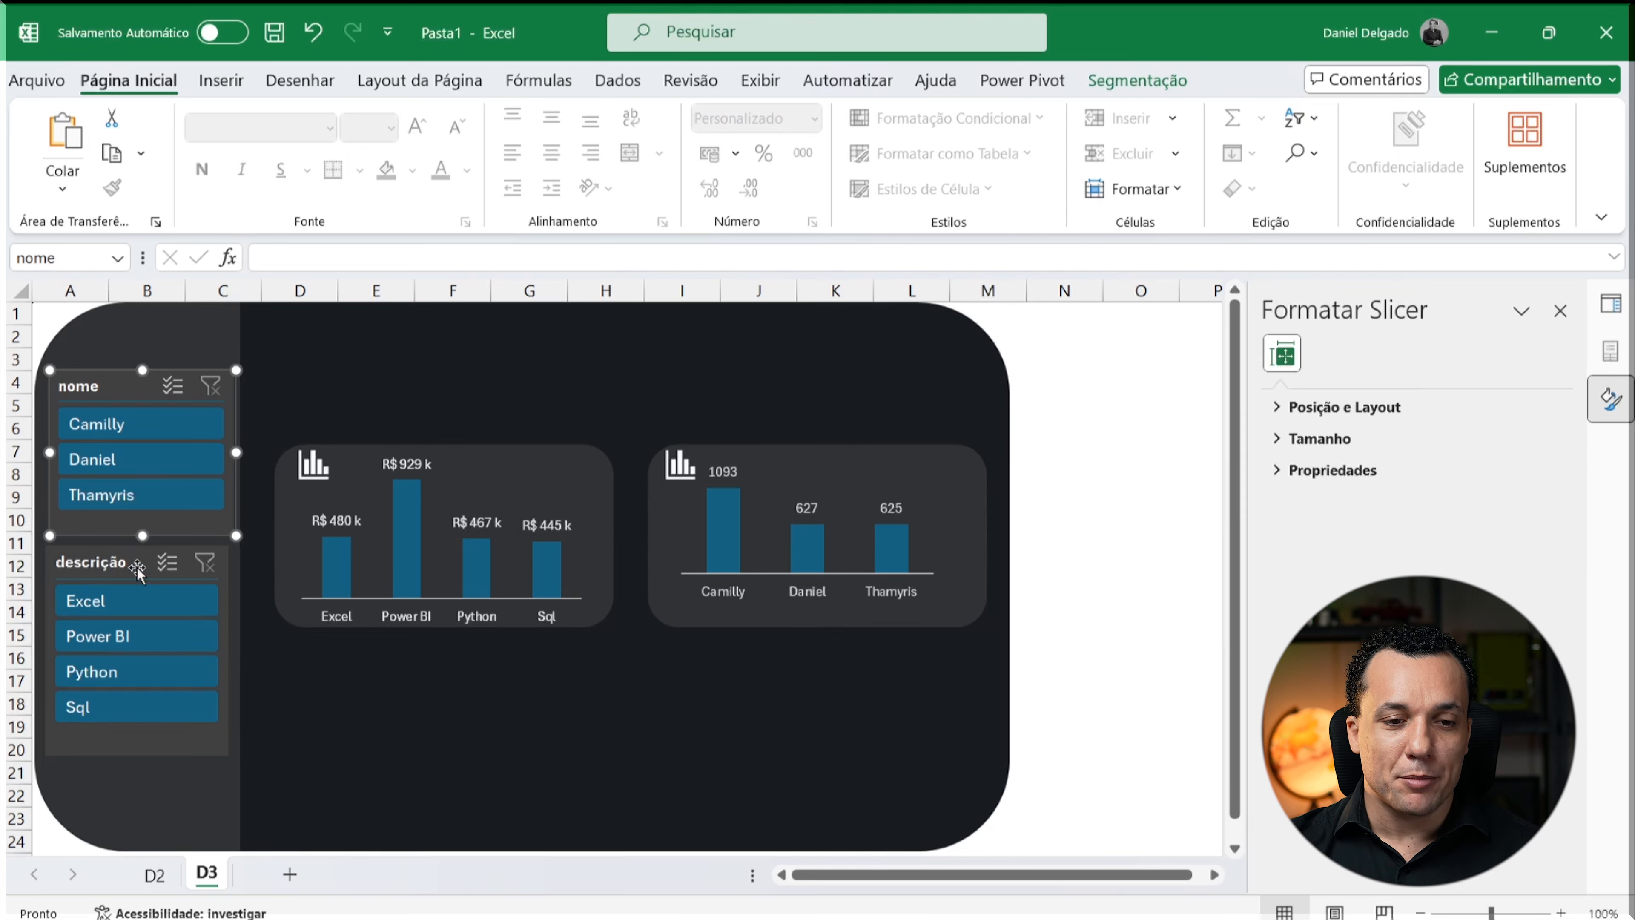
# Step: Set the descrição slicer's report connections to include both Tabela dinâmica1 and Tabela dinâmica2
pyautogui.rightClick(120, 561)
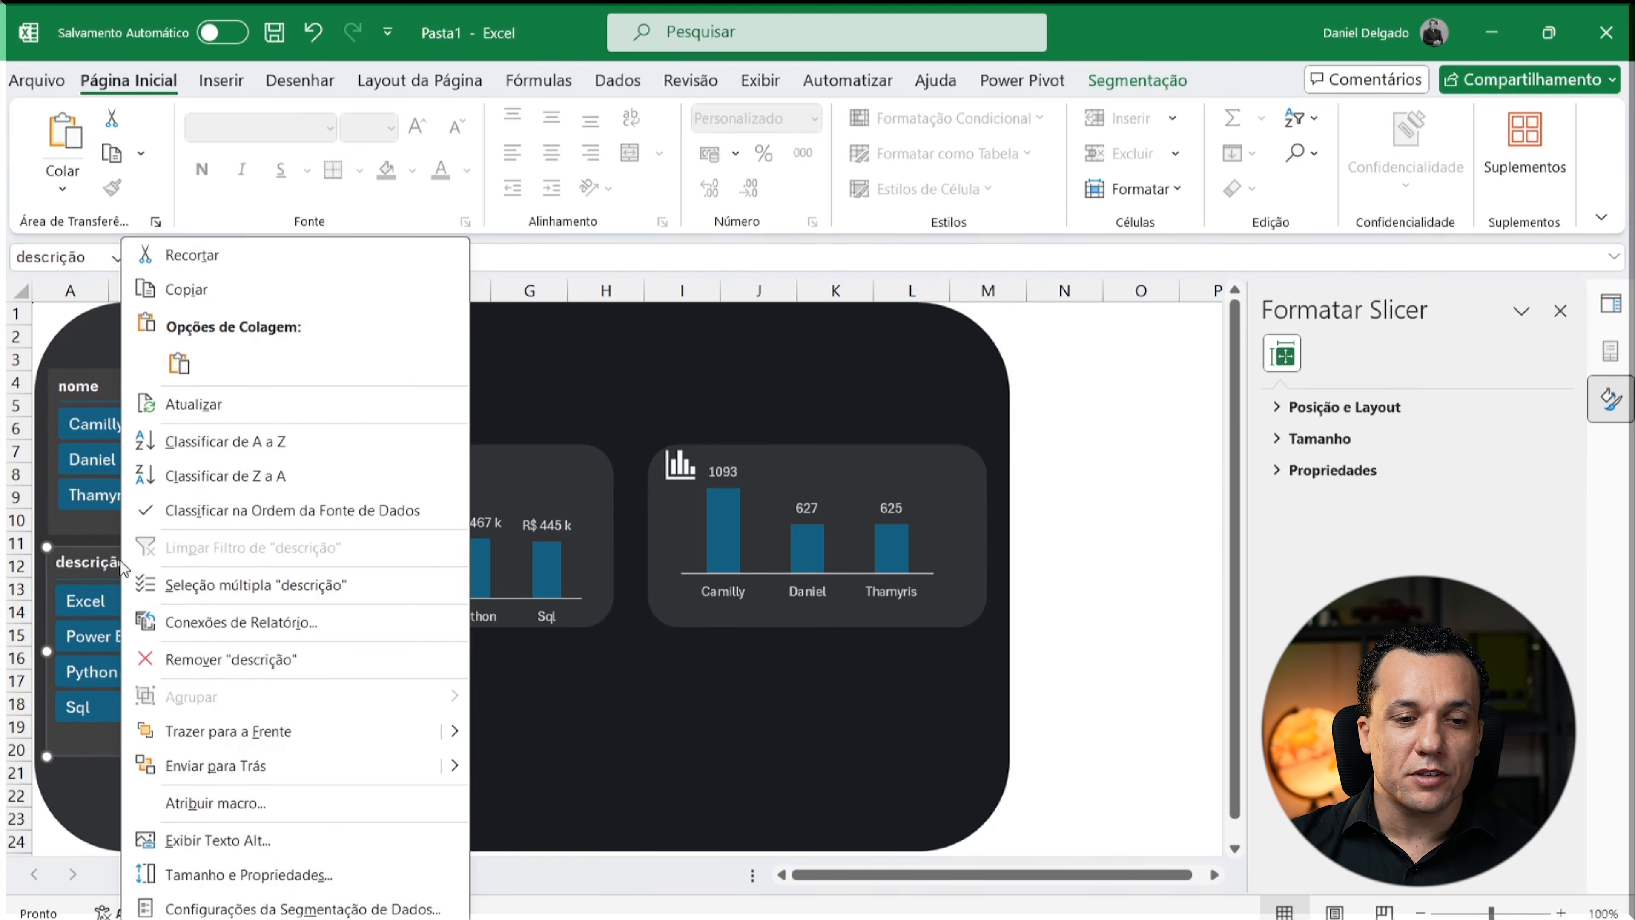
pyautogui.click(248, 624)
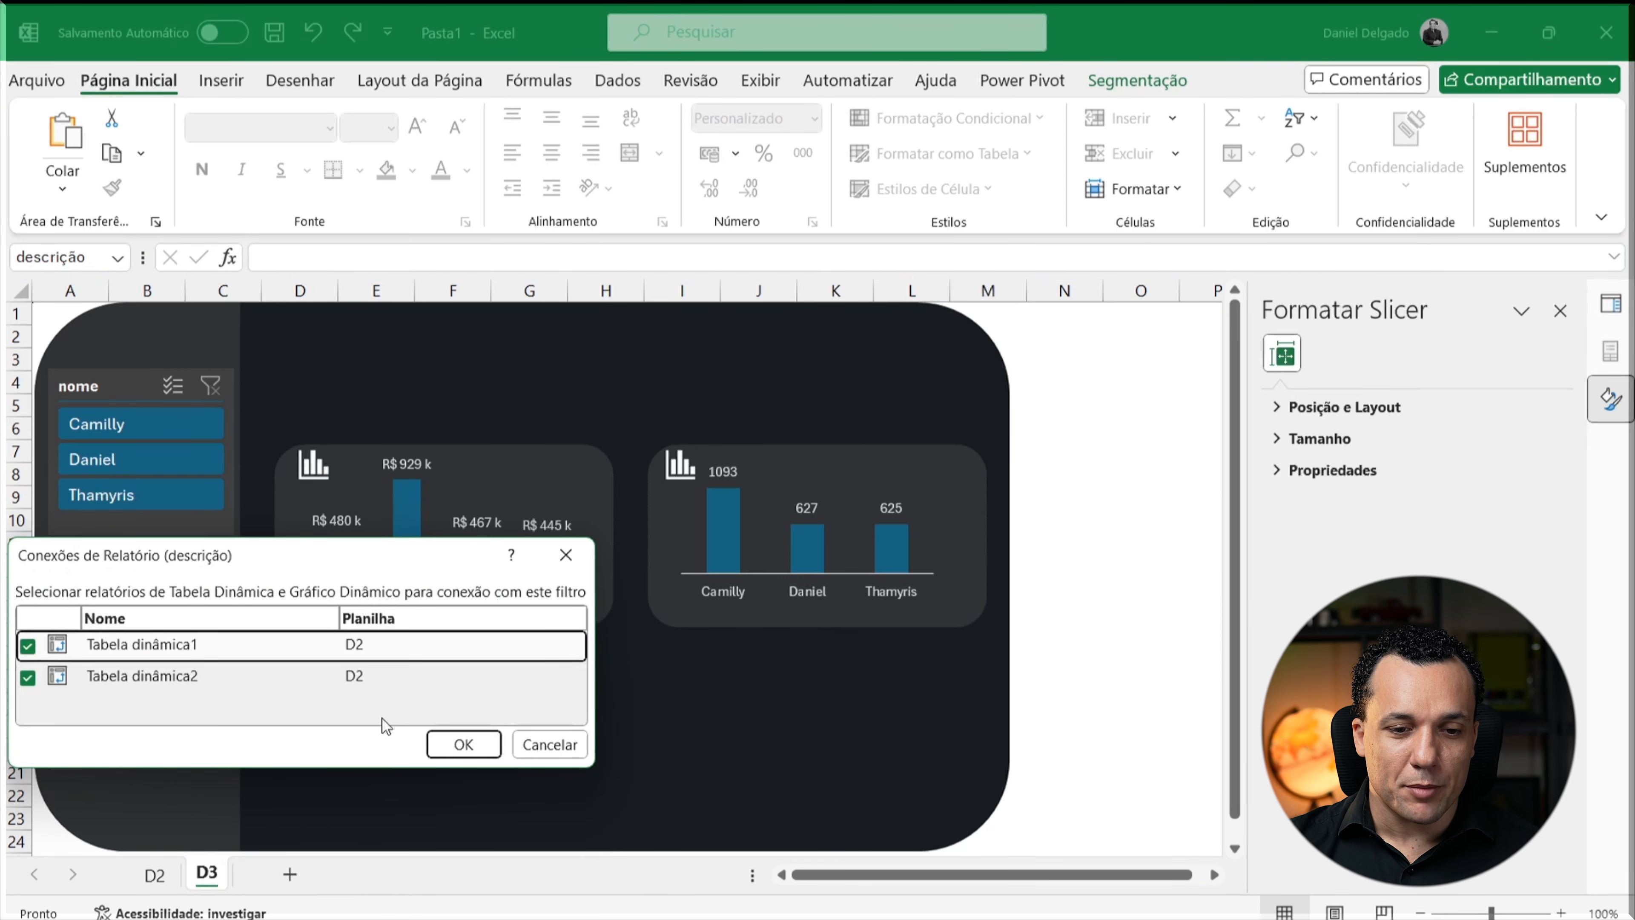
pyautogui.click(463, 743)
pyautogui.click(335, 731)
# Step: Test the descrição slicer by filtering both charts to Power BI, and clear its filter
pyautogui.click(198, 626)
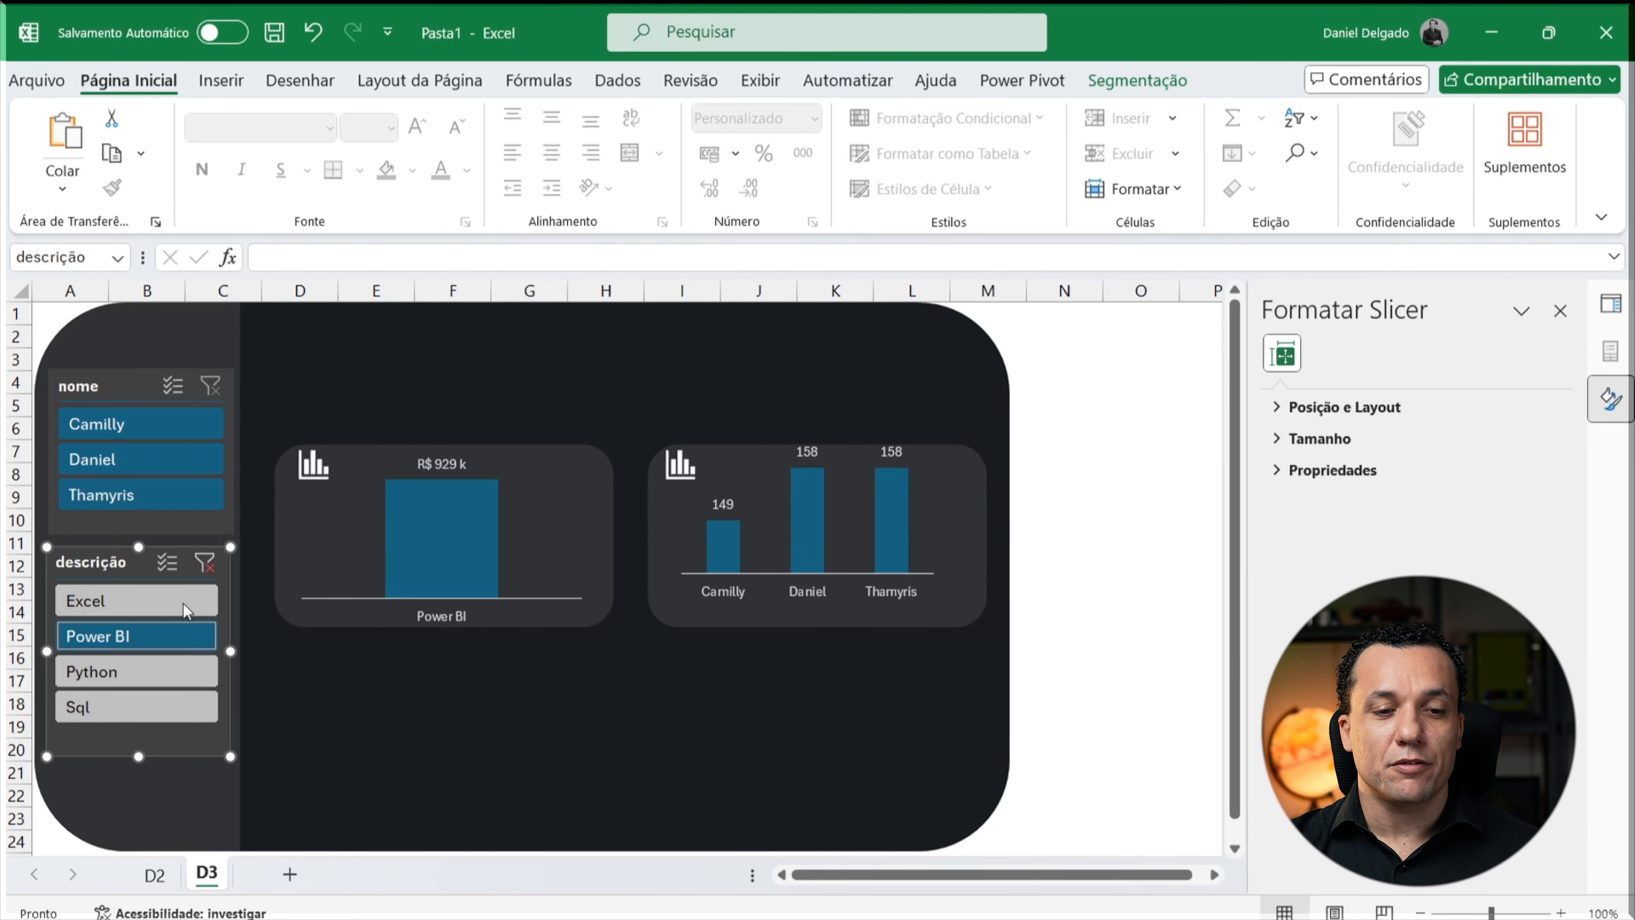
pyautogui.click(205, 562)
pyautogui.click(373, 724)
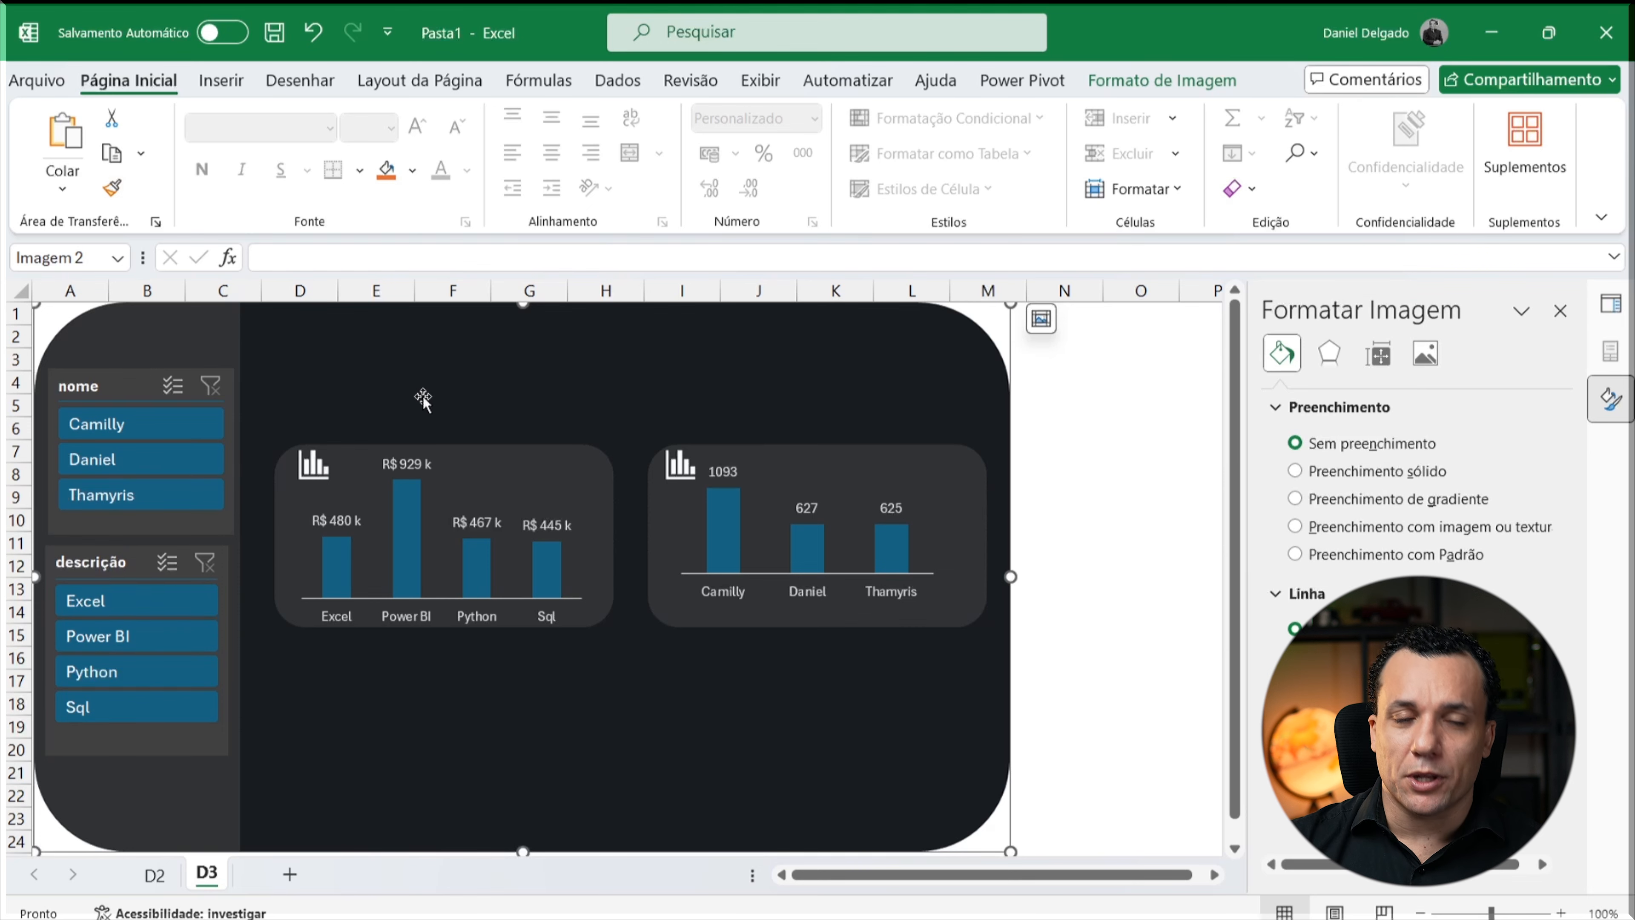
# Step: Hide the row and column headings (Títulos) on sheet D3
pyautogui.click(1086, 77)
pyautogui.click(749, 90)
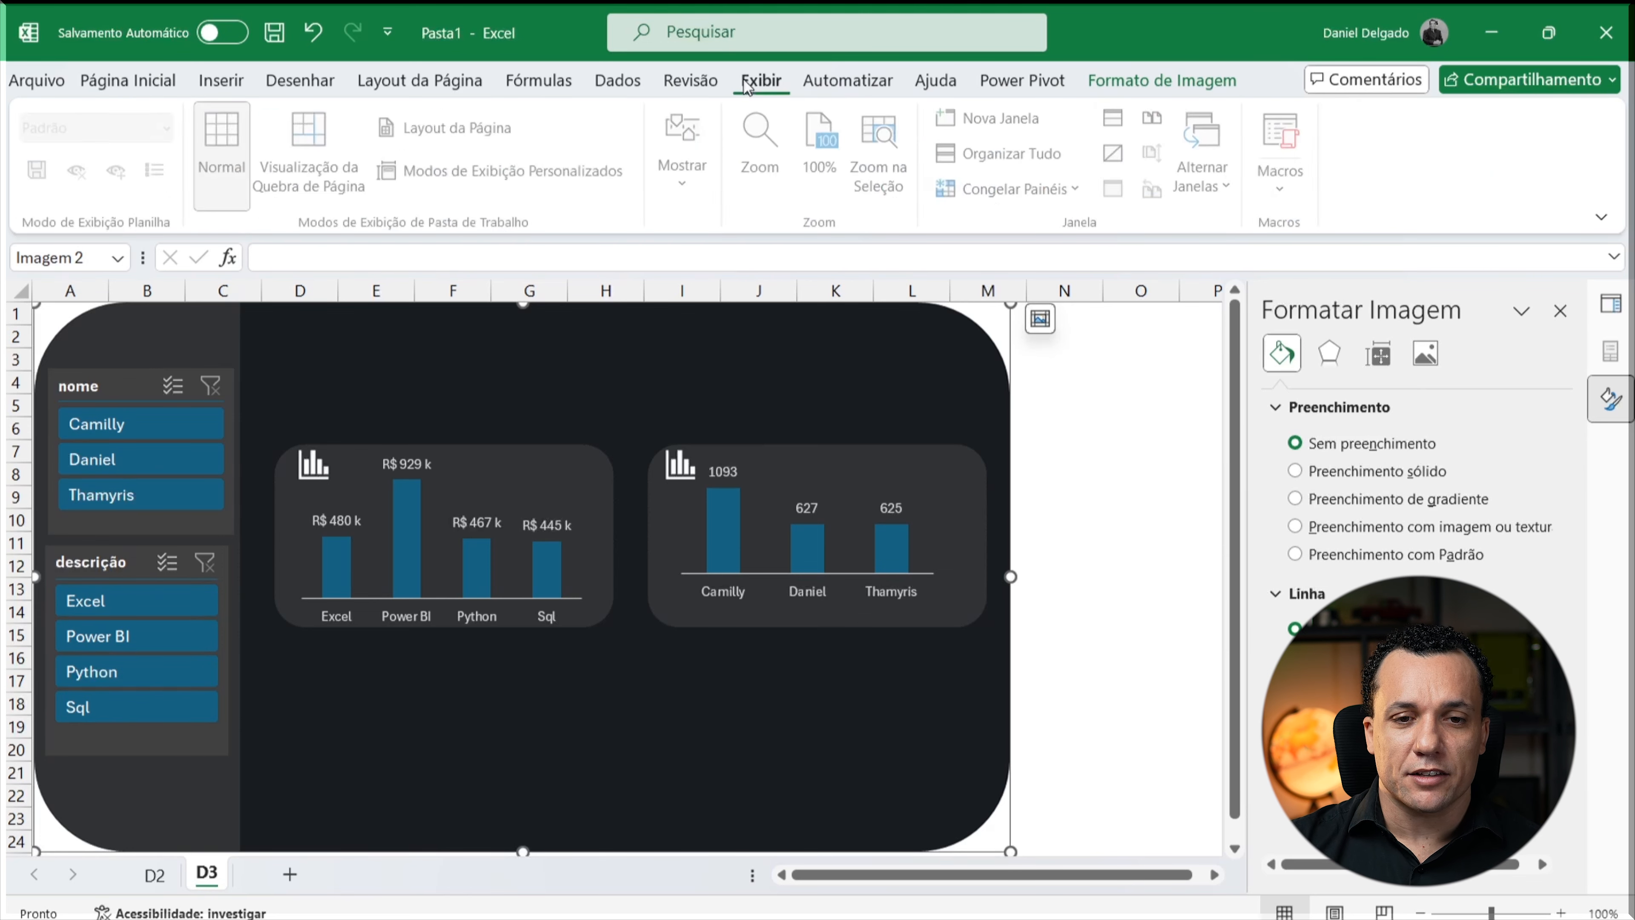
pyautogui.click(703, 186)
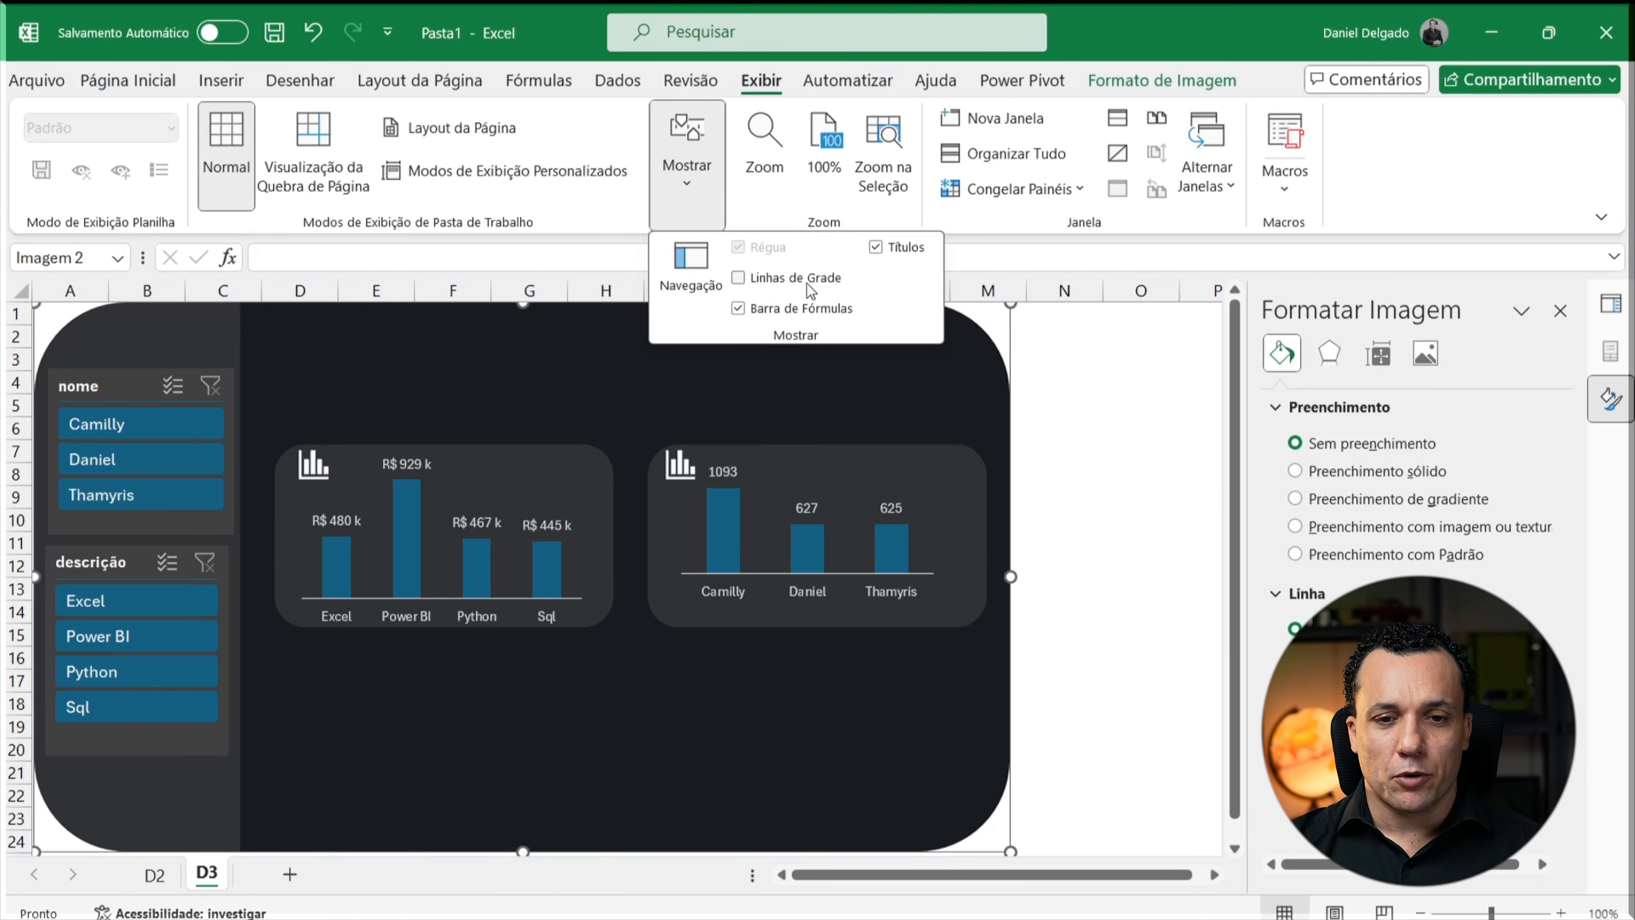
pyautogui.click(877, 248)
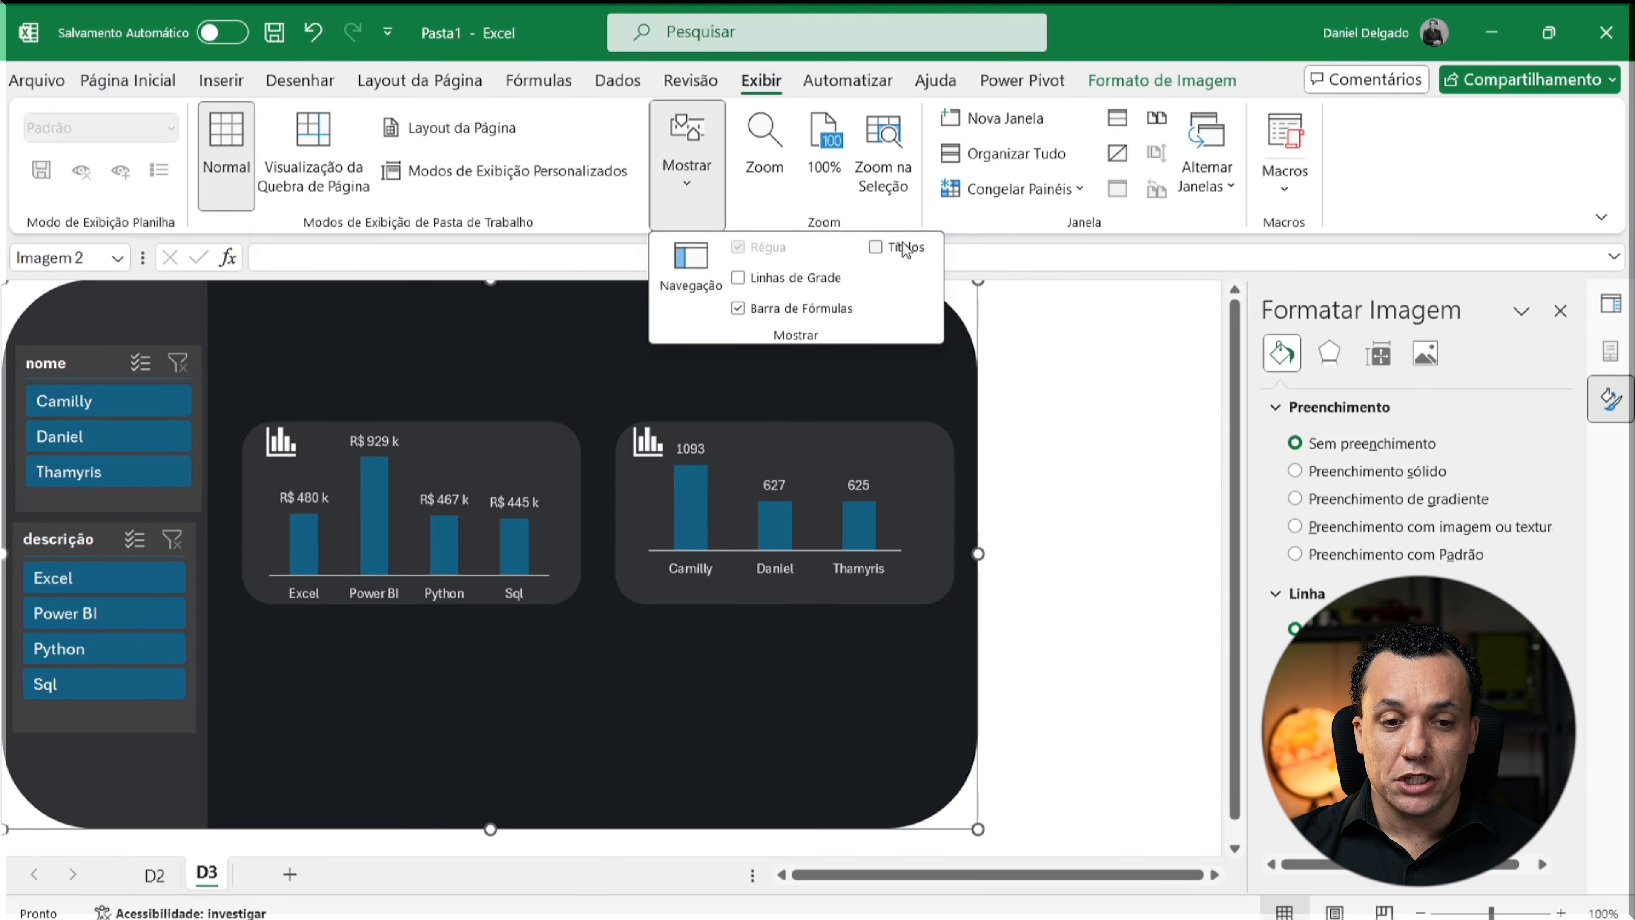
pyautogui.click(1065, 466)
# Step: Close the Formatar Imagem and Consultas e Conexões panes and deselect the background image
pyautogui.click(1559, 311)
pyautogui.click(1561, 310)
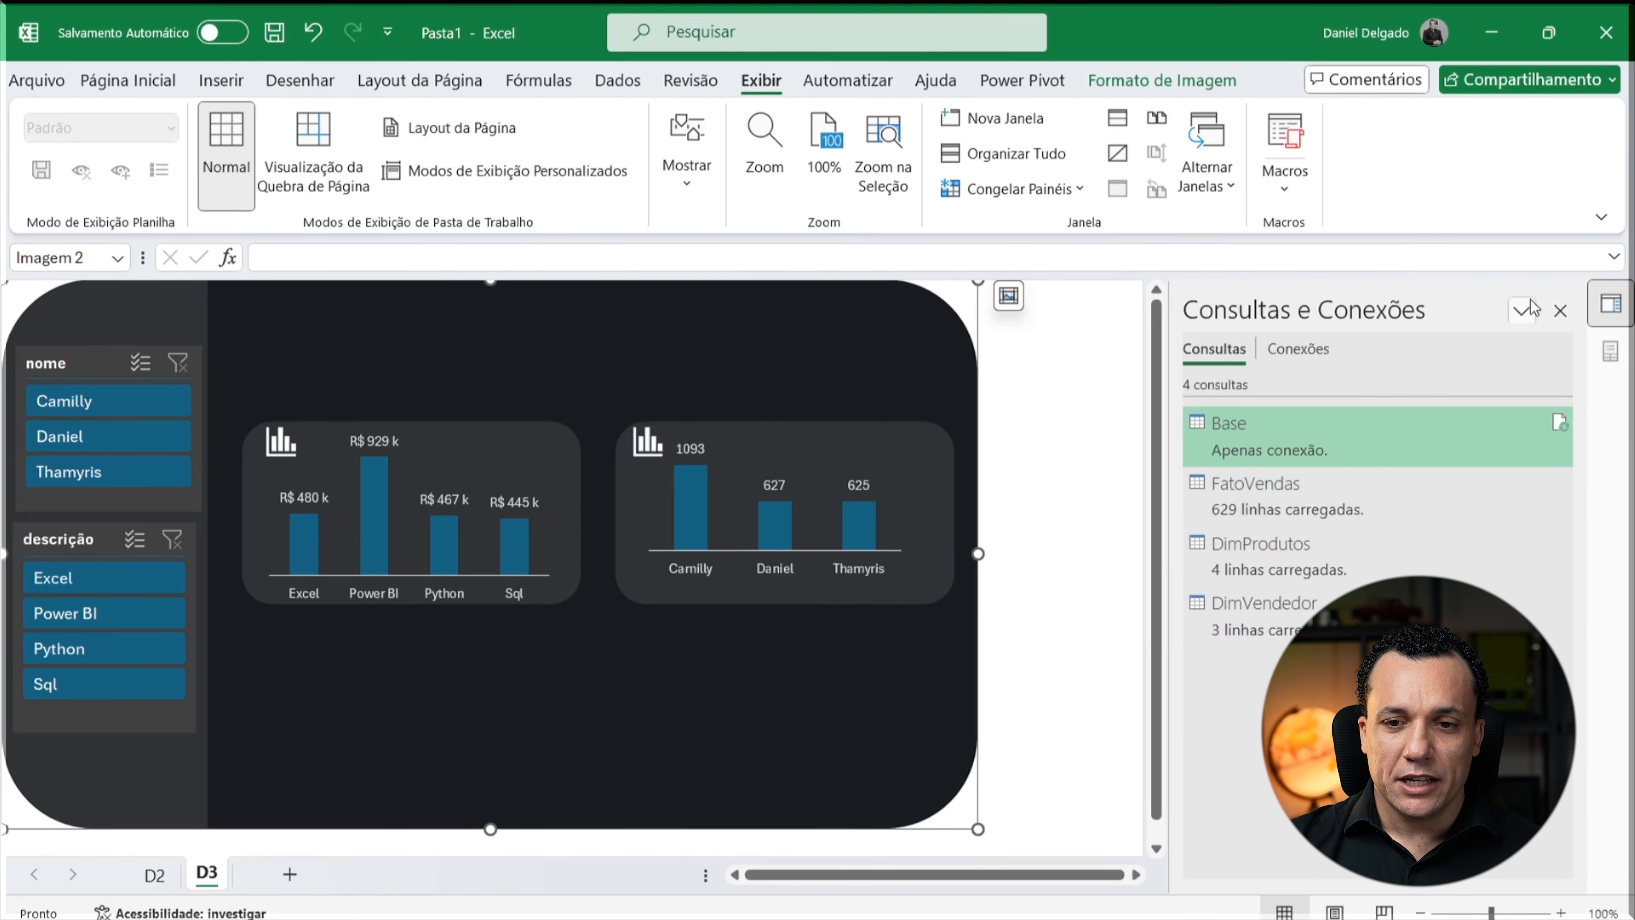
pyautogui.click(1560, 310)
pyautogui.click(1127, 396)
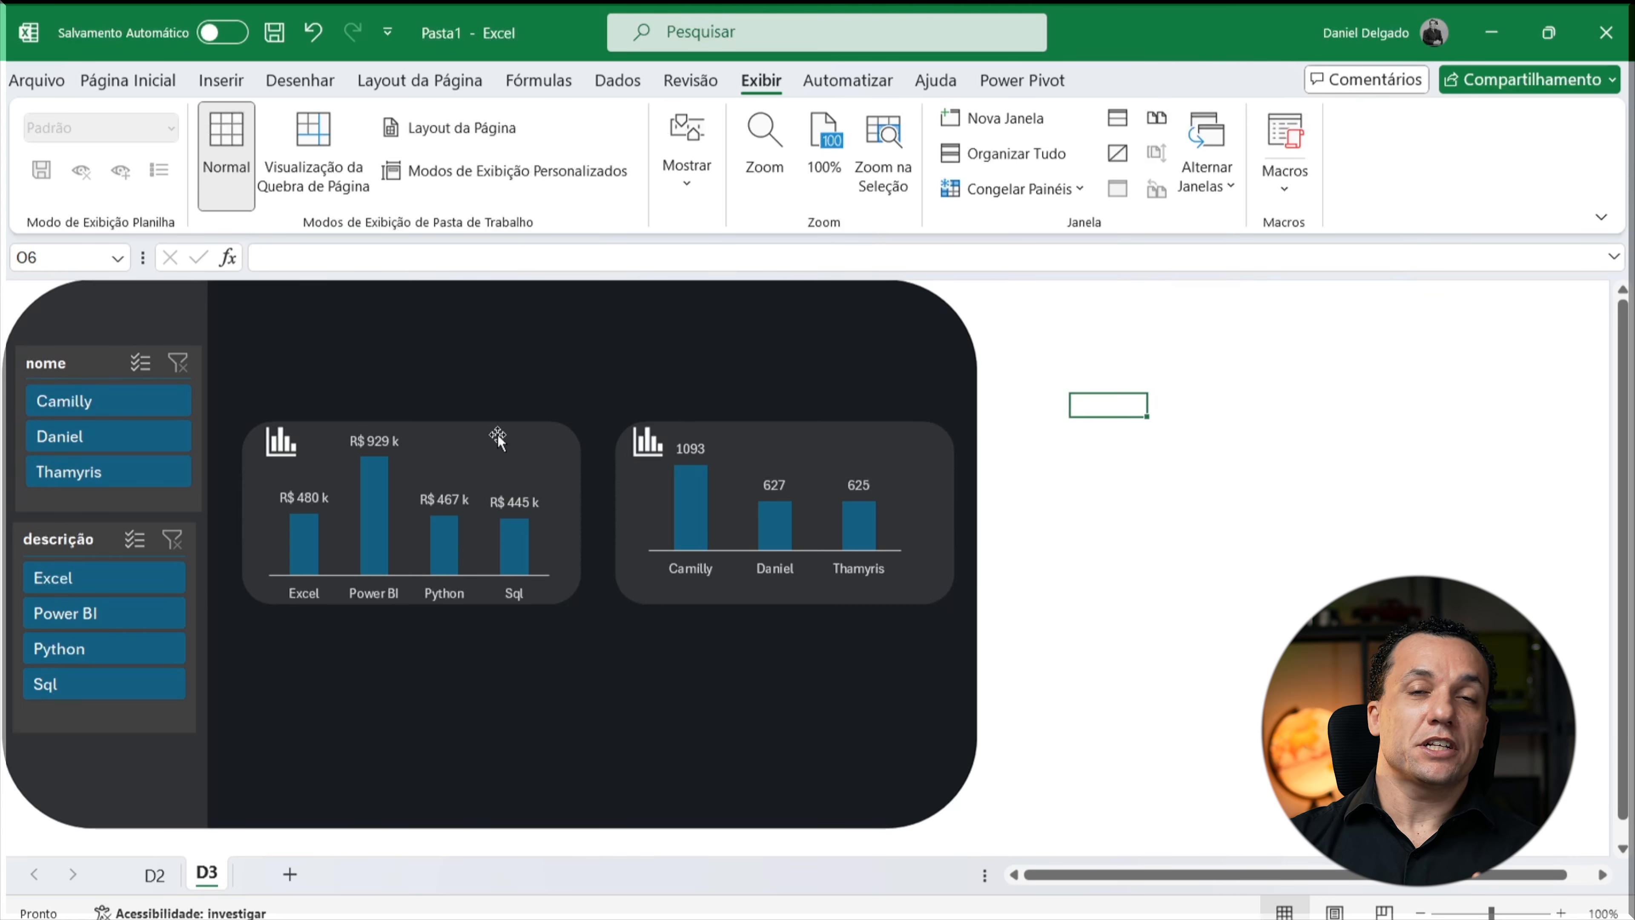